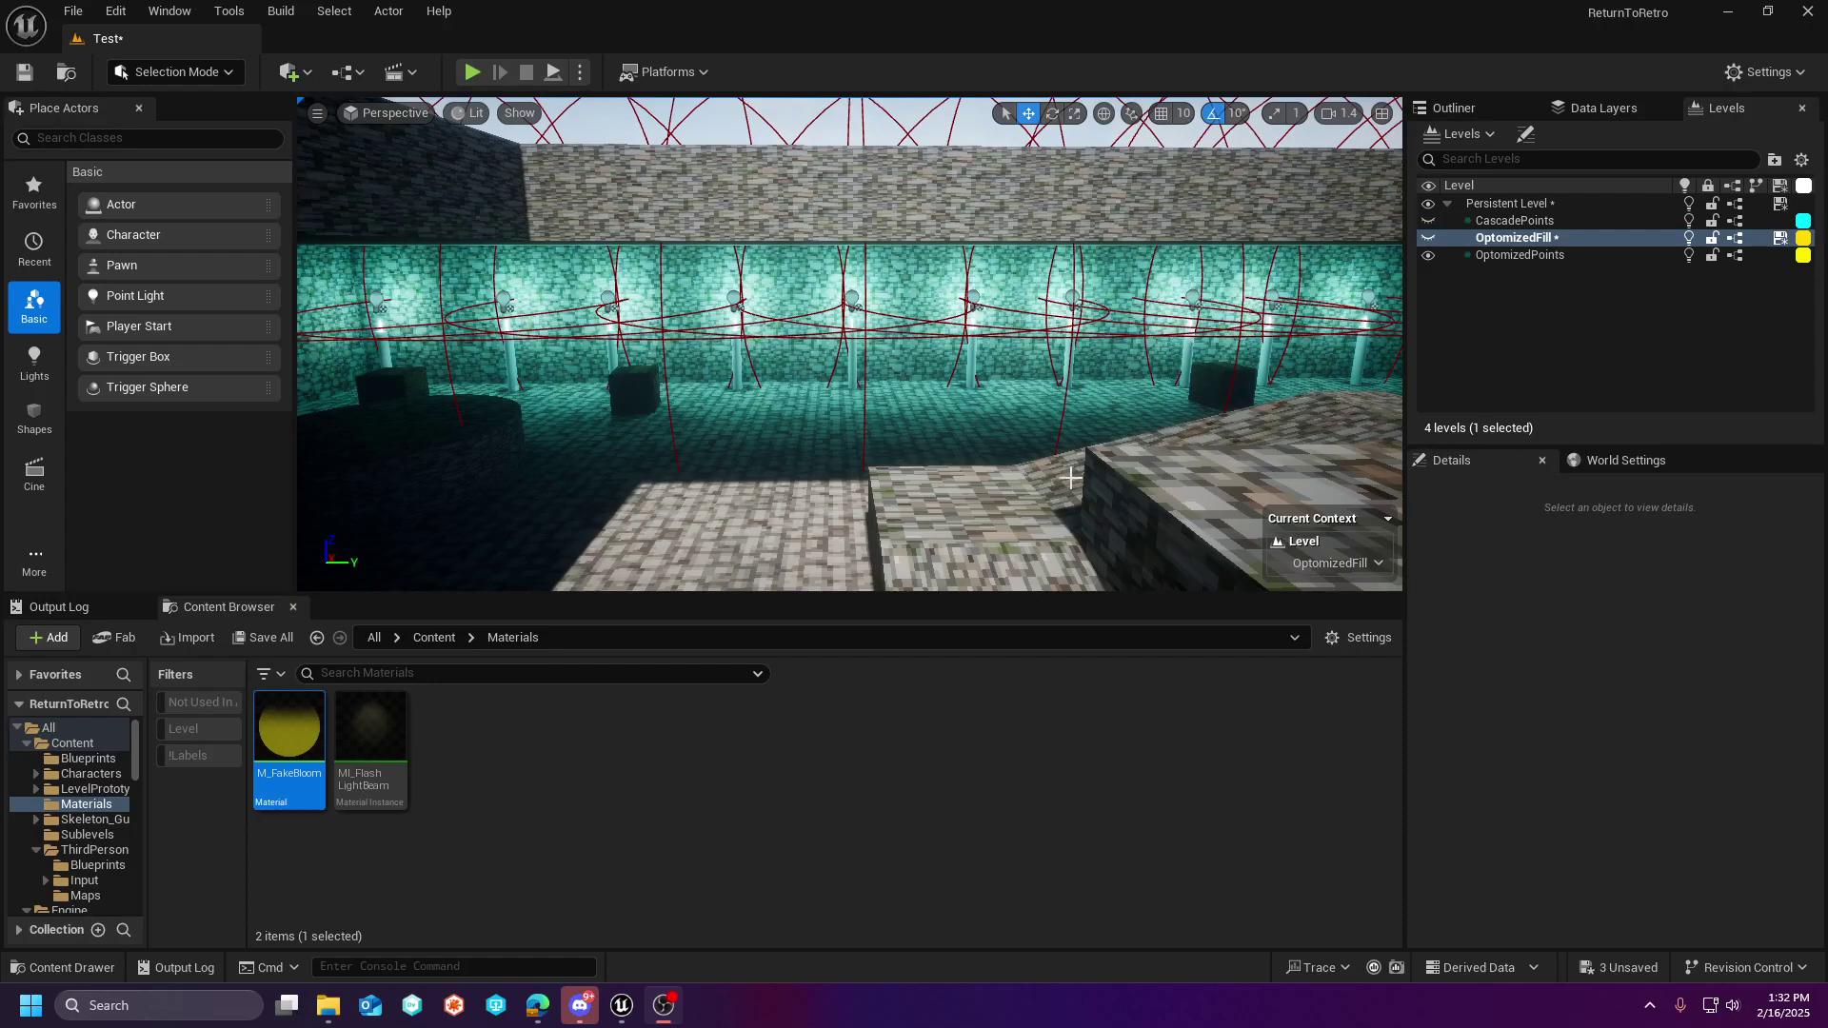
# - Examine the courtyard's teal point lights and the spotlight beams along the dark wall from several viewpoints
pyautogui.moveTo(857, 420); pyautogui.dragTo(757, 449, button='right')
pyautogui.press('s')
pyautogui.press('d')
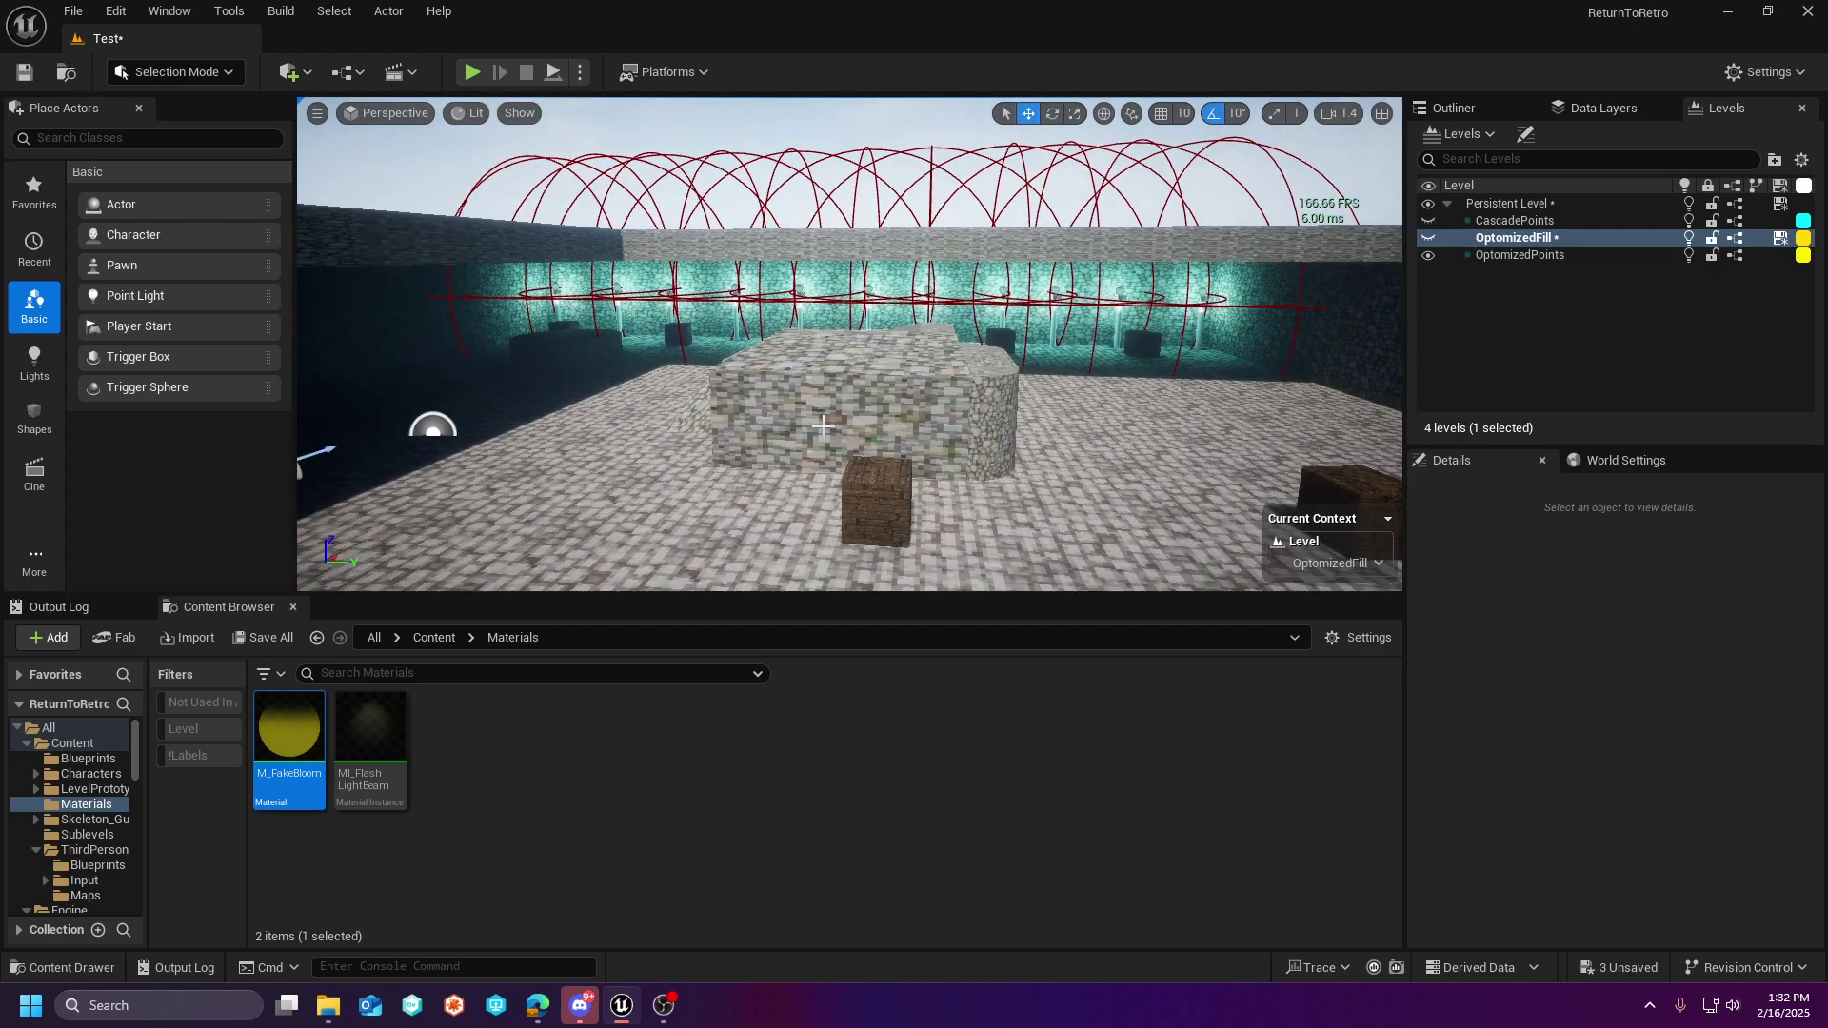
pyautogui.moveTo(757, 449); pyautogui.dragTo(678, 440, button='right')
pyautogui.moveTo(960, 360); pyautogui.dragTo(999, 392, button='right')
pyautogui.press('w')
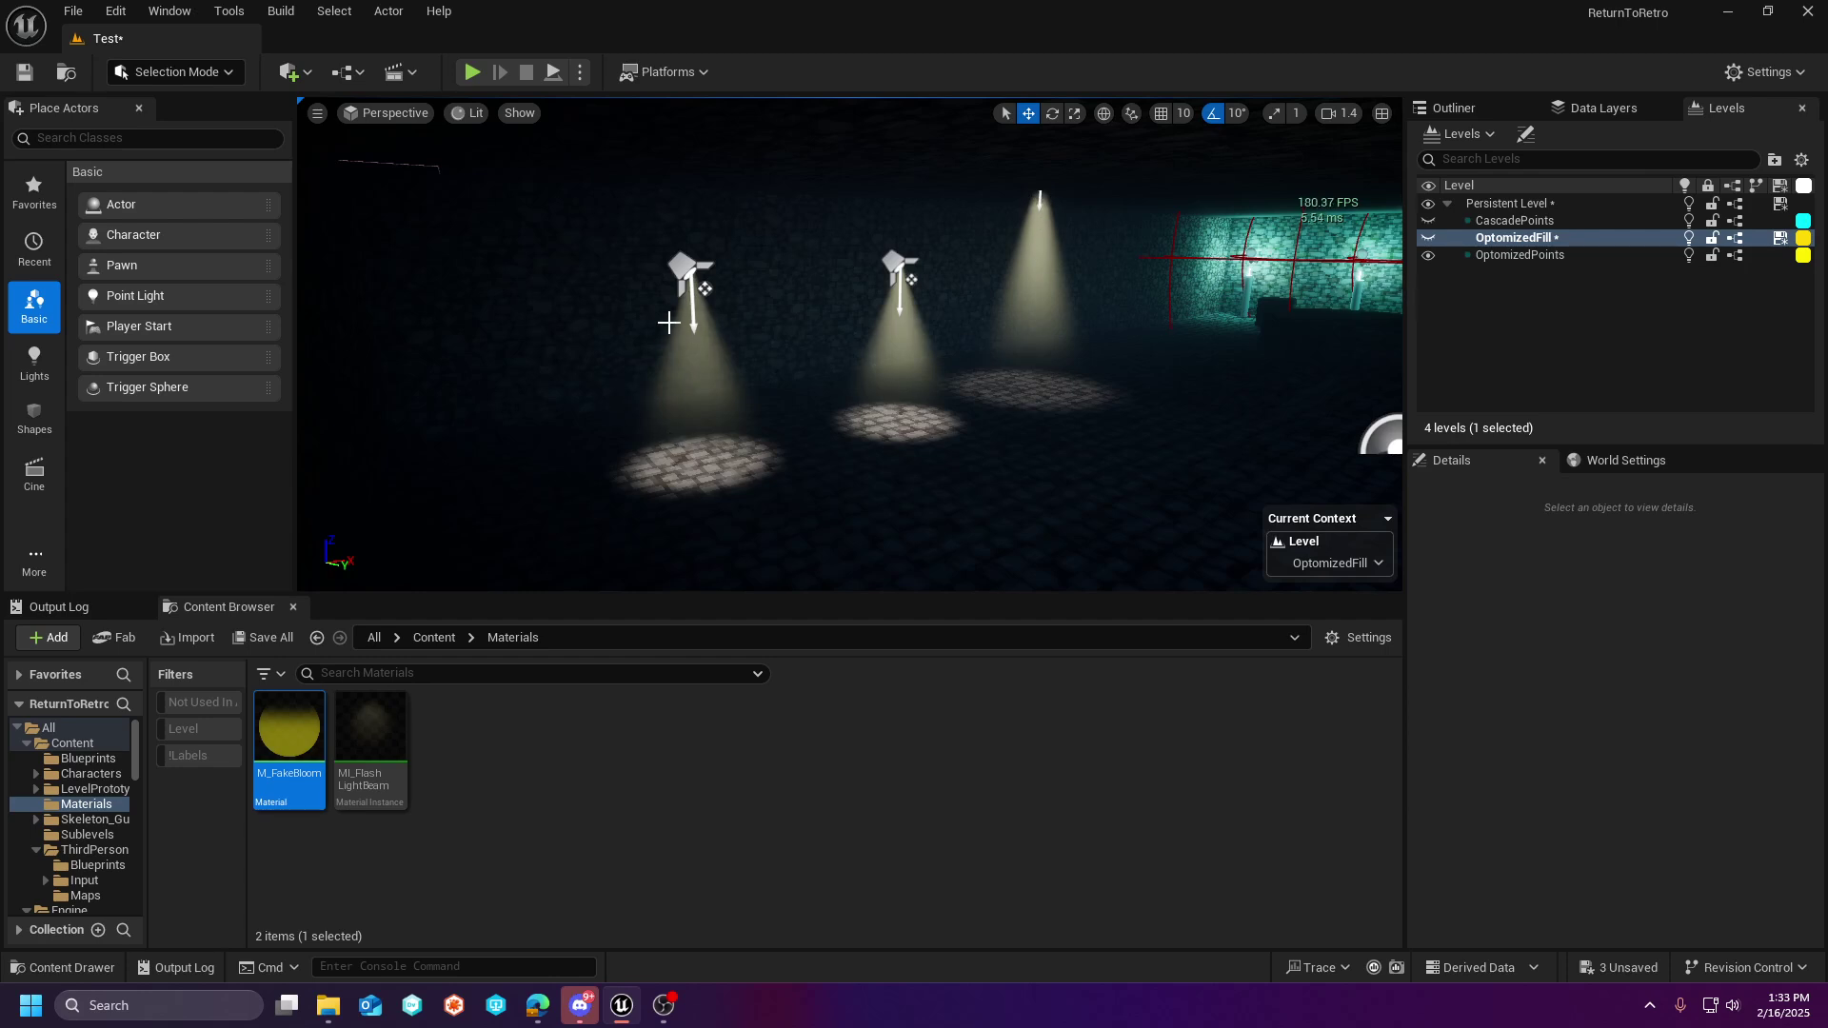
pyautogui.press('w')
pyautogui.moveTo(781, 387); pyautogui.dragTo(862, 389, button='right')
pyautogui.press('s')
pyautogui.press('w')
pyautogui.press('s')
pyautogui.moveTo(671, 328); pyautogui.dragTo(856, 260, button='right')
pyautogui.moveTo(894, 329); pyautogui.dragTo(894, 334, button='right')
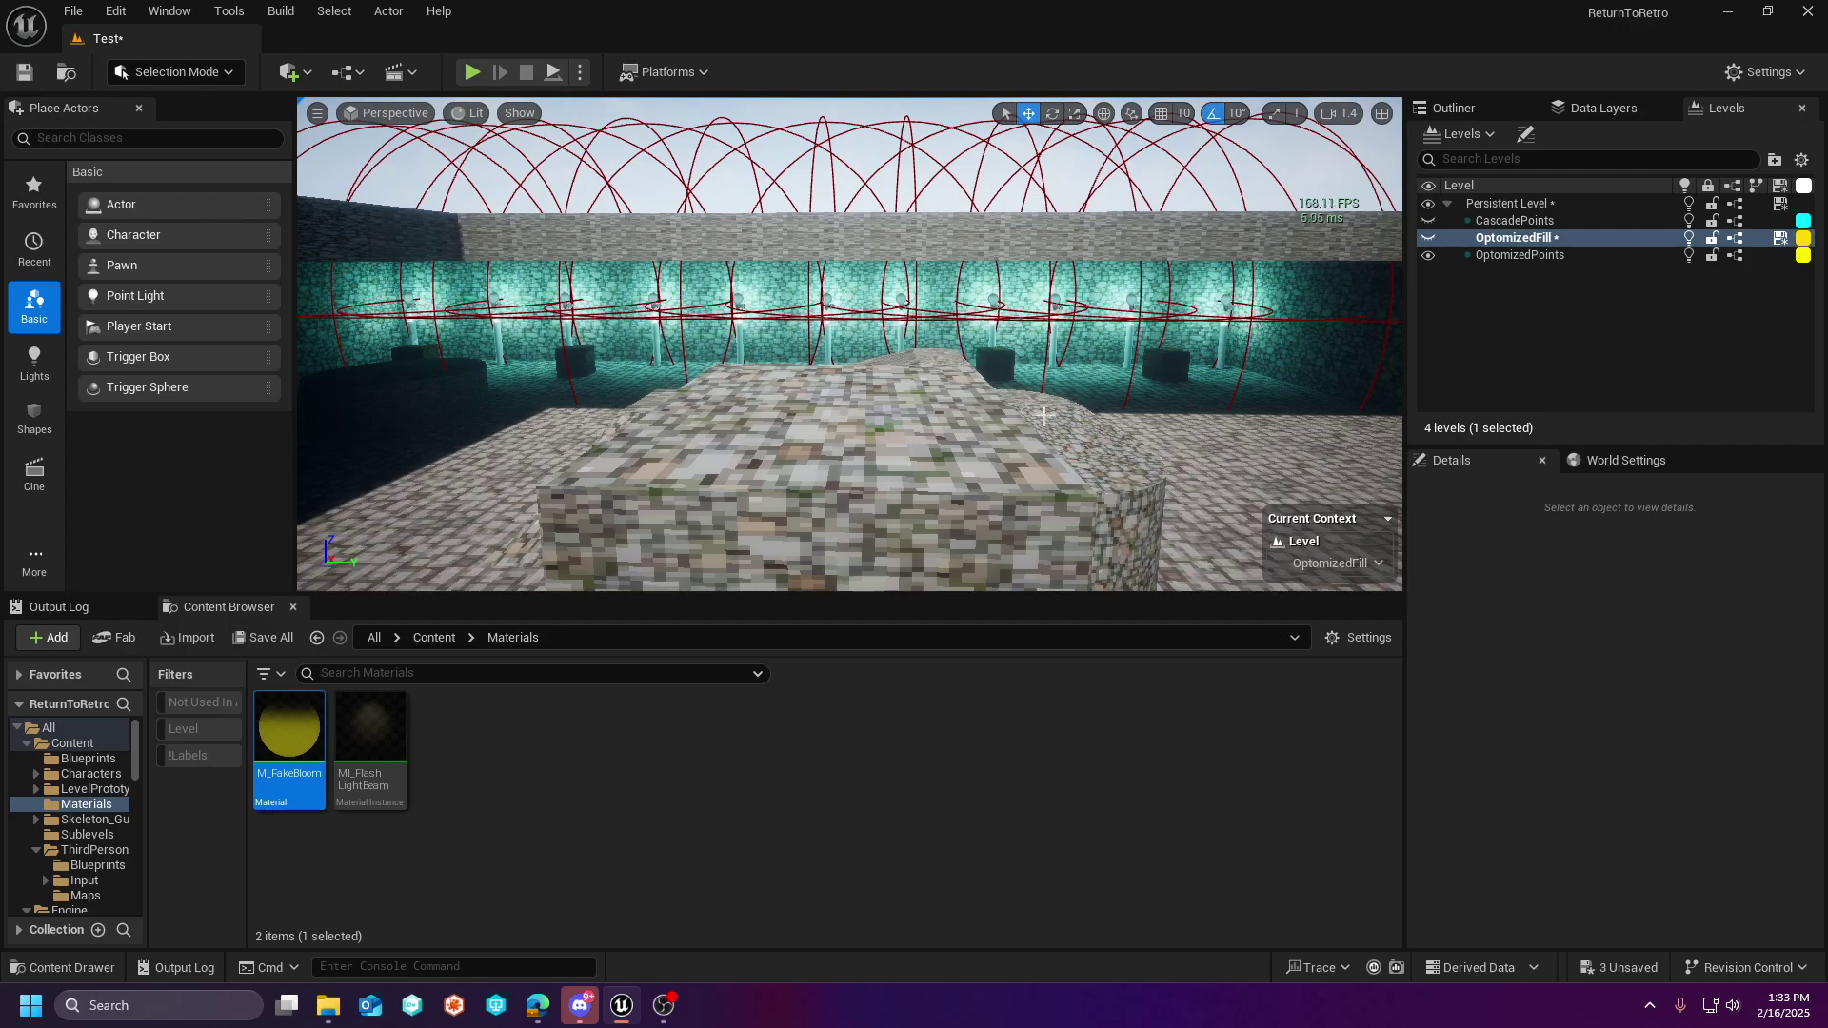
# - Cancel the pending autosave and face the teal-lit back wall of the courtyard
pyautogui.moveTo(1128, 371); pyautogui.dragTo(1125, 389, button='right')
pyautogui.press('s')
pyautogui.press('w')
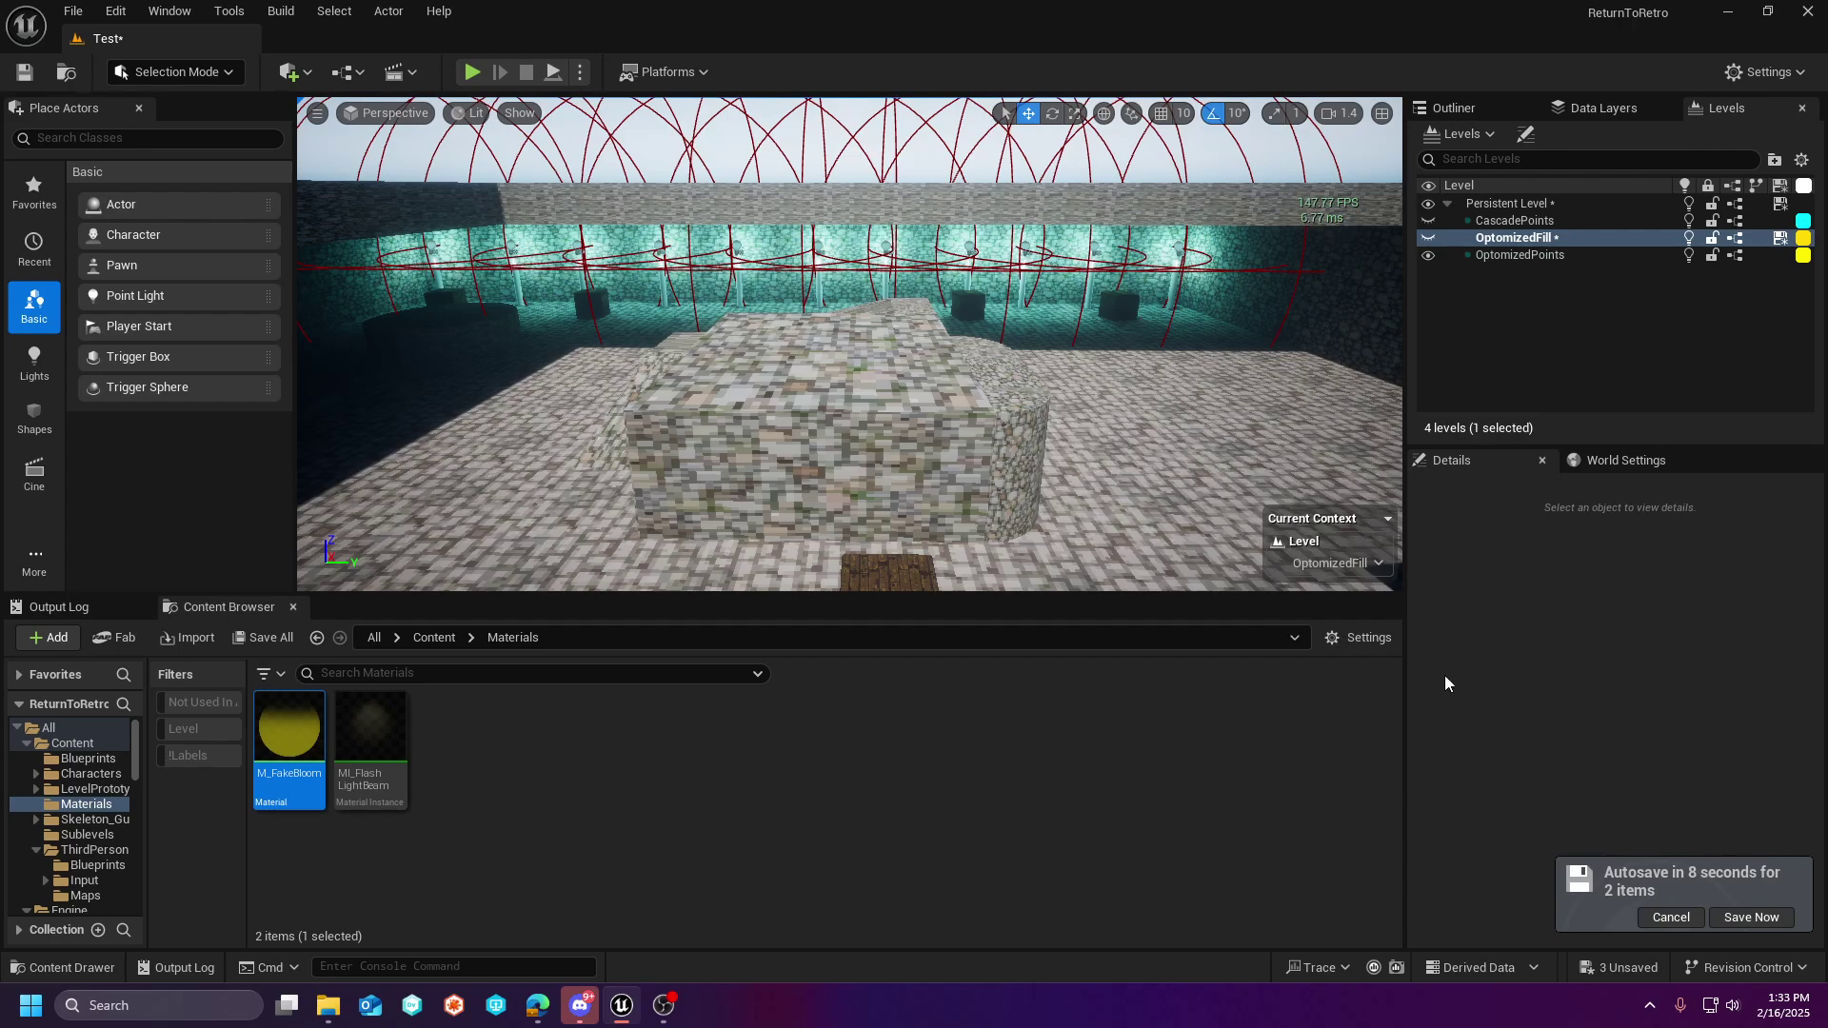
pyautogui.click(1661, 920)
pyautogui.moveTo(1146, 306); pyautogui.dragTo(1204, 295, button='right')
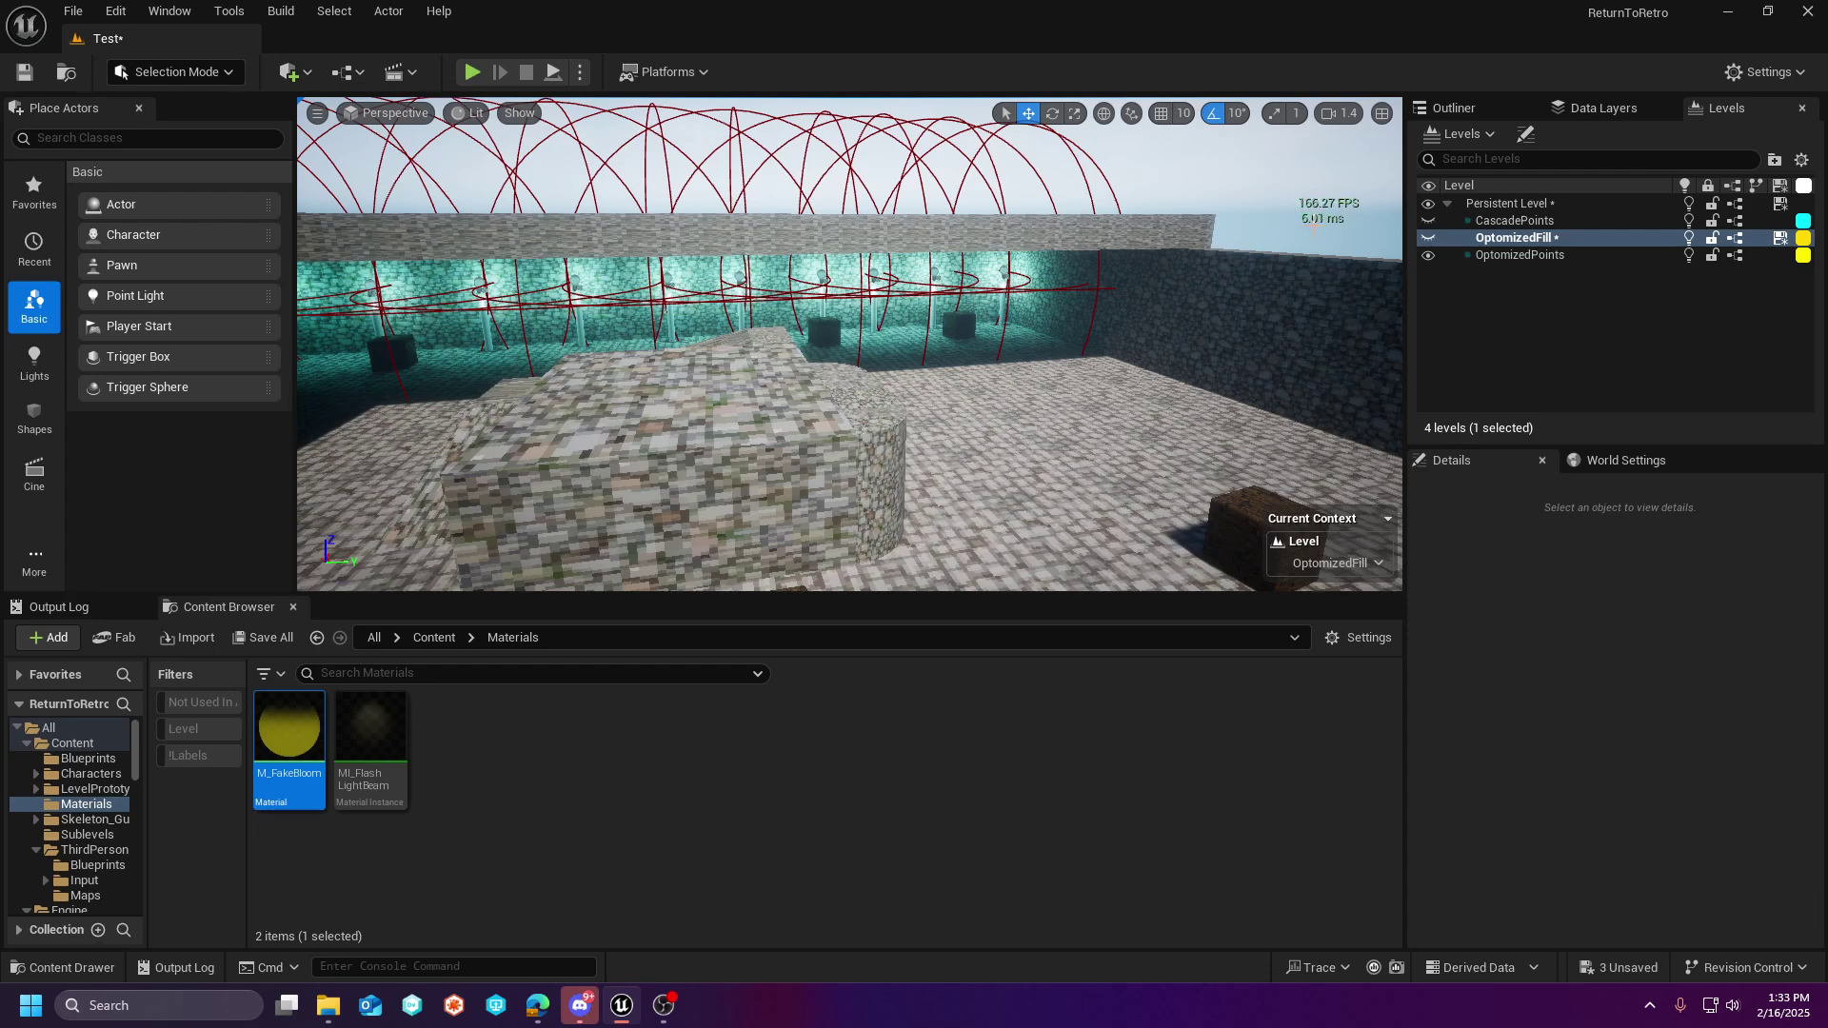
pyautogui.moveTo(1028, 366); pyautogui.dragTo(856, 367, button='right')
pyautogui.moveTo(1053, 328); pyautogui.dragTo(1055, 306, button='right')
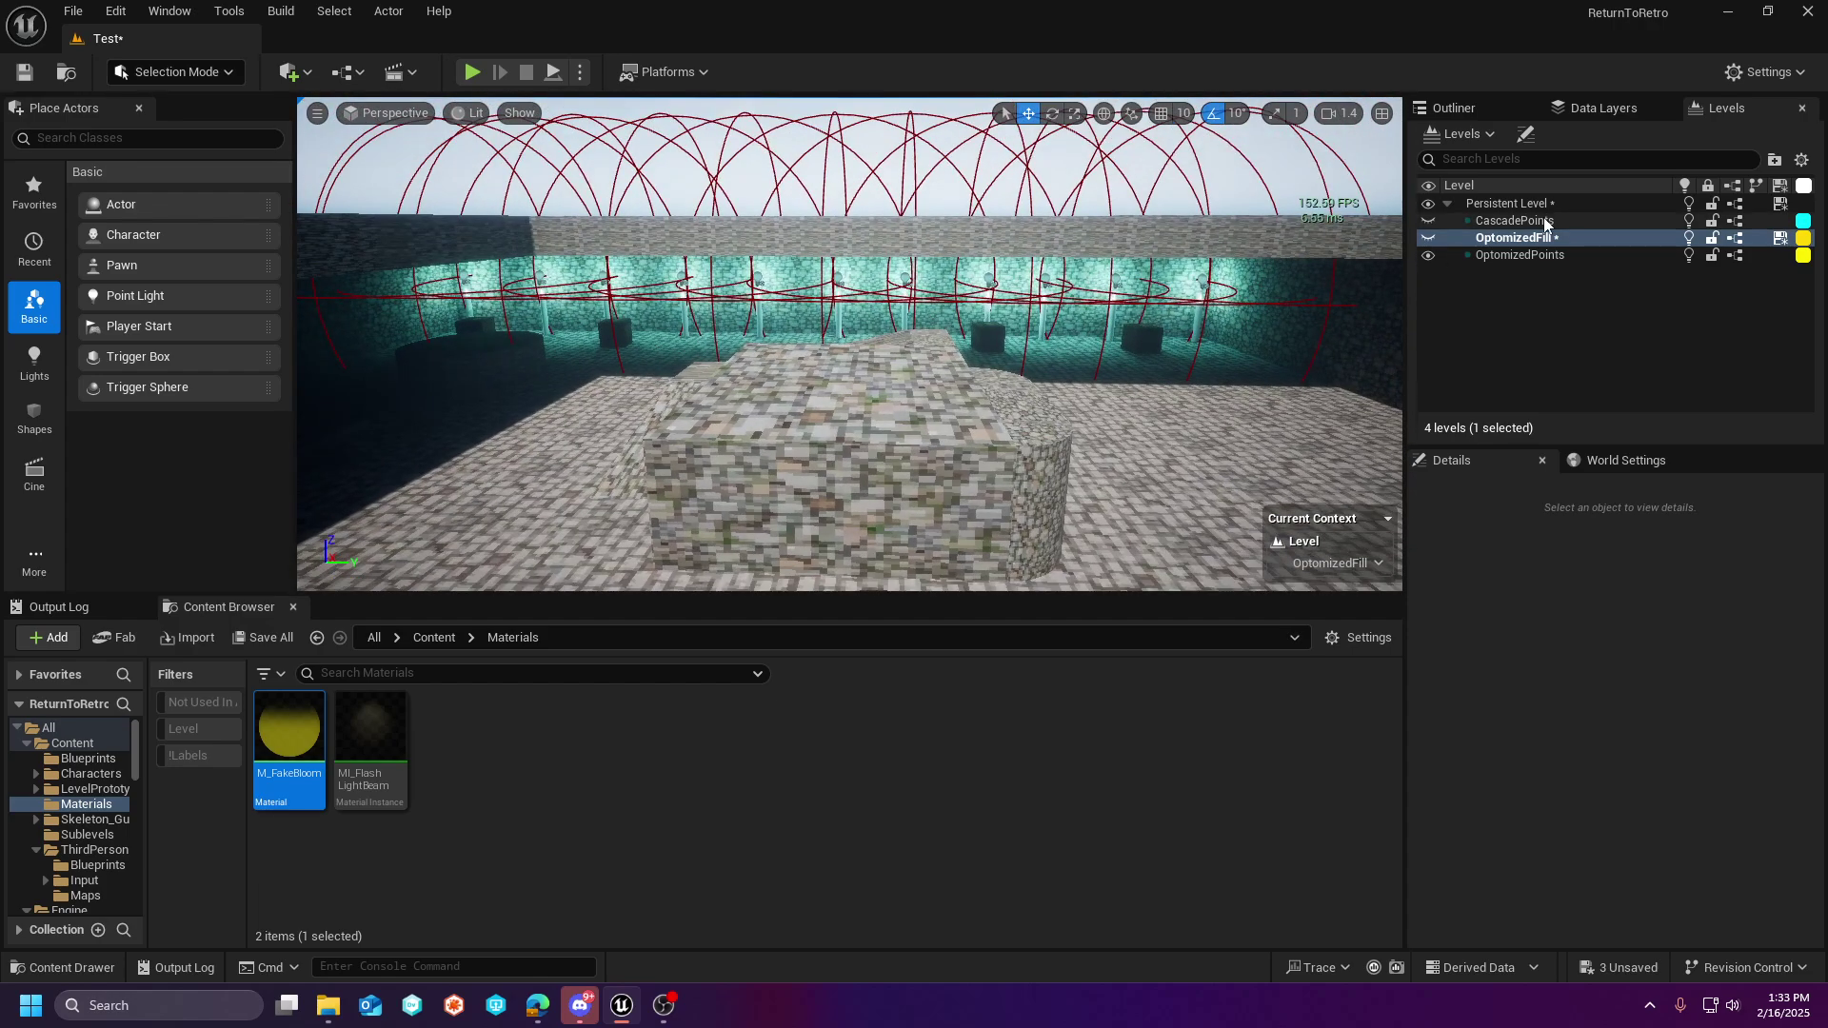
# - Show the CascadePoints sublevel, hide OptomizedFill and OptomizedPoints, and select CascadePoints in the level list
pyautogui.click(1429, 238)
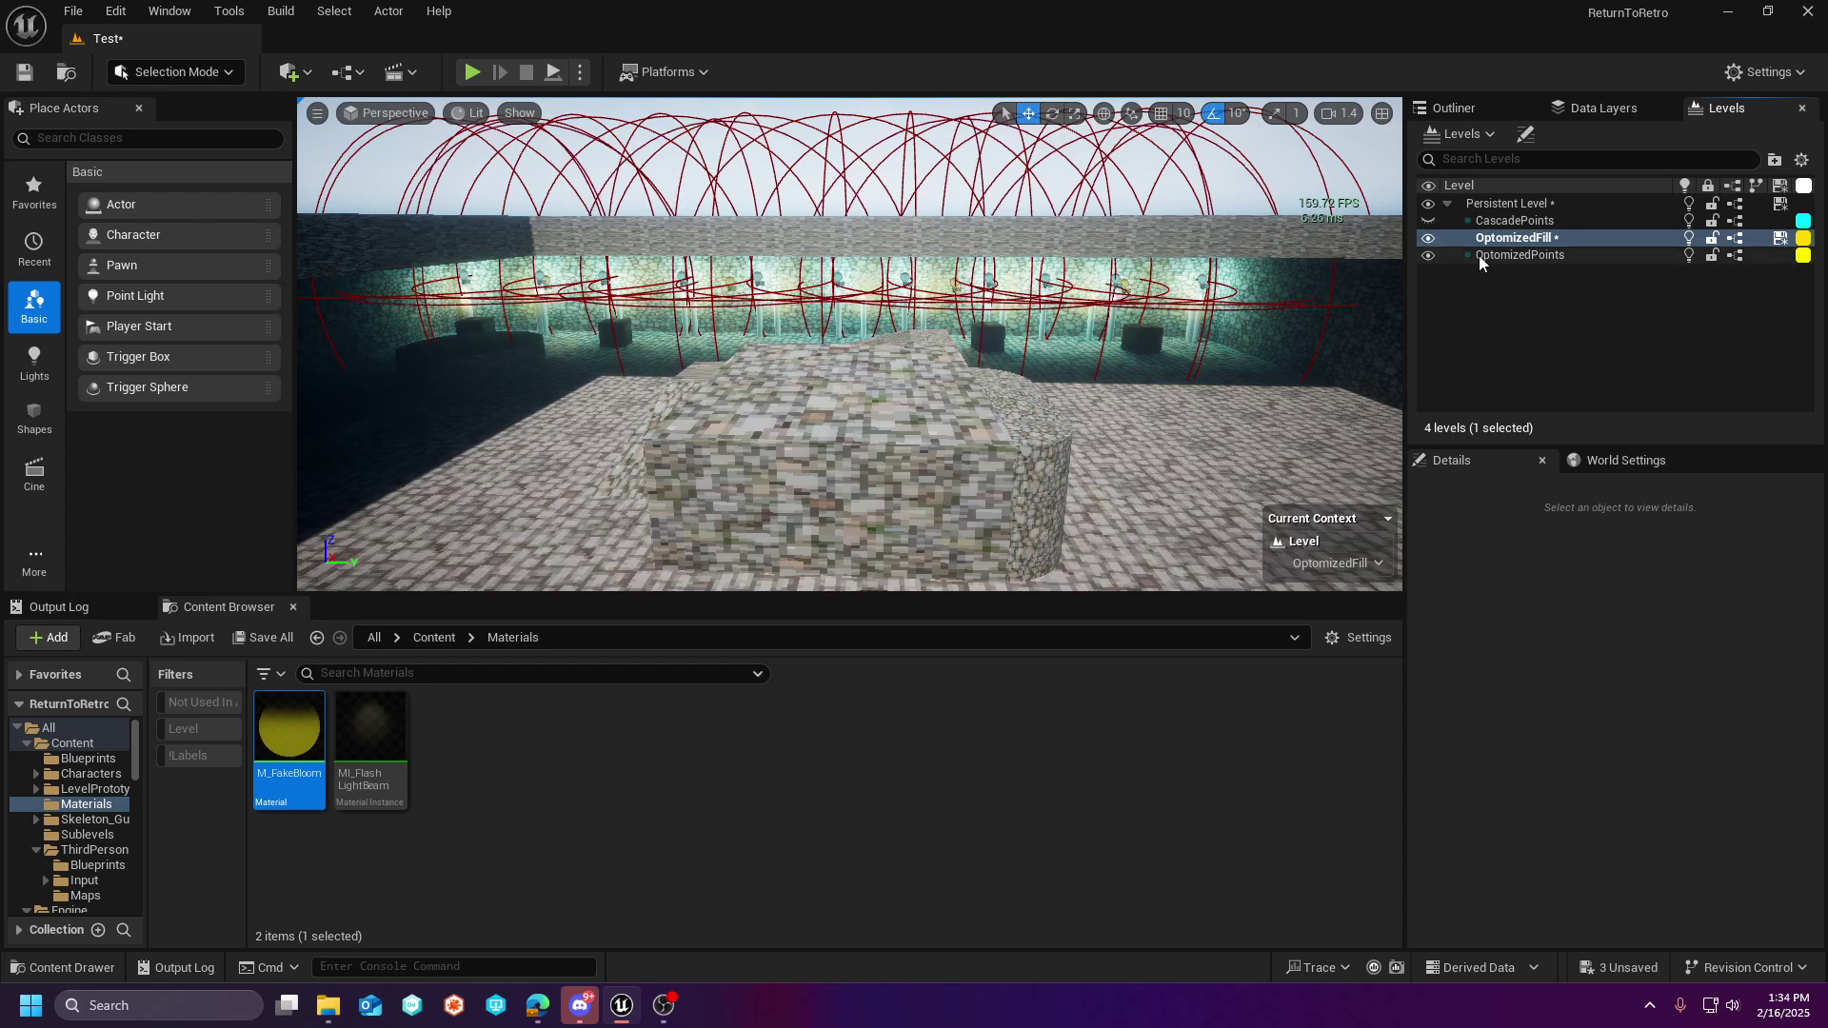
pyautogui.click(1429, 220)
pyautogui.click(1429, 238)
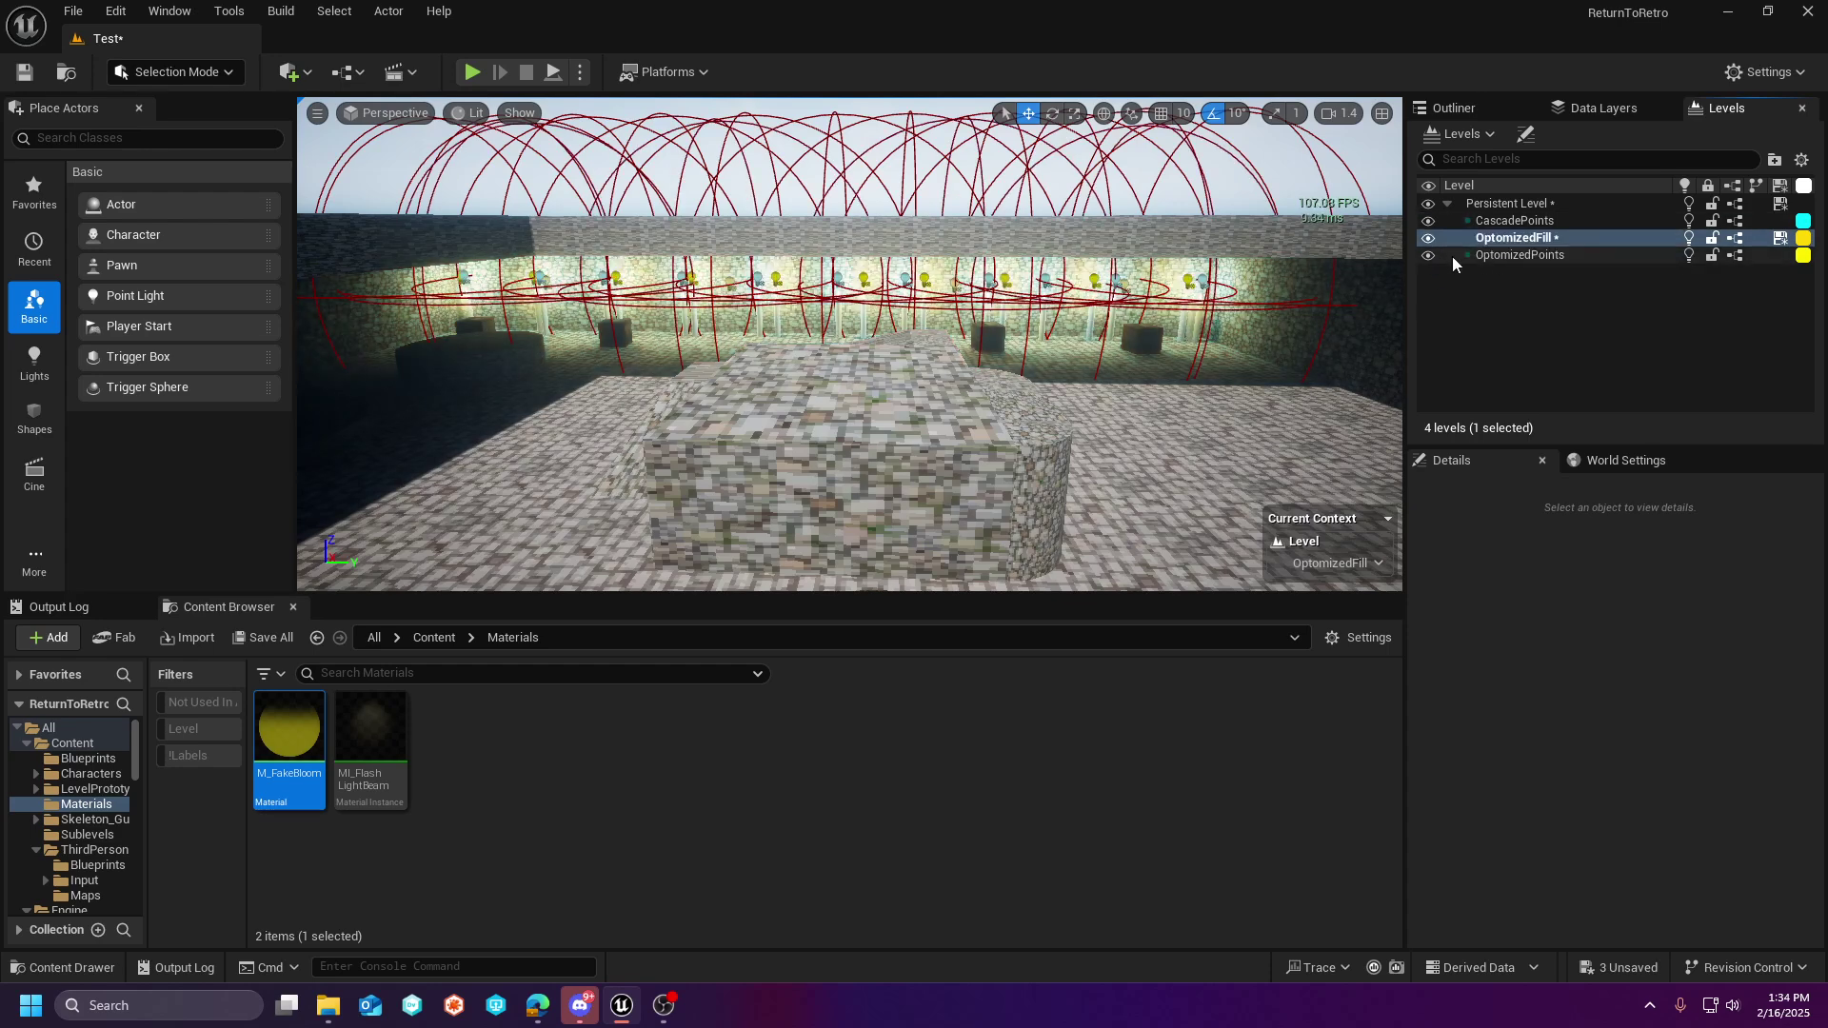
pyautogui.click(1429, 255)
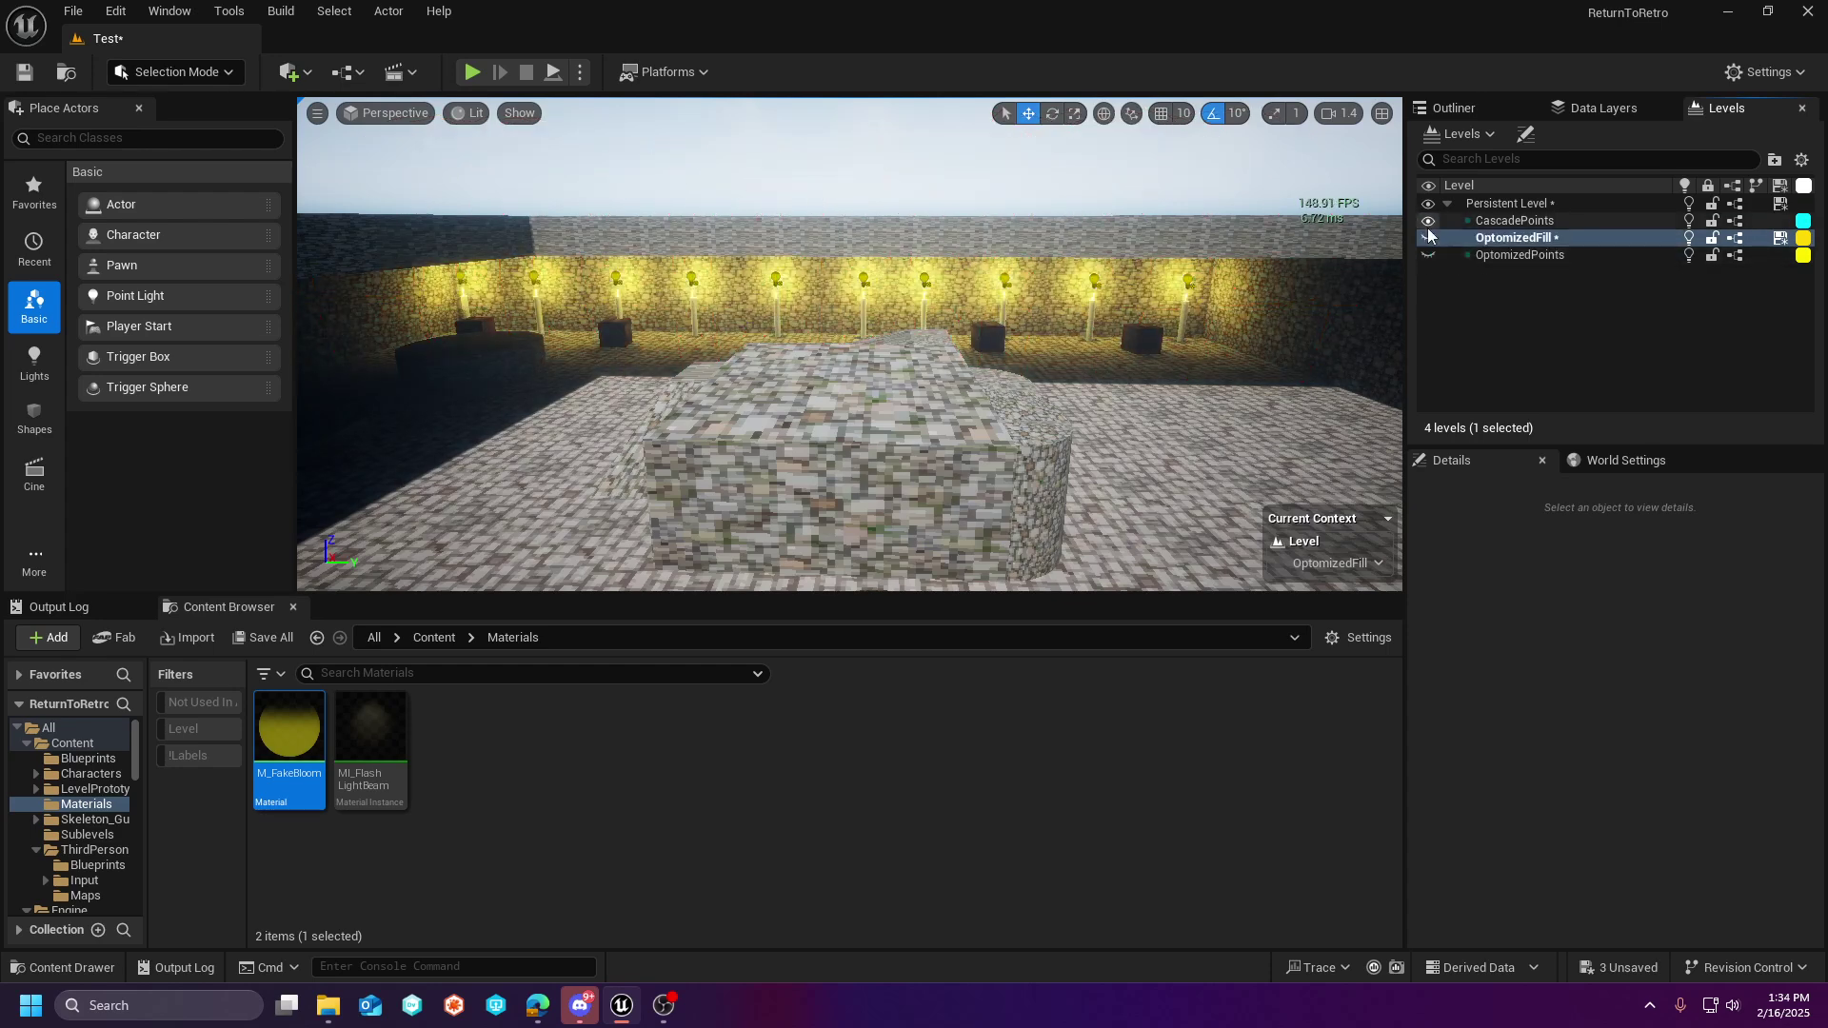
pyautogui.click(1516, 221)
# - Inspect the CascadePoints lighting across the whole courtyard from above and from a distance
pyautogui.press('d')
pyautogui.moveTo(1094, 334); pyautogui.dragTo(1000, 370, button='right')
pyautogui.press('s')
pyautogui.press('s')
pyautogui.moveTo(667, 371); pyautogui.dragTo(774, 434, button='right')
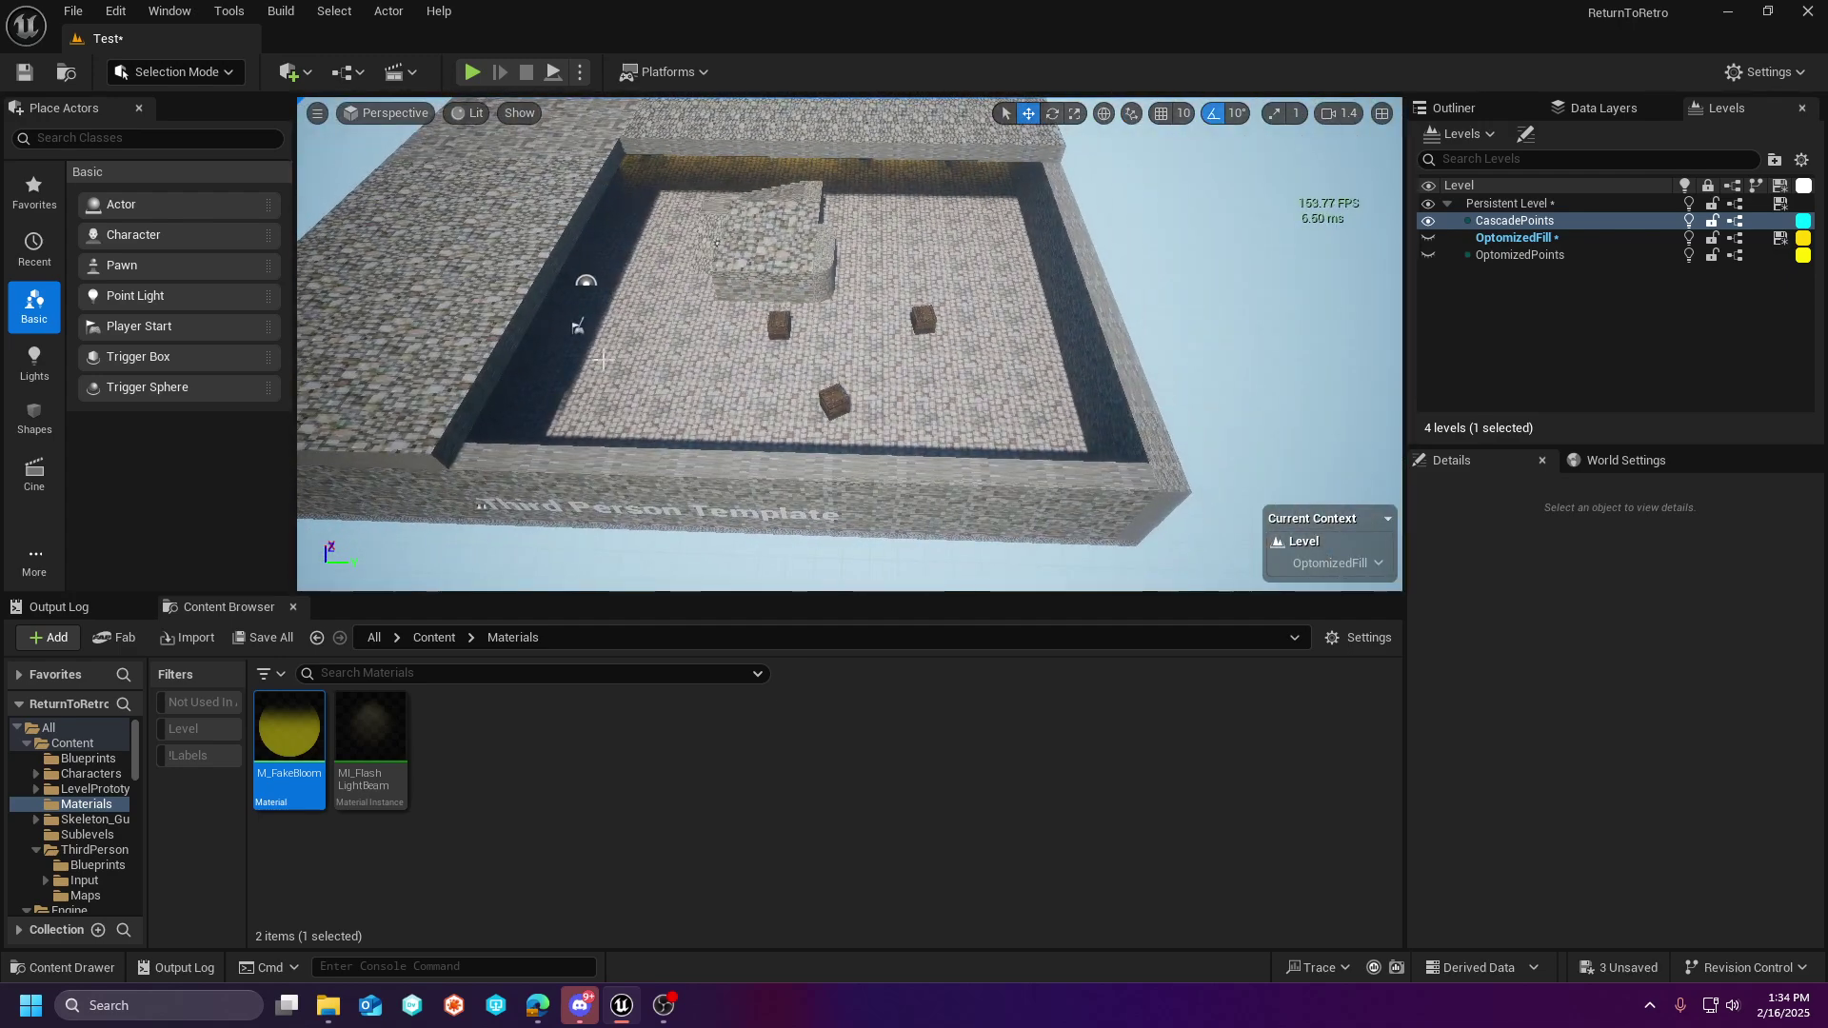
pyautogui.press('w')
pyautogui.moveTo(584, 318); pyautogui.dragTo(504, 314, button='right')
pyautogui.press('s')
pyautogui.moveTo(698, 264); pyautogui.dragTo(703, 262, button='right')
pyautogui.press('w')
pyautogui.press('s')
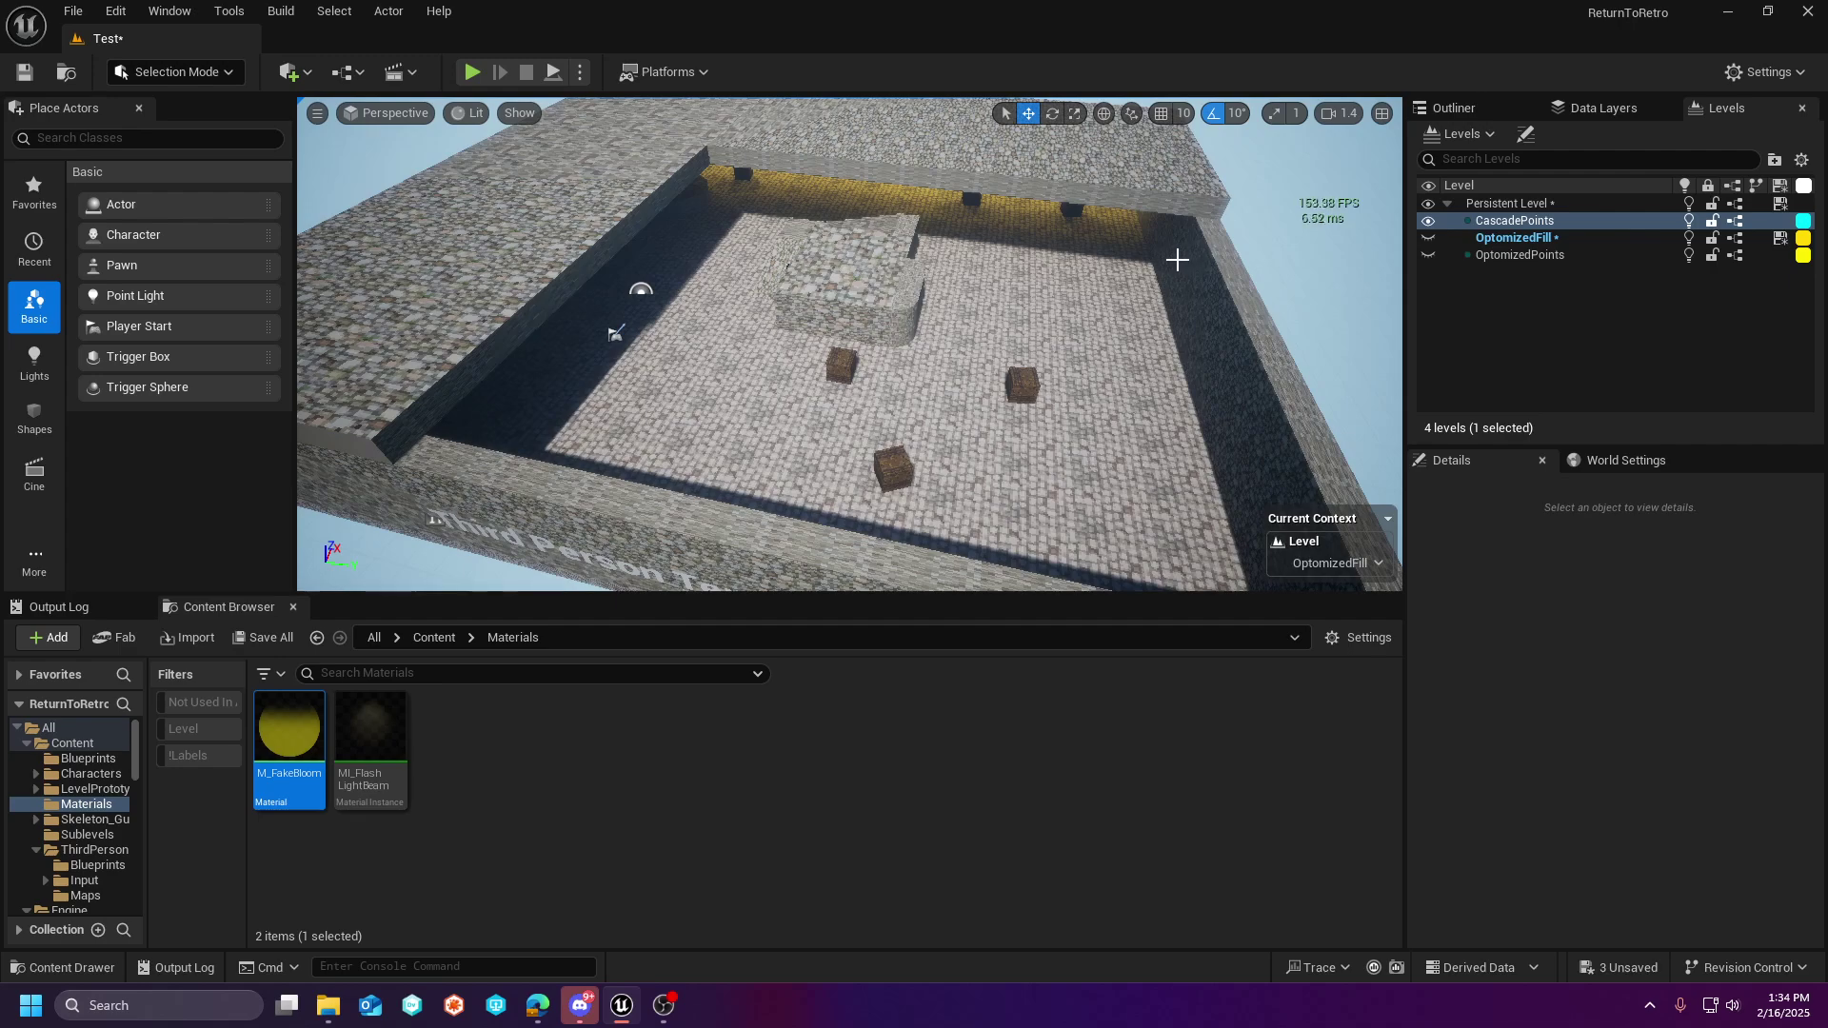
pyautogui.press('s')
pyautogui.moveTo(641, 335)
pyautogui.mouseDown(button='right')
pyautogui.moveTo(619, 351)
pyautogui.moveTo(651, 330)
pyautogui.mouseUp(button='right')
pyautogui.press('w')
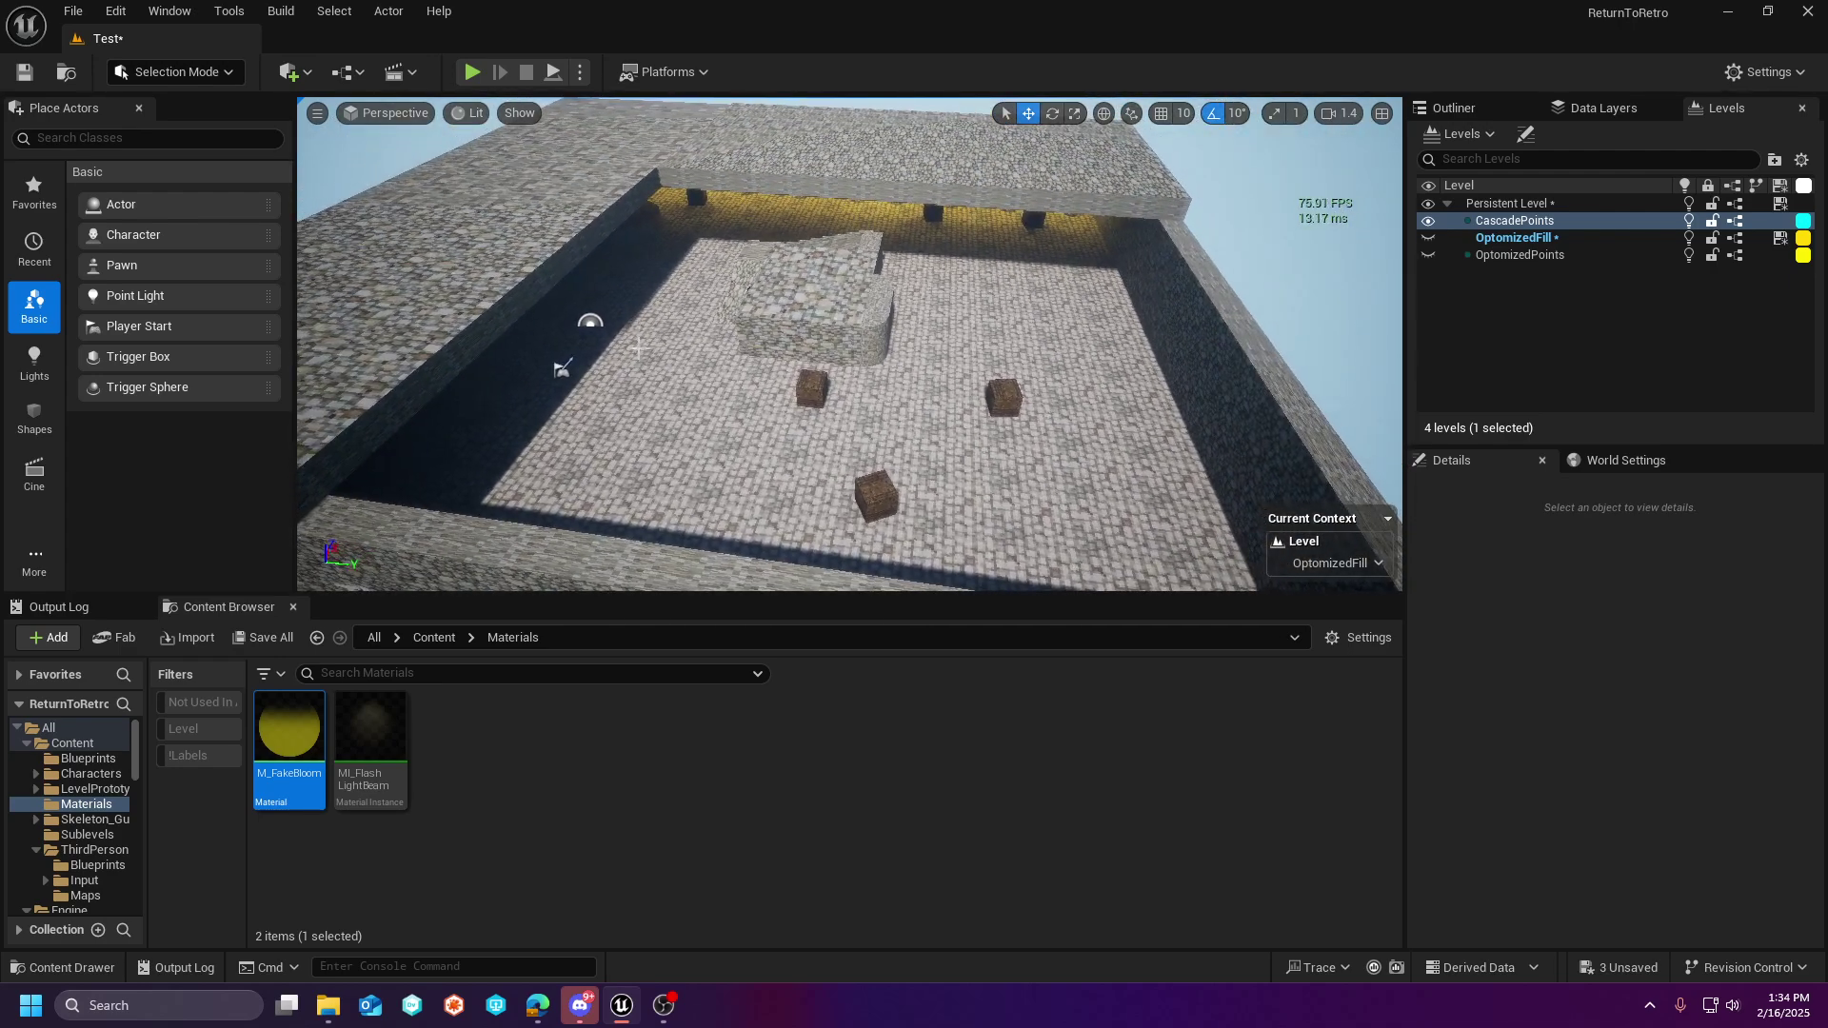
pyautogui.moveTo(778, 249); pyautogui.dragTo(754, 256, button='right')
pyautogui.press('s')
pyautogui.moveTo(762, 381); pyautogui.dragTo(755, 355, button='right')
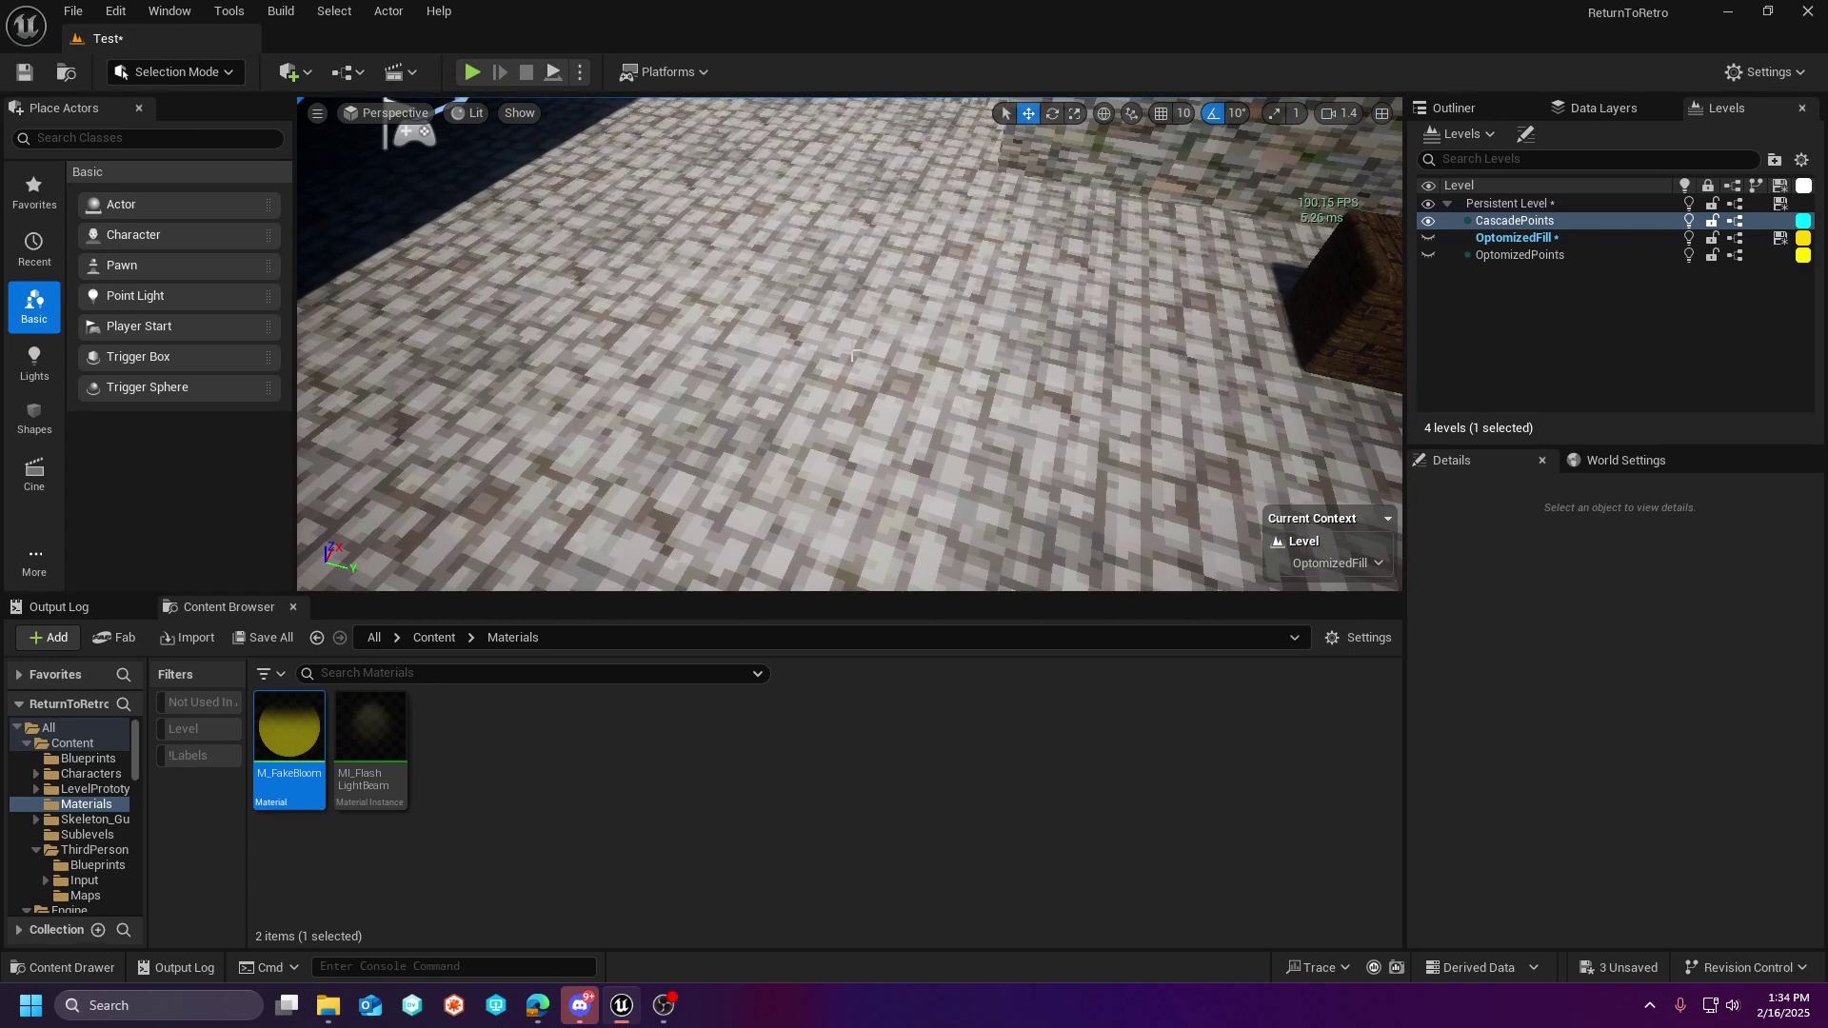
# - Check the row of yellow torch lights in the Light Complexity view mode and return to Lit
pyautogui.moveTo(755, 354); pyautogui.dragTo(755, 354, button='right')
pyautogui.moveTo(572, 244); pyautogui.dragTo(573, 244, button='right')
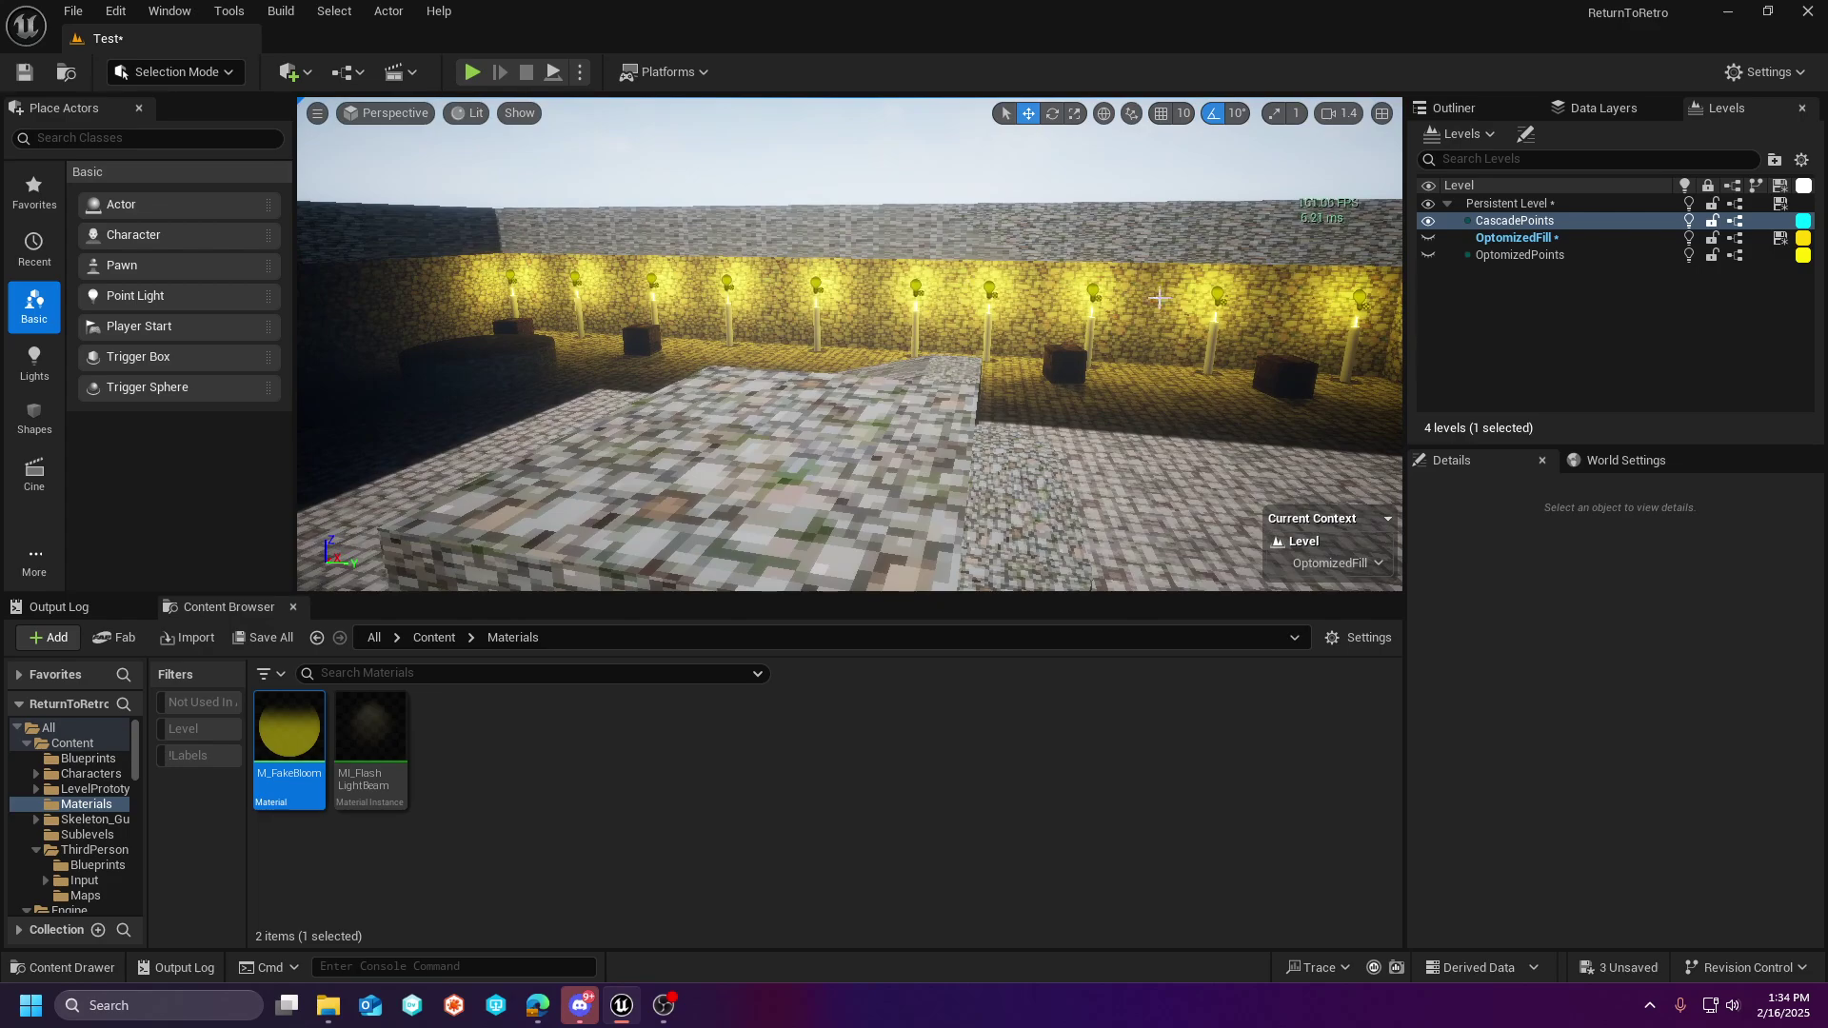
pyautogui.moveTo(1193, 407); pyautogui.dragTo(1193, 406, button='right')
pyautogui.moveTo(1048, 327); pyautogui.dragTo(1048, 327, button='right')
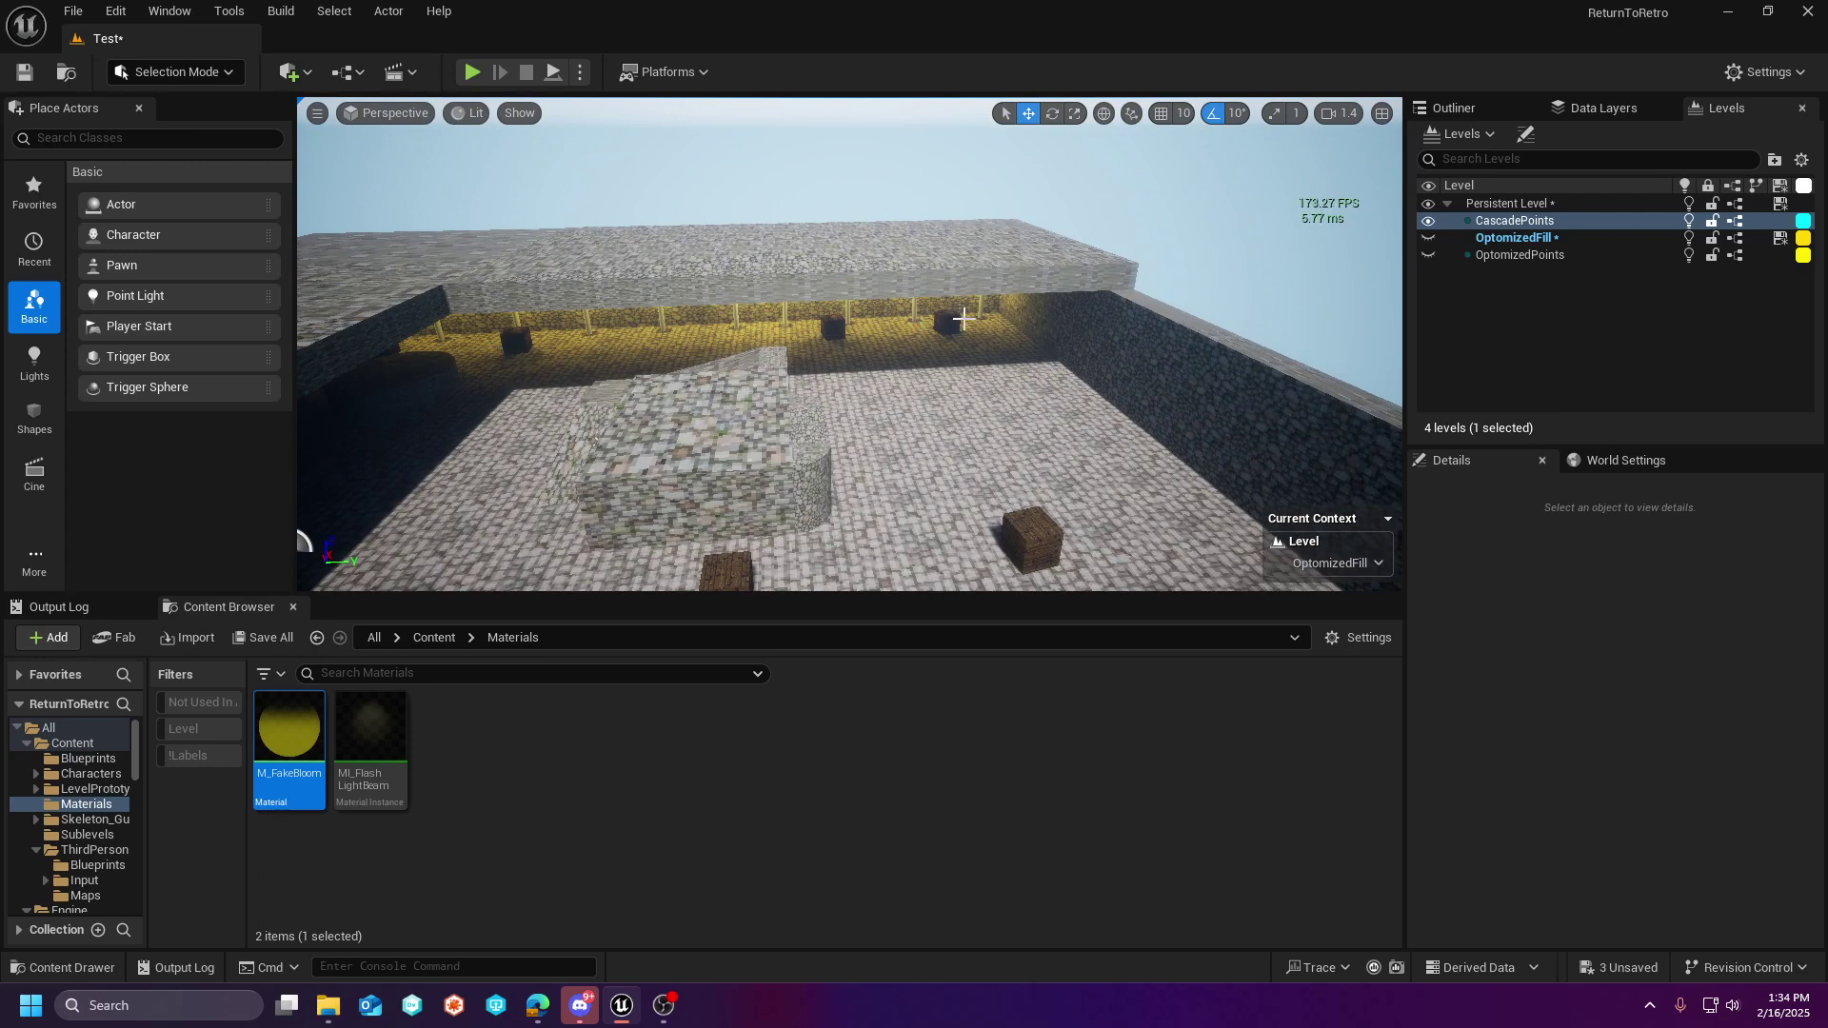
pyautogui.moveTo(590, 312); pyautogui.dragTo(590, 312, button='right')
pyautogui.click(468, 112)
pyautogui.moveTo(577, 394)
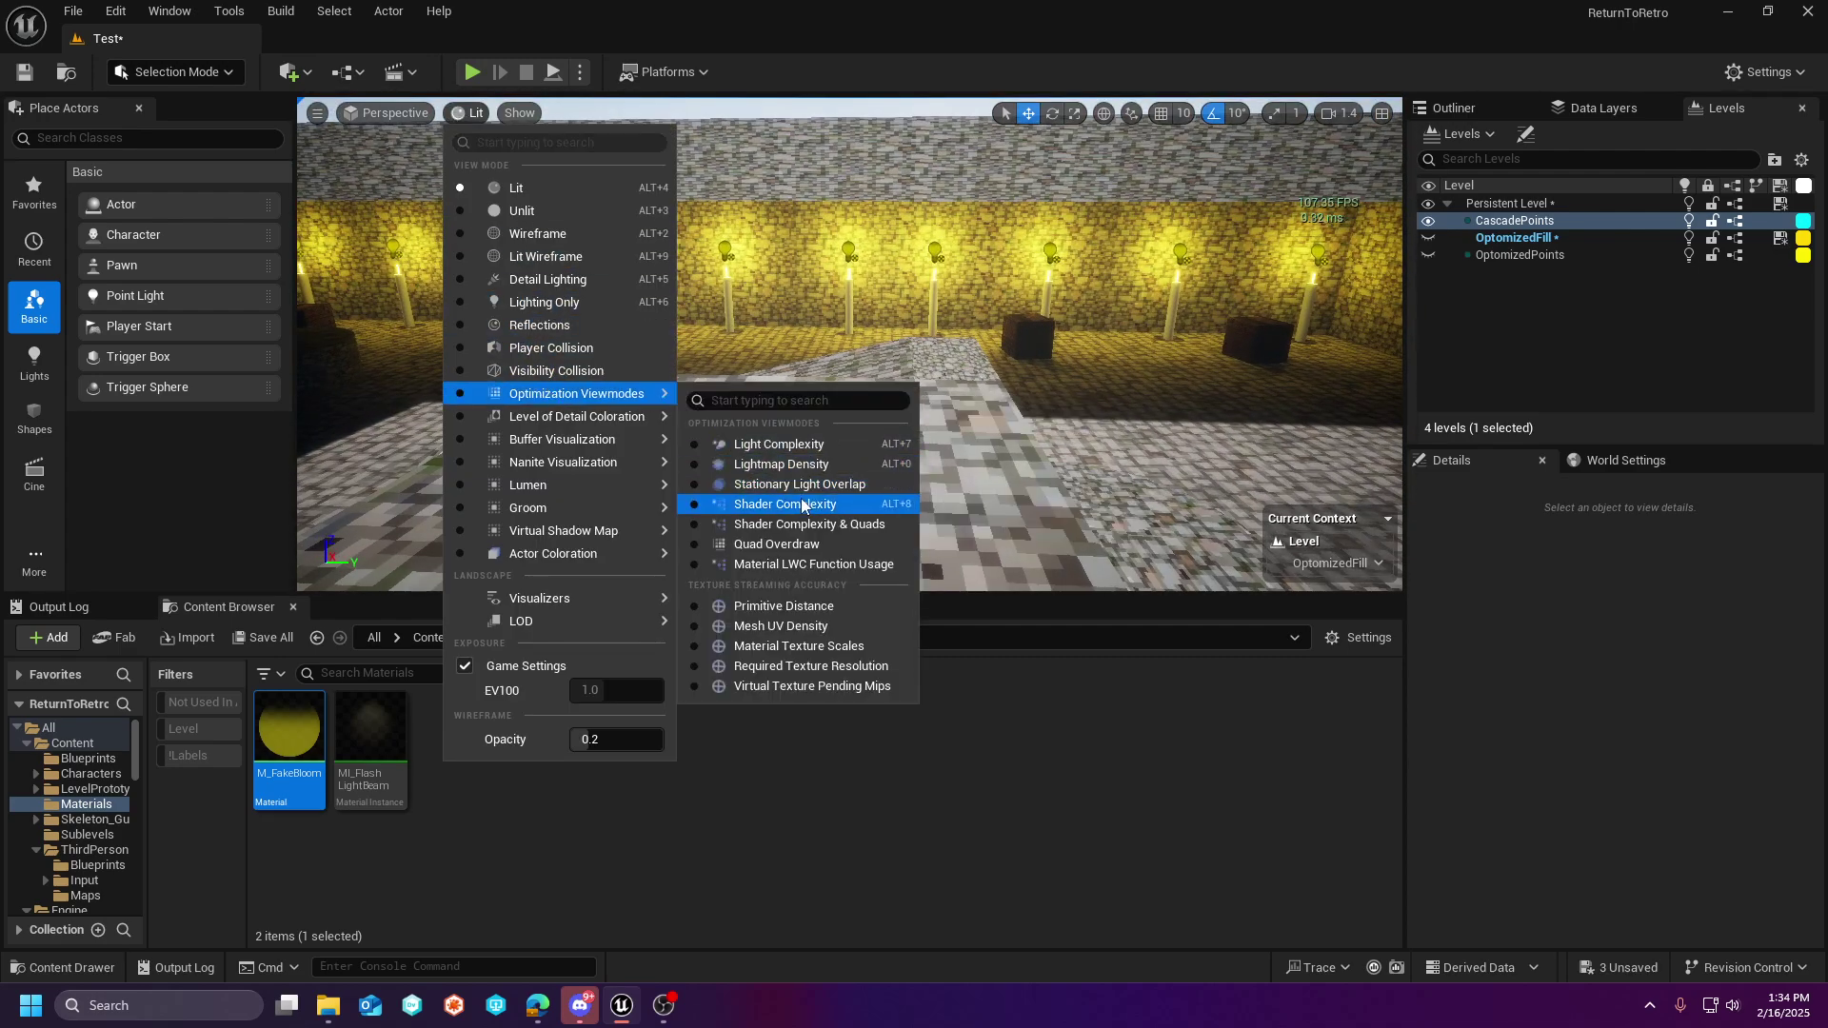
pyautogui.click(785, 444)
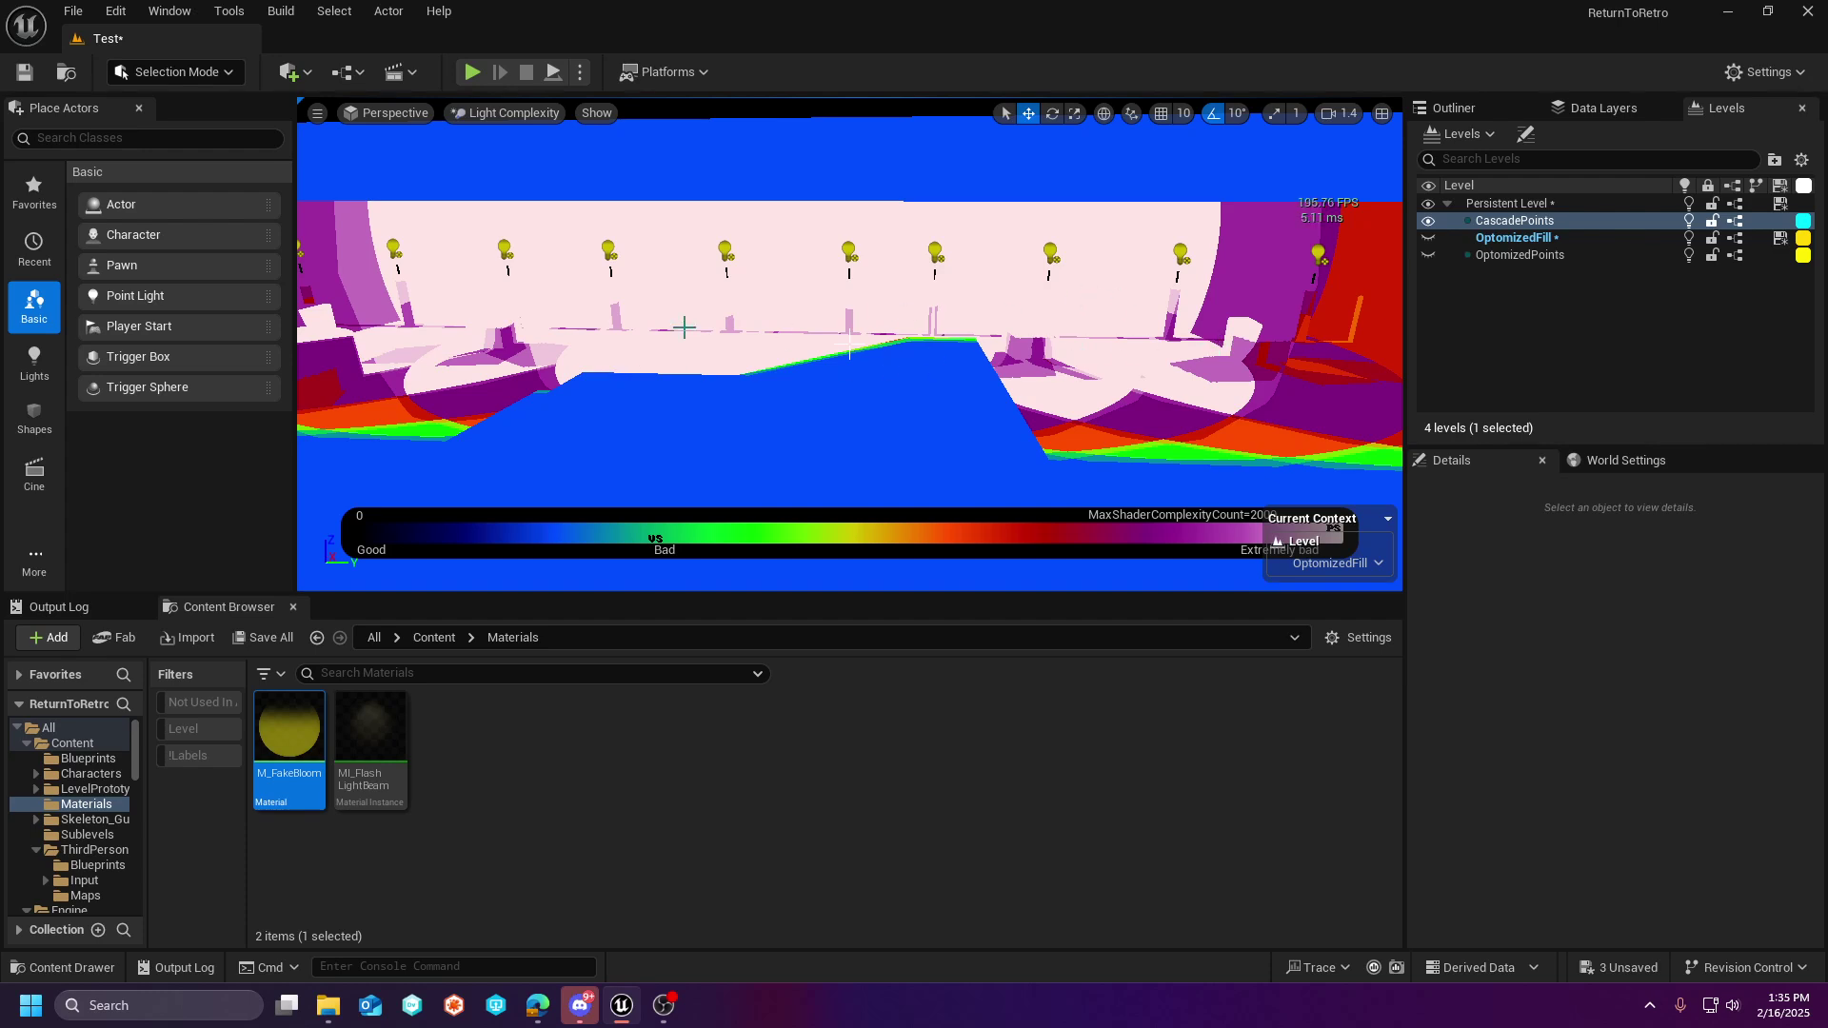
pyautogui.click(489, 119)
pyautogui.click(495, 191)
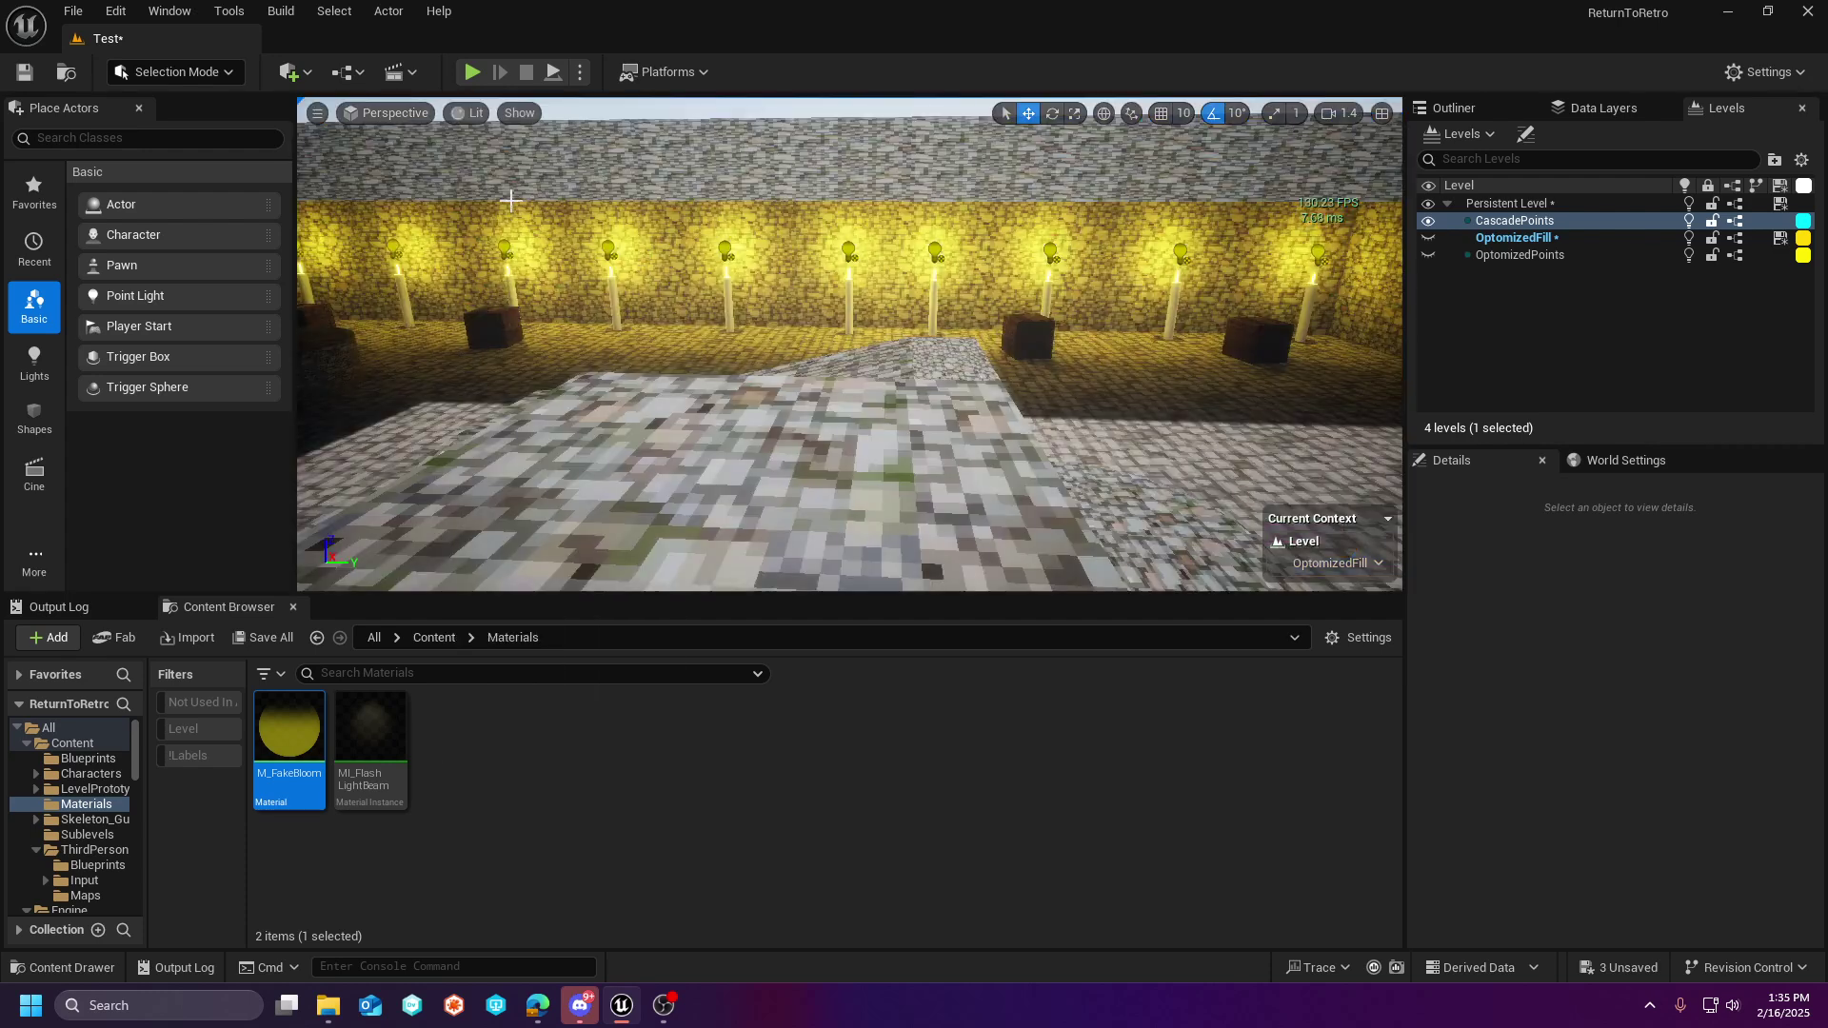
# - Hide the CascadePoints sublevel and show OptomizedPoints along the back wall instead
pyautogui.click(1428, 220)
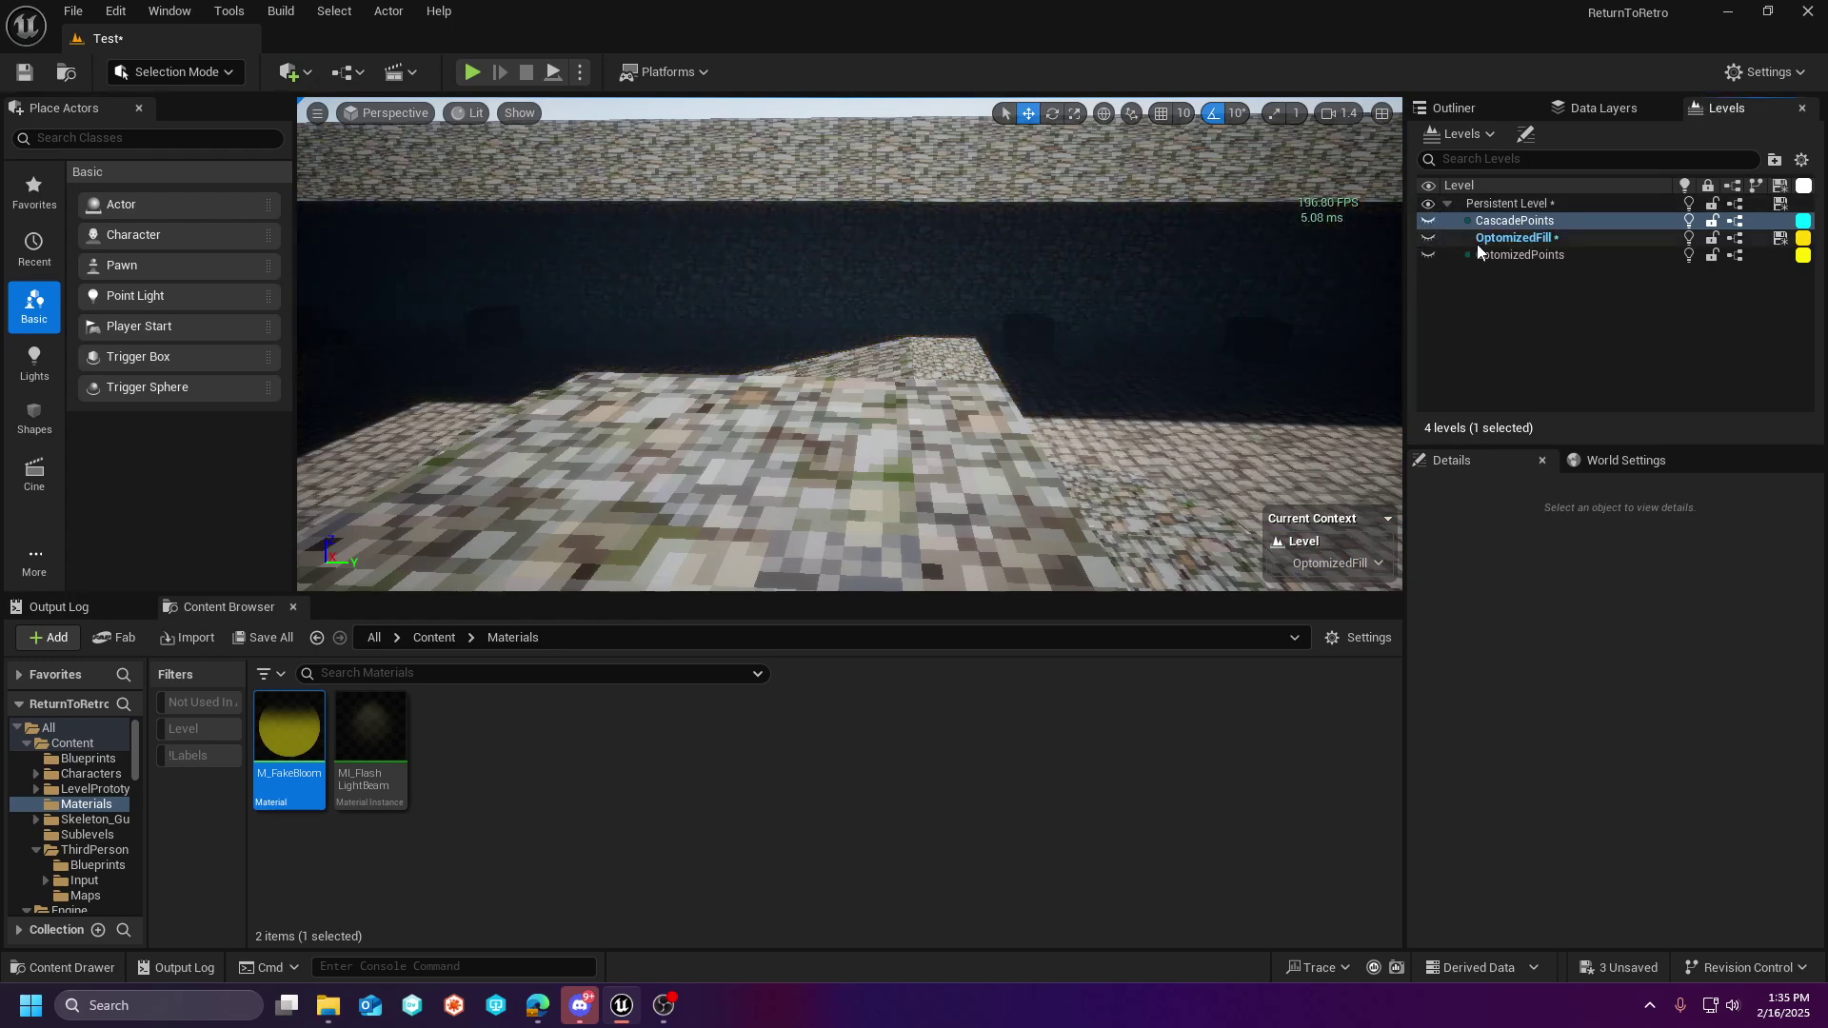
pyautogui.click(1428, 255)
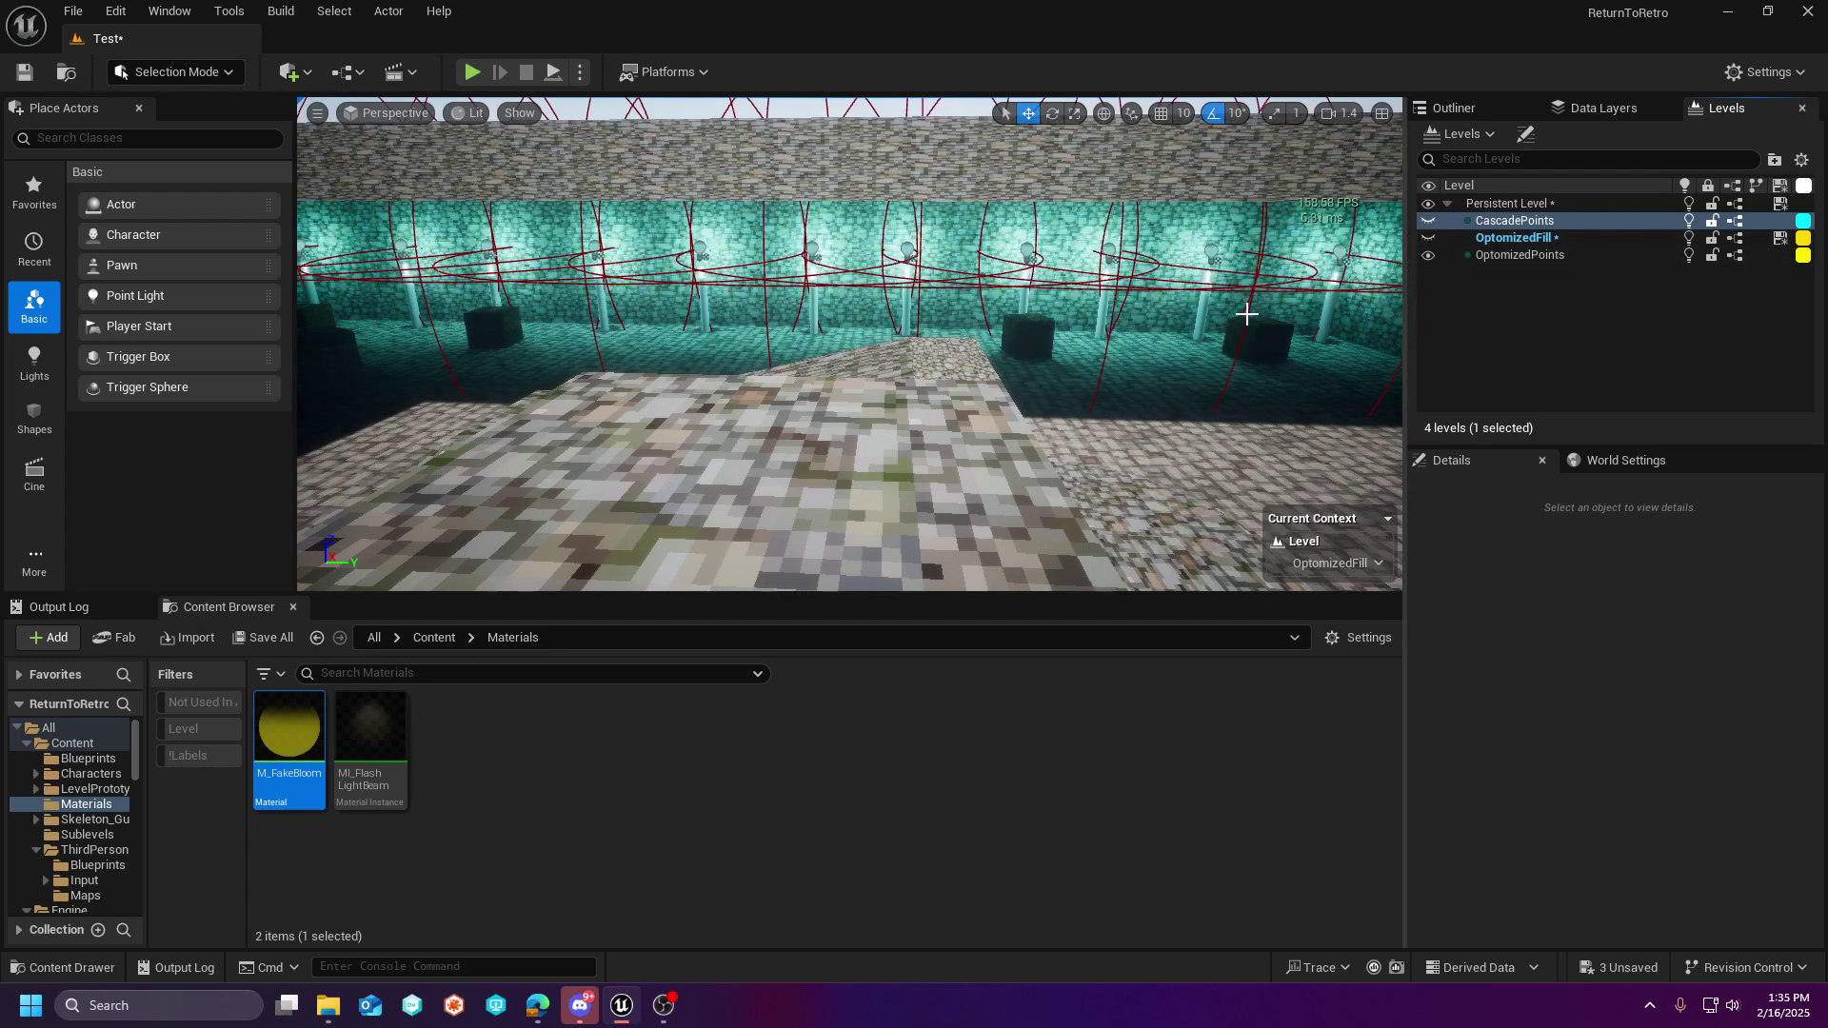
pyautogui.moveTo(967, 296); pyautogui.dragTo(956, 290, button='right')
pyautogui.moveTo(1075, 305); pyautogui.dragTo(895, 304, button='right')
pyautogui.moveTo(359, 155)
pyautogui.mouseDown(button='right')
pyautogui.moveTo(328, 157)
pyautogui.moveTo(359, 155)
pyautogui.mouseUp(button='right')
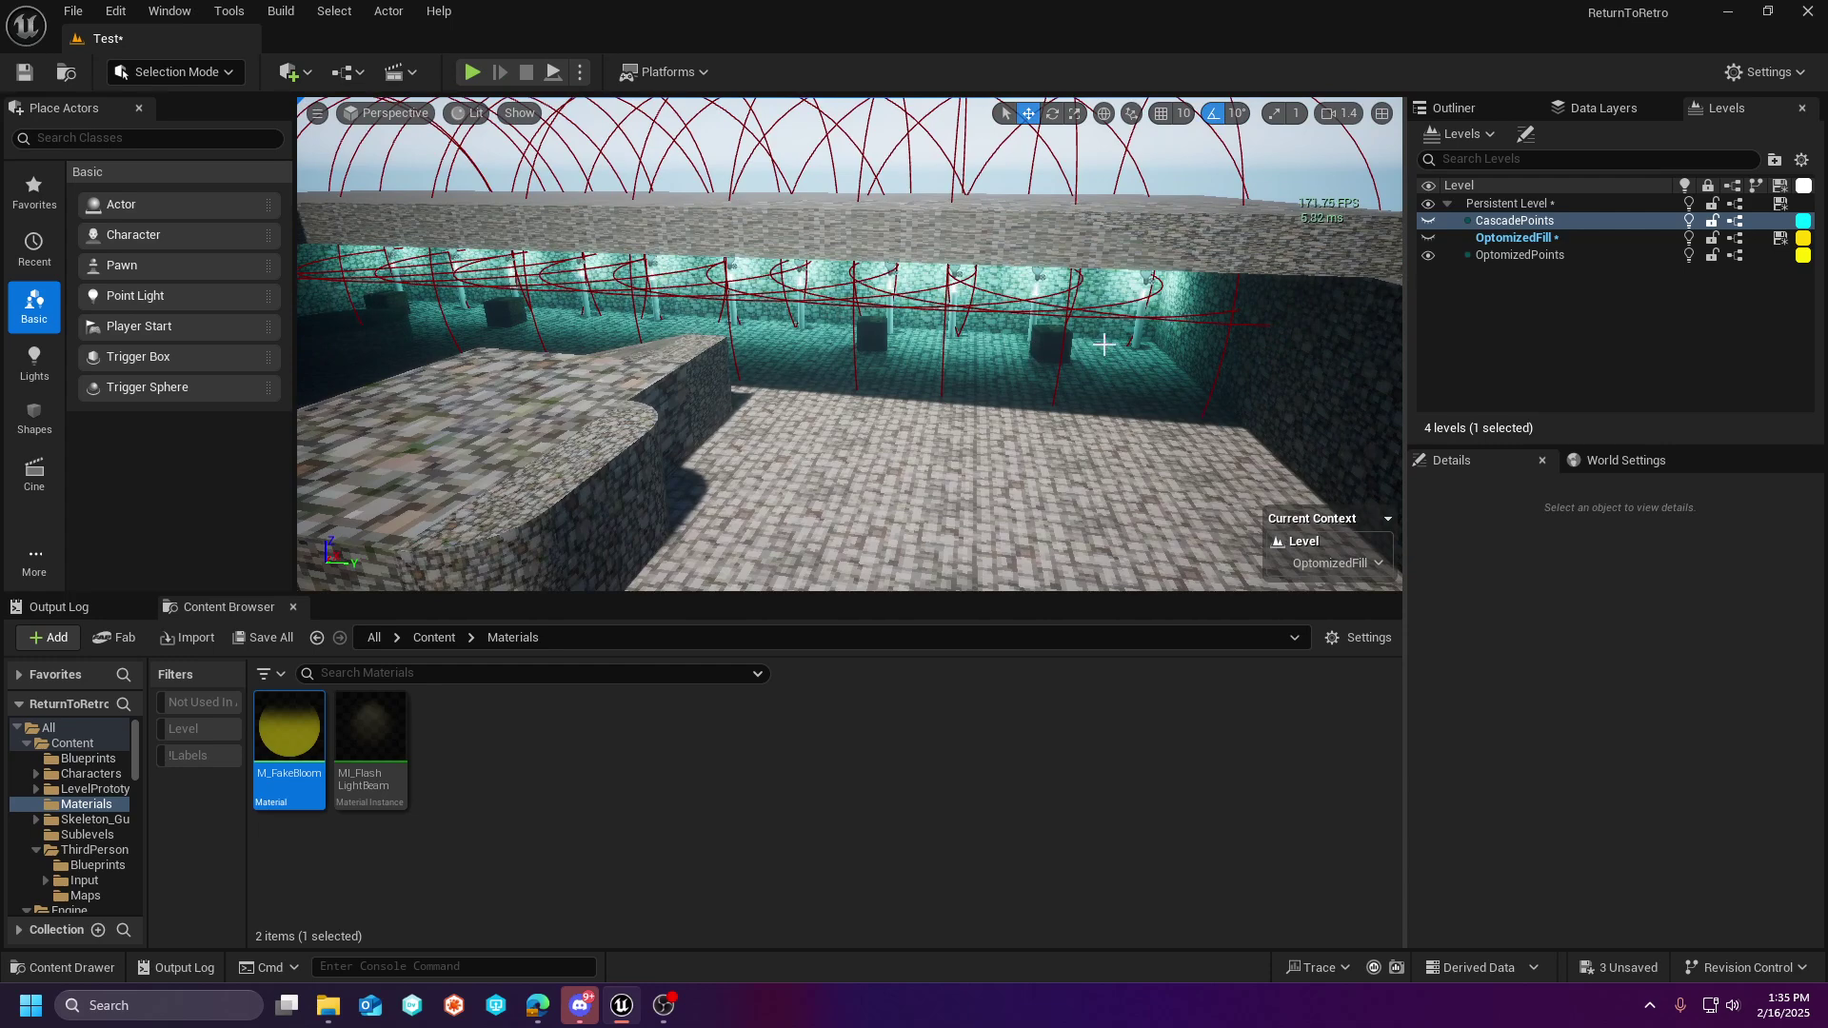
# - Play-test the level by running the character across the courtyard, and stop the session
pyautogui.click(473, 73)
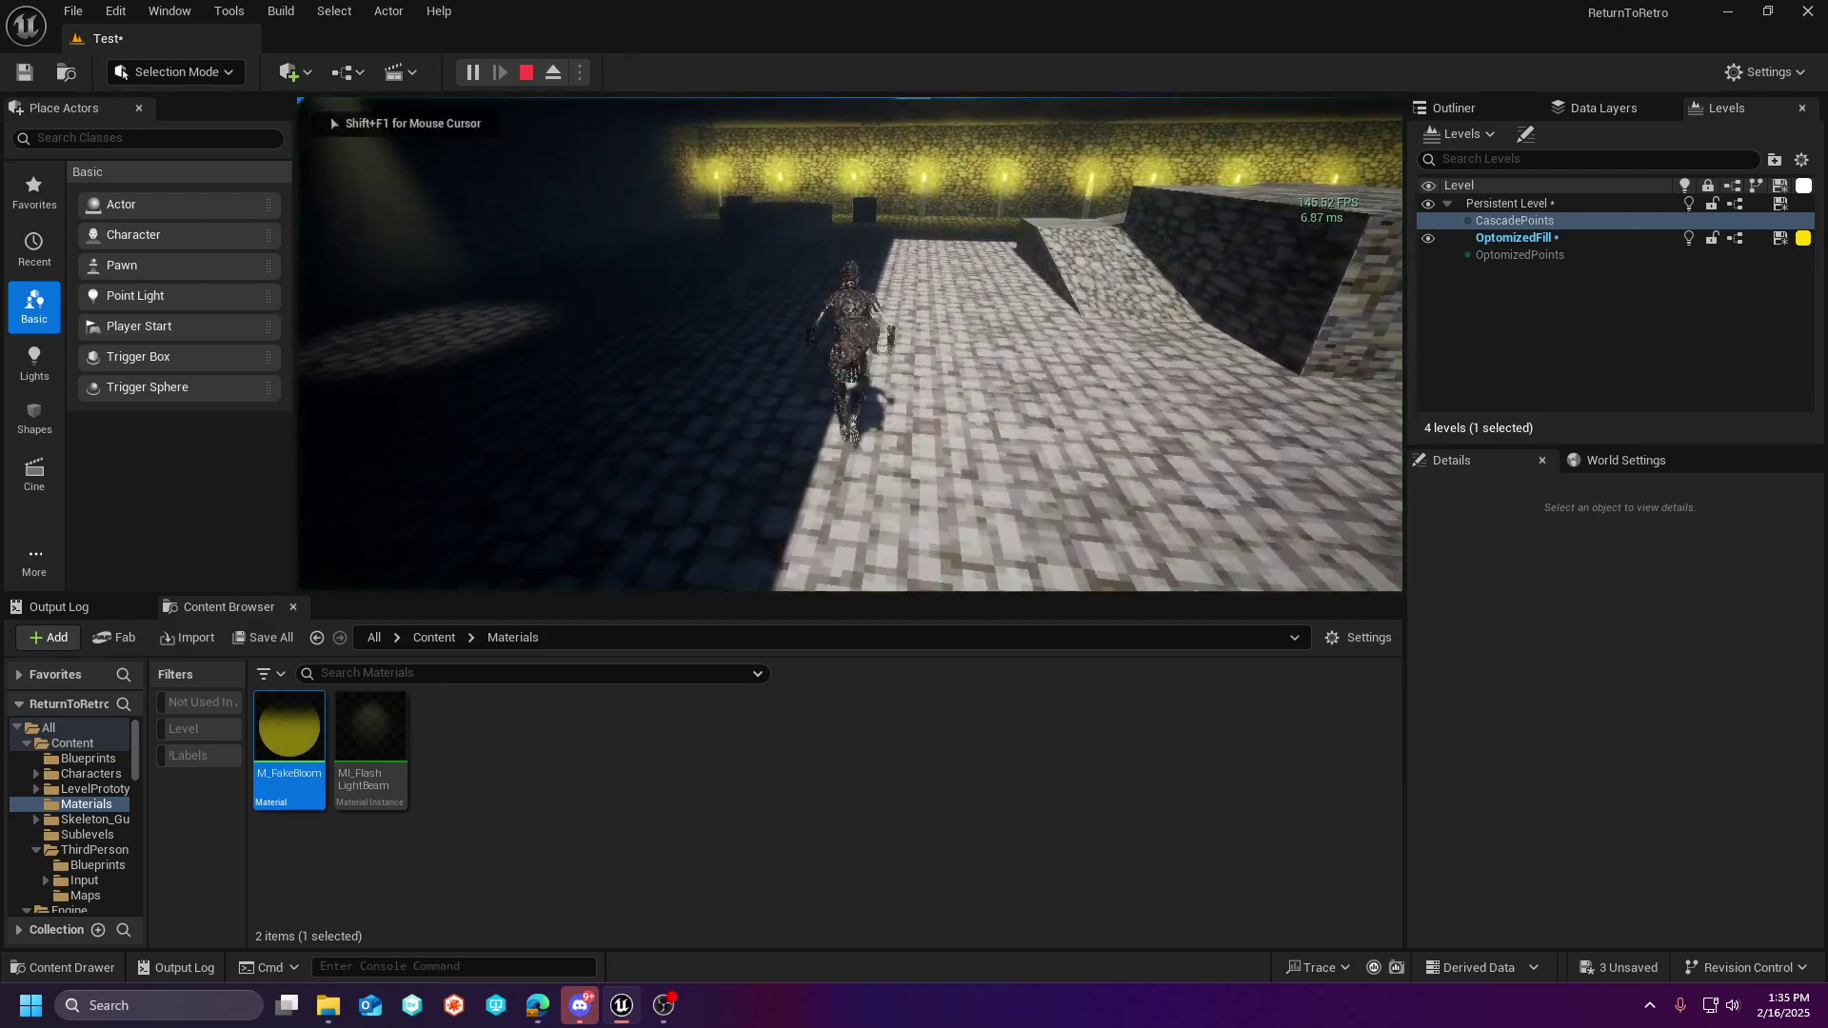
pyautogui.press('d')
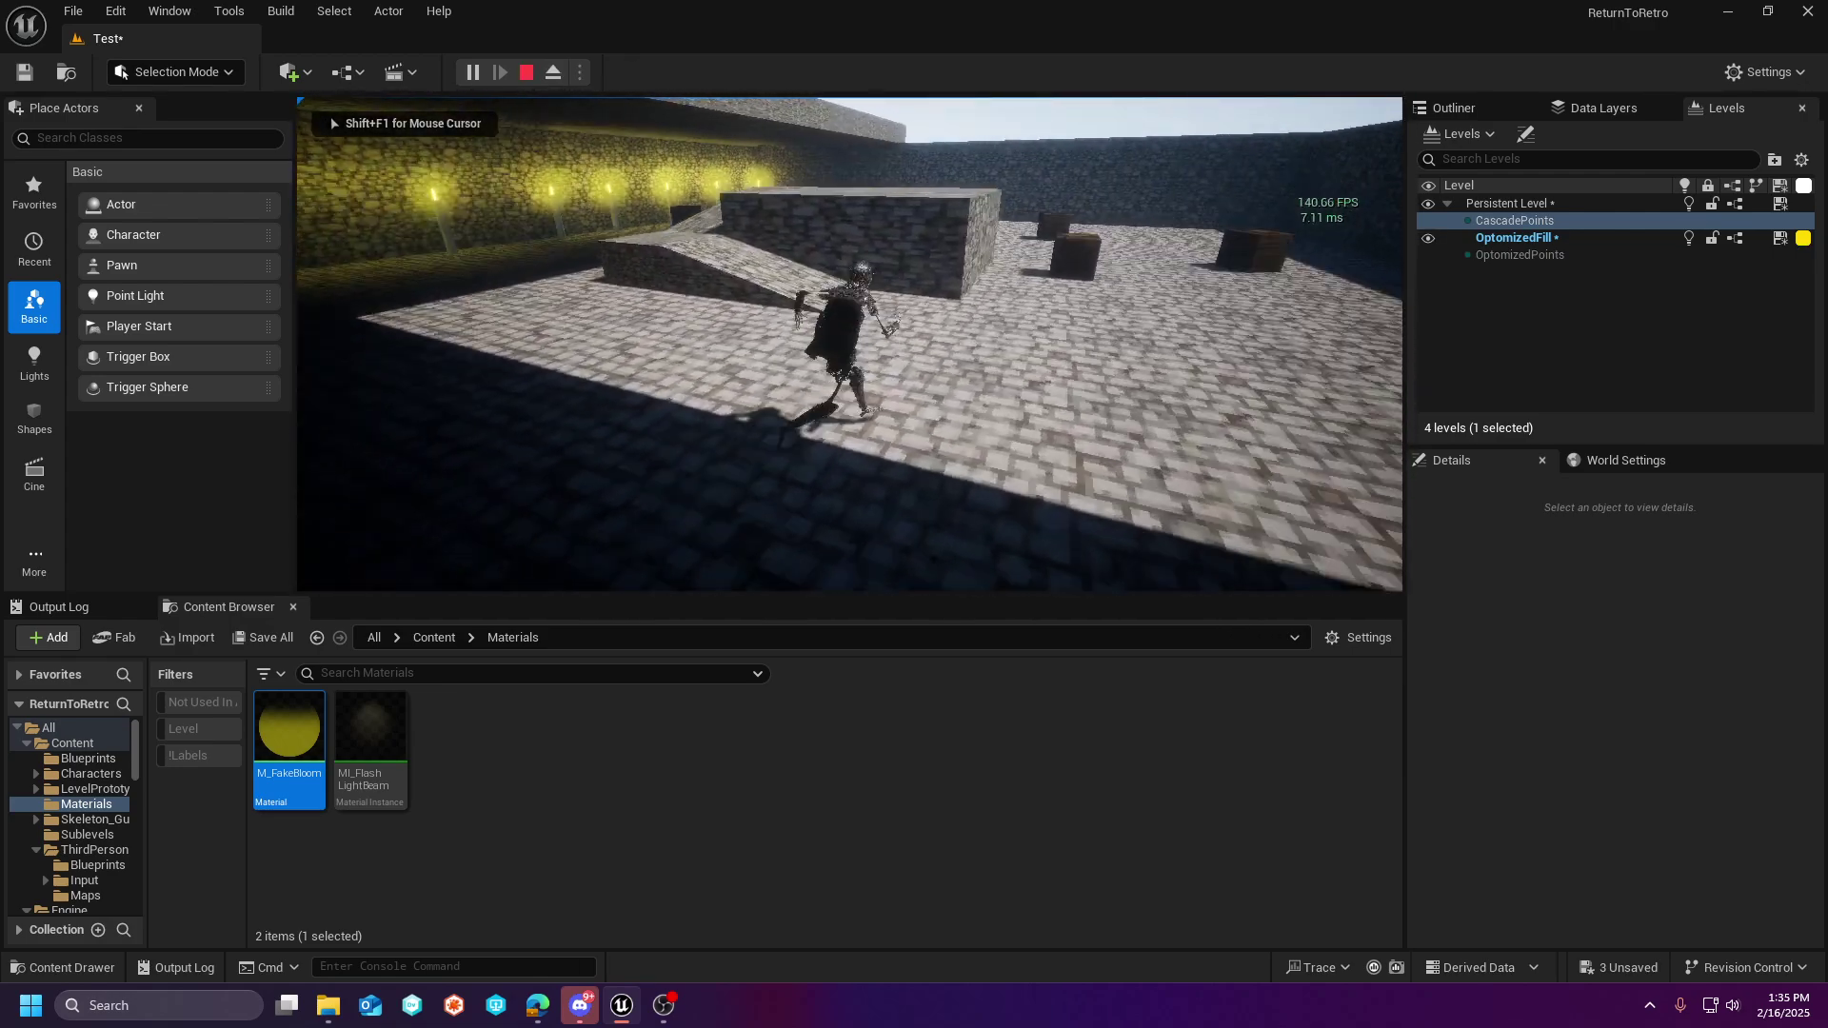
pyautogui.press('Escape')
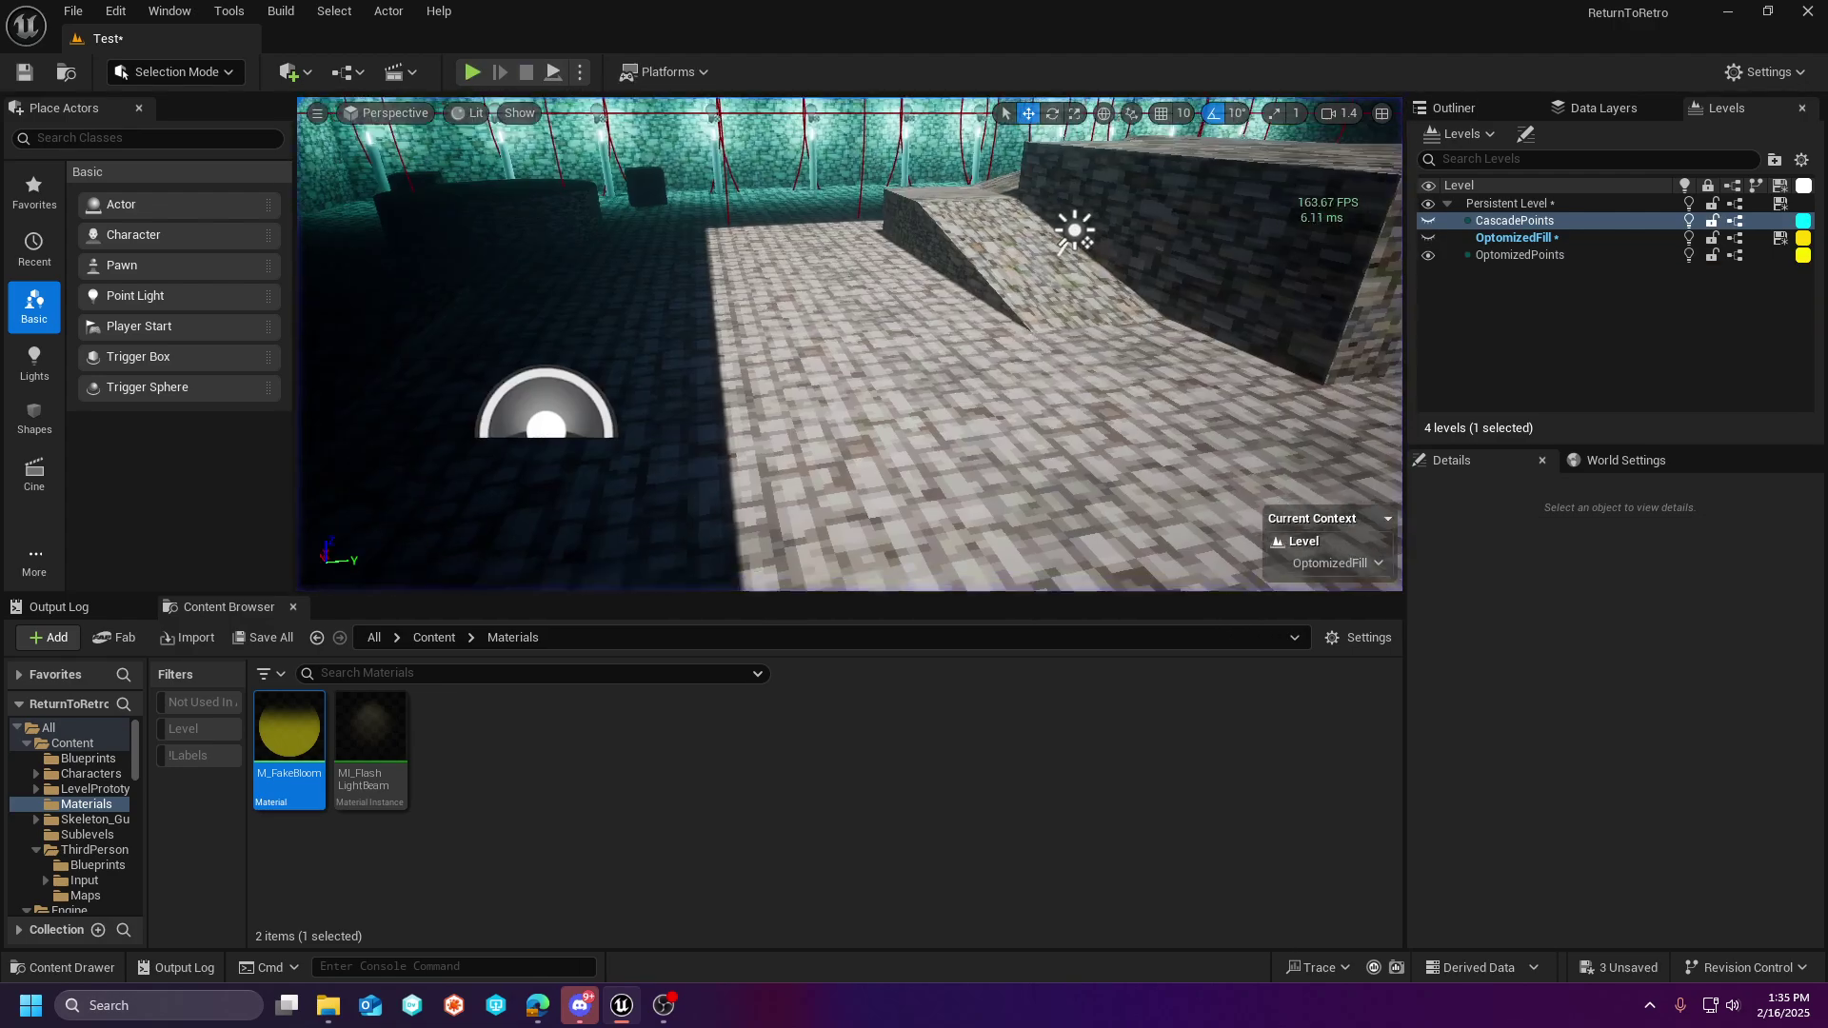
# - Examine the OptomizedPoints lights and their attenuation spheres from across the courtyard and close to the wall
pyautogui.press('d')
pyautogui.moveTo(996, 287); pyautogui.dragTo(992, 271, button='right')
pyautogui.press('s')
pyautogui.moveTo(1098, 330); pyautogui.dragTo(1038, 332, button='right')
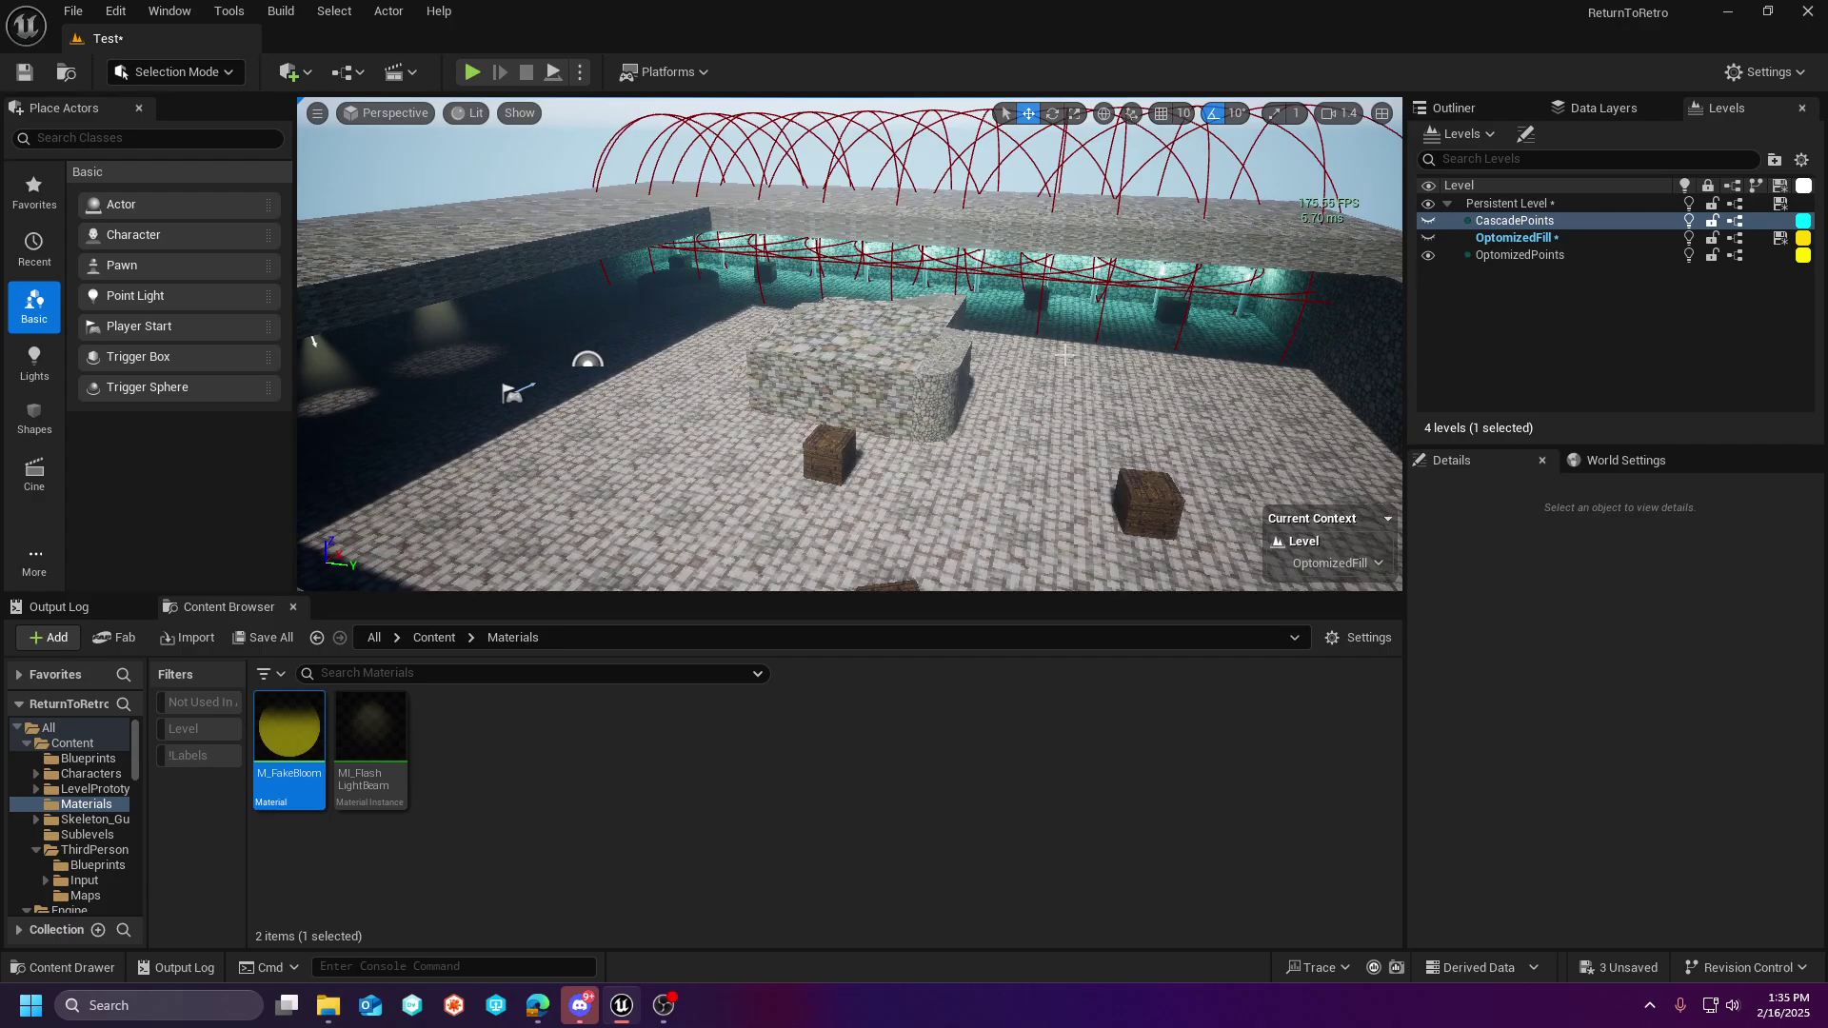
pyautogui.moveTo(1074, 356); pyautogui.dragTo(773, 261, button='right')
pyautogui.press('w')
pyautogui.press('s')
pyautogui.moveTo(979, 335); pyautogui.dragTo(1146, 214, button='right')
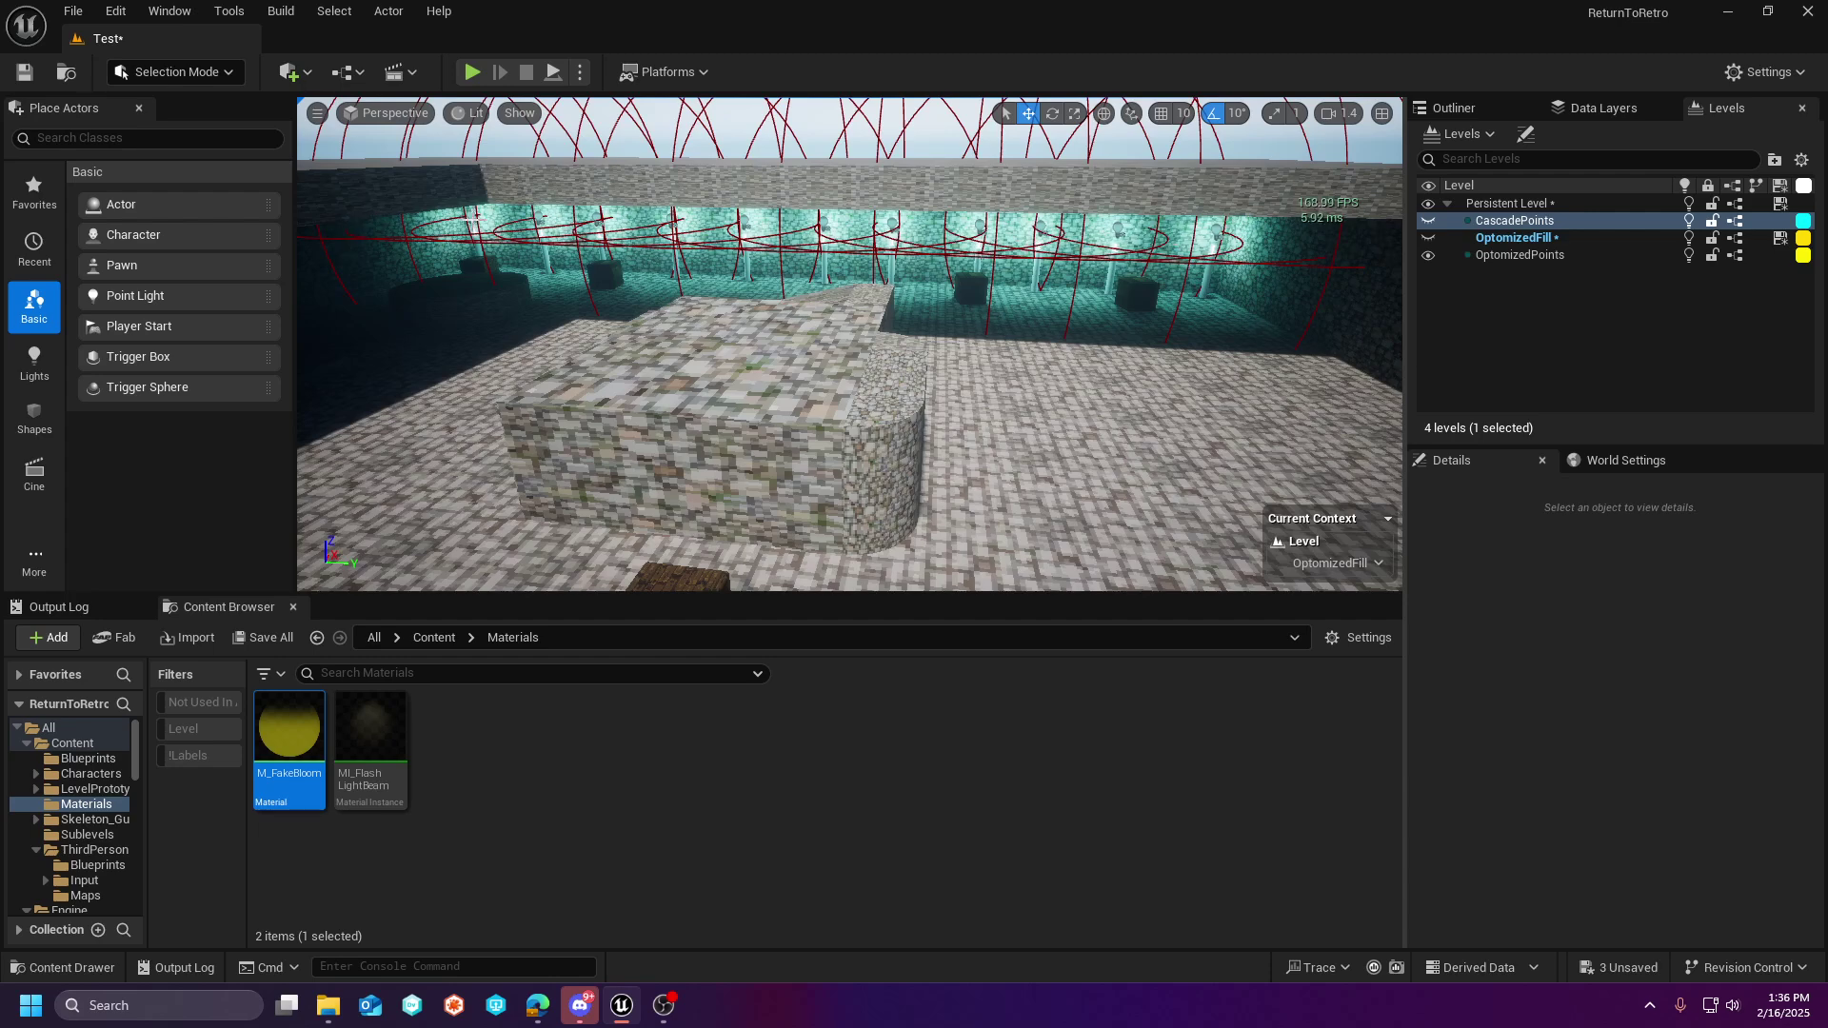
pyautogui.press('w')
pyautogui.moveTo(777, 357)
pyautogui.mouseDown(button='right')
pyautogui.moveTo(828, 366)
pyautogui.moveTo(777, 357)
pyautogui.mouseUp(button='right')
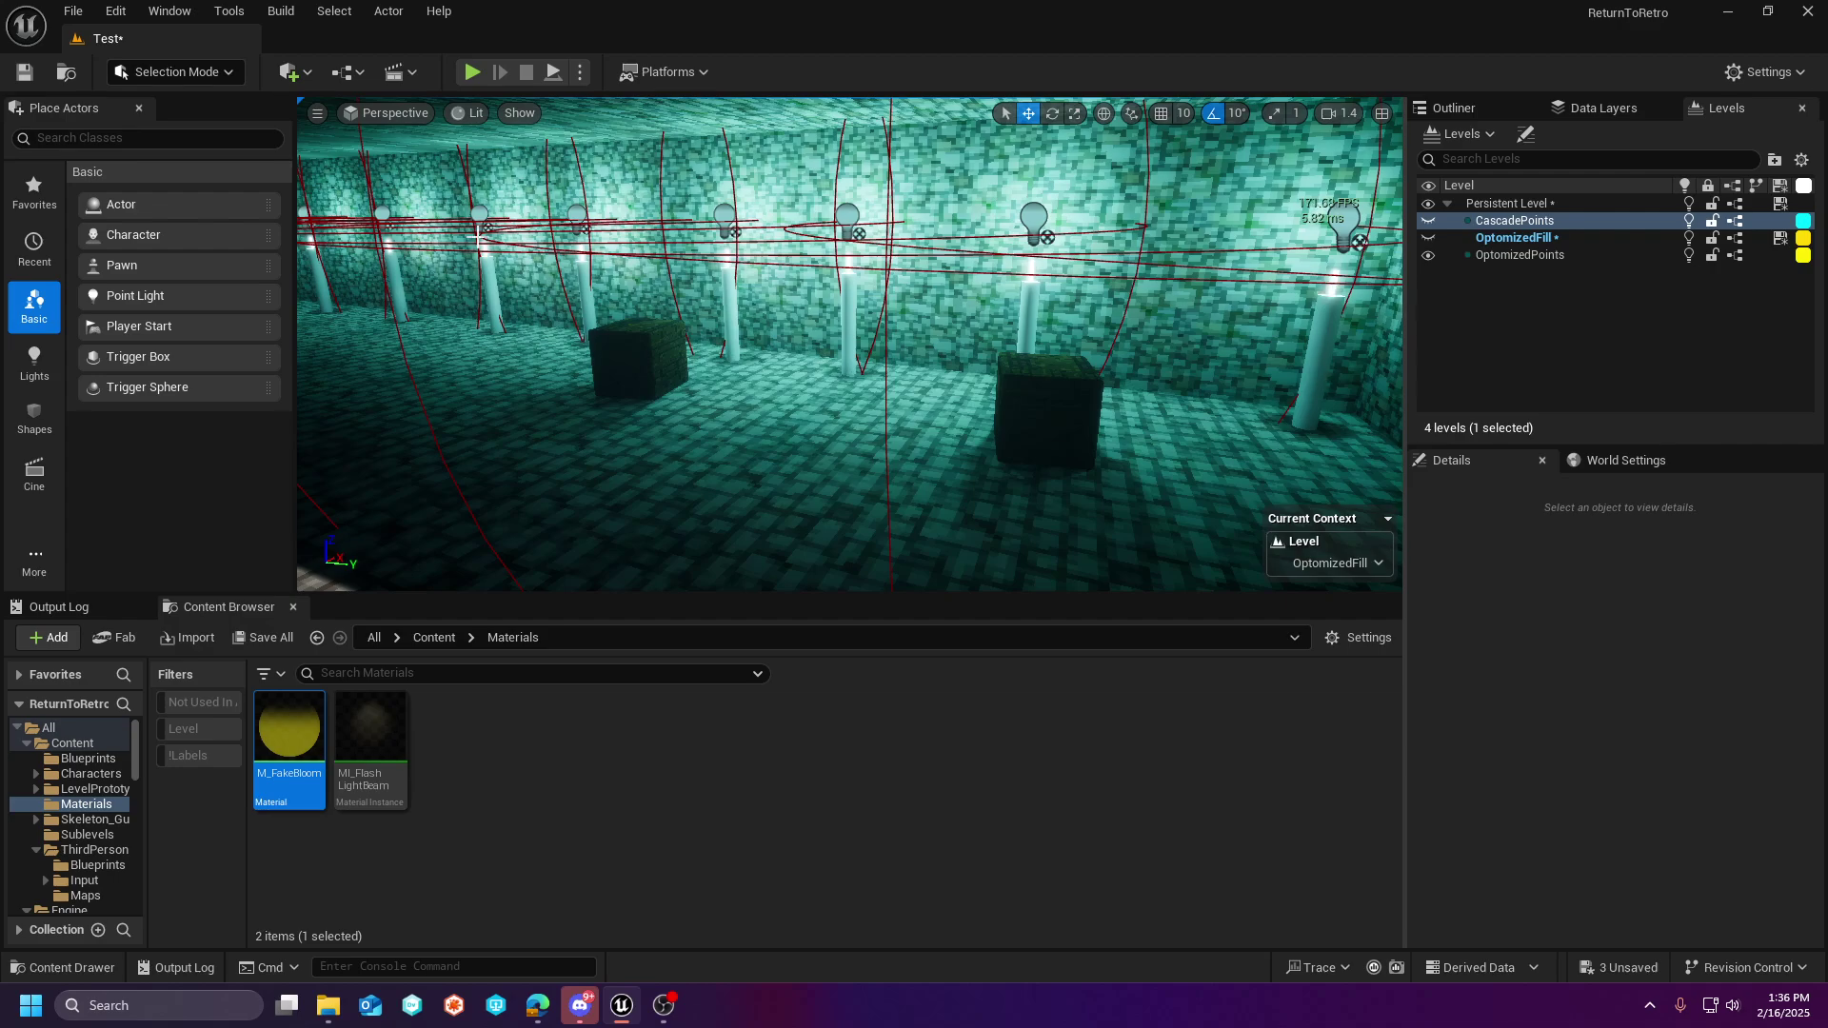
pyautogui.moveTo(517, 264); pyautogui.dragTo(799, 286, button='right')
pyautogui.press('s')
pyautogui.press('w')
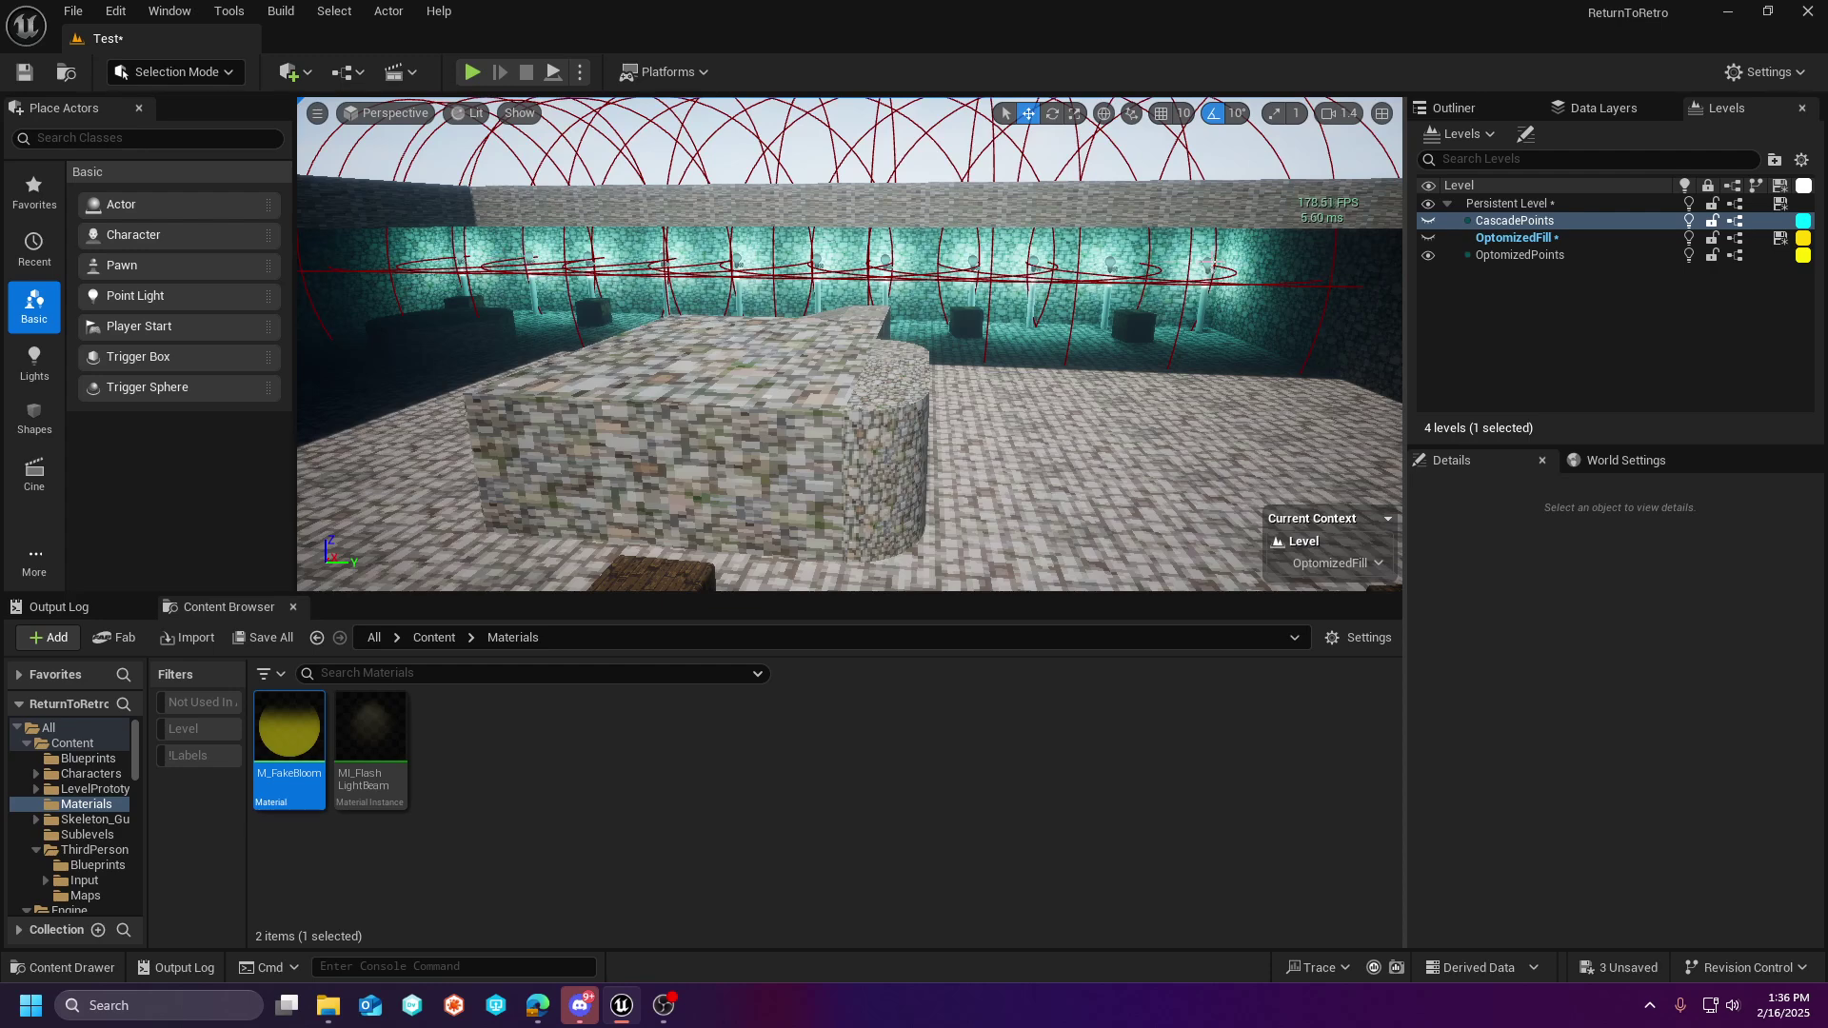
# - Show the OptomizedFill sublevel, hide OptomizedPoints, and open the Blueprints content folder
pyautogui.click(1429, 239)
pyautogui.click(1428, 239)
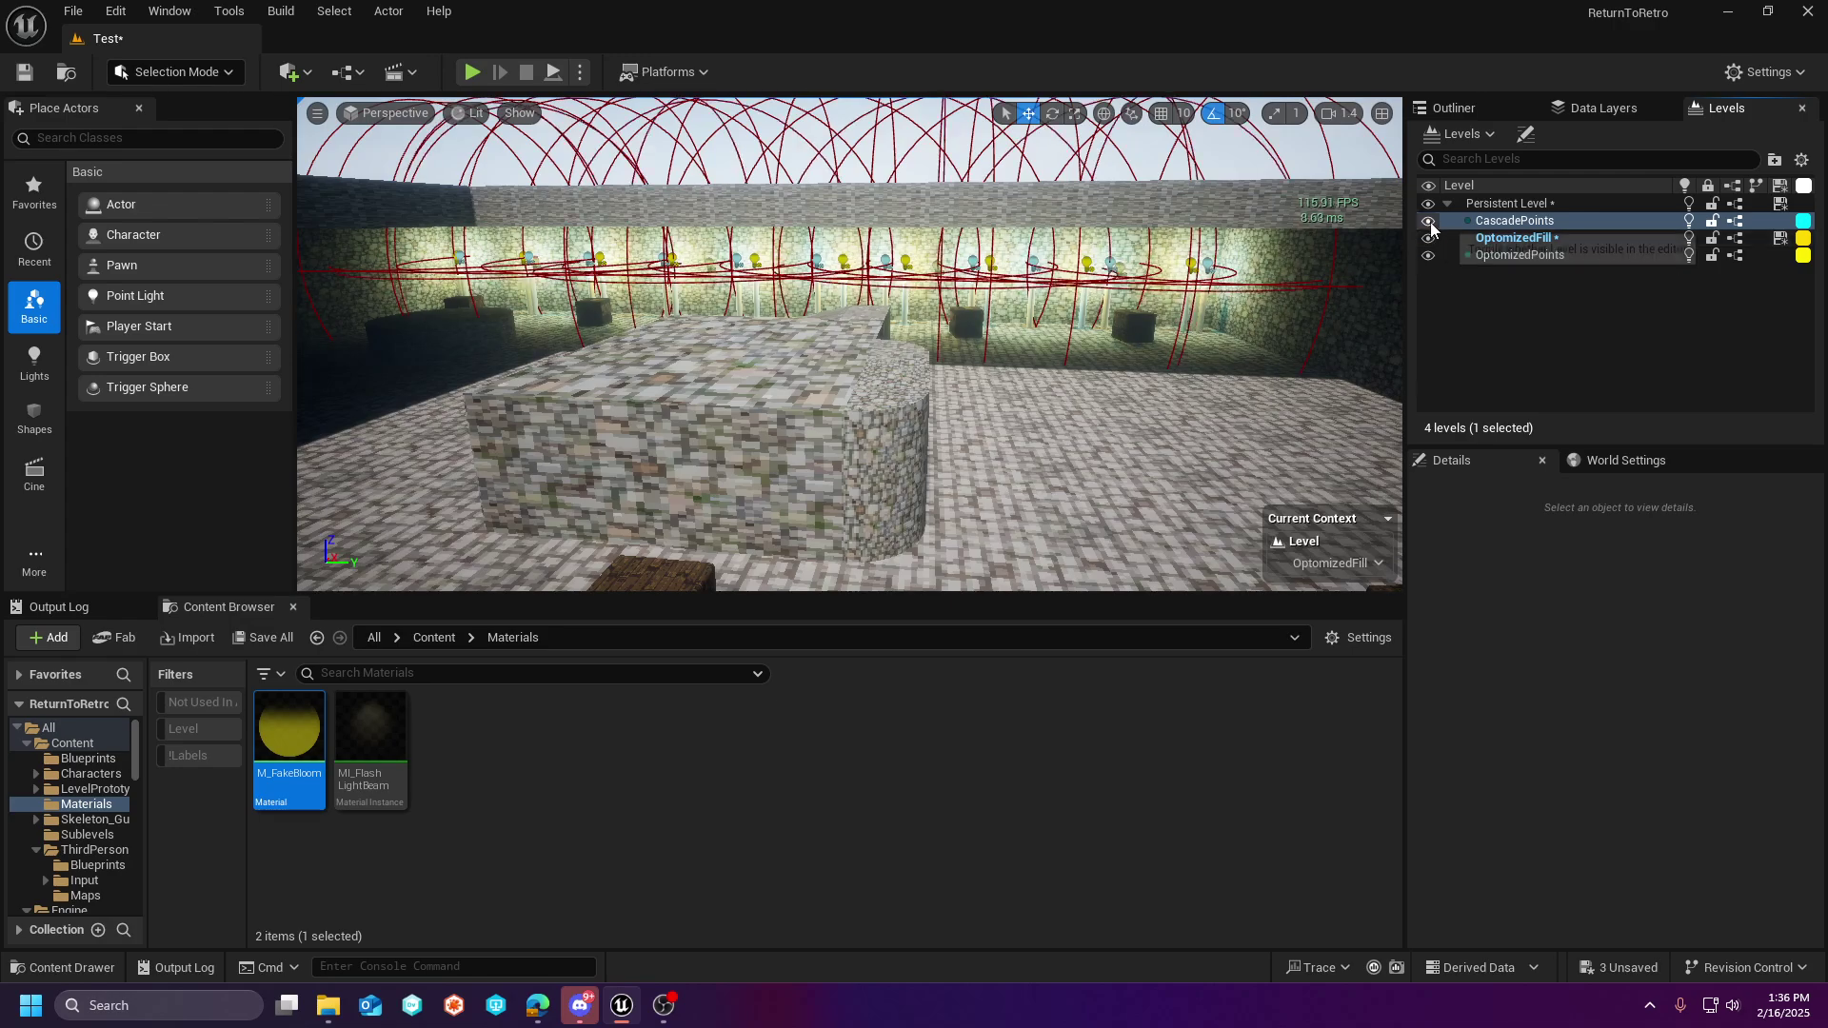
pyautogui.click(1430, 221)
pyautogui.click(1431, 254)
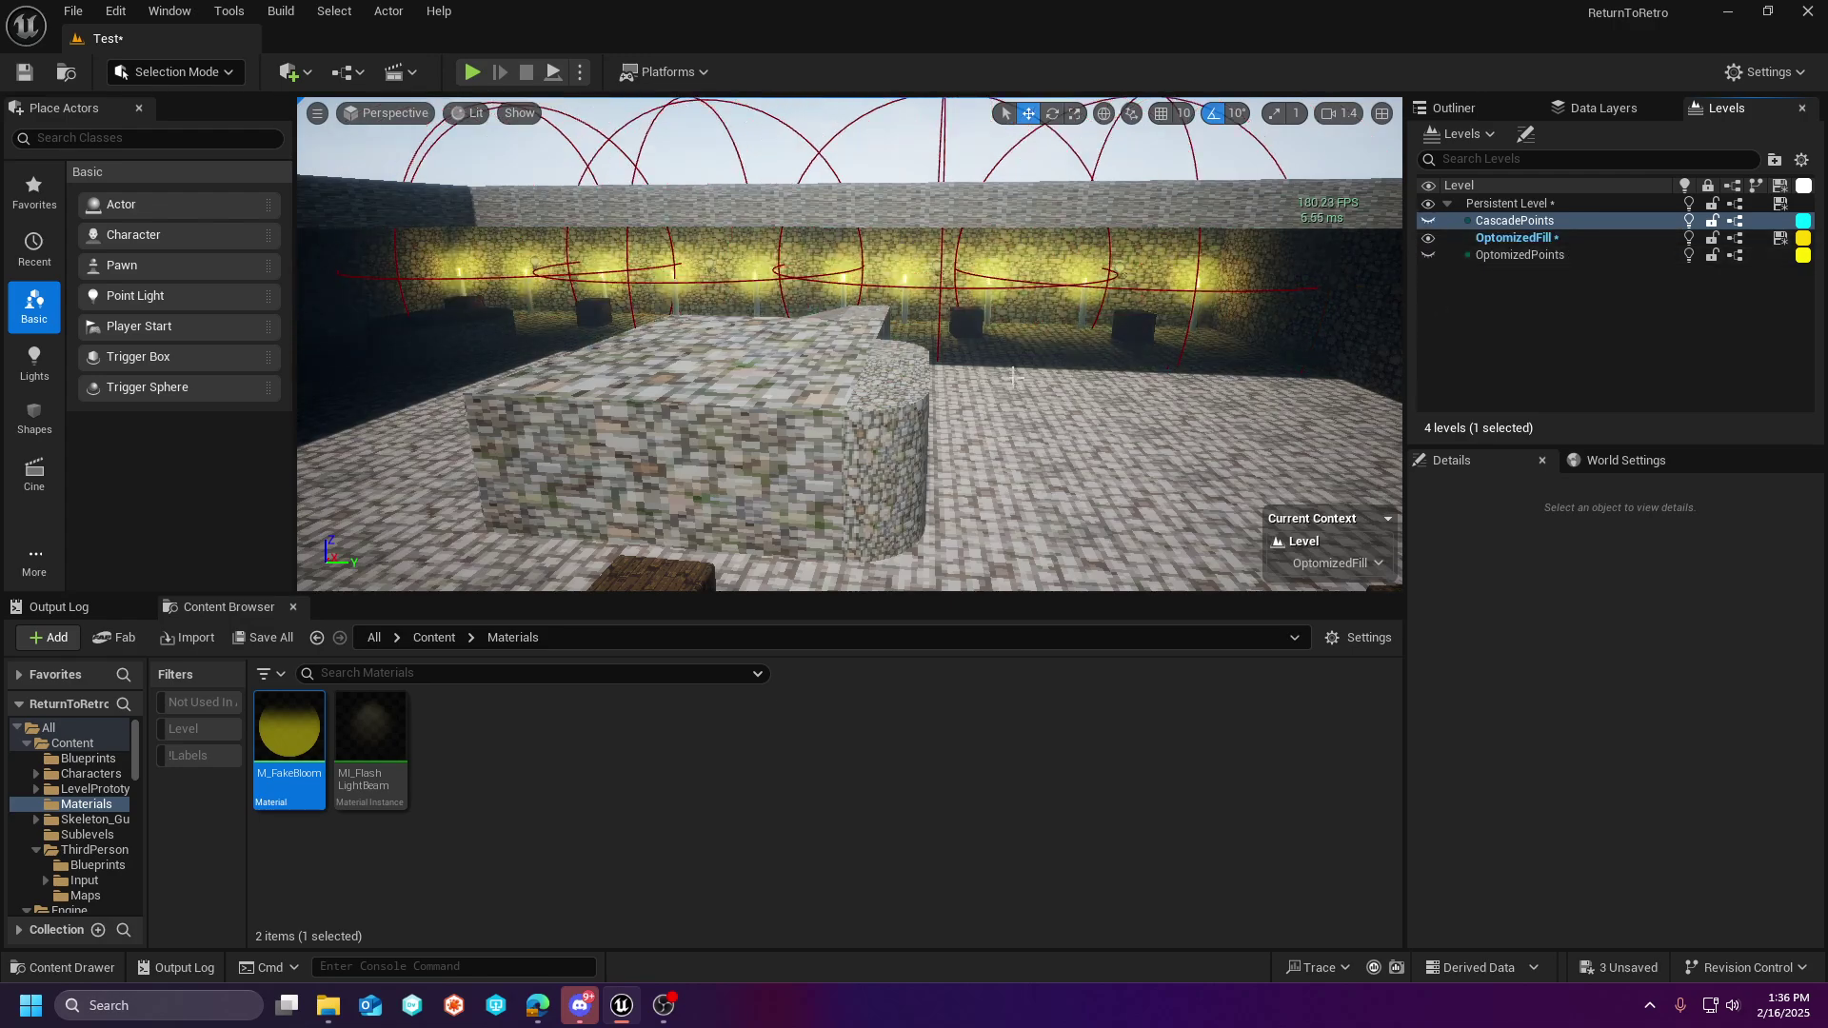
pyautogui.moveTo(1013, 376); pyautogui.dragTo(995, 374, button='right')
pyautogui.click(112, 761)
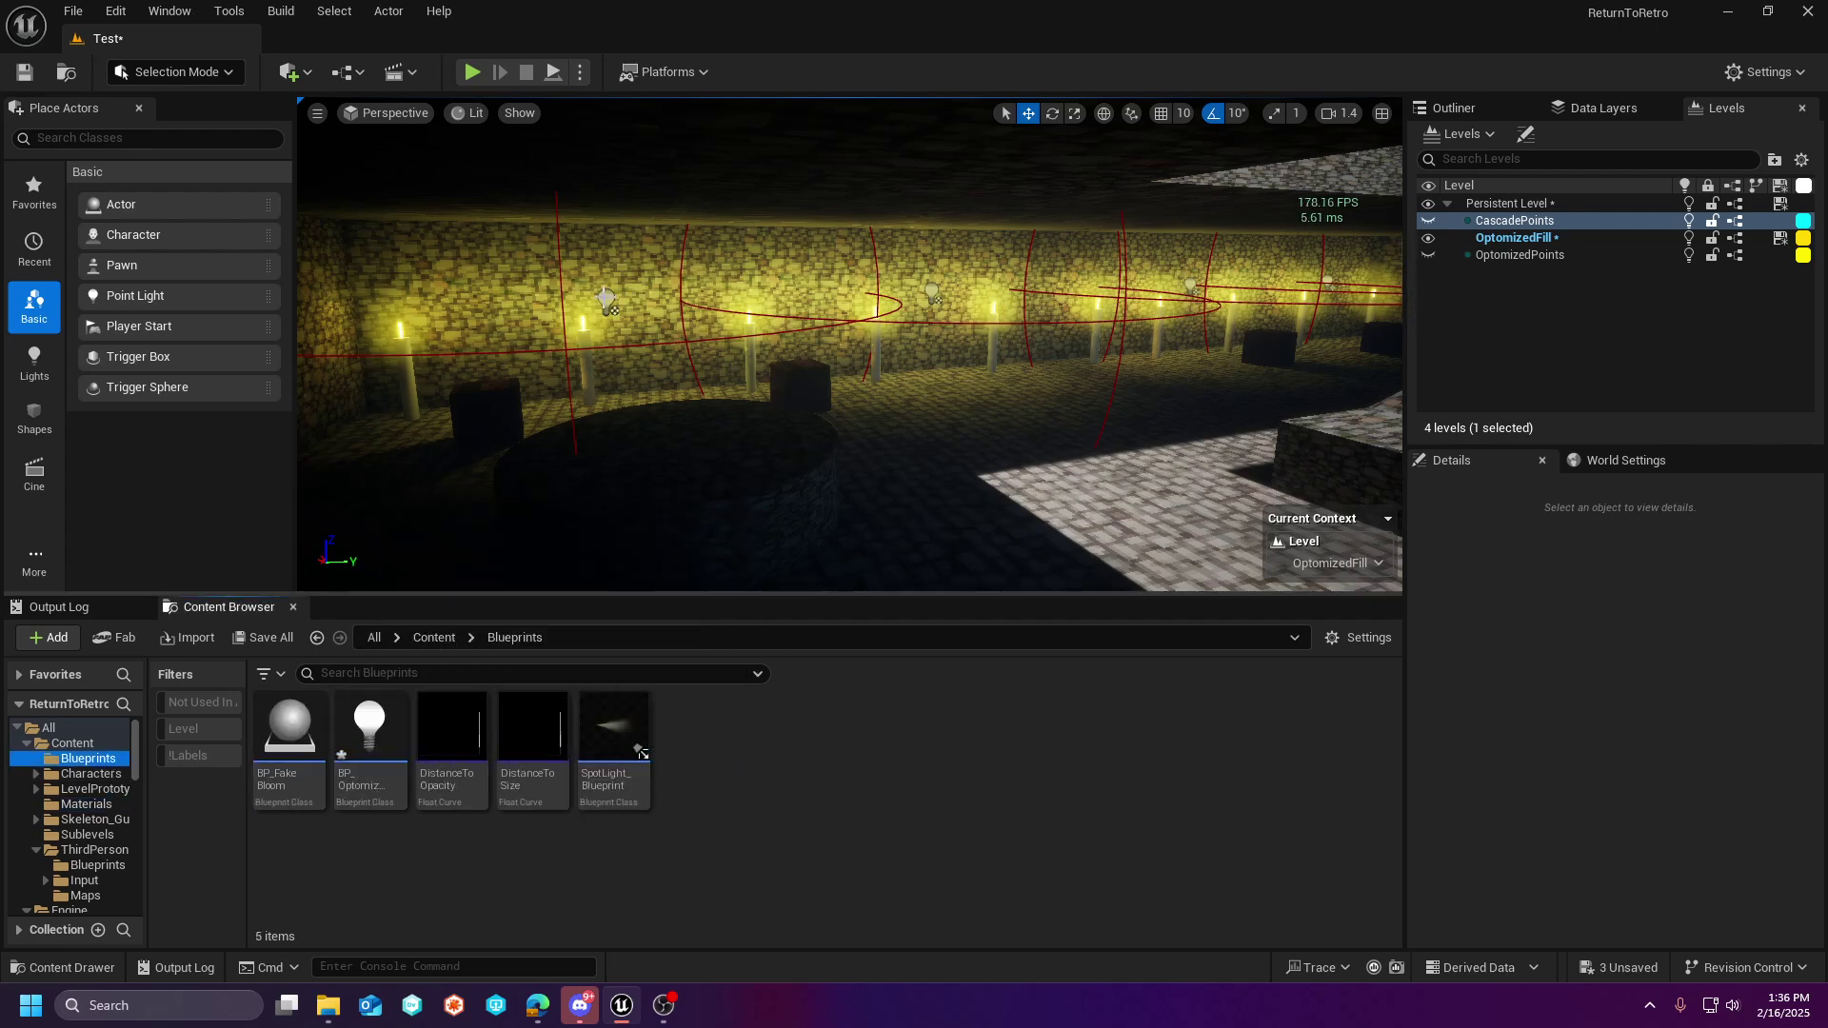
pyautogui.moveTo(1061, 330); pyautogui.dragTo(1057, 305, button='right')
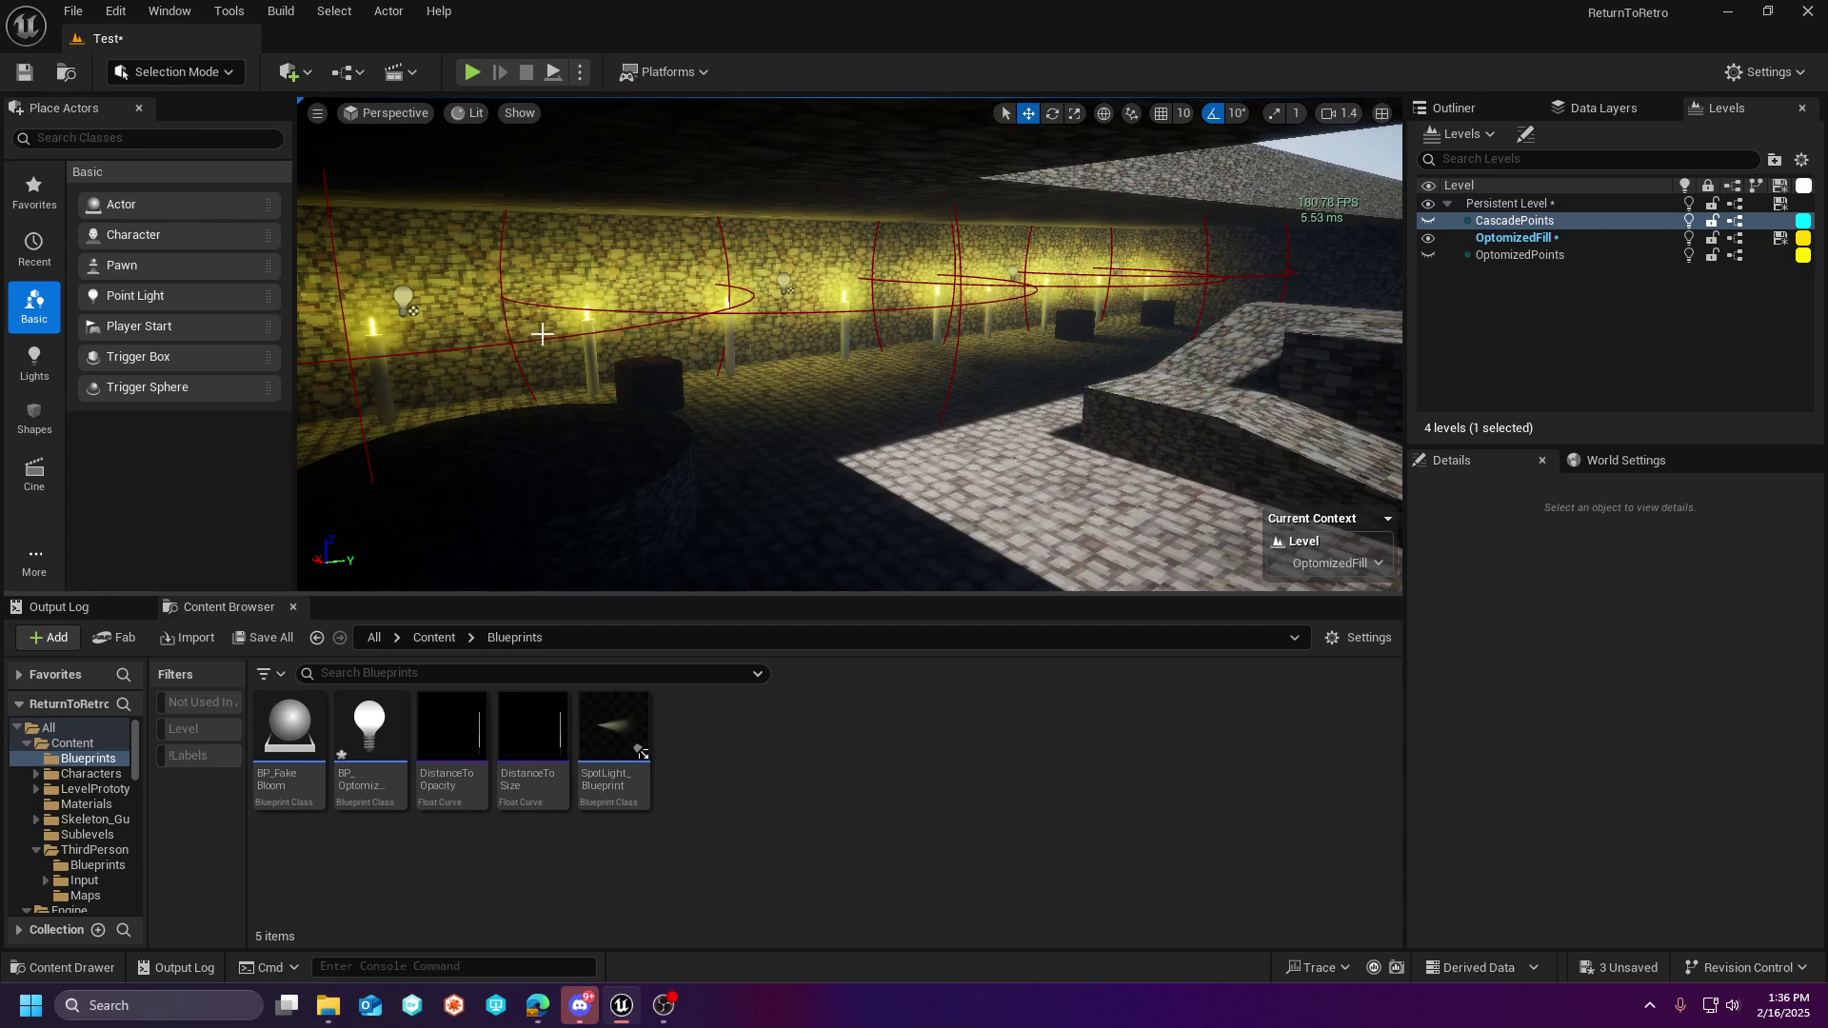
pyautogui.moveTo(800, 320); pyautogui.dragTo(1009, 338, button='right')
# - Select the fill point light PointLight8 near the torch wall and set its Source Length to 24
pyautogui.click(773, 309)
pyautogui.rightClick(869, 317)
pyautogui.click(724, 305)
pyautogui.click(853, 341)
pyautogui.moveTo(1159, 502)
pyautogui.mouseDown(button='right')
pyautogui.moveTo(1135, 552)
pyautogui.moveTo(1160, 502)
pyautogui.mouseUp(button='right')
pyautogui.scroll(-2, 1543, 857)
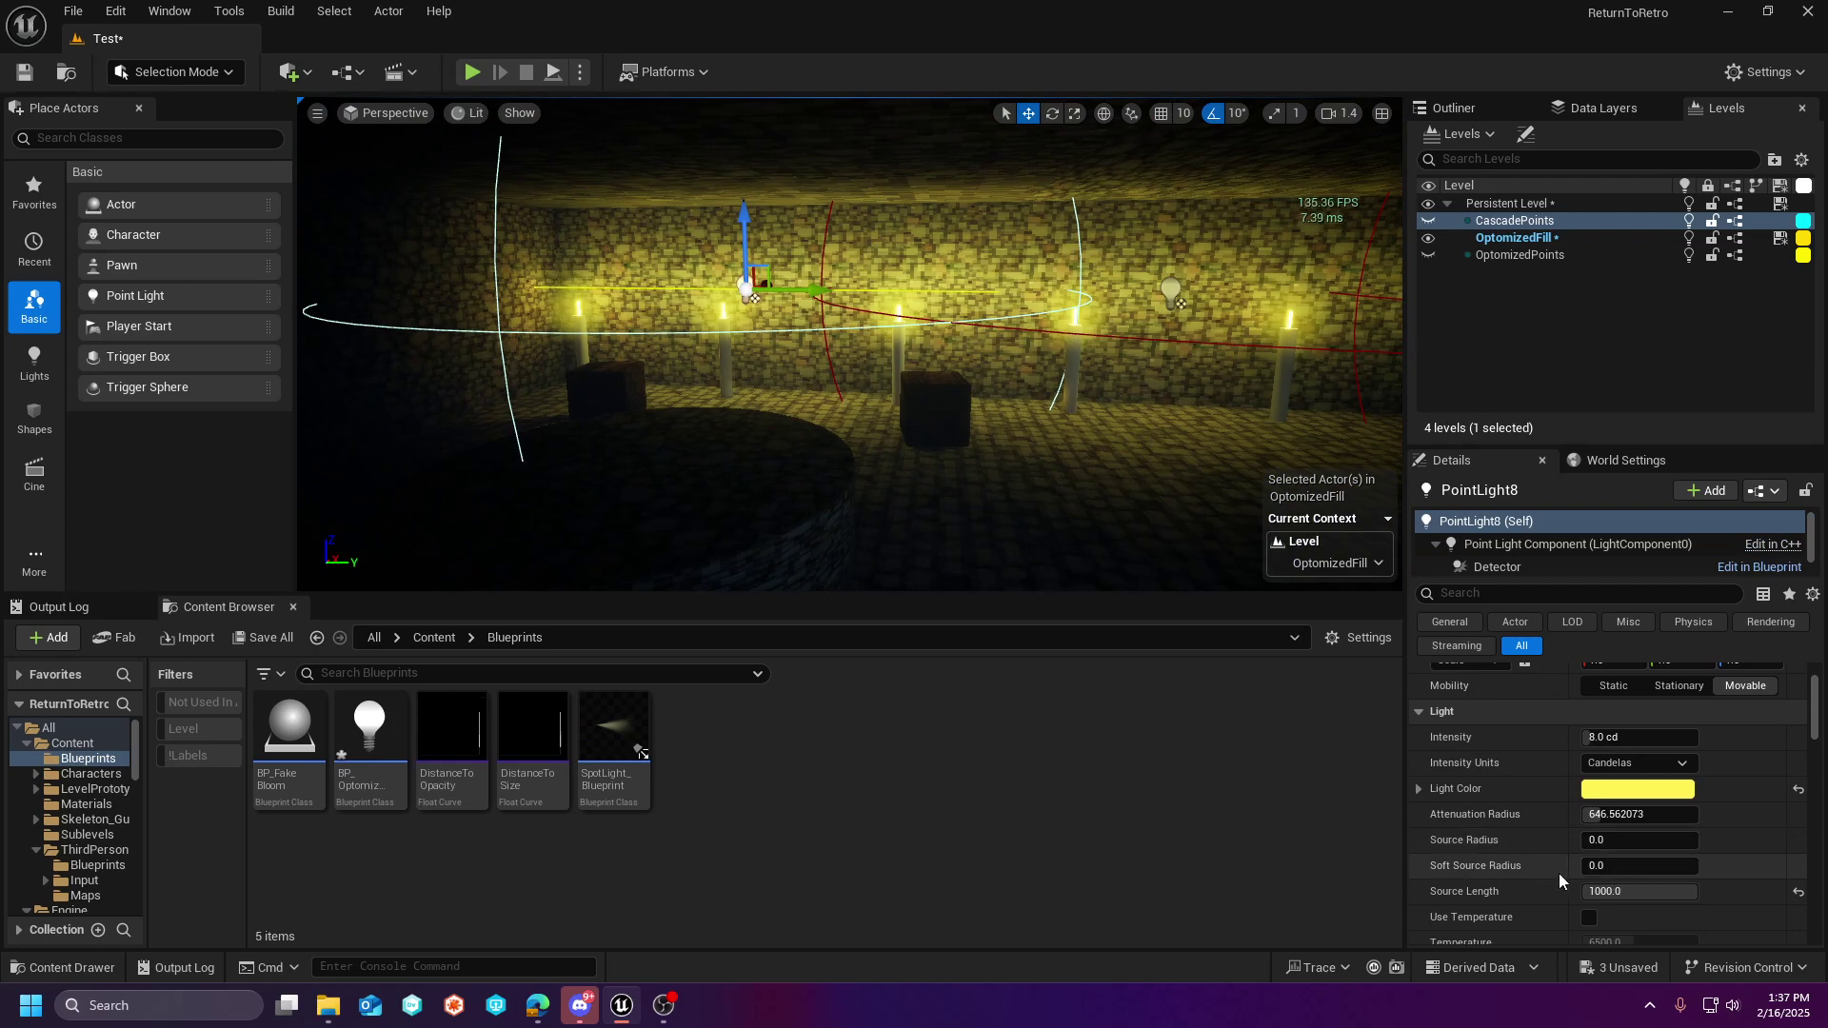
pyautogui.scroll(-1, 1580, 862)
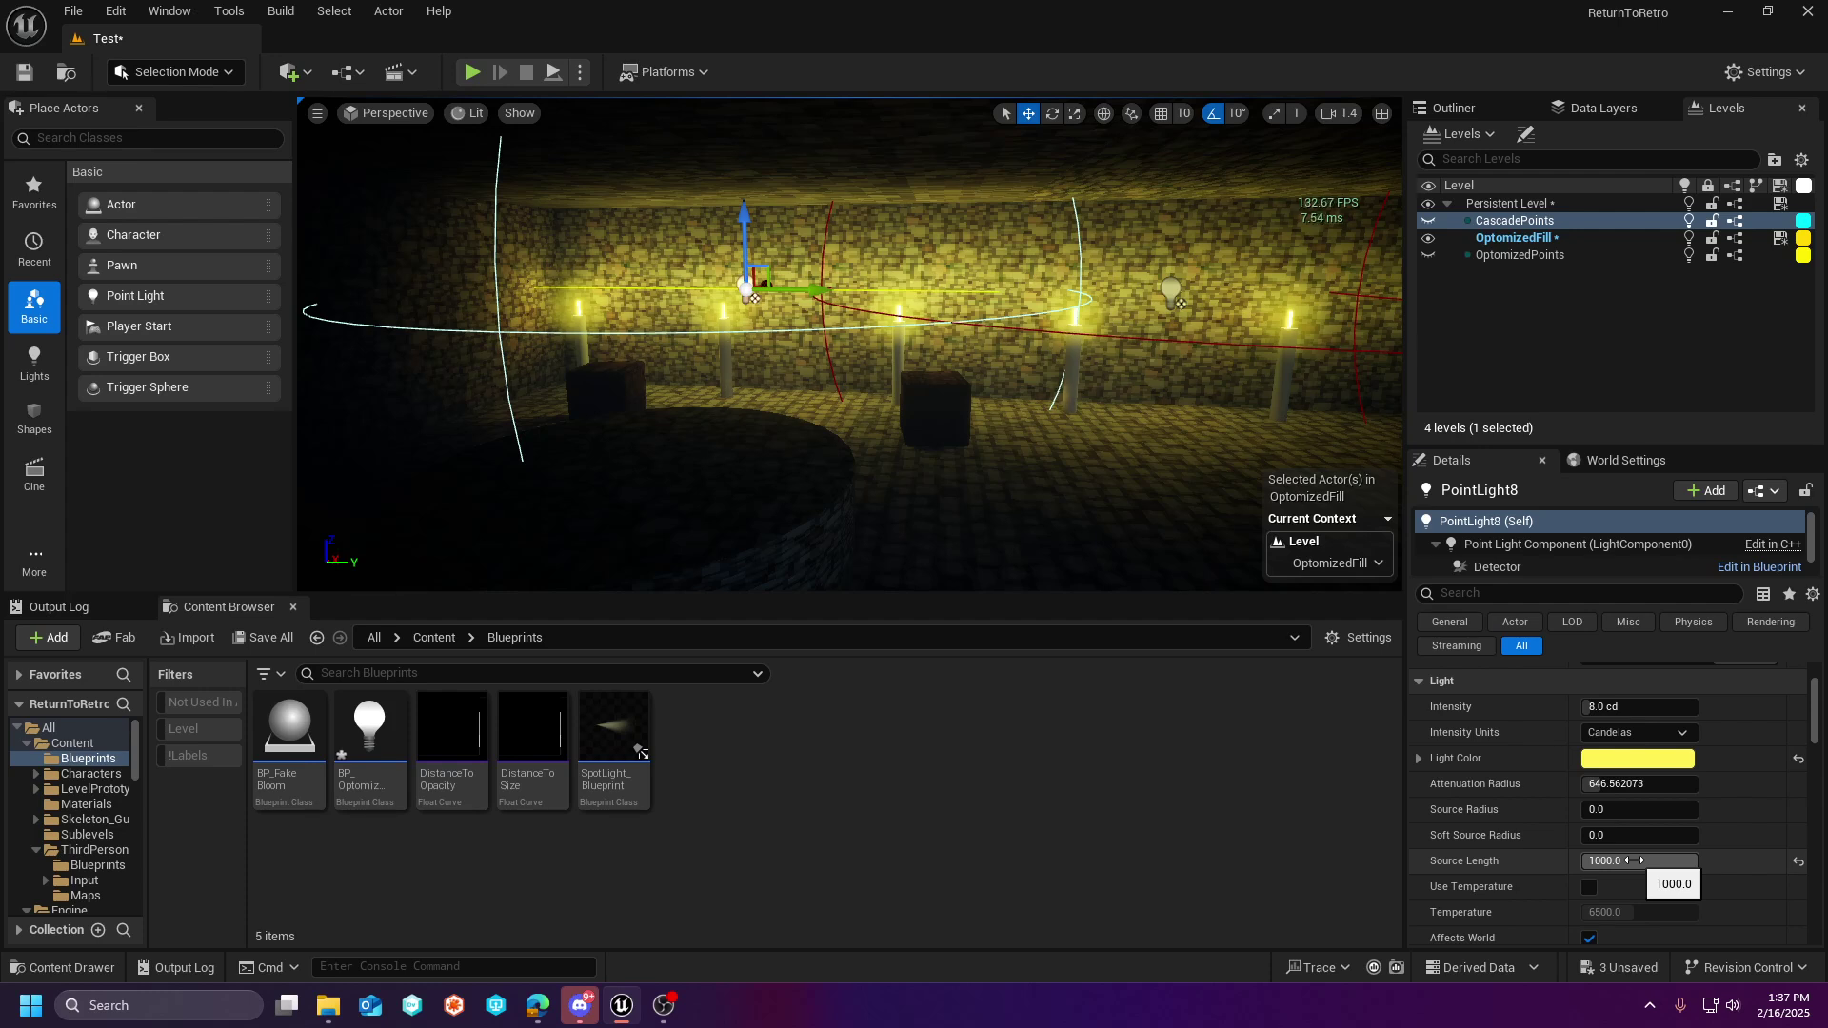
pyautogui.moveTo(1637, 860); pyautogui.dragTo(1600, 860)
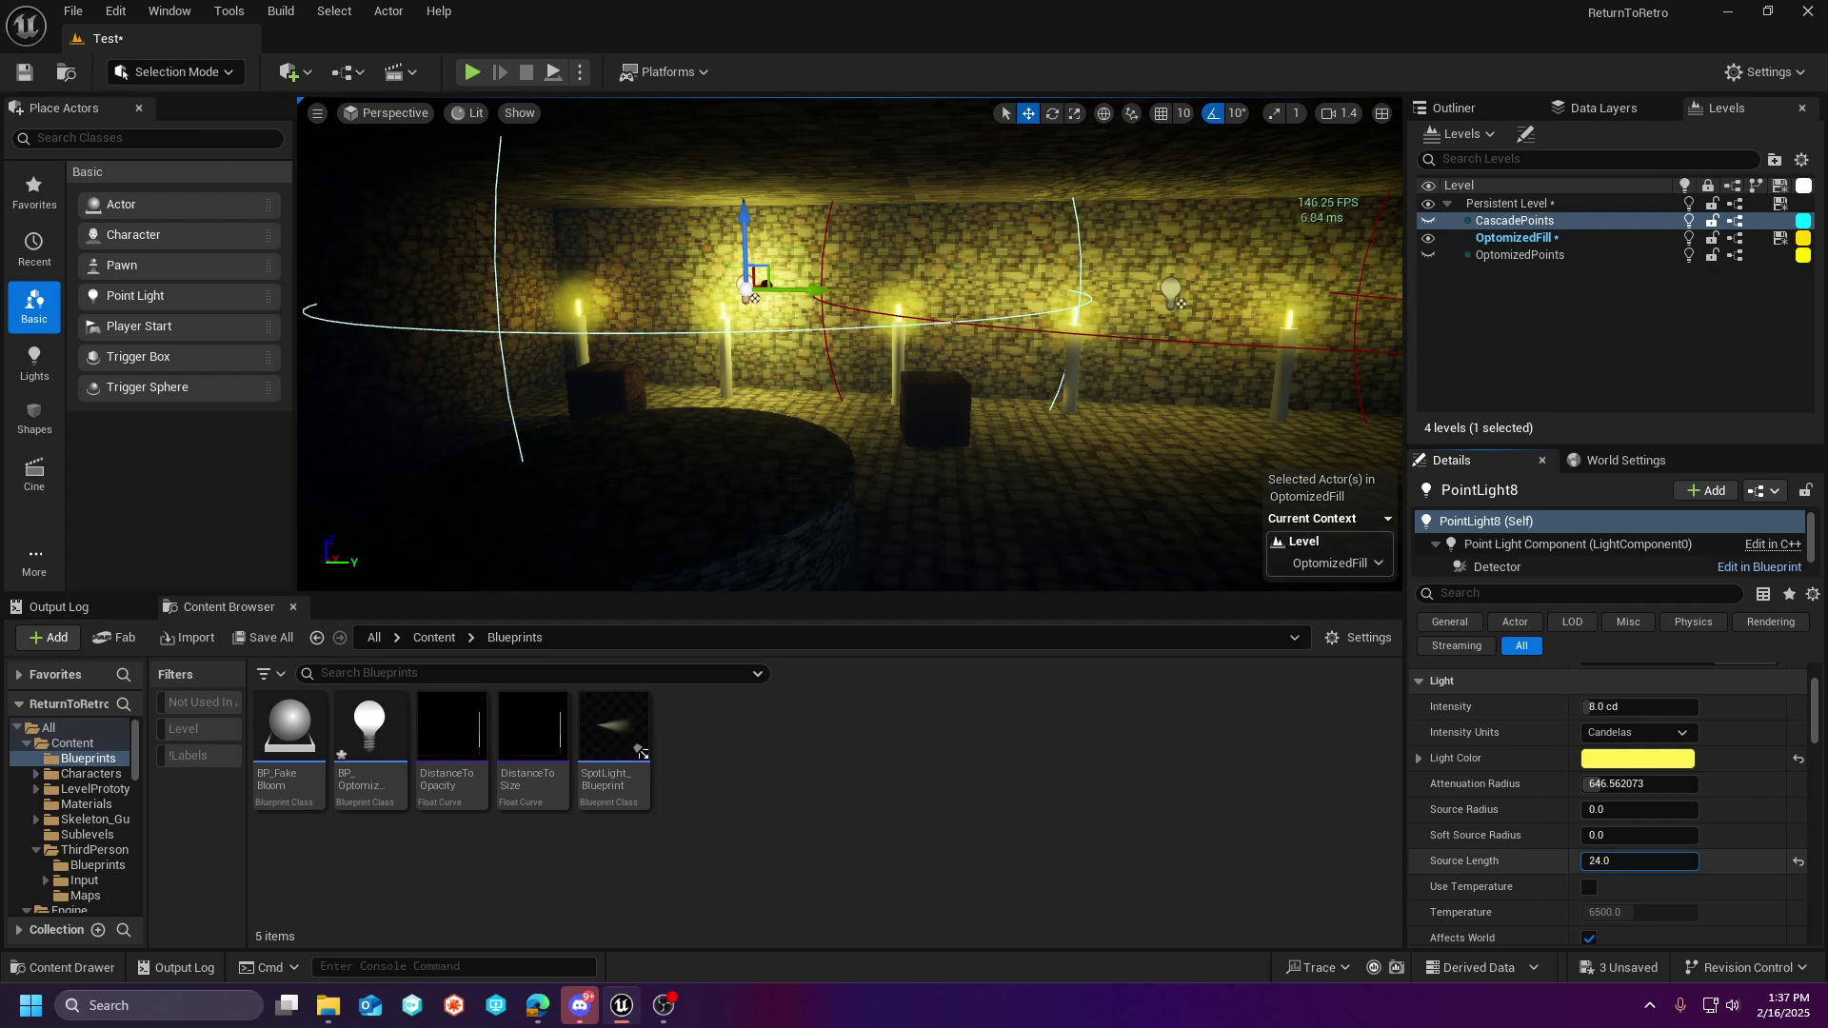
# - Raise the Source Length of PointLight8 to 1000 and clear the selection
pyautogui.moveTo(1599, 860); pyautogui.dragTo(1695, 859)
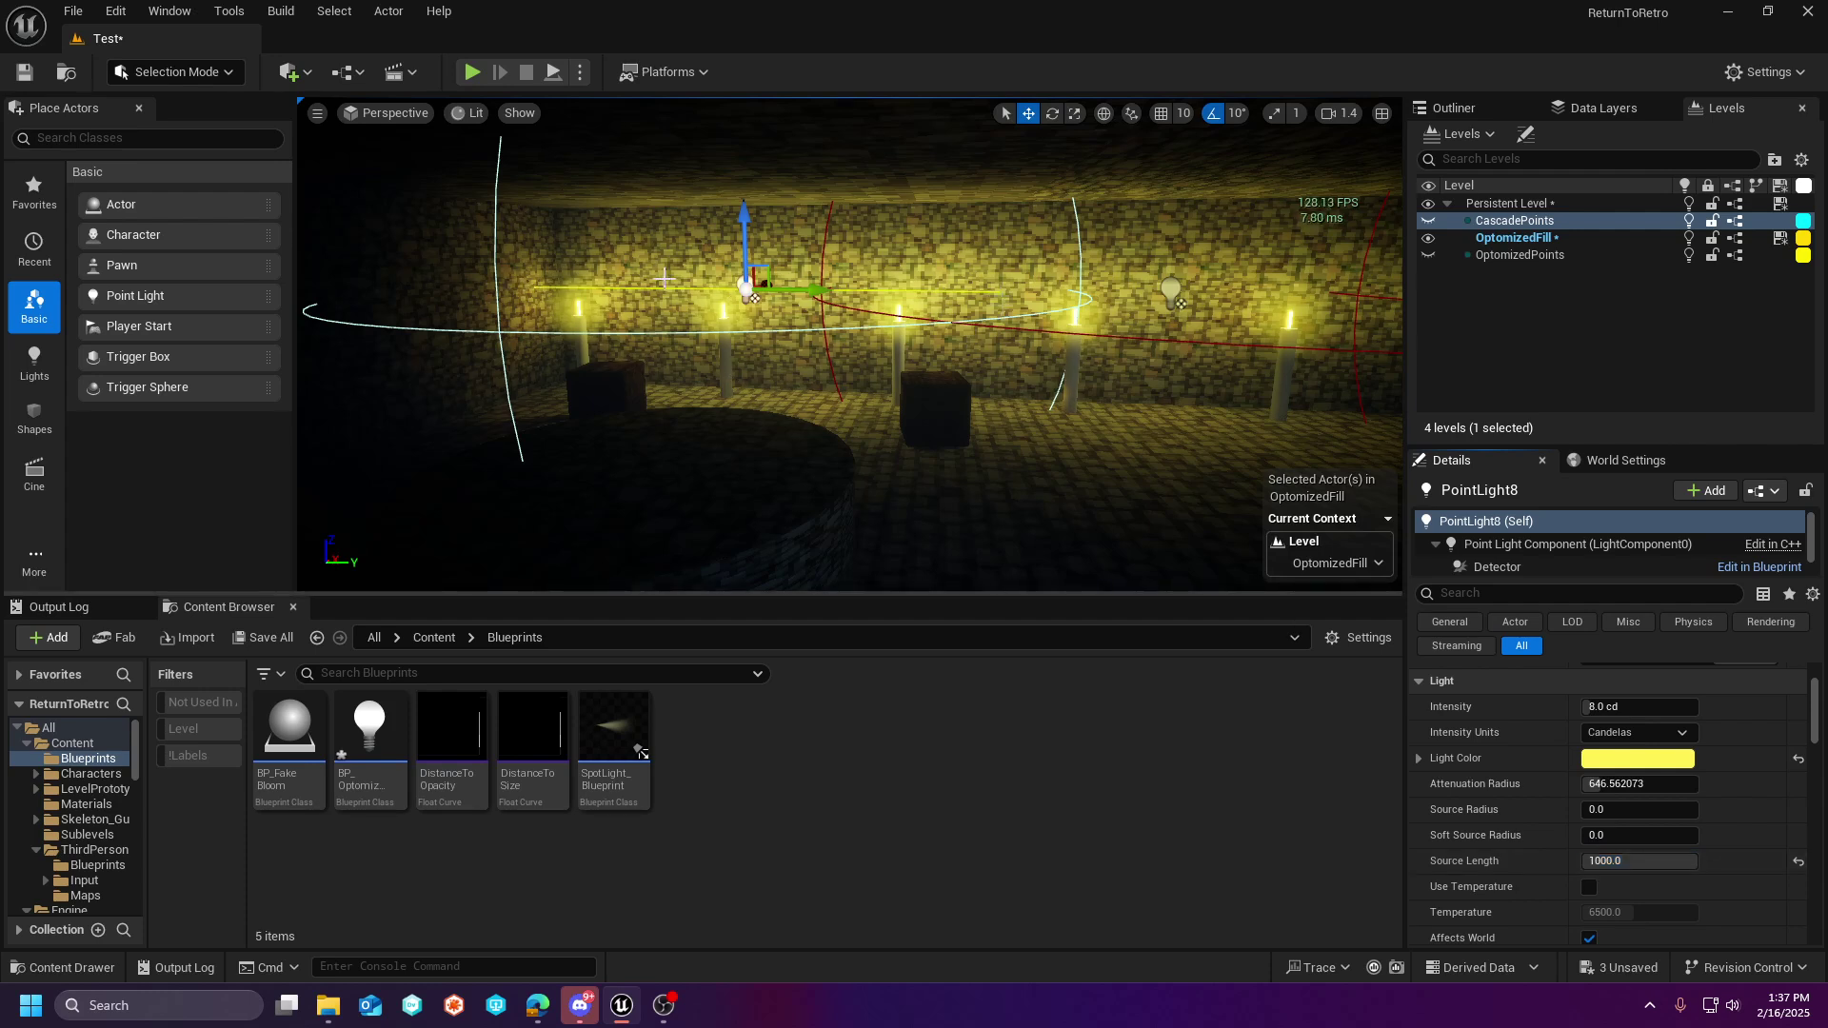
pyautogui.press('Escape')
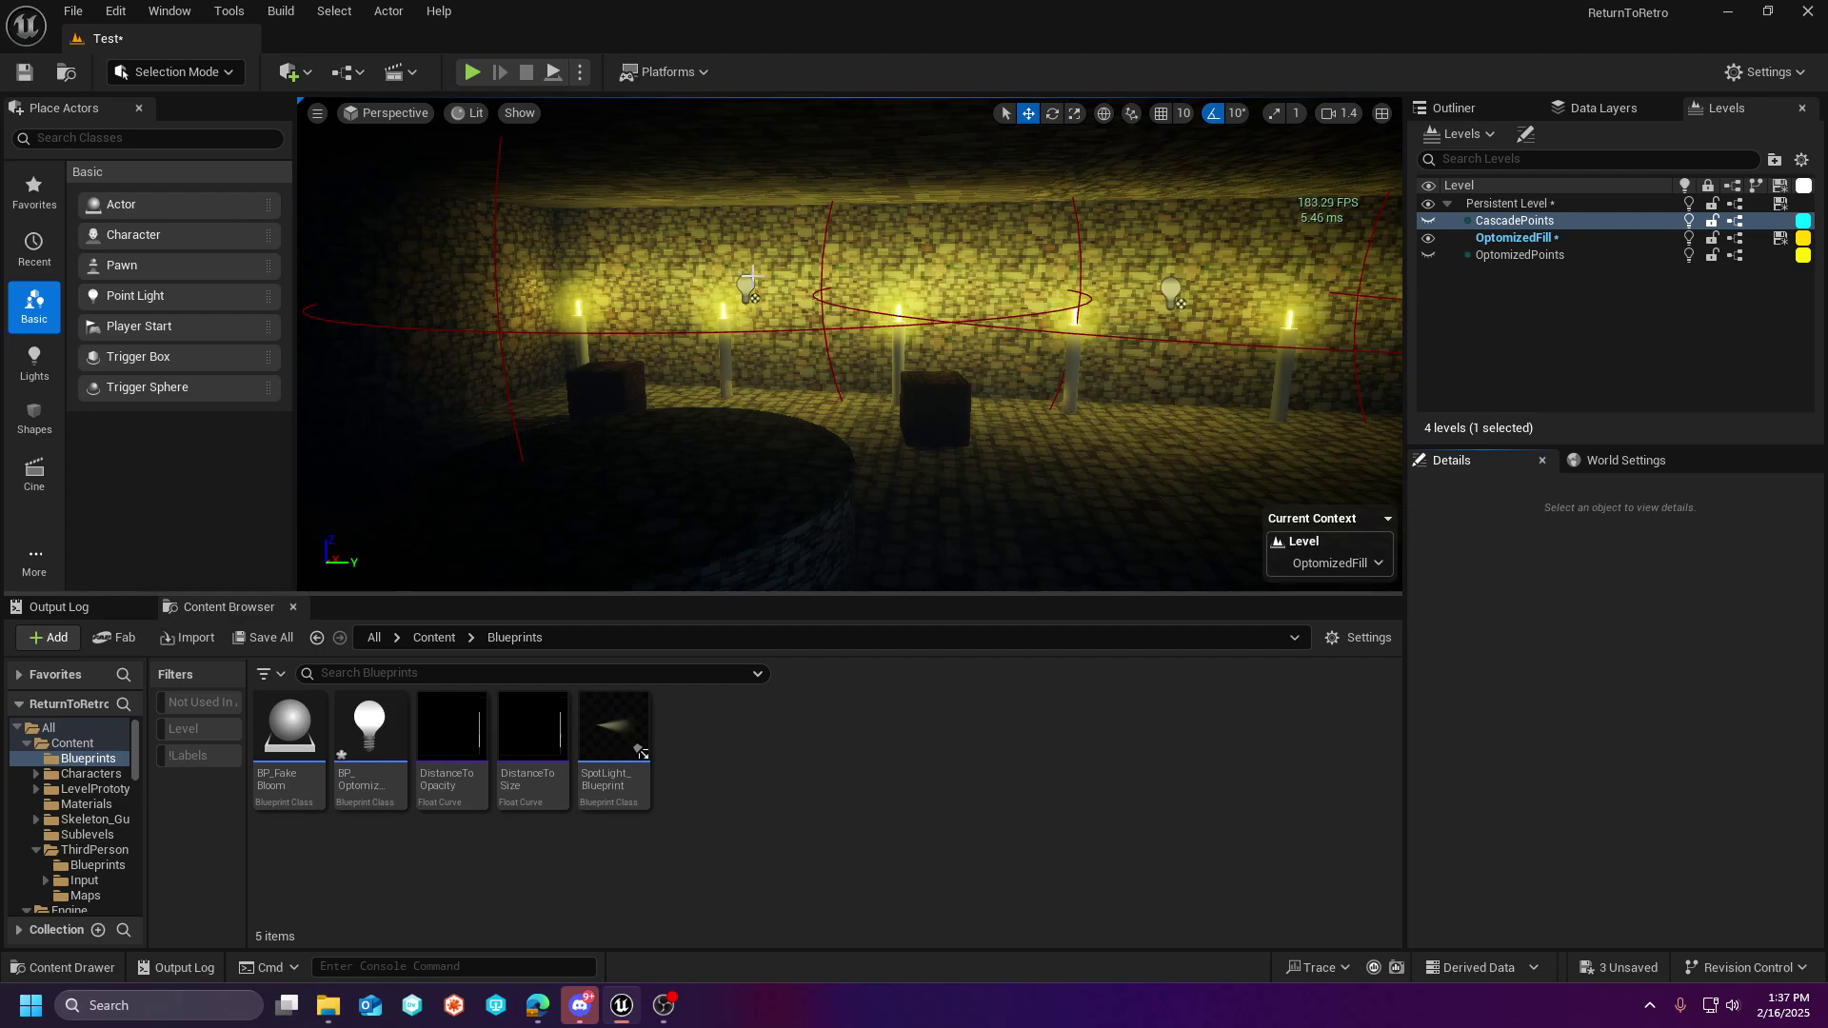
# - Display the scene in the Light Complexity view mode and inspect where the fill lights overlap along the torch wall
pyautogui.click(463, 115)
pyautogui.moveTo(561, 413)
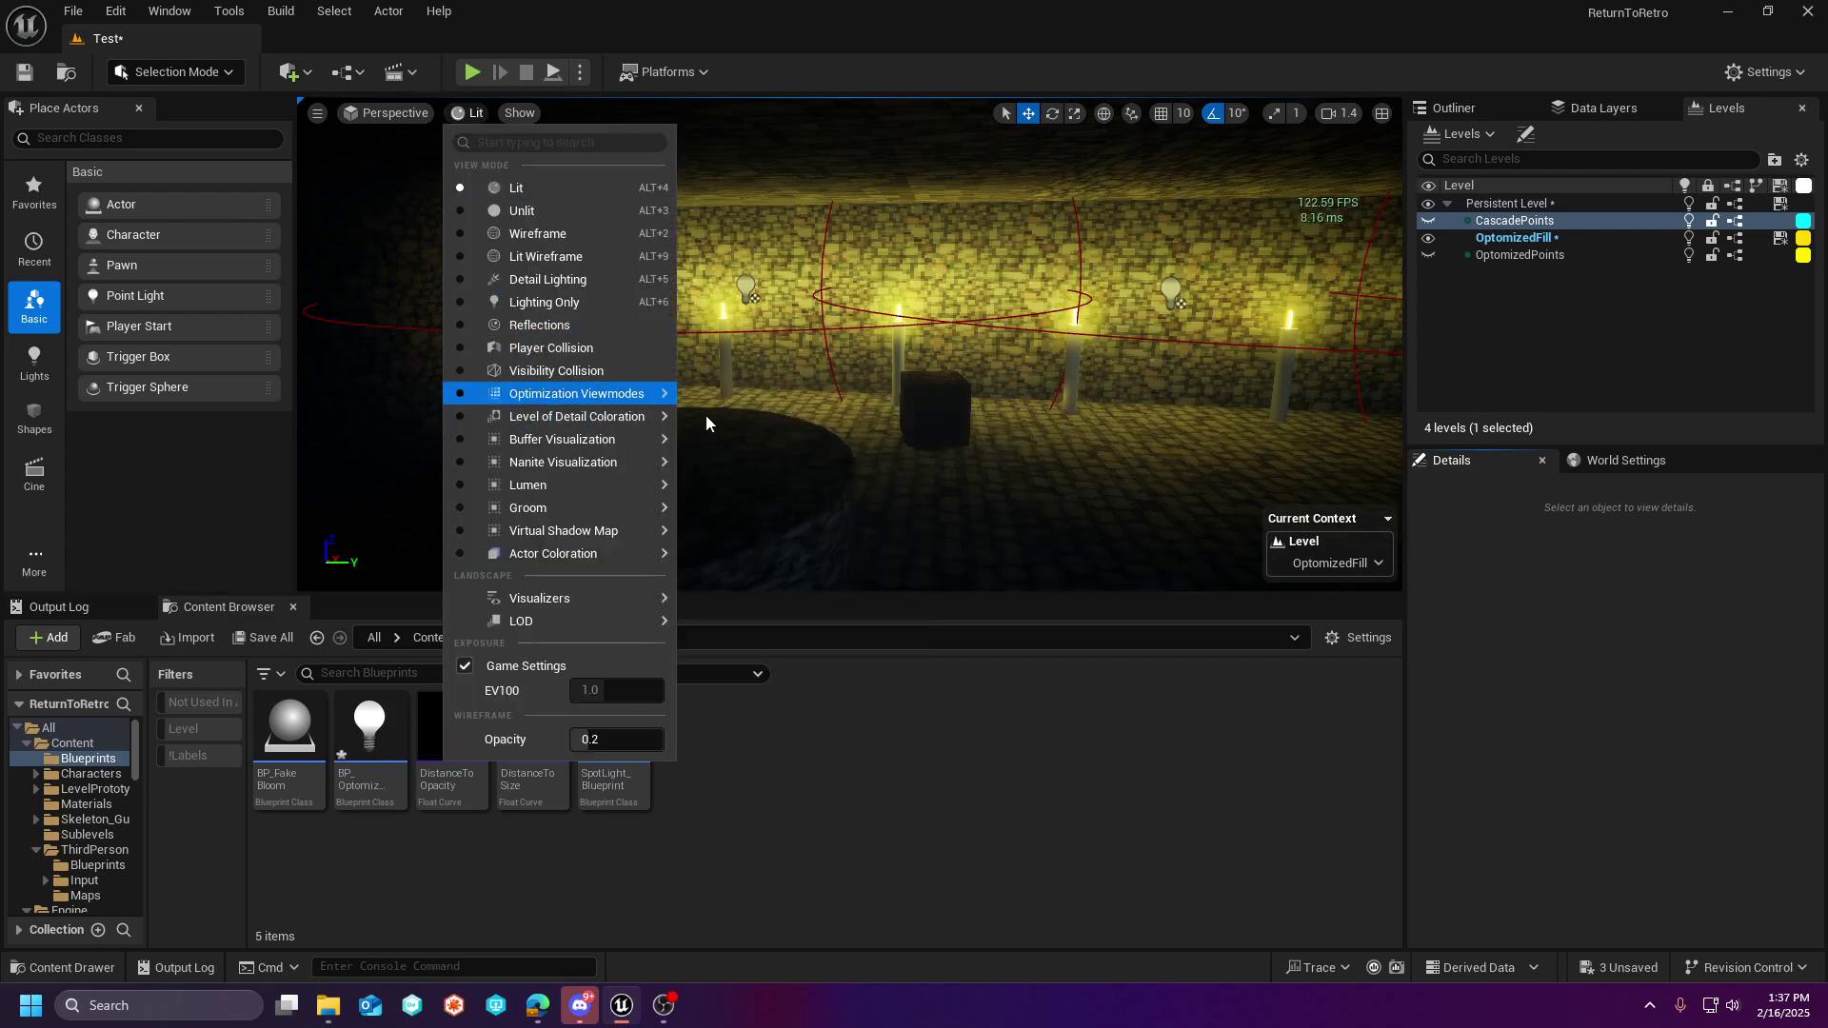
pyautogui.moveTo(610, 393)
pyautogui.click(762, 444)
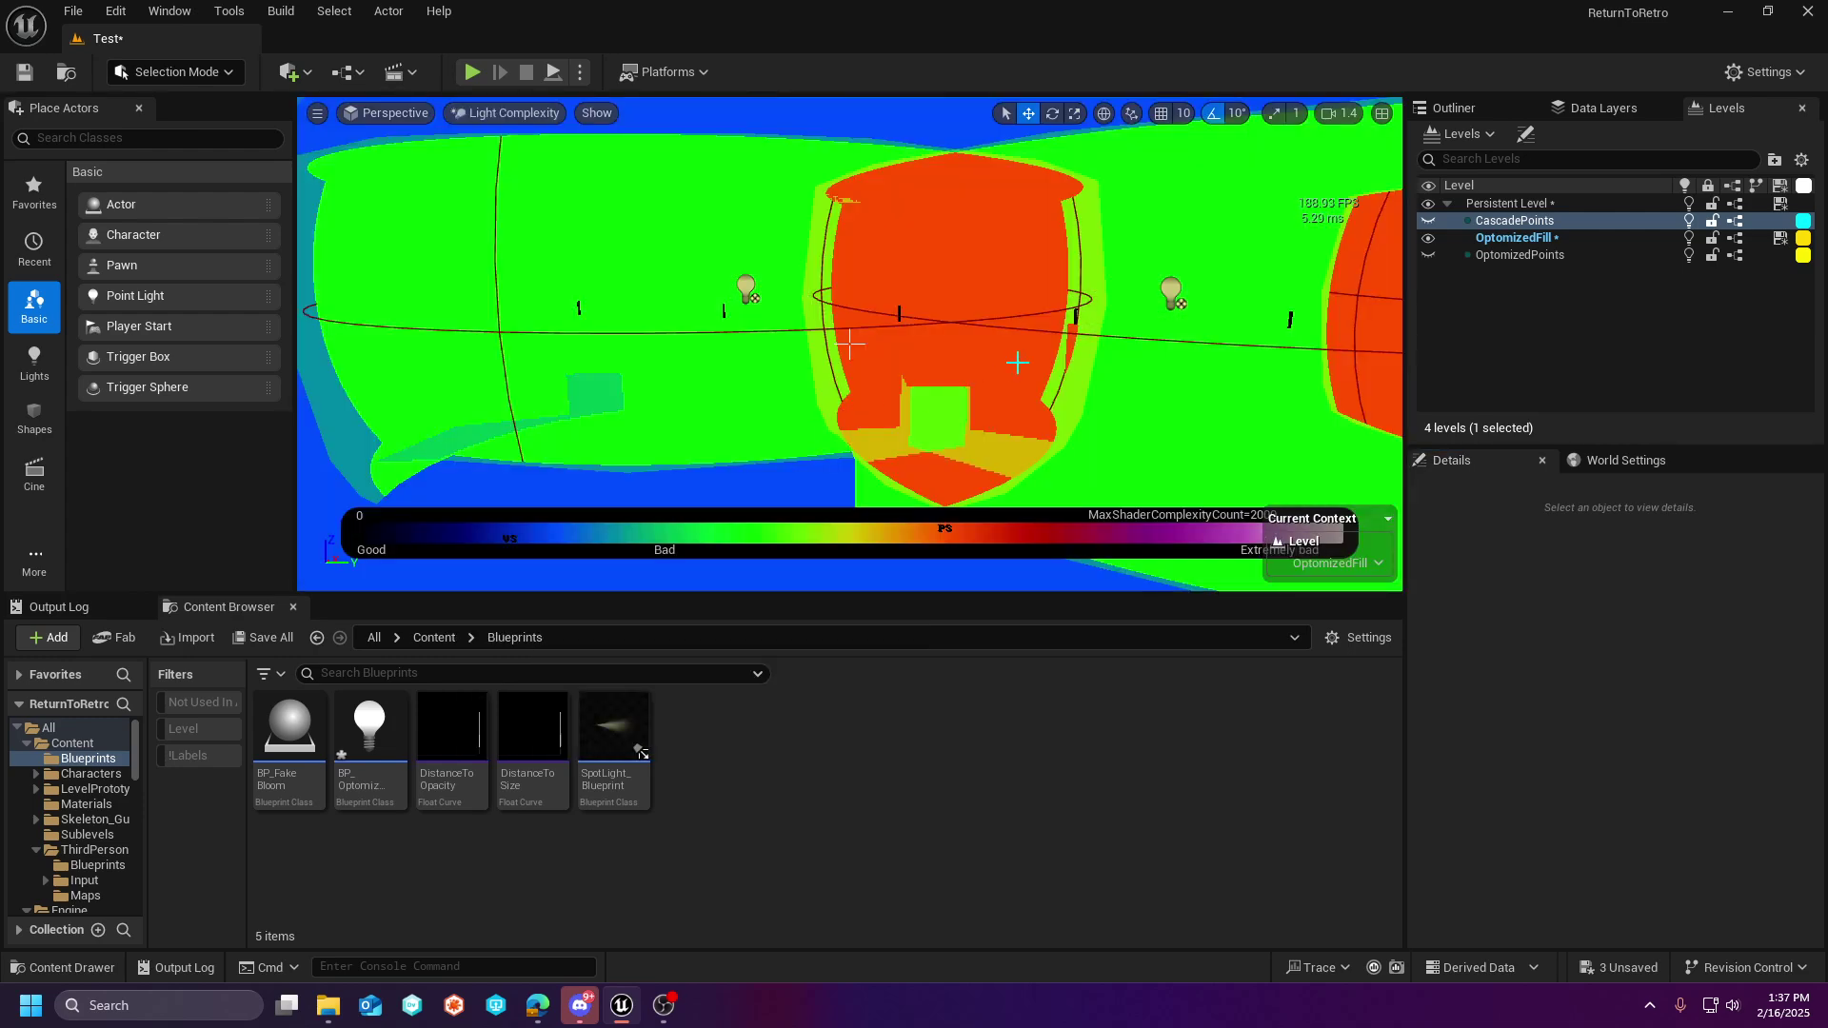
pyautogui.moveTo(1018, 363); pyautogui.dragTo(712, 298, button='right')
pyautogui.press('s')
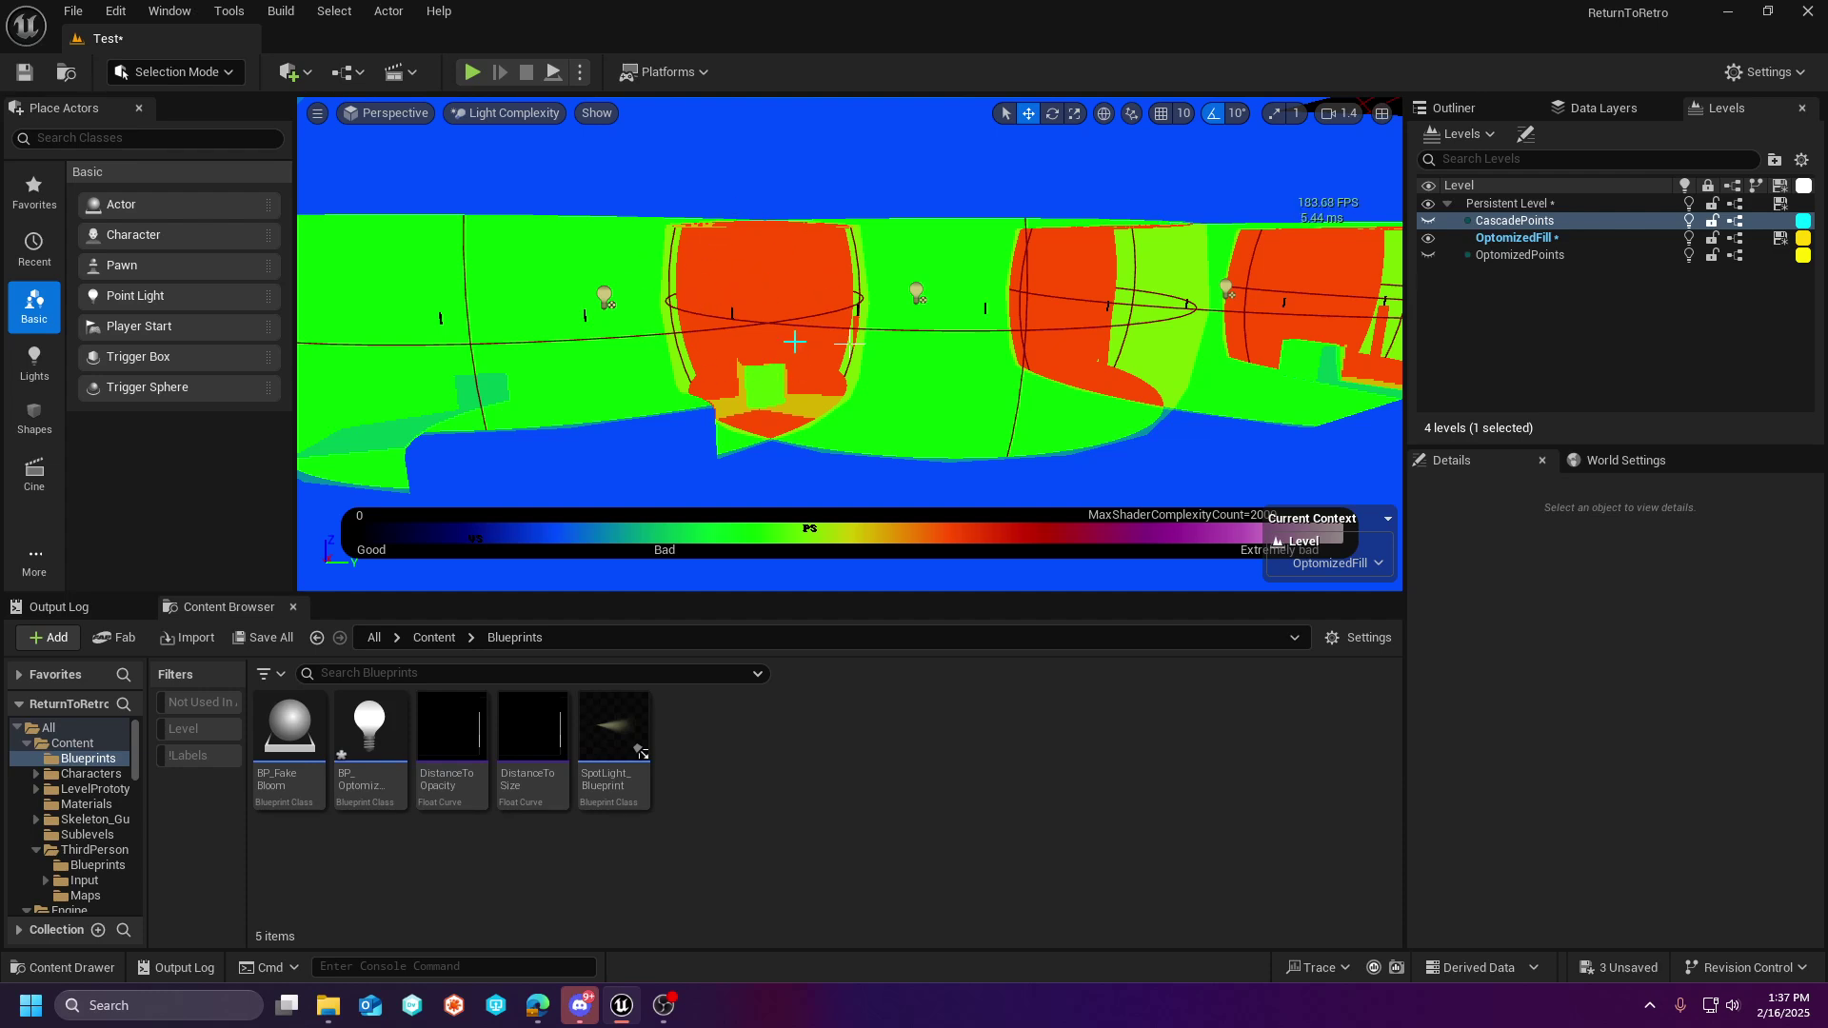
pyautogui.moveTo(1011, 325); pyautogui.dragTo(1083, 322, button='right')
pyautogui.moveTo(849, 342); pyautogui.dragTo(850, 343, button='right')
# - Return the viewport to the Lit view mode and examine the fill lighting on the wall, candles and crates from several angles
pyautogui.click(521, 112)
pyautogui.click(530, 188)
pyautogui.moveTo(651, 296); pyautogui.dragTo(651, 295, button='right')
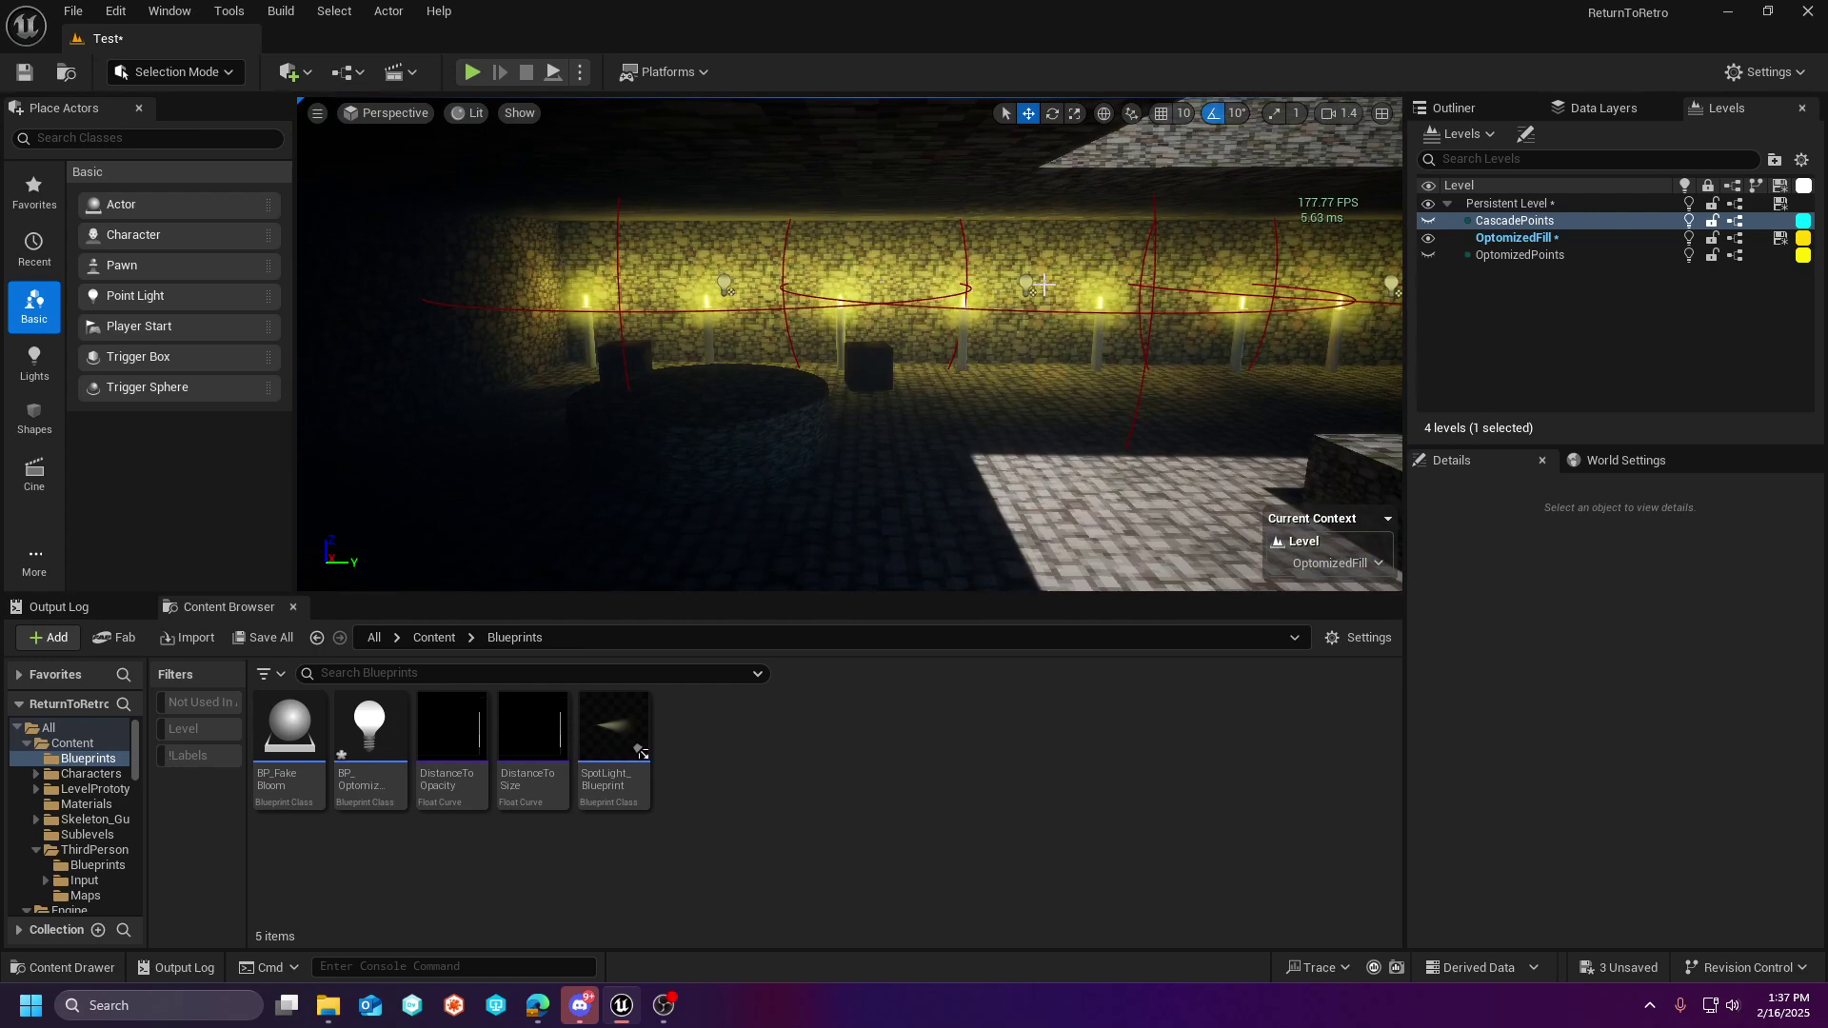
pyautogui.moveTo(1106, 342); pyautogui.dragTo(1124, 301, button='right')
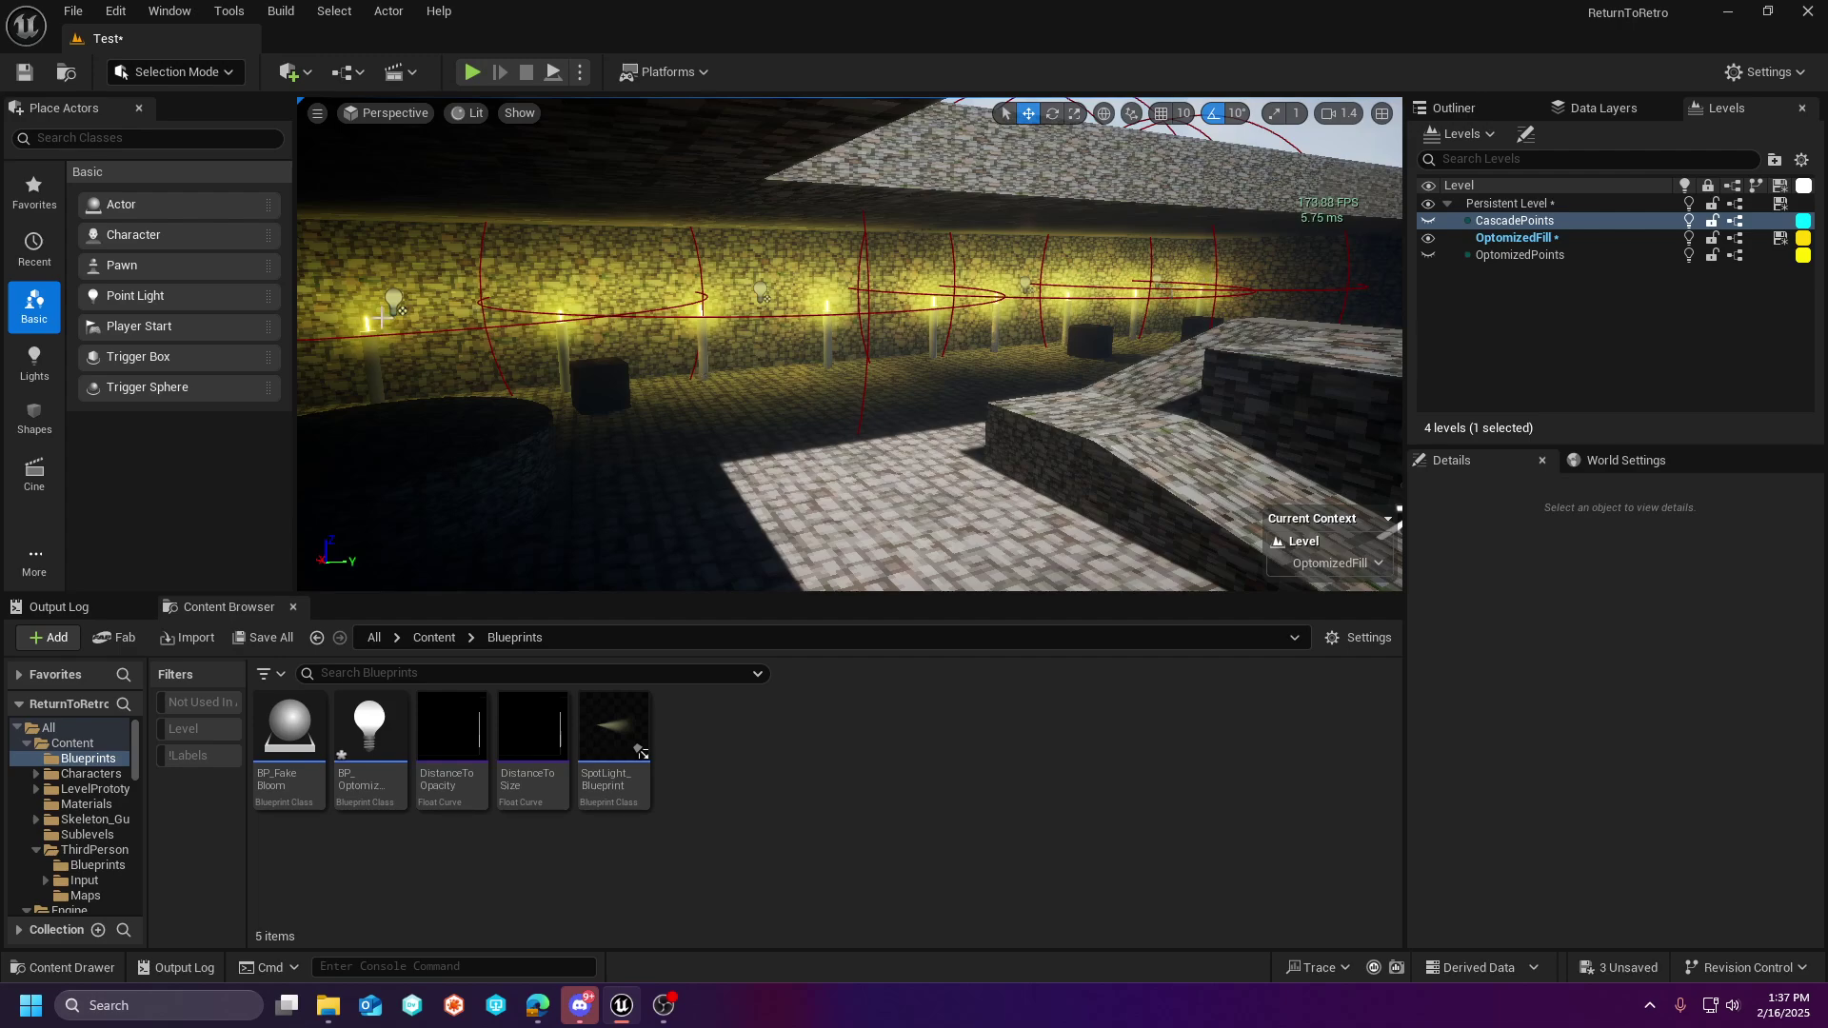
pyautogui.moveTo(980, 384); pyautogui.dragTo(917, 394, button='right')
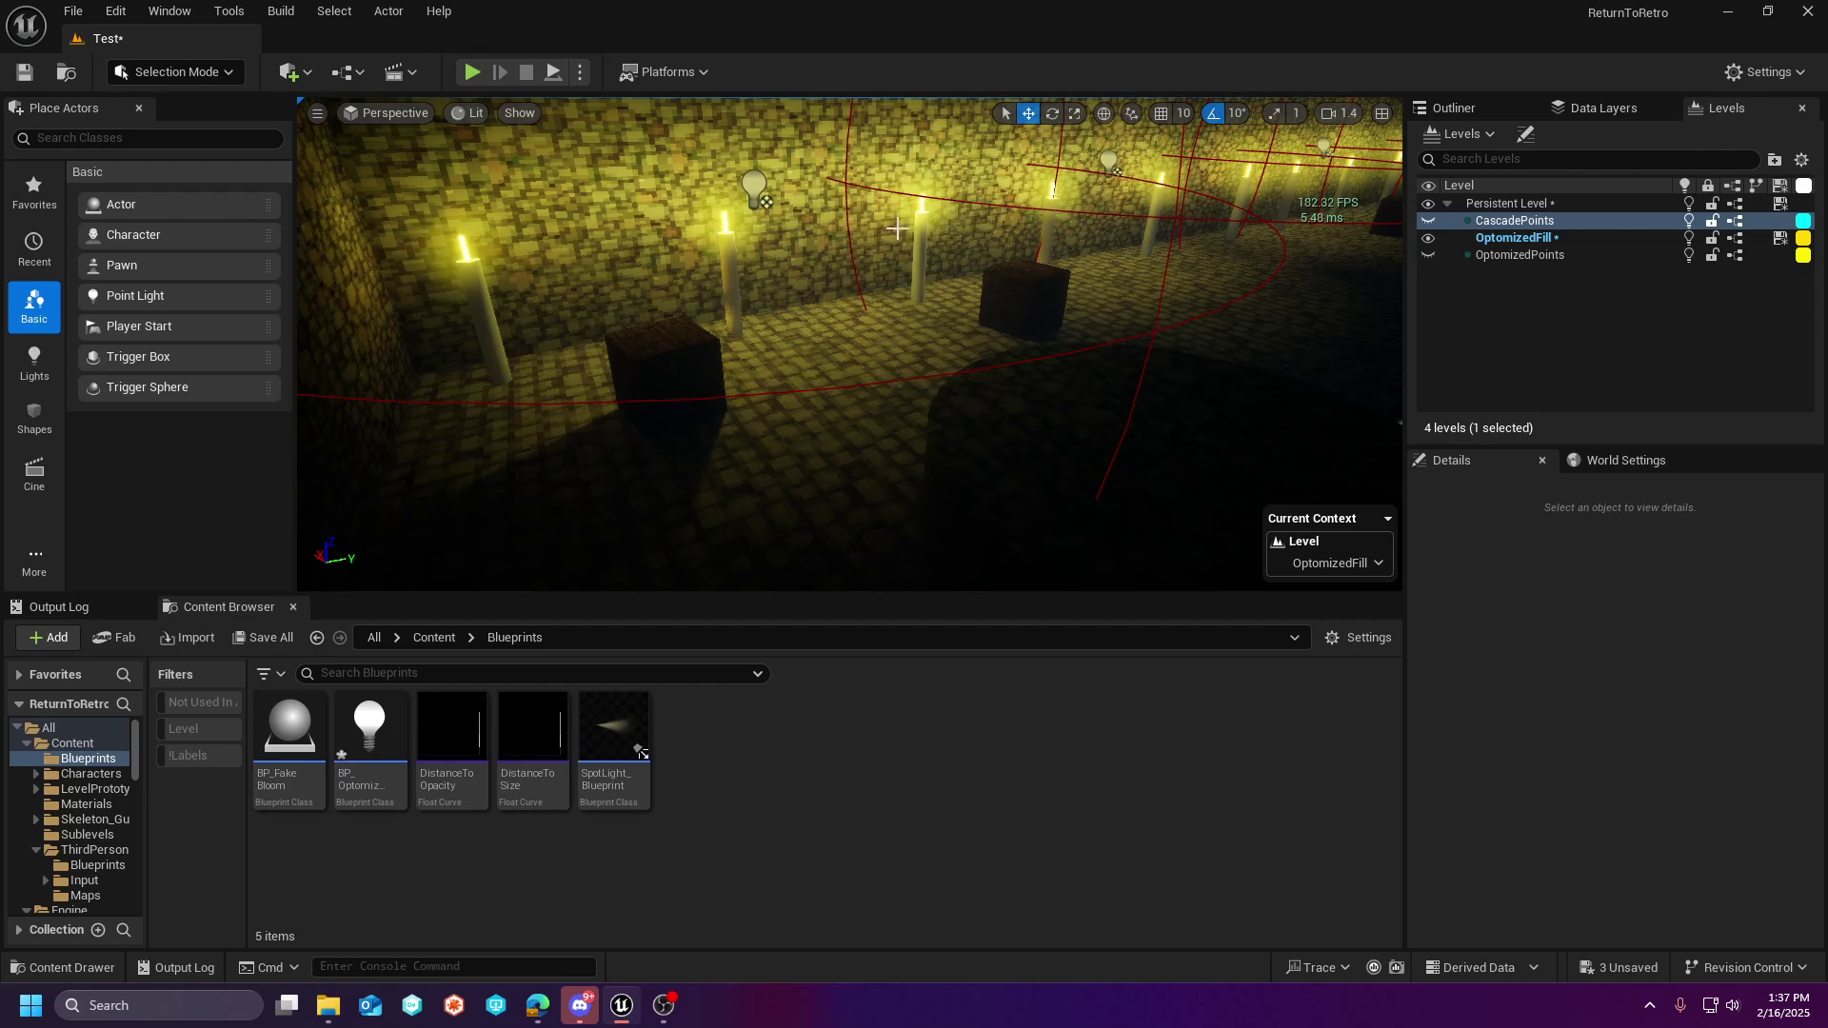
pyautogui.moveTo(873, 299); pyautogui.dragTo(873, 299, button='right')
pyautogui.moveTo(784, 251); pyautogui.dragTo(831, 234, button='right')
# - Inspect the fake bloom billboard BP_FakeBloom3 on a candle and the fill light PointLight5 farther along the wall
pyautogui.rightClick(862, 237)
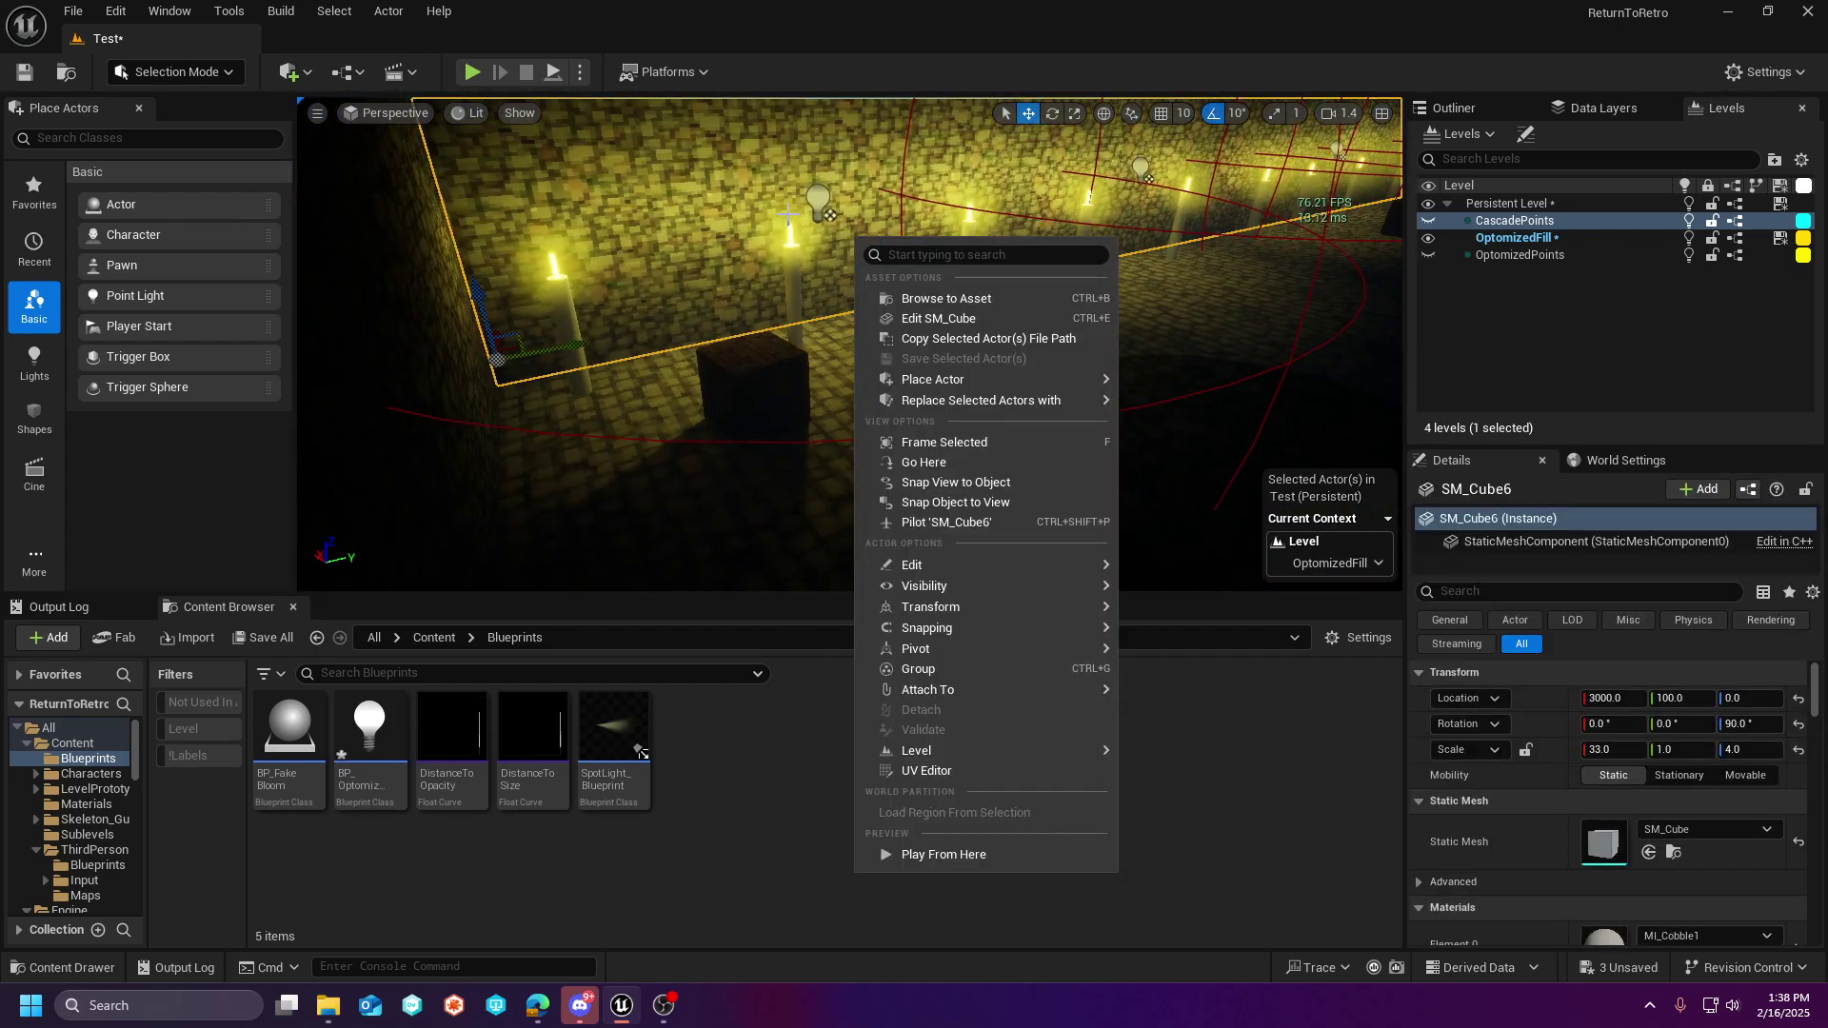
pyautogui.click(816, 267)
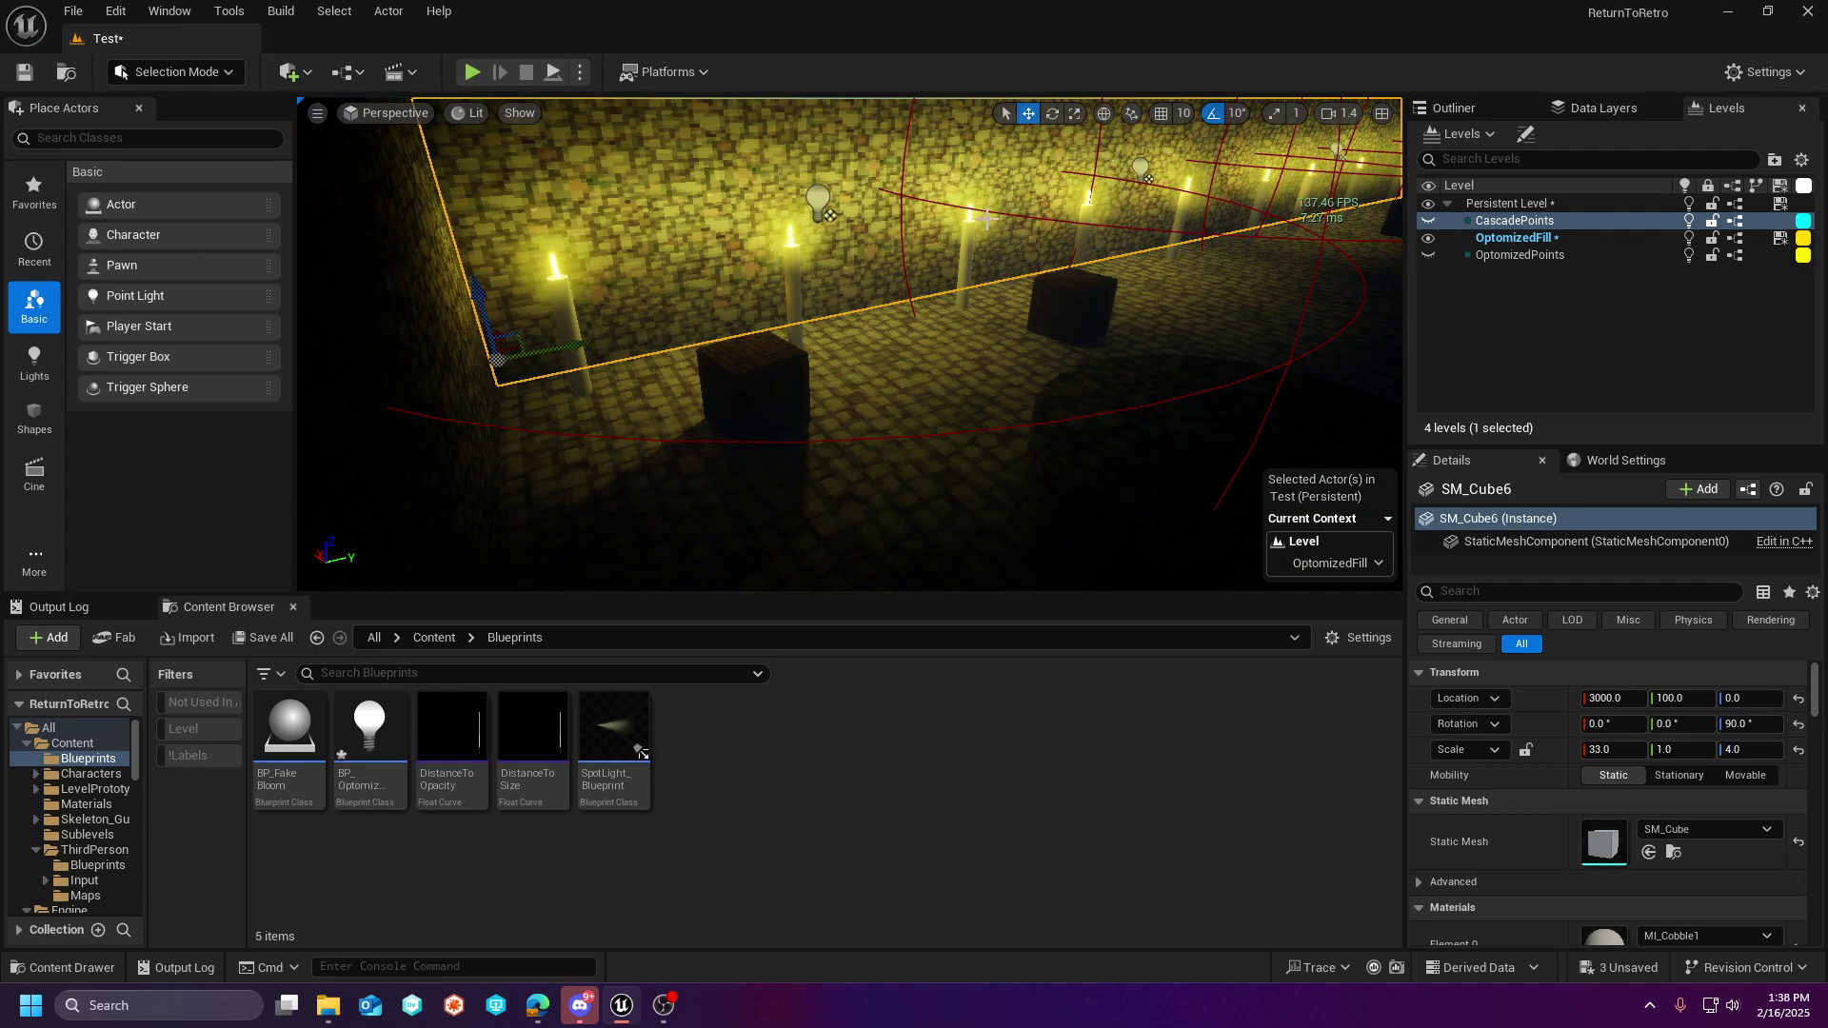
pyautogui.click(830, 215)
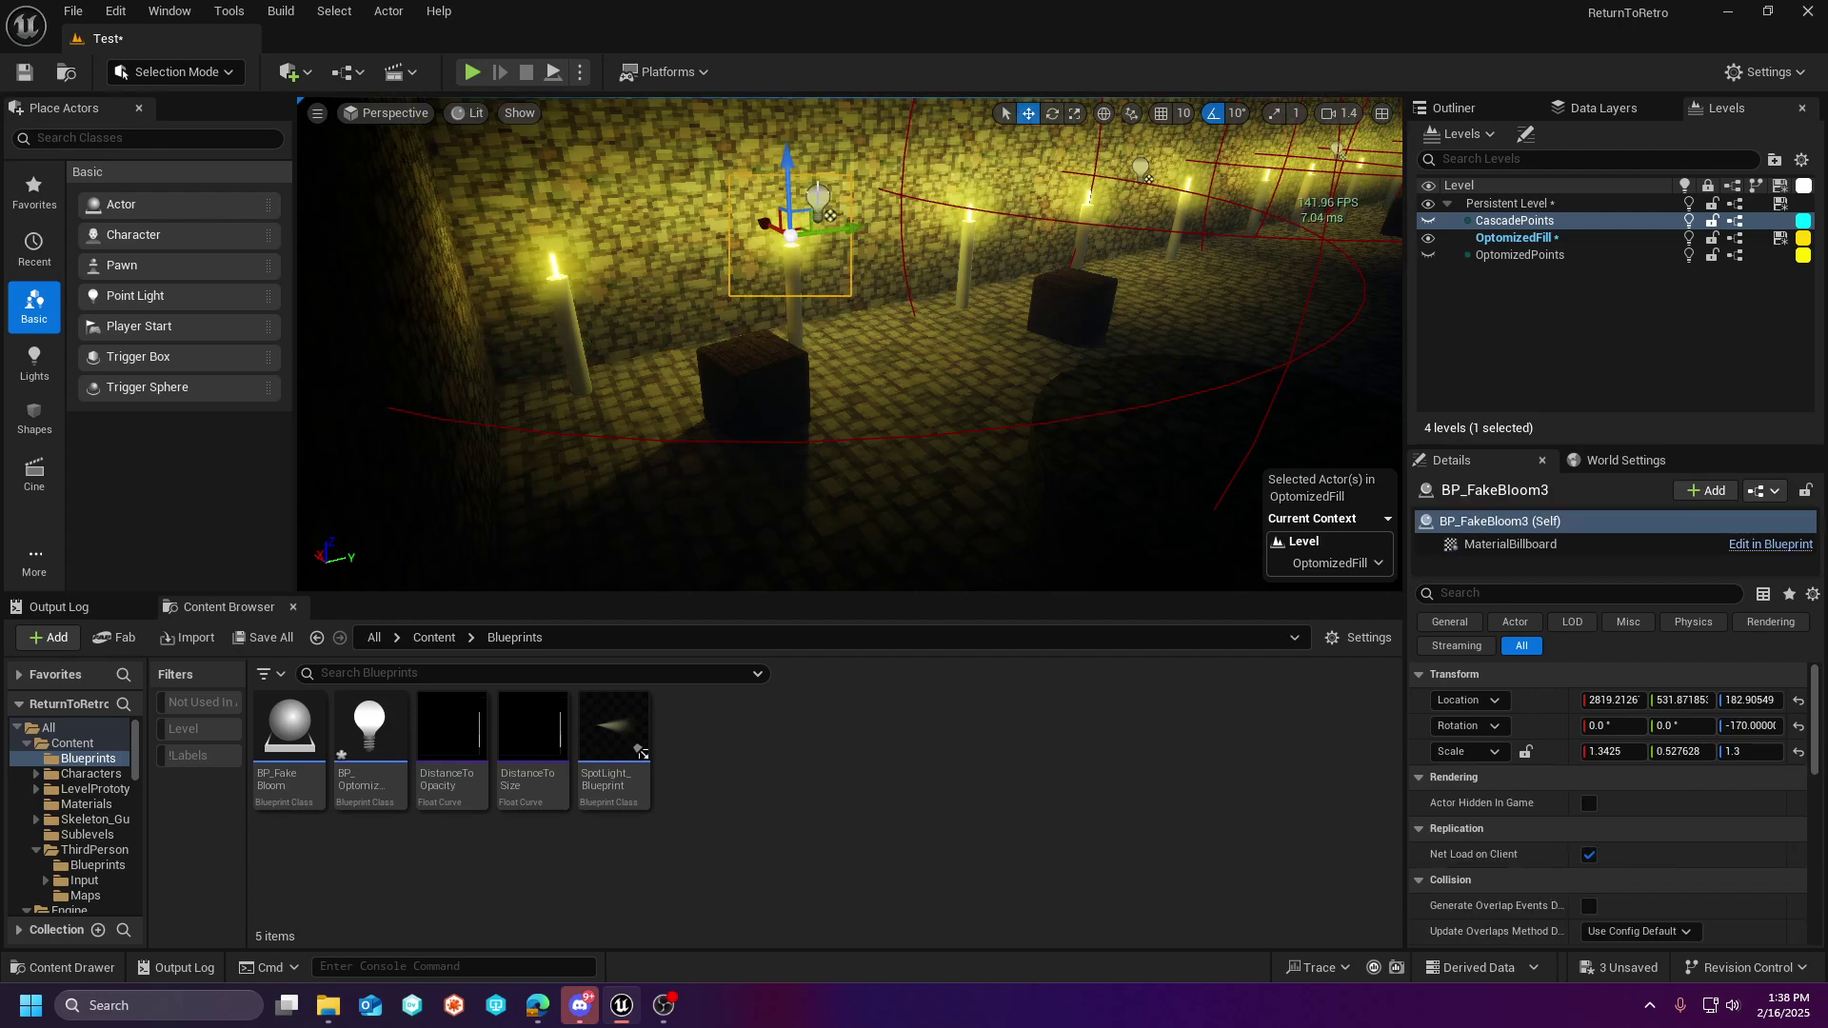
pyautogui.press('d')
pyautogui.moveTo(950, 298); pyautogui.dragTo(900, 301, button='right')
pyautogui.click(884, 167)
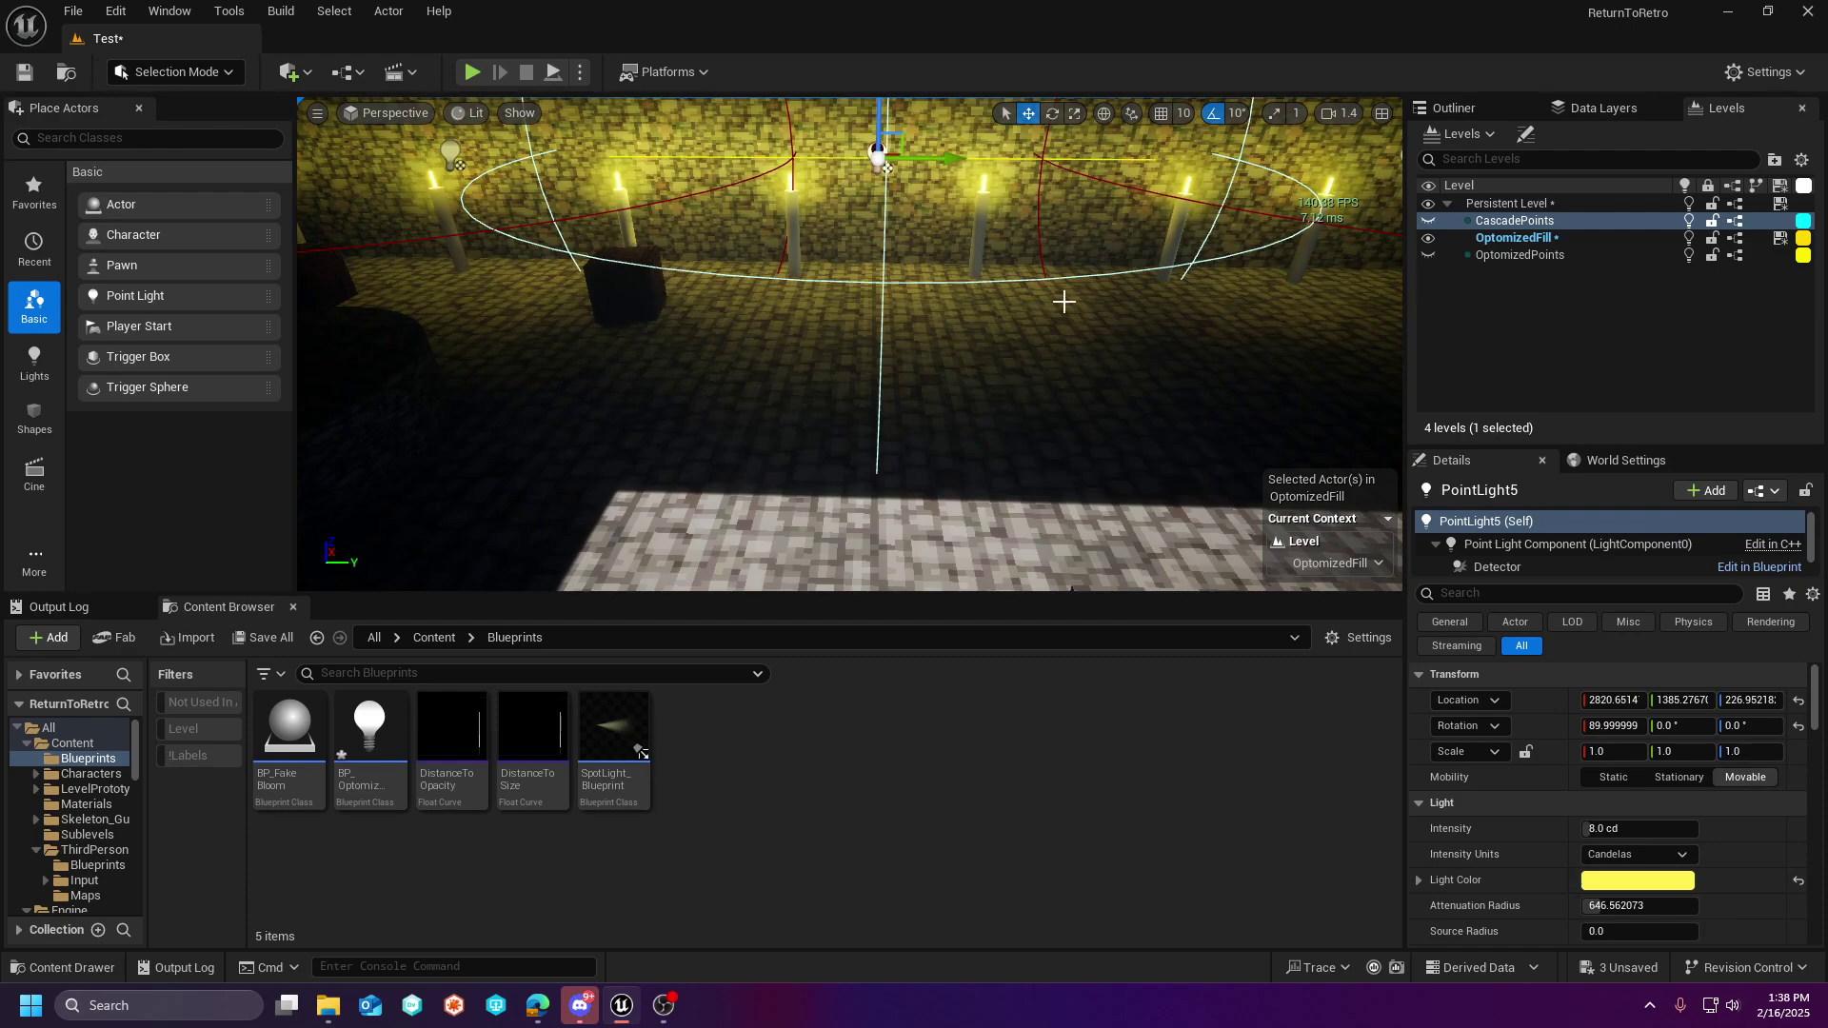
pyautogui.press('d')
pyautogui.moveTo(1017, 352); pyautogui.dragTo(1040, 333, button='right')
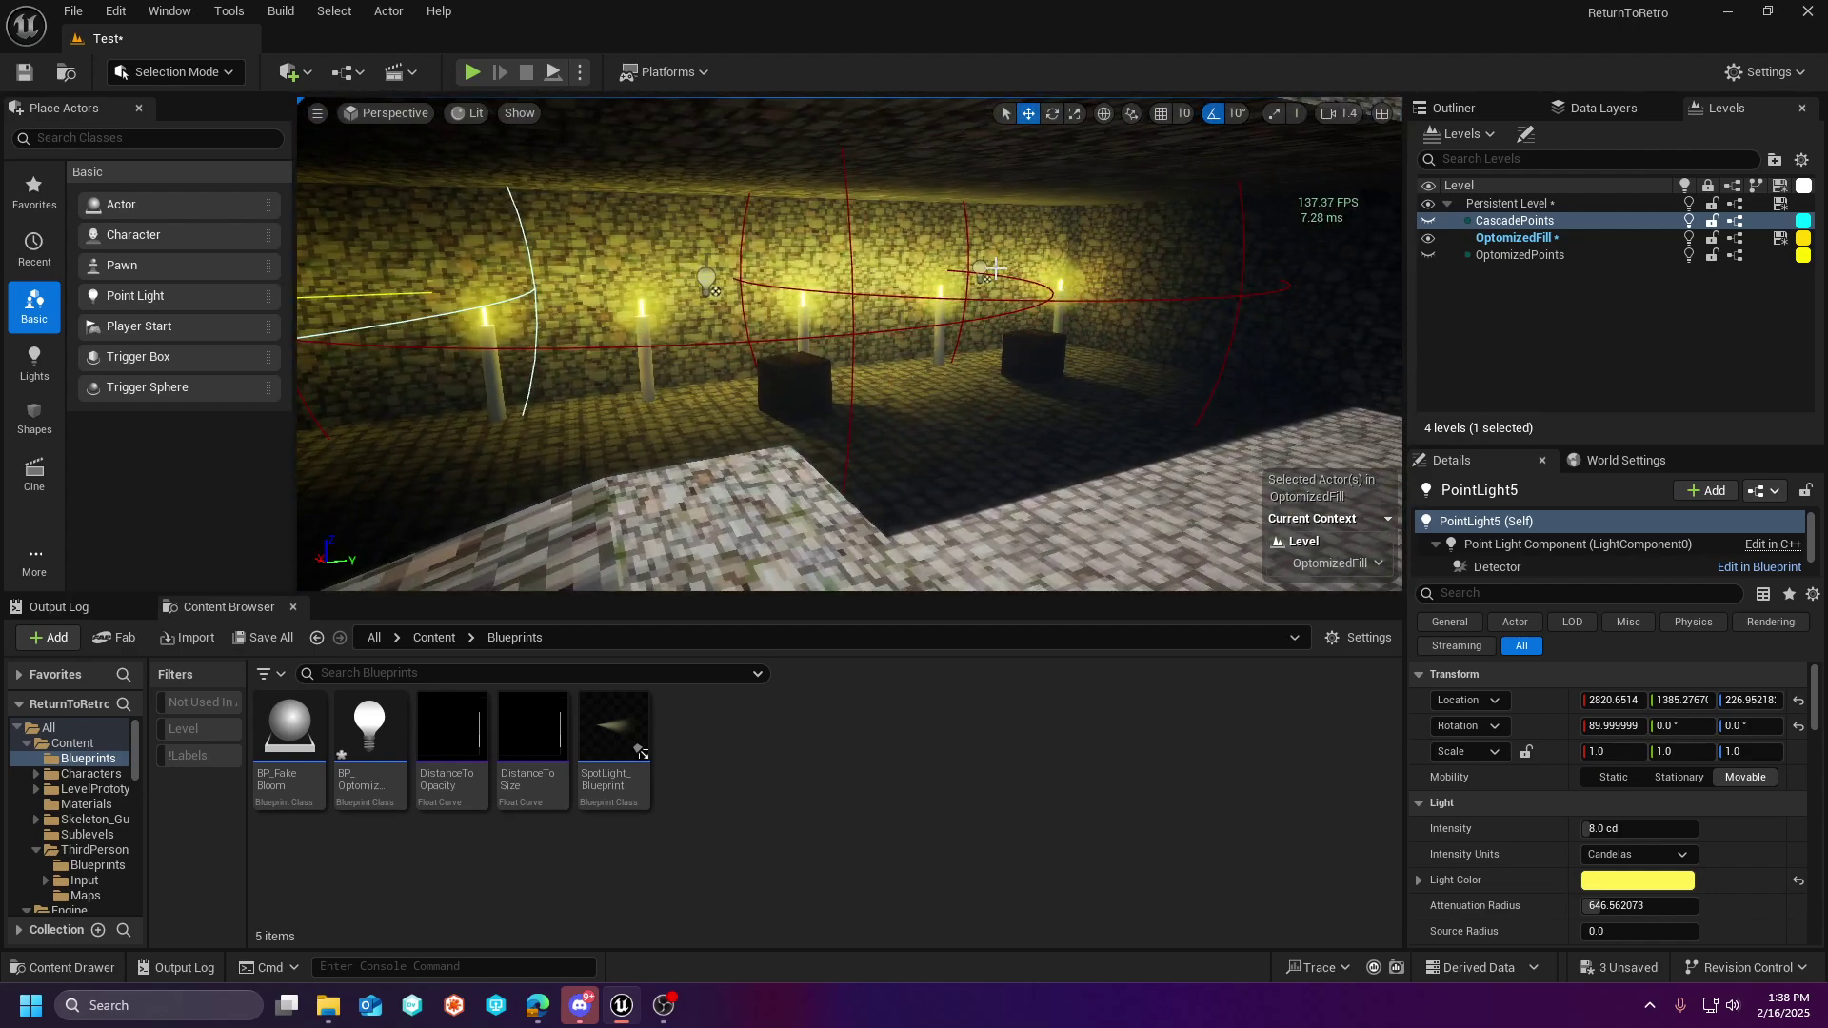
# - Play-test the level in full screen and run the character across the courtyard to the candles beside the round platform
pyautogui.click(472, 73)
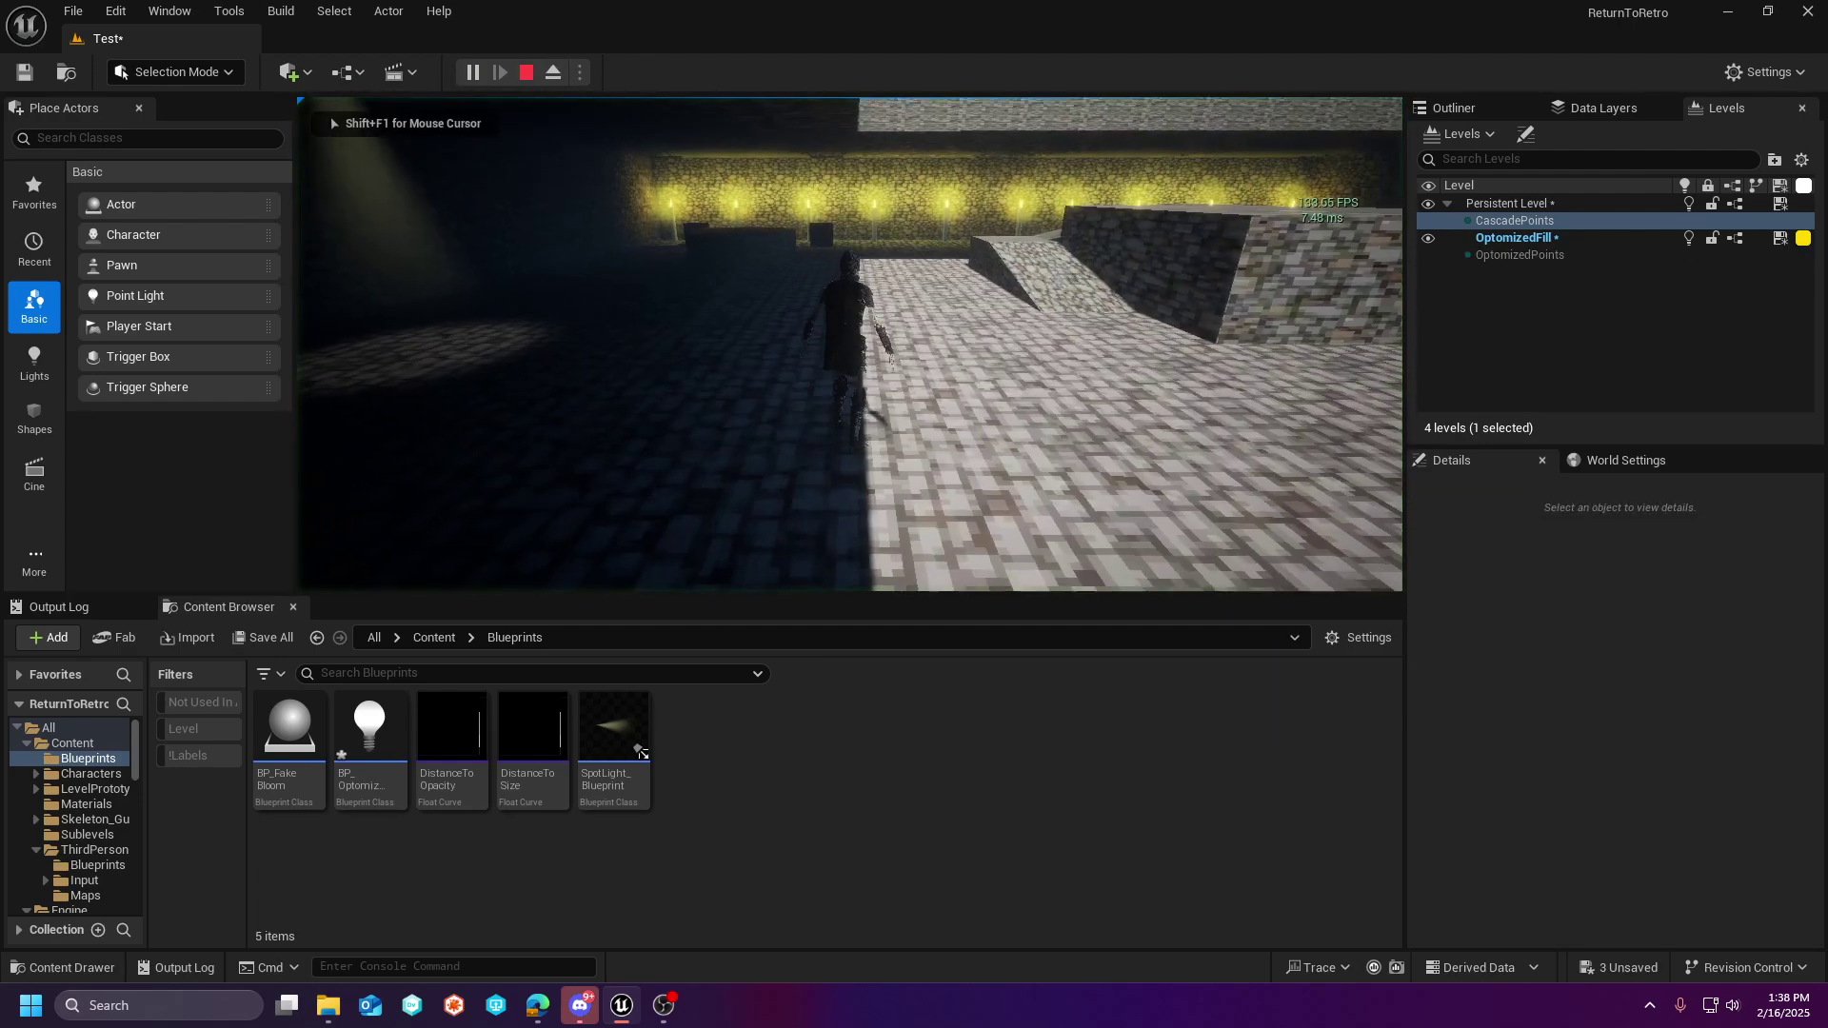
pyautogui.press('w')
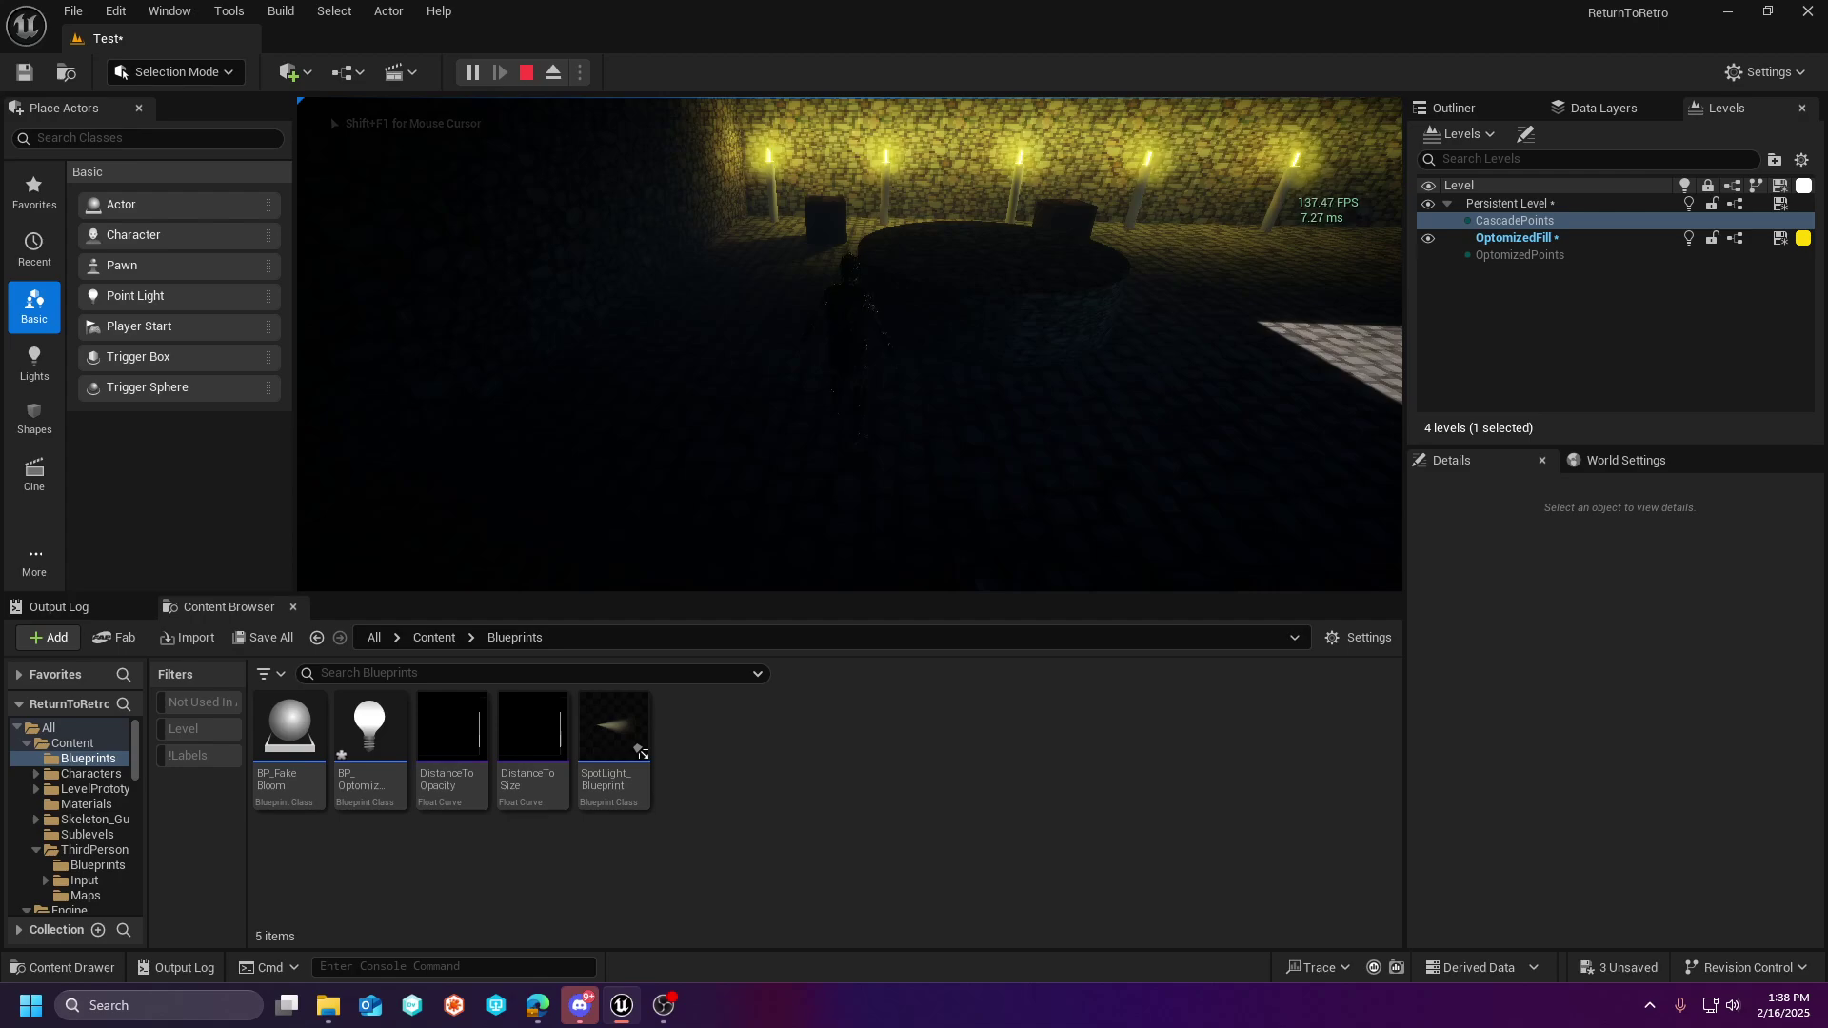
pyautogui.press('F11')
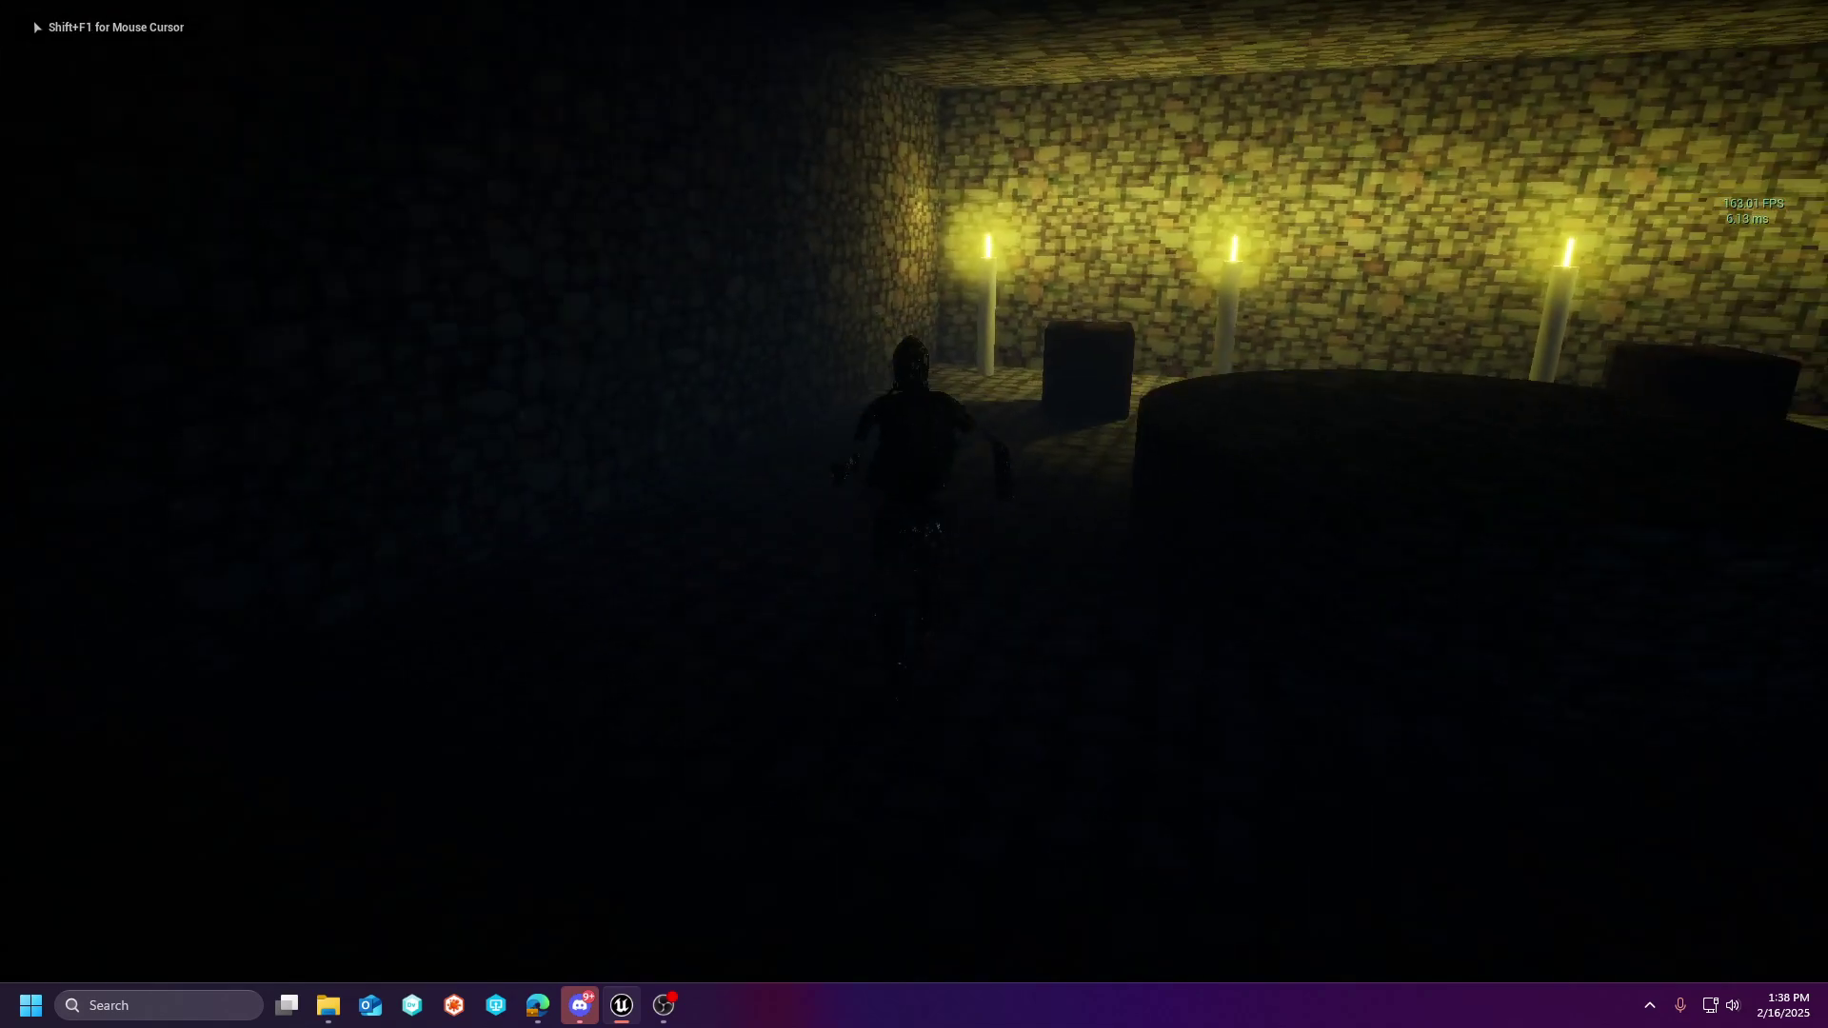
pyautogui.press('w')
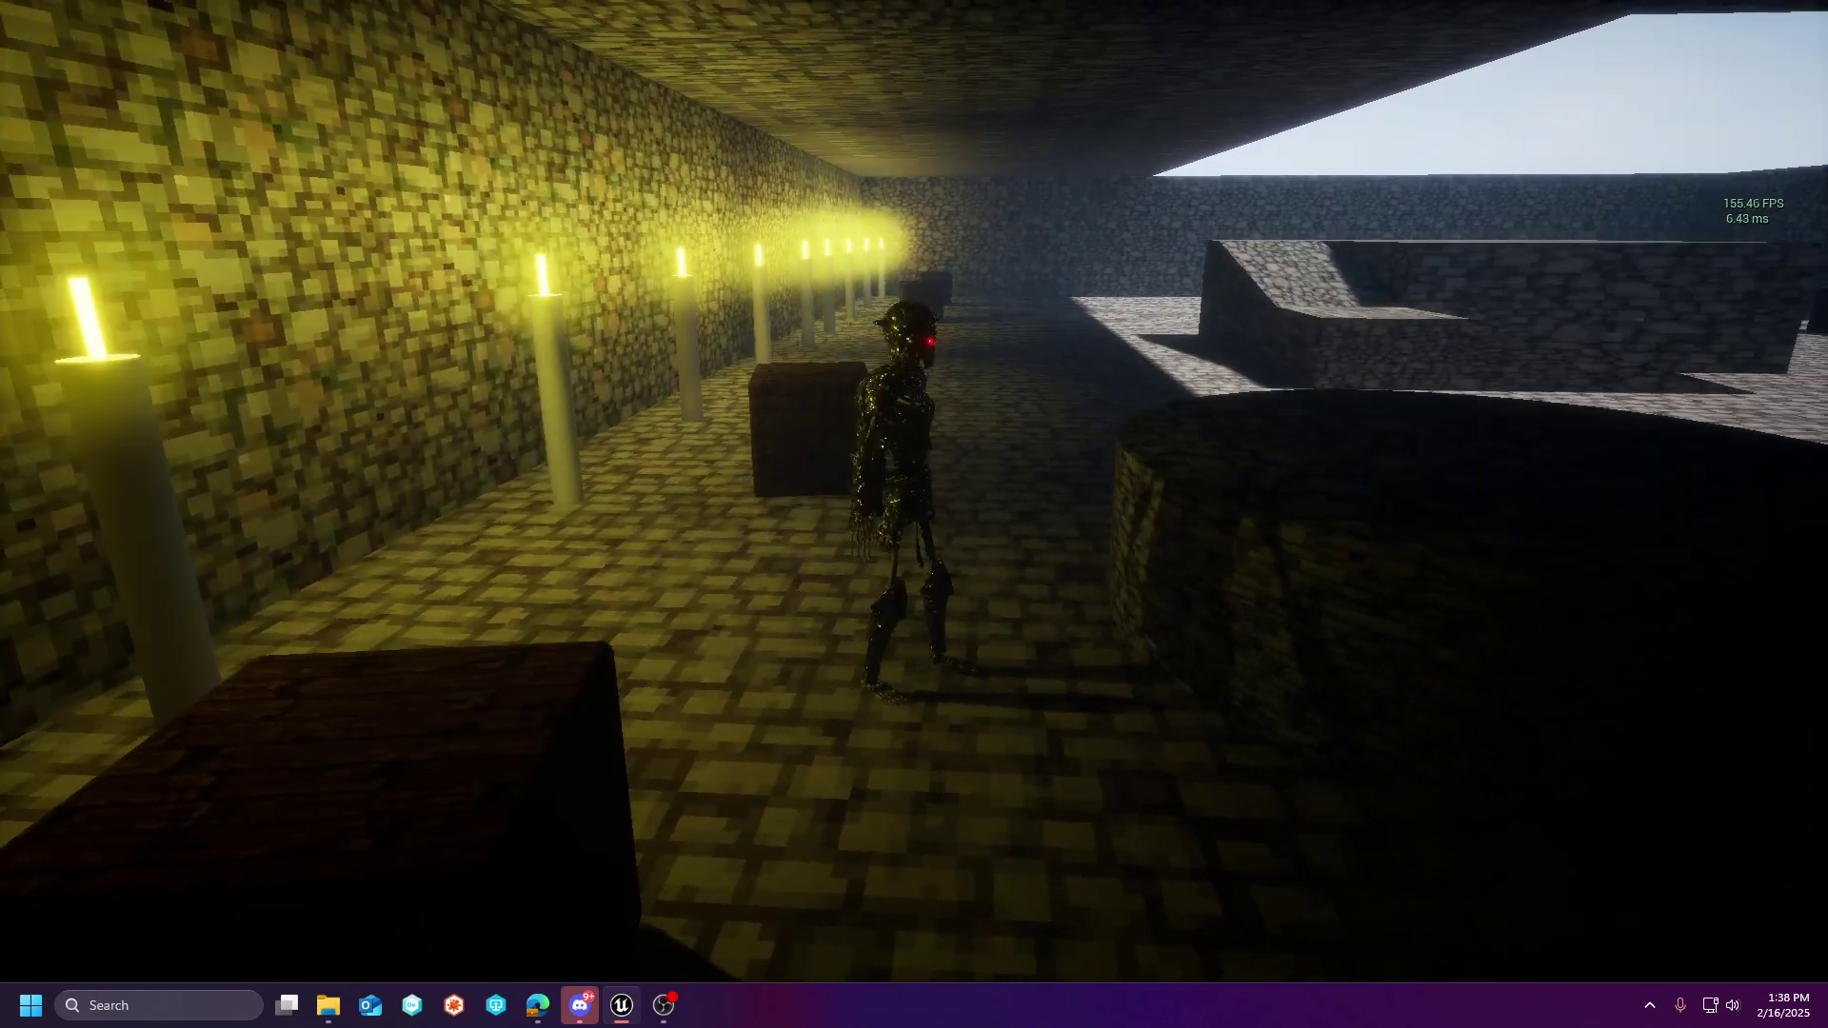
pyautogui.press('w')
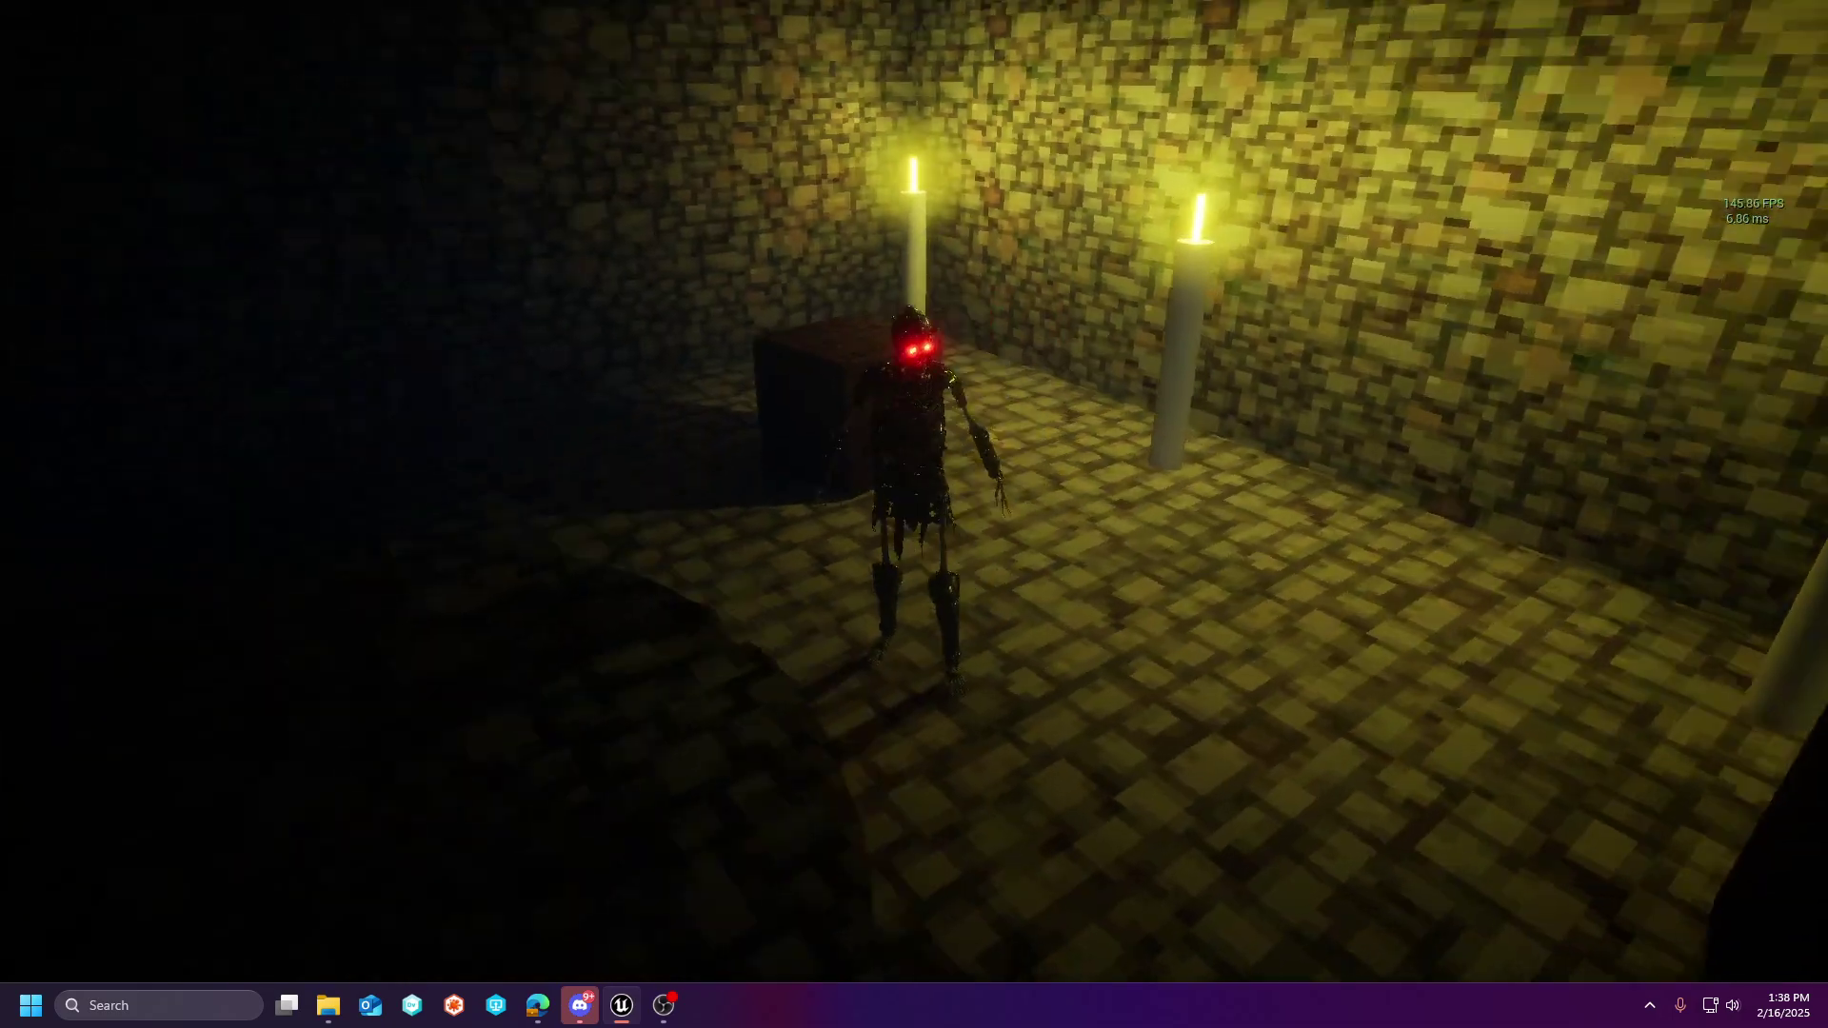
# - Run the character along the candlelit wall to the far corner and back, checking the fill lighting and shadows
pyautogui.press('w')
pyautogui.press('w')
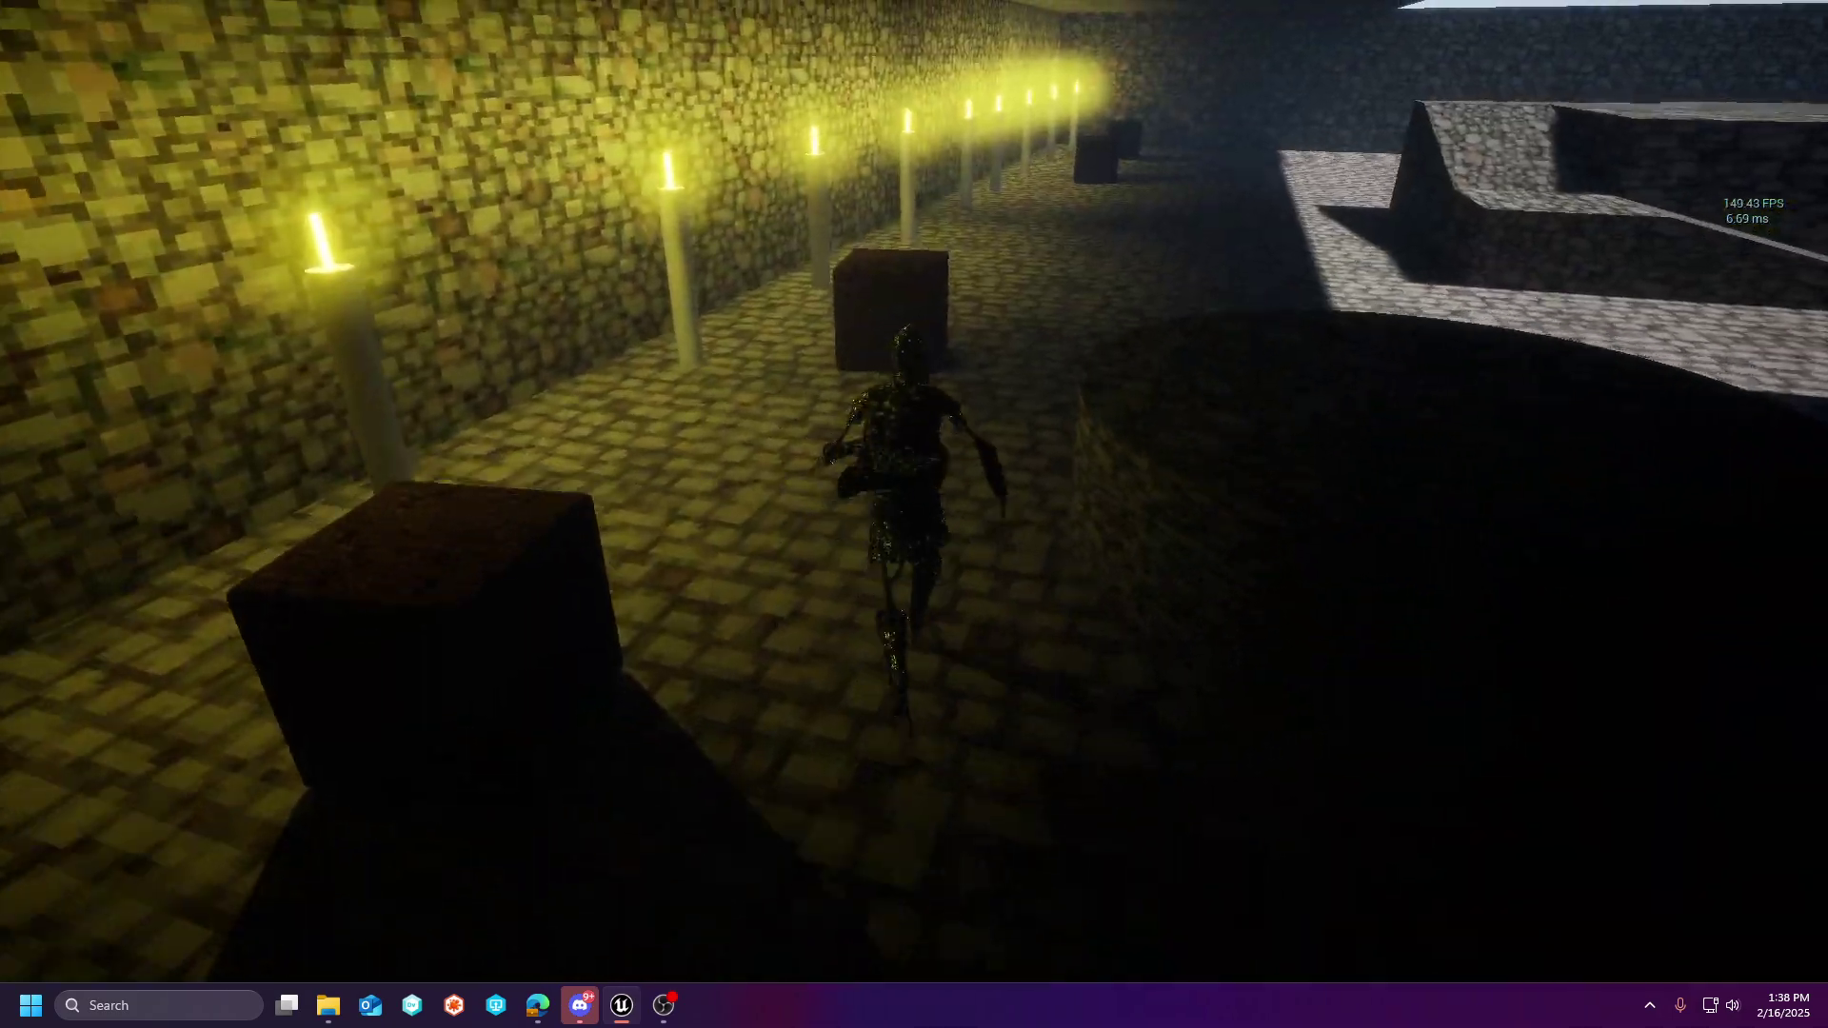
pyautogui.press('w')
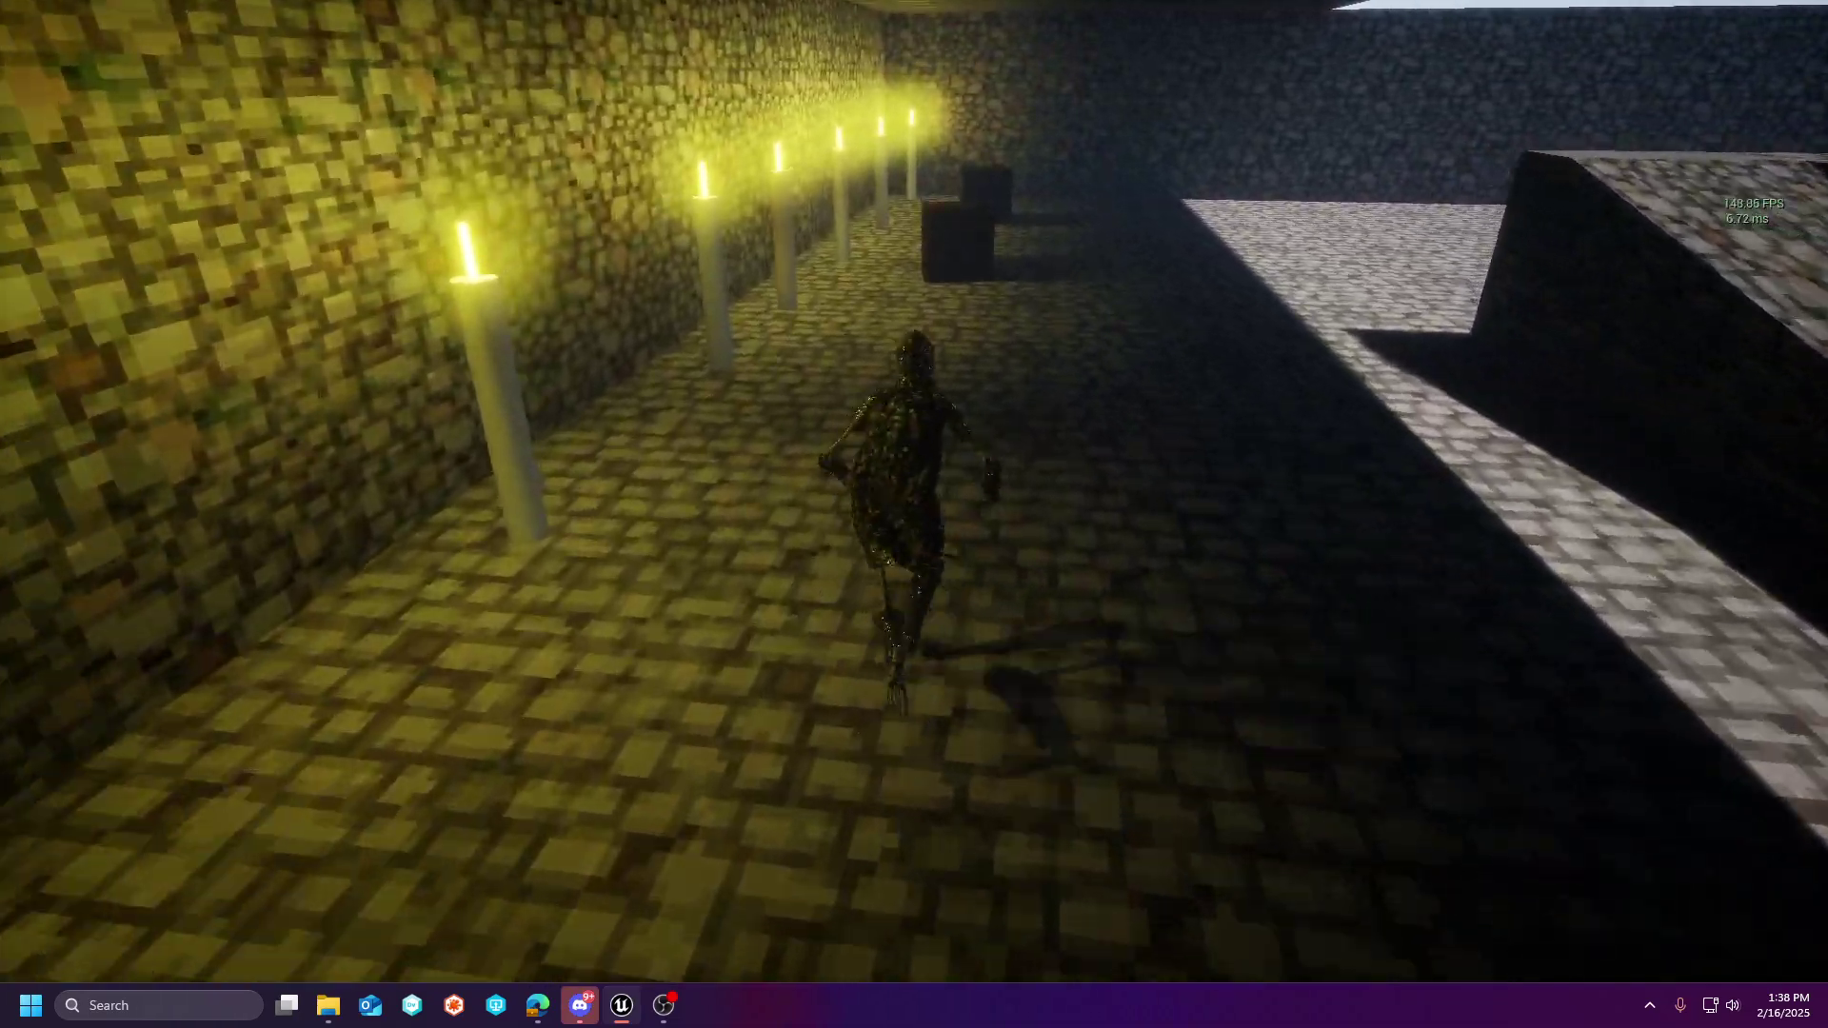
pyautogui.press('w')
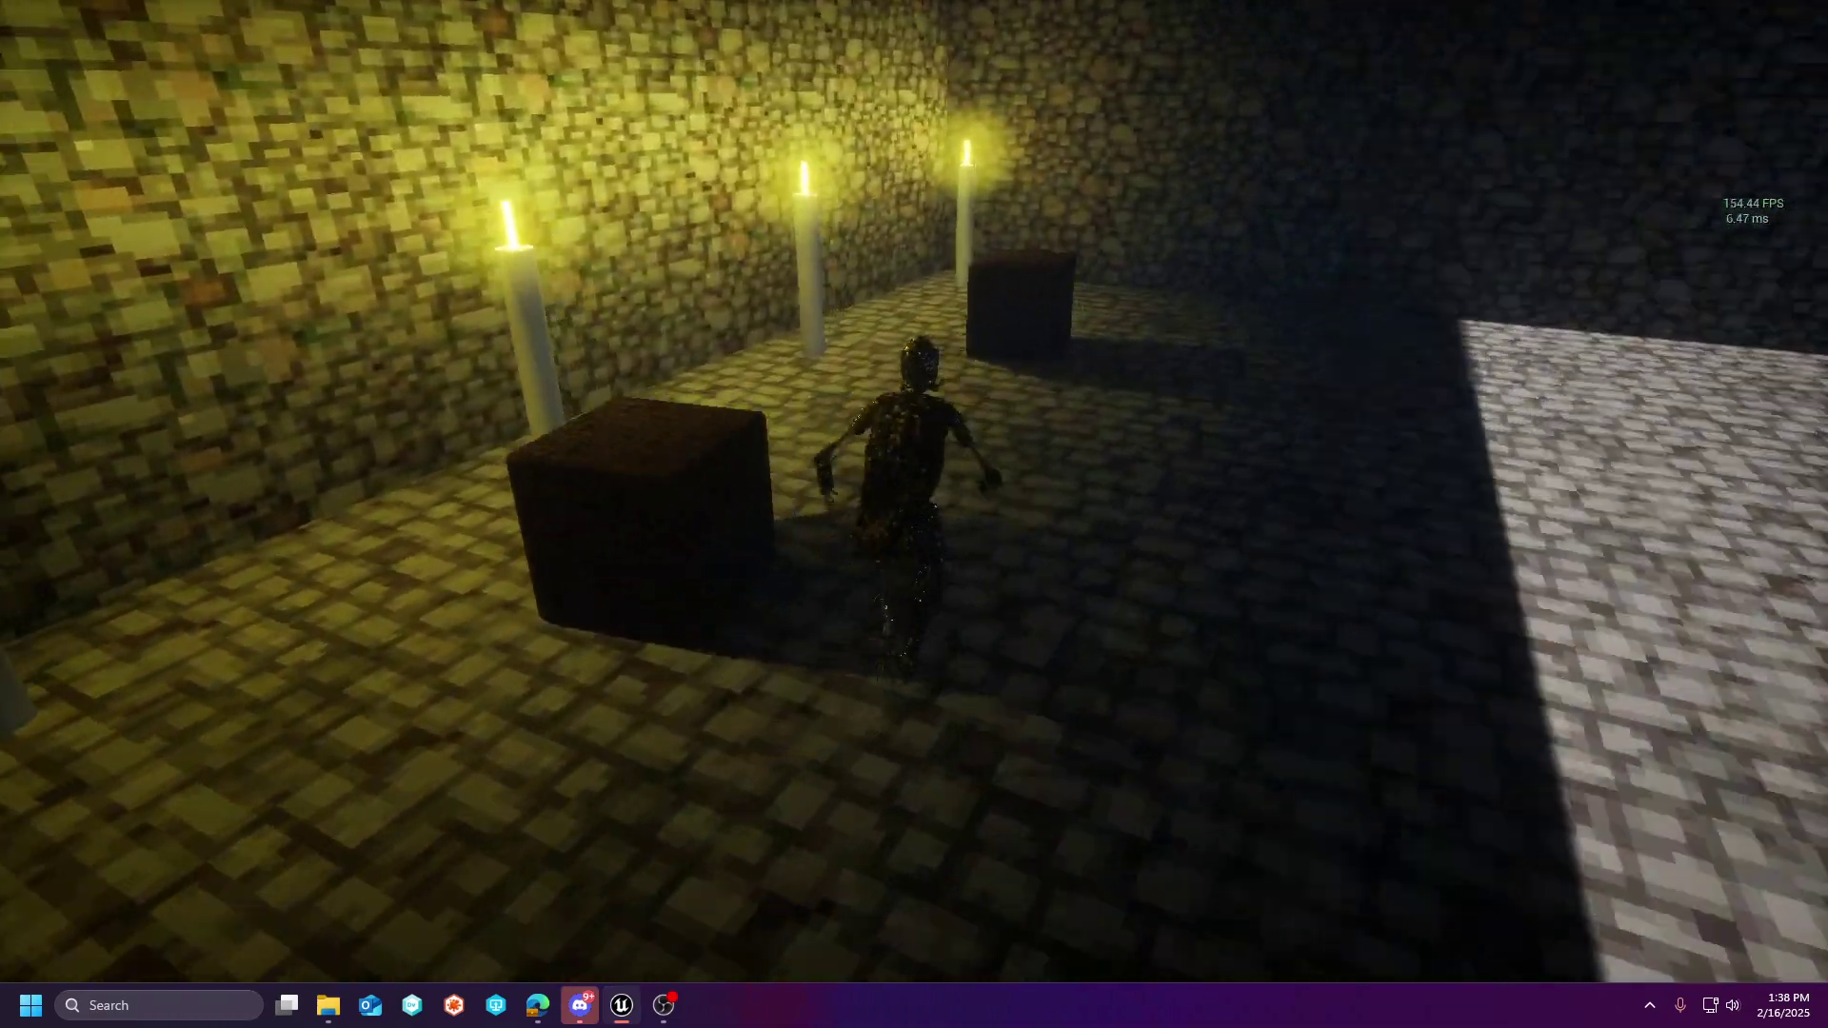
pyautogui.press('d')
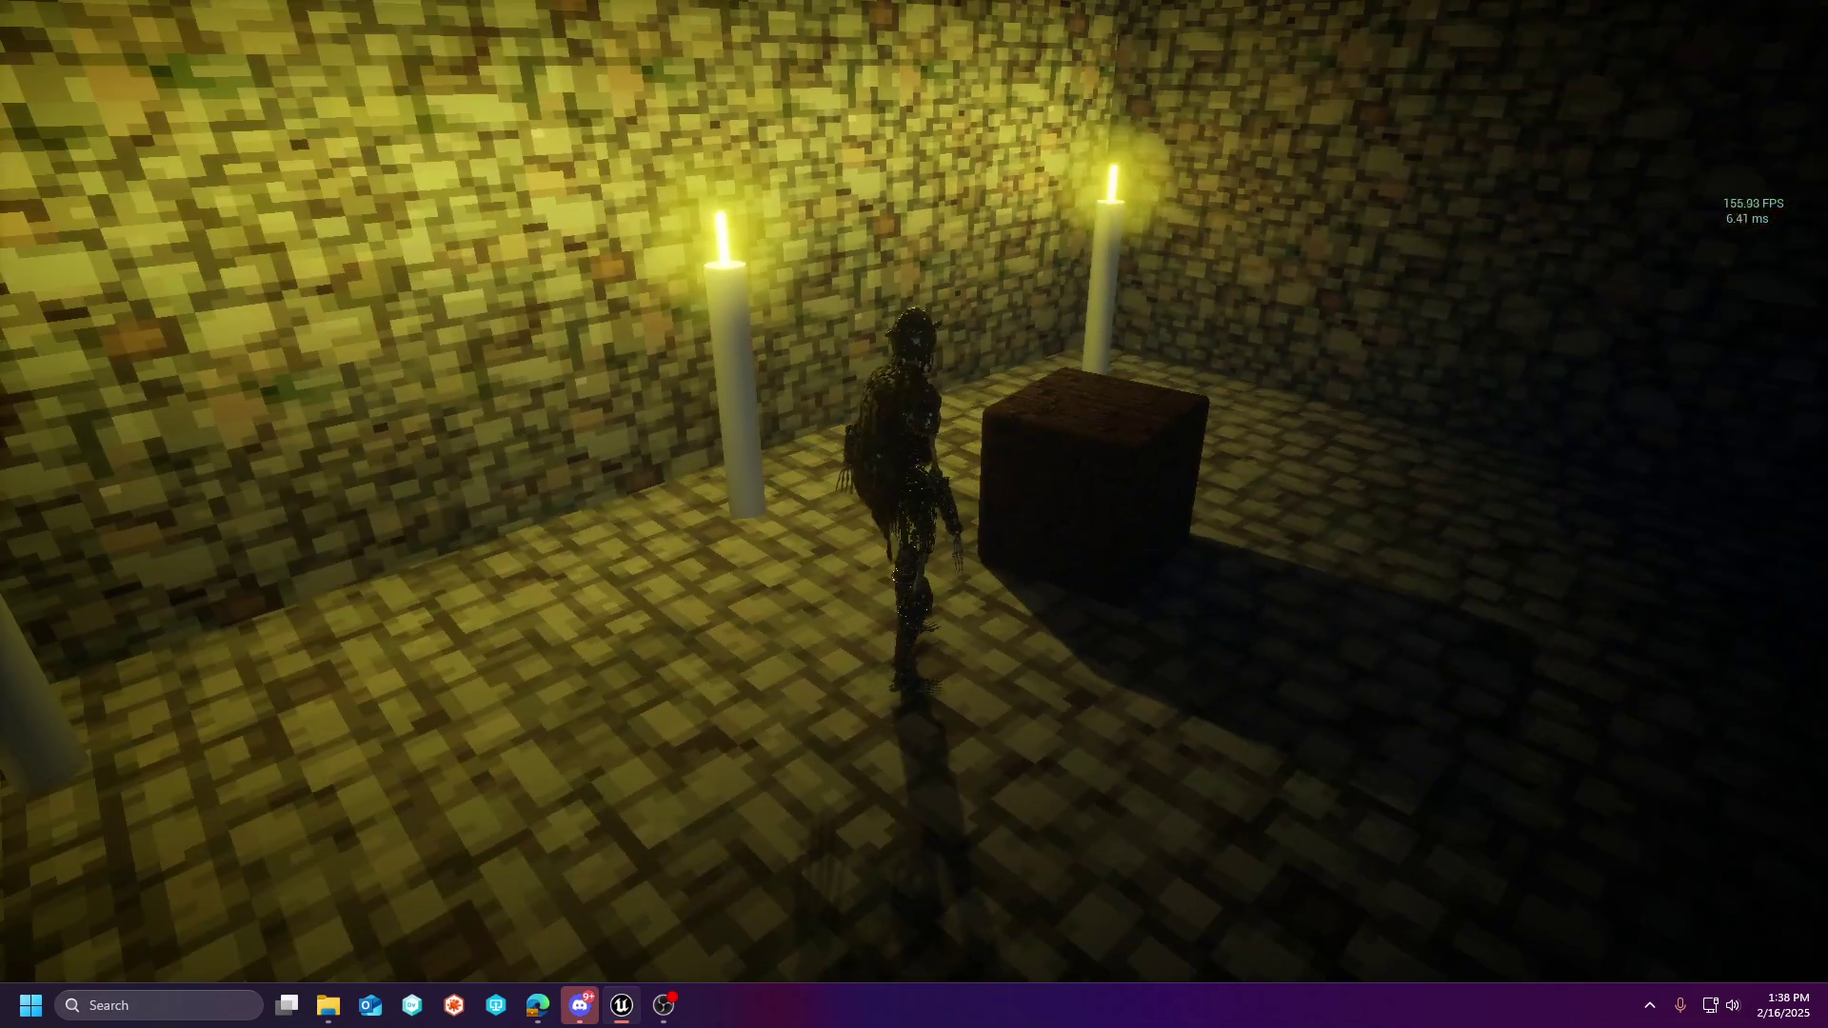
pyautogui.press('d')
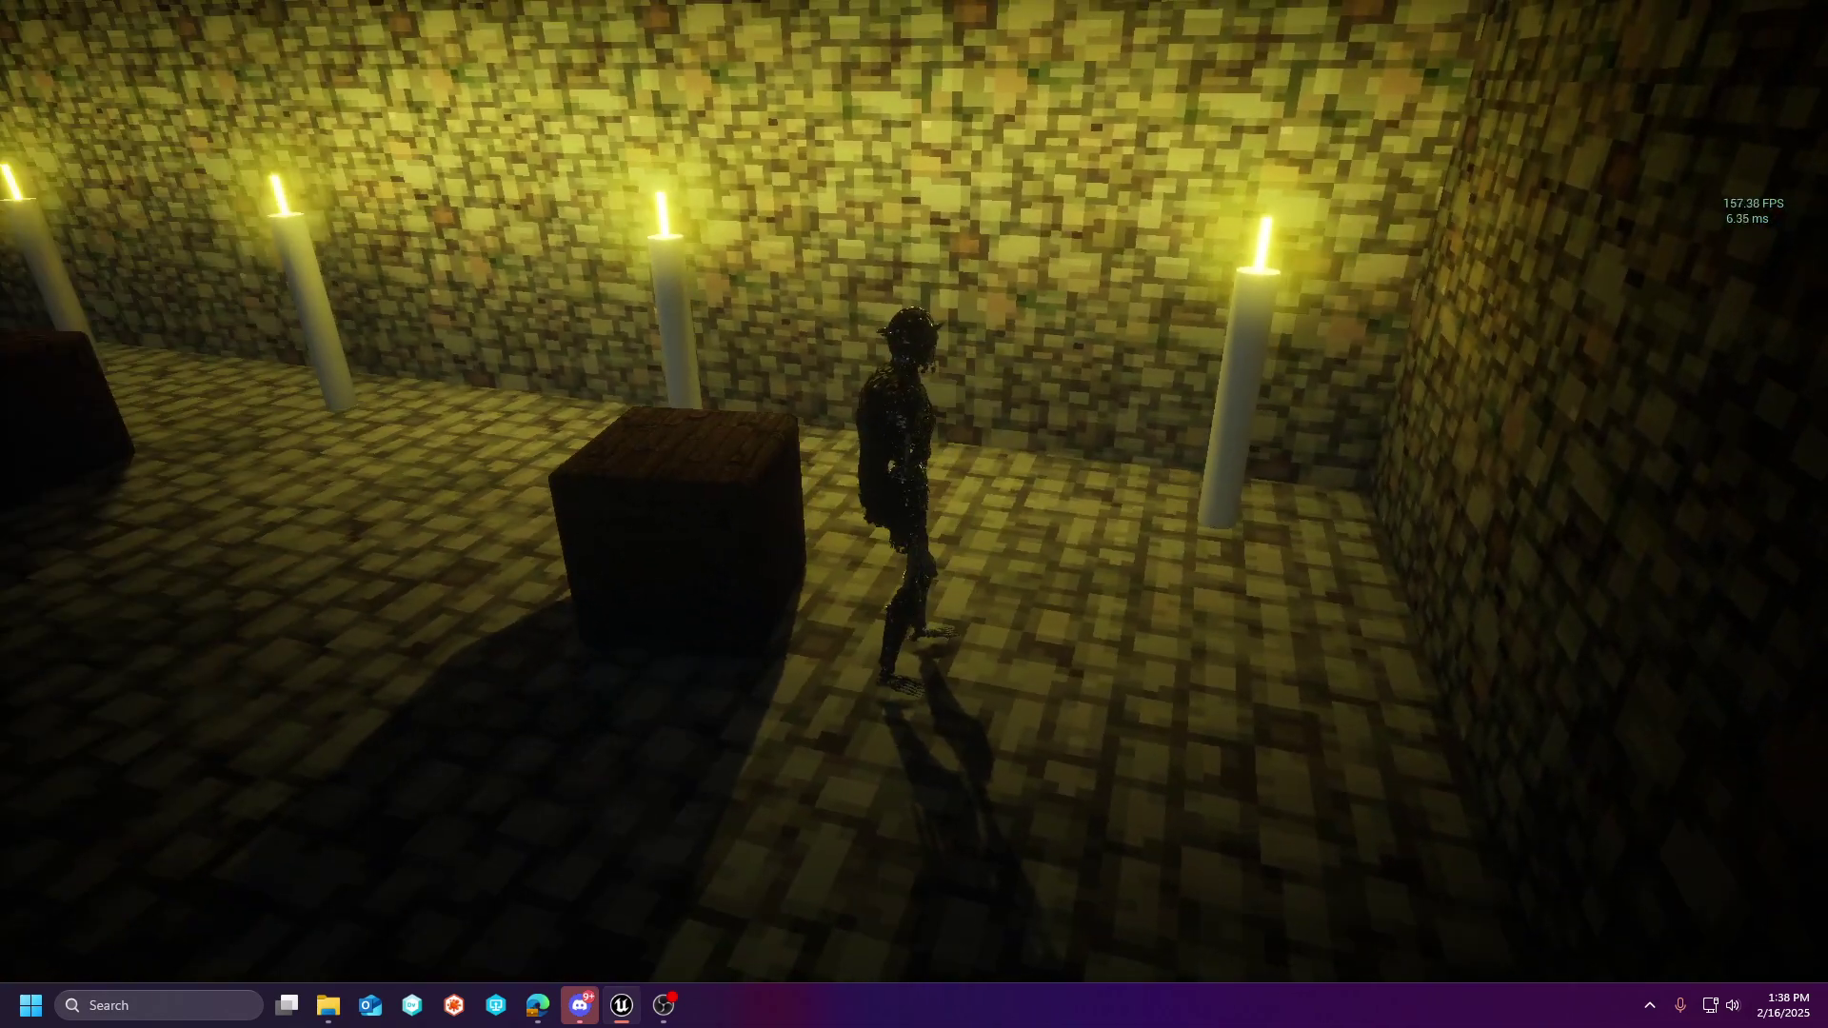
pyautogui.press('w')
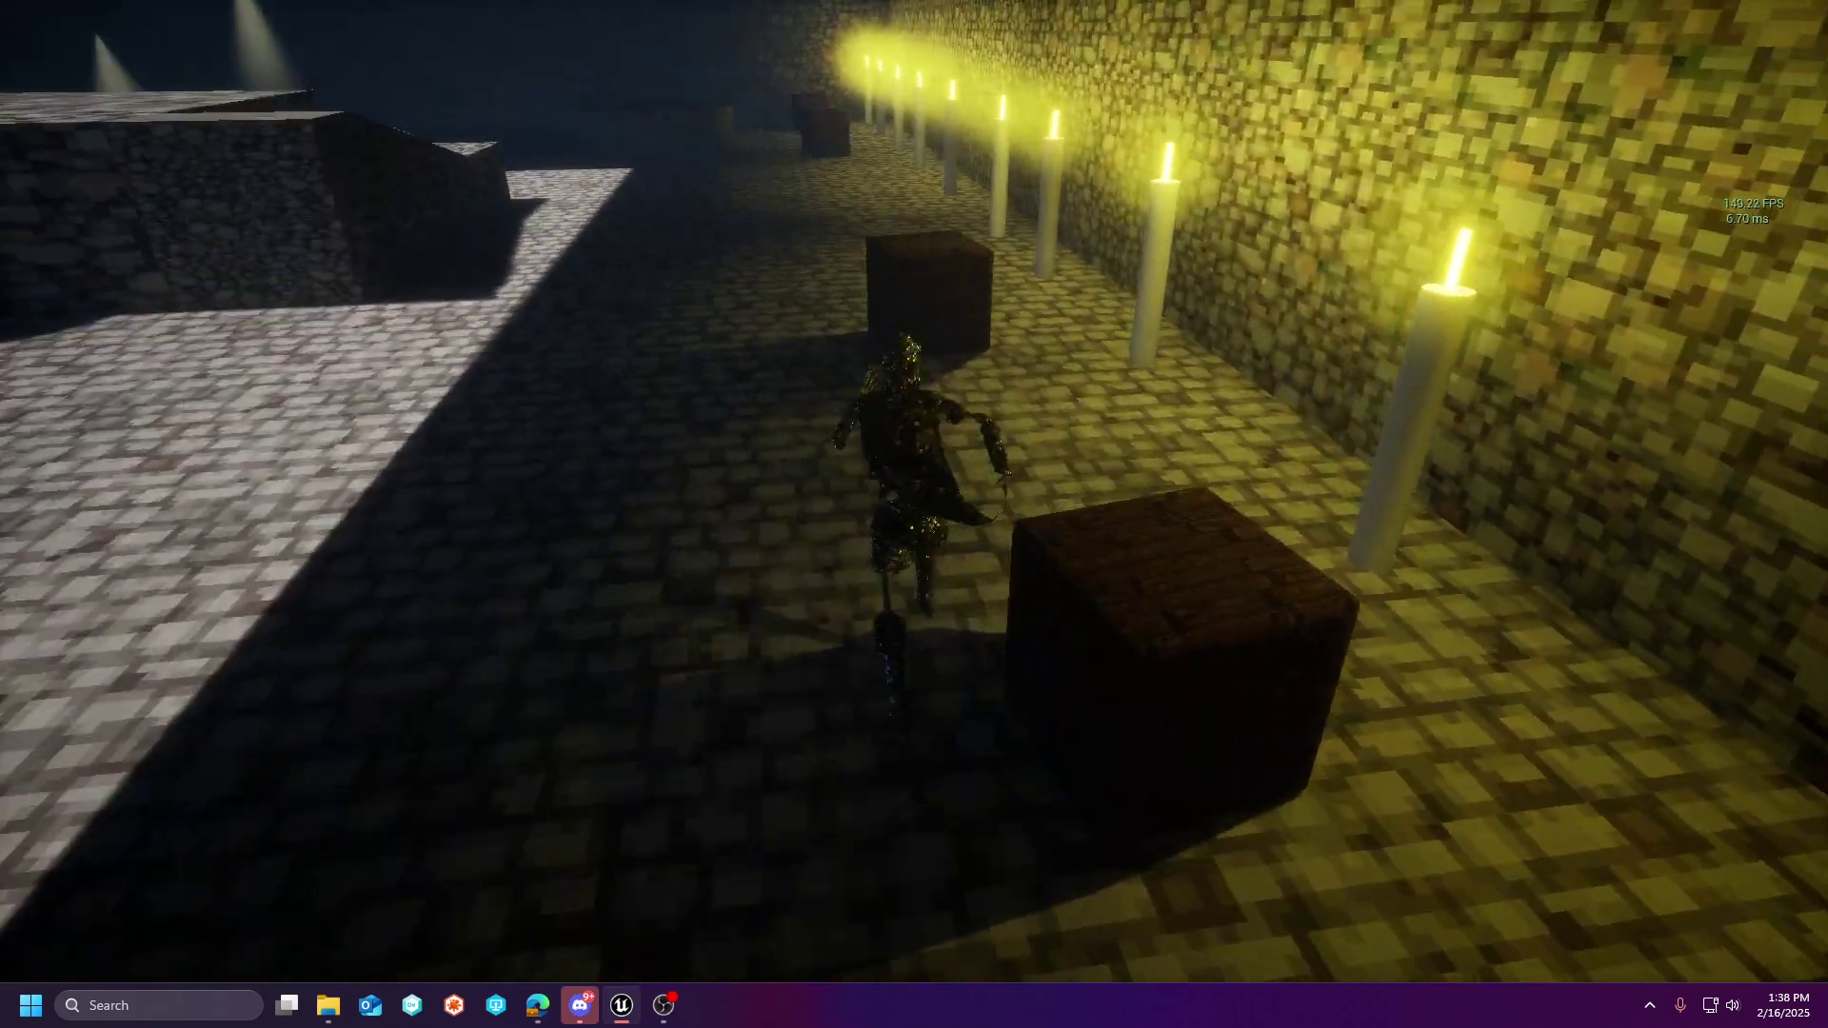
pyautogui.press('w')
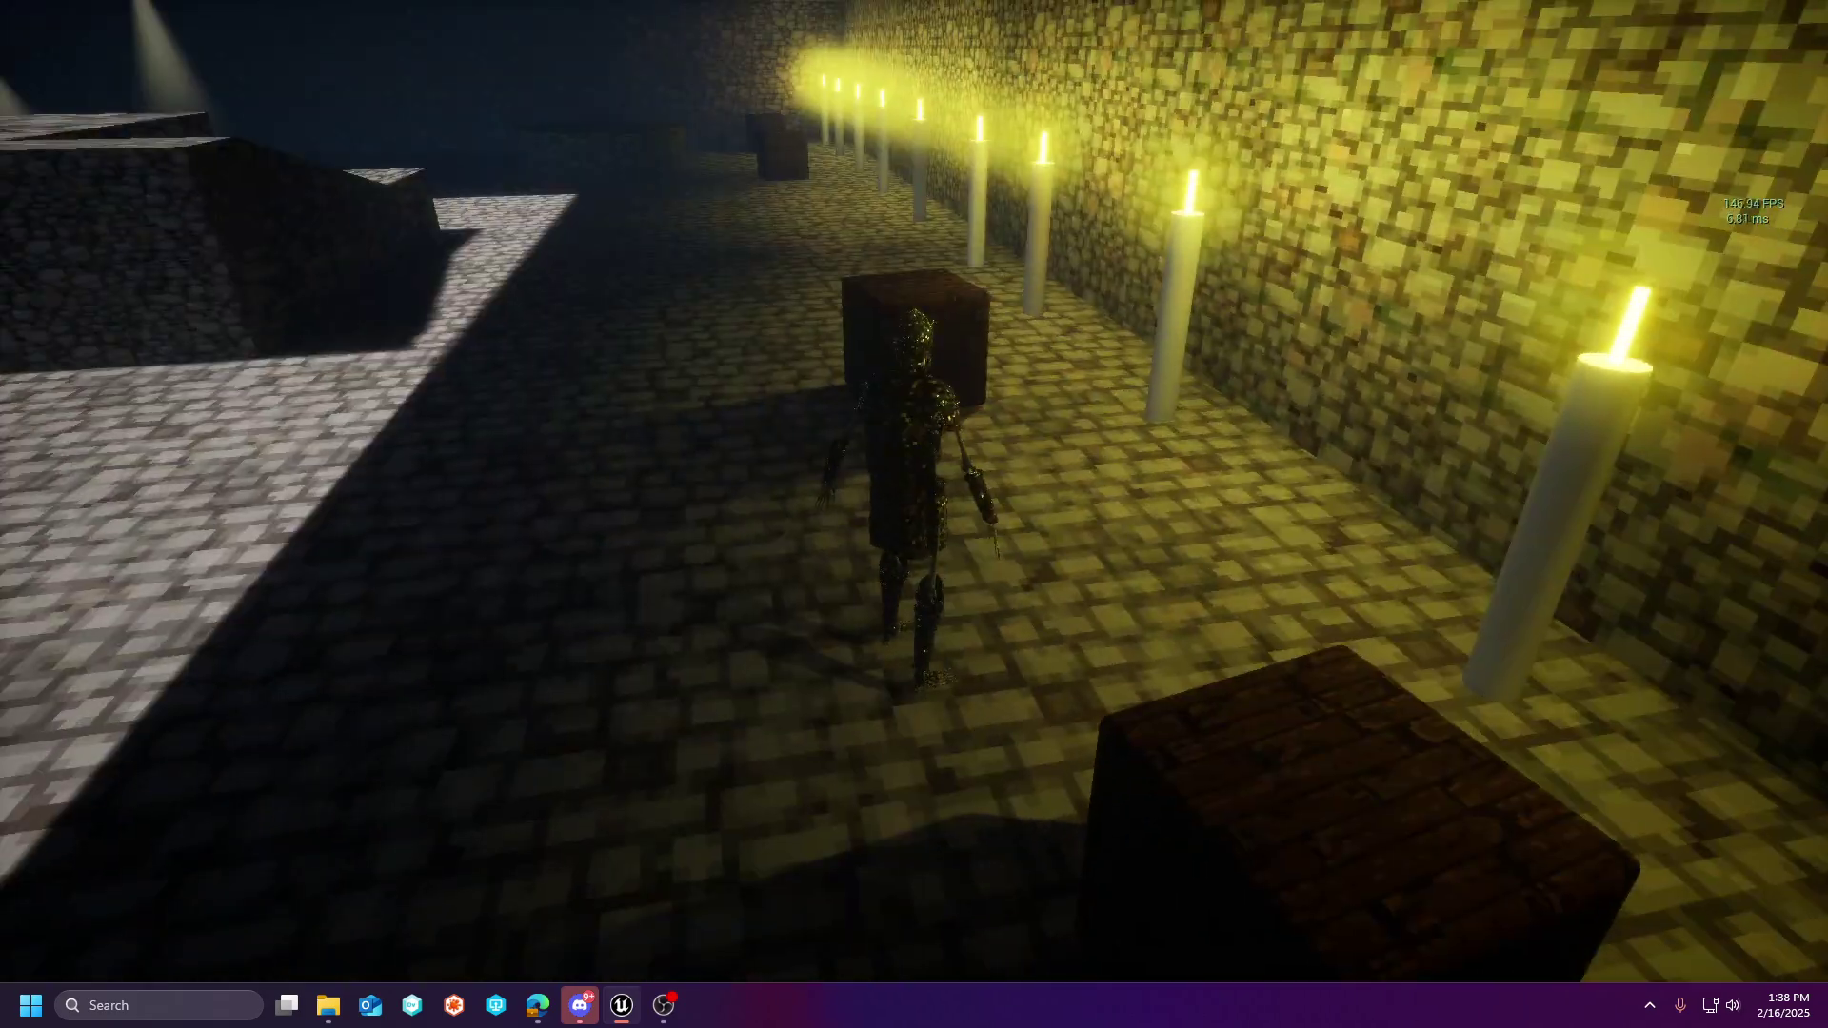
pyautogui.press('w')
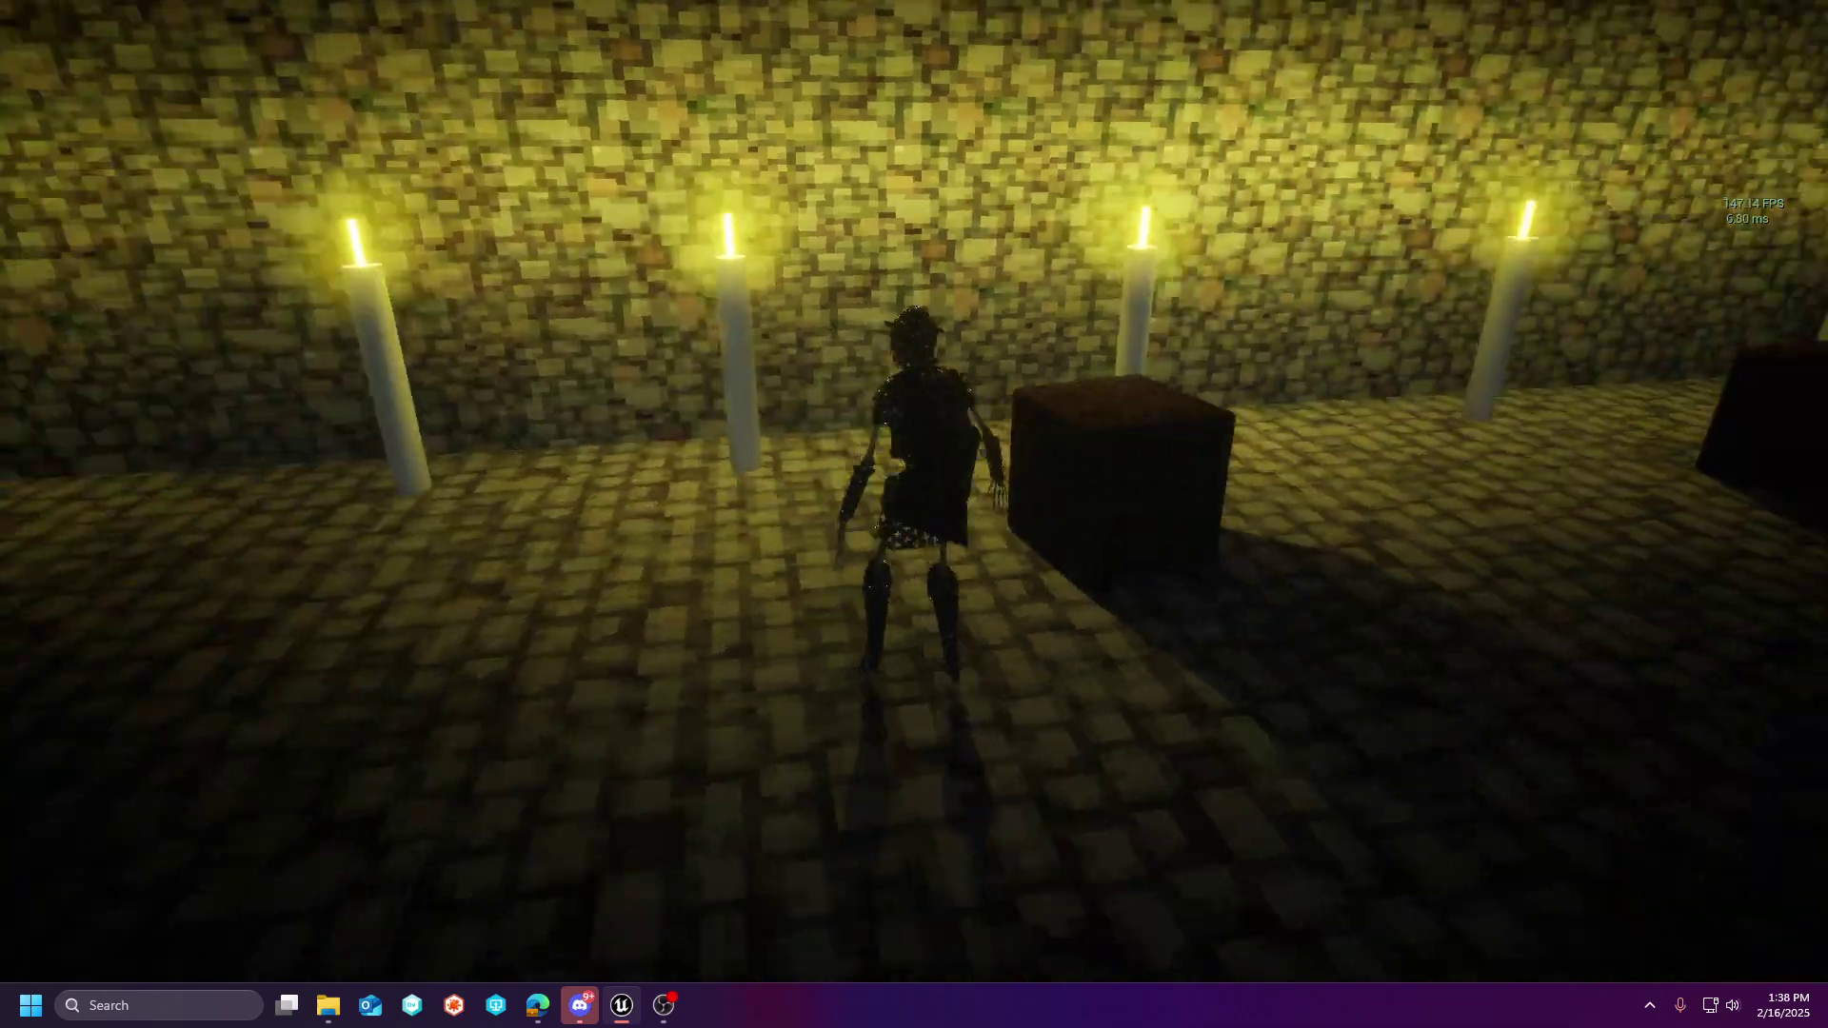
pyautogui.press('w')
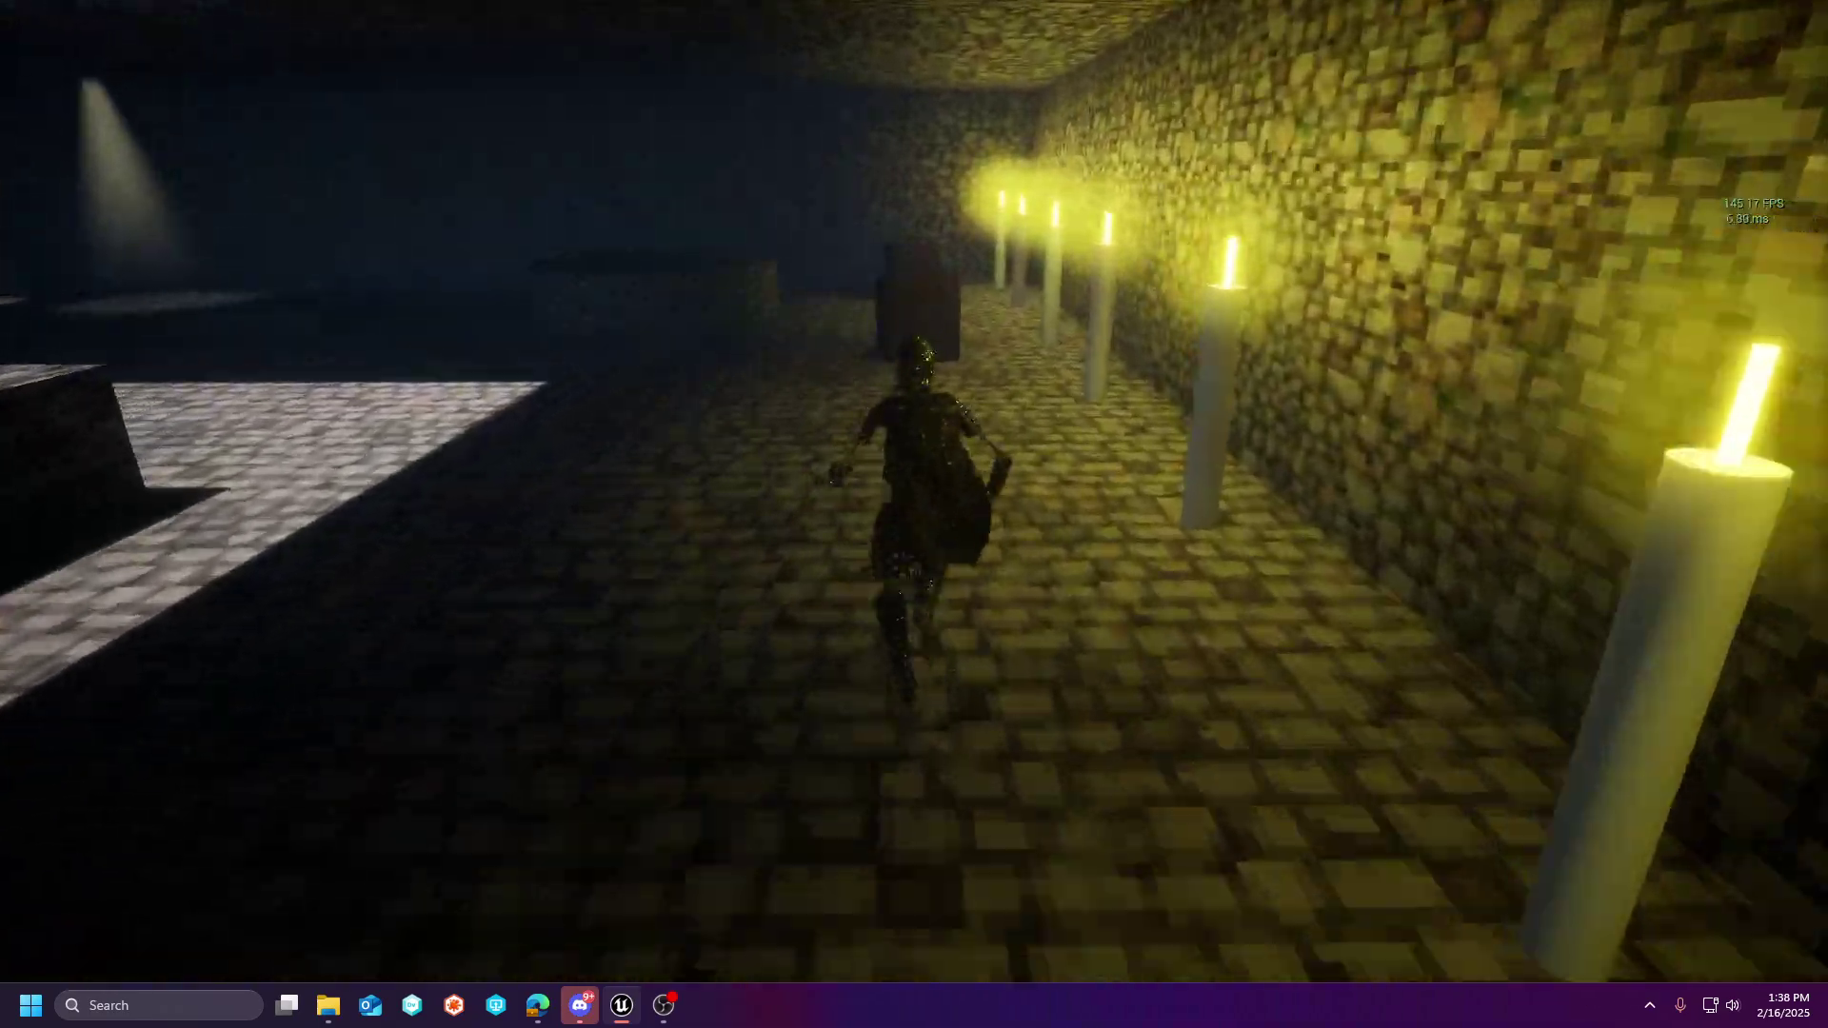
pyautogui.press('w')
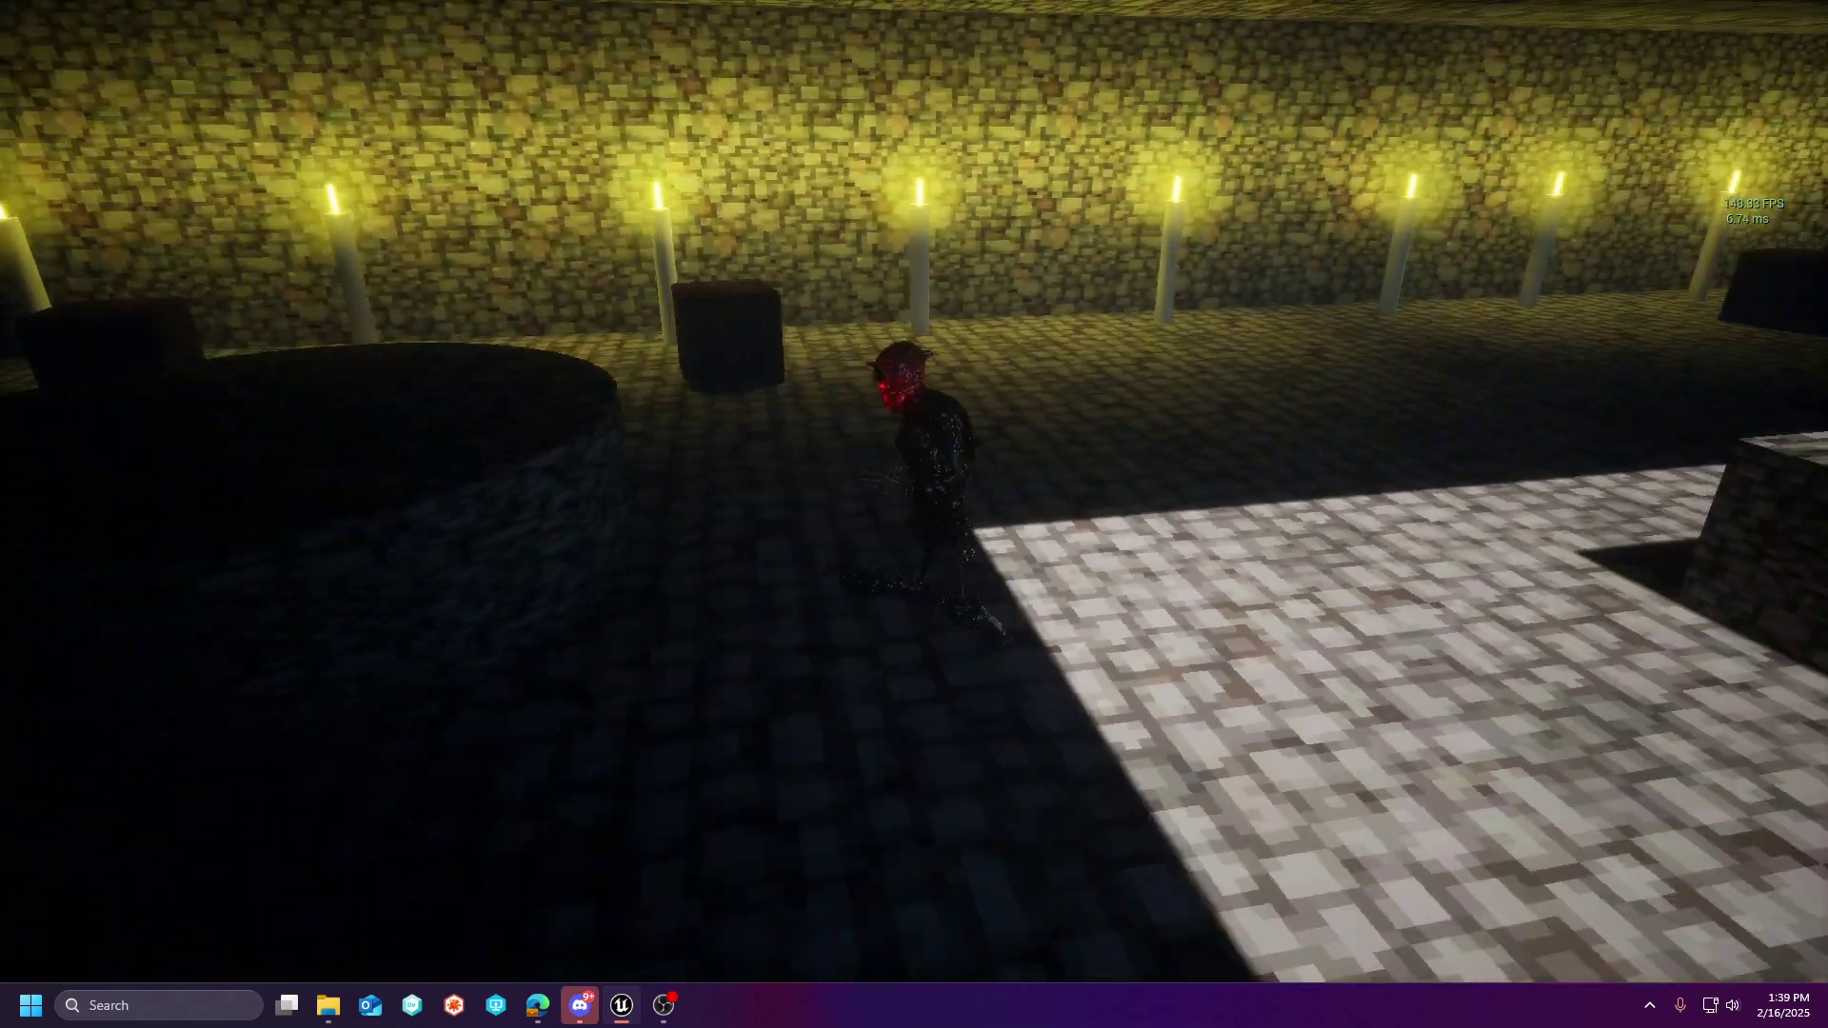
# - Run the character around the dark side of the round platform to the crate by the candles in the corner
pyautogui.press('s')
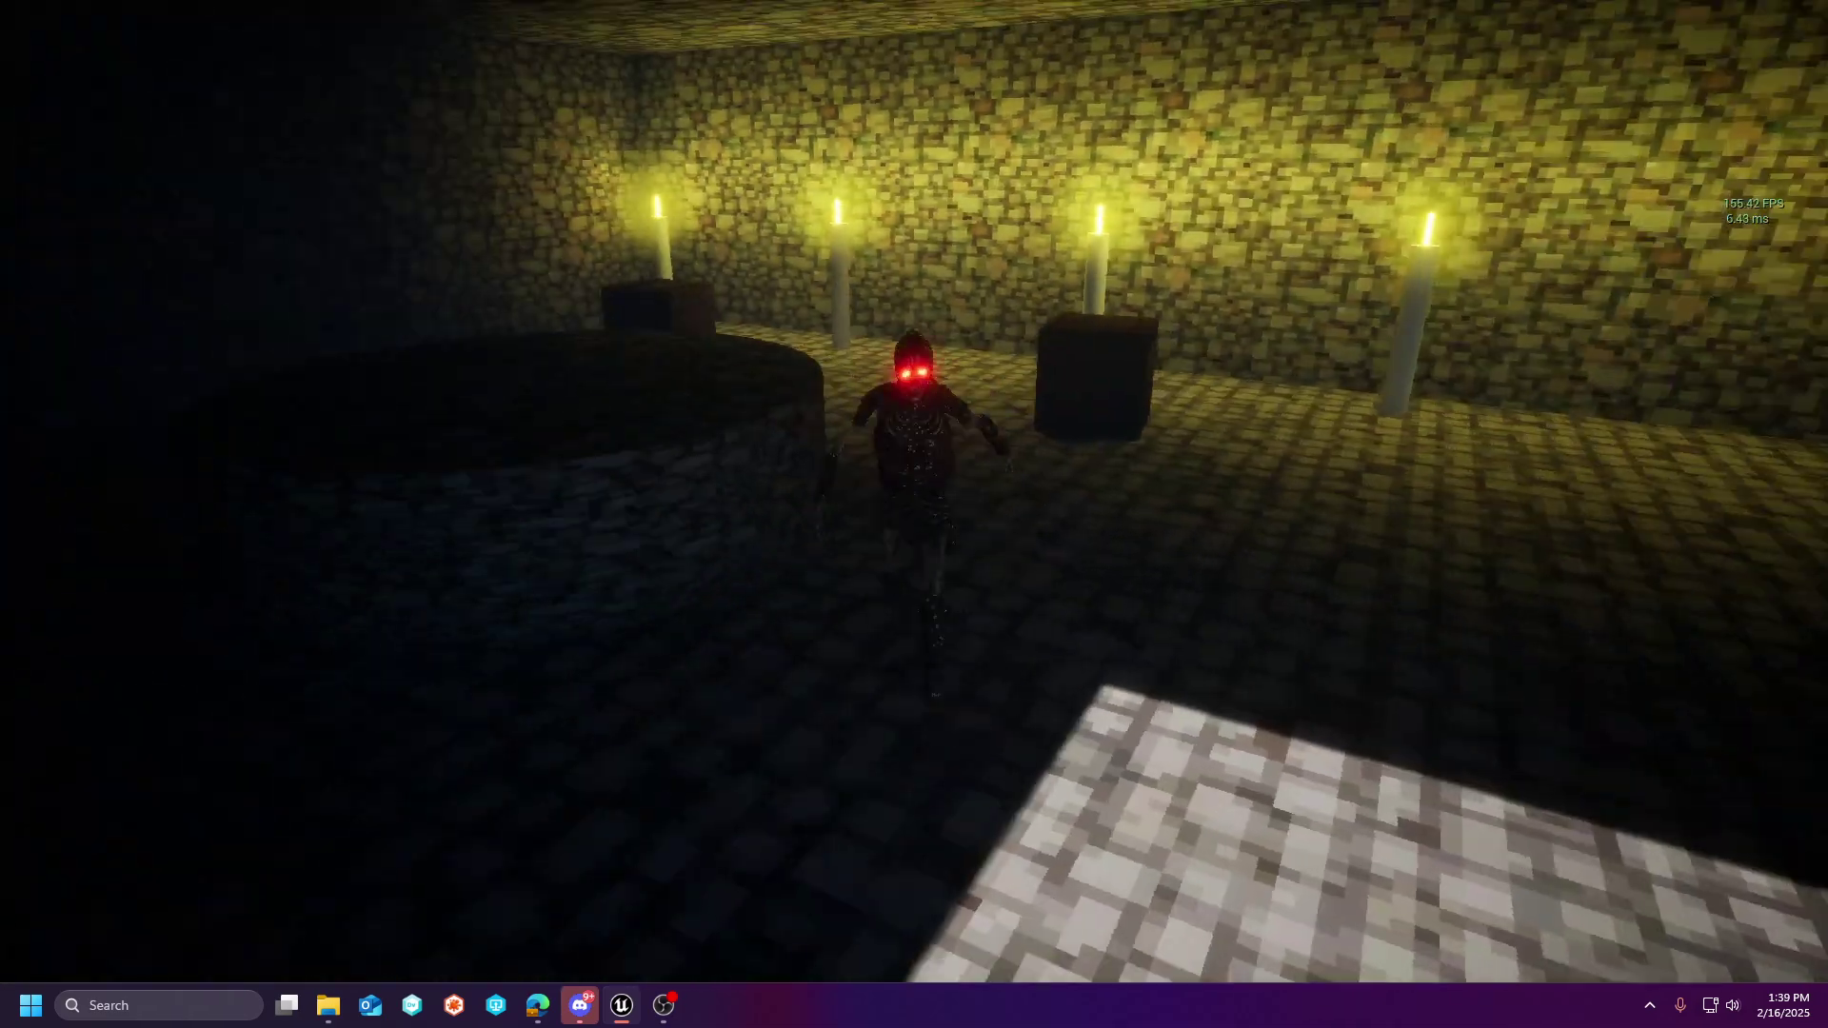
pyautogui.press('a')
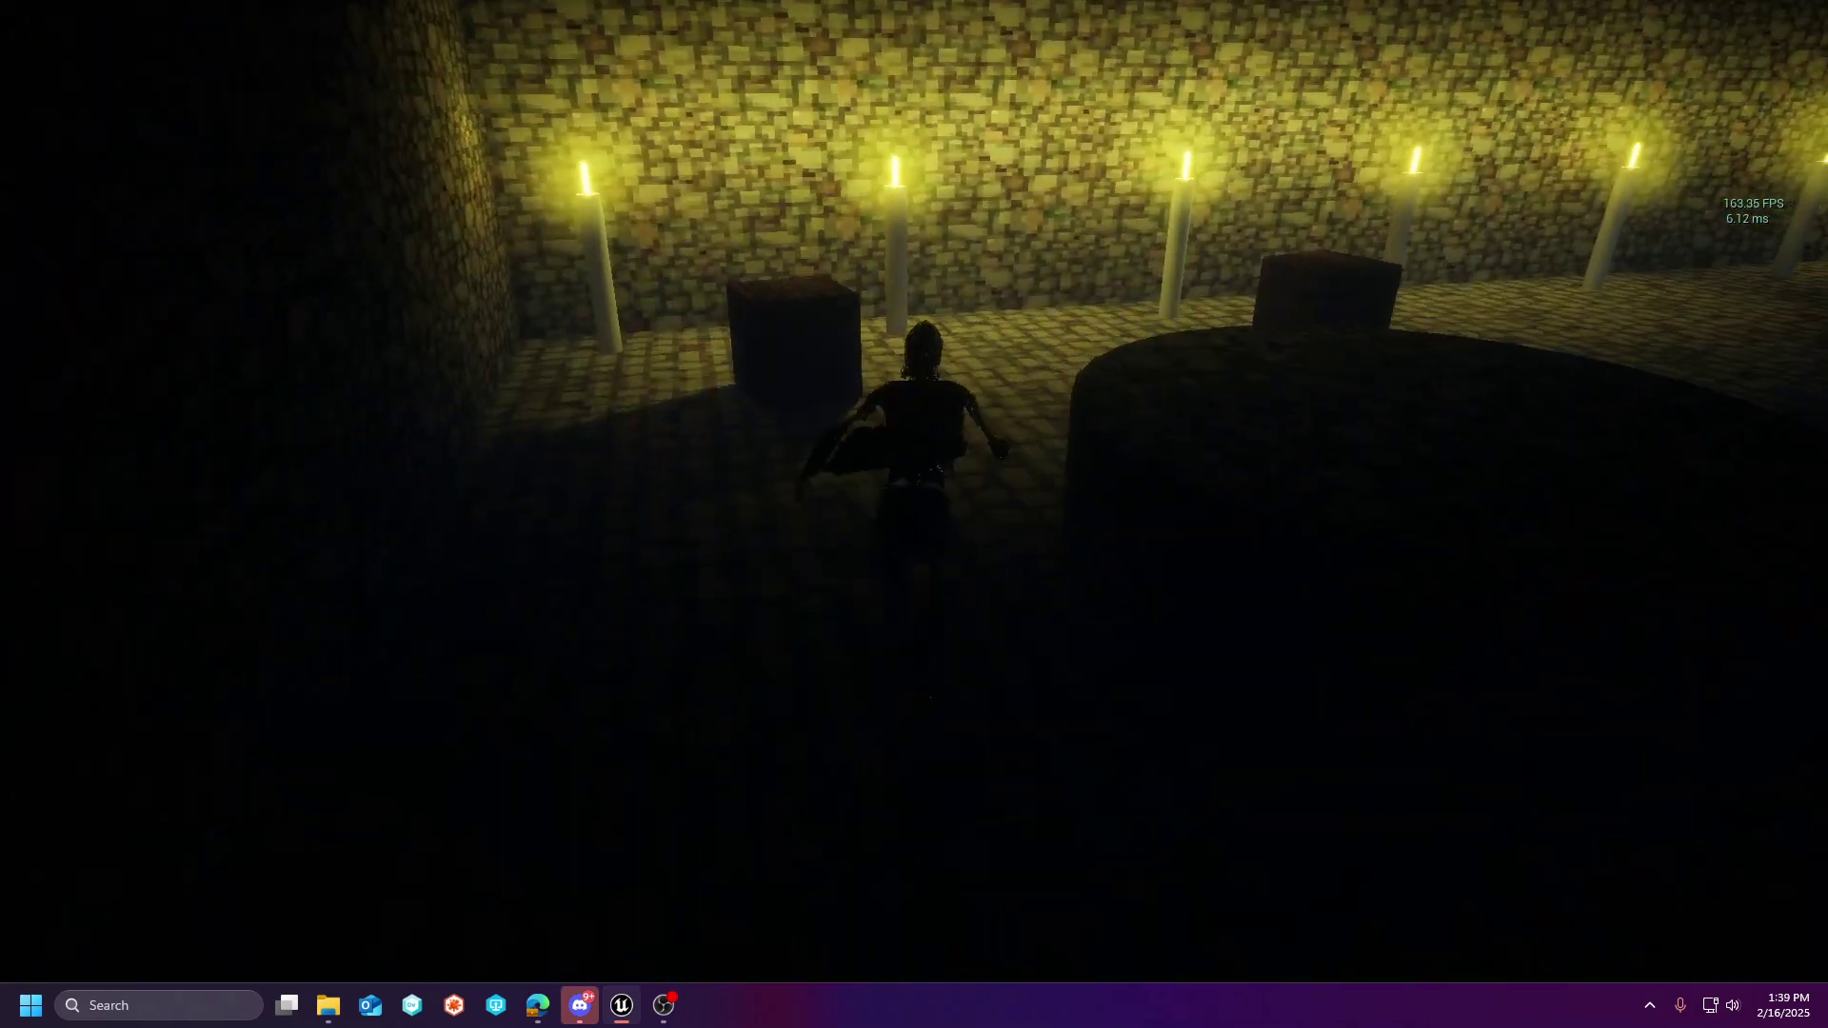
pyautogui.press('w')
pyautogui.press('w')
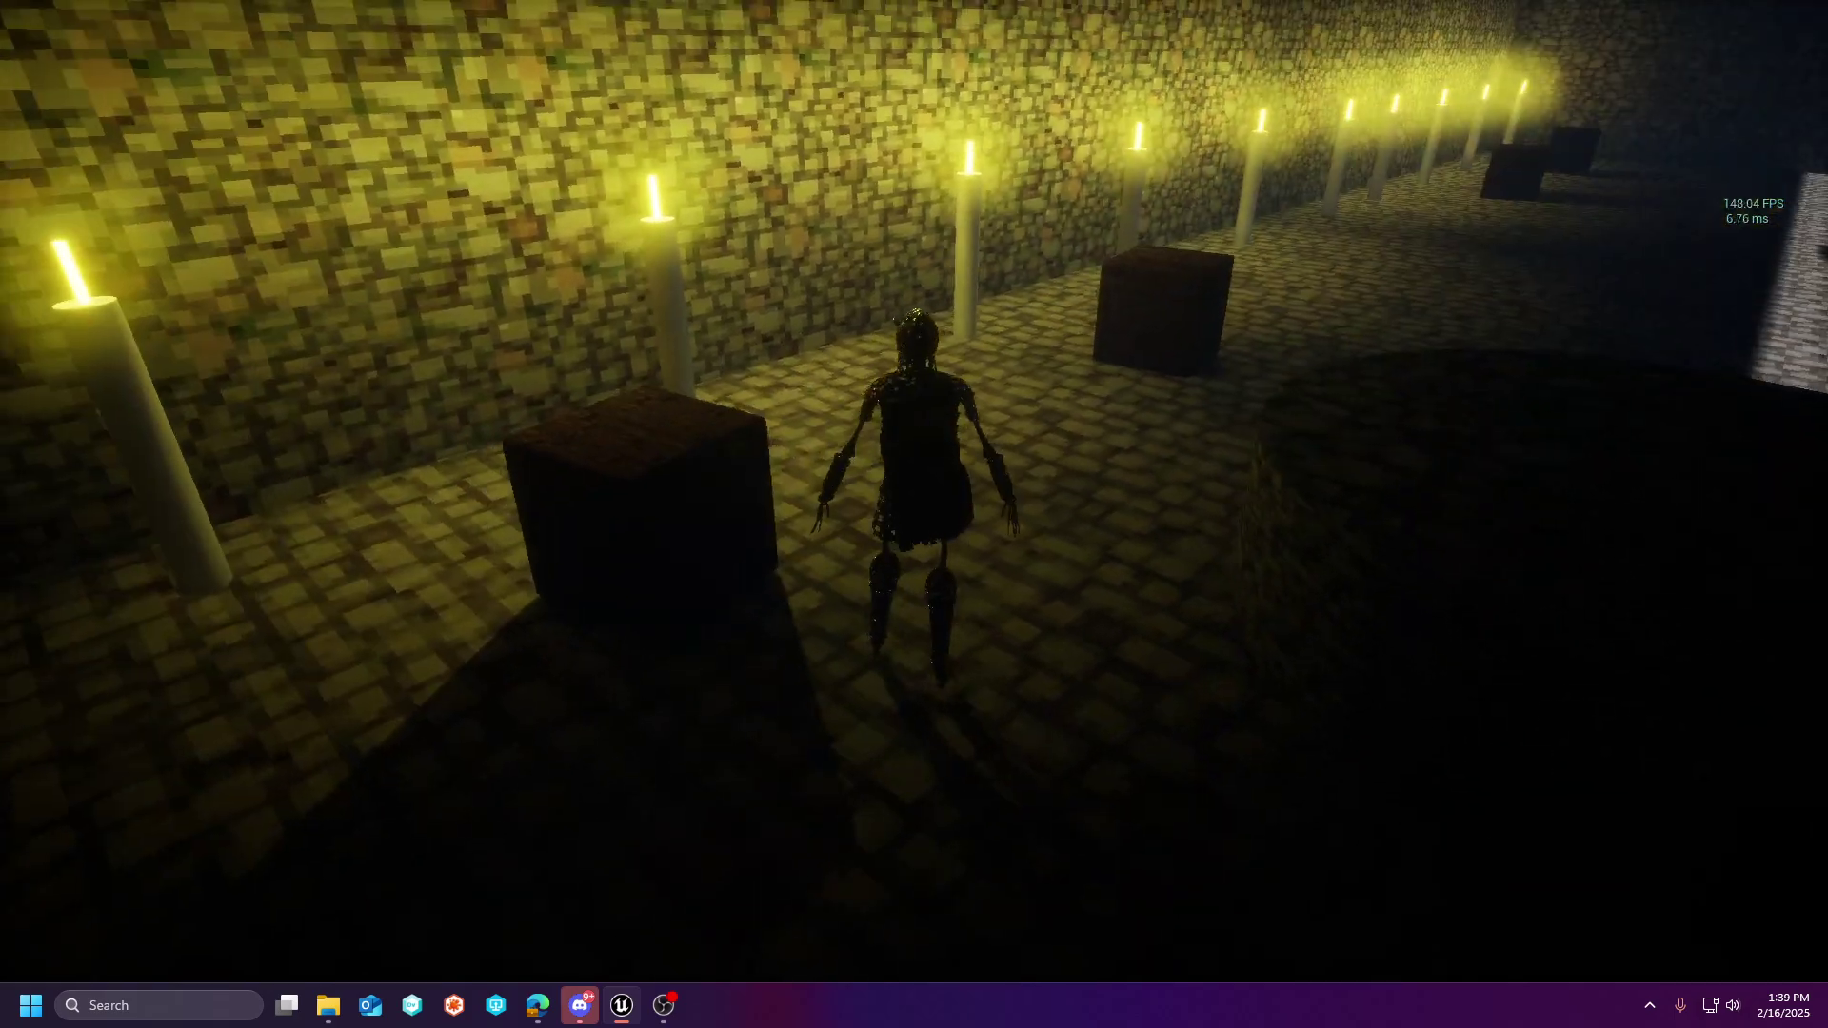
pyautogui.press('w')
pyautogui.press('w')
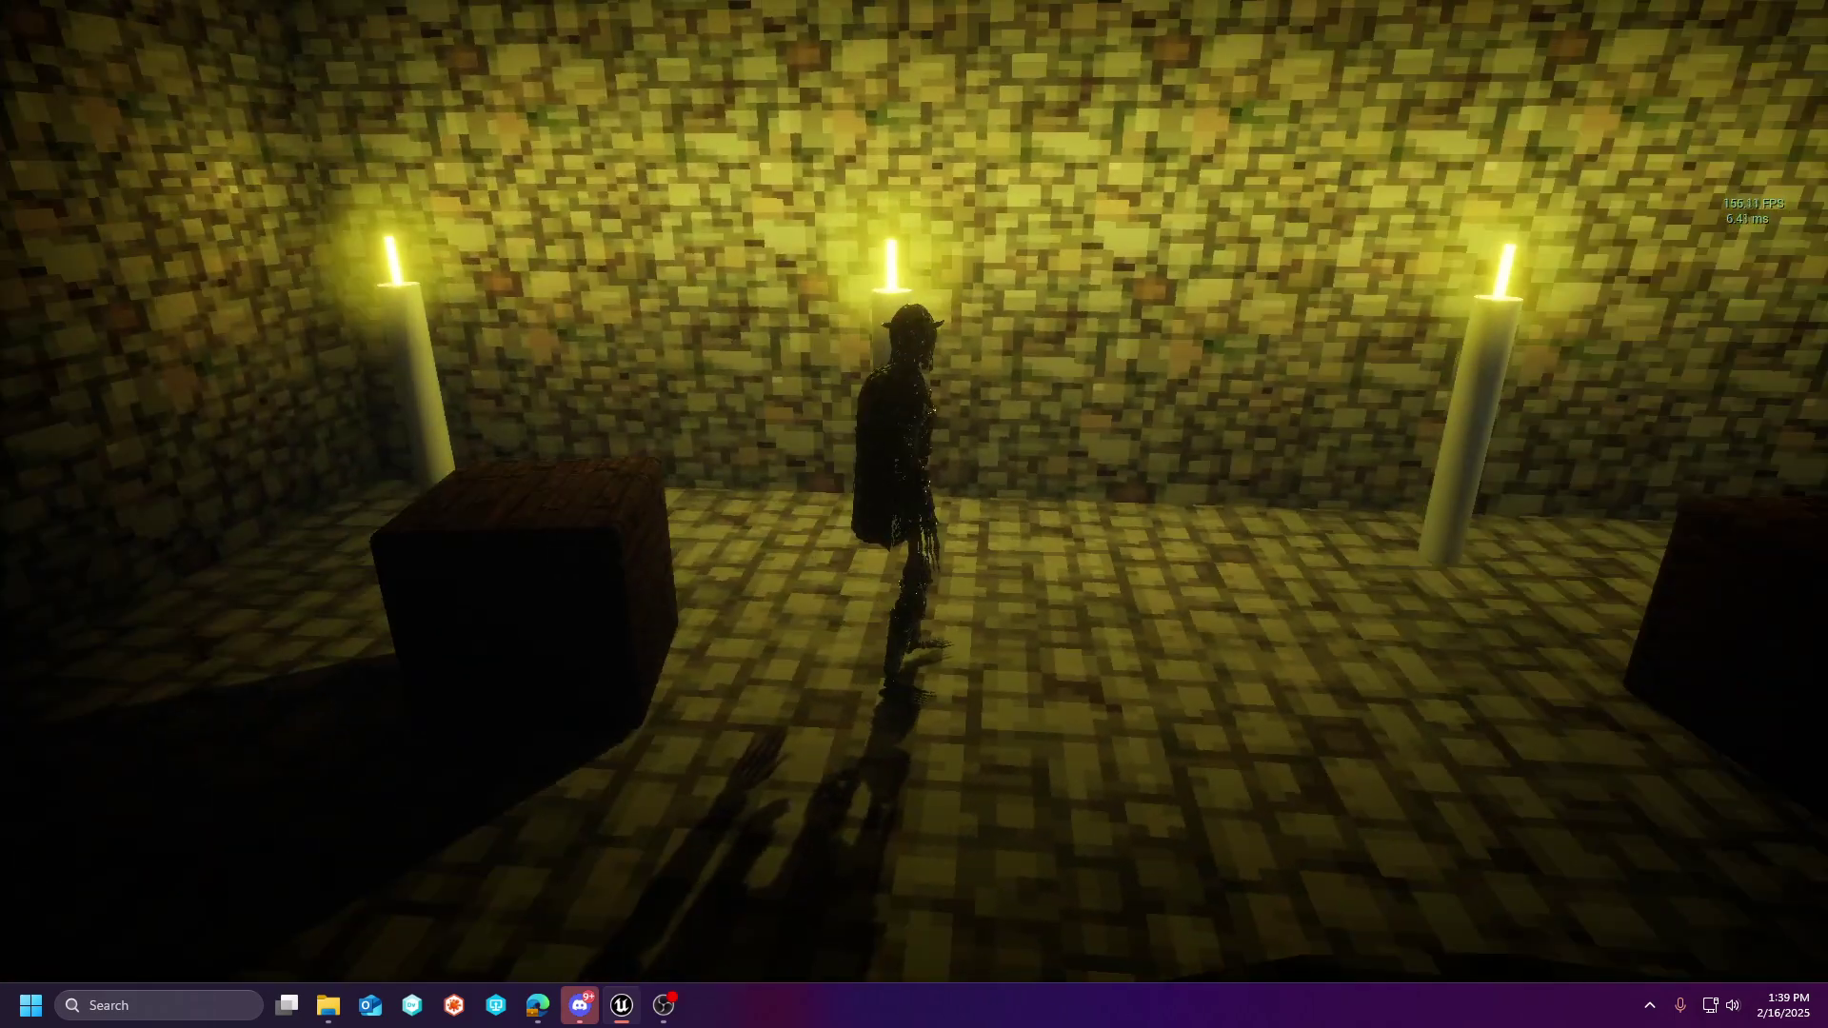
# - Run the character between the corner candles, the crates and the round platform, checking how the fill lights cast shadows
pyautogui.press('d')
pyautogui.press('d')
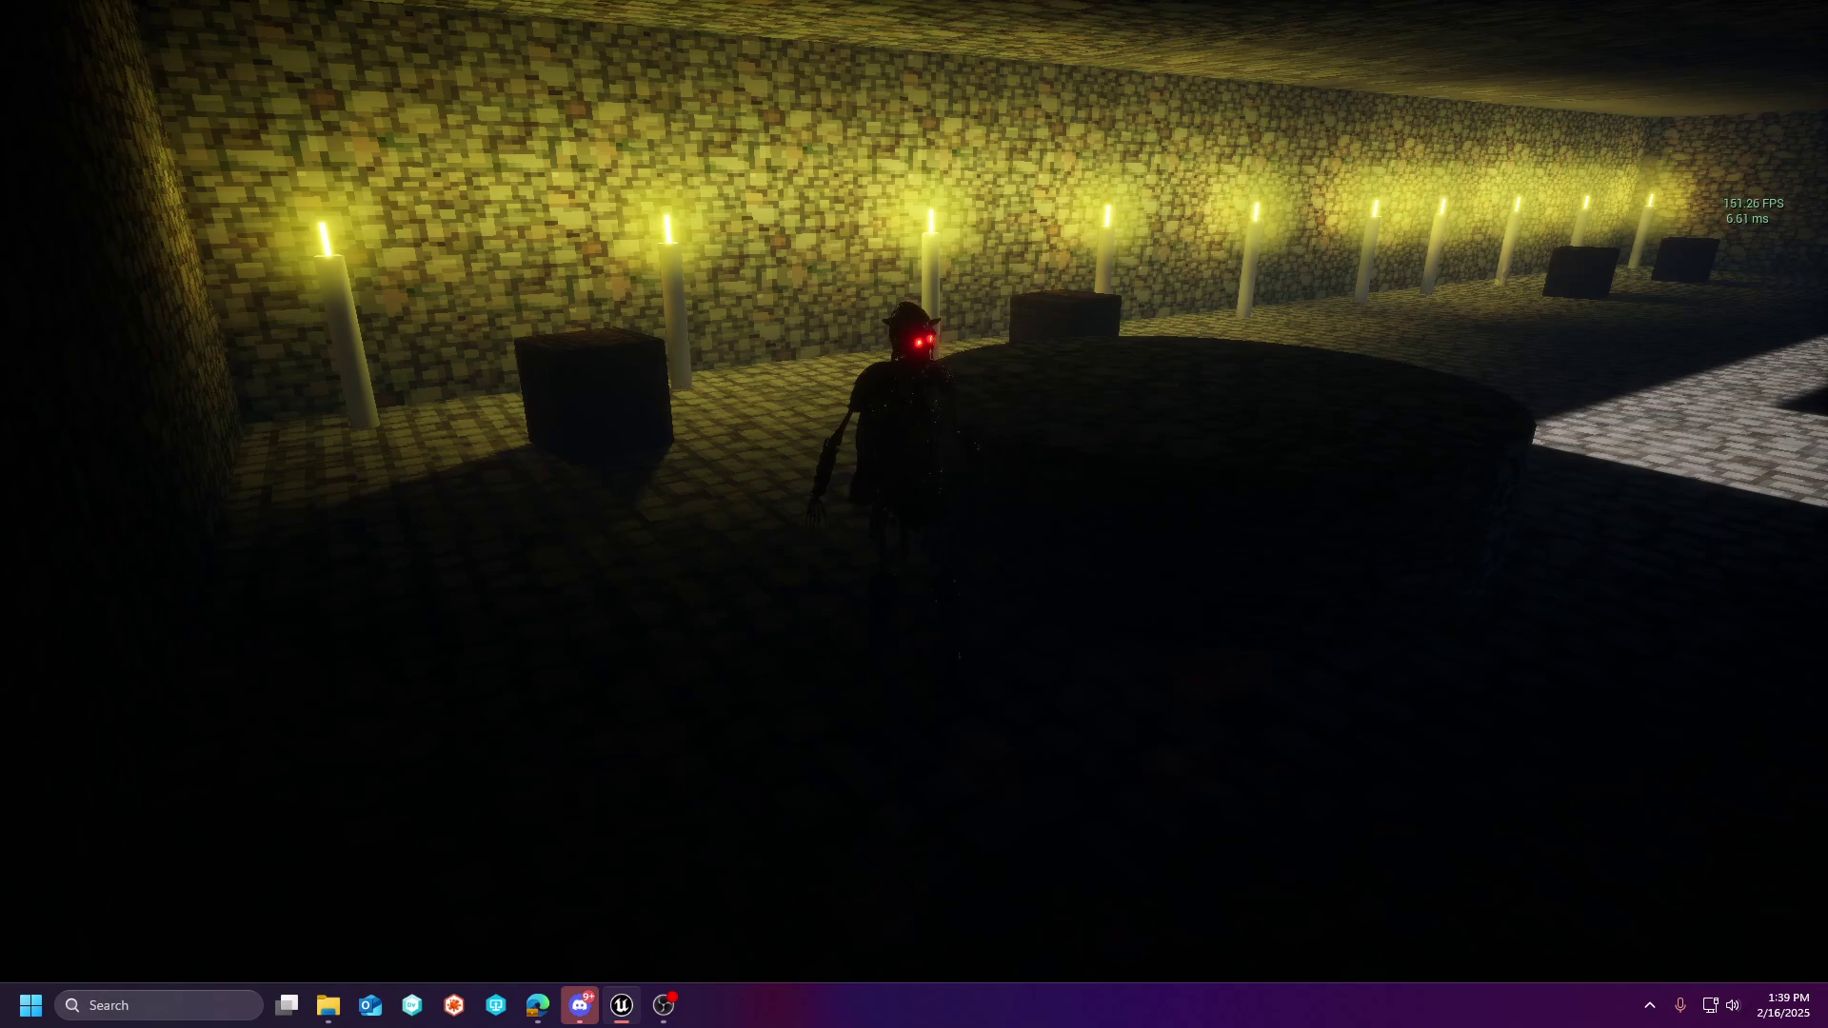
pyautogui.press('w')
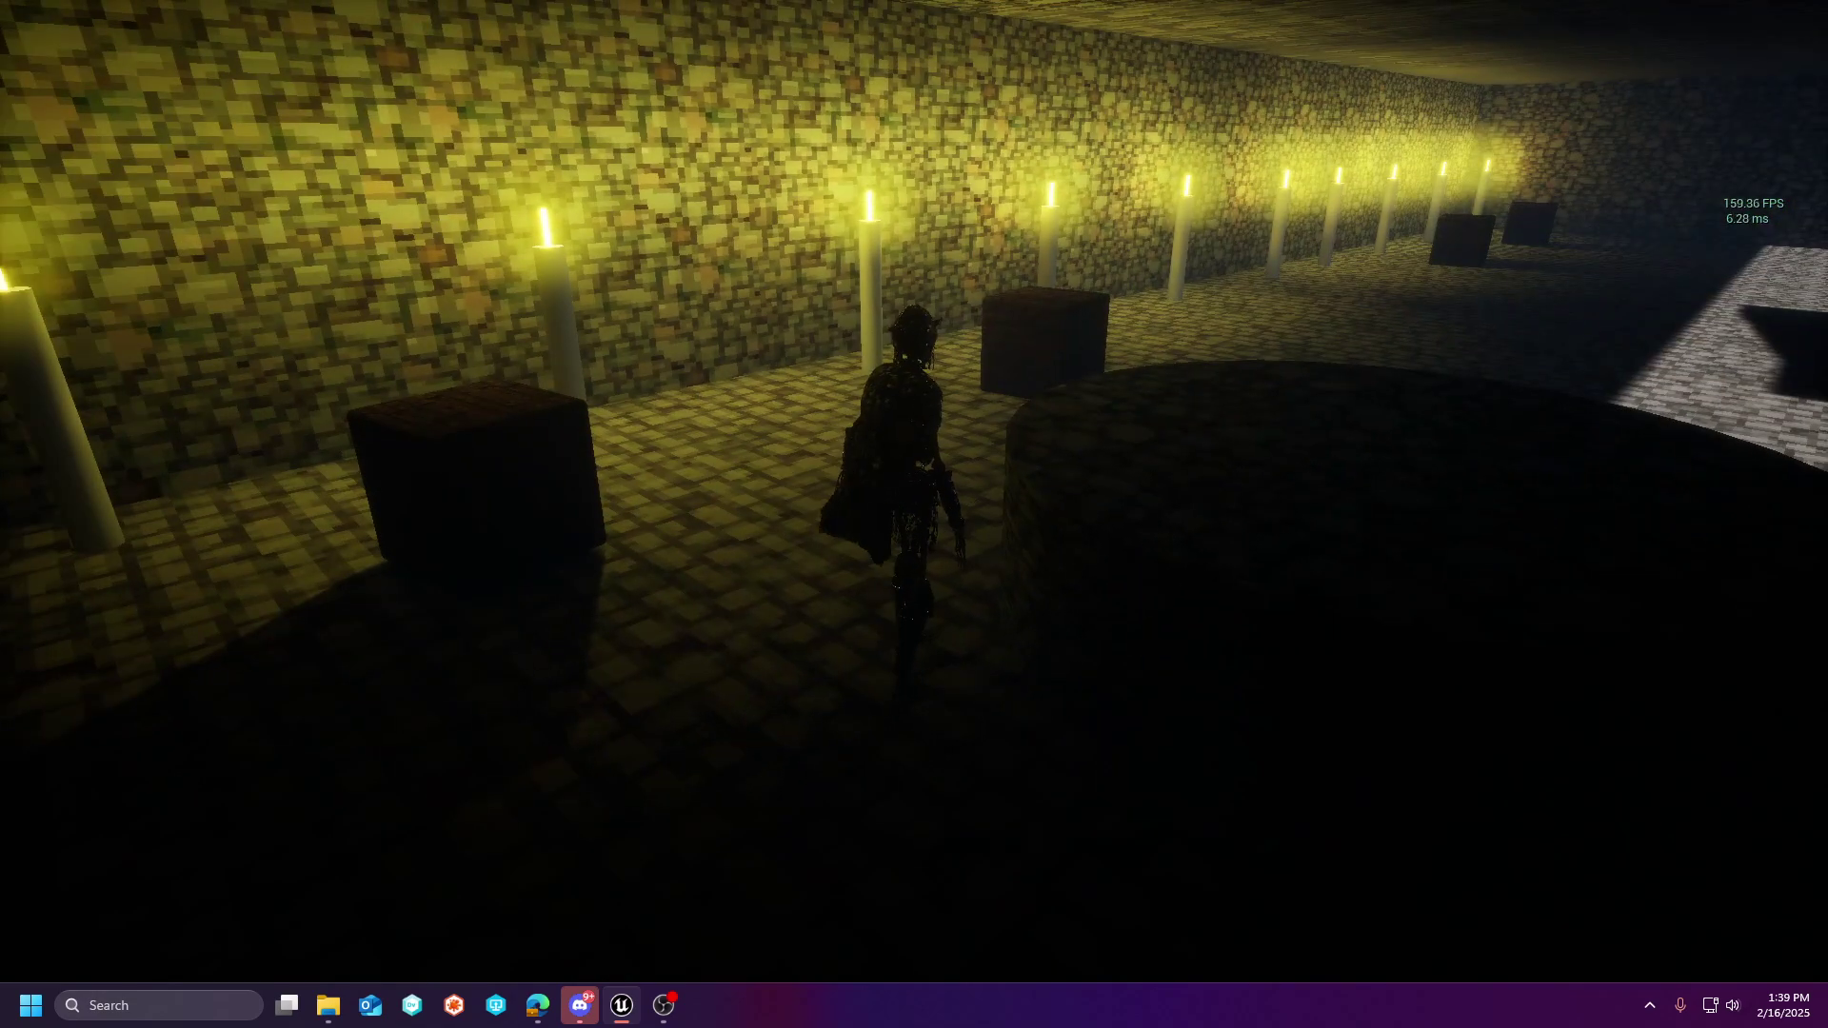
pyautogui.press('d')
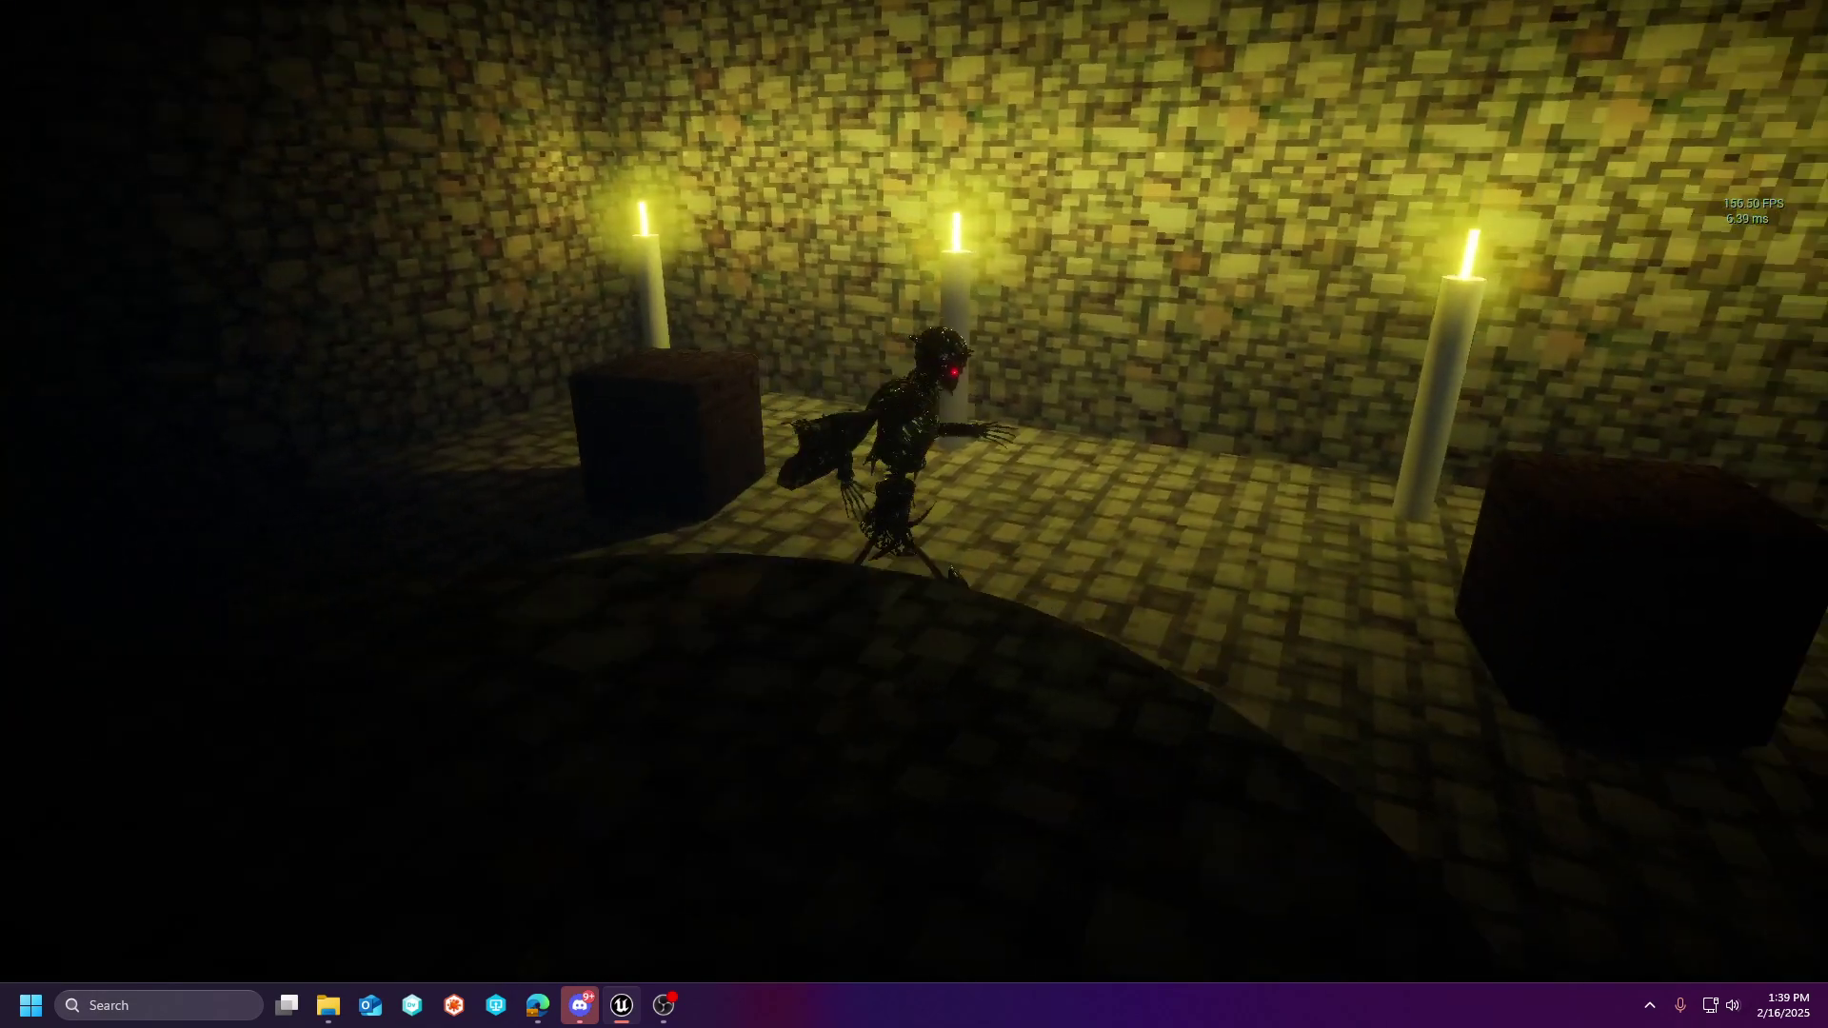
pyautogui.press('s')
pyautogui.press('d')
pyautogui.press('w')
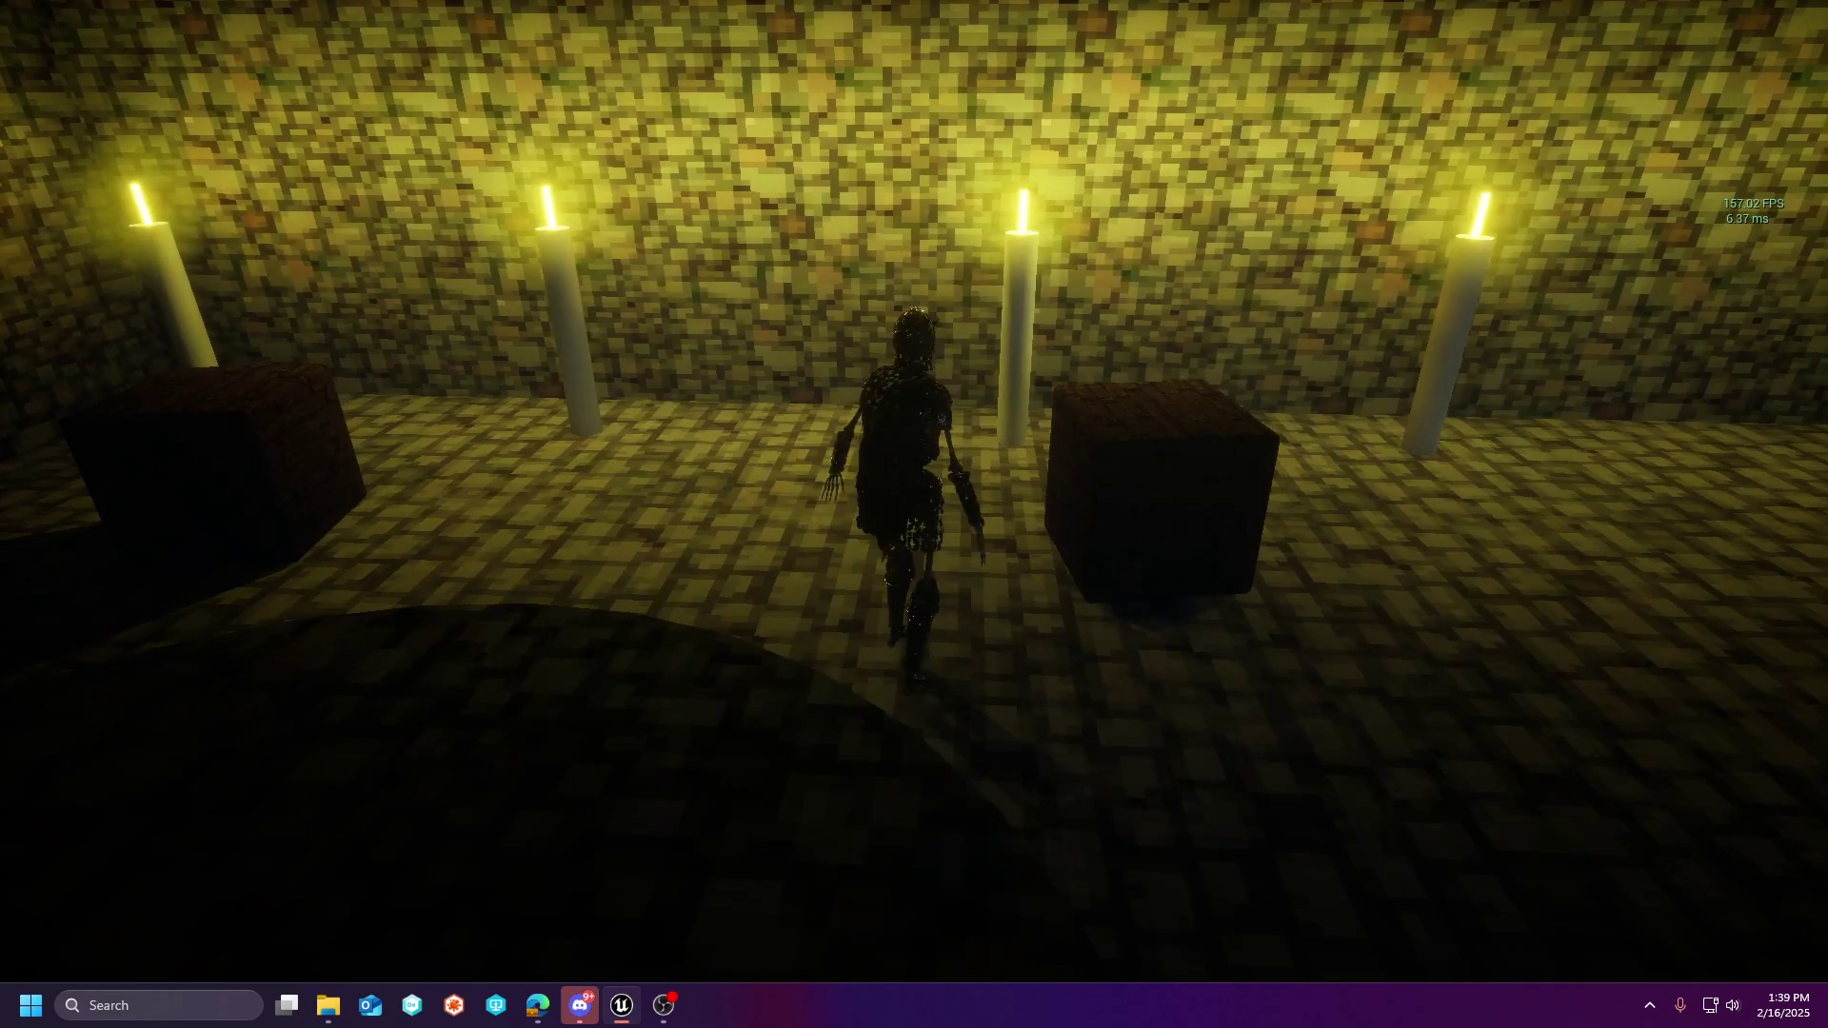
# - Check the character's shadow beside the corner crate and platform edge, and end the full-screen play-test
pyautogui.press('s')
pyautogui.press('a')
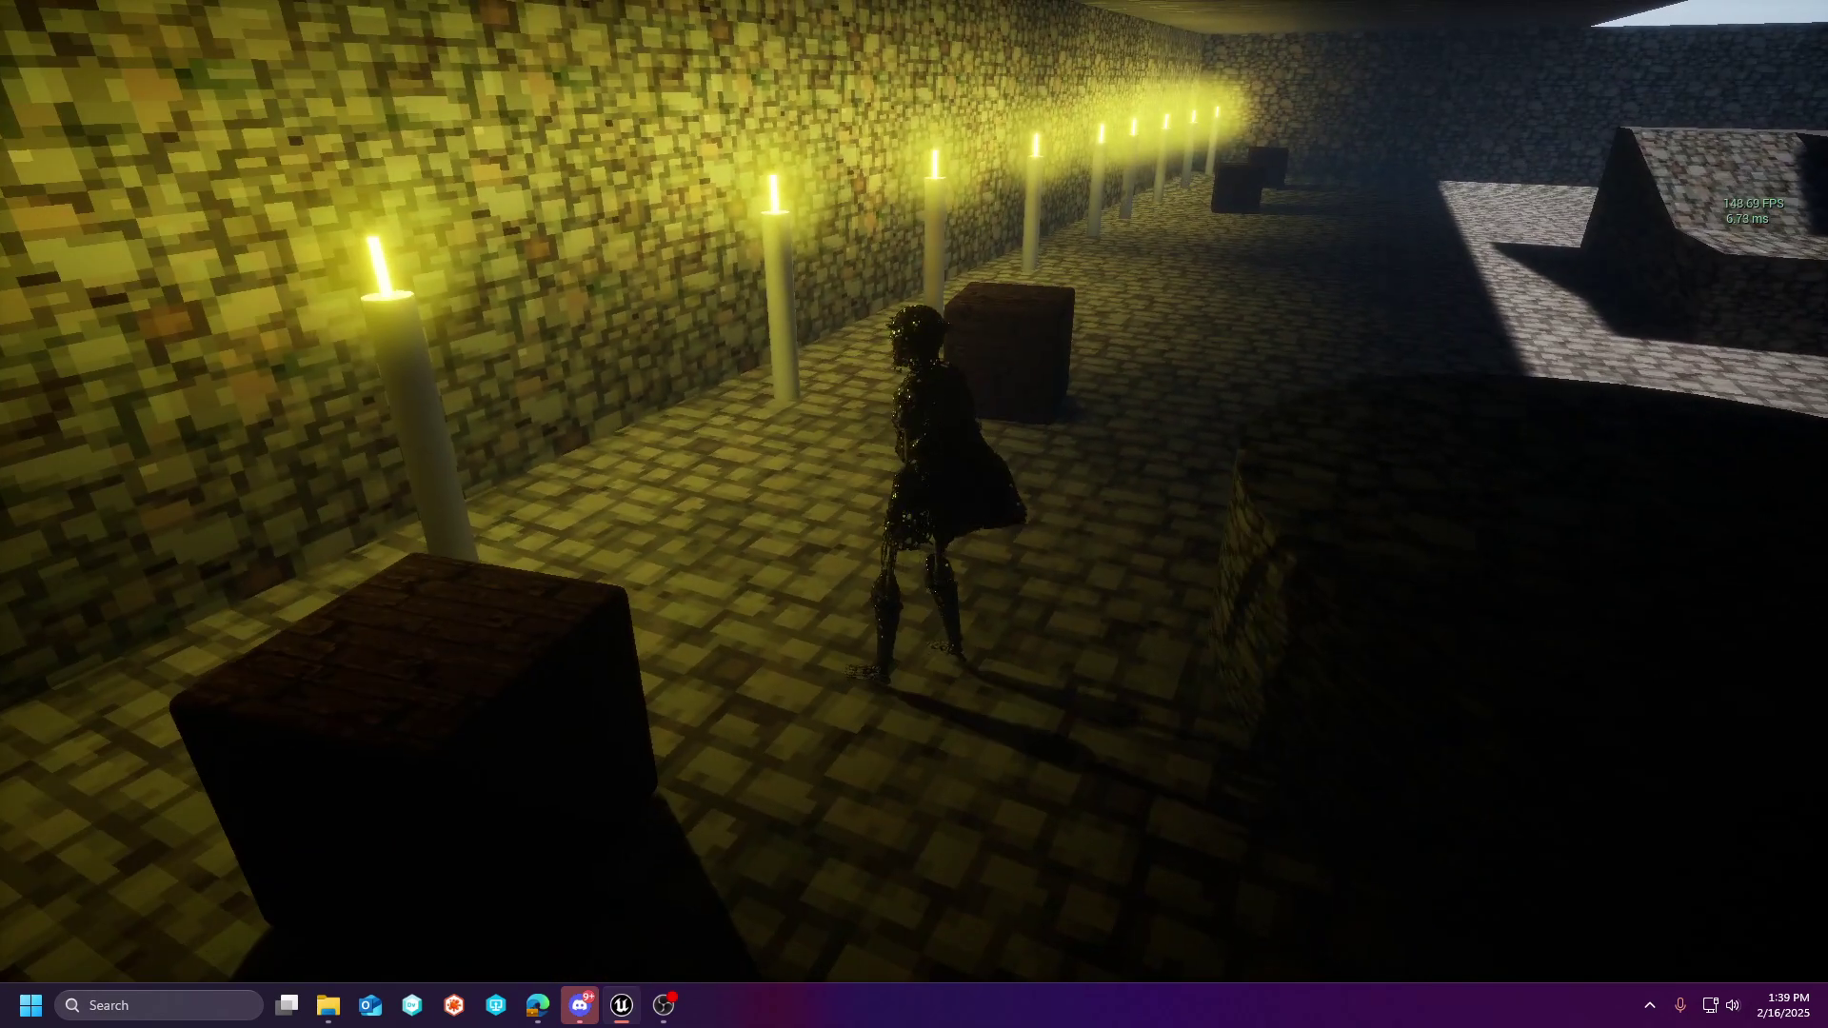
pyautogui.press('w')
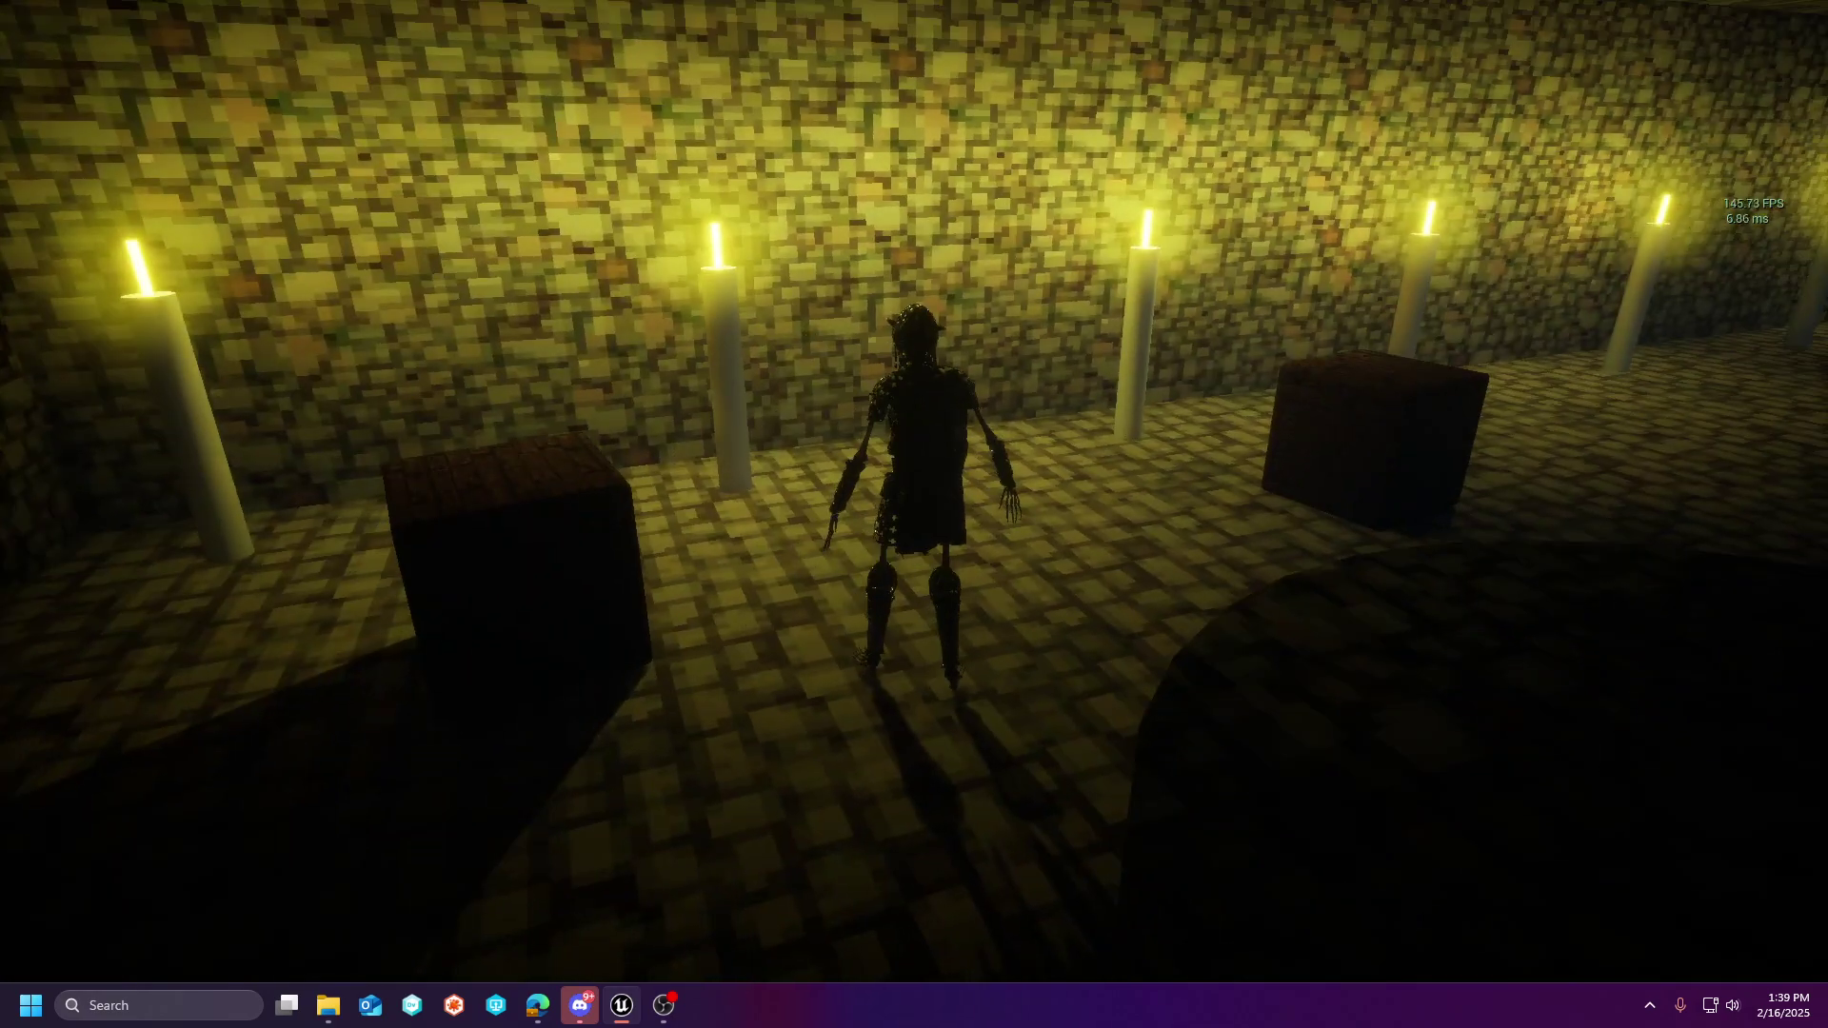
pyautogui.press('s')
pyautogui.press('w')
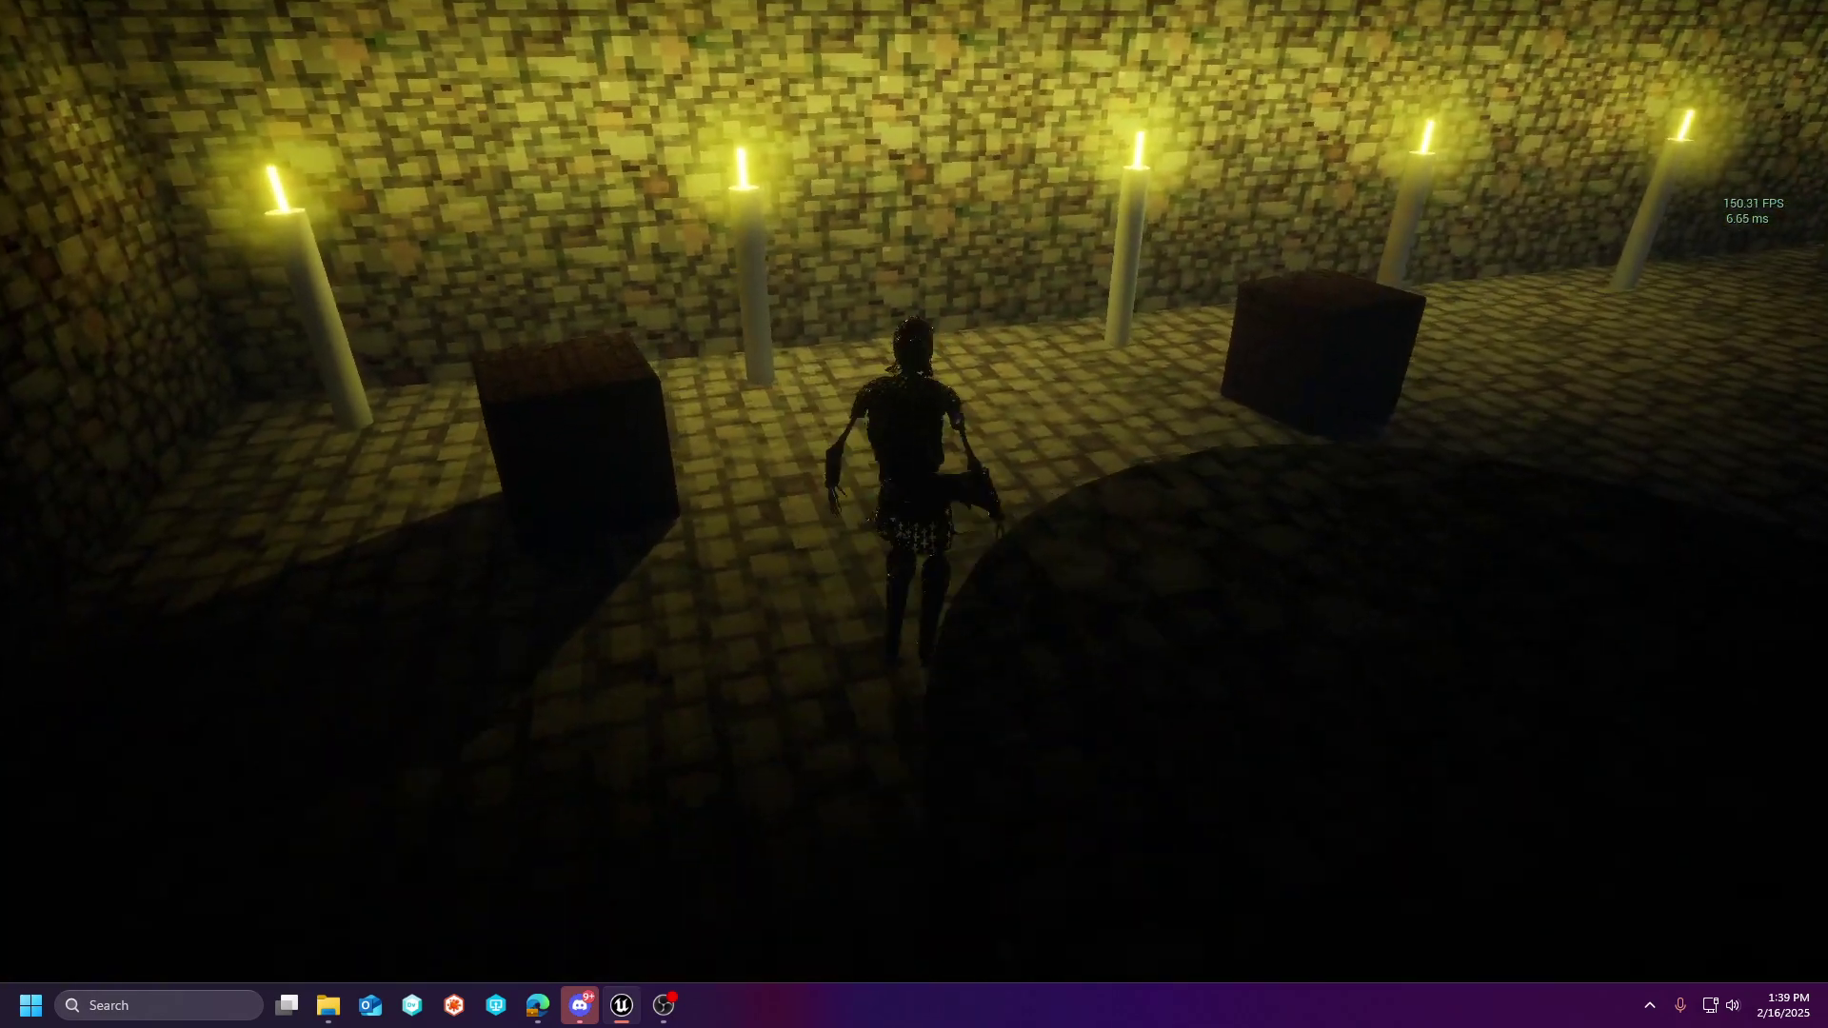
pyautogui.press('Escape')
# - Try moving a fake bloom billboard along the wall away from its candle, and undo the move
pyautogui.moveTo(1144, 444); pyautogui.dragTo(1128, 371, button='right')
pyautogui.press('s')
pyautogui.click(934, 441)
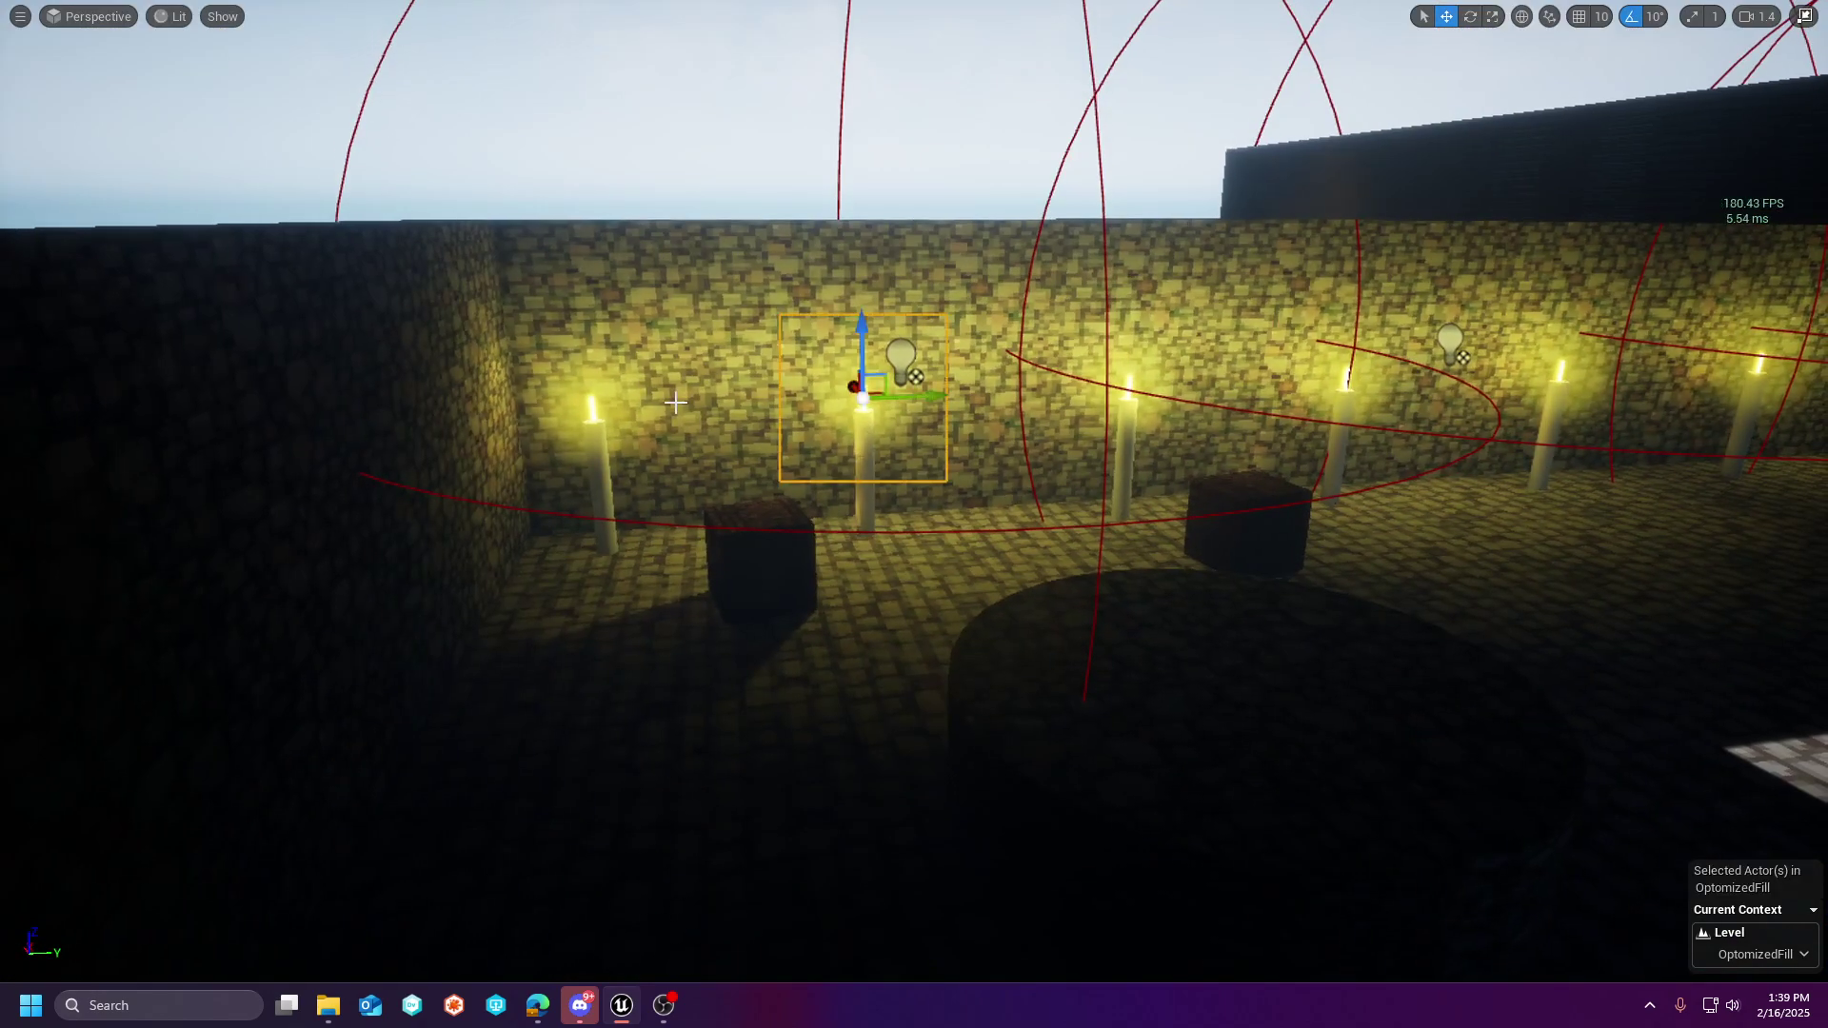
pyautogui.moveTo(862, 396); pyautogui.dragTo(731, 400)
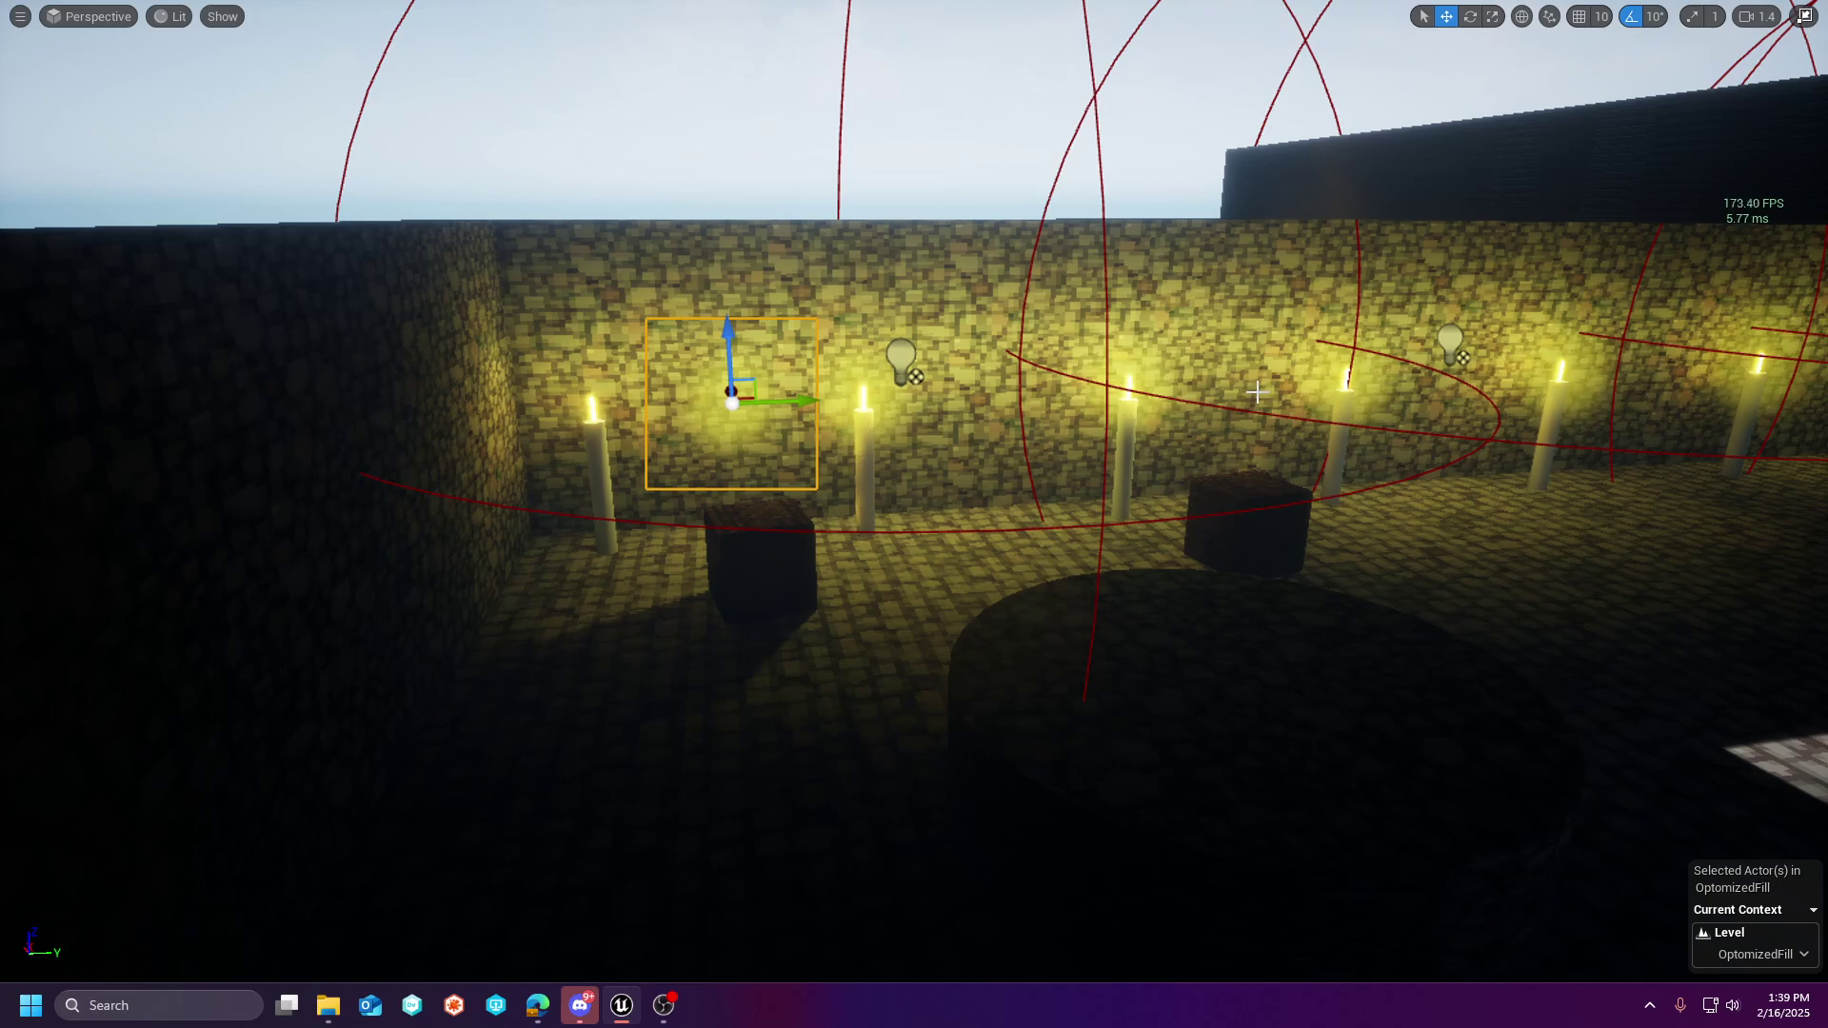
pyautogui.hotkey('ctrl', 'z')
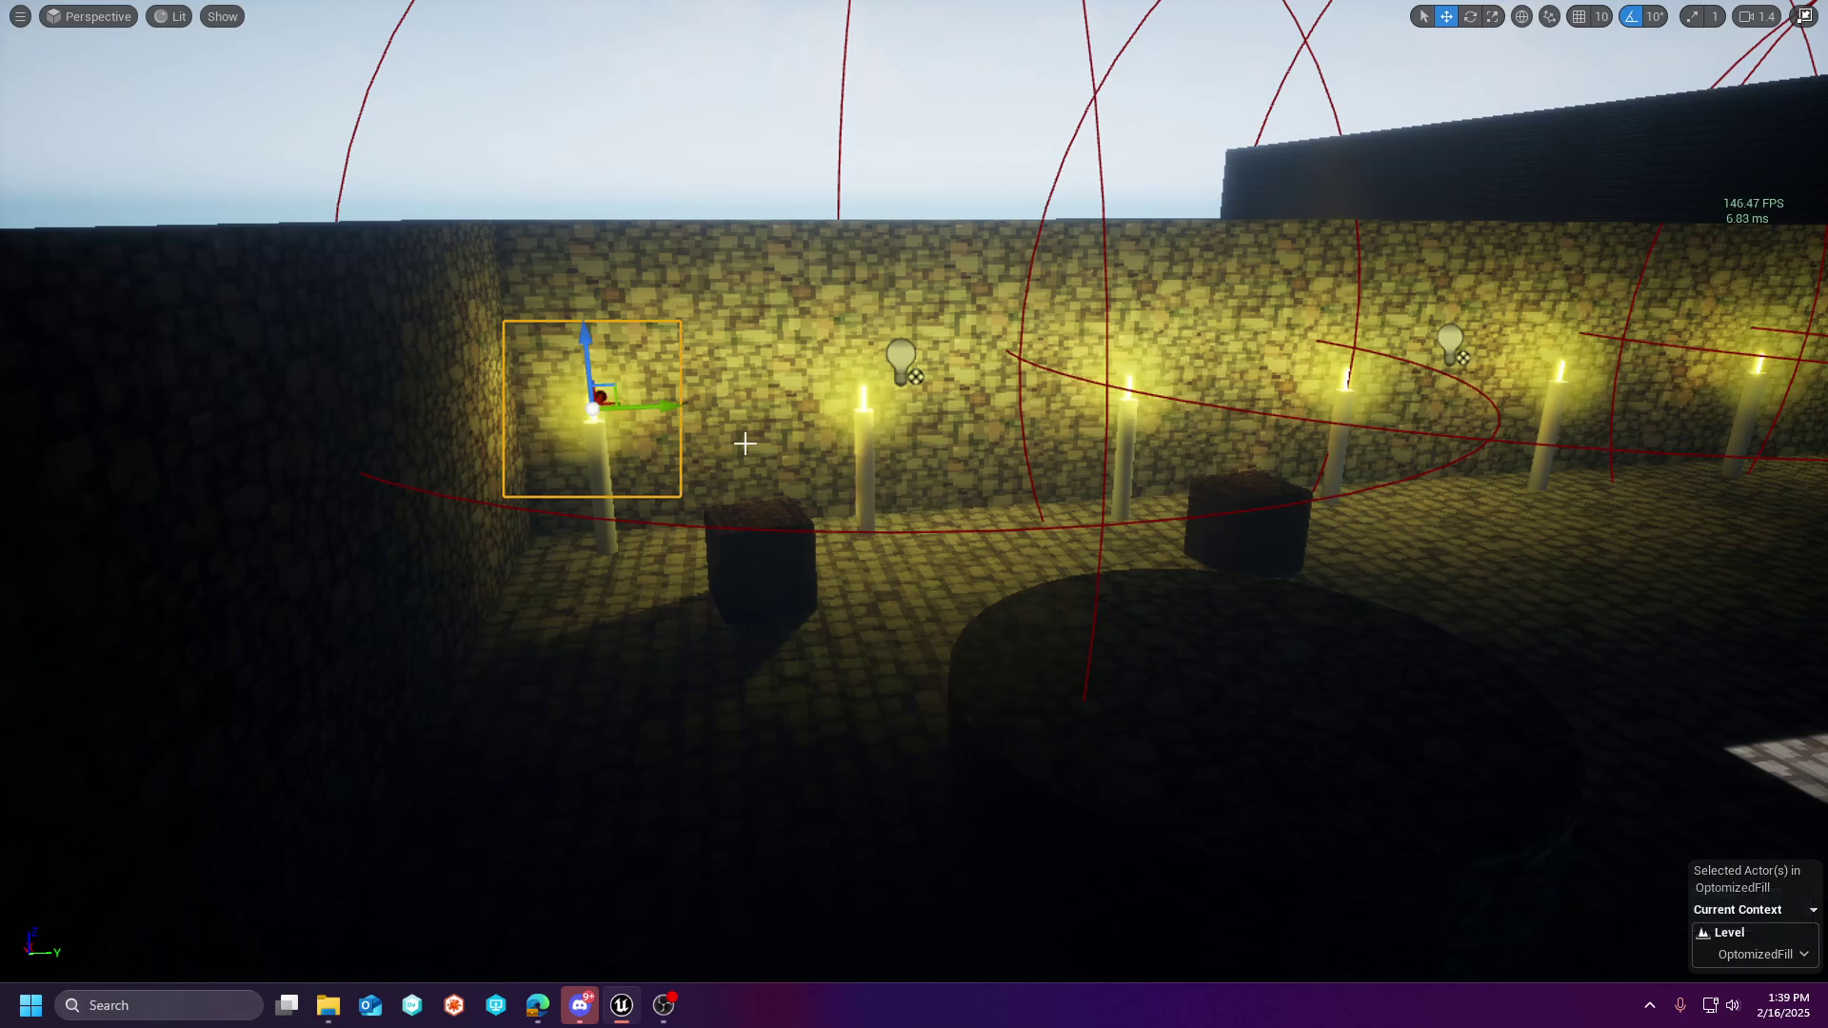
# - Examine the row of fill lights and candles along the wall from above and under the roof, with nothing selected
pyautogui.moveTo(873, 466); pyautogui.dragTo(1028, 453, button='right')
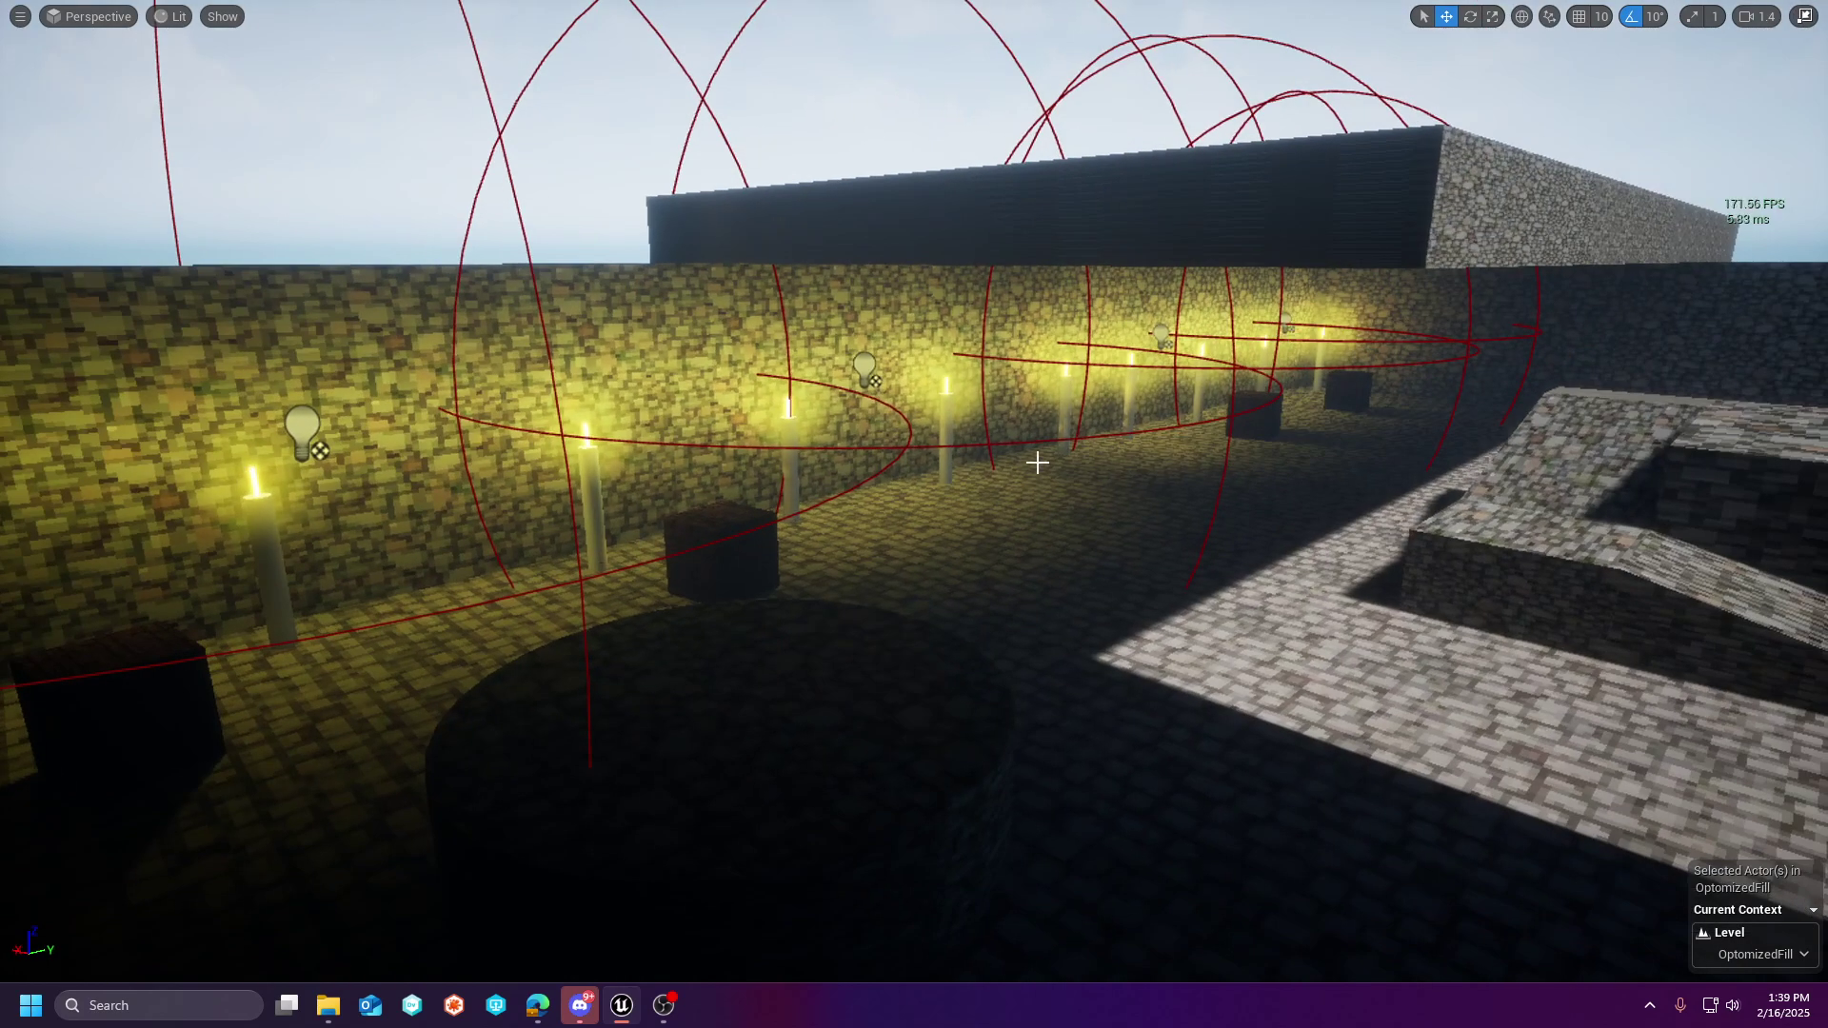
pyautogui.moveTo(1054, 471); pyautogui.dragTo(800, 422, button='right')
pyautogui.press('w')
pyautogui.press('Escape')
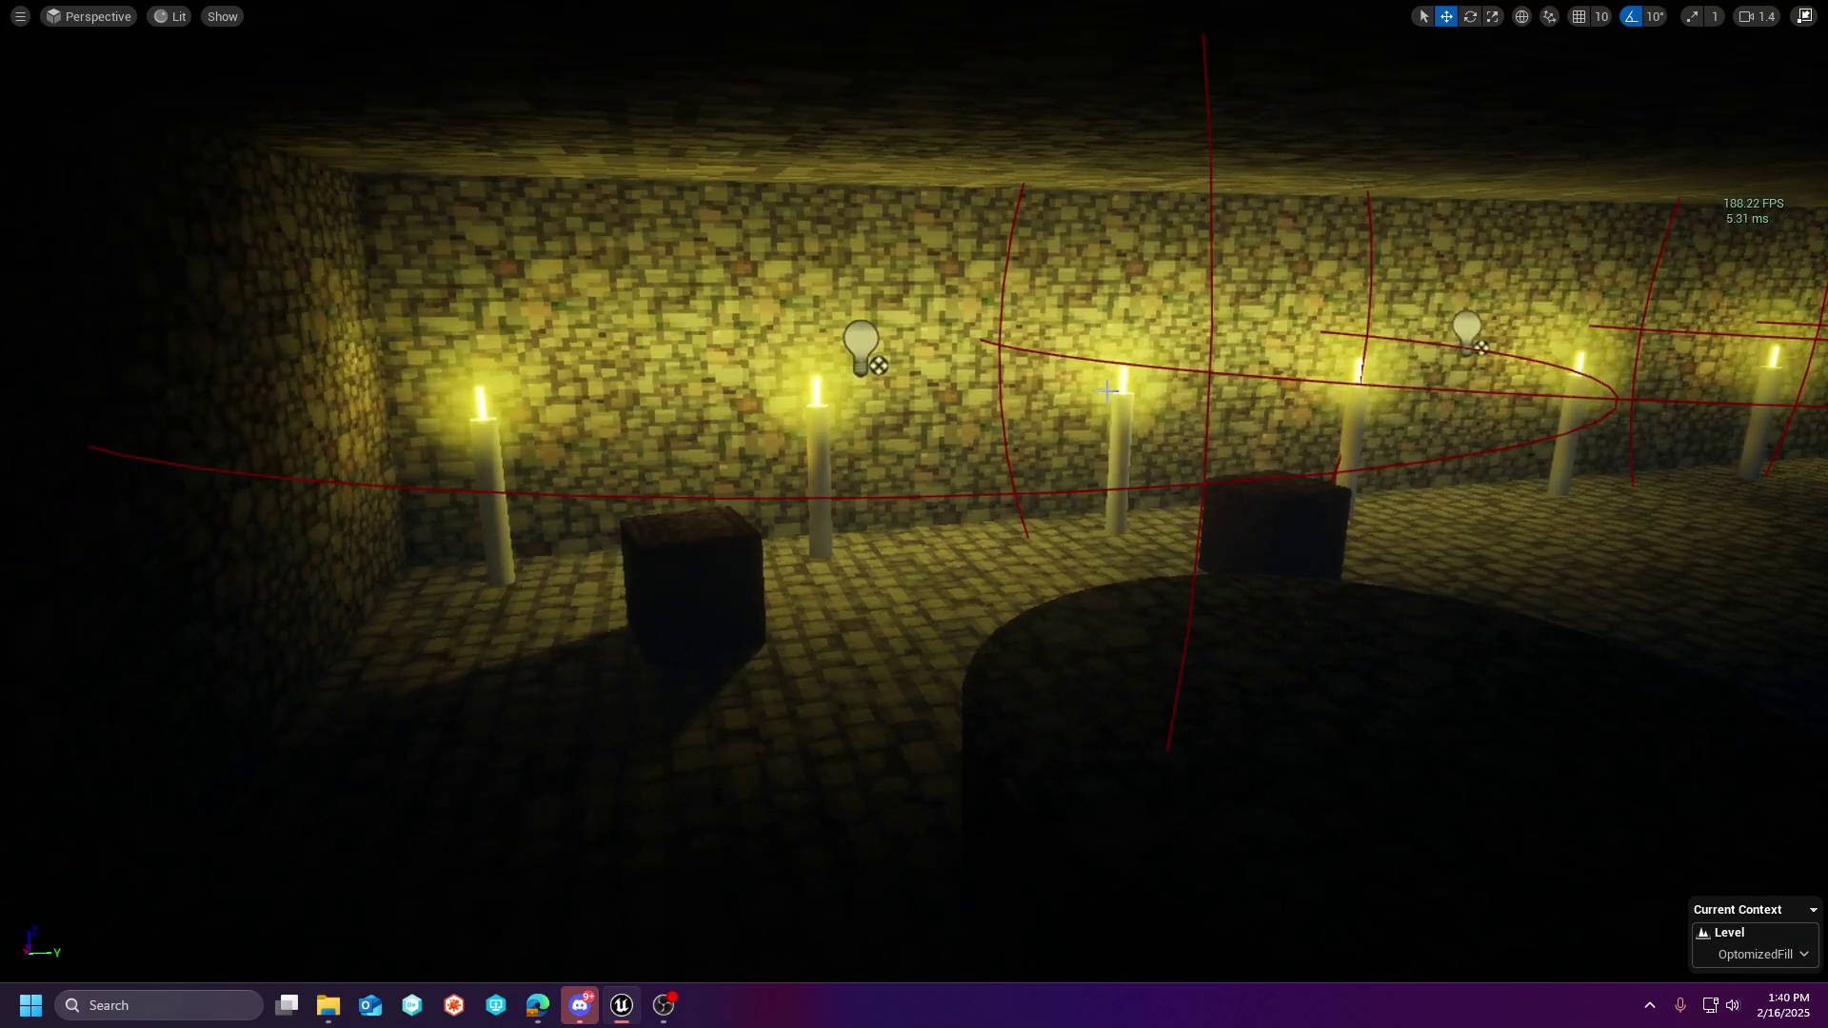
pyautogui.moveTo(670, 422); pyautogui.dragTo(615, 388, button='right')
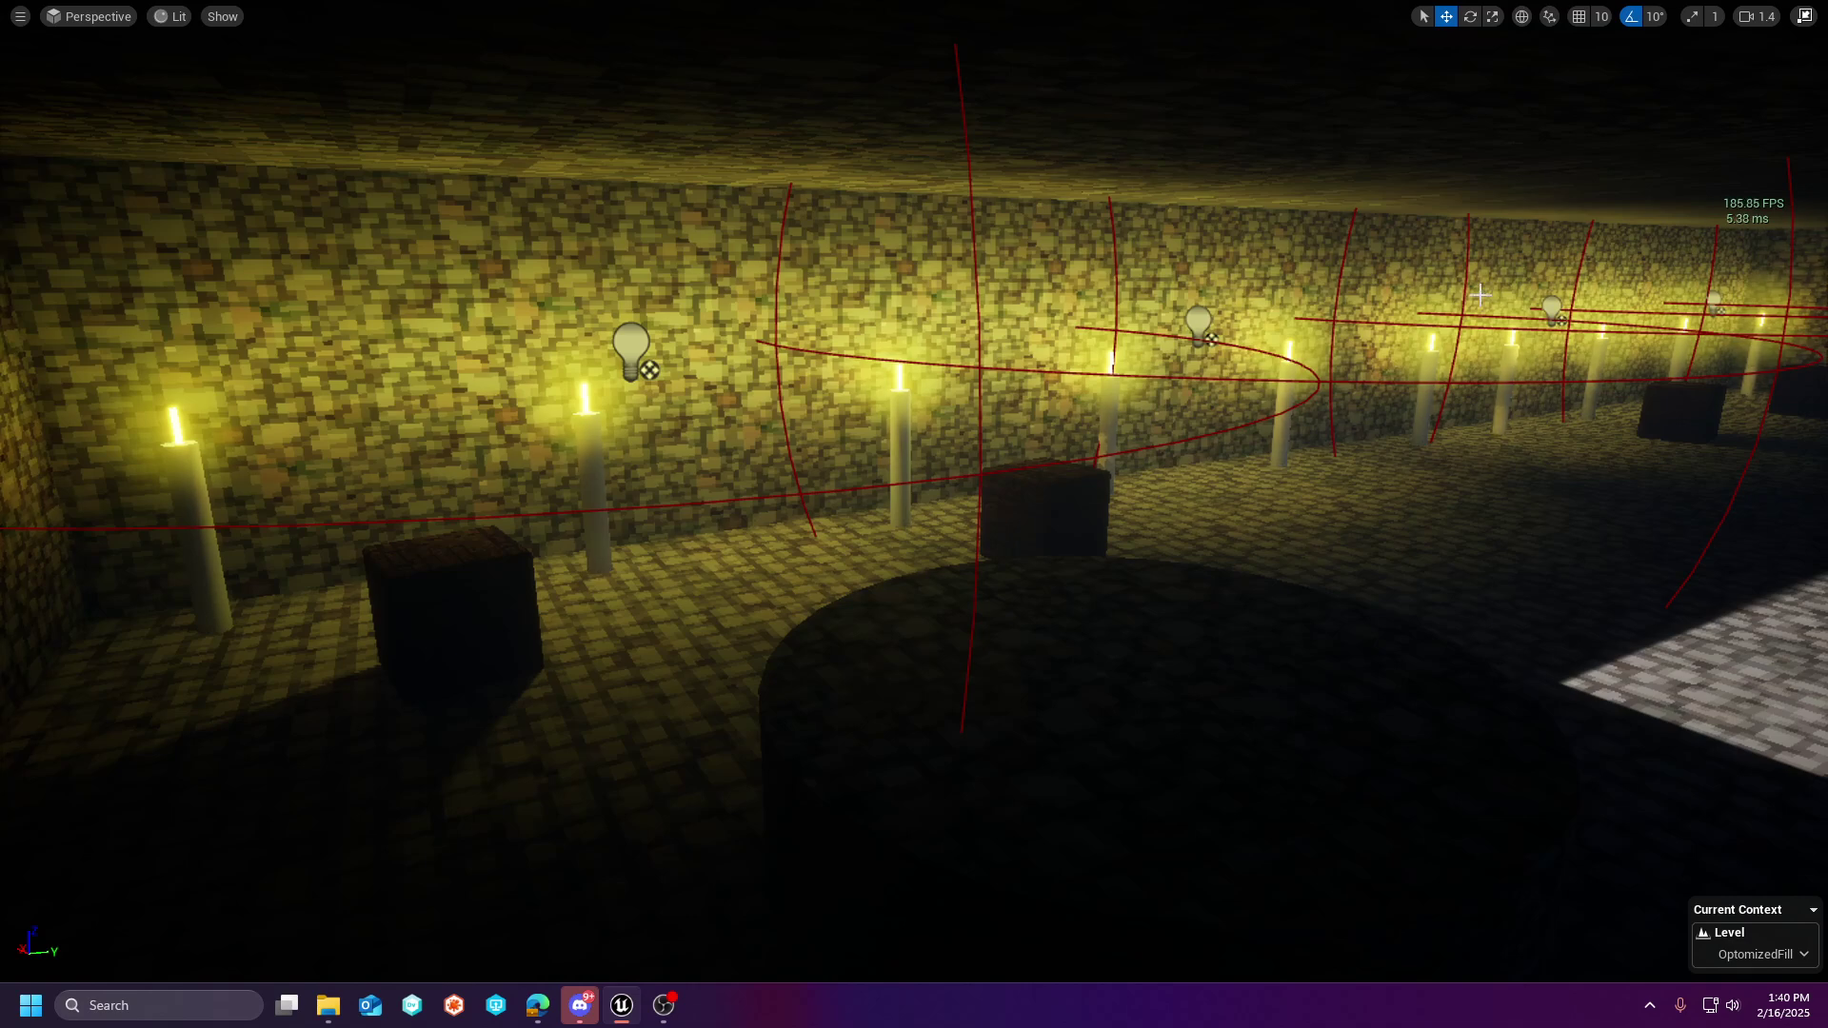
# - Restore the full editor layout, open the M_FakeBloom material from the Materials folder and enlarge its graph area to show every node
pyautogui.press('F11')
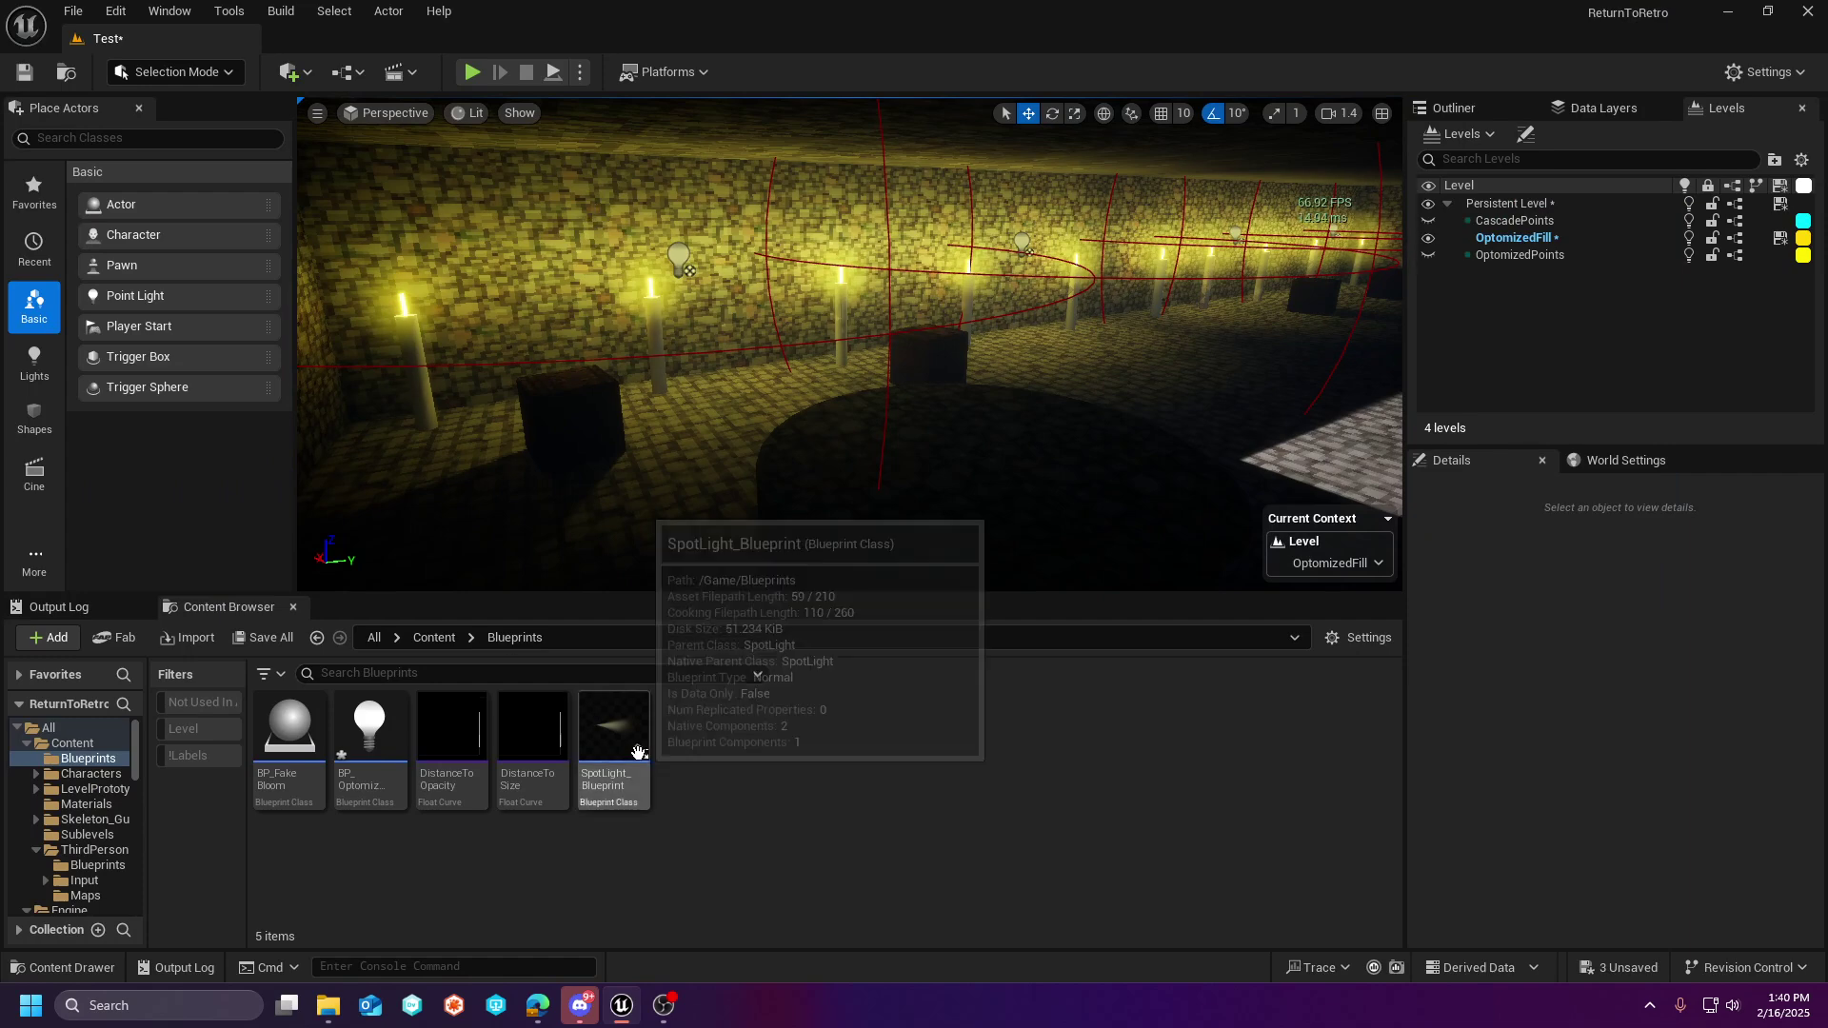
pyautogui.click(85, 805)
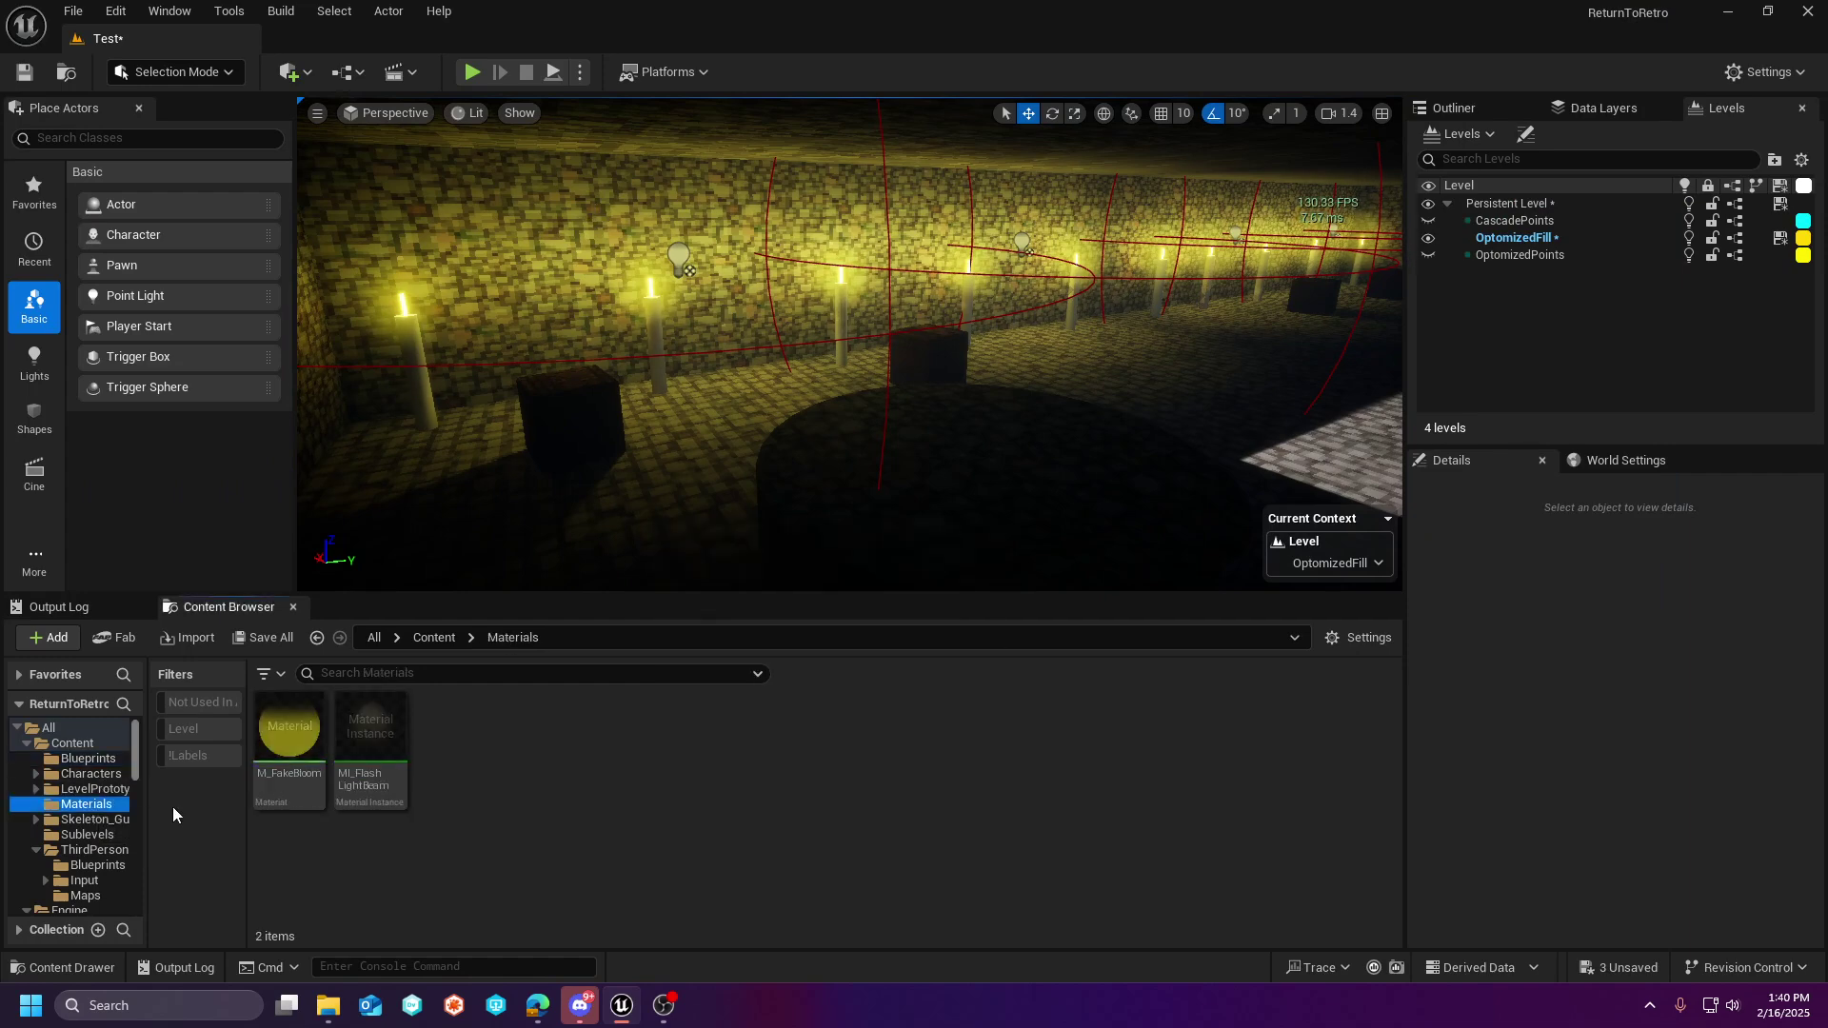
pyautogui.doubleClick(285, 735)
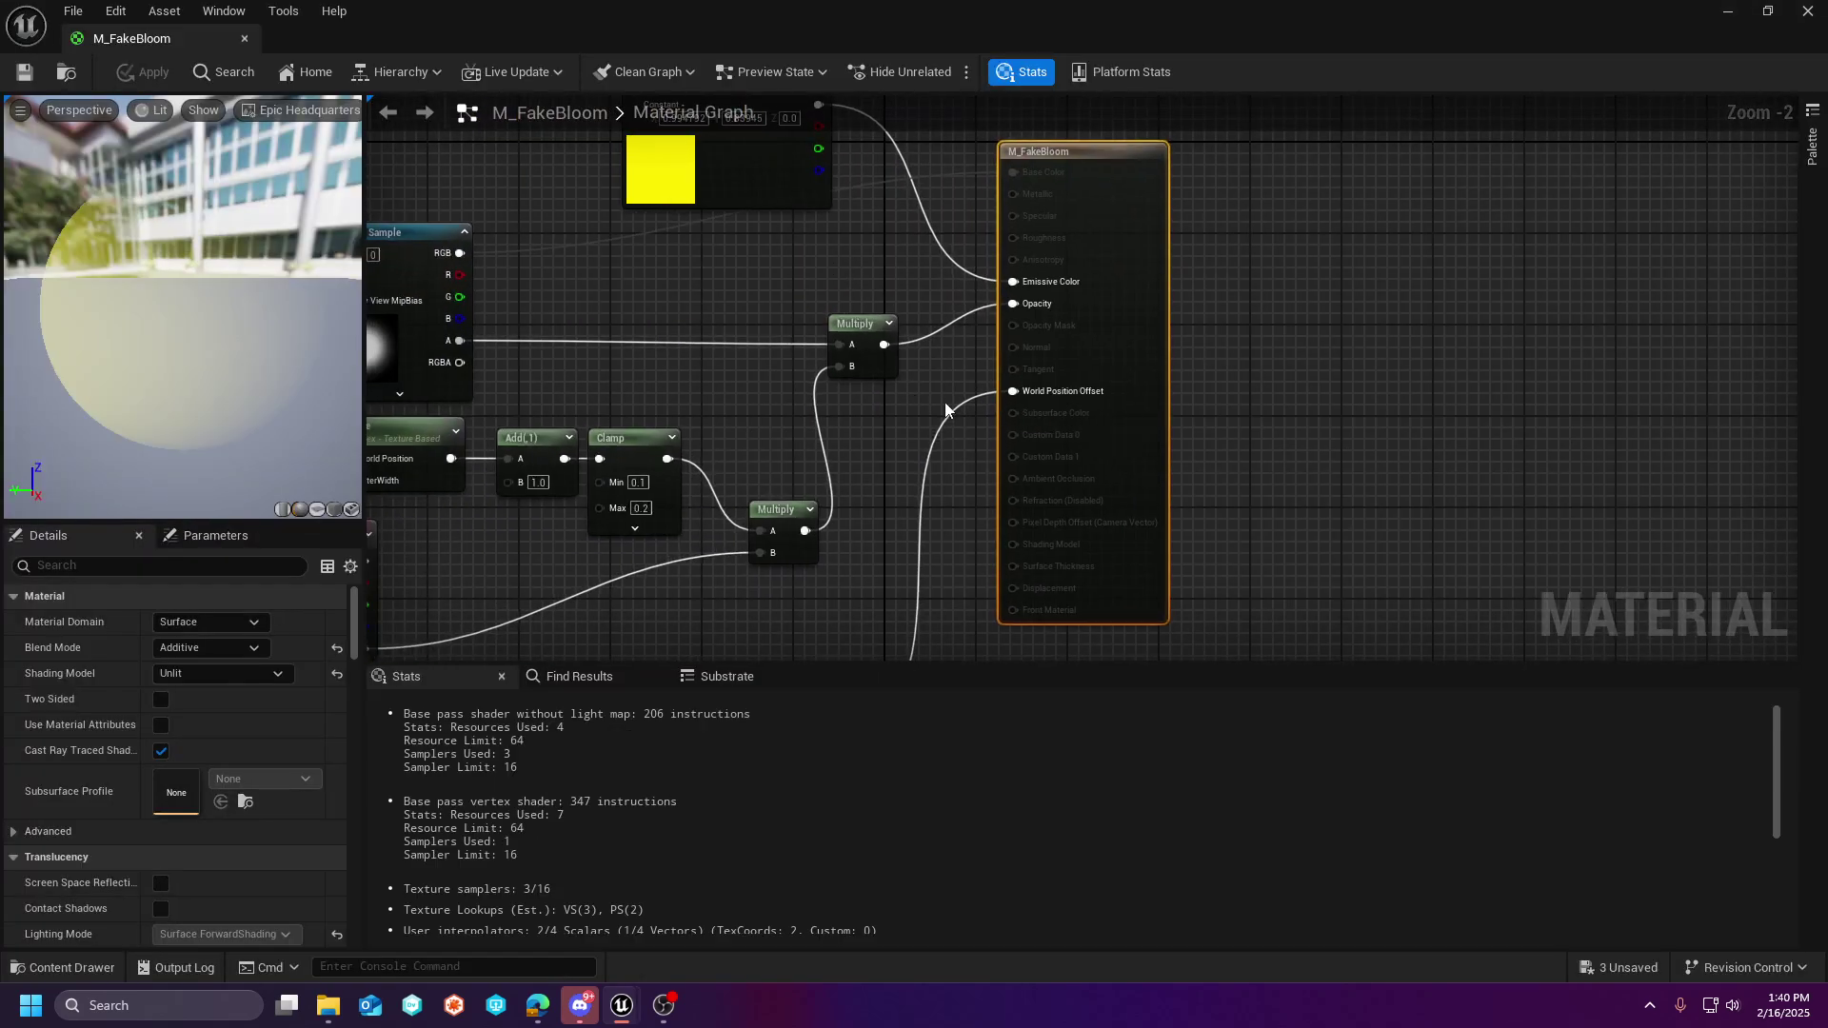
pyautogui.moveTo(1176, 663); pyautogui.dragTo(1173, 793)
pyautogui.moveTo(1217, 610); pyautogui.dragTo(1285, 698, button='right')
pyautogui.scroll(-1, 1271, 624)
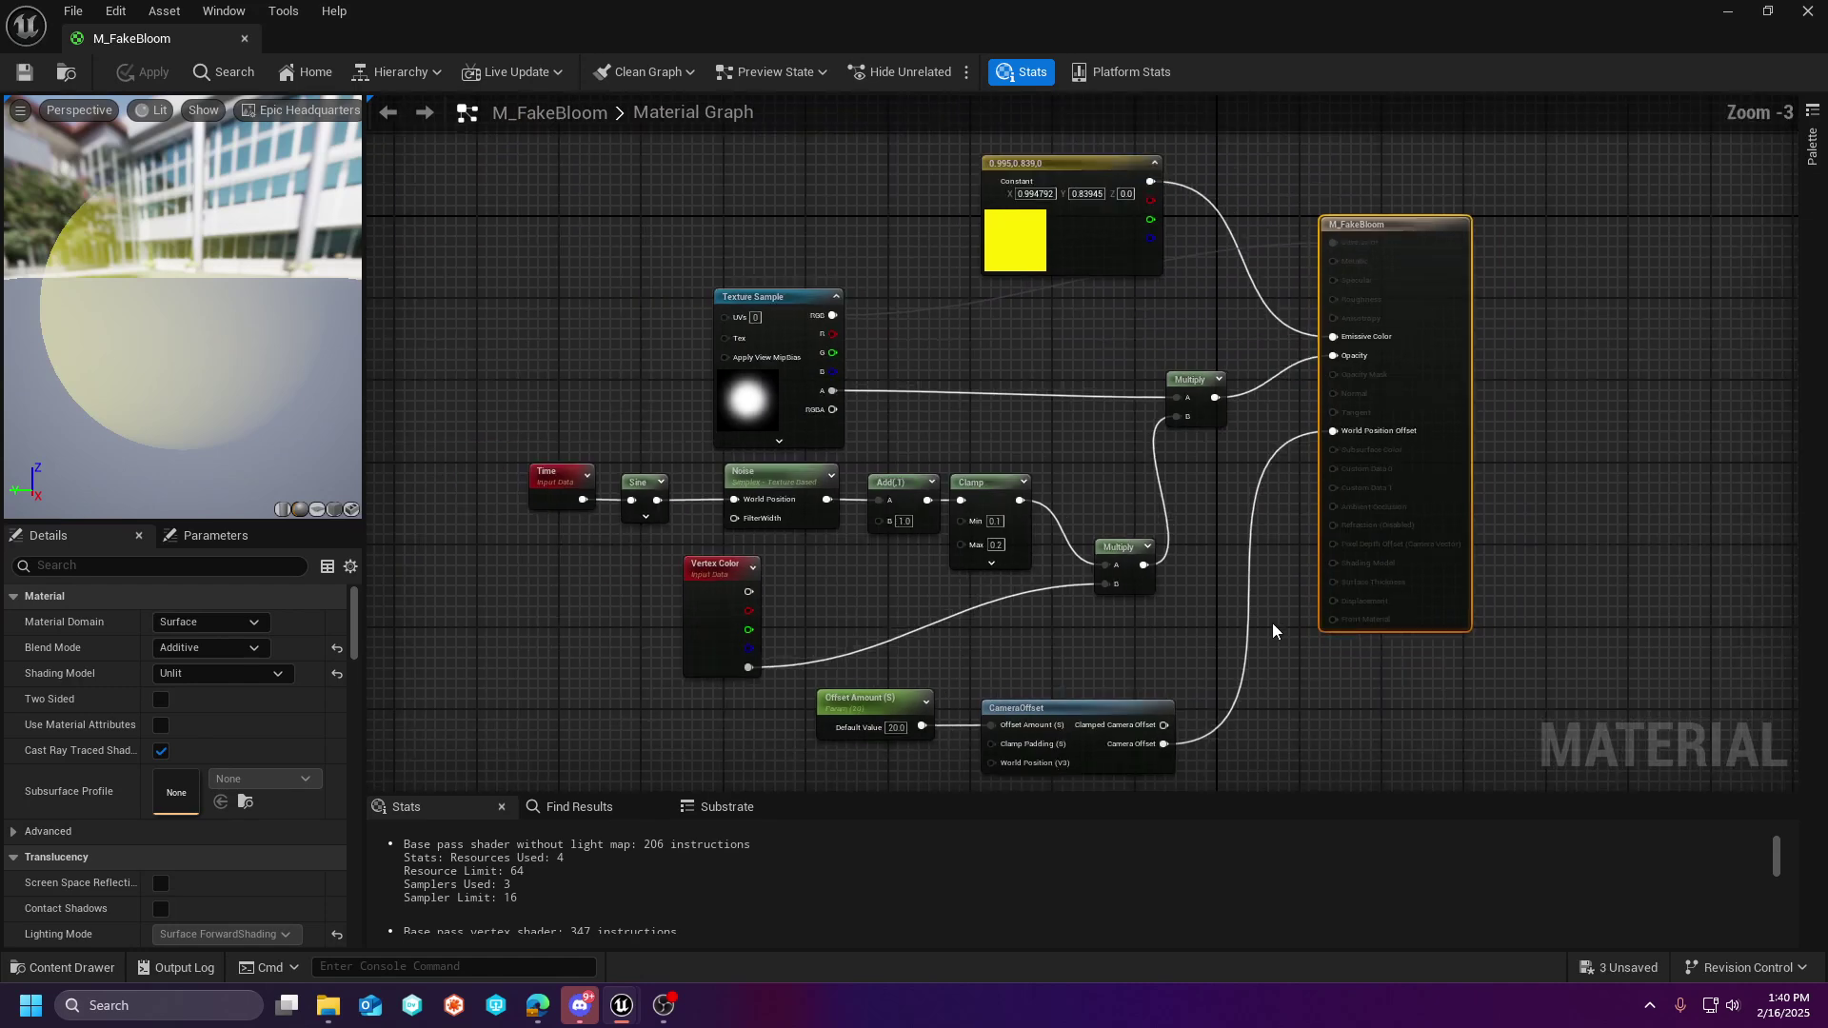
pyautogui.moveTo(1223, 592); pyautogui.dragTo(1200, 561, button='right')
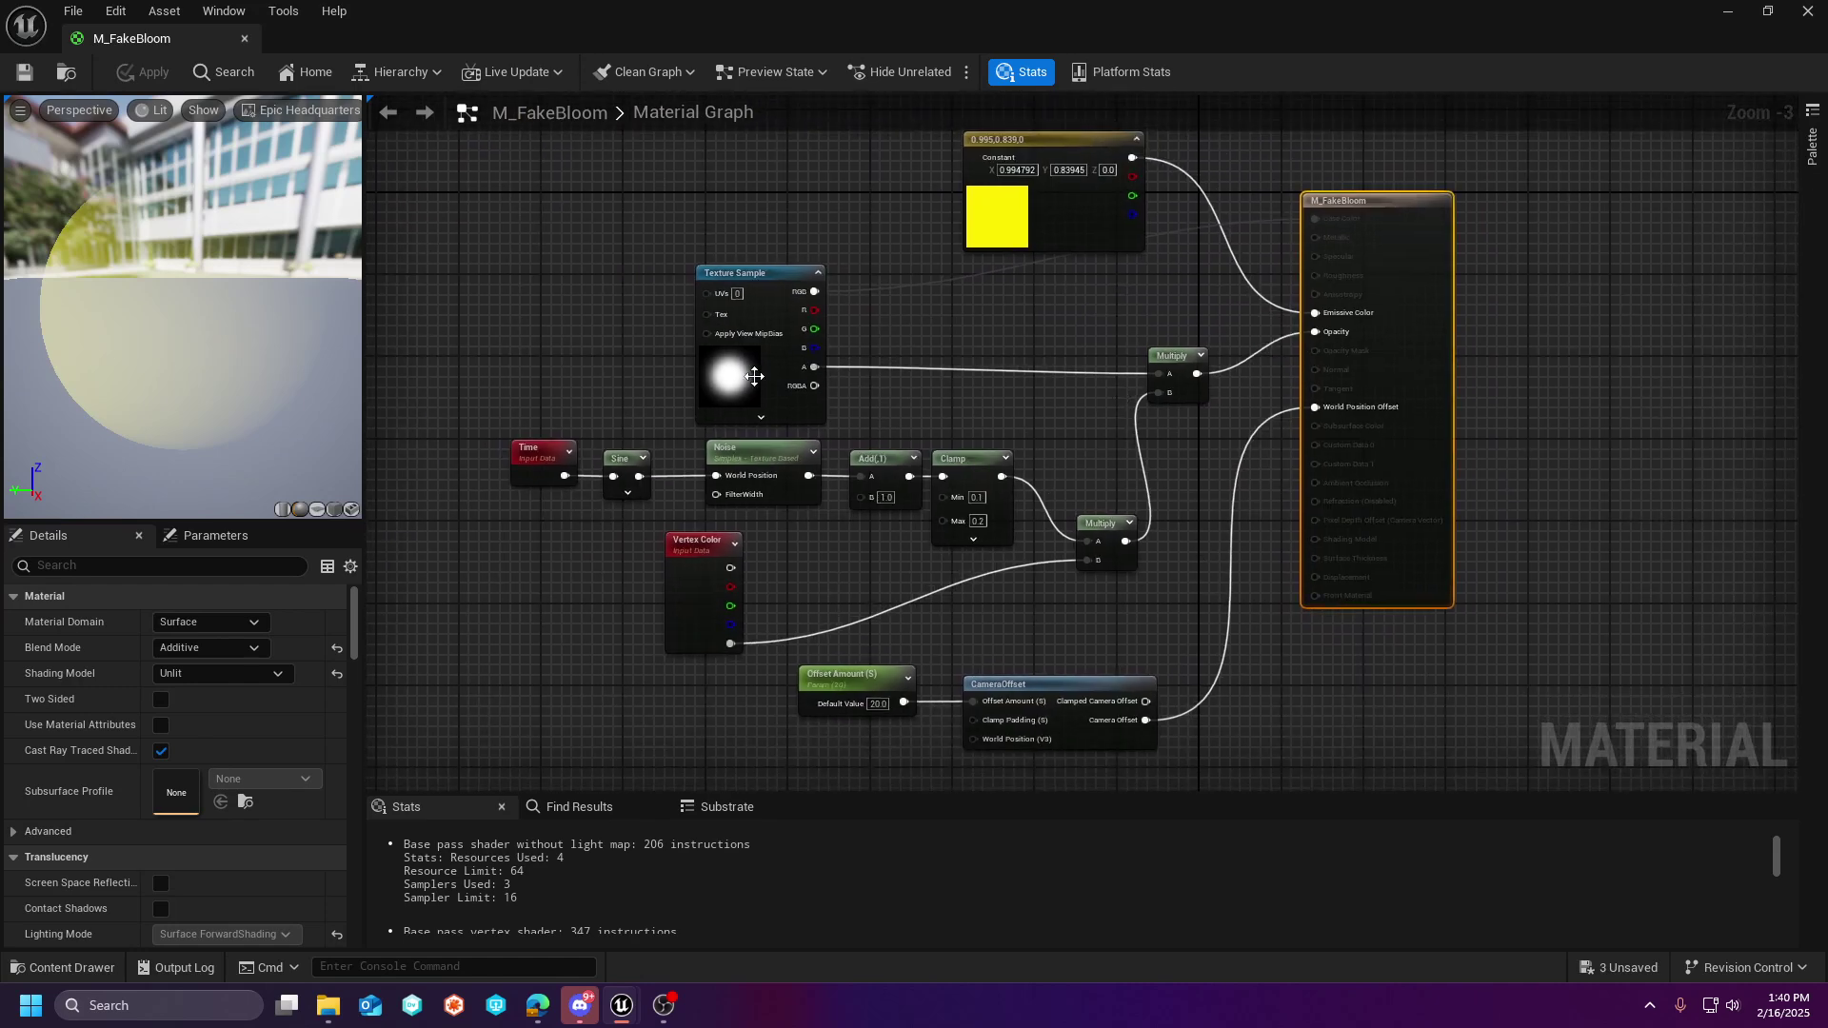
# - Inspect the Texture Sample node's light-beam falloff texture and dock the M_FakeBloom editor beside the Test level
pyautogui.click(743, 378)
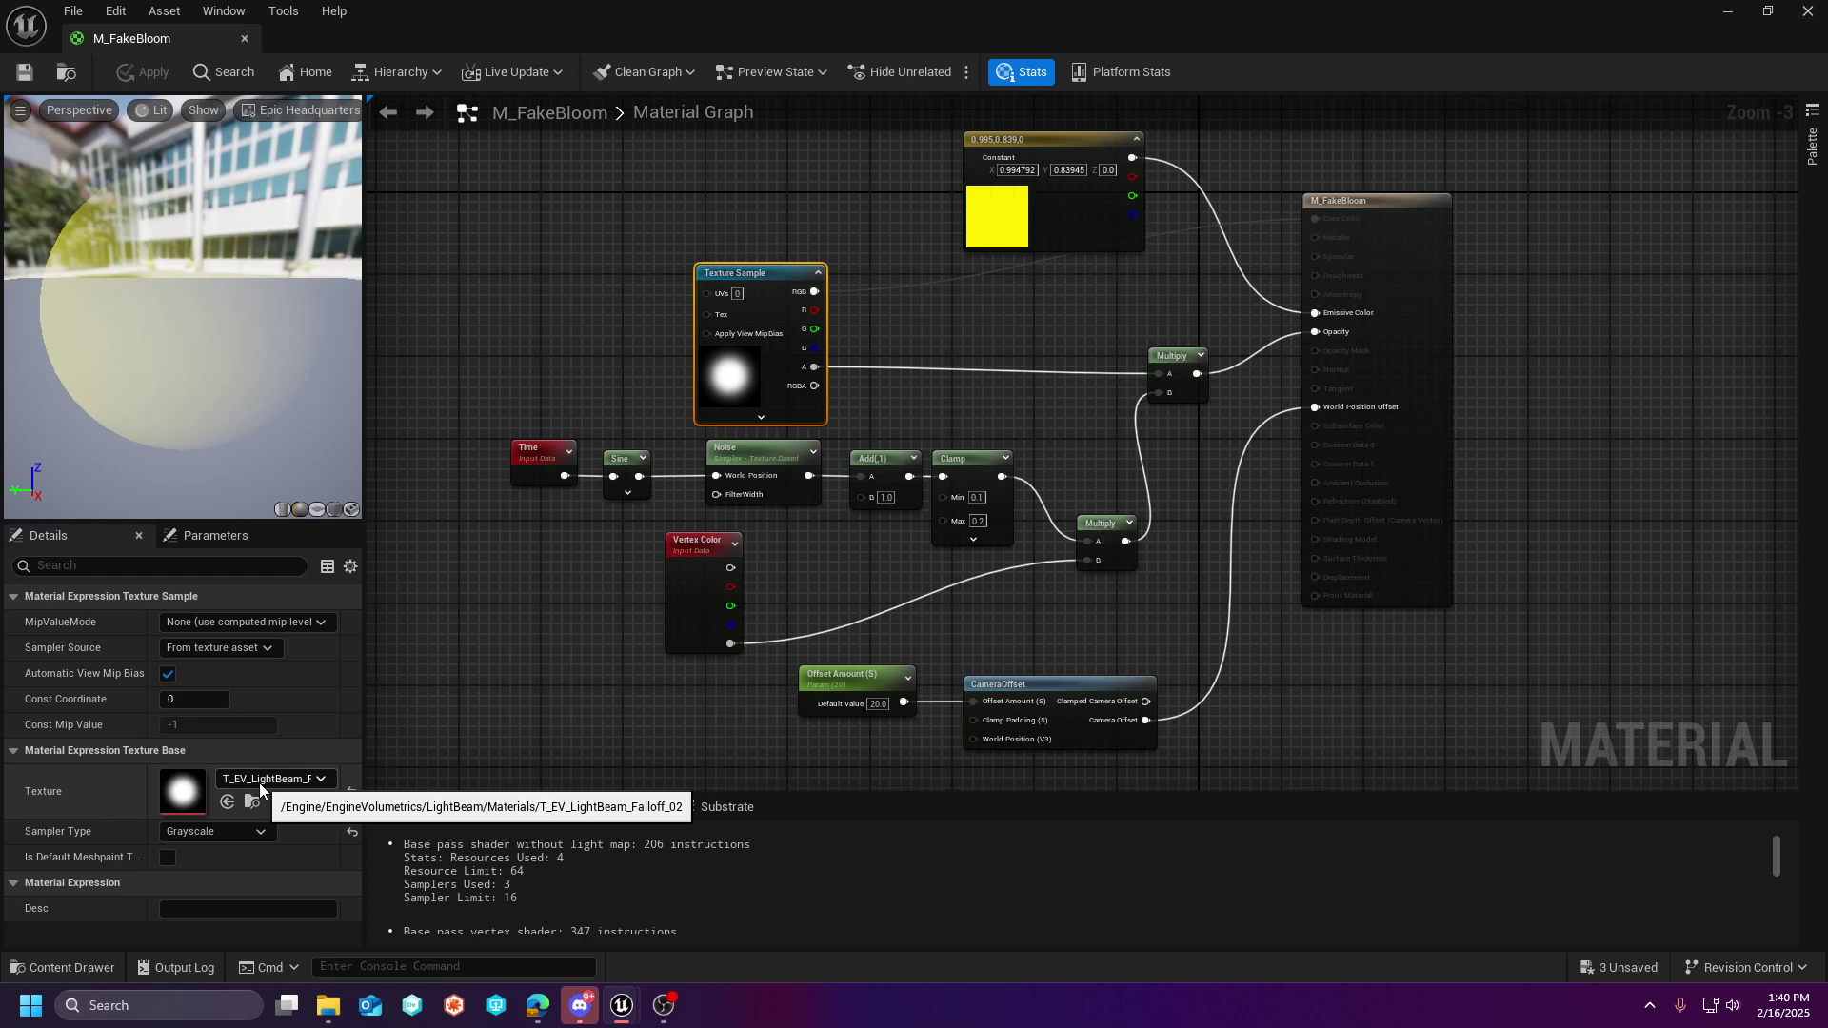
pyautogui.moveTo(184, 46); pyautogui.dragTo(397, 48)
pyautogui.click(217, 39)
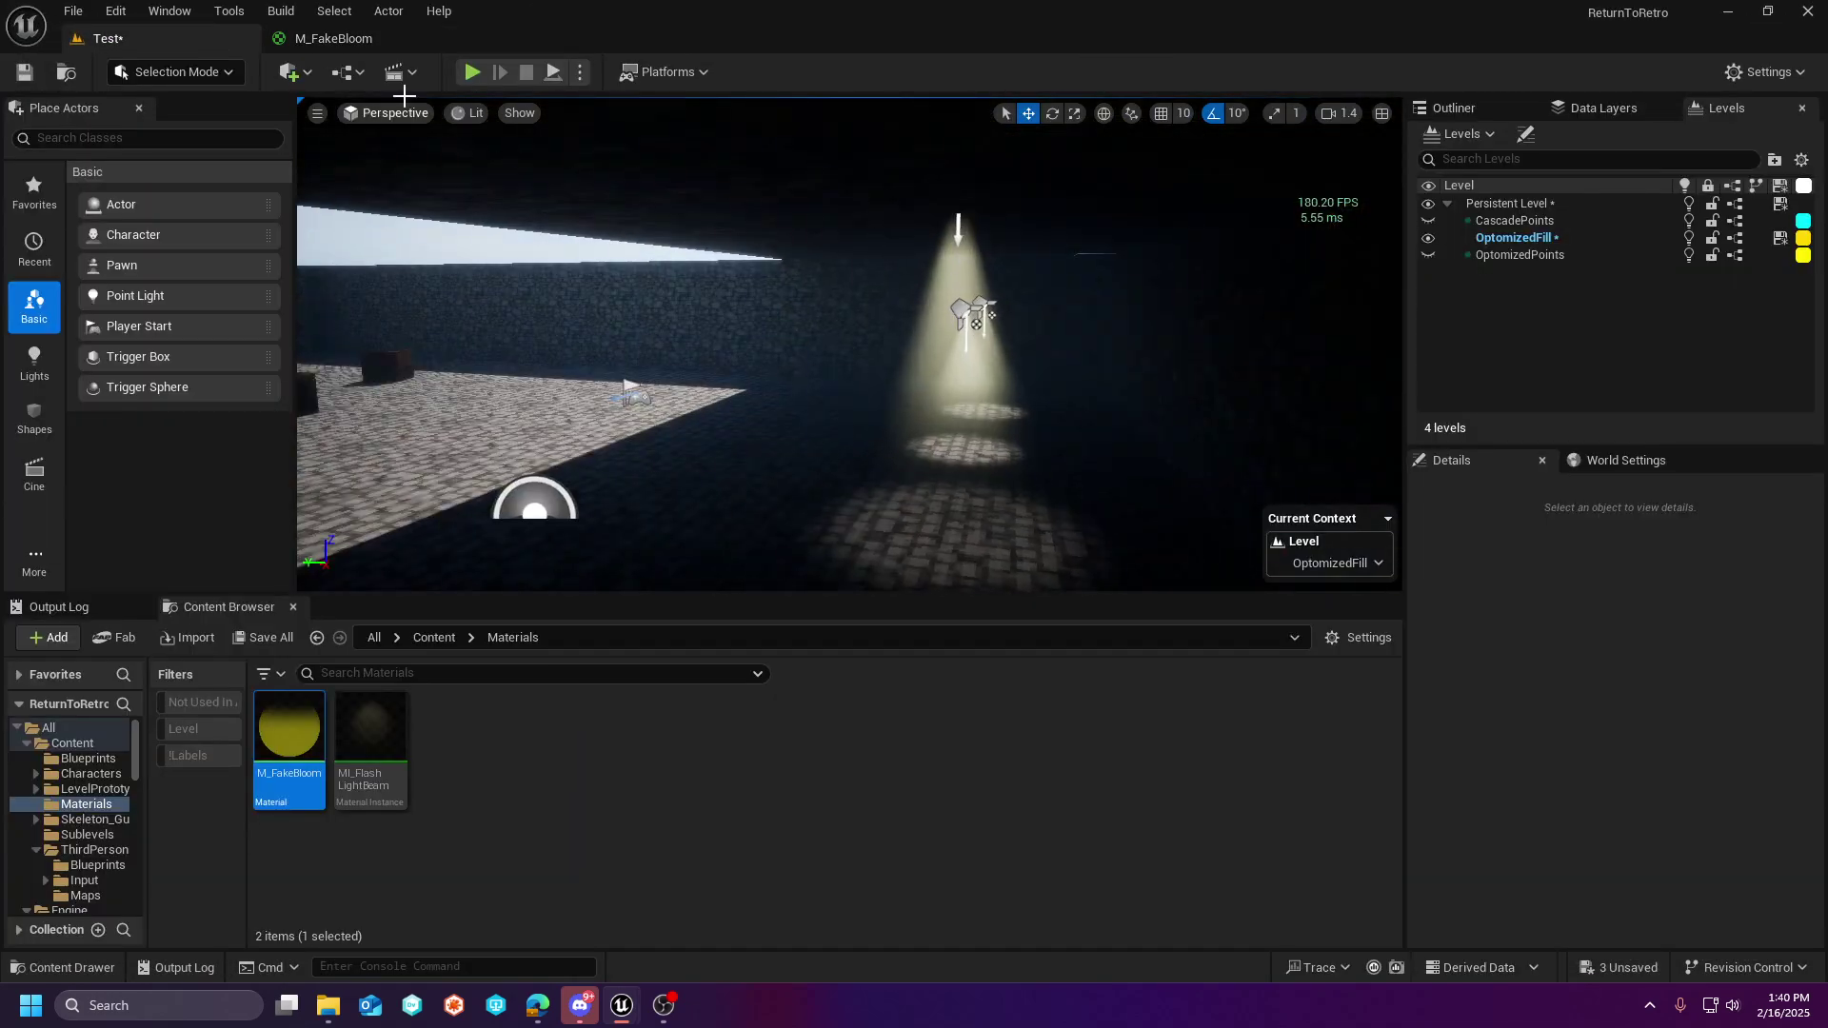
pyautogui.click(333, 38)
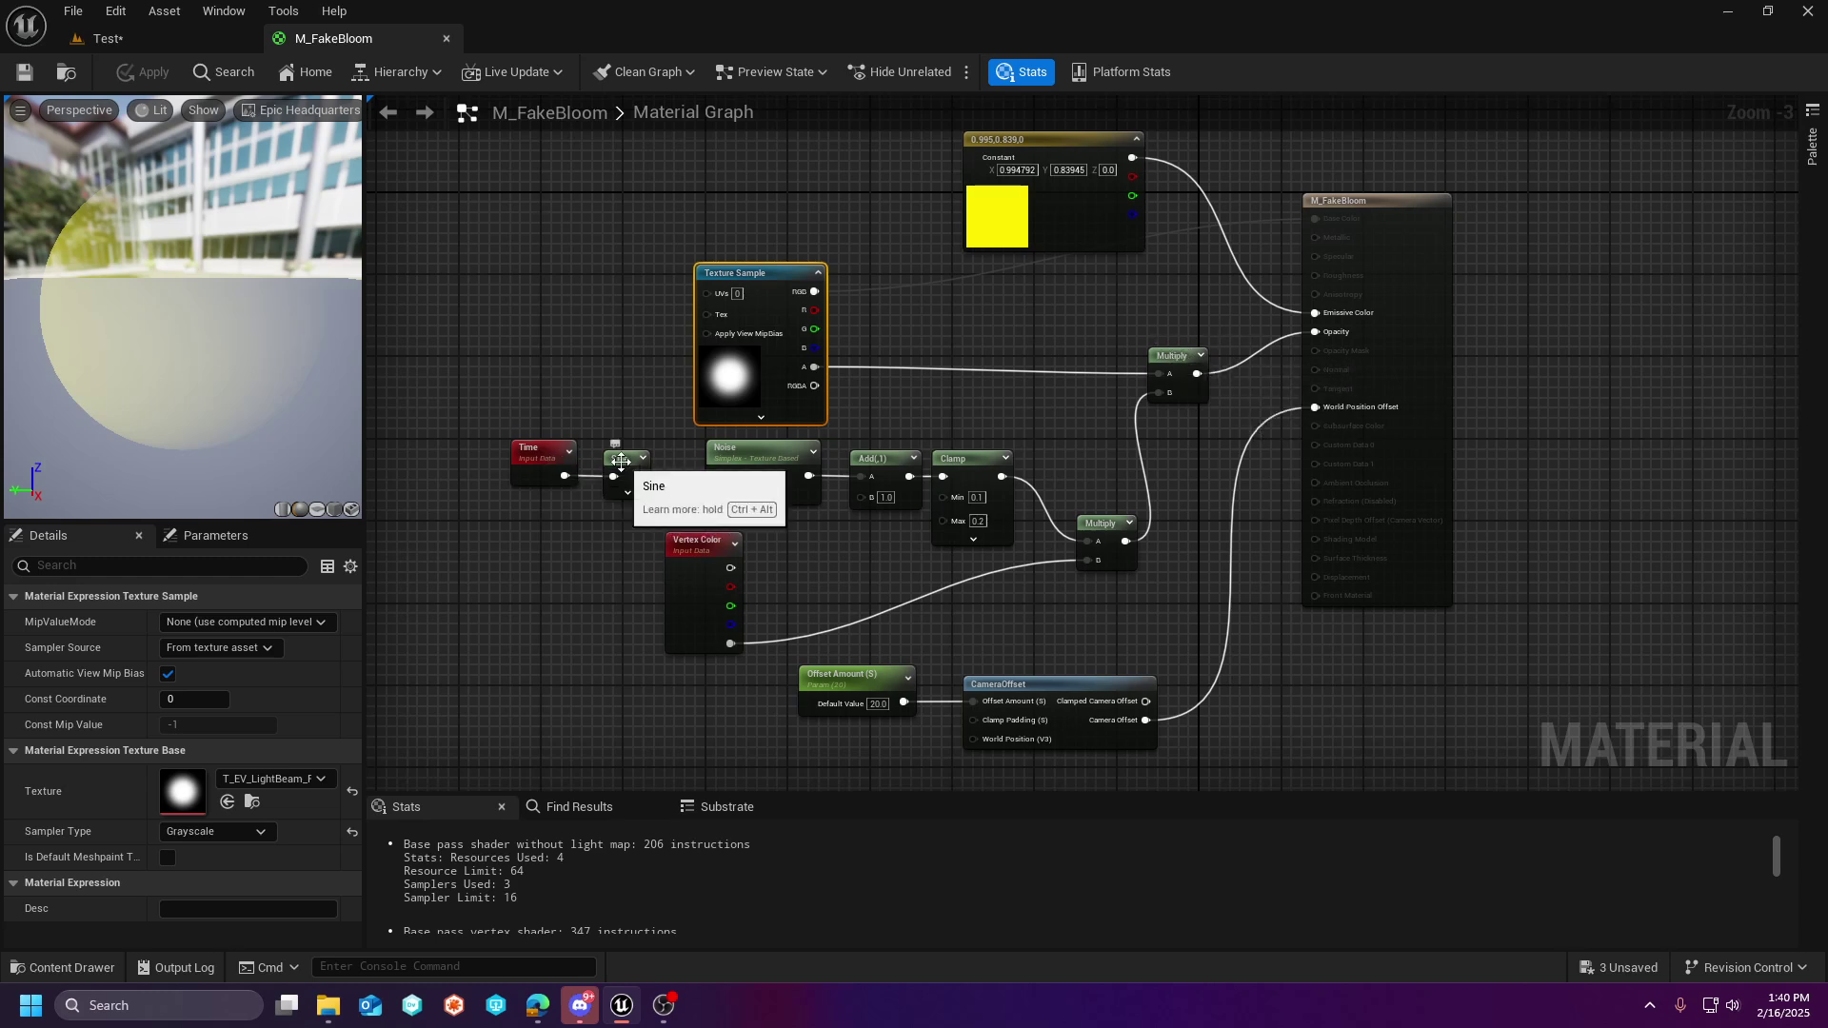
# - Inspect the Noise, Offset Amount (S) and CameraOffset nodes and their connections in the M_FakeBloom graph
pyautogui.click(760, 459)
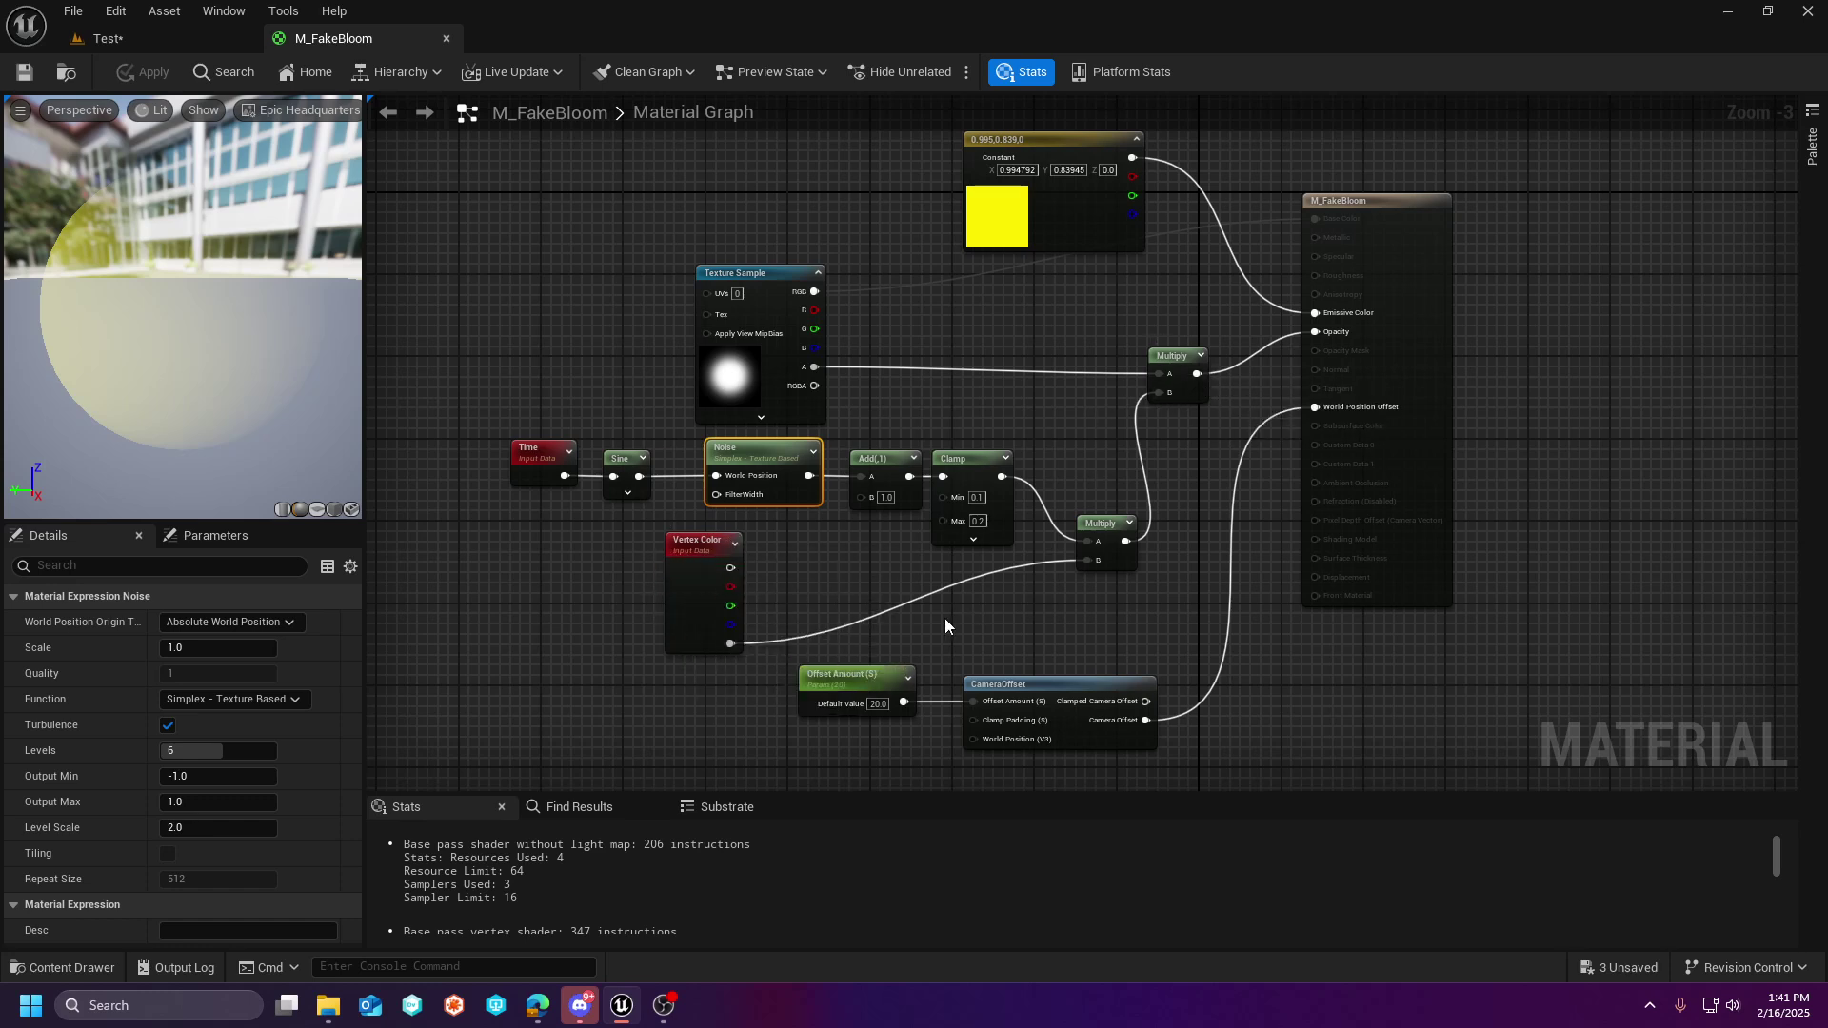
pyautogui.moveTo(965, 659); pyautogui.dragTo(946, 447, button='right')
pyautogui.click(993, 466)
pyautogui.click(822, 465)
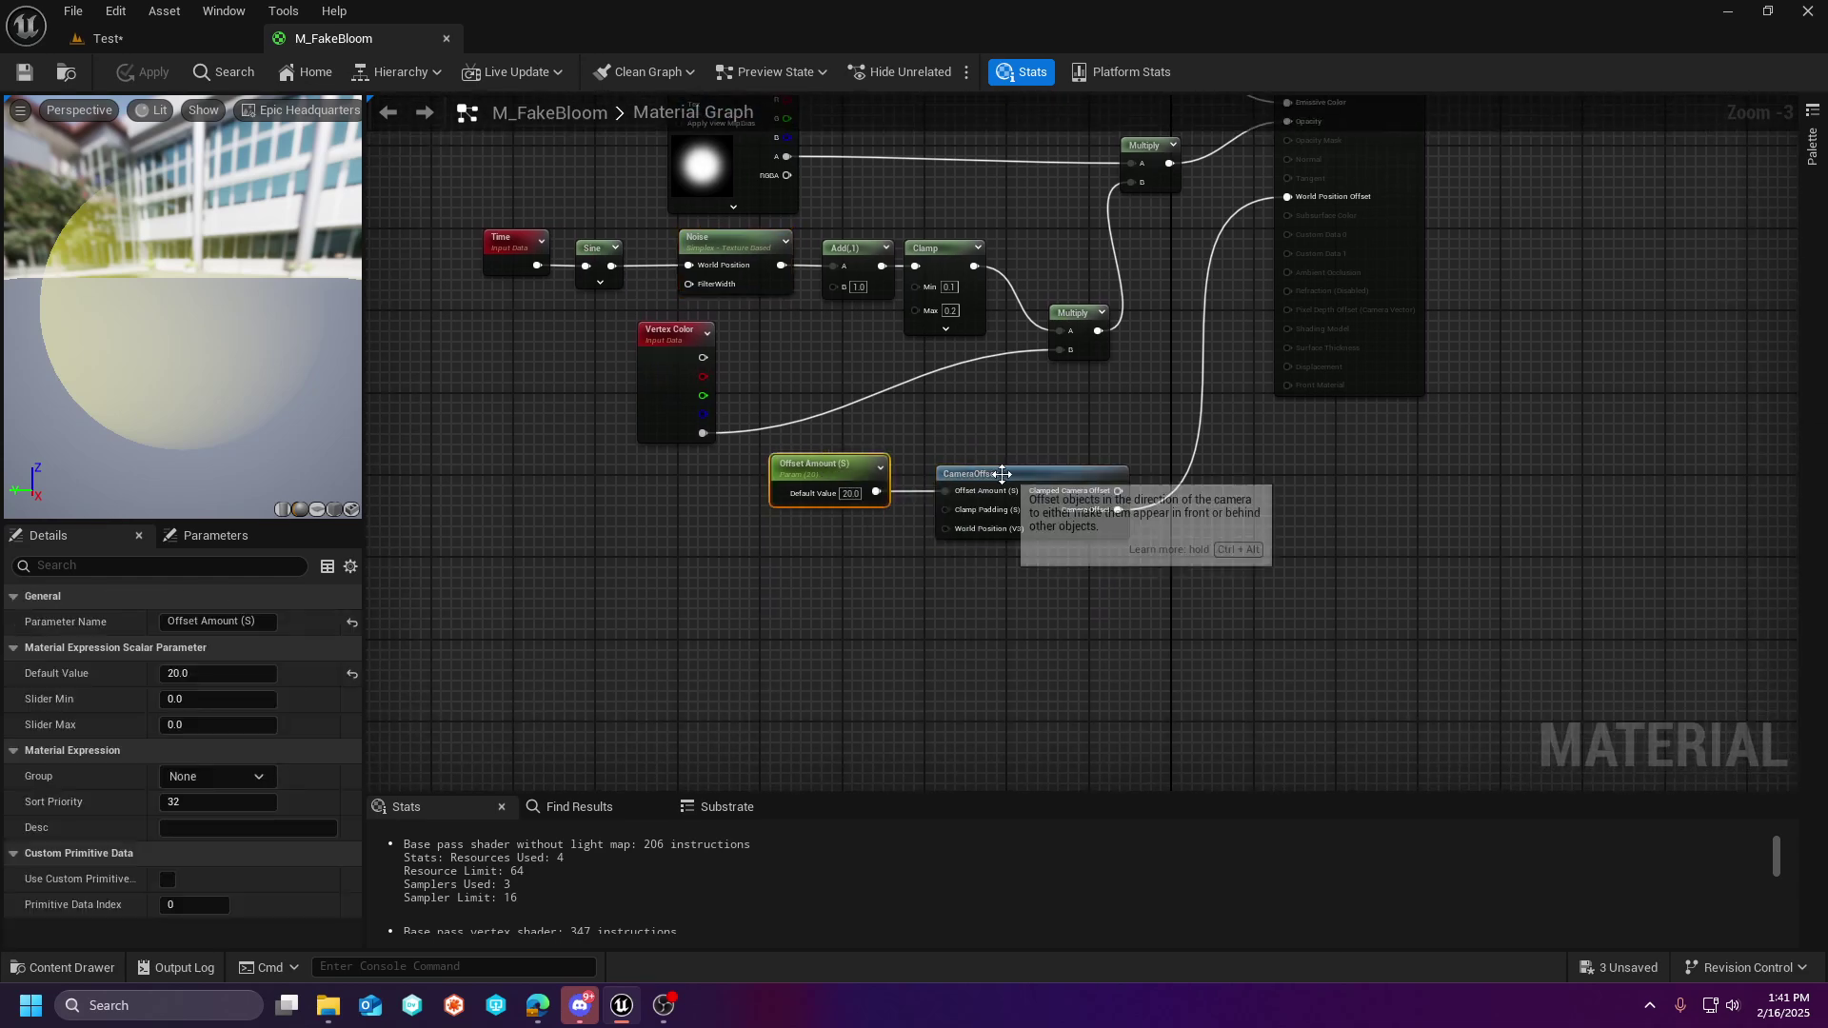
pyautogui.click(1000, 474)
pyautogui.click(841, 474)
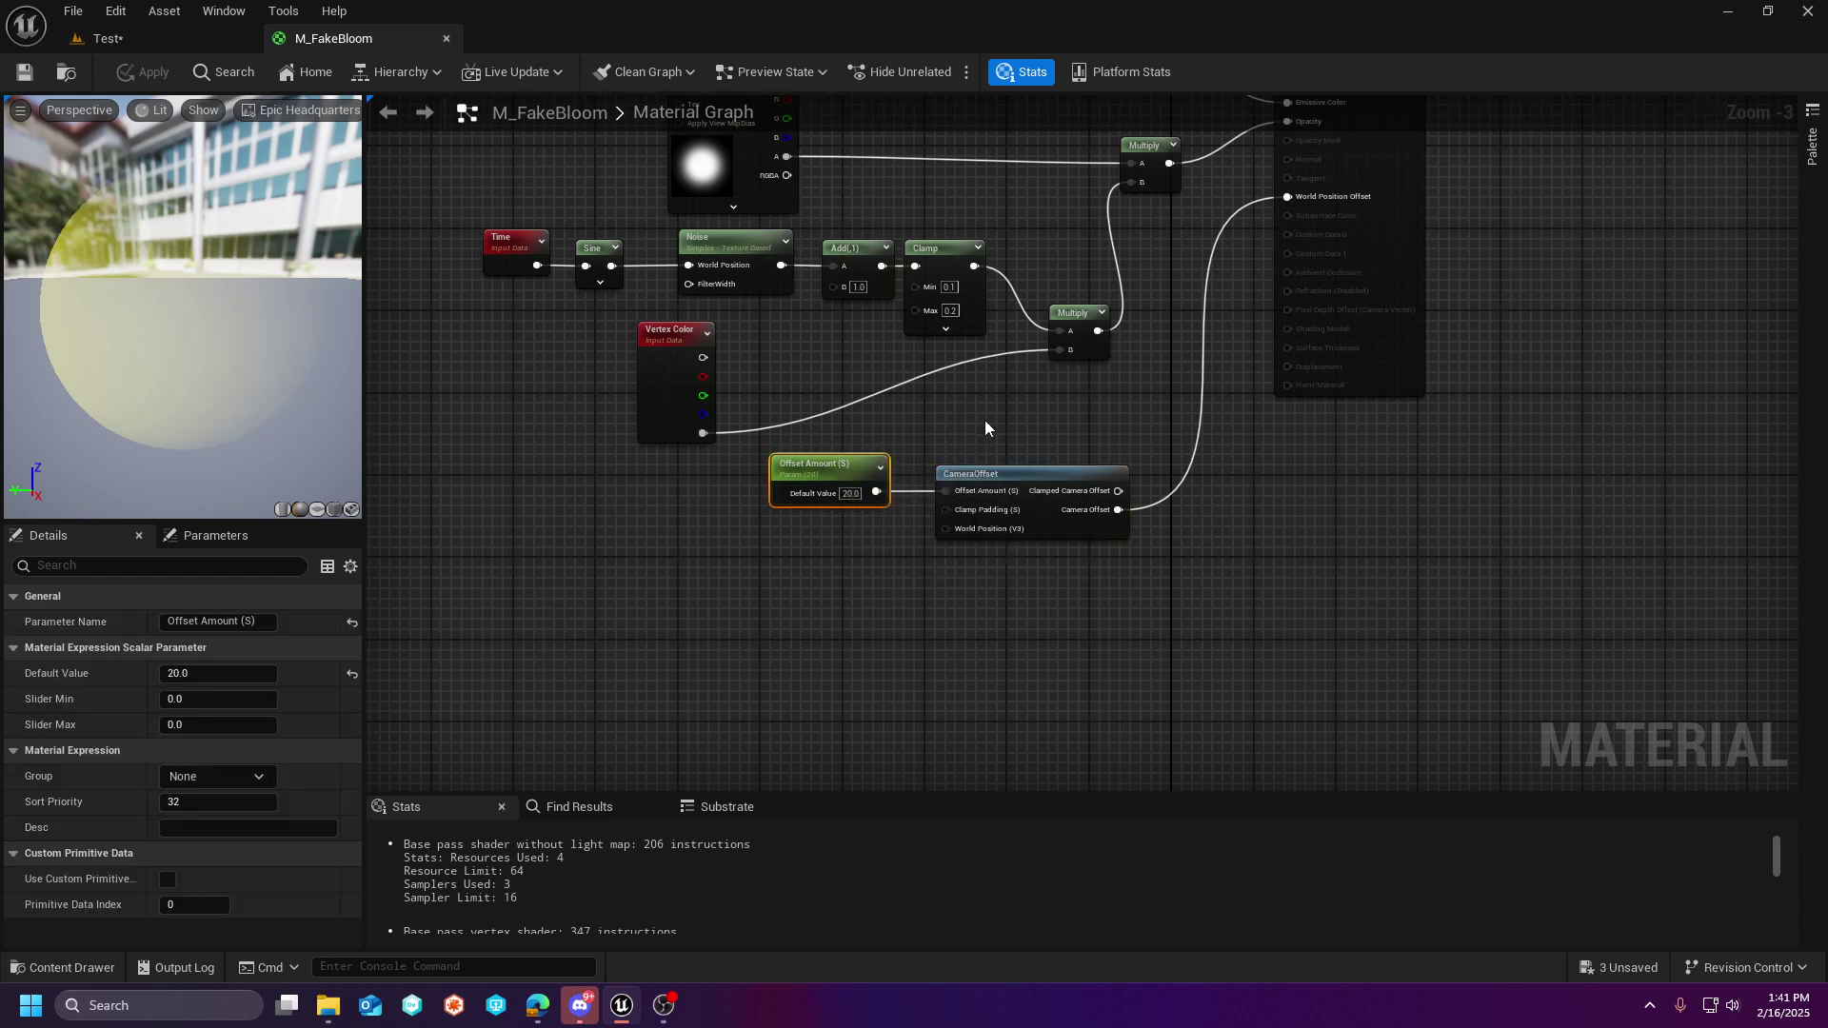
pyautogui.moveTo(991, 413); pyautogui.dragTo(962, 488, button='right')
pyautogui.click(976, 550)
pyautogui.moveTo(1141, 414); pyautogui.dragTo(1072, 525, button='right')
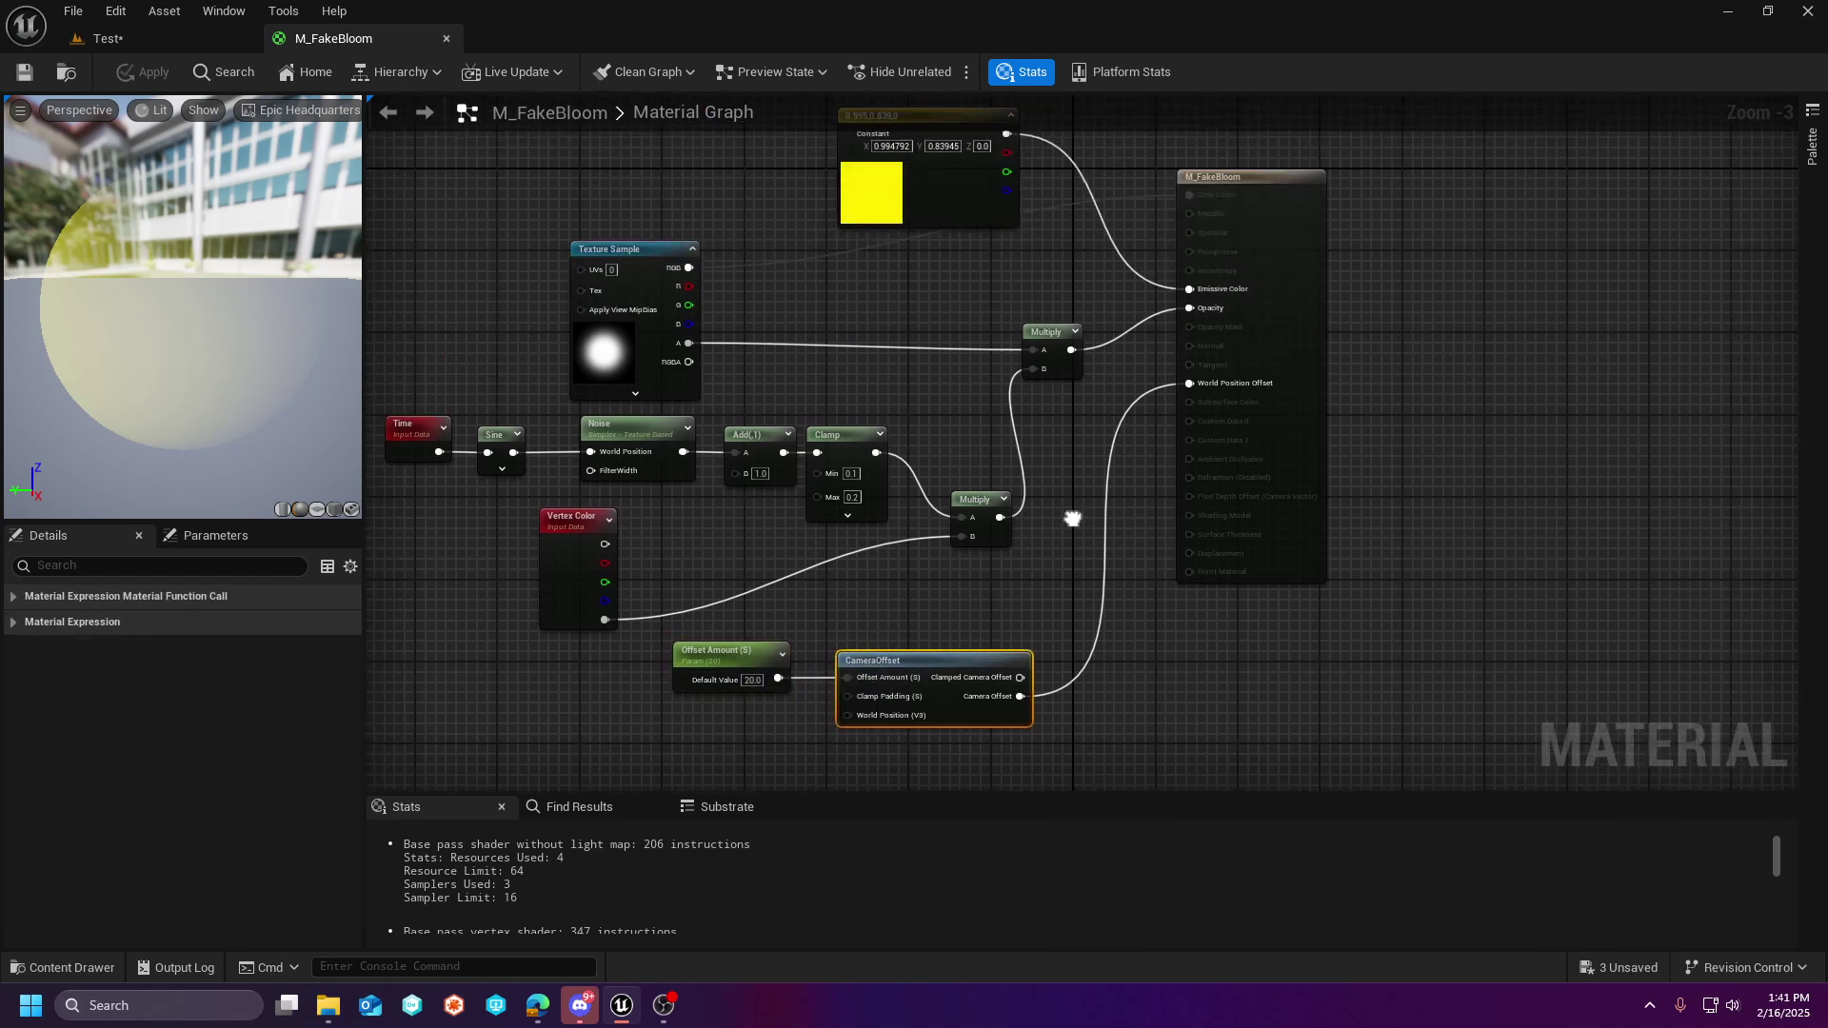
pyautogui.moveTo(731, 710); pyautogui.dragTo(816, 566, button='right')
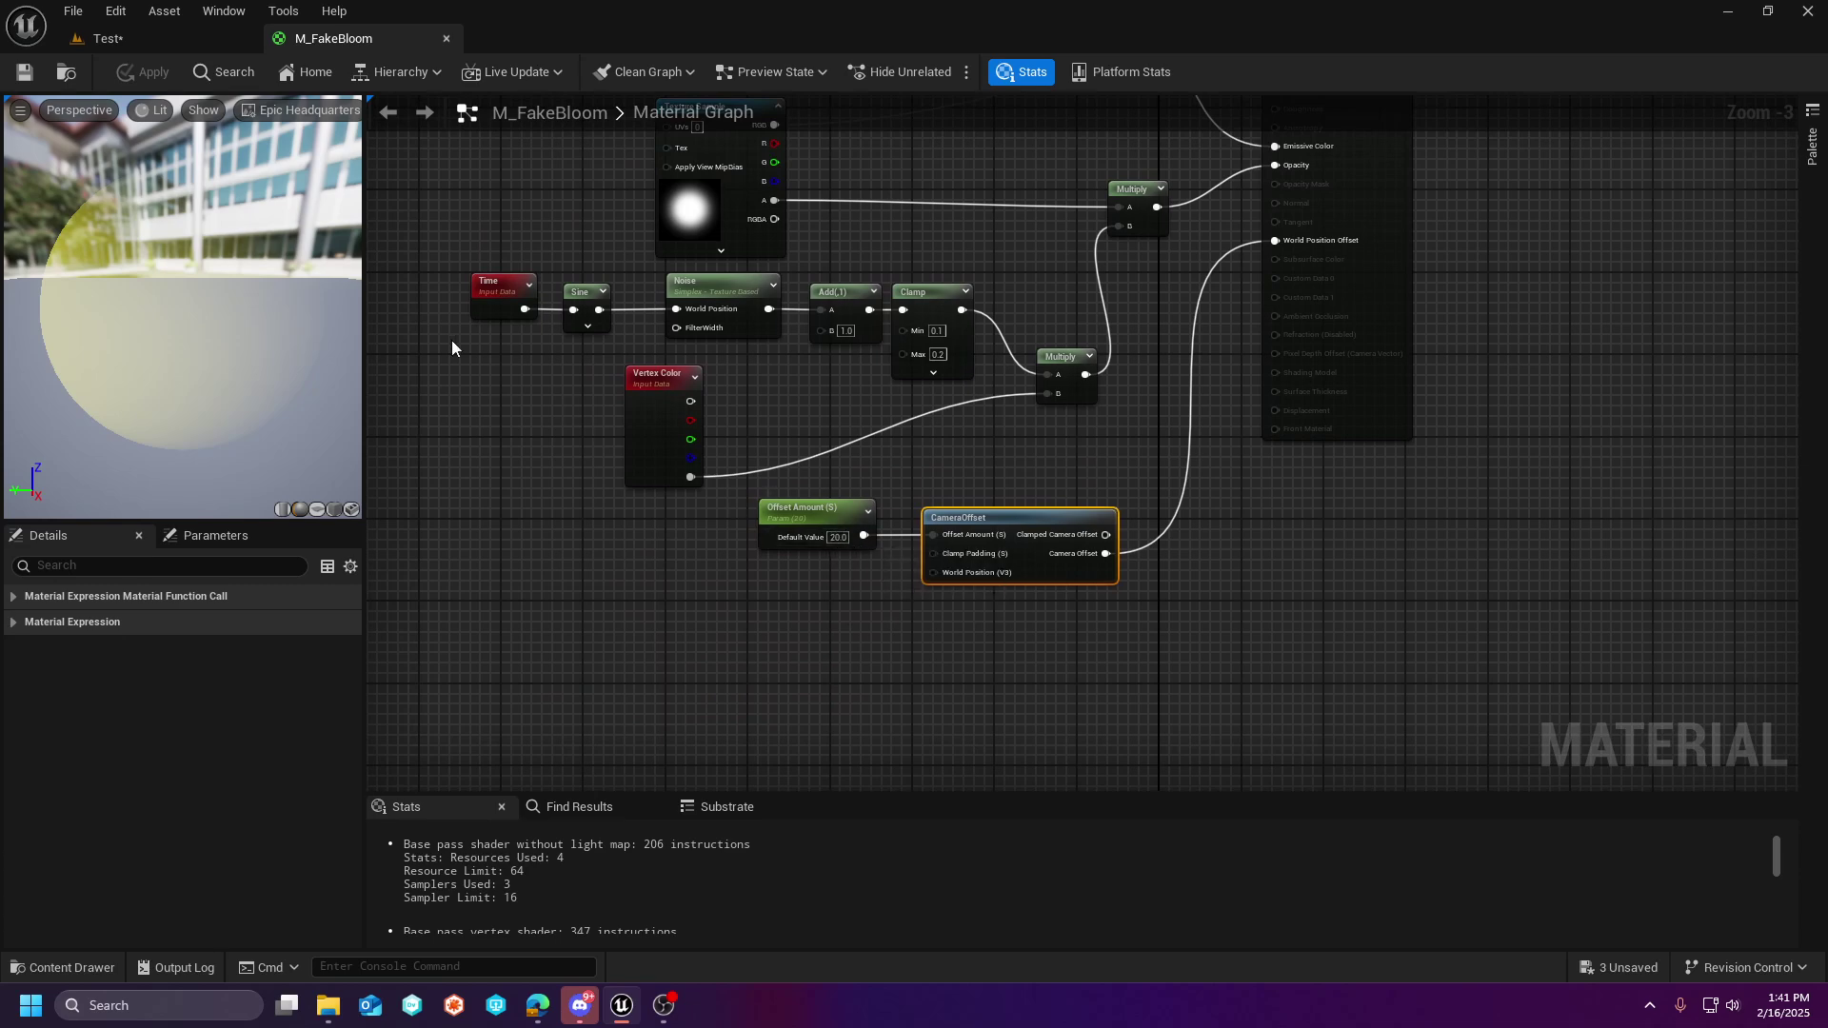
# - Return to the Test level, select the fake bloom billboard BP_FakeBloom3 on its candle and examine it from several angles
pyautogui.click(207, 32)
pyautogui.moveTo(955, 420); pyautogui.dragTo(1294, 448, button='right')
pyautogui.press('w')
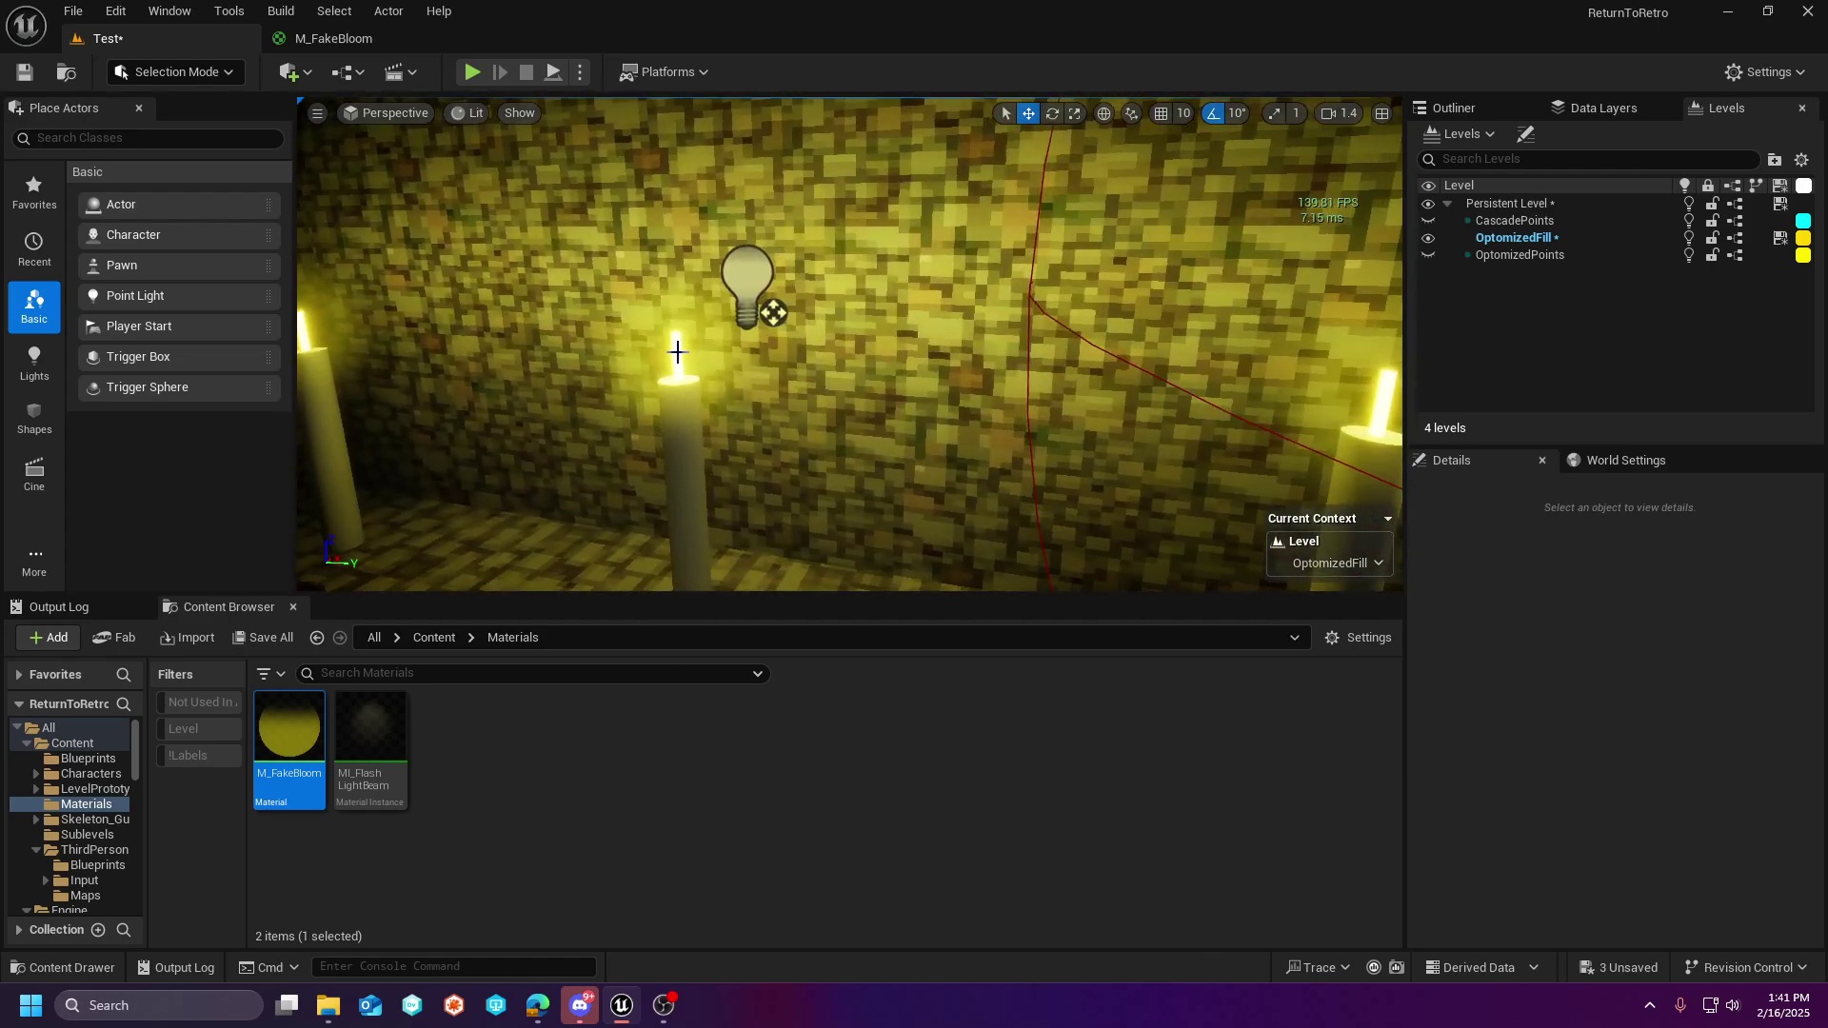
pyautogui.moveTo(729, 379); pyautogui.dragTo(919, 324, button='right')
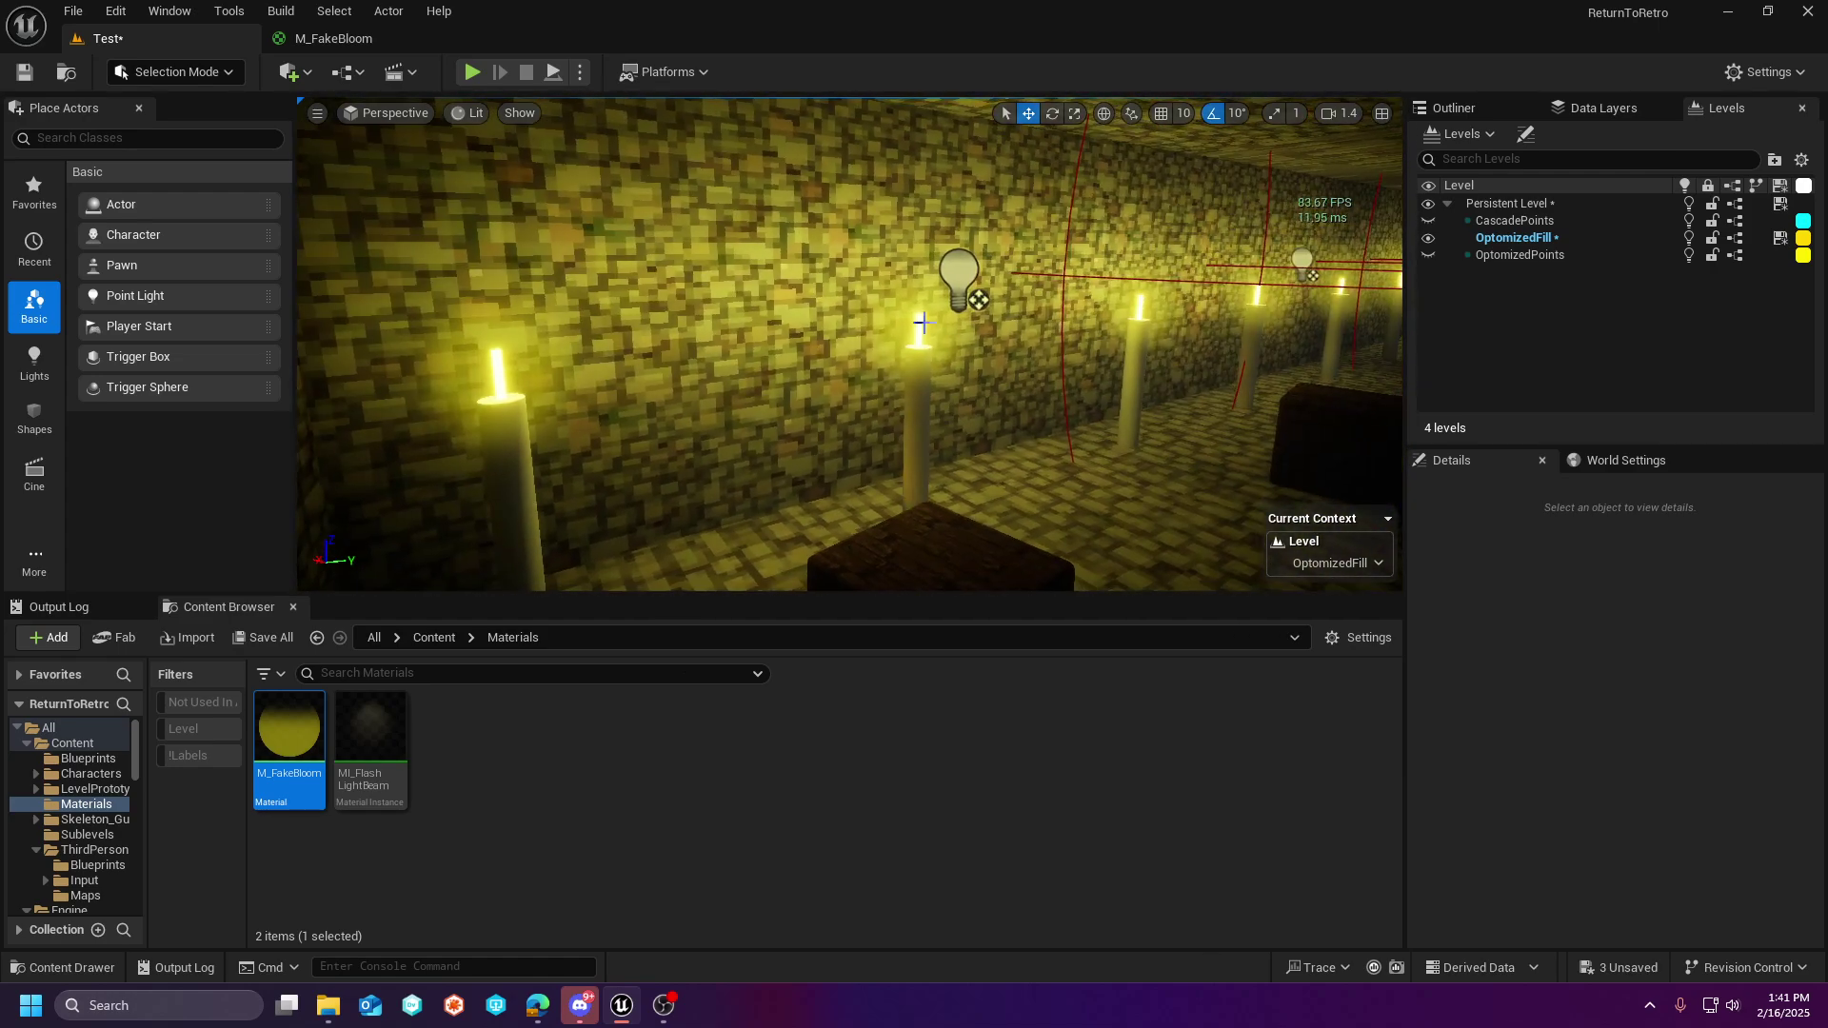
pyautogui.click(924, 371)
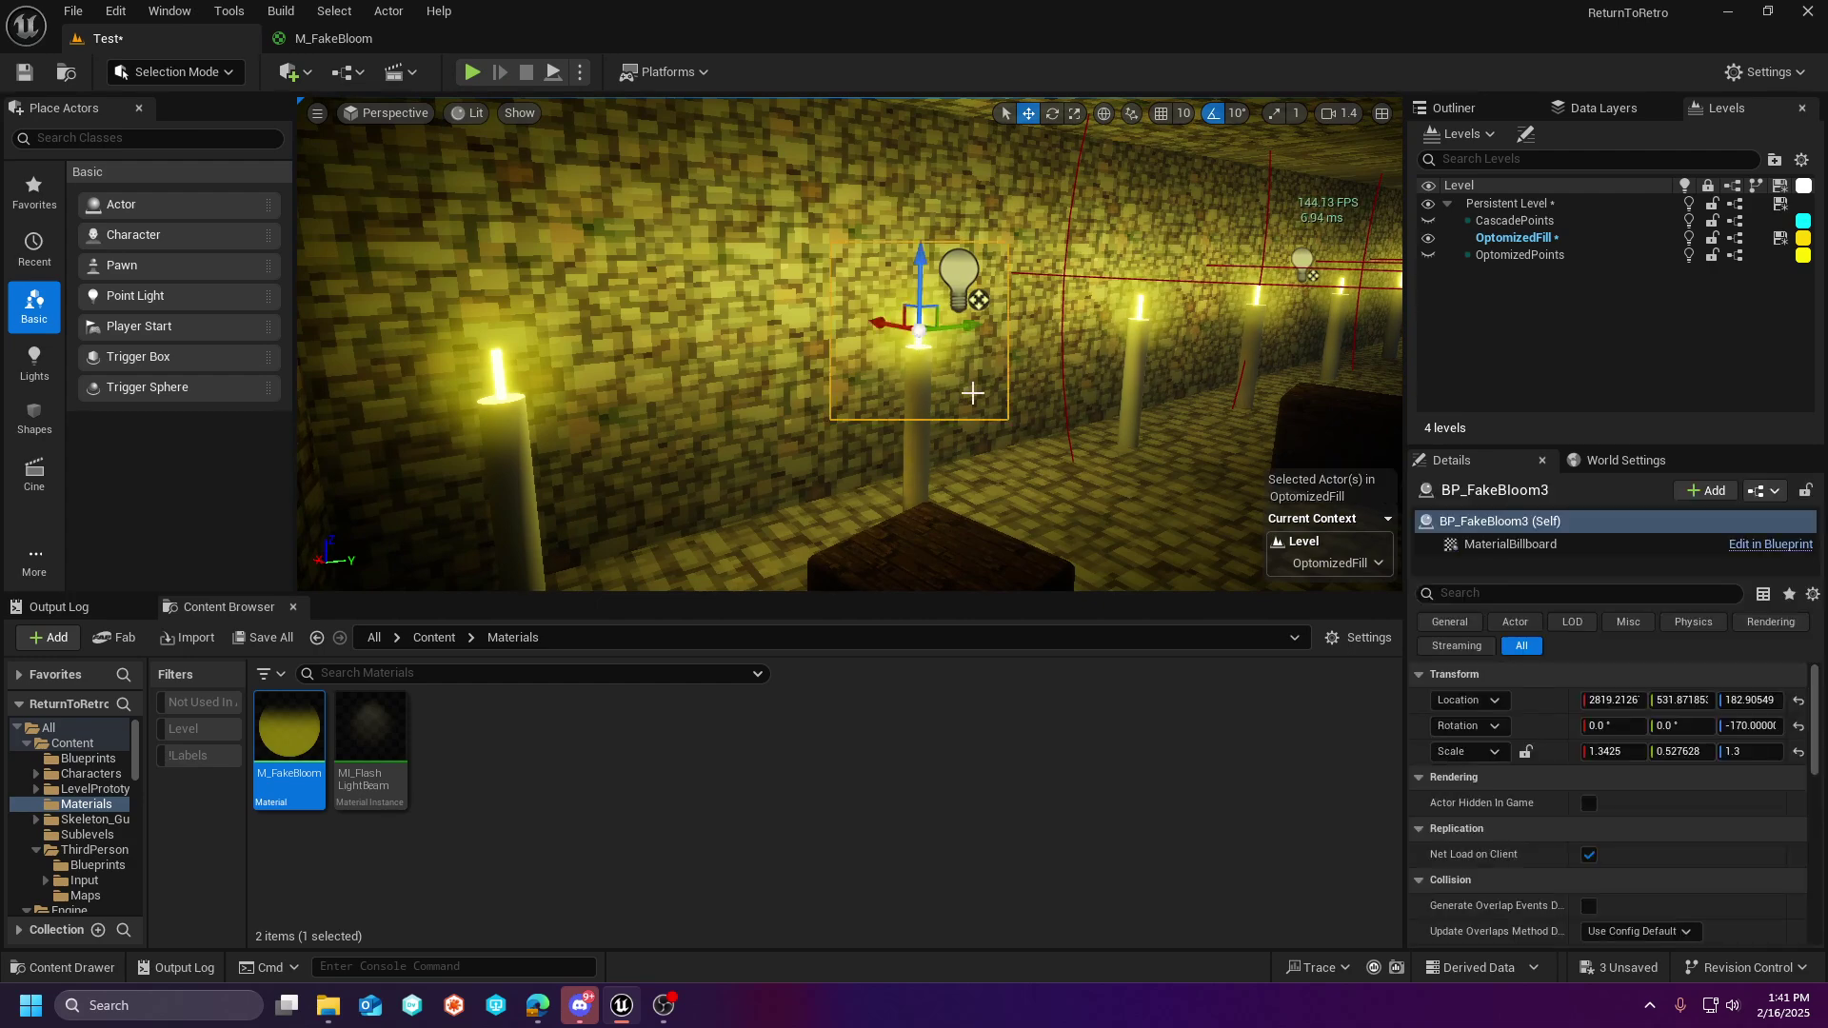
pyautogui.moveTo(931, 368); pyautogui.dragTo(835, 359, button='right')
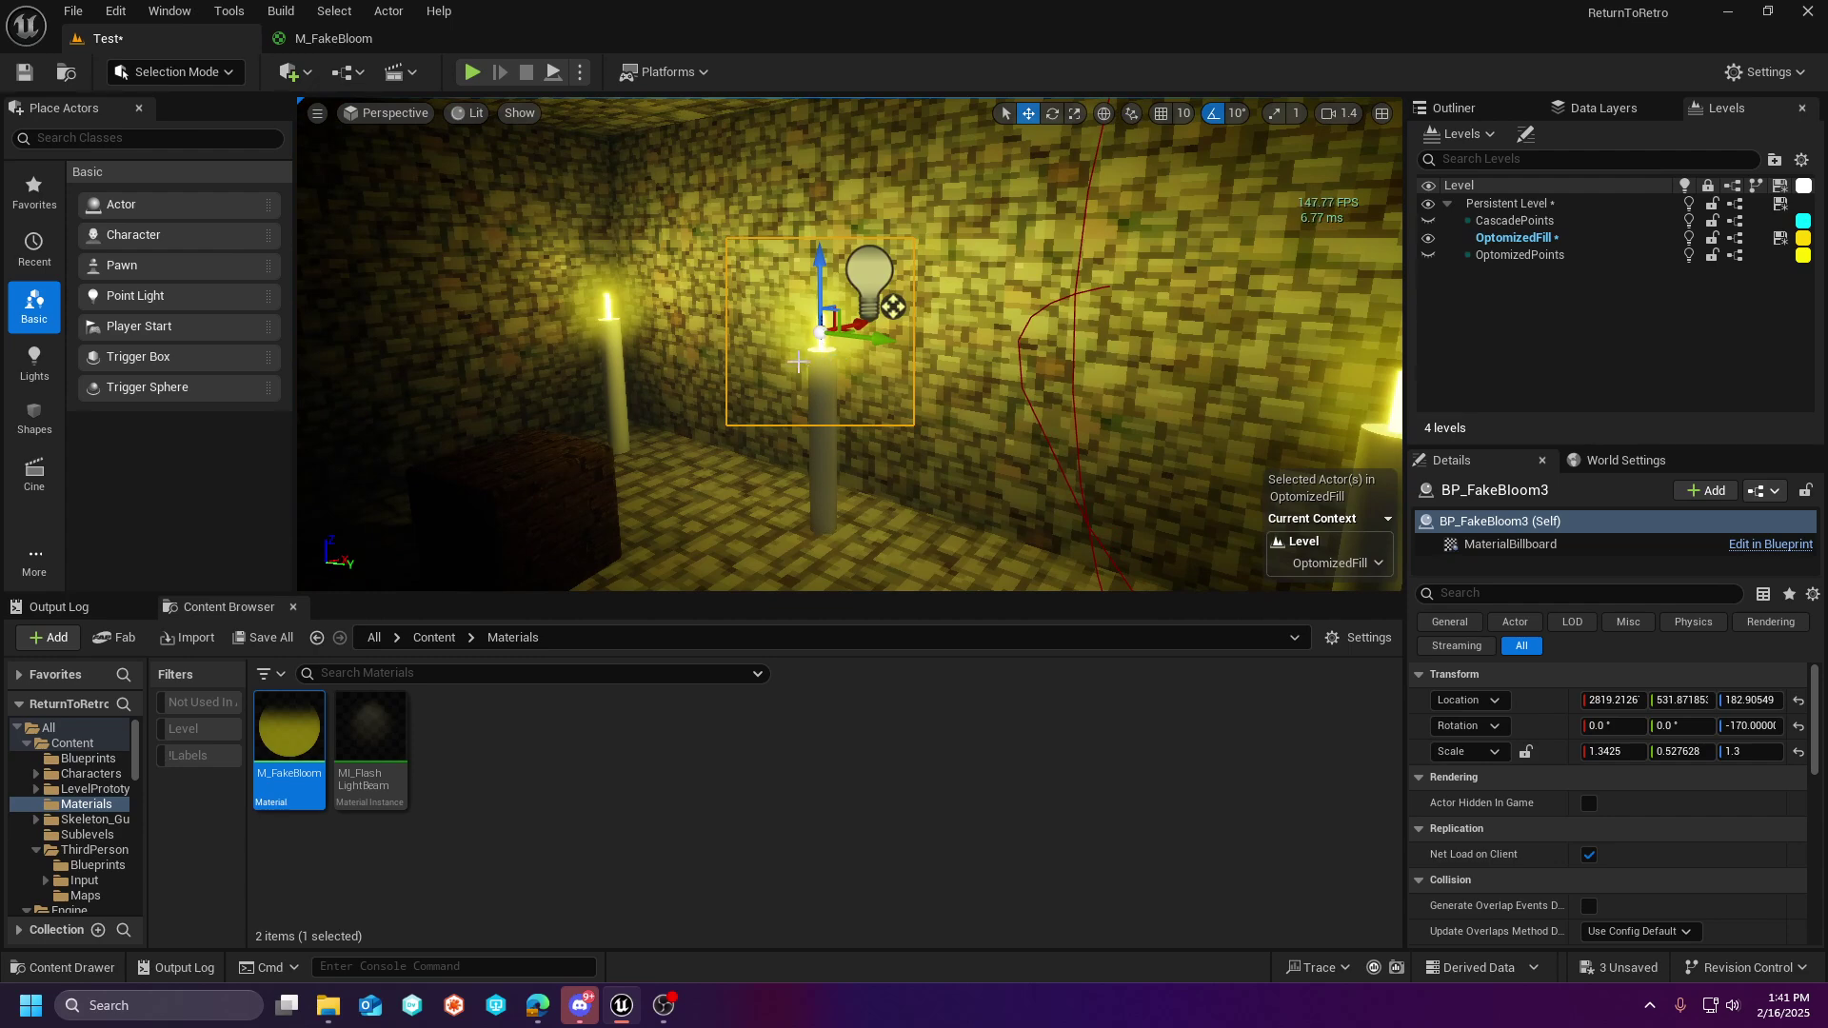
pyautogui.moveTo(820, 333)
pyautogui.mouseDown(button='right')
pyautogui.moveTo(609, 370)
pyautogui.moveTo(843, 333)
pyautogui.moveTo(816, 311)
pyautogui.mouseUp(button='right')
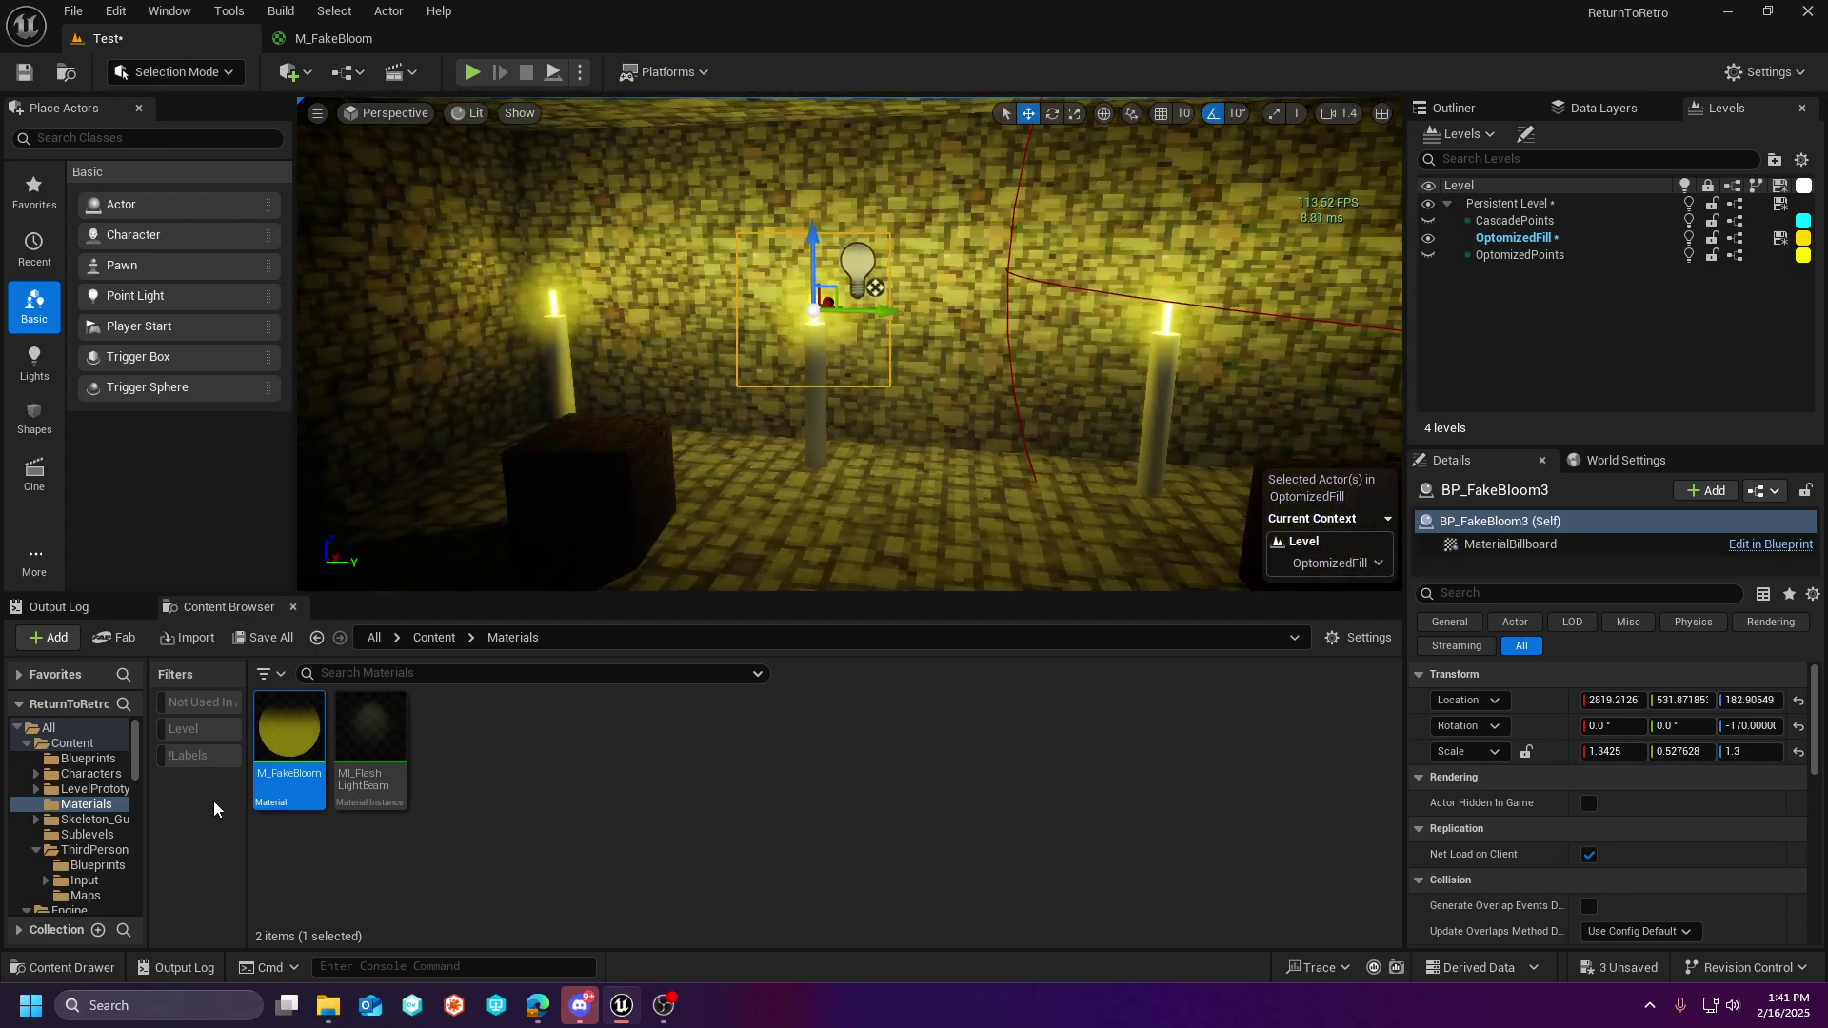
# - Open the Blueprints folder and view the parent class choices for a new Blueprint Class, without creating one
pyautogui.click(90, 759)
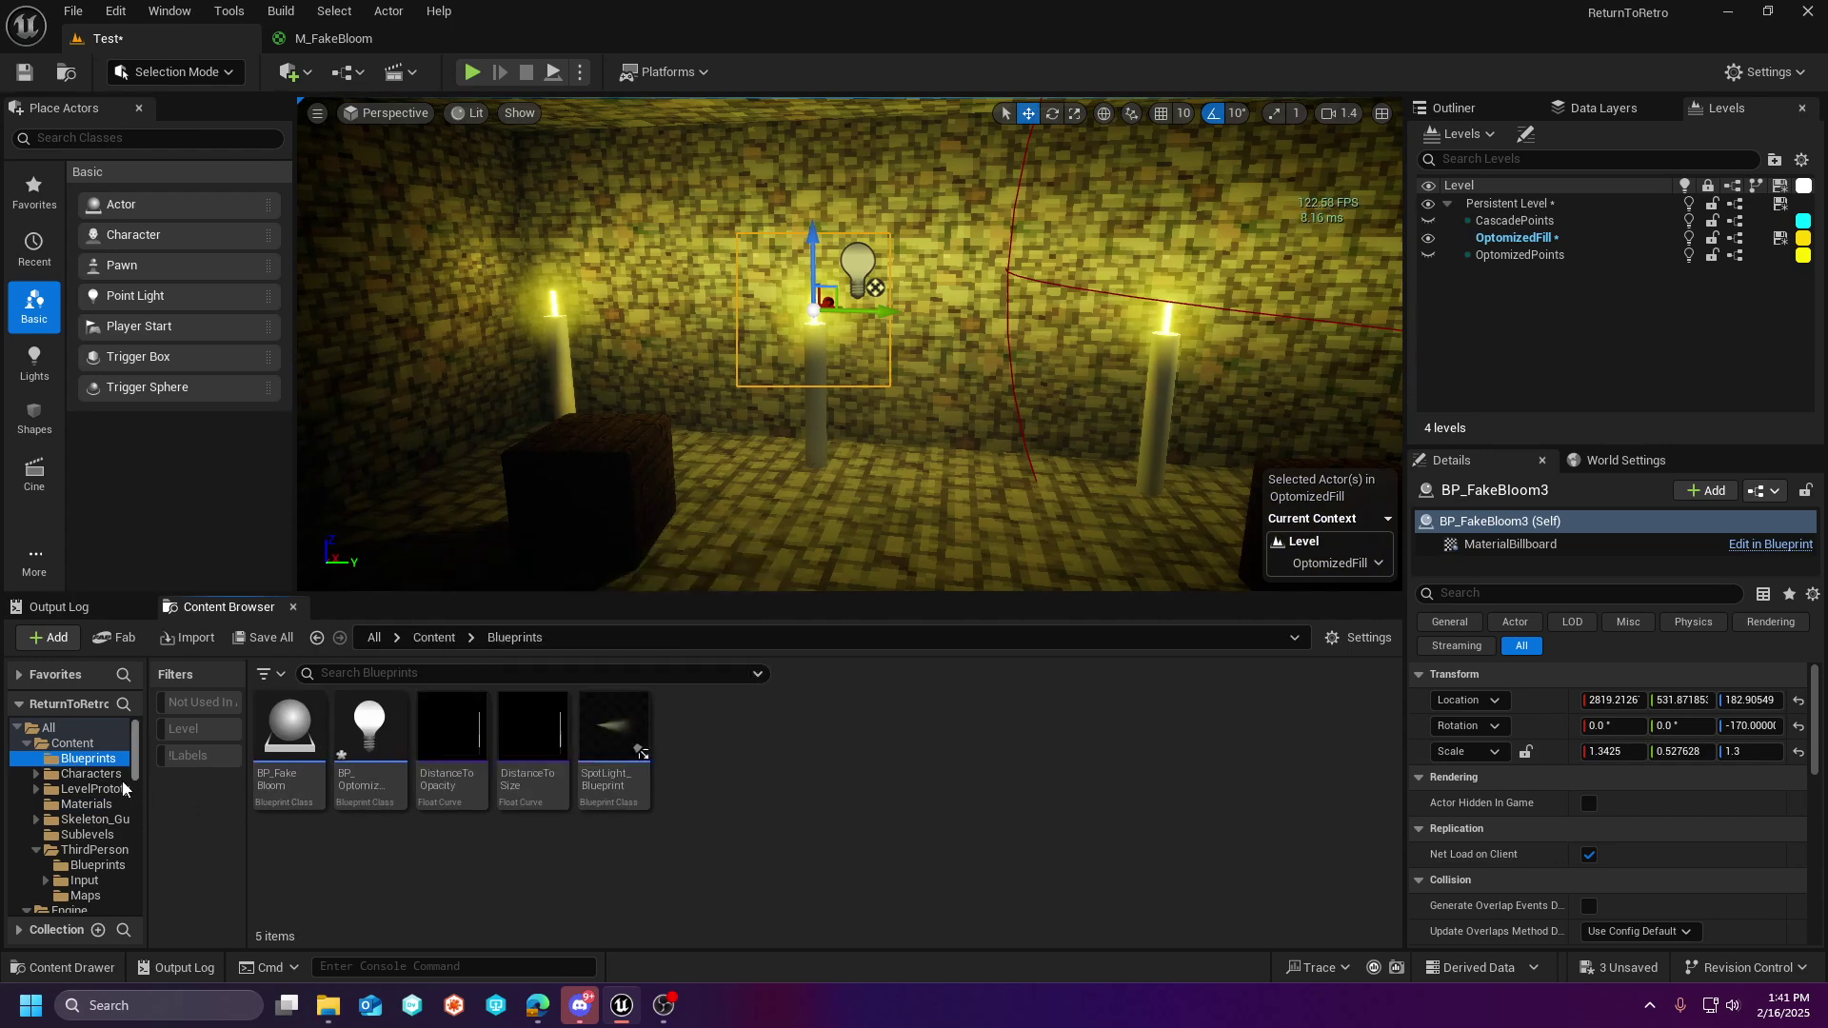
pyautogui.rightClick(769, 762)
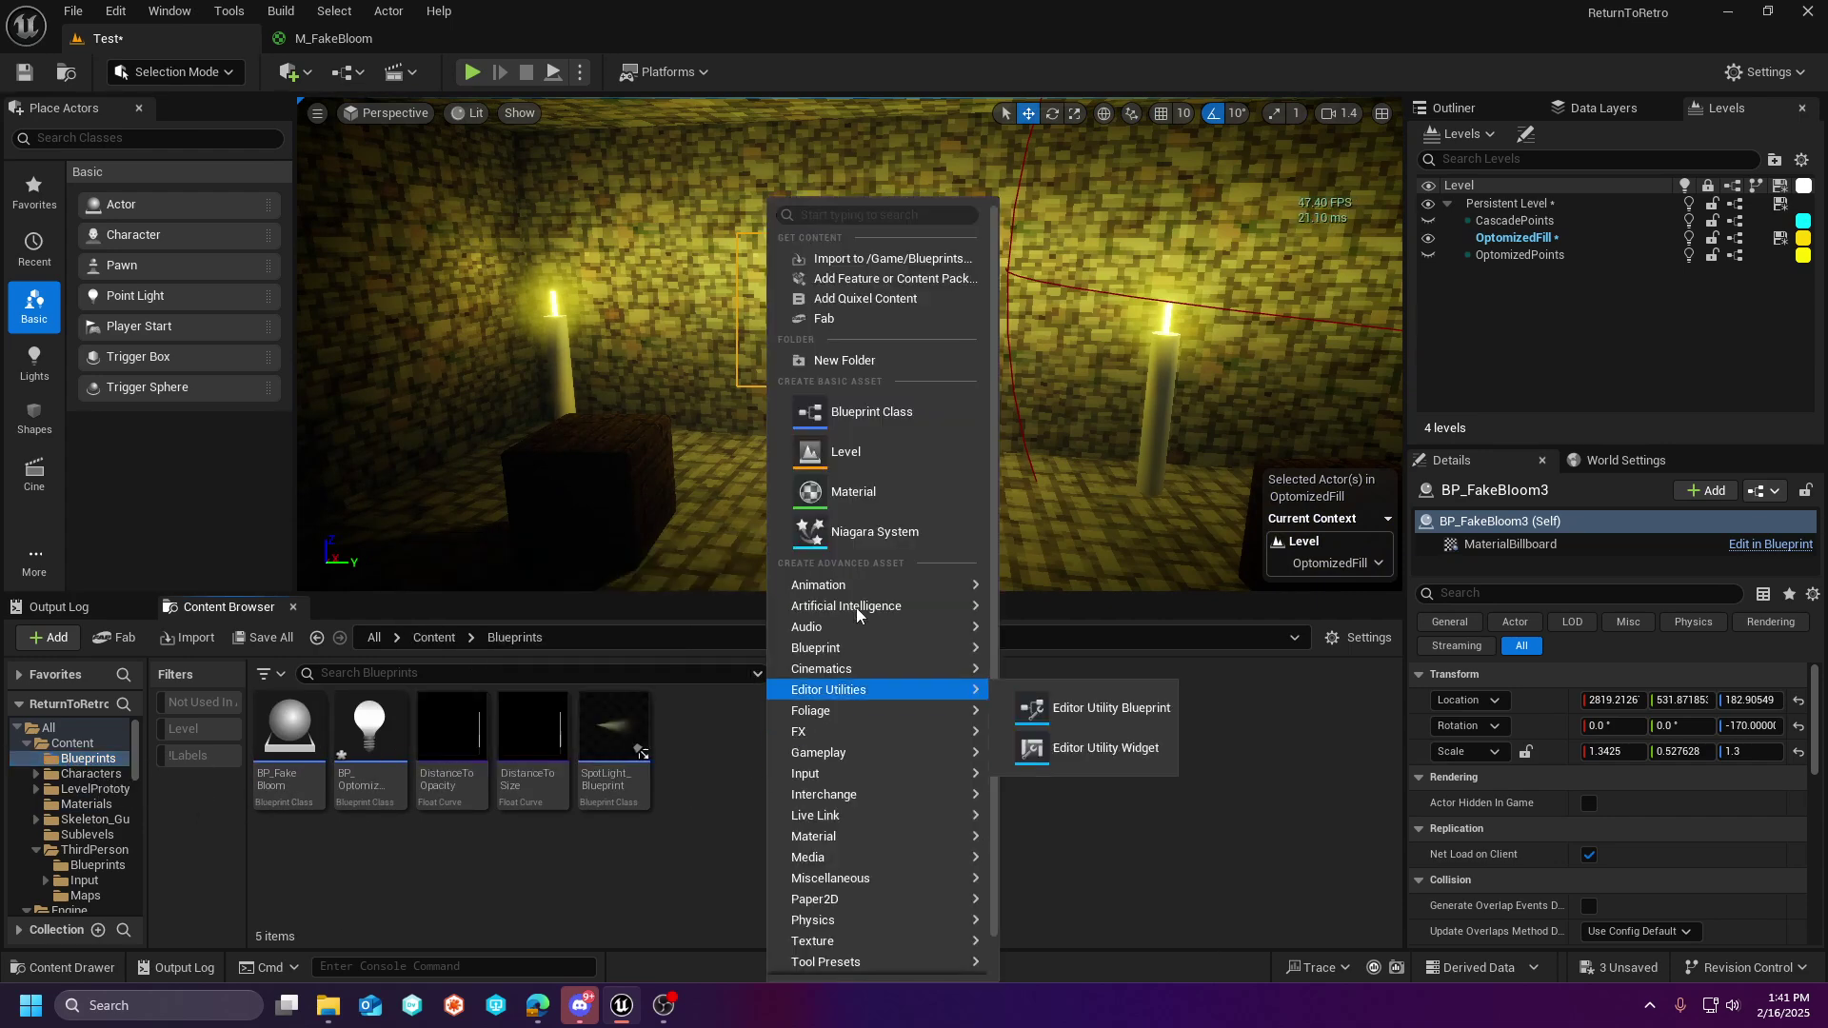
pyautogui.click(876, 411)
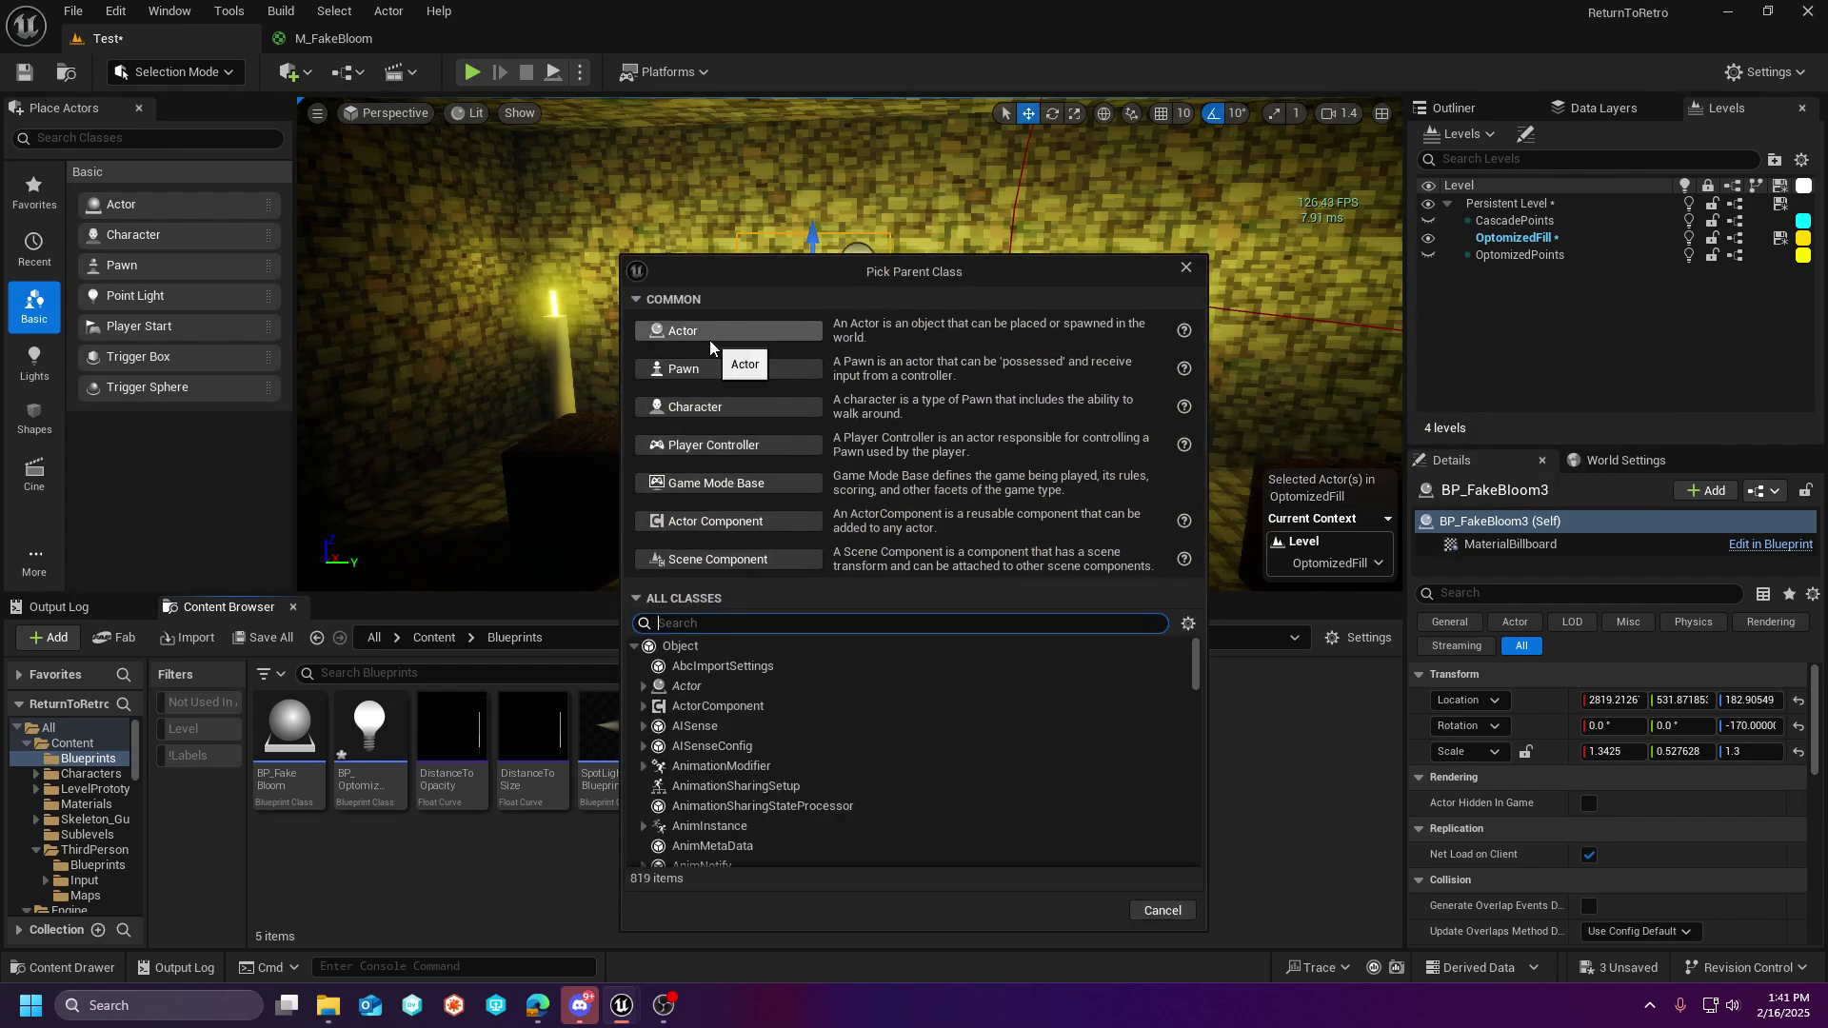
pyautogui.click(1186, 268)
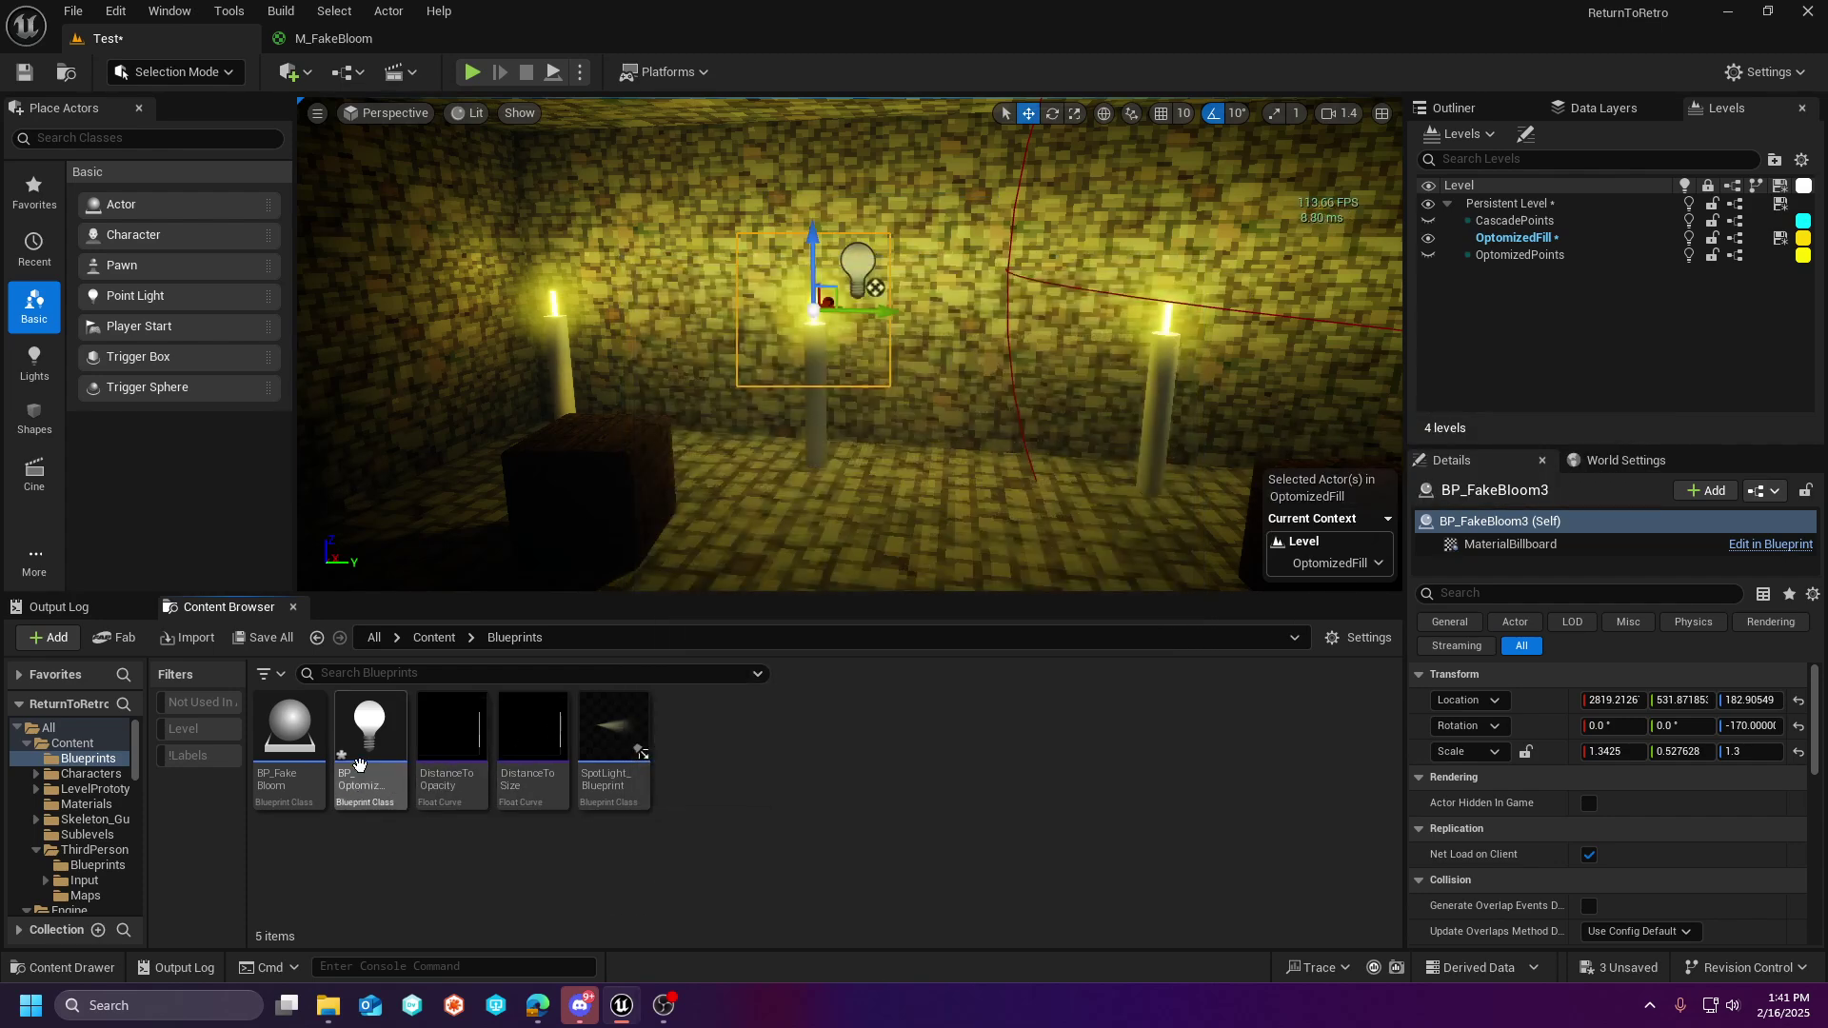
# - Open the BP_FakeBloom blueprint, look over its Event Graph and show the glow in its viewport
pyautogui.click(287, 738)
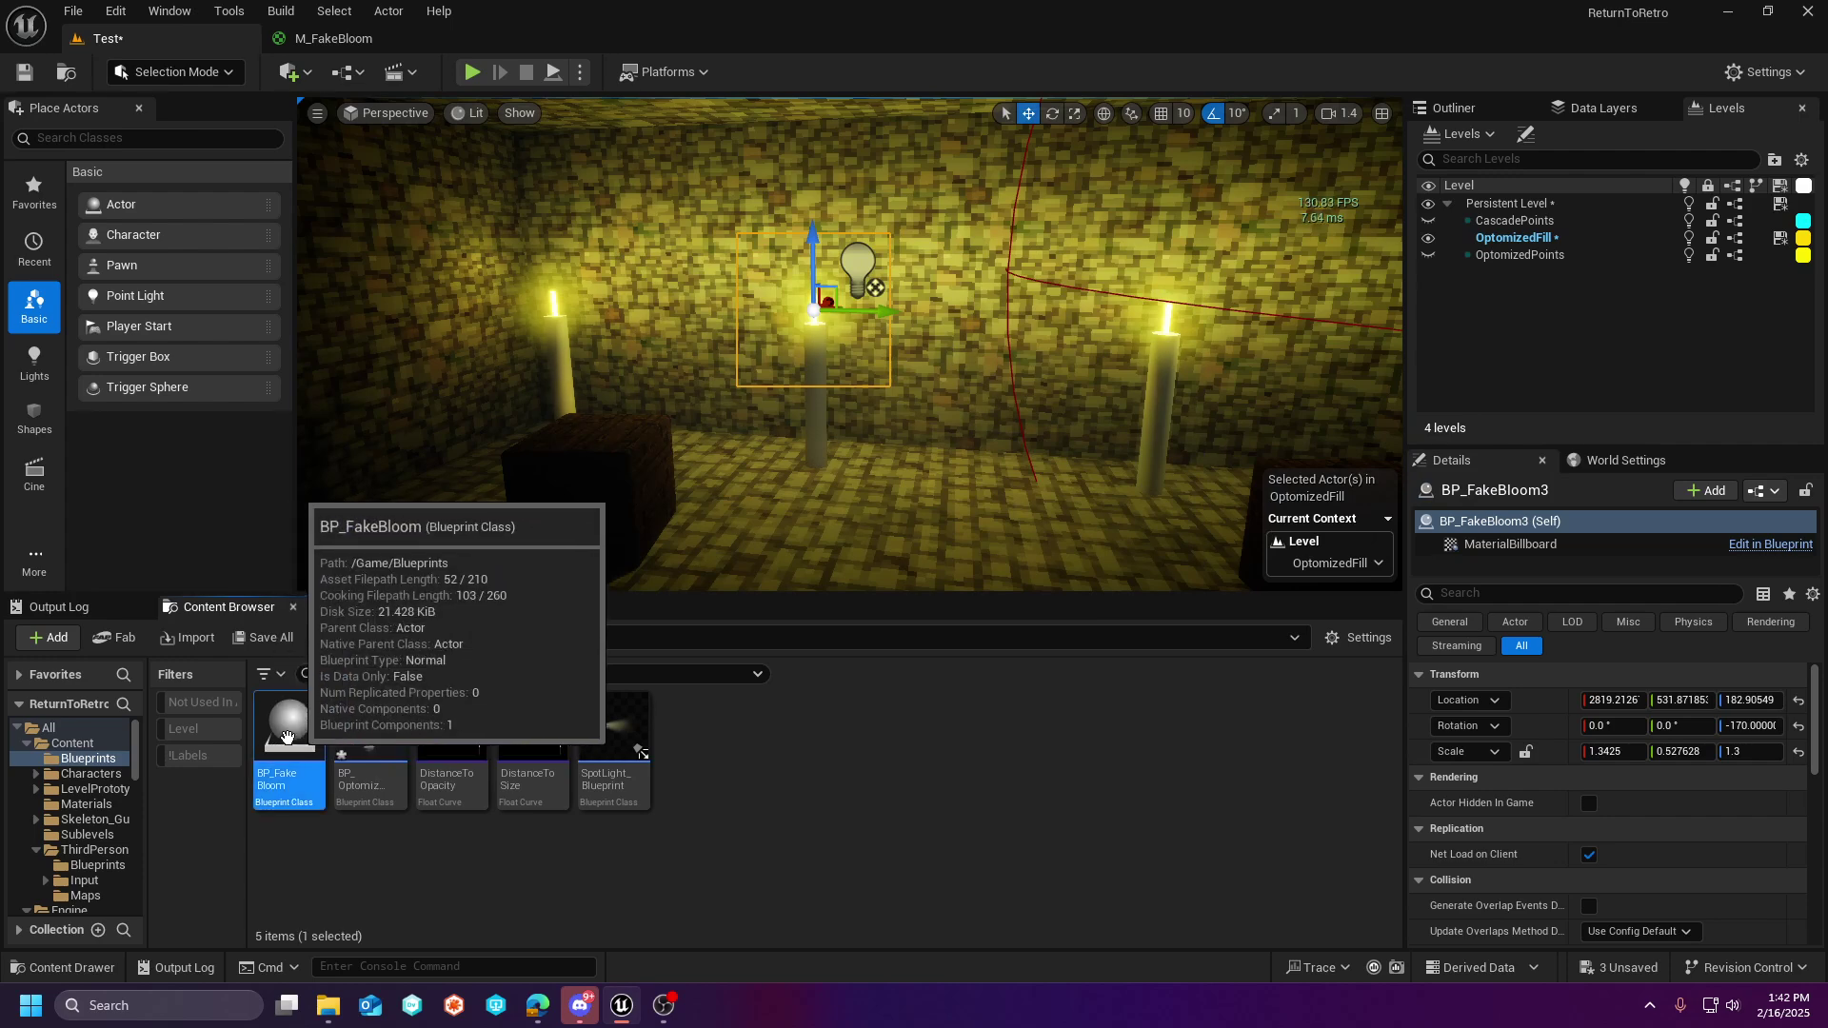
pyautogui.doubleClick(287, 738)
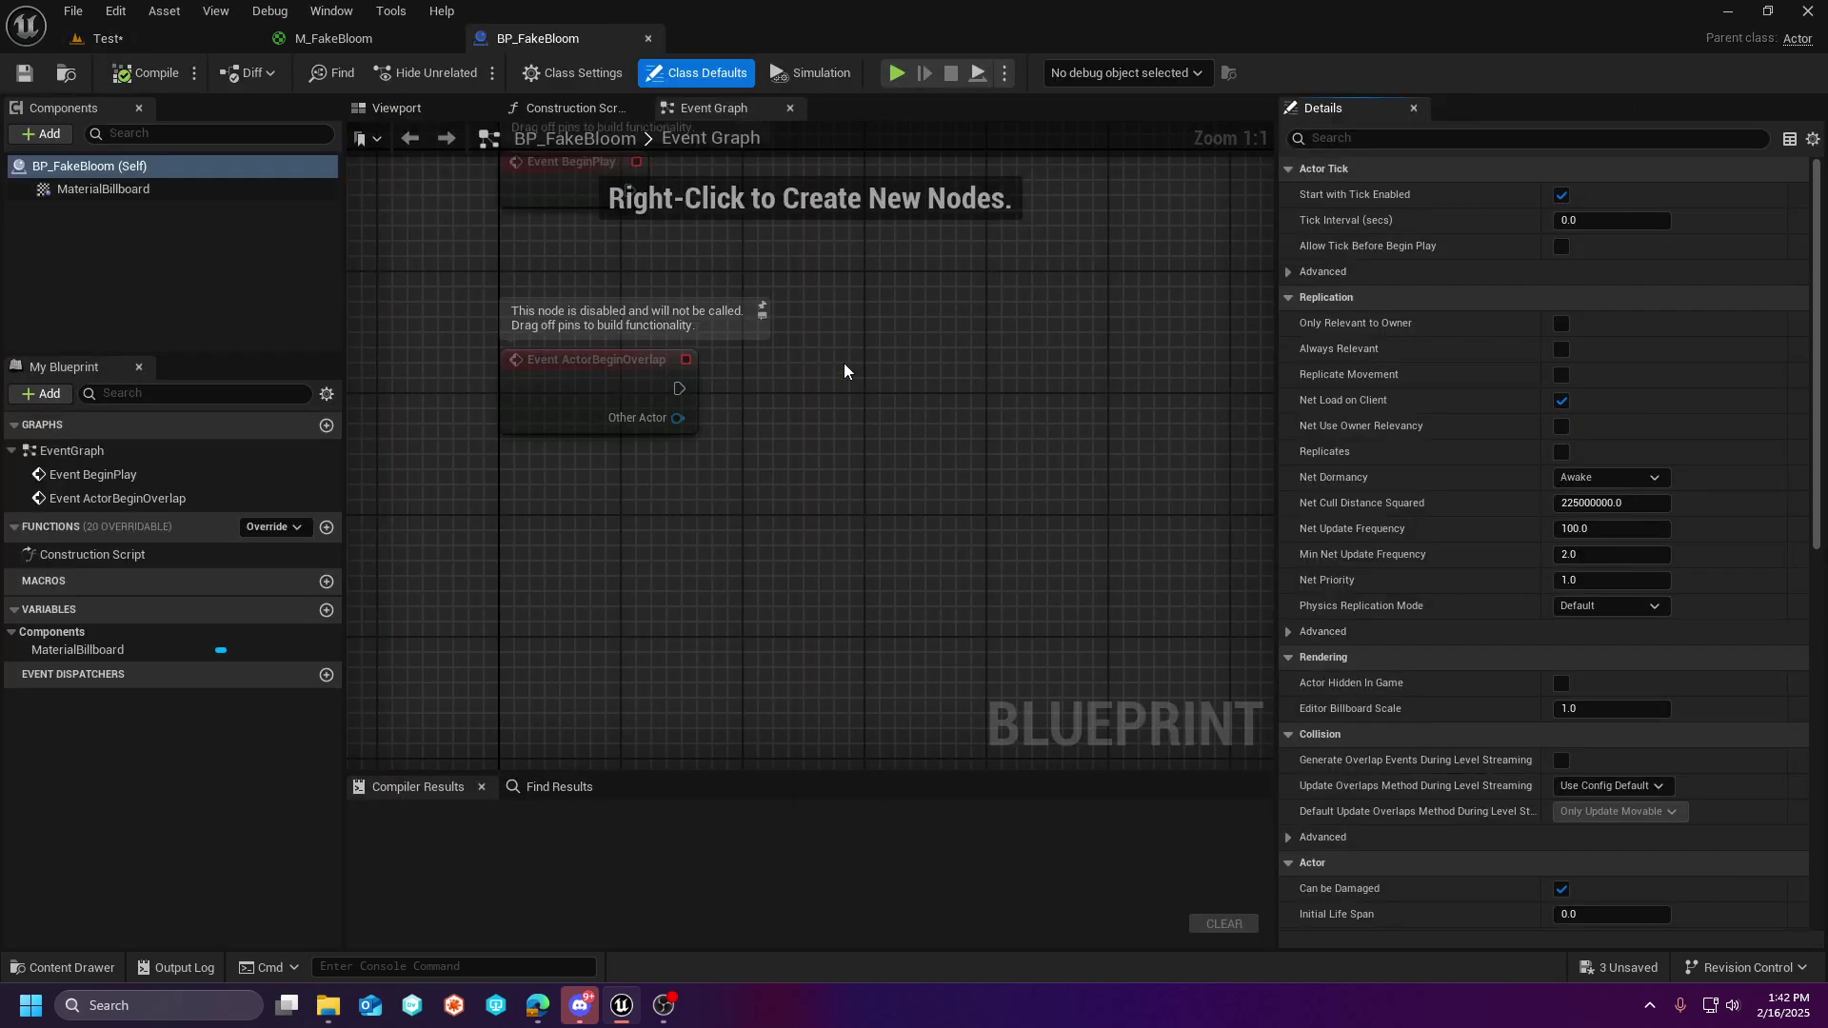
pyautogui.moveTo(892, 575); pyautogui.dragTo(902, 622, button='right')
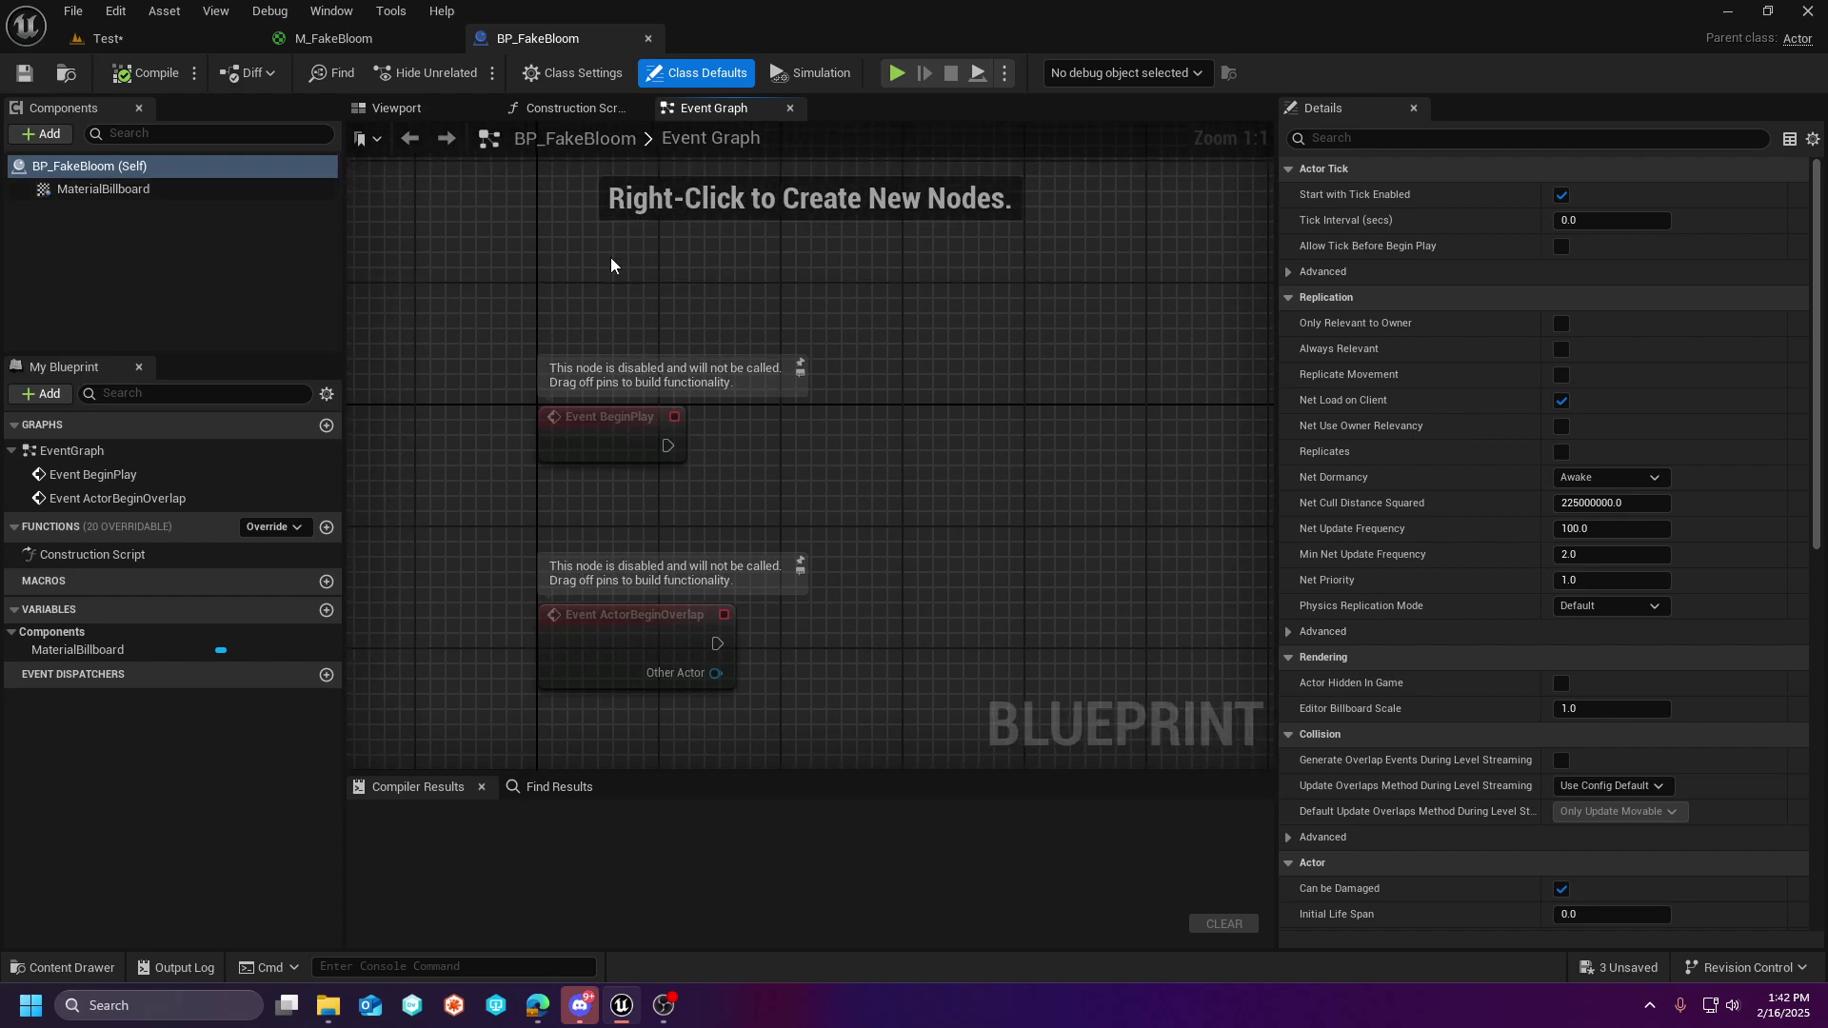
pyautogui.click(415, 114)
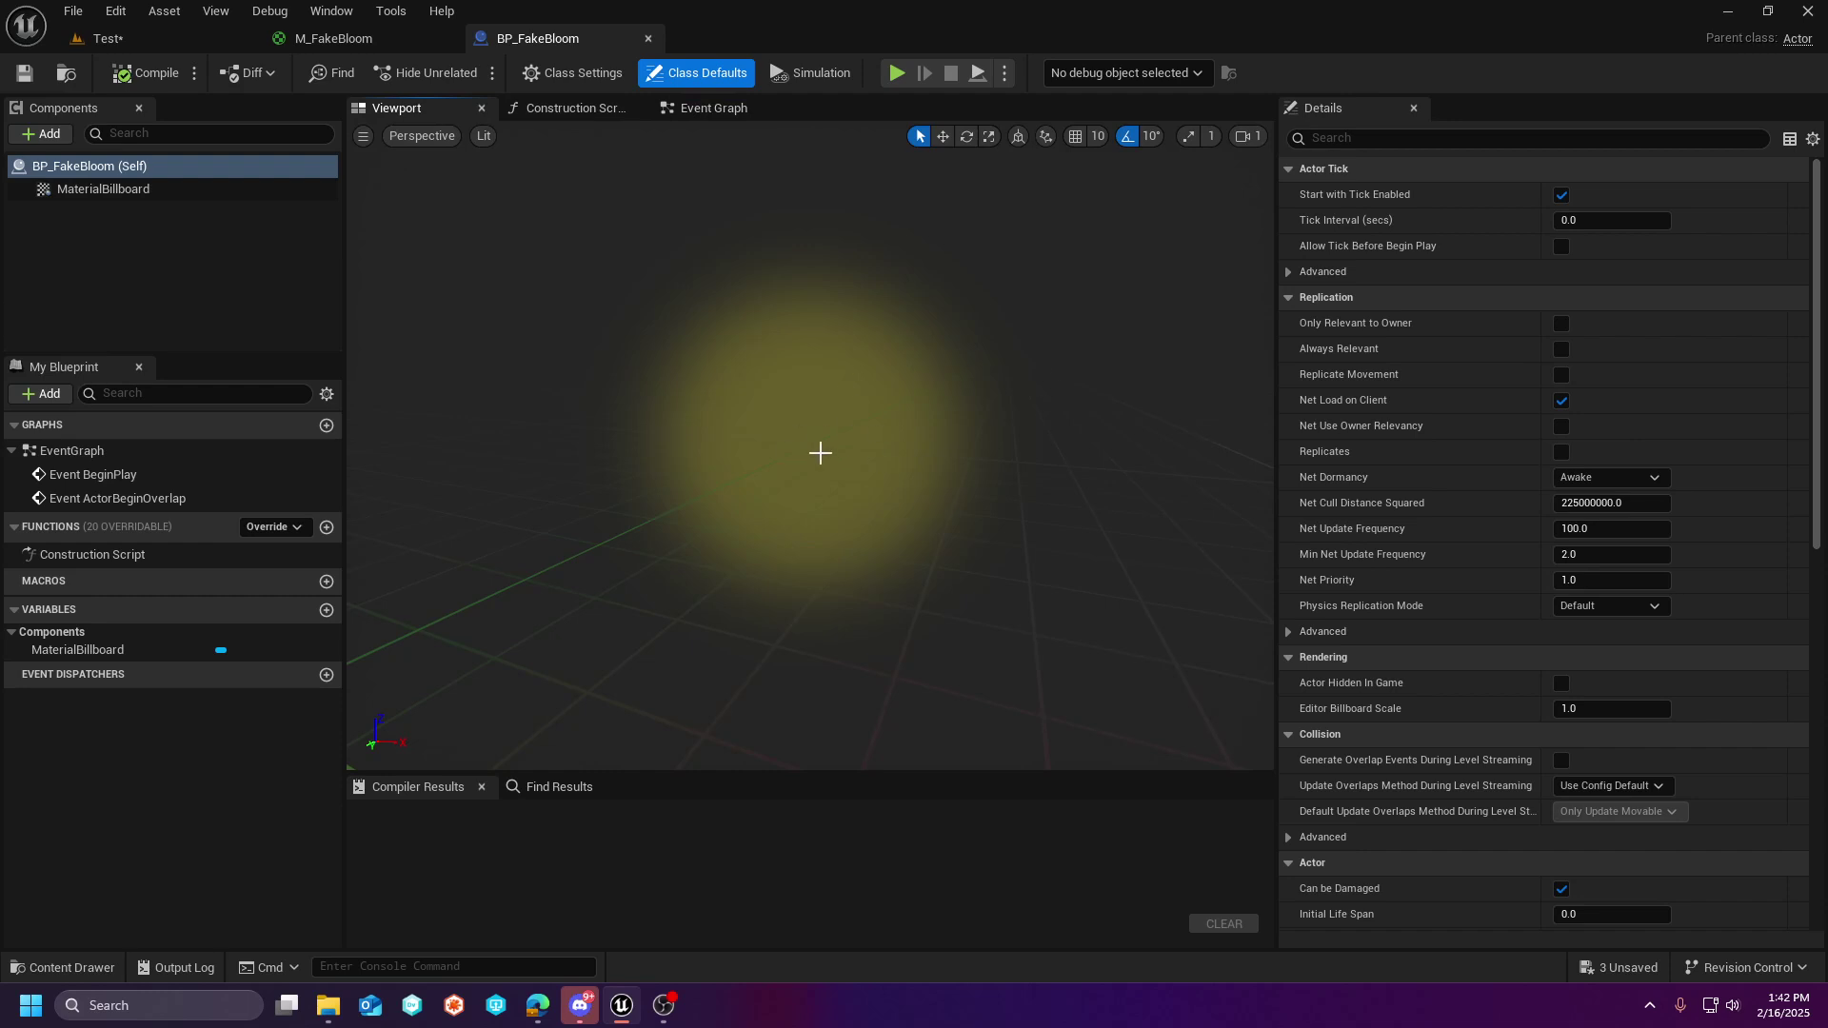
# - Select the MaterialBillboard component and expand Index [0] of its Sprite Elements to examine the material, size and curve settings
pyautogui.click(97, 192)
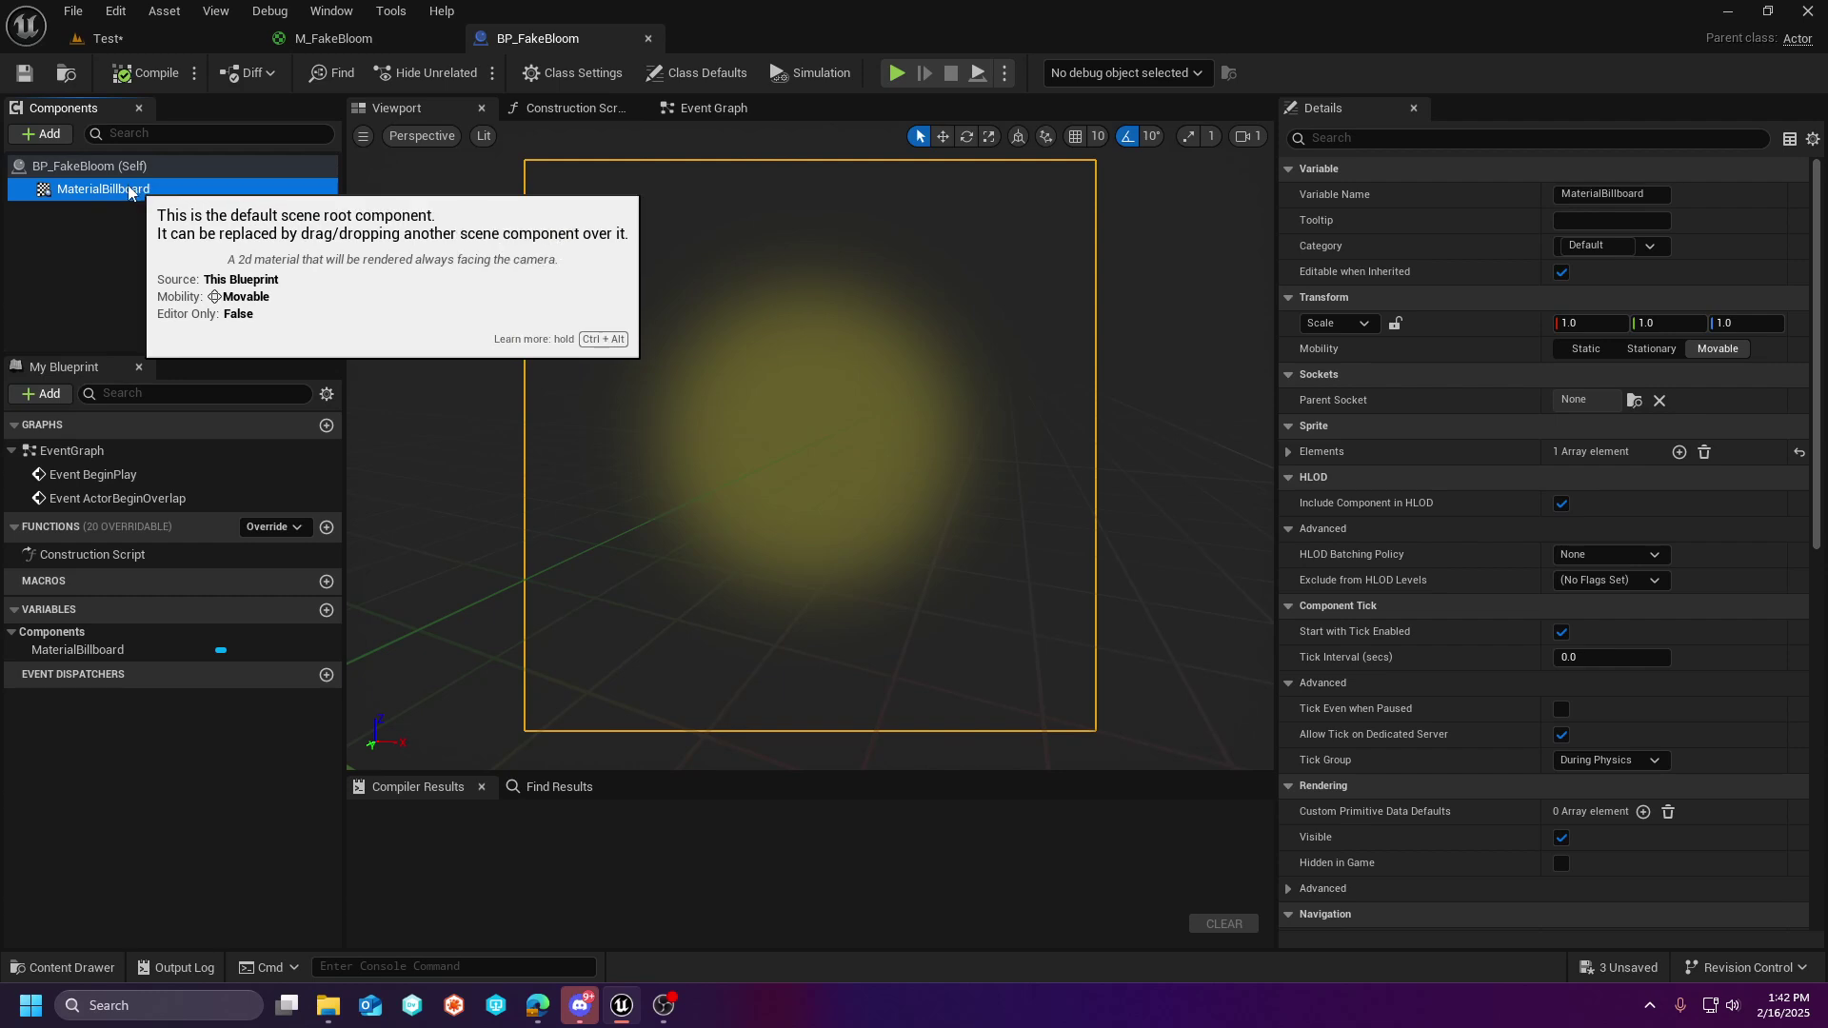
pyautogui.scroll(-5, 1534, 420)
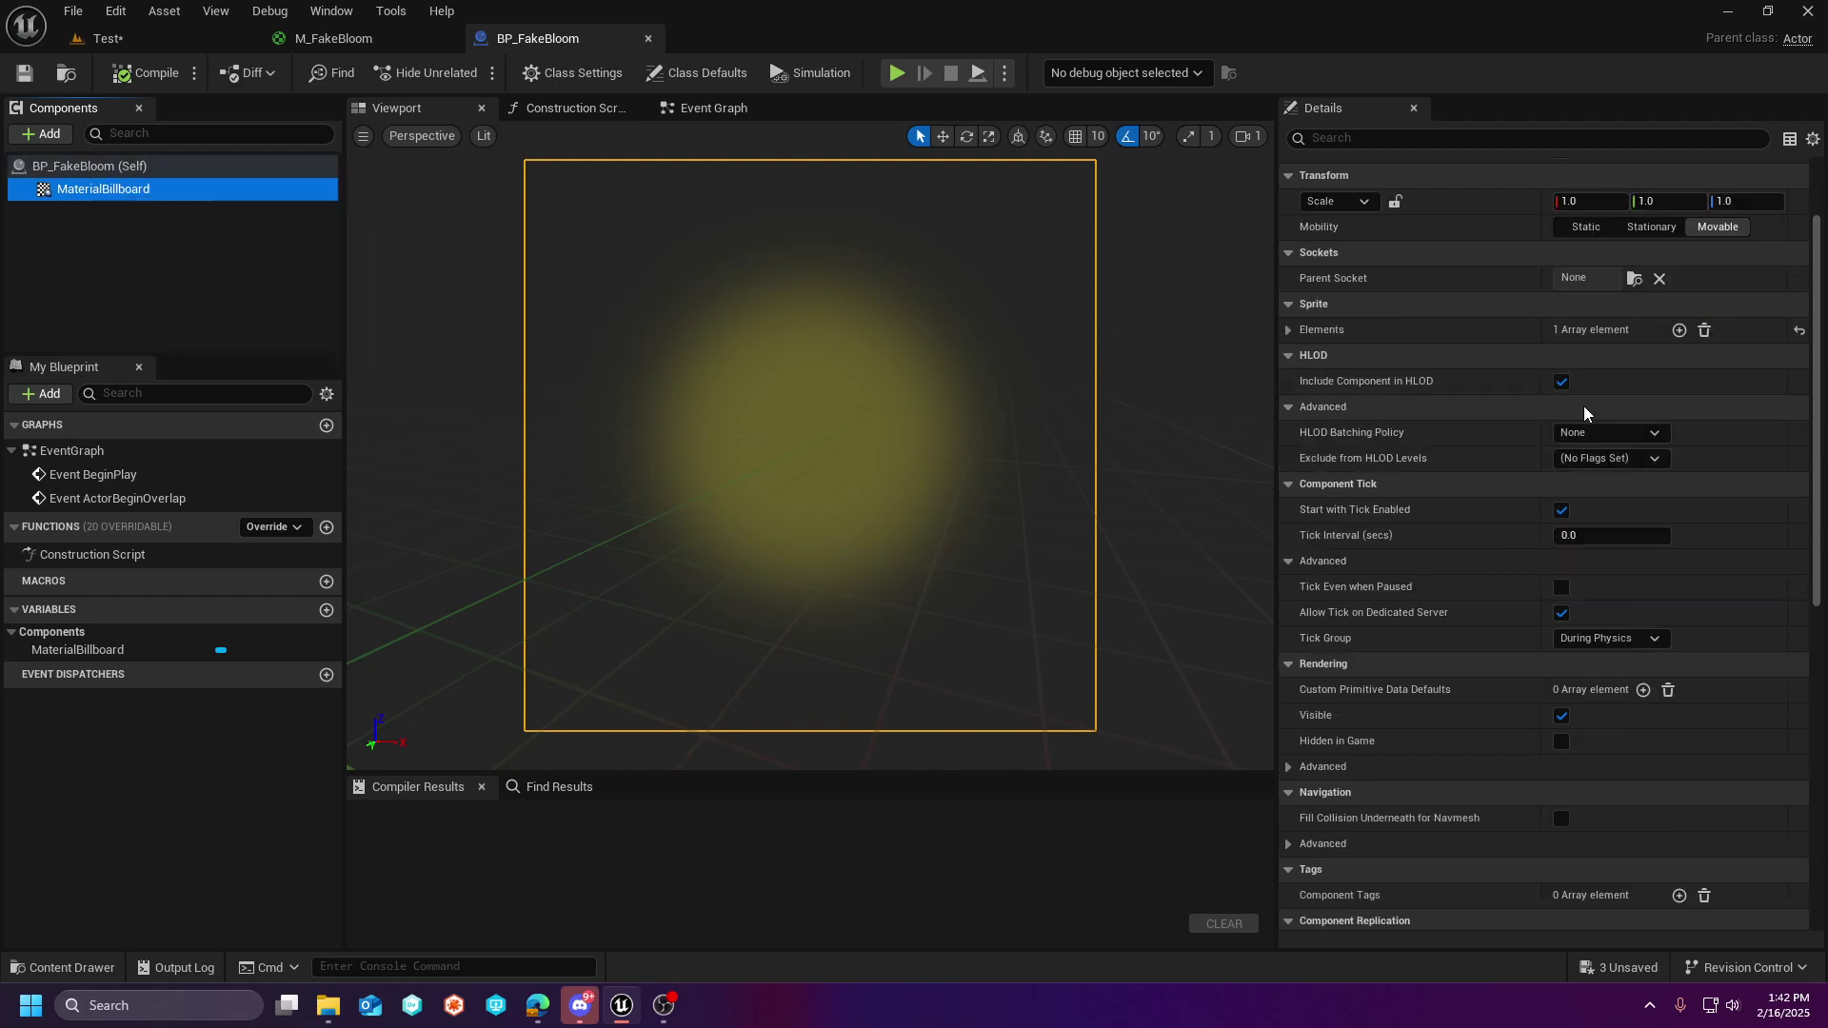
pyautogui.press('F2')
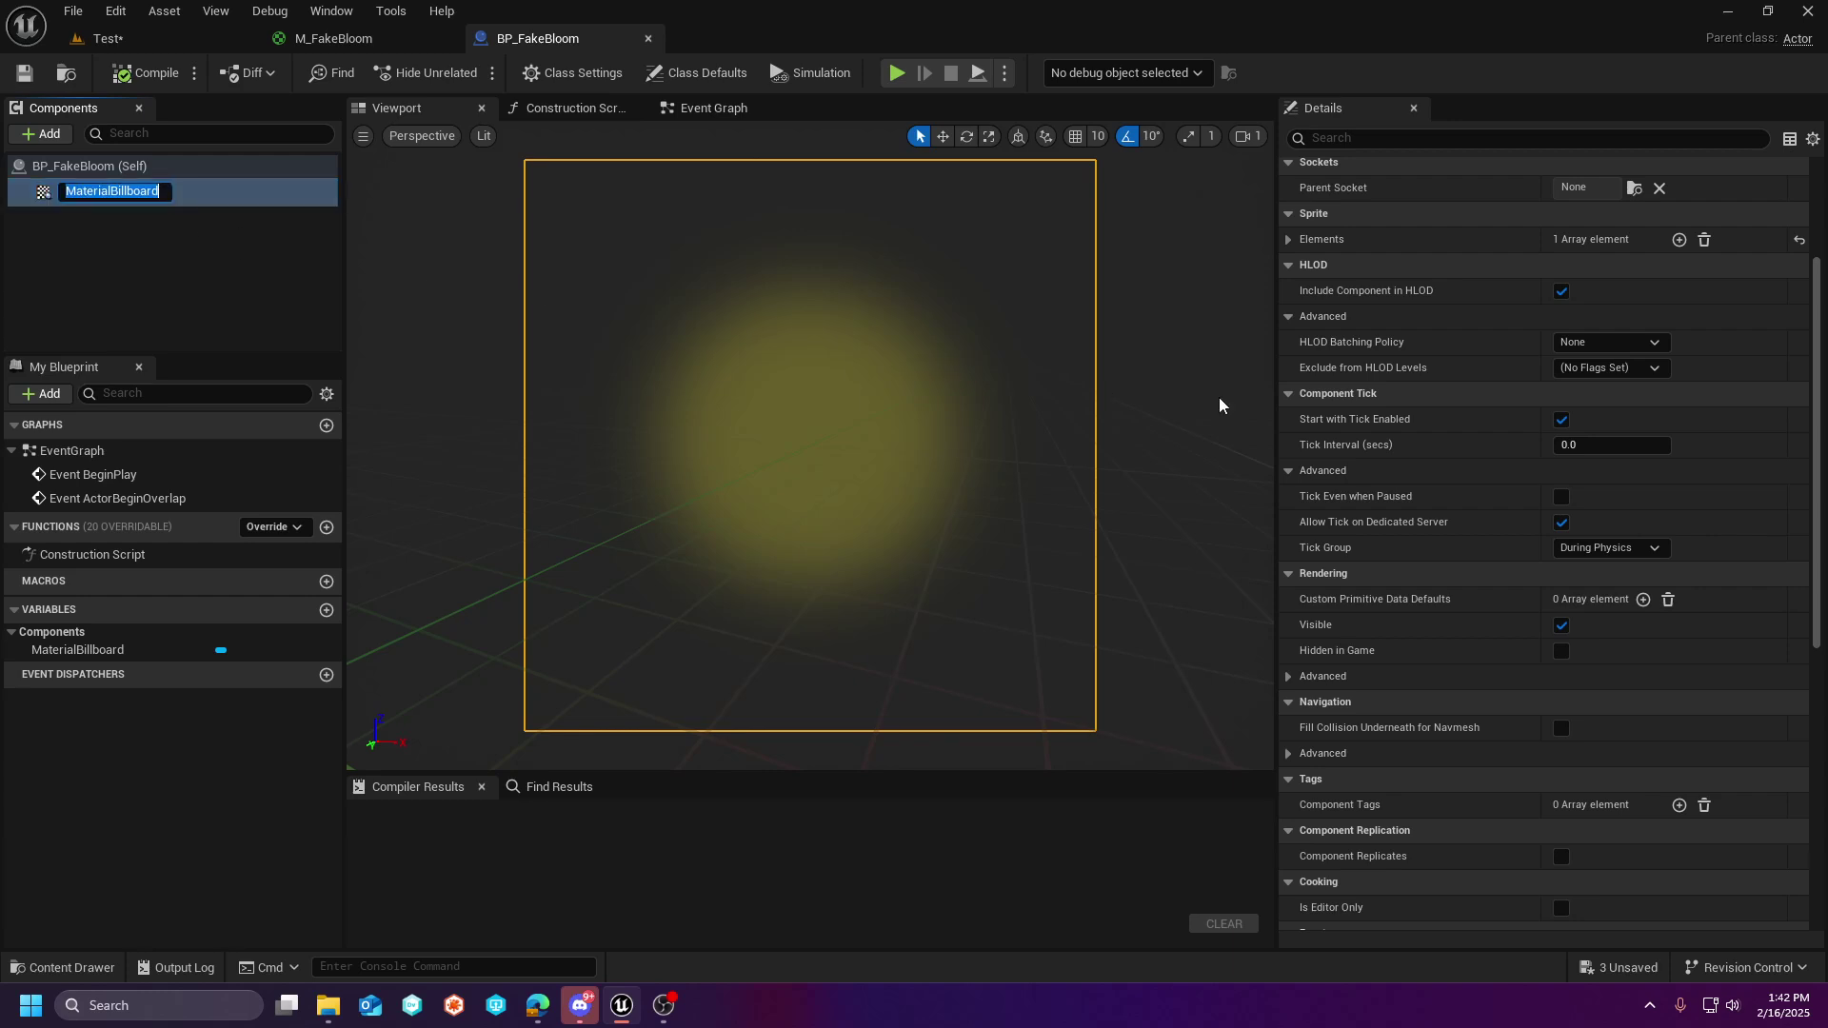
pyautogui.scroll(-6, 1430, 516)
pyautogui.scroll(11, 1443, 537)
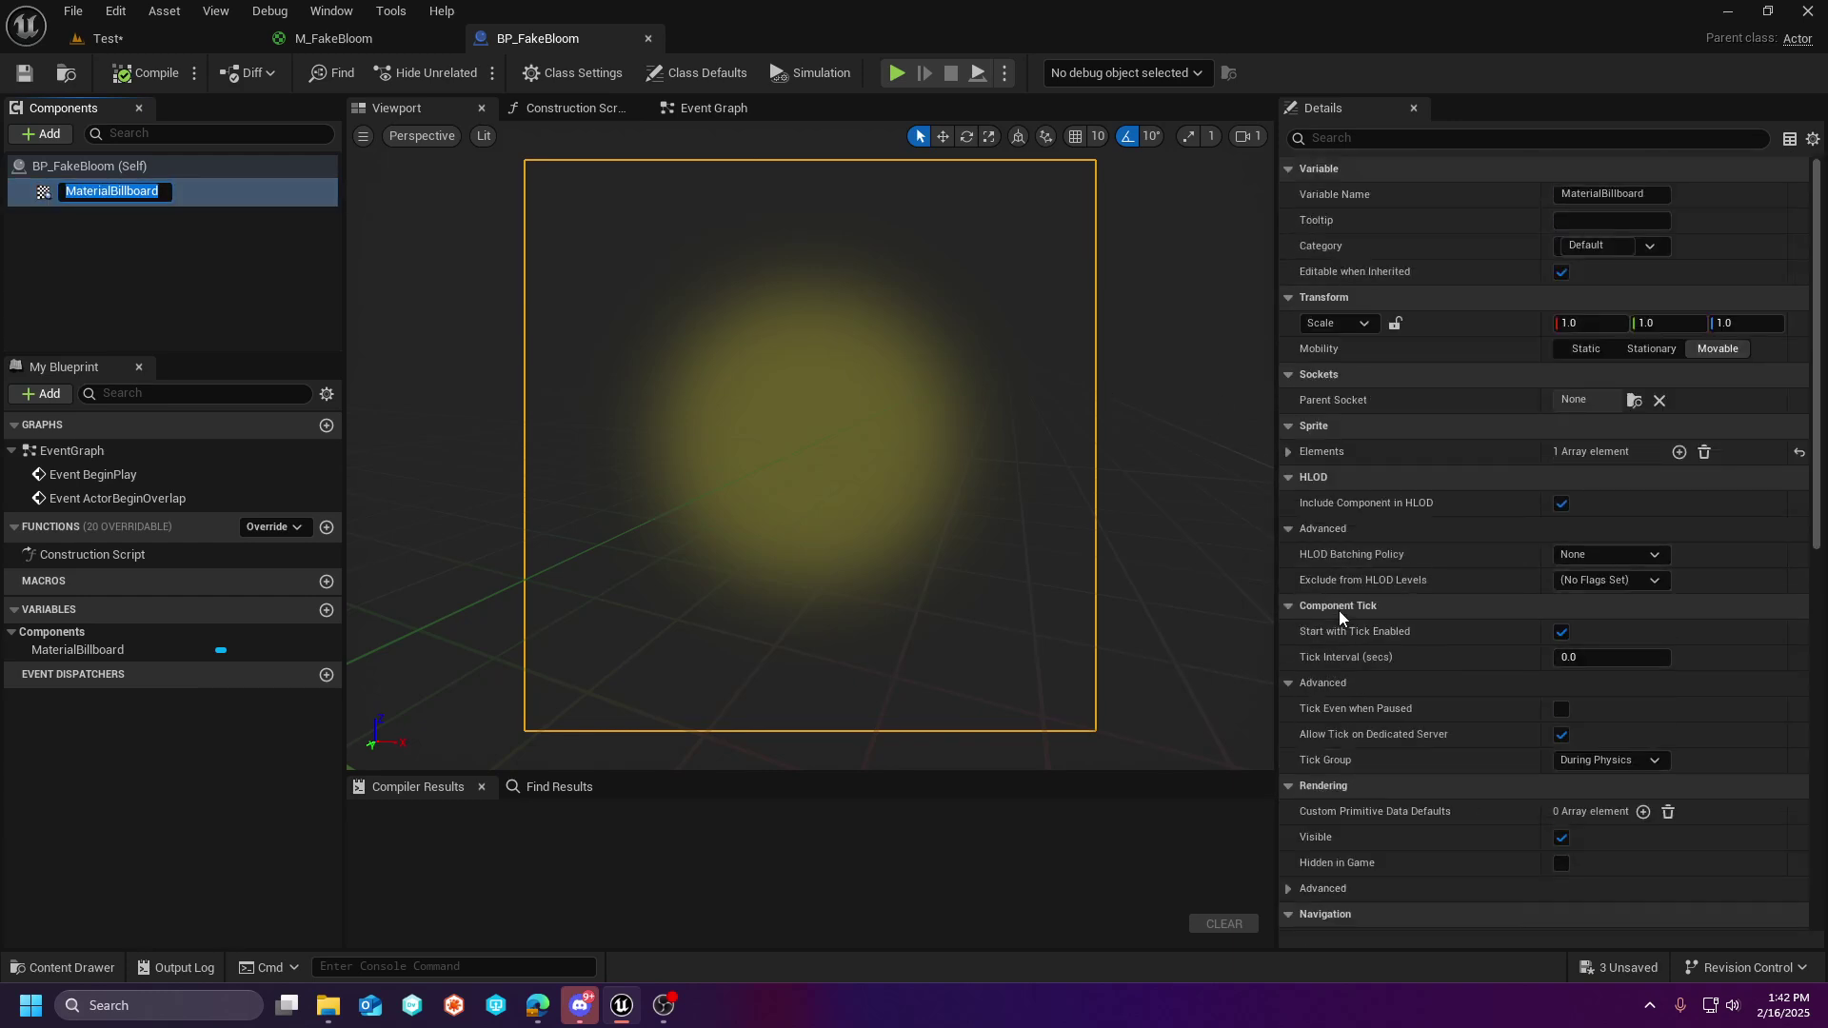
pyautogui.click(1288, 452)
pyautogui.click(1301, 480)
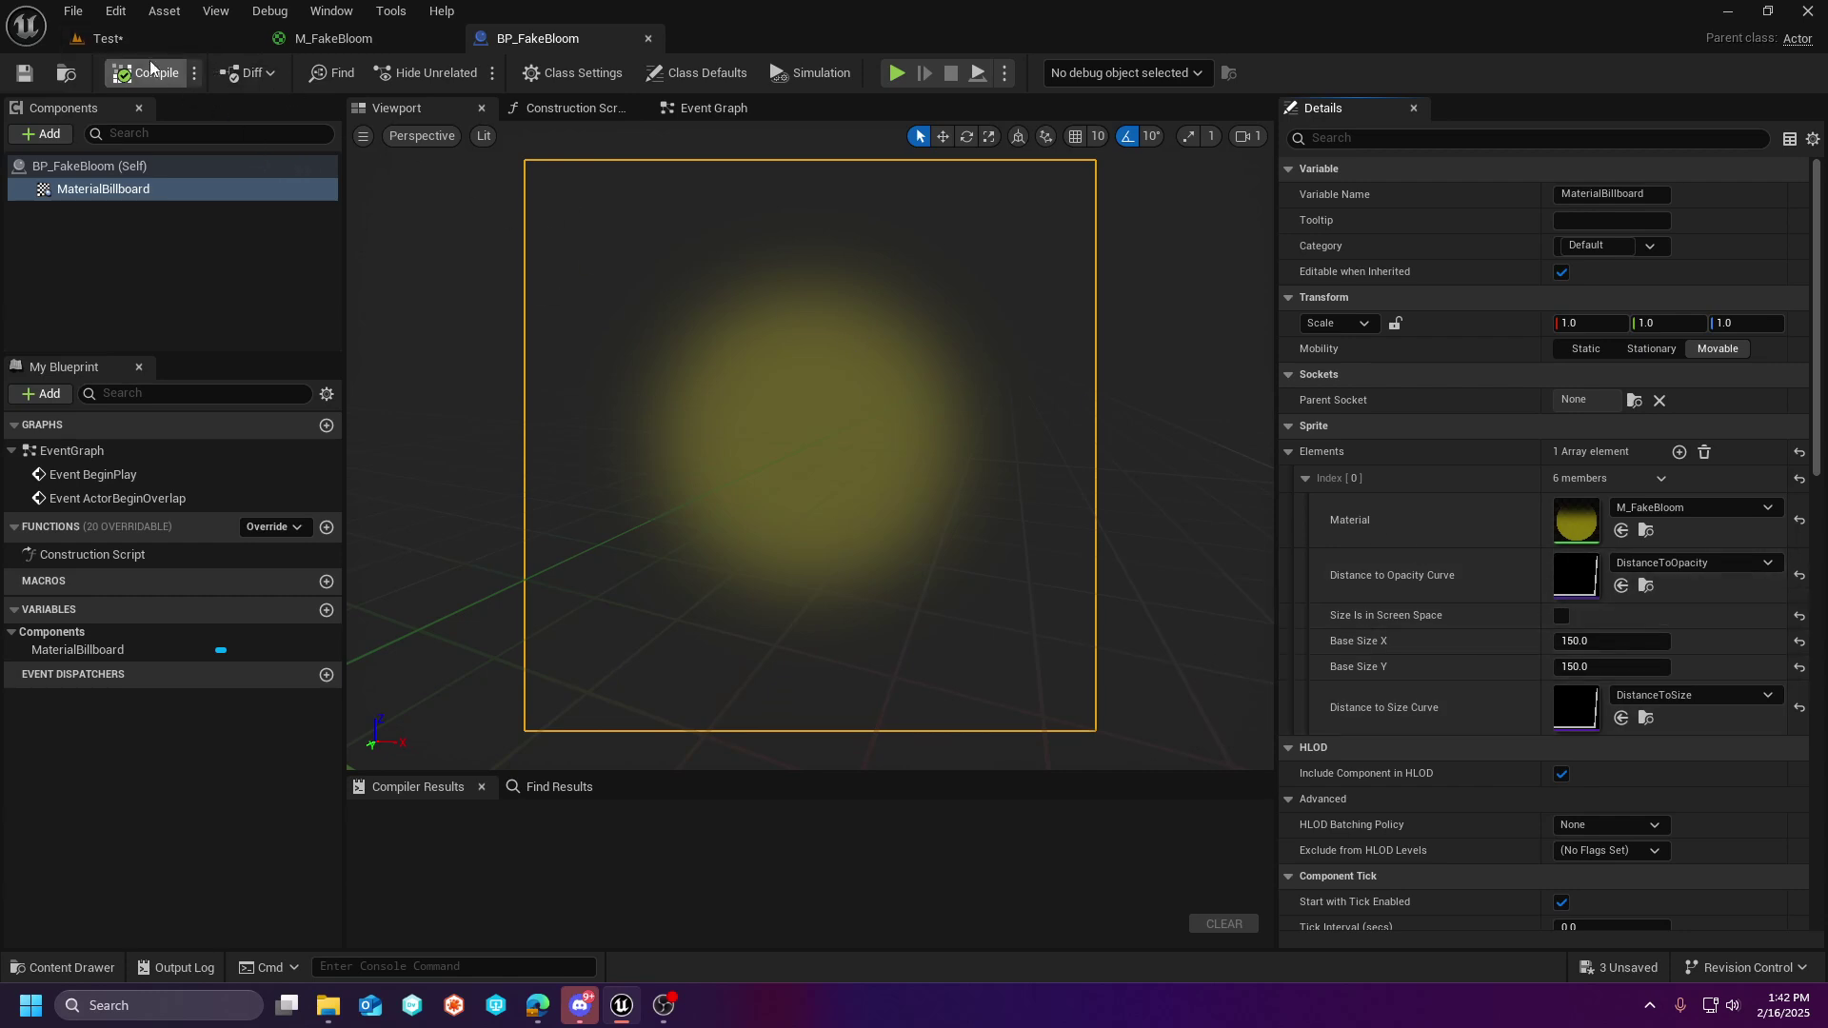
# - Open the DistanceToSize float curve from the Test level's Blueprints folder and inspect its first and last keys
pyautogui.click(107, 38)
pyautogui.click(531, 748)
pyautogui.doubleClick(531, 748)
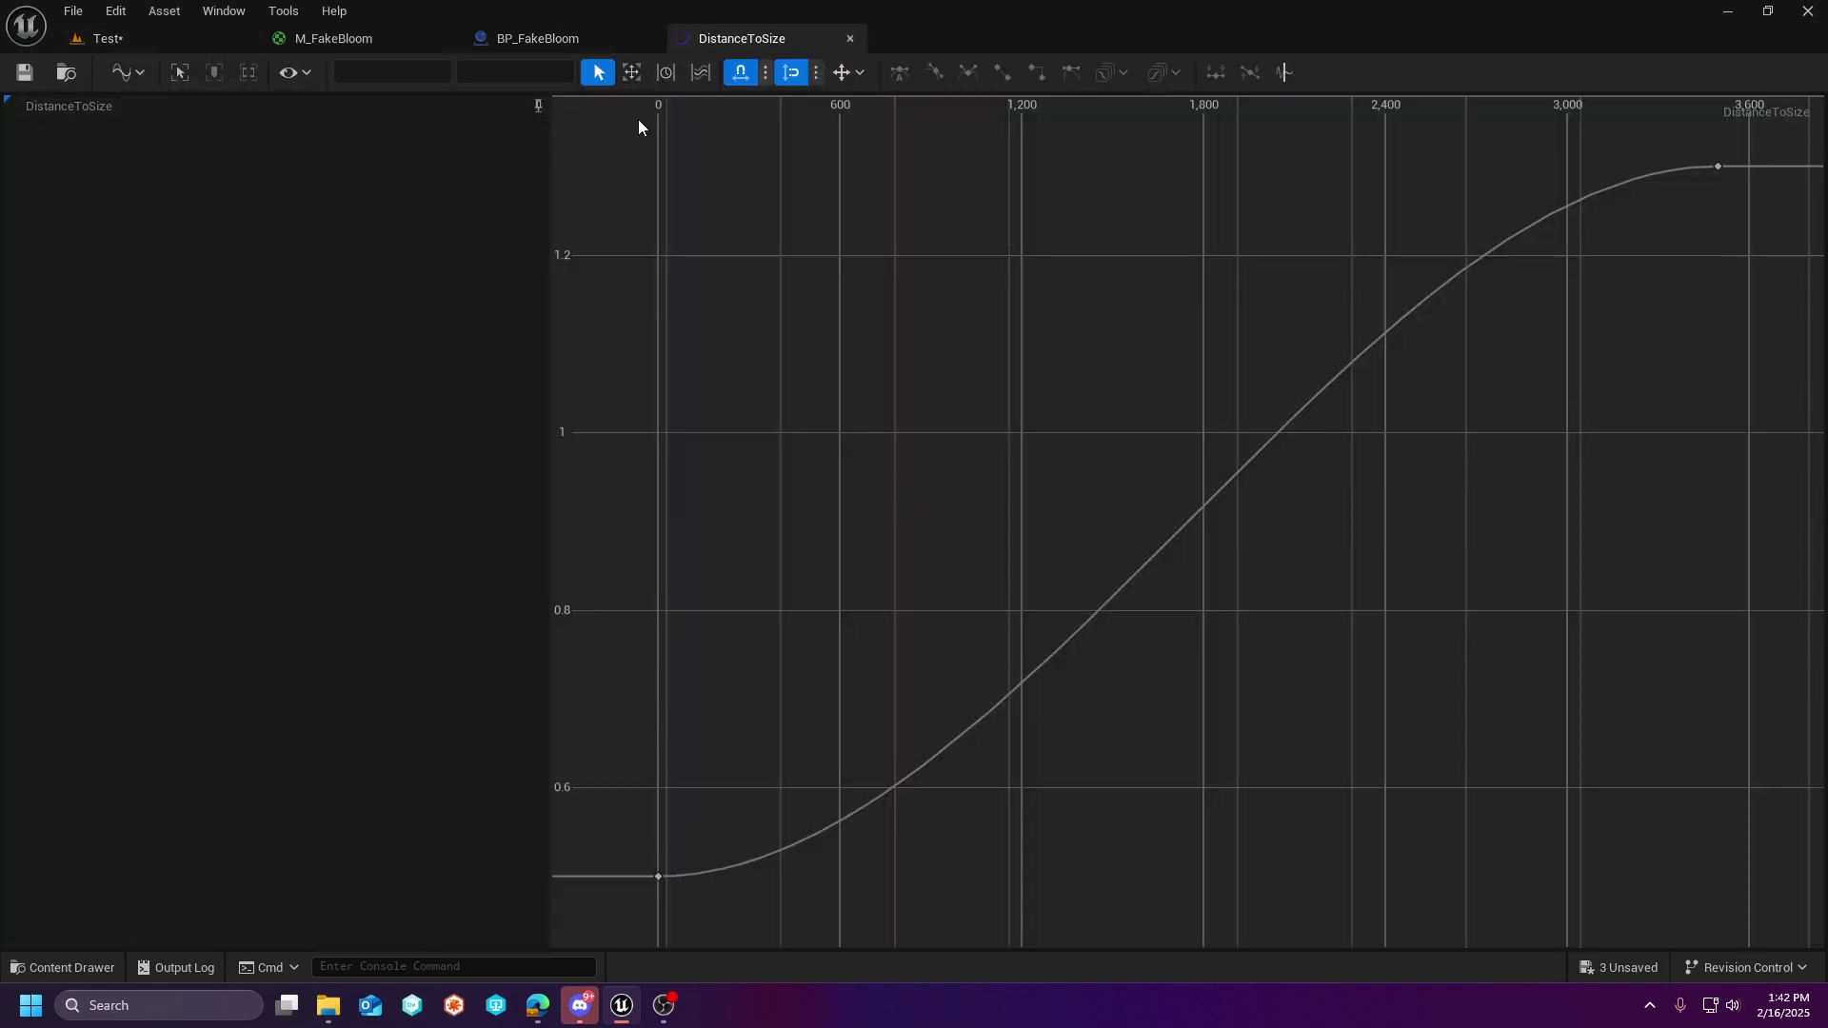
pyautogui.moveTo(805, 587); pyautogui.dragTo(983, 478, button='right')
pyautogui.click(836, 767)
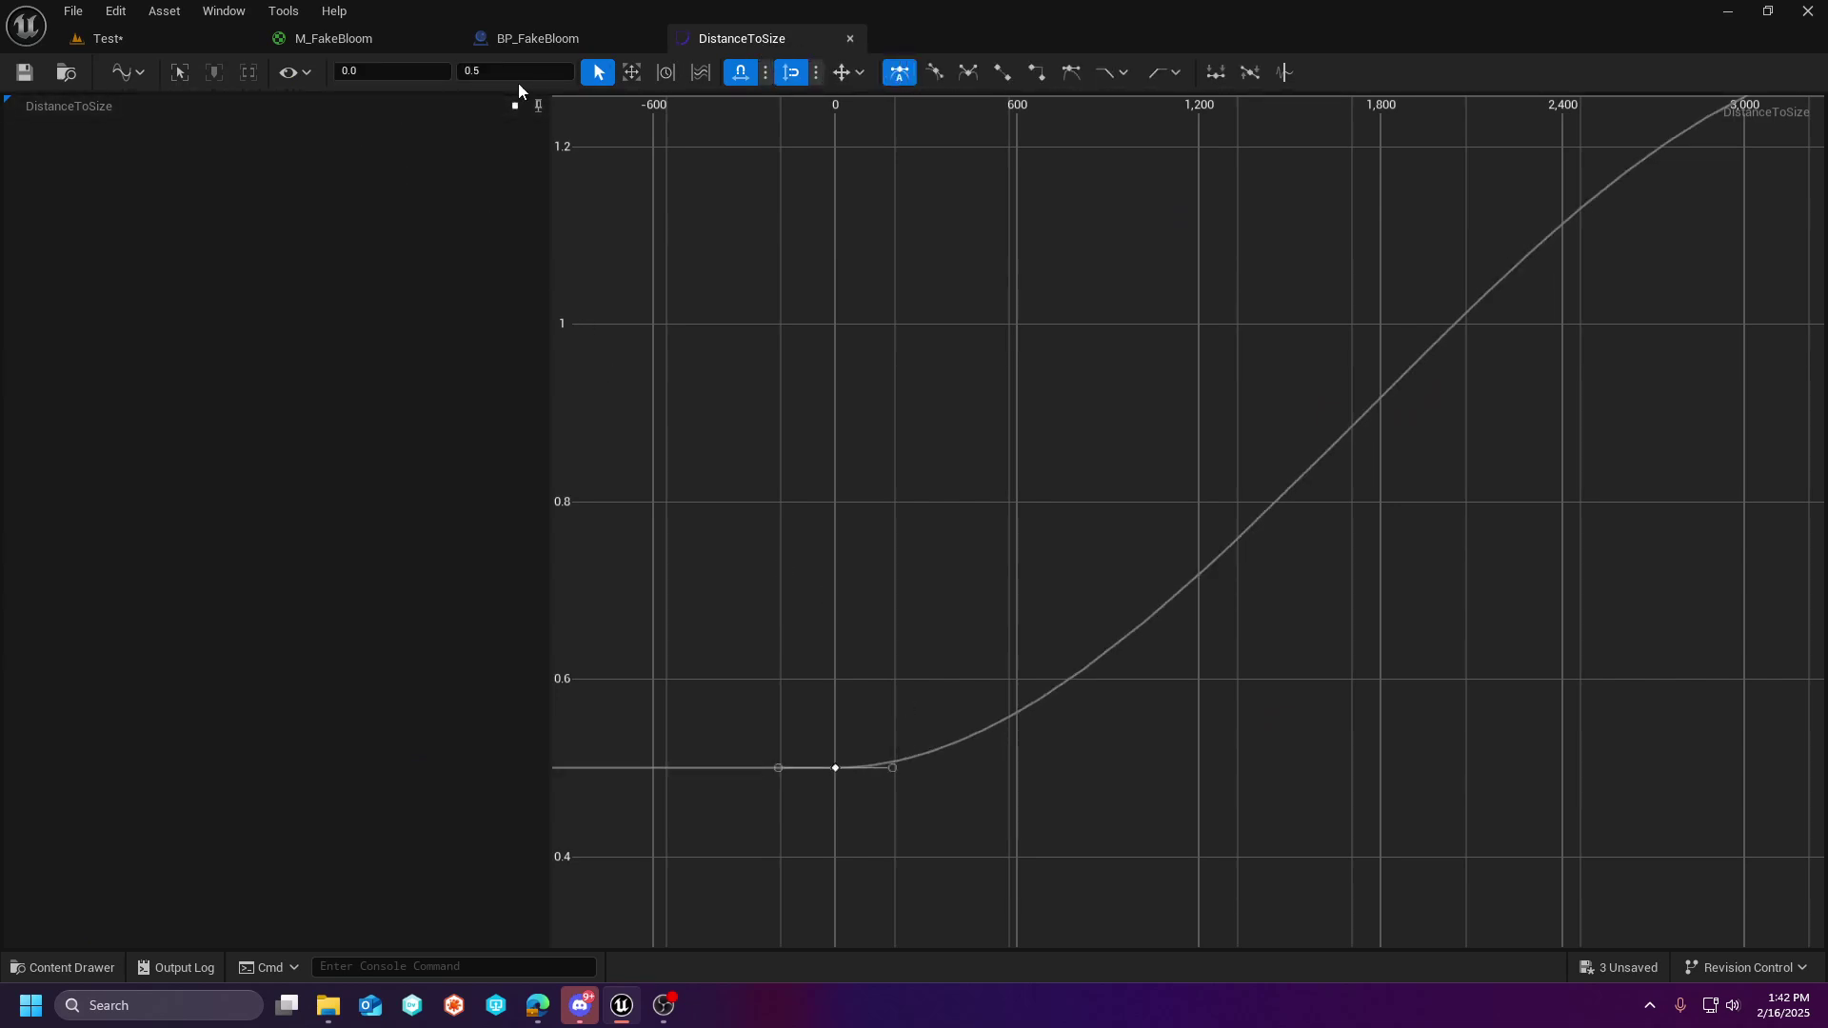
pyautogui.moveTo(1455, 331); pyautogui.dragTo(1212, 709, button='right')
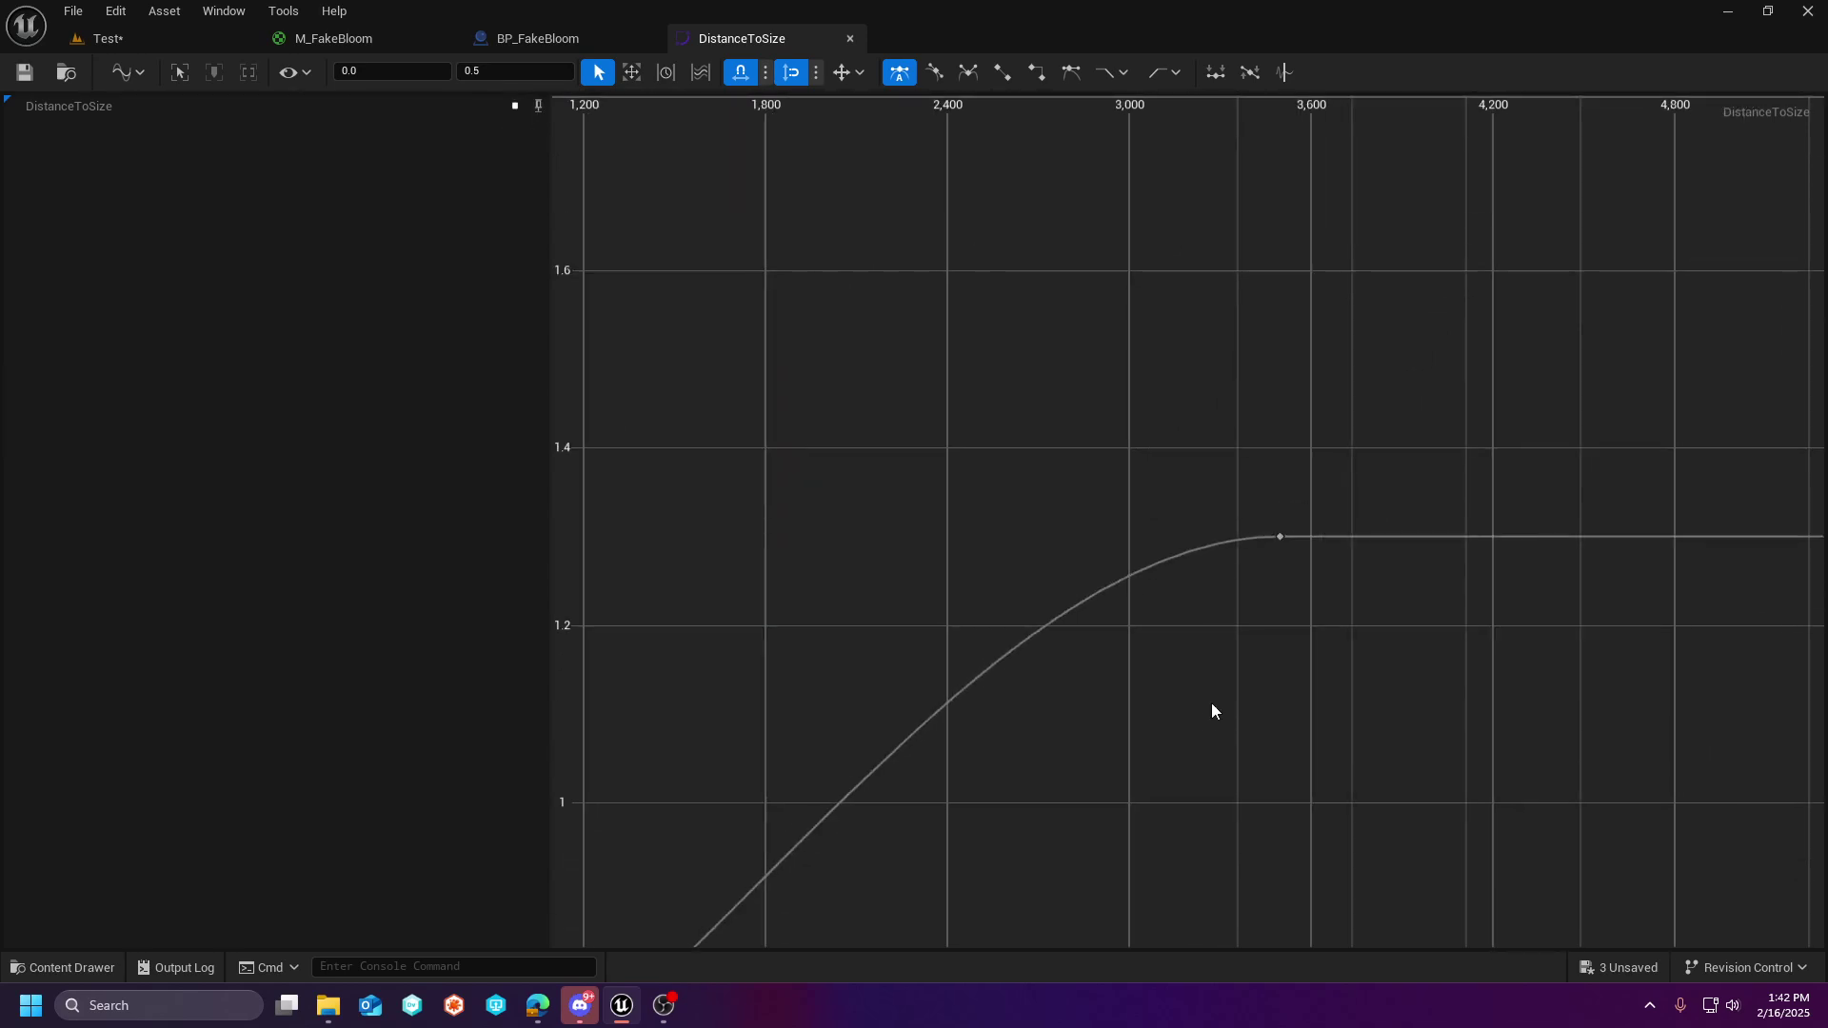
pyautogui.click(1280, 539)
# - Open the DistanceToOpacity float curve from the Blueprints folder and inspect its first and last keys
pyautogui.click(154, 40)
pyautogui.doubleClick(451, 735)
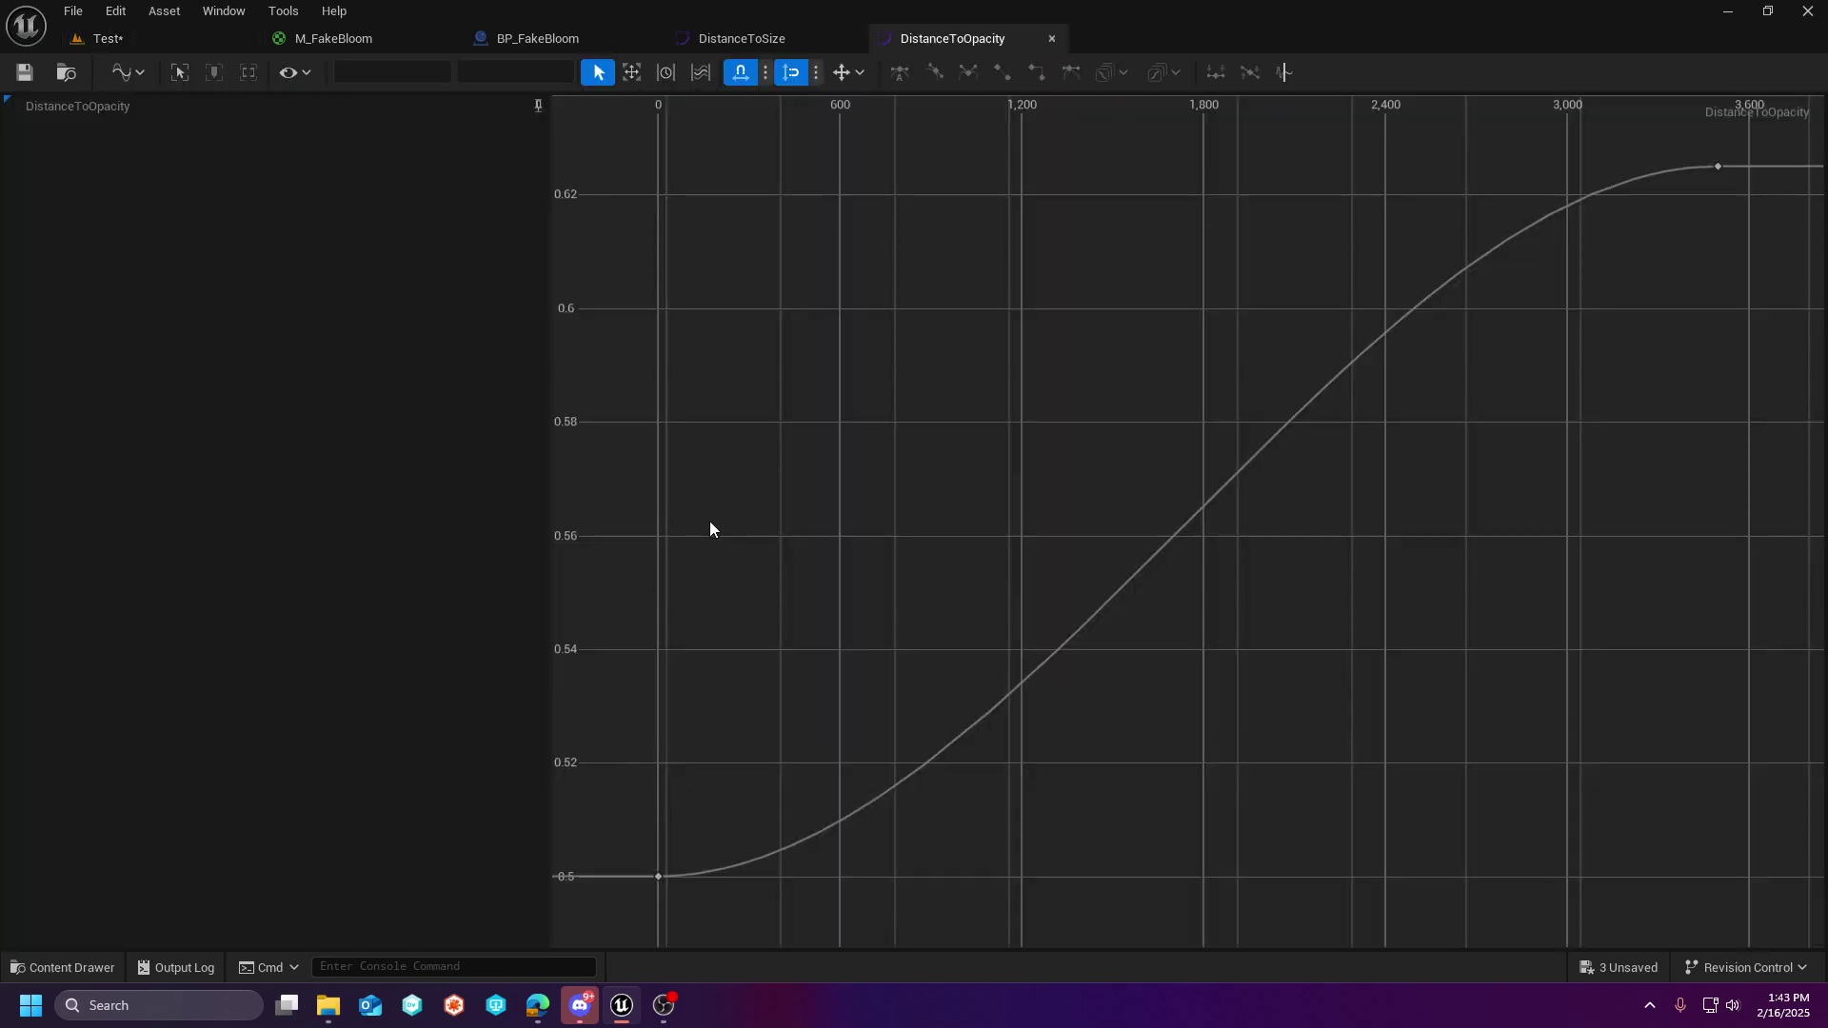
pyautogui.click(1105, 580)
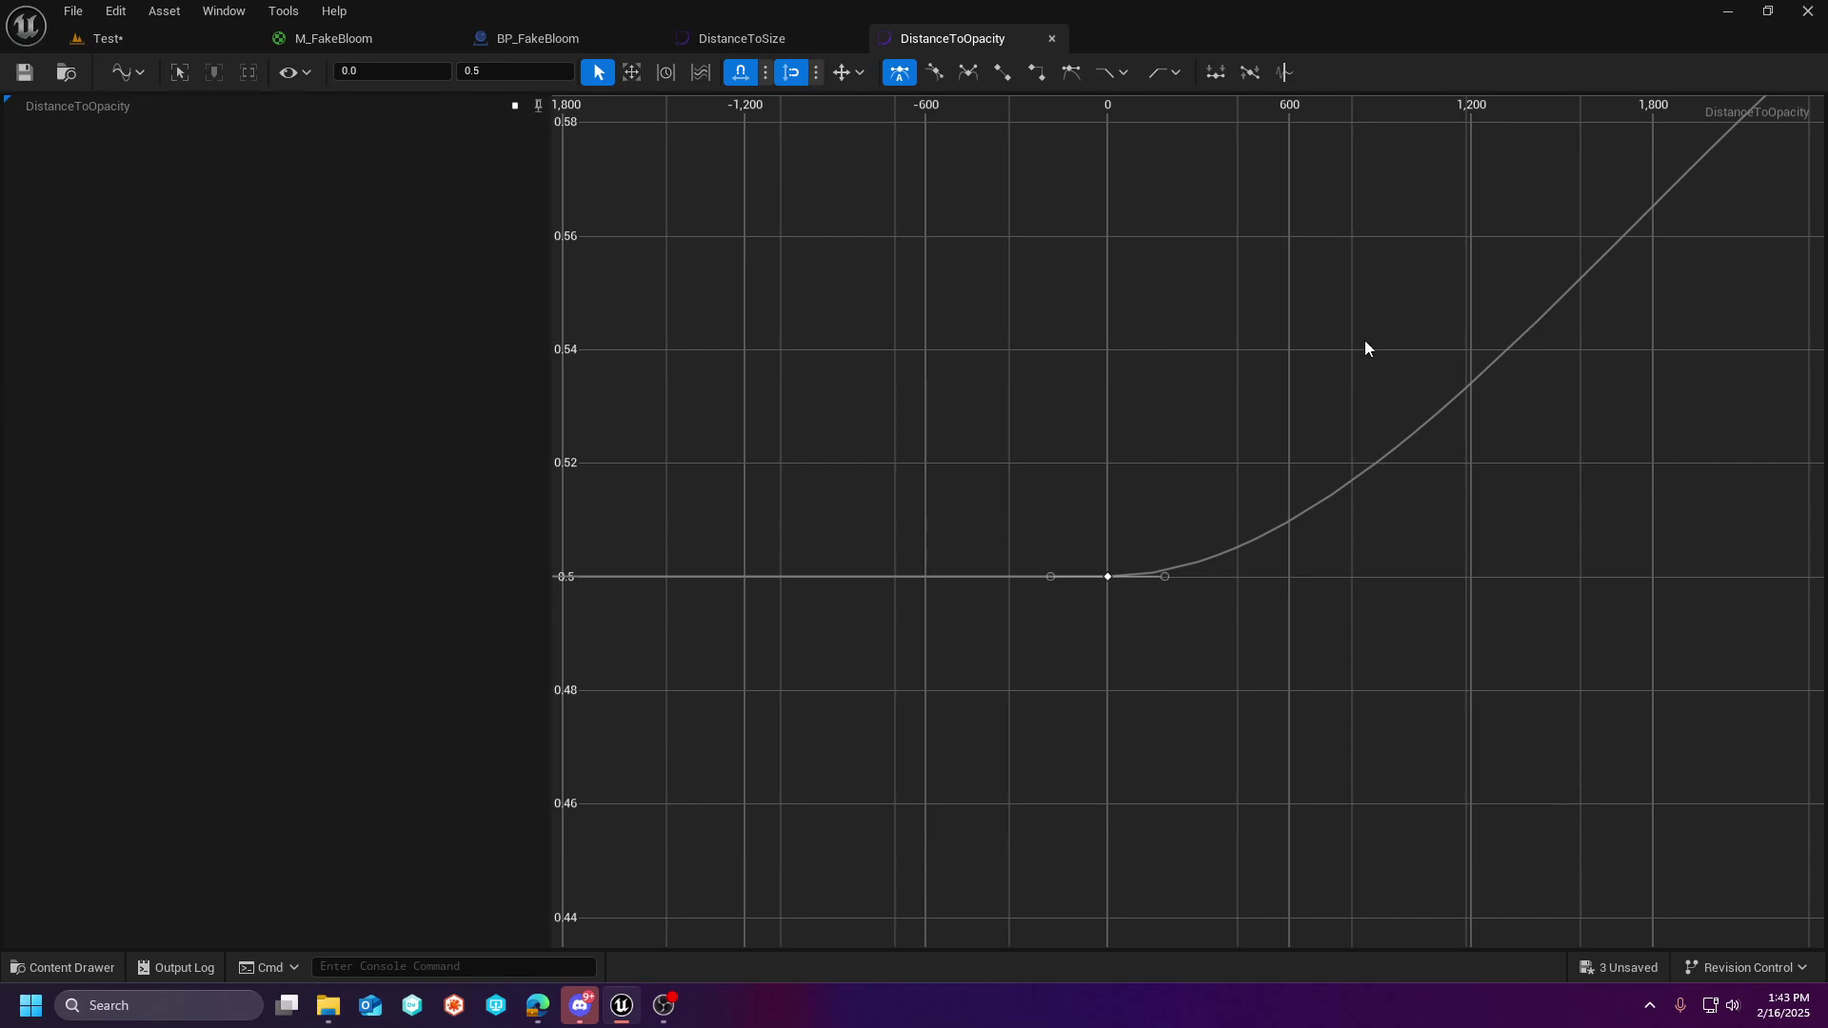
pyautogui.moveTo(1412, 346); pyautogui.dragTo(800, 607, button='right')
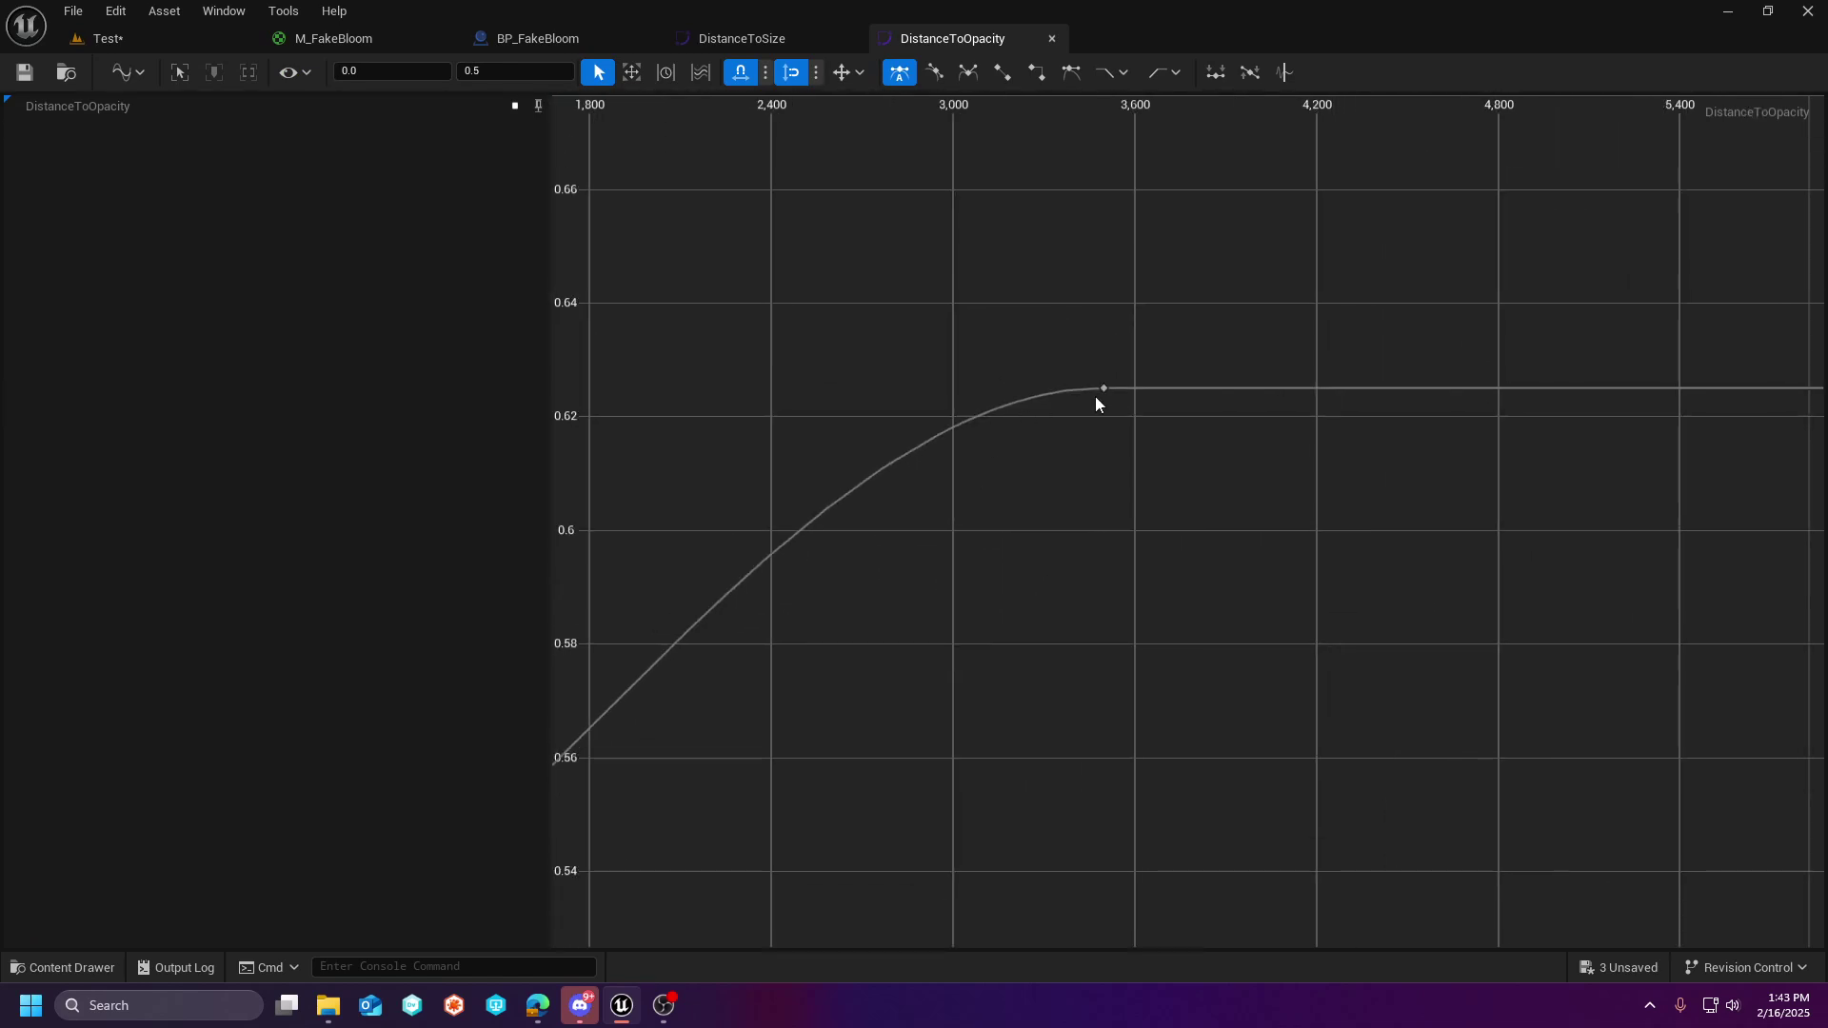
pyautogui.click(1101, 389)
# - Select the DistanceToSize asset in the Test level's Blueprints folder, and review BP_FakeBloom's sprite settings and the M_FakeBloom graph
pyautogui.click(196, 37)
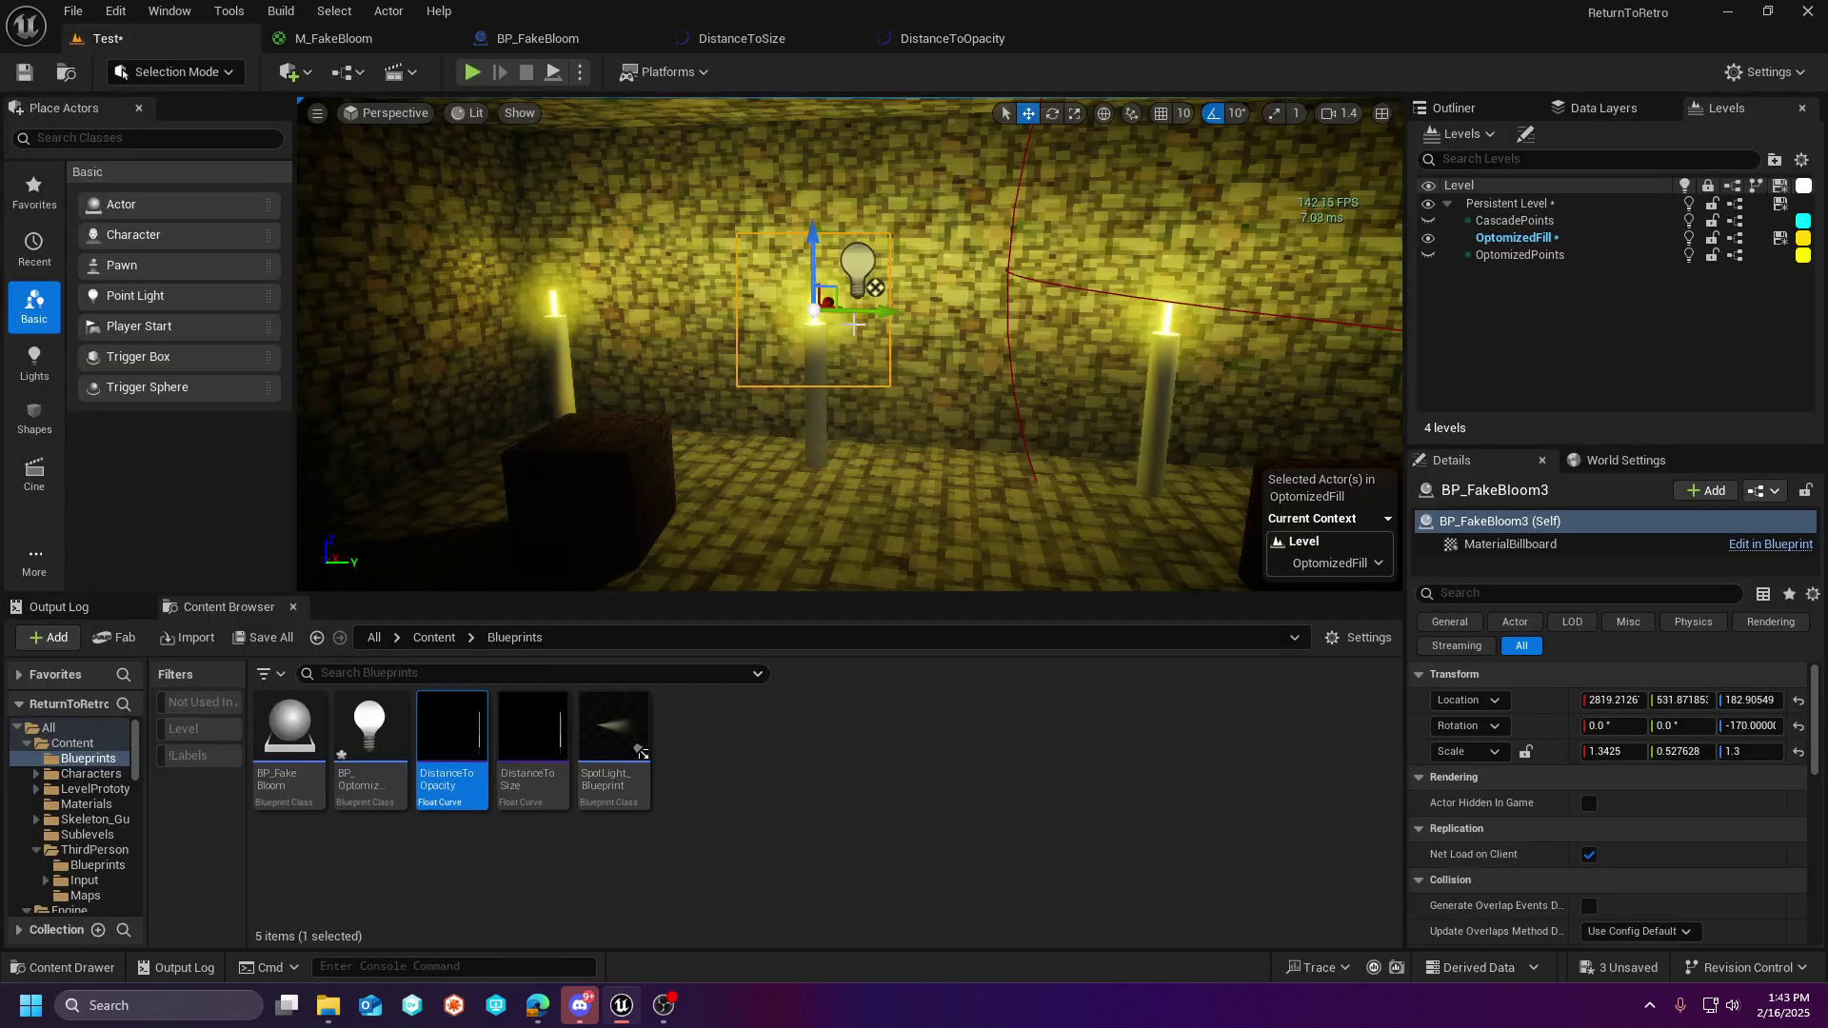
pyautogui.click(528, 754)
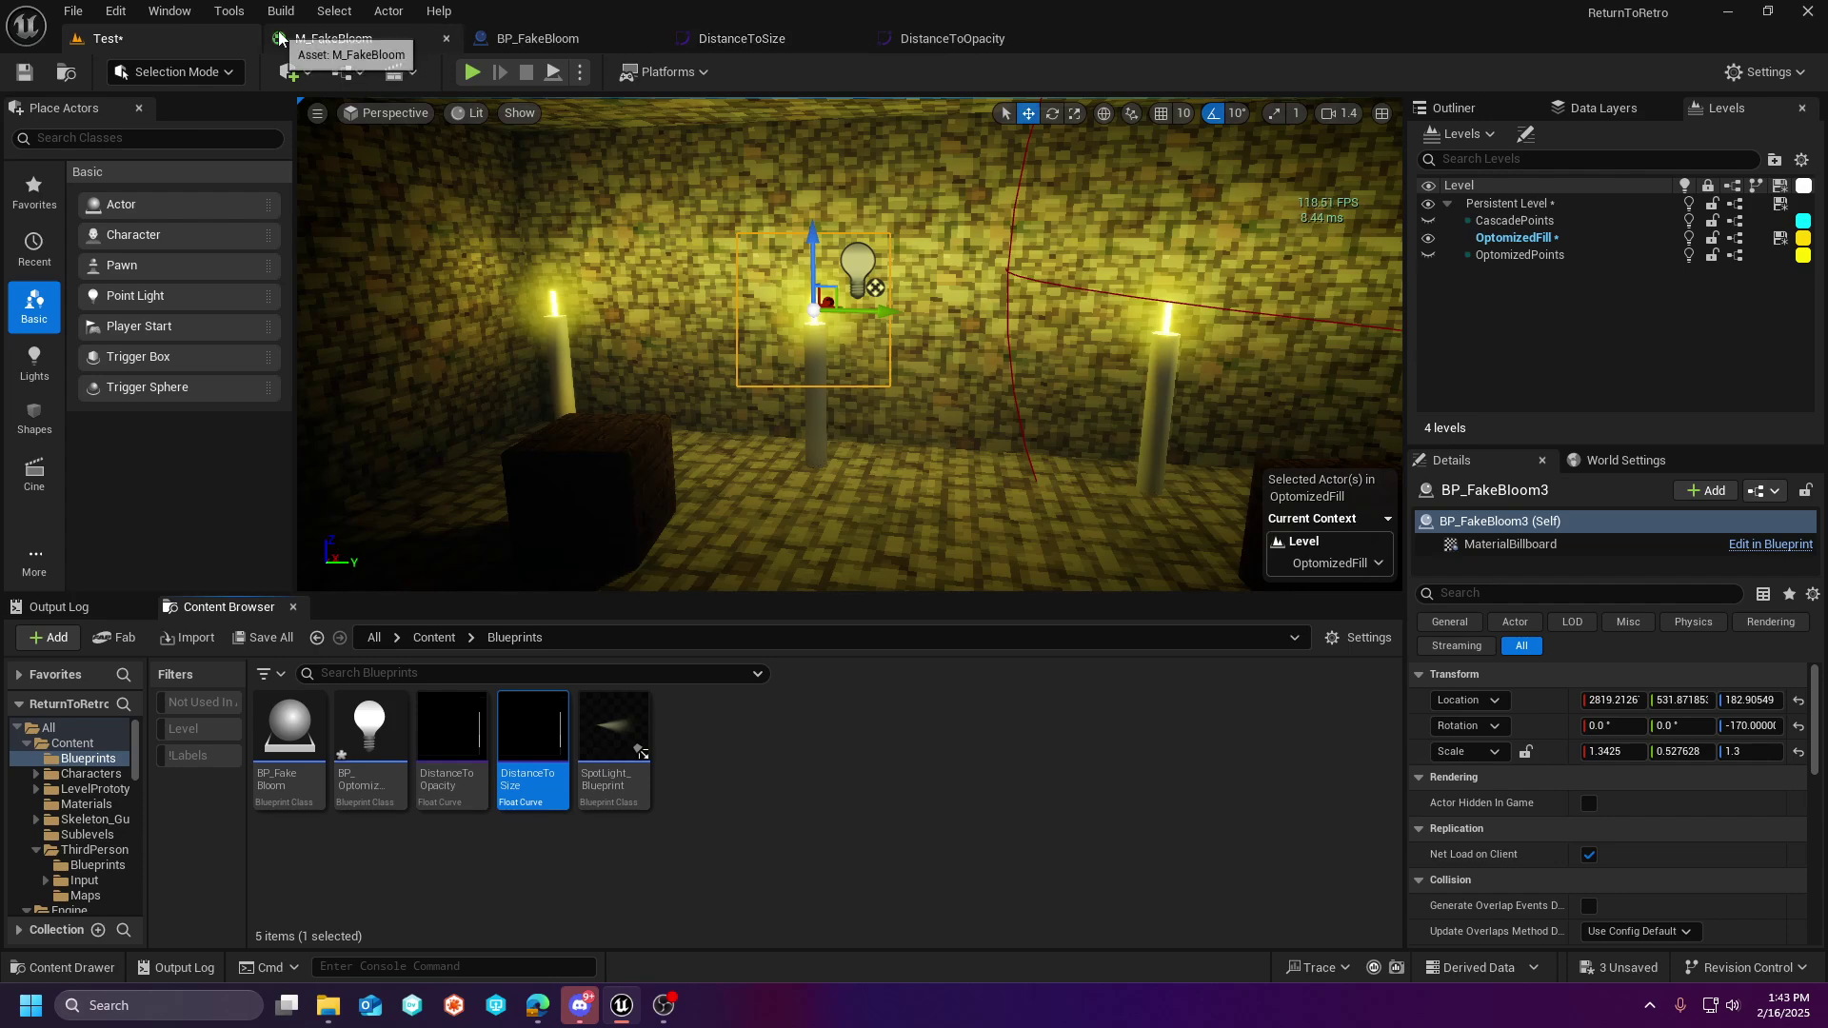
pyautogui.click(535, 38)
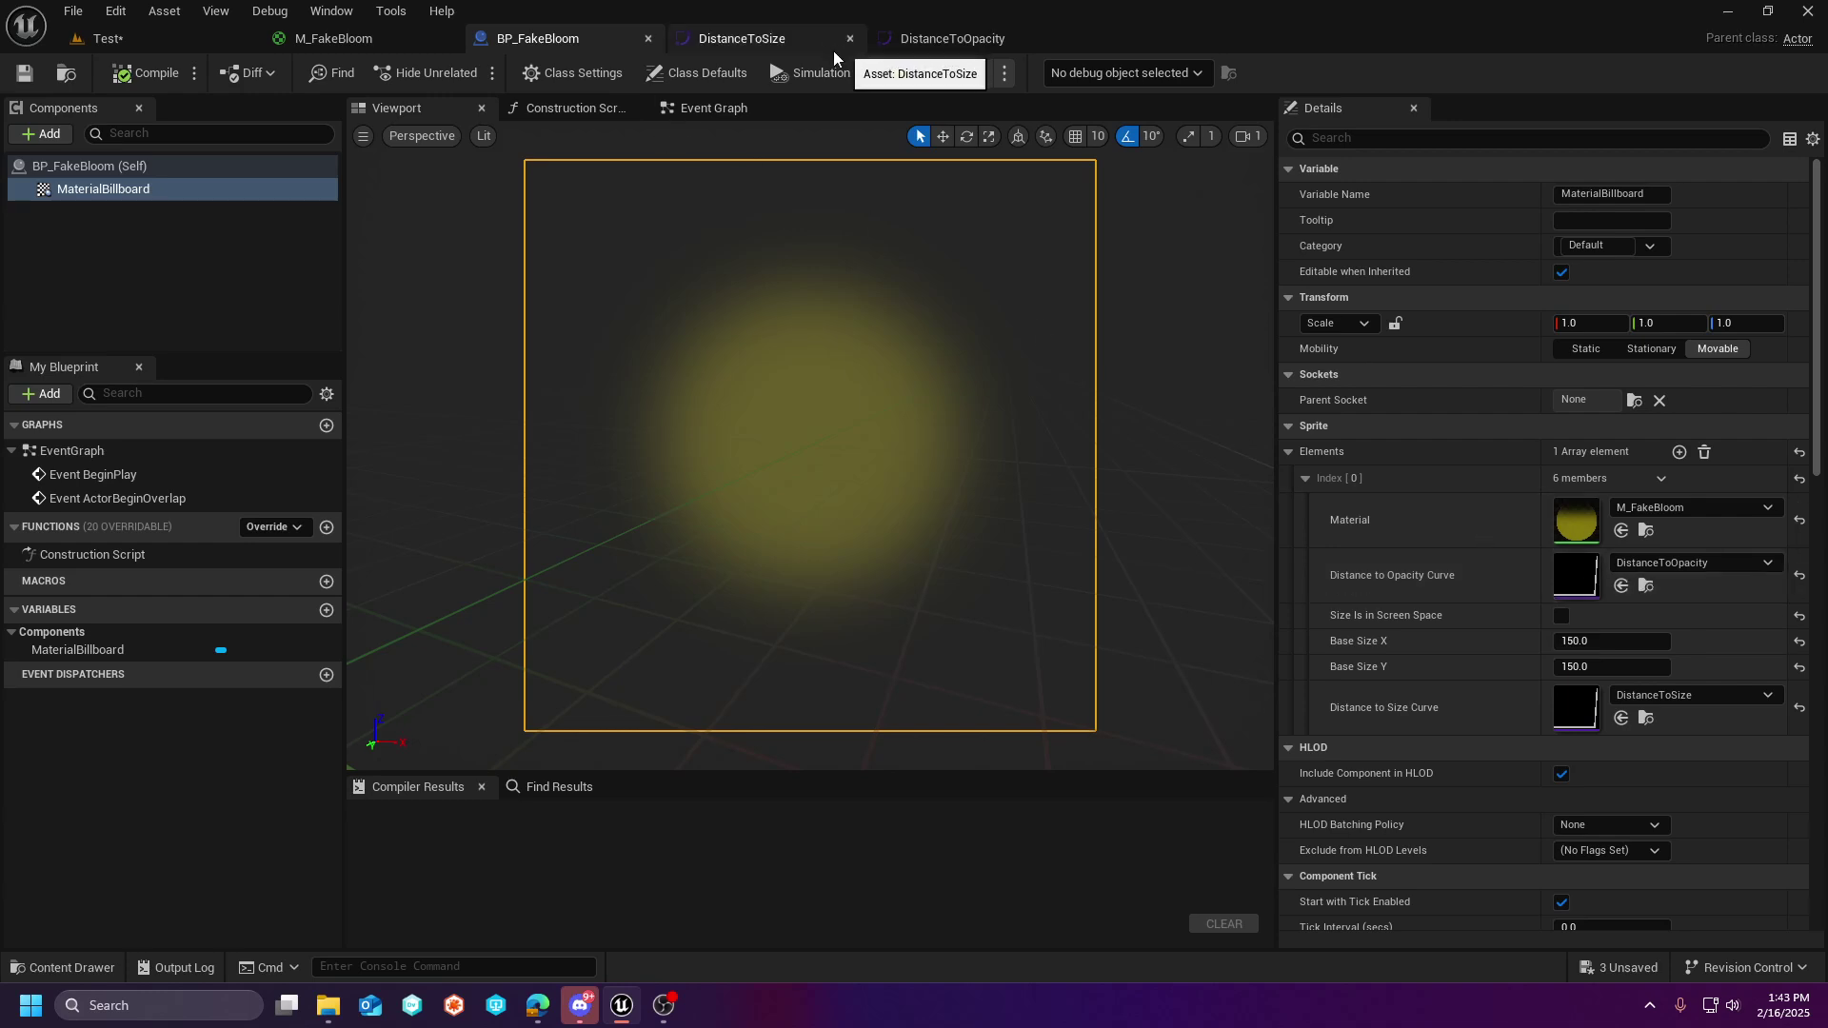
pyautogui.click(379, 43)
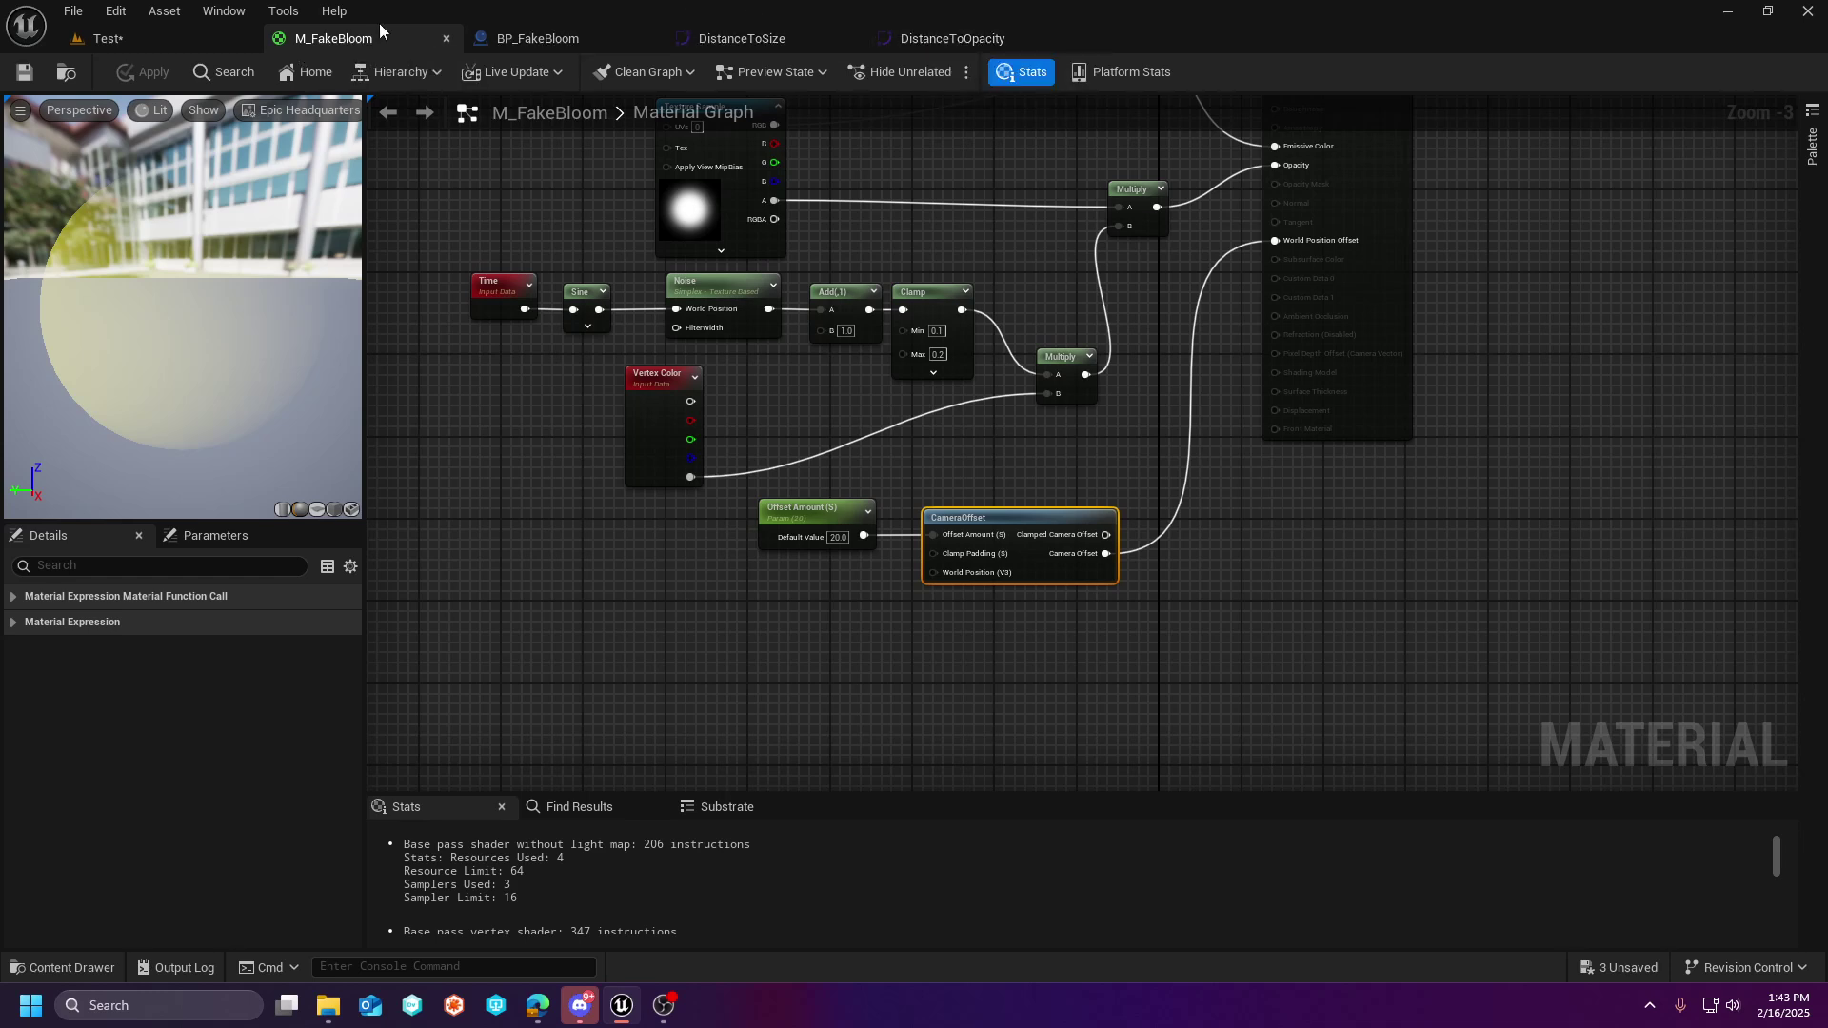
# - Return to the Test level and examine the fake bloom on the candle row from several distances and angles
pyautogui.click(162, 40)
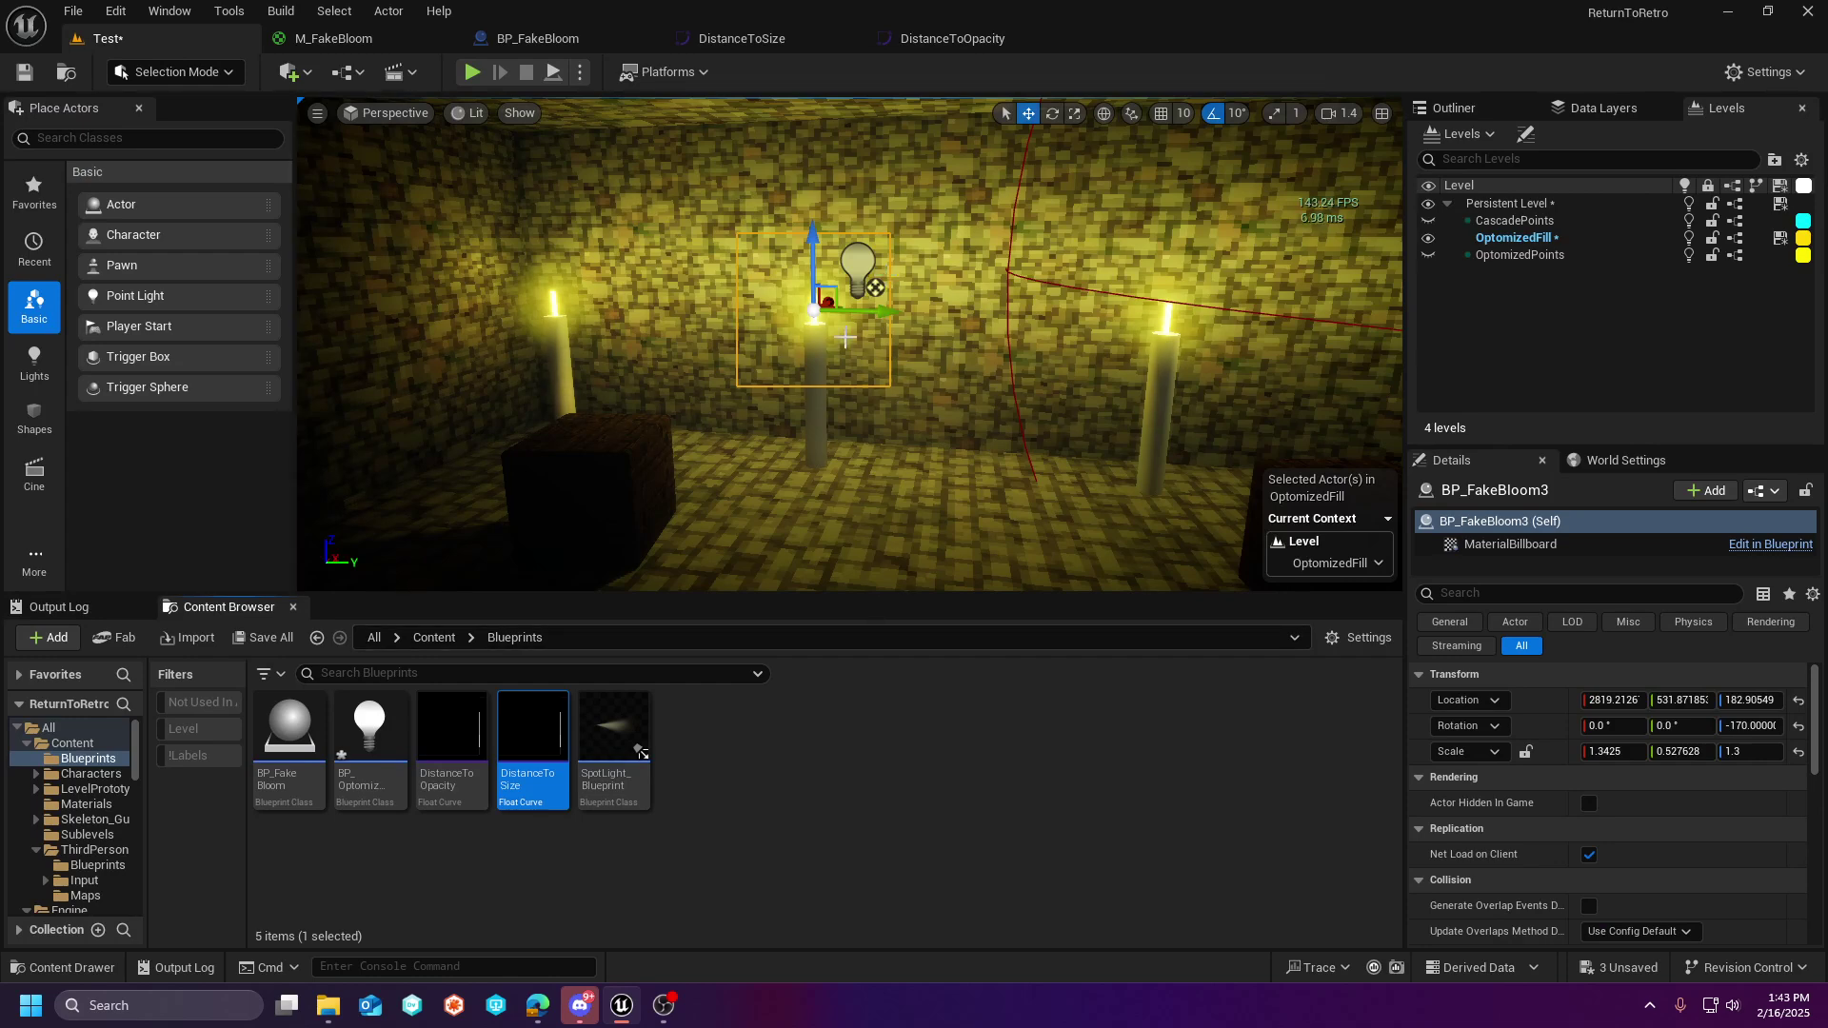
pyautogui.moveTo(692, 203); pyautogui.dragTo(855, 208, button='right')
pyautogui.press('a')
pyautogui.press('w')
pyautogui.press('s')
pyautogui.press('s')
pyautogui.moveTo(614, 214)
pyautogui.mouseDown(button='right')
pyautogui.moveTo(571, 189)
pyautogui.moveTo(619, 195)
pyautogui.mouseUp(button='right')
pyautogui.press('w')
pyautogui.press('s')
pyautogui.press('w')
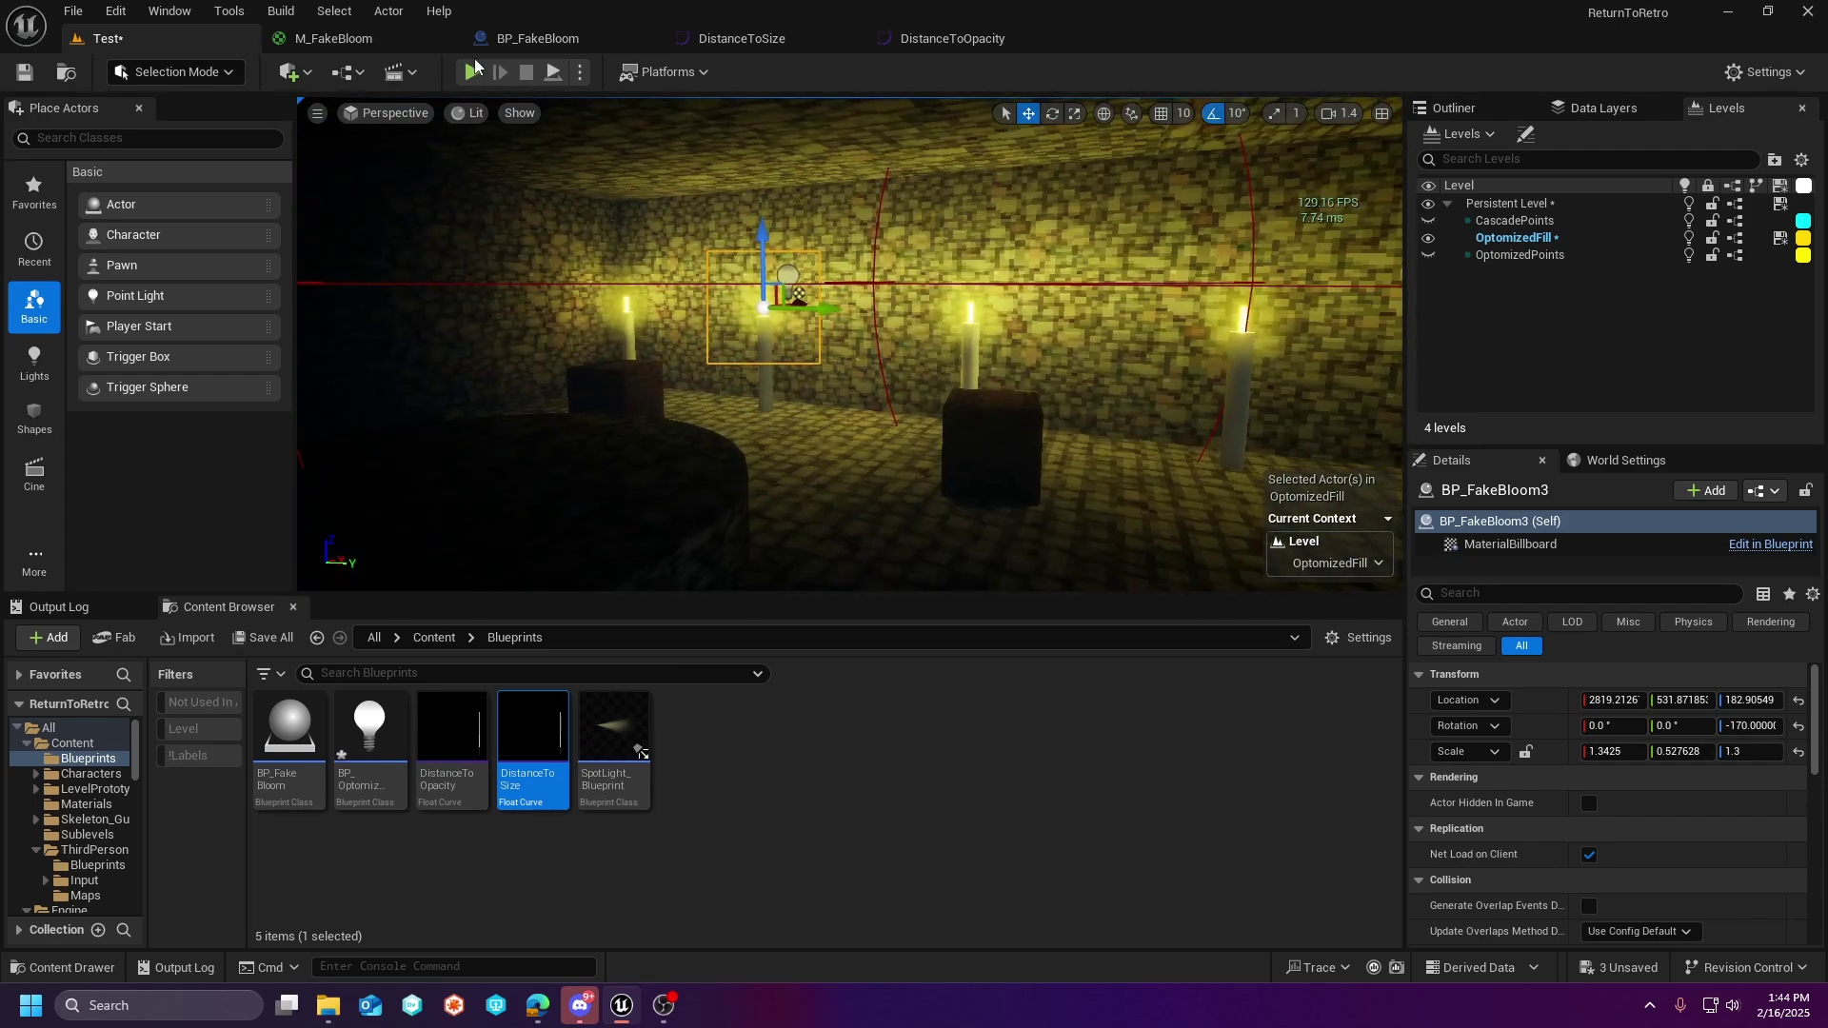
# - Play the level in the editor and walk the character along the candle wall to check the bloom up close
pyautogui.click(474, 71)
pyautogui.press('w')
pyautogui.press('w')
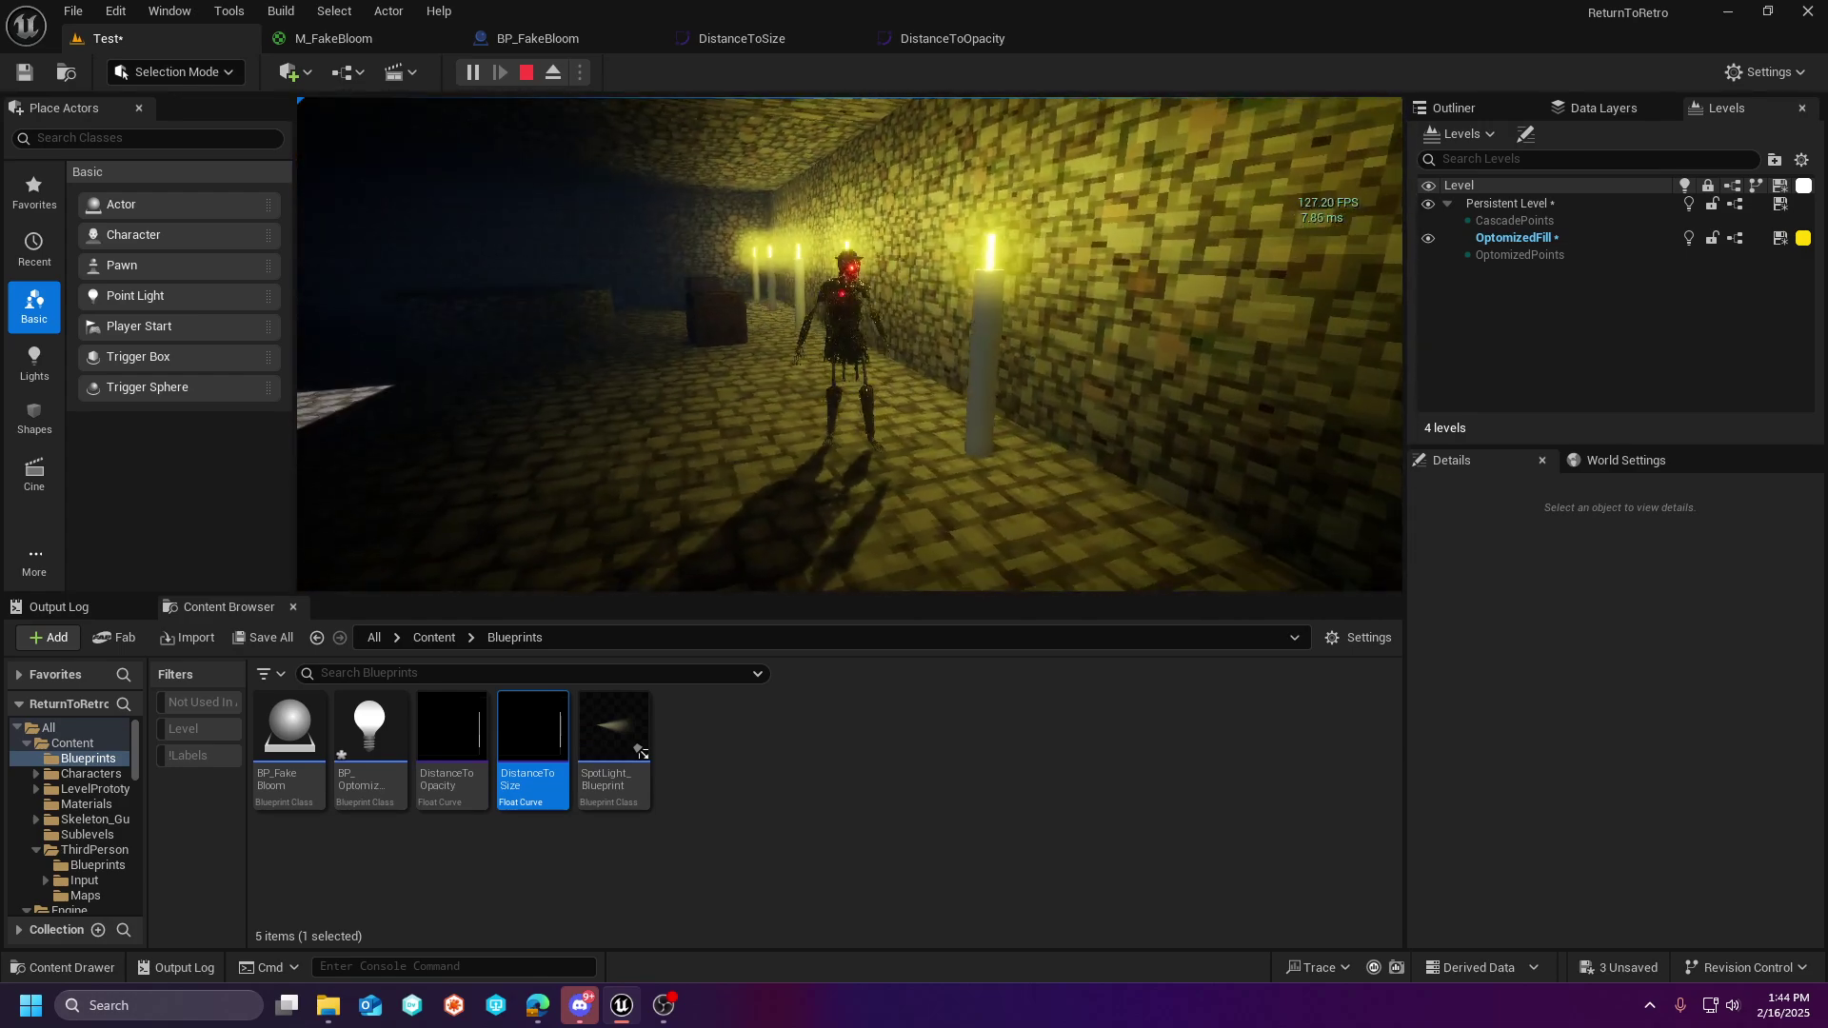
pyautogui.press('w')
pyautogui.press('w')
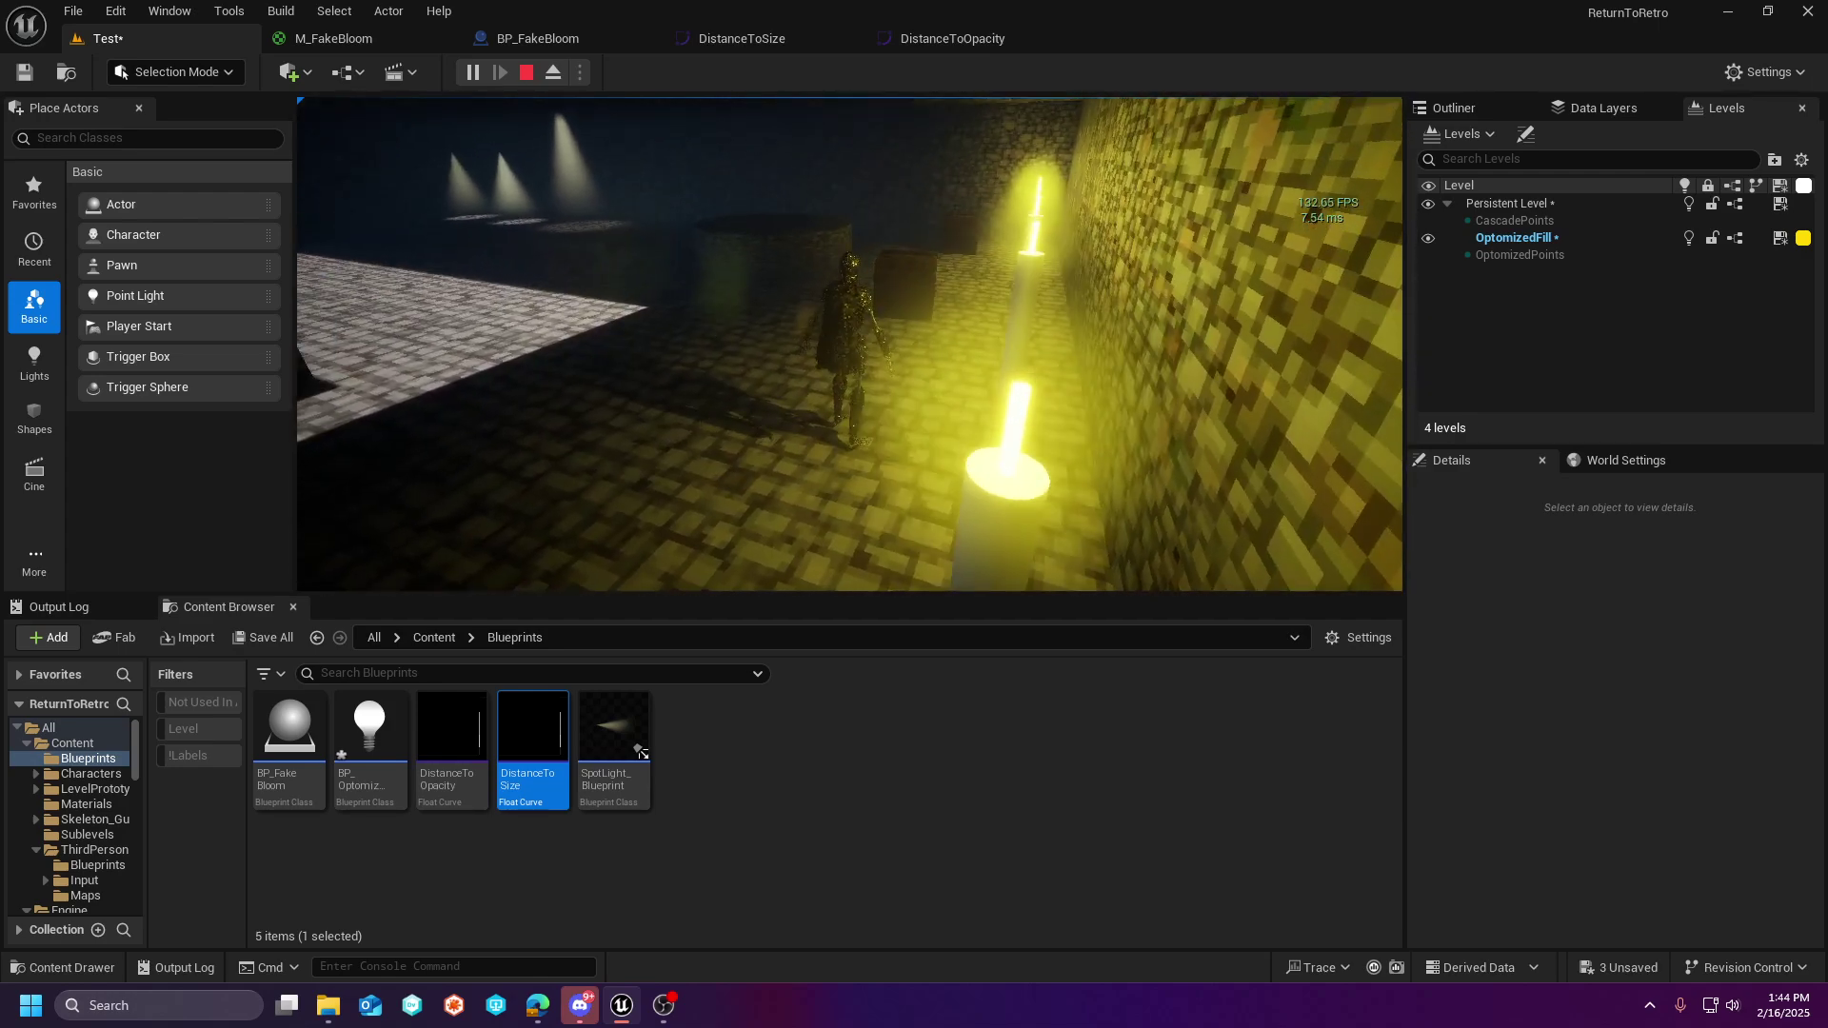
pyautogui.press('s')
pyautogui.press('w')
pyautogui.press('s')
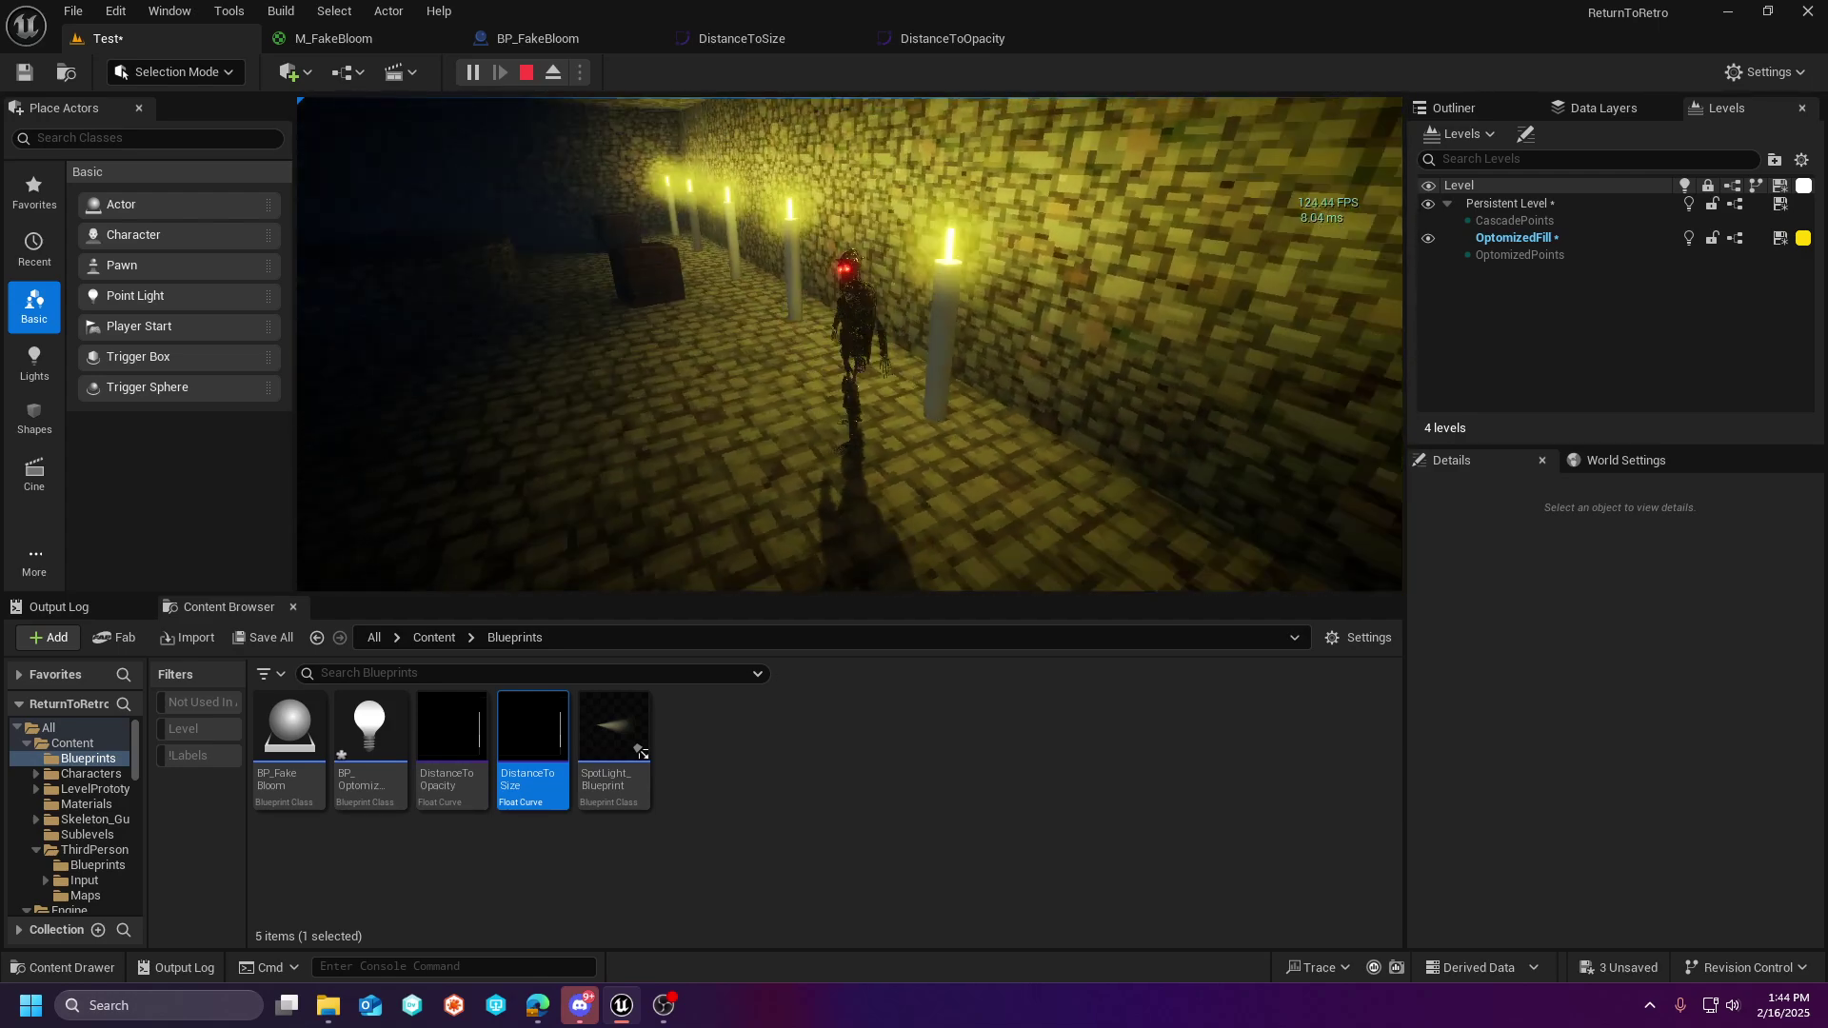
# - Walk the character out into the courtyard and back to the candles to compare the bloom at different distances
pyautogui.press('w')
pyautogui.press('d')
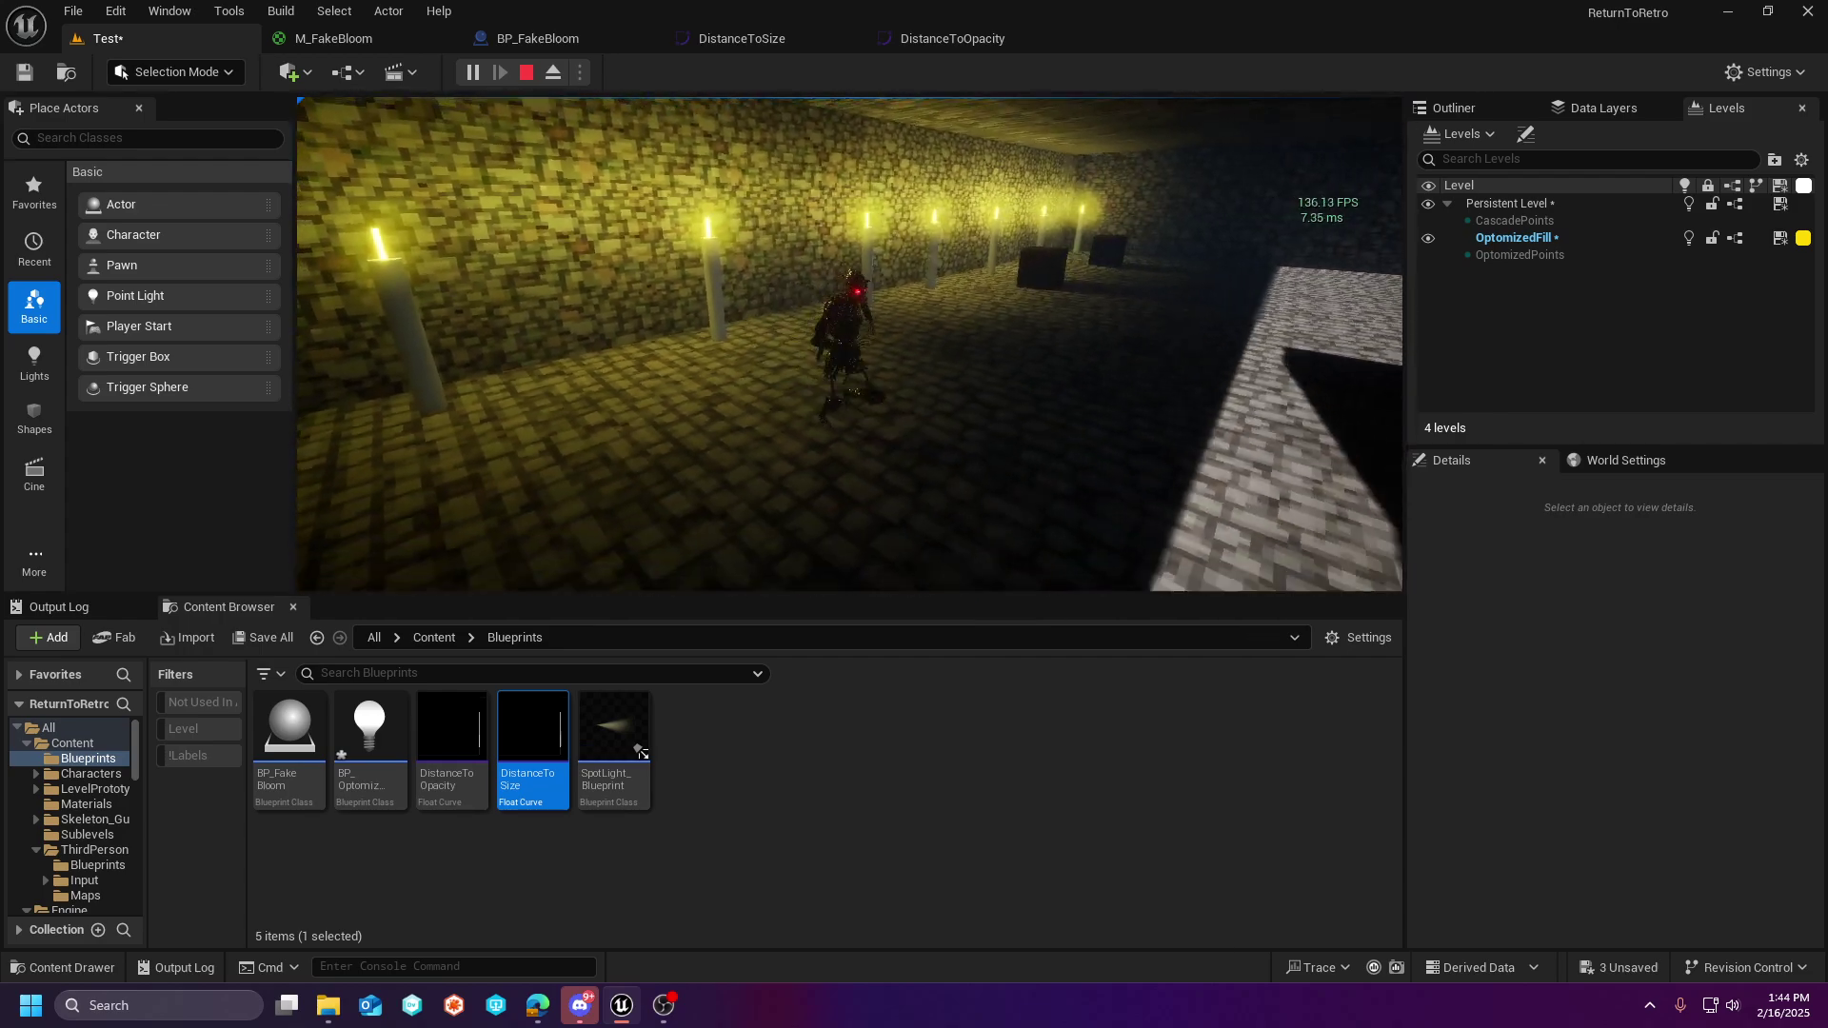
pyautogui.press('s')
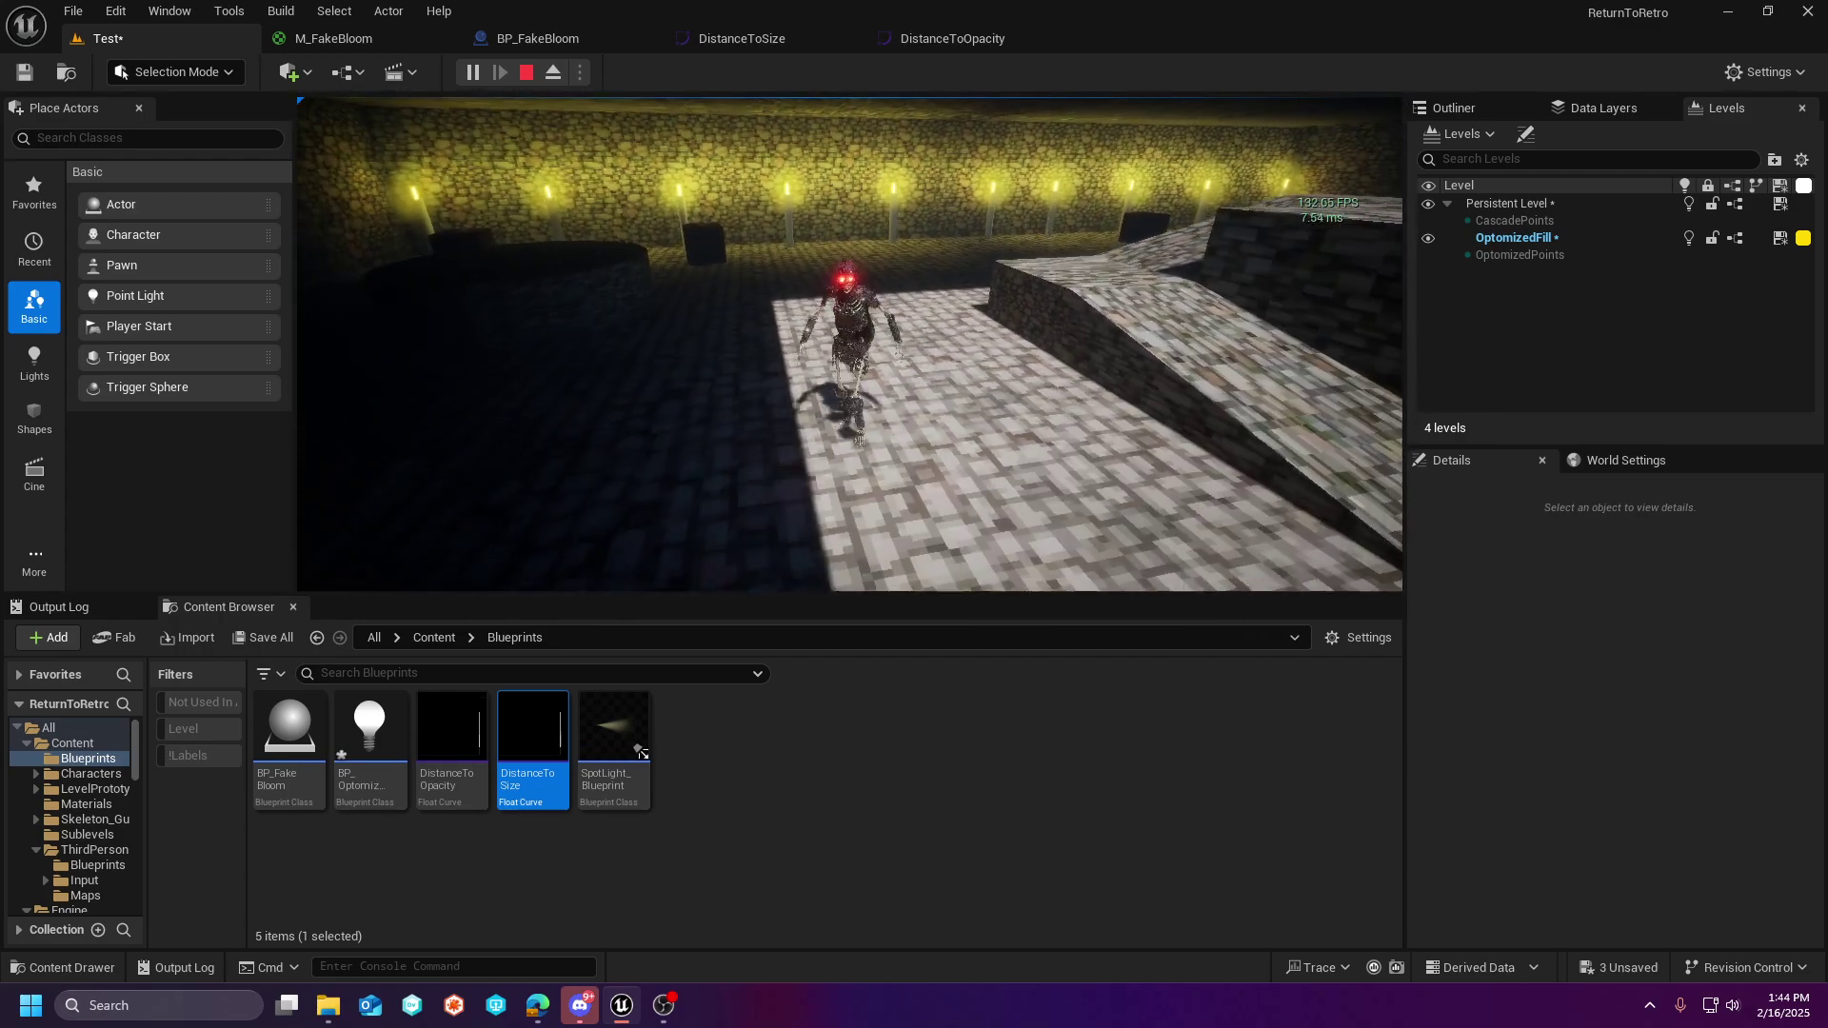
pyautogui.press('w')
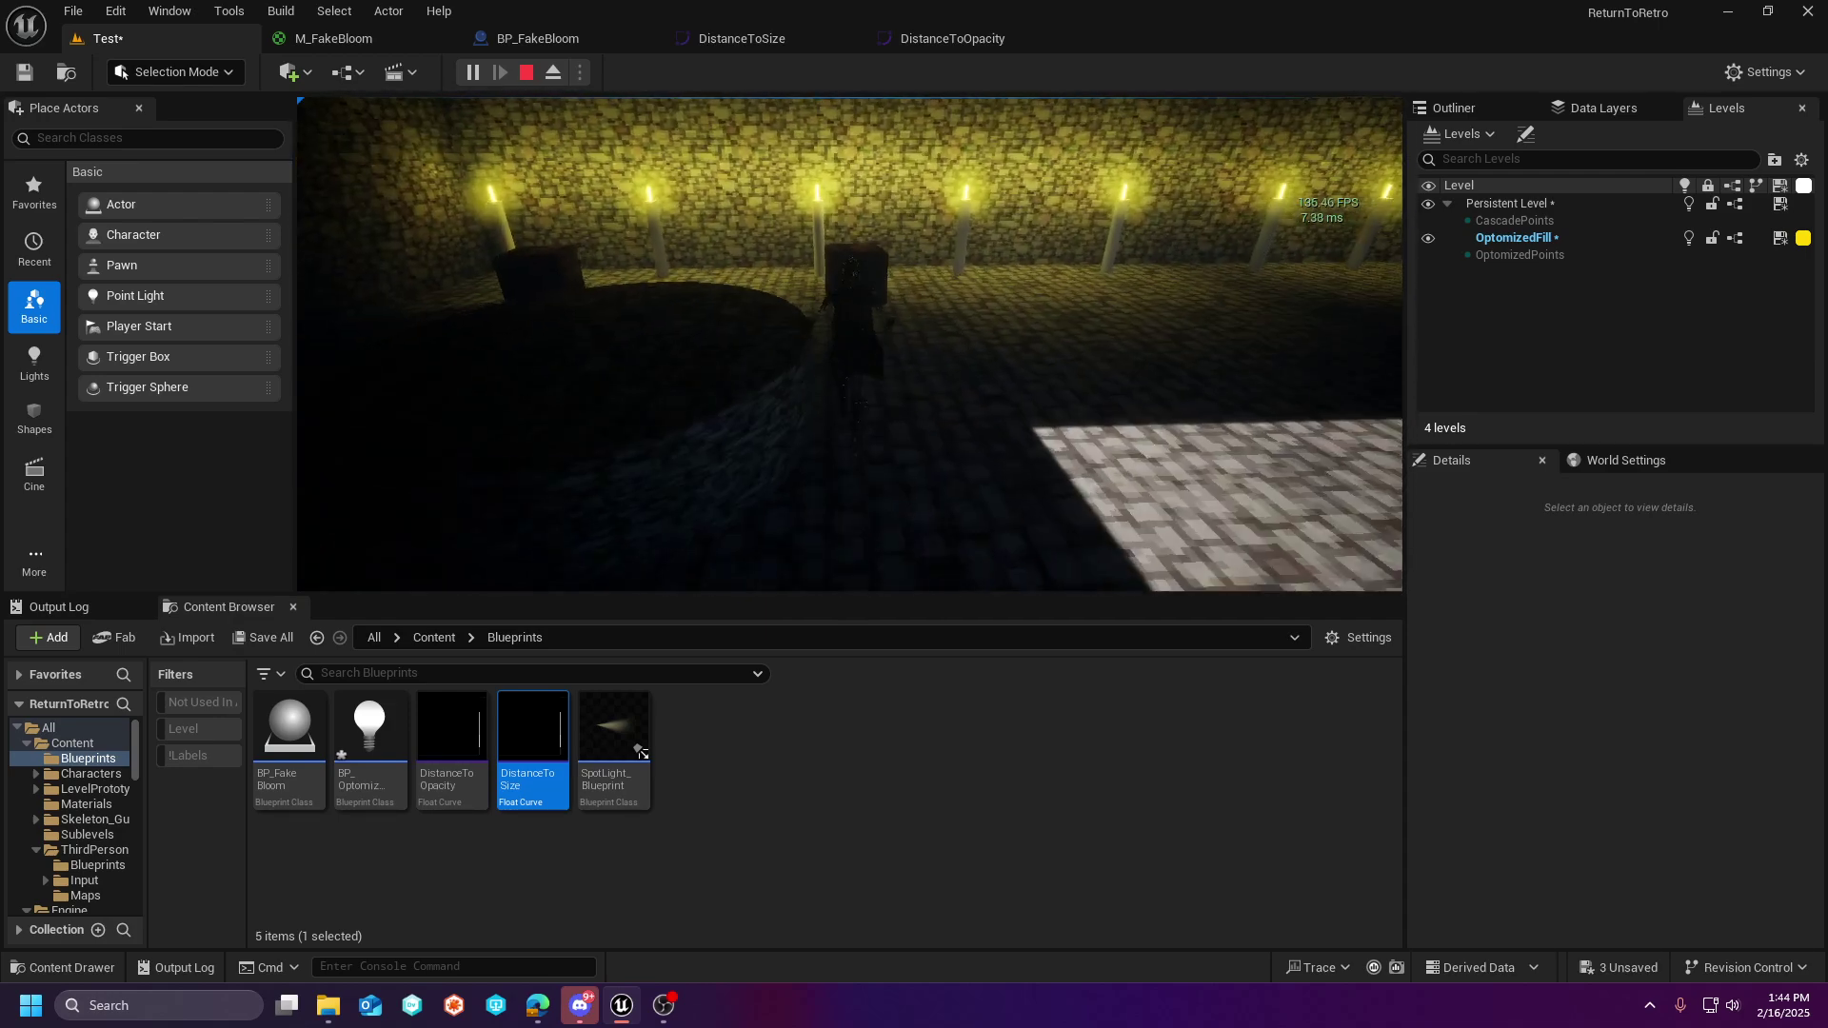
pyautogui.press('w')
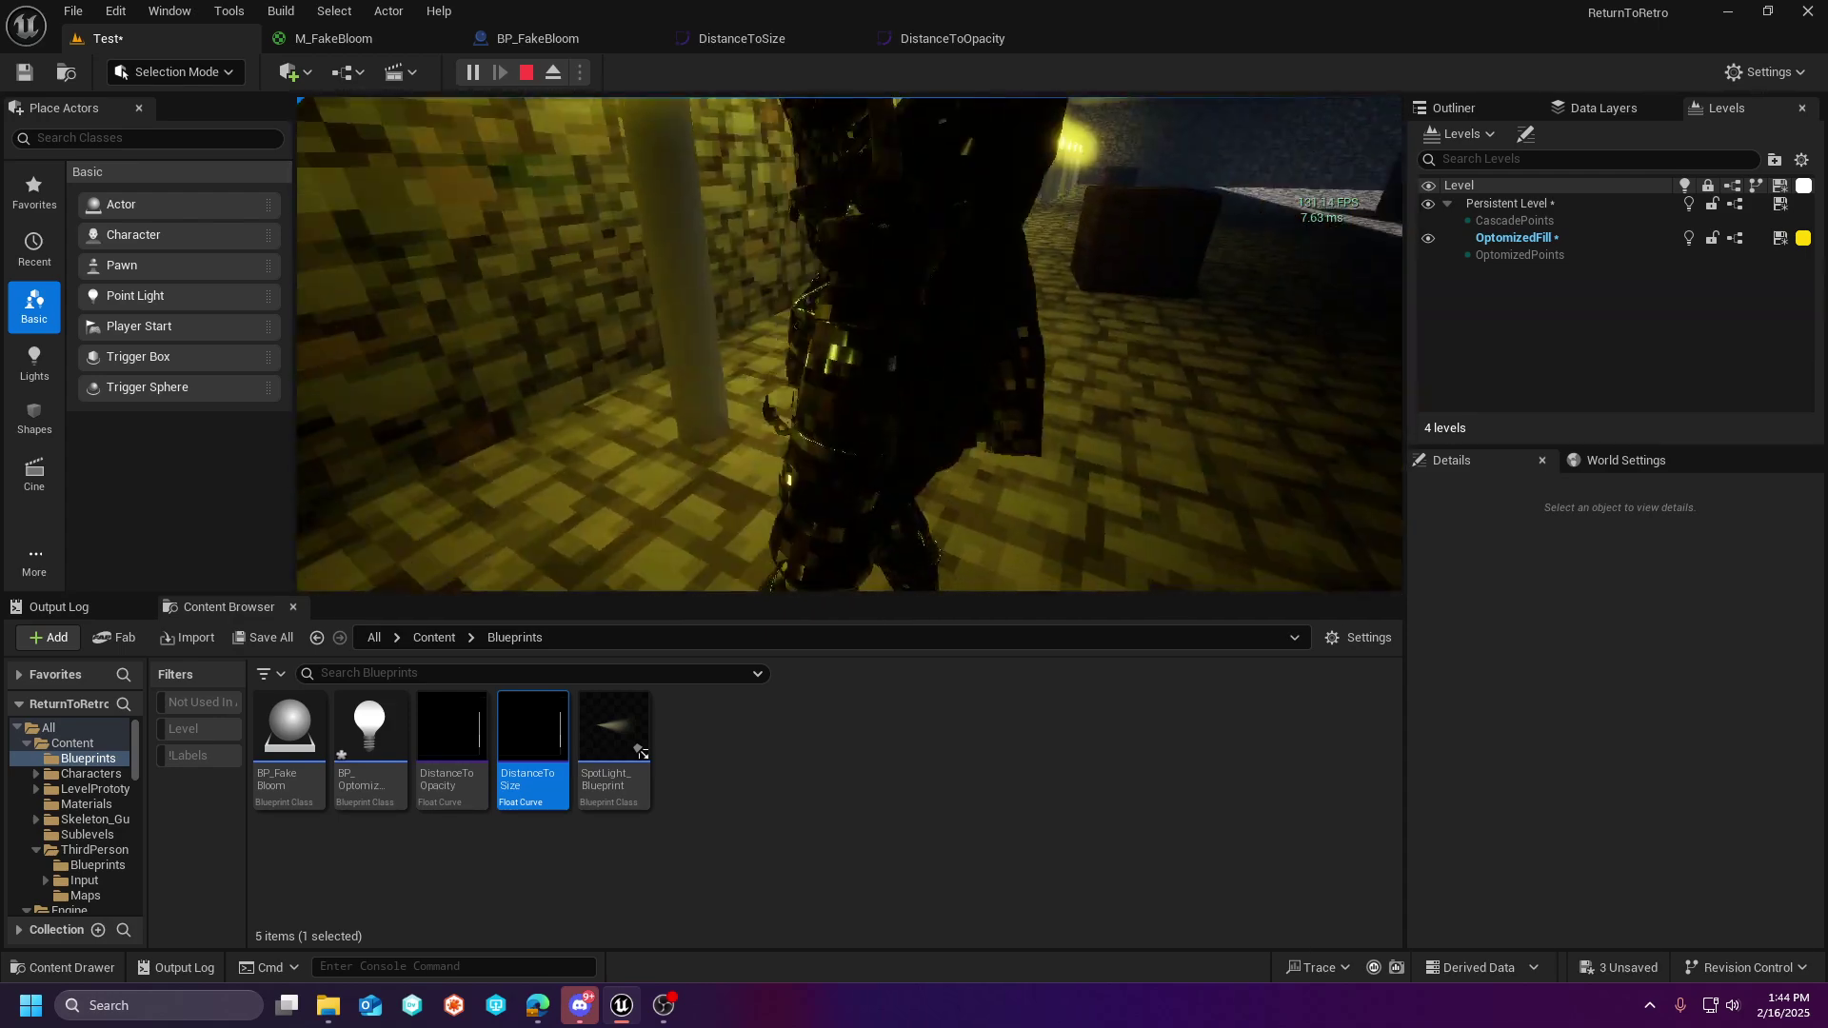
pyautogui.press('space')
pyautogui.press('w')
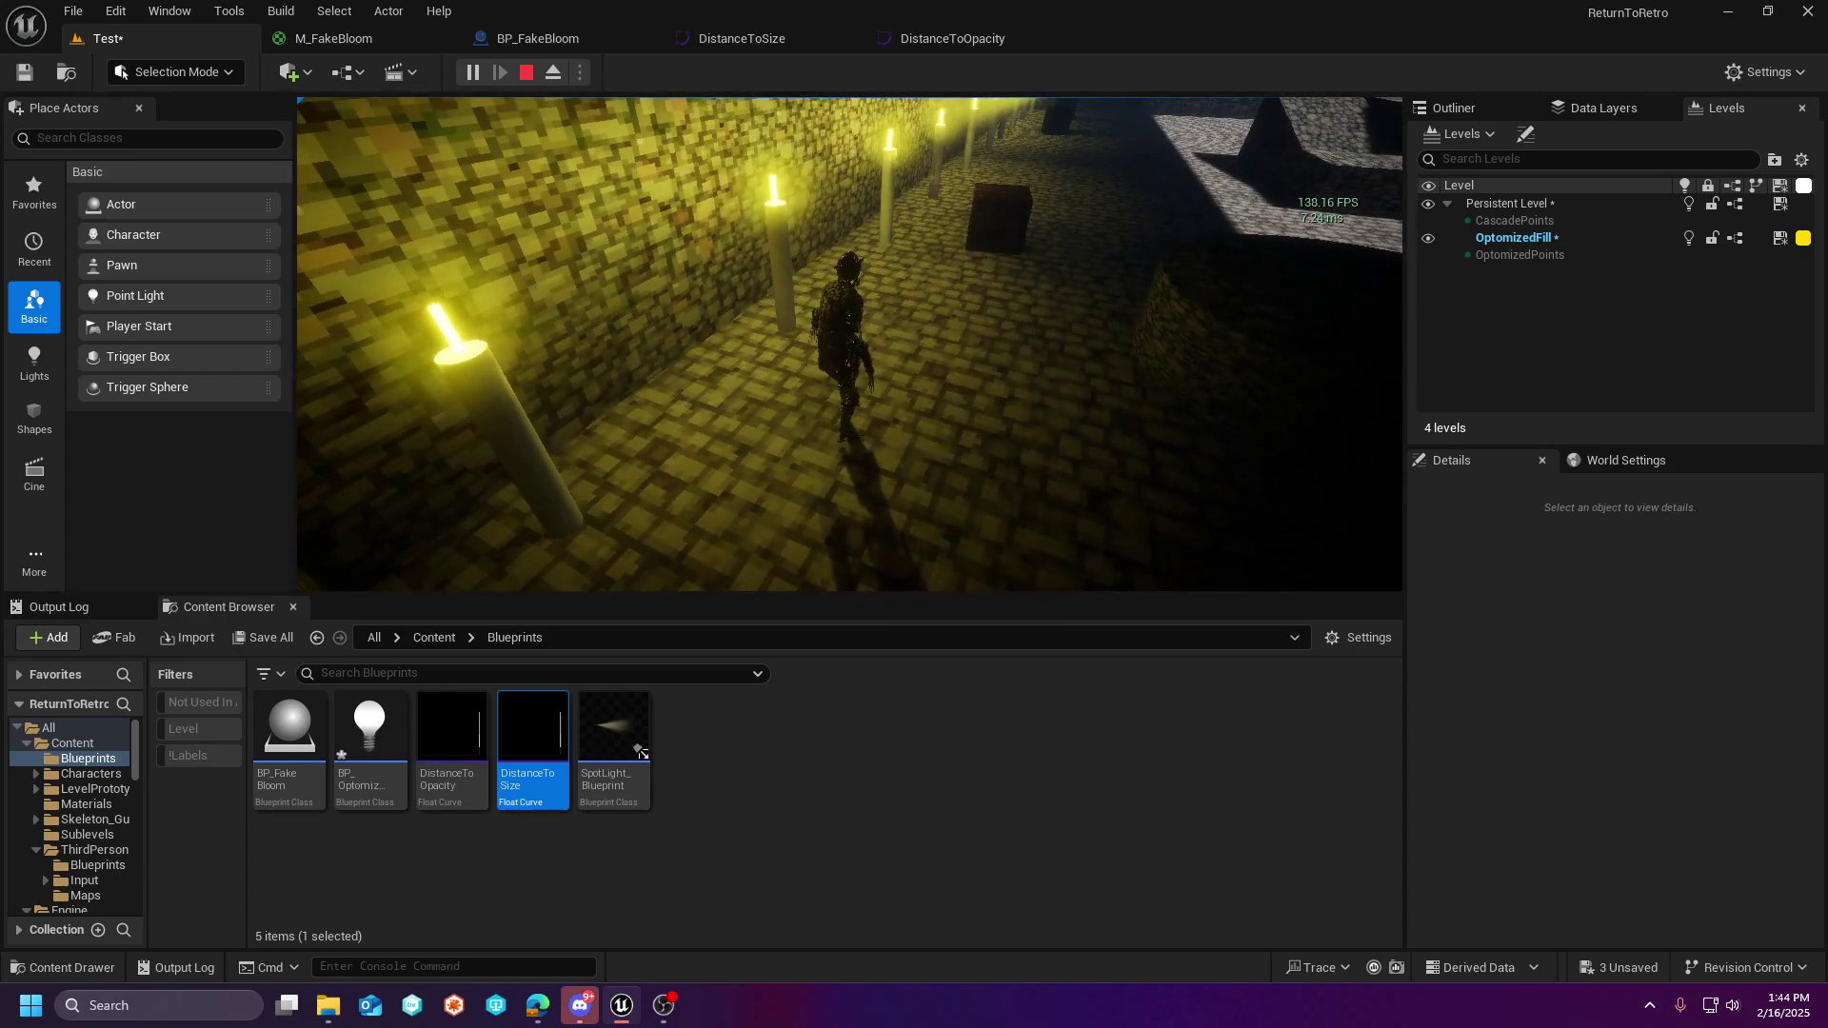
# - Switch the running game to full screen and walk beside the candles to view their bloom
pyautogui.press('F11')
pyautogui.click(914, 514)
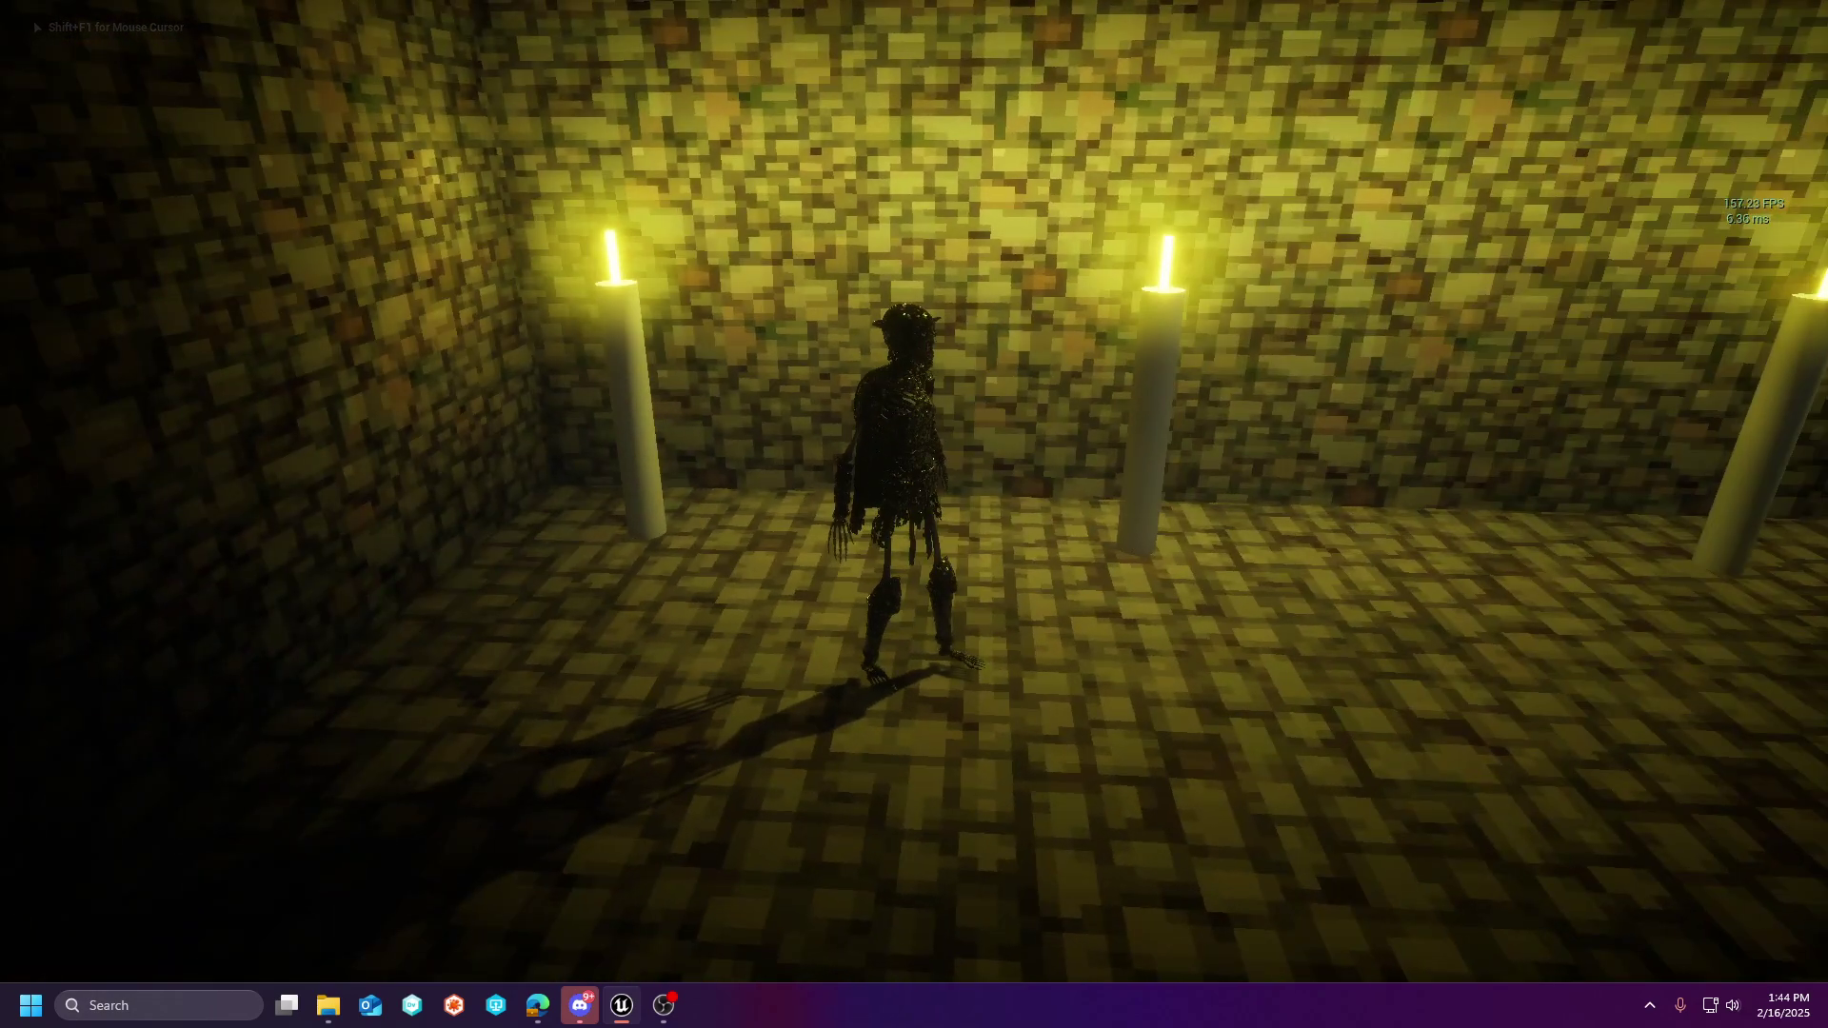
pyautogui.press('w')
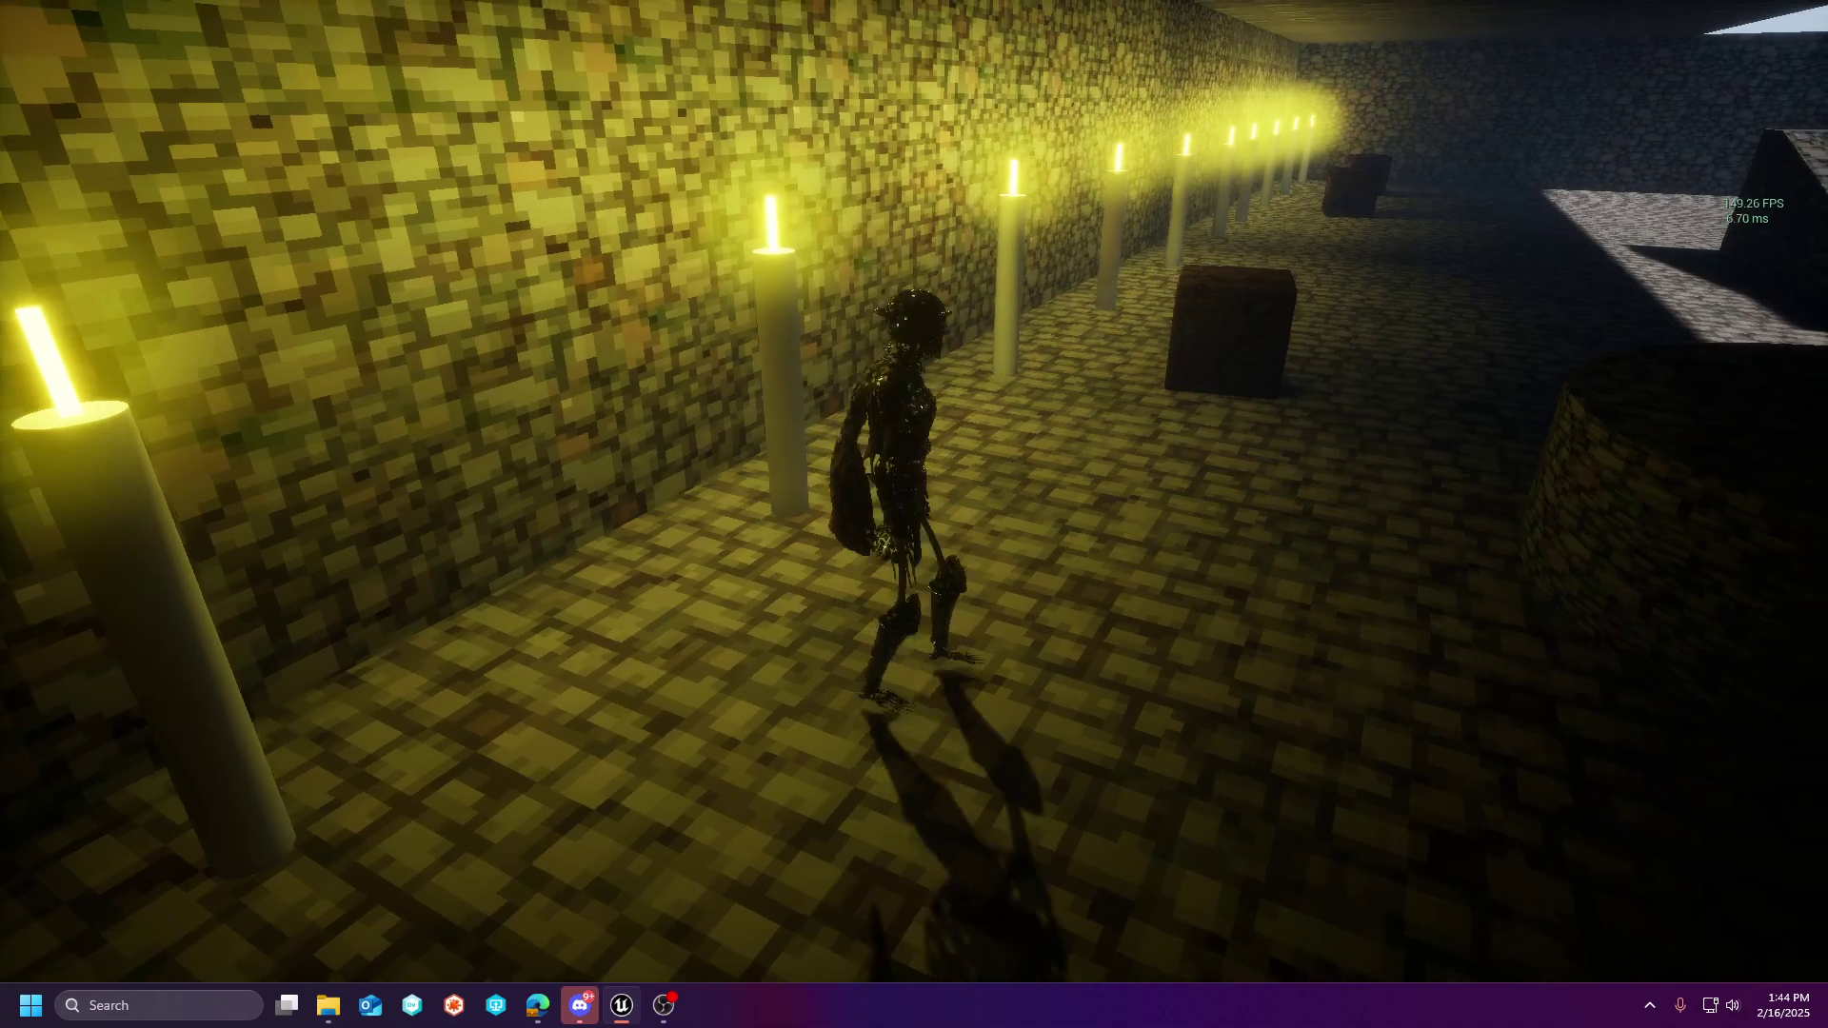
# - Walk the character past the candles and out to the courtyard's sunlit floor, then stop playing and return to the full-screen level view
pyautogui.press('w')
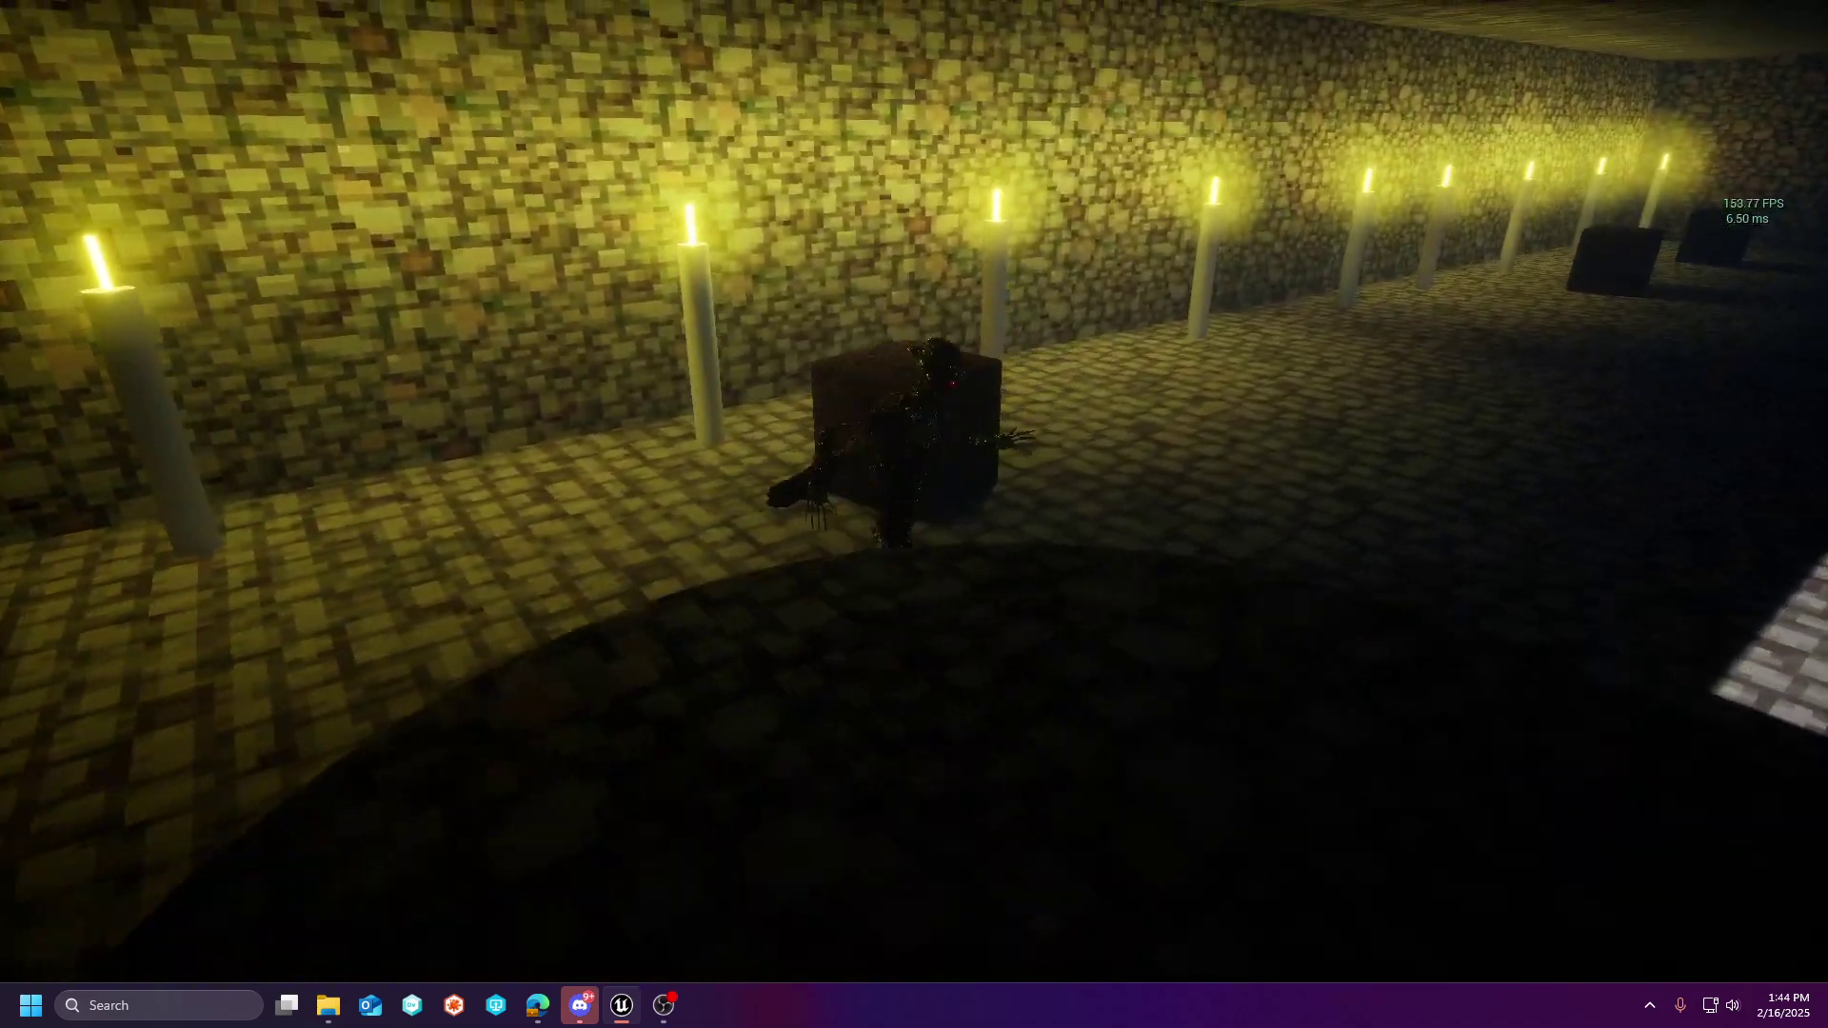
pyautogui.press('d')
pyautogui.press('s')
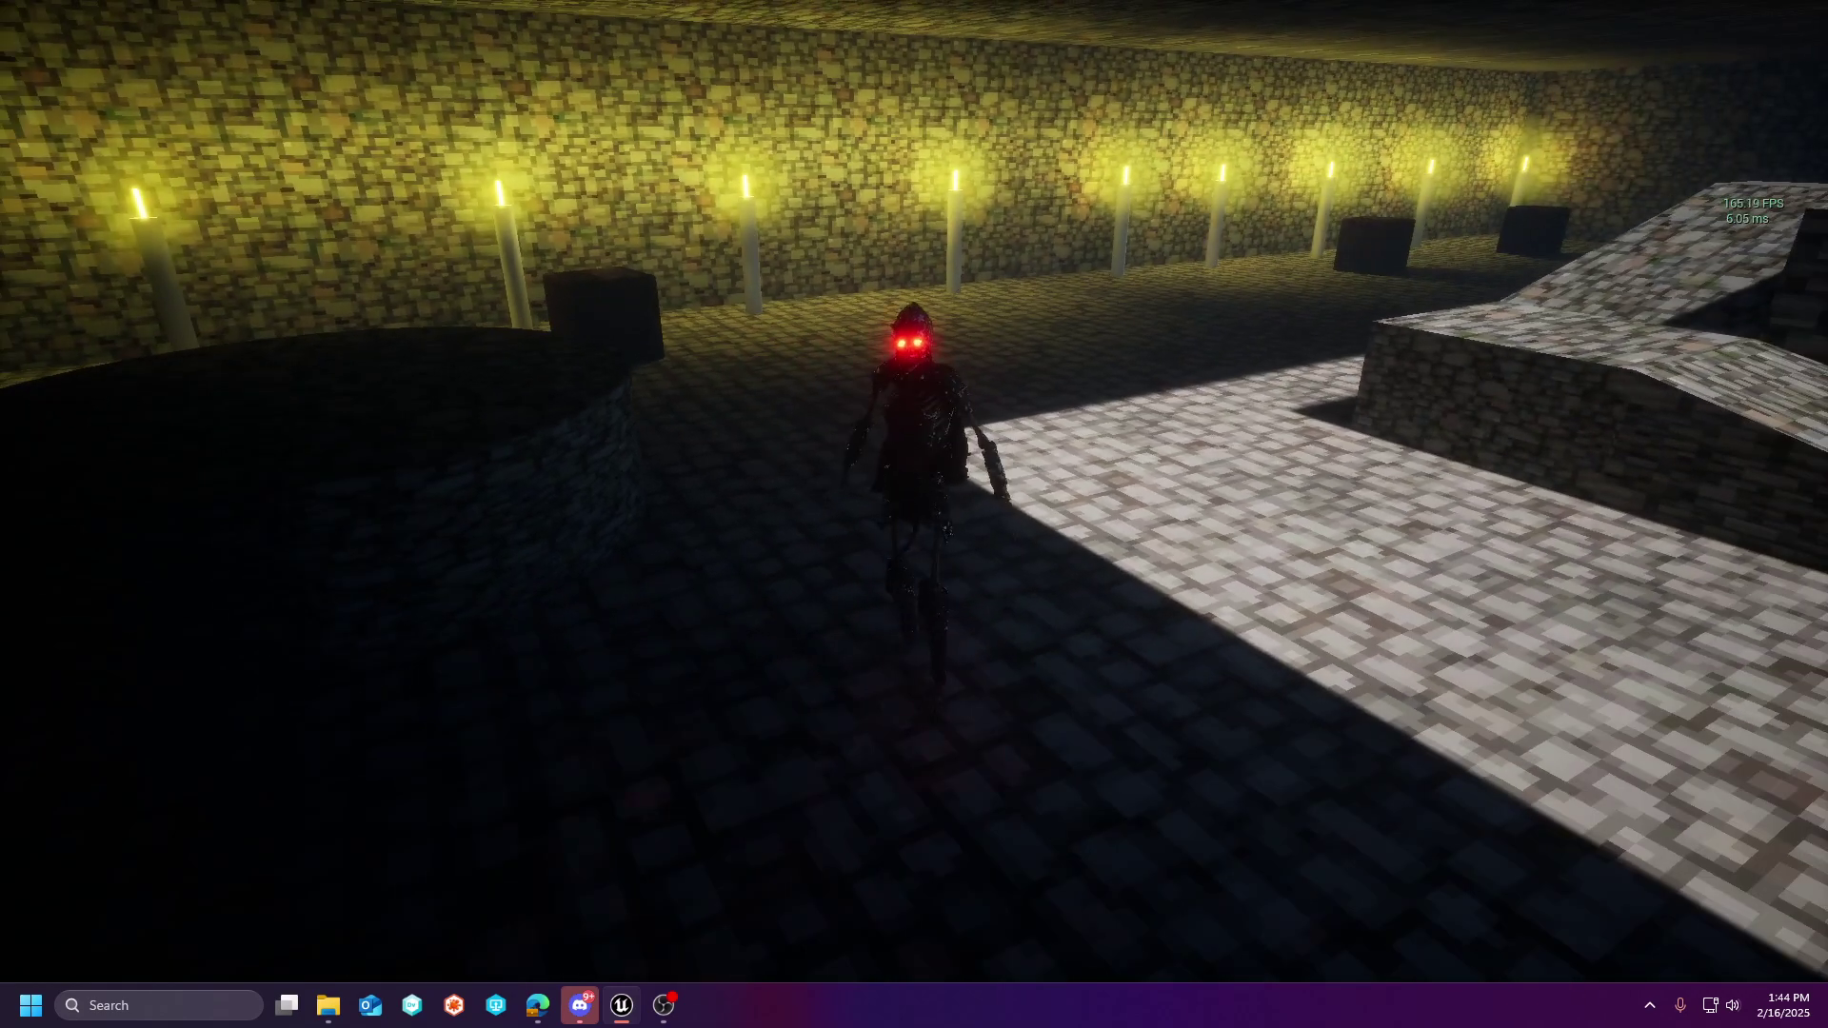
pyautogui.press('Escape')
pyautogui.scroll(2, 1216, 424)
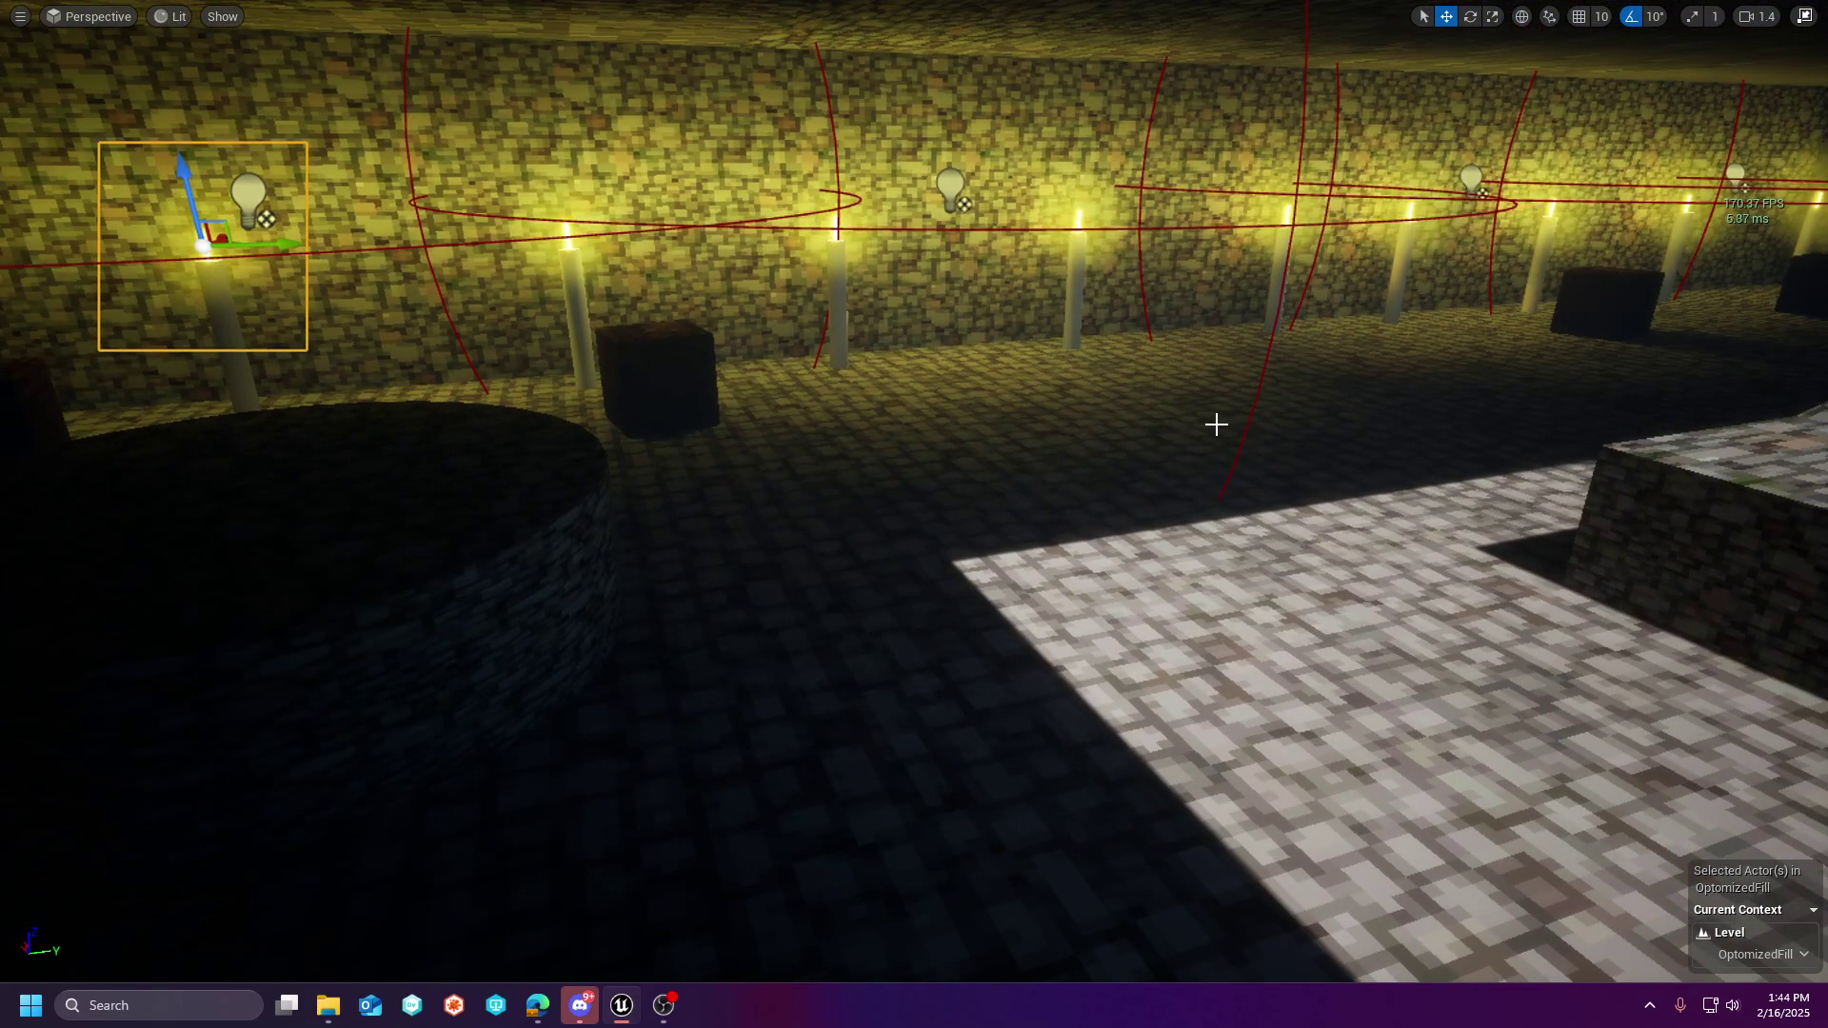
pyautogui.press('F11')
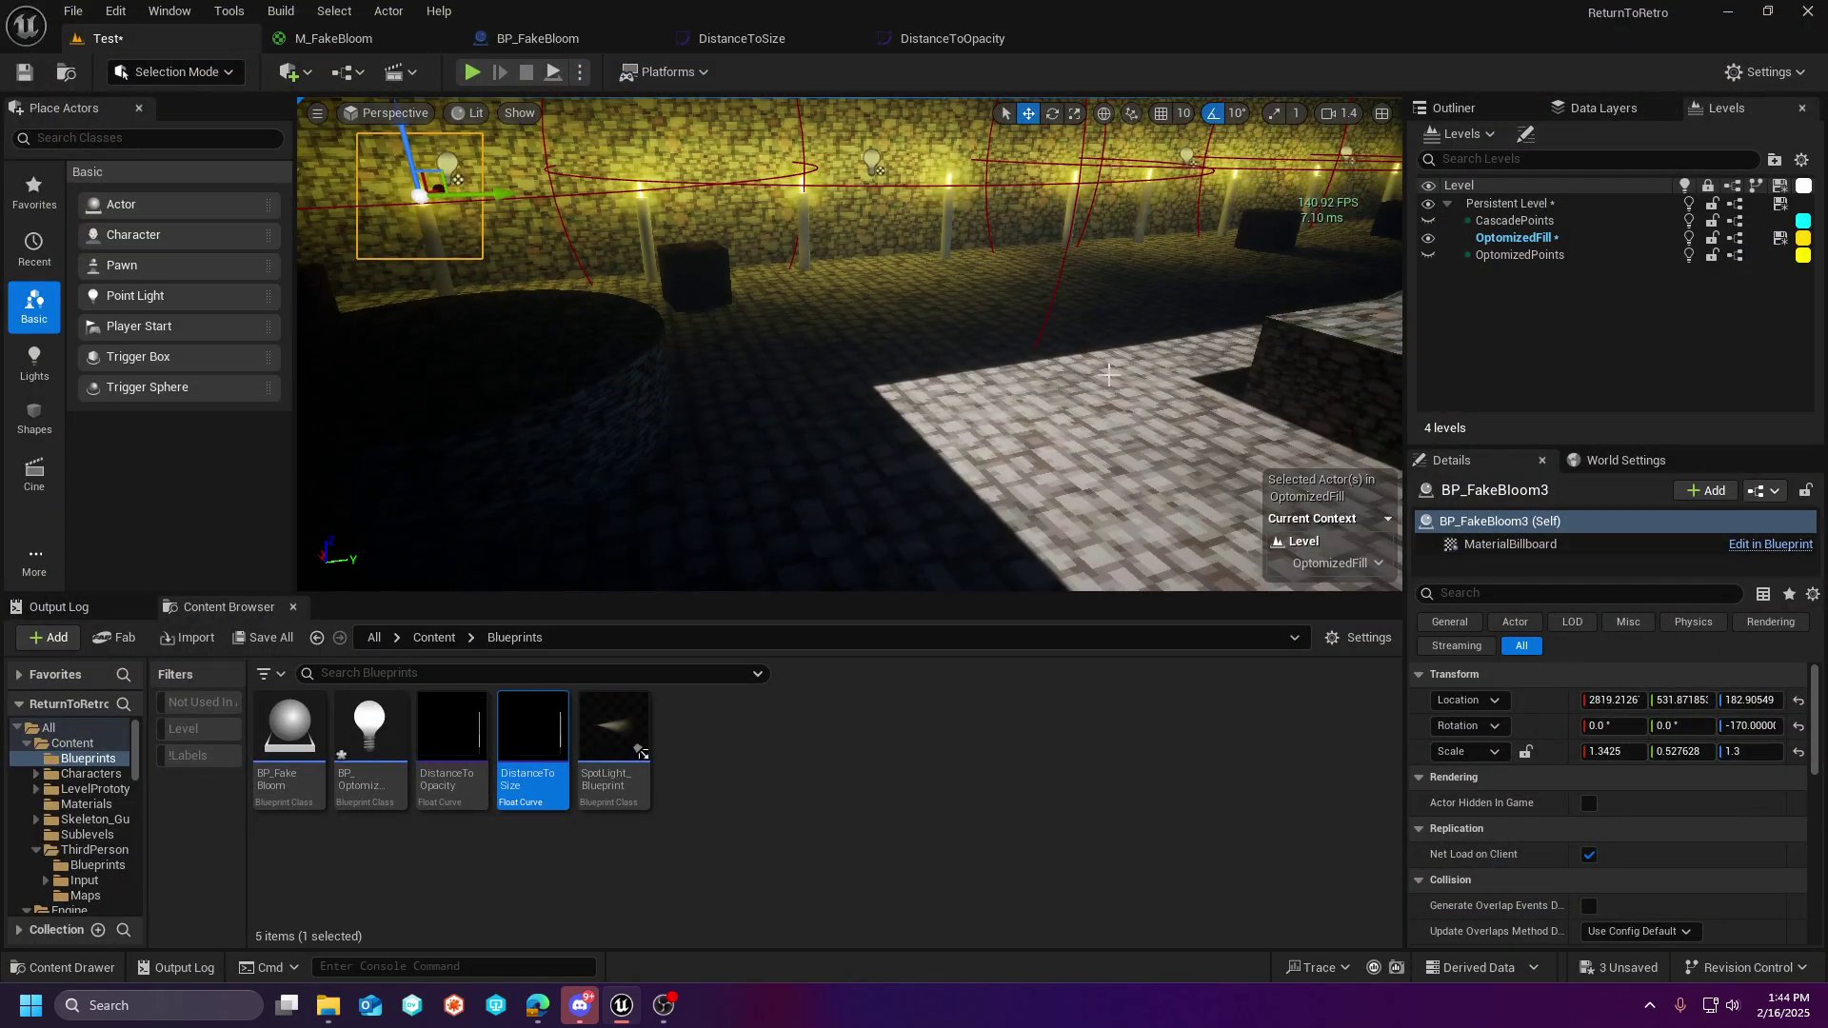
pyautogui.press('F11')
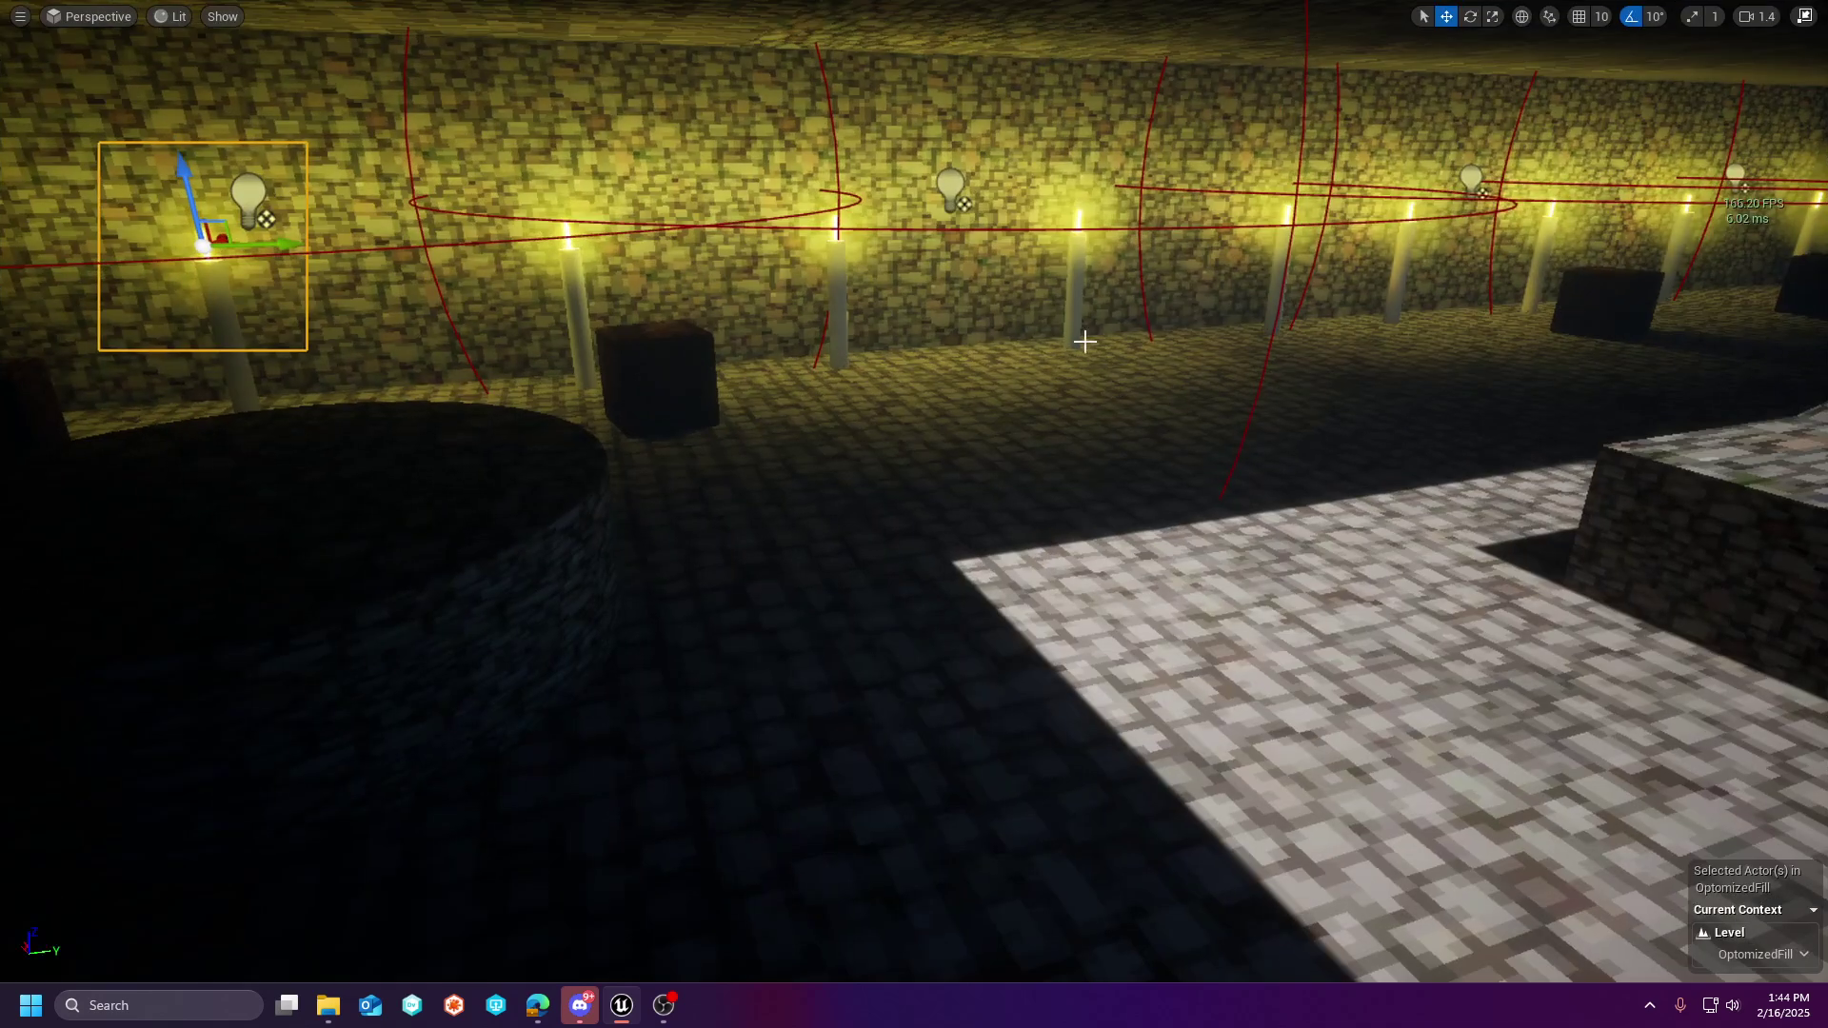
# - Select several fill point lights and fake bloom billboards along the candle wall to examine their spacing and attenuation radii
pyautogui.click(940, 193)
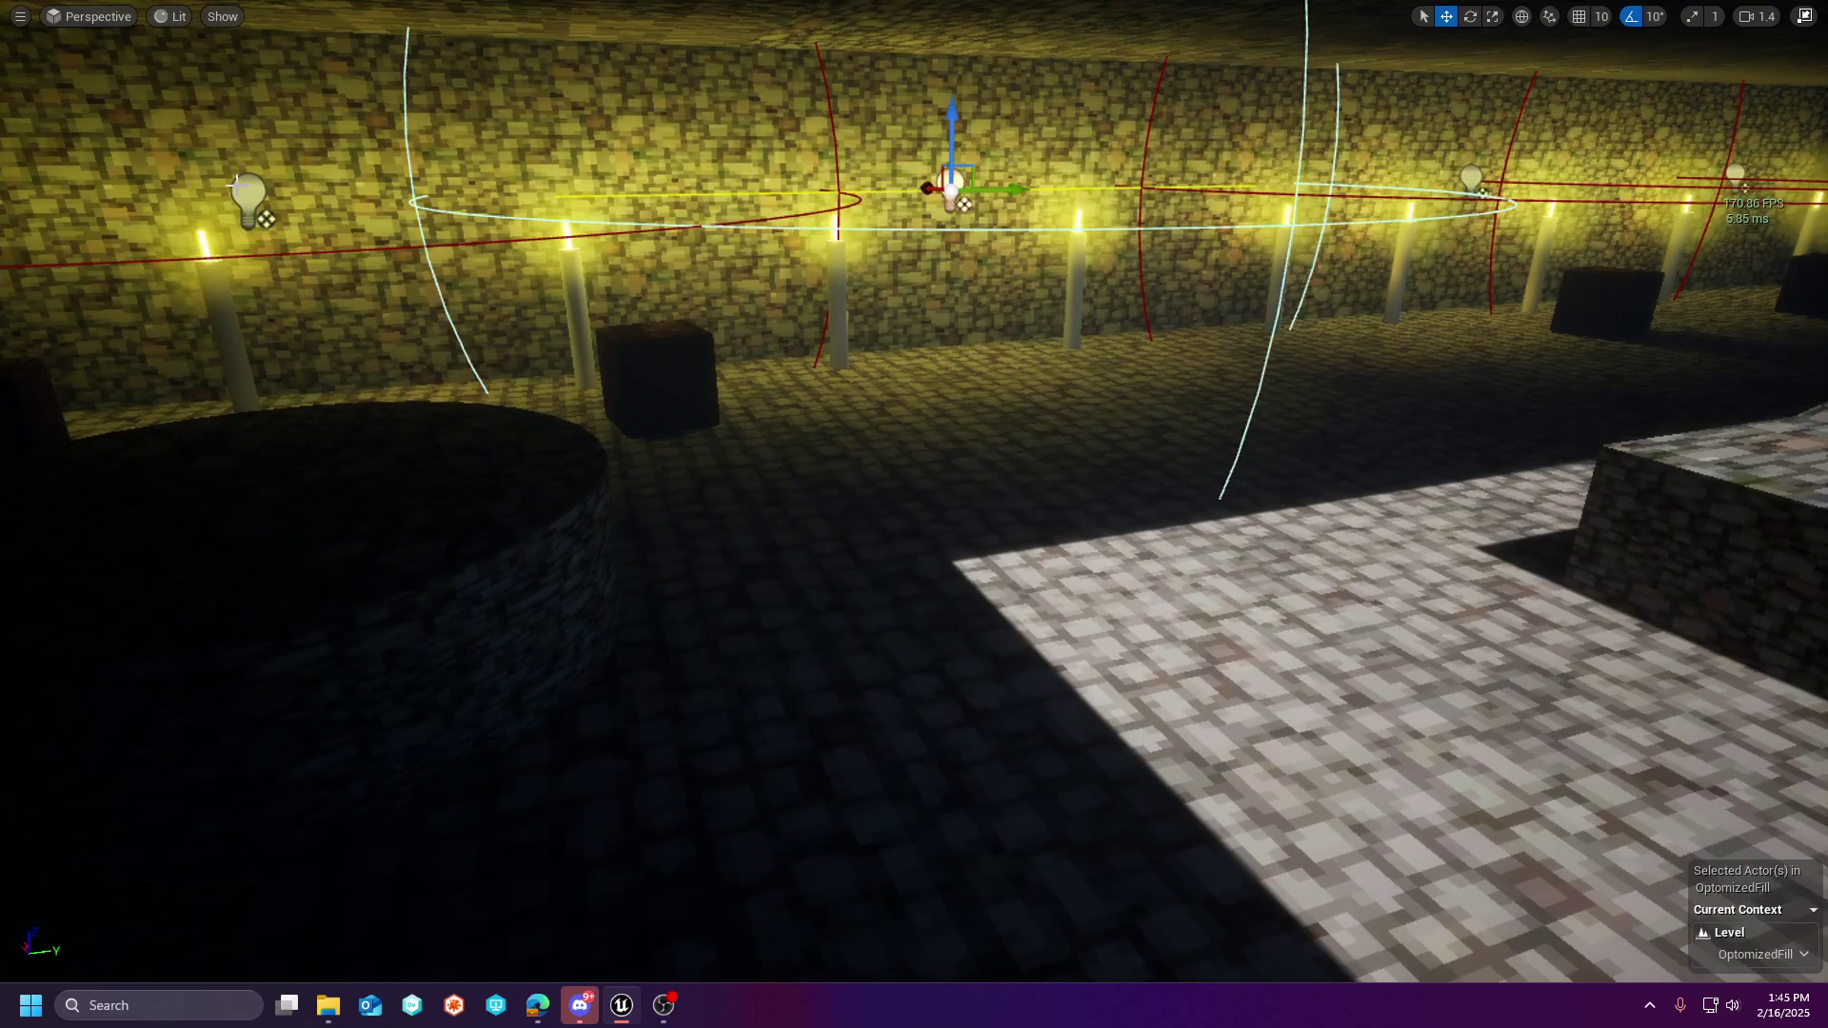
pyautogui.click(246, 195)
pyautogui.click(958, 177)
pyautogui.moveTo(1008, 294); pyautogui.dragTo(1045, 273)
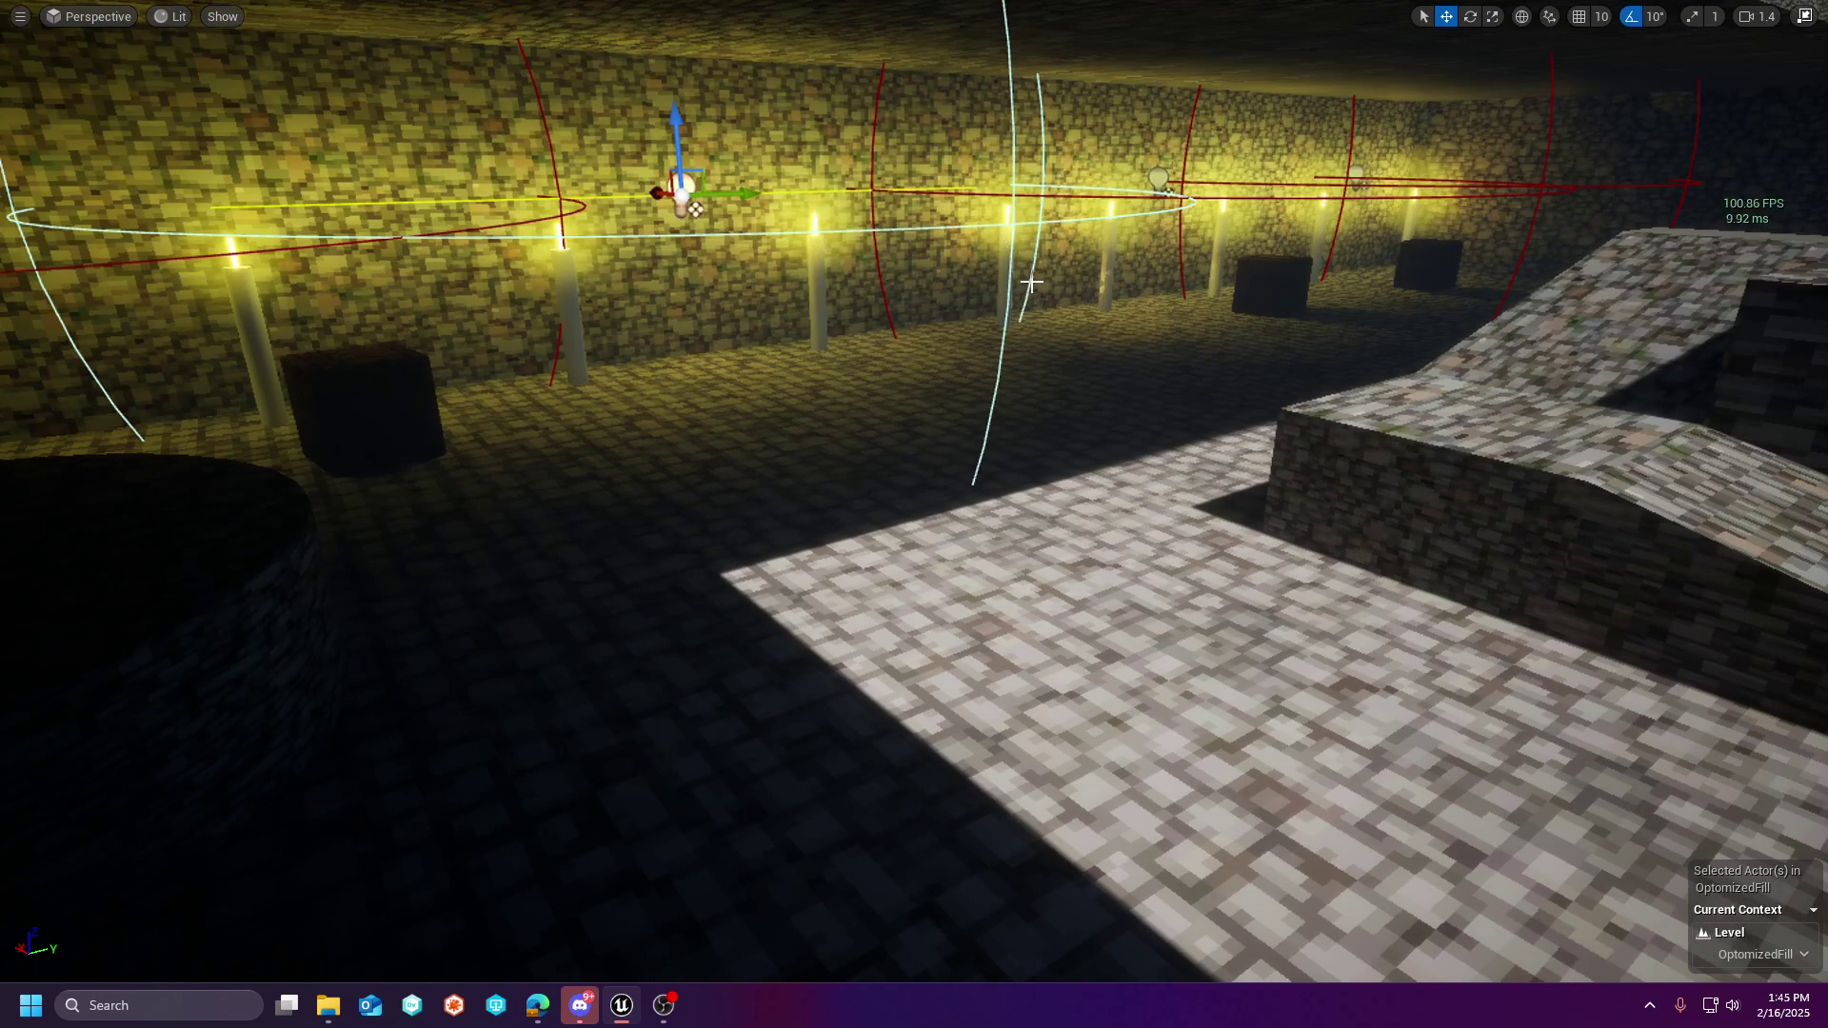
pyautogui.click(1173, 206)
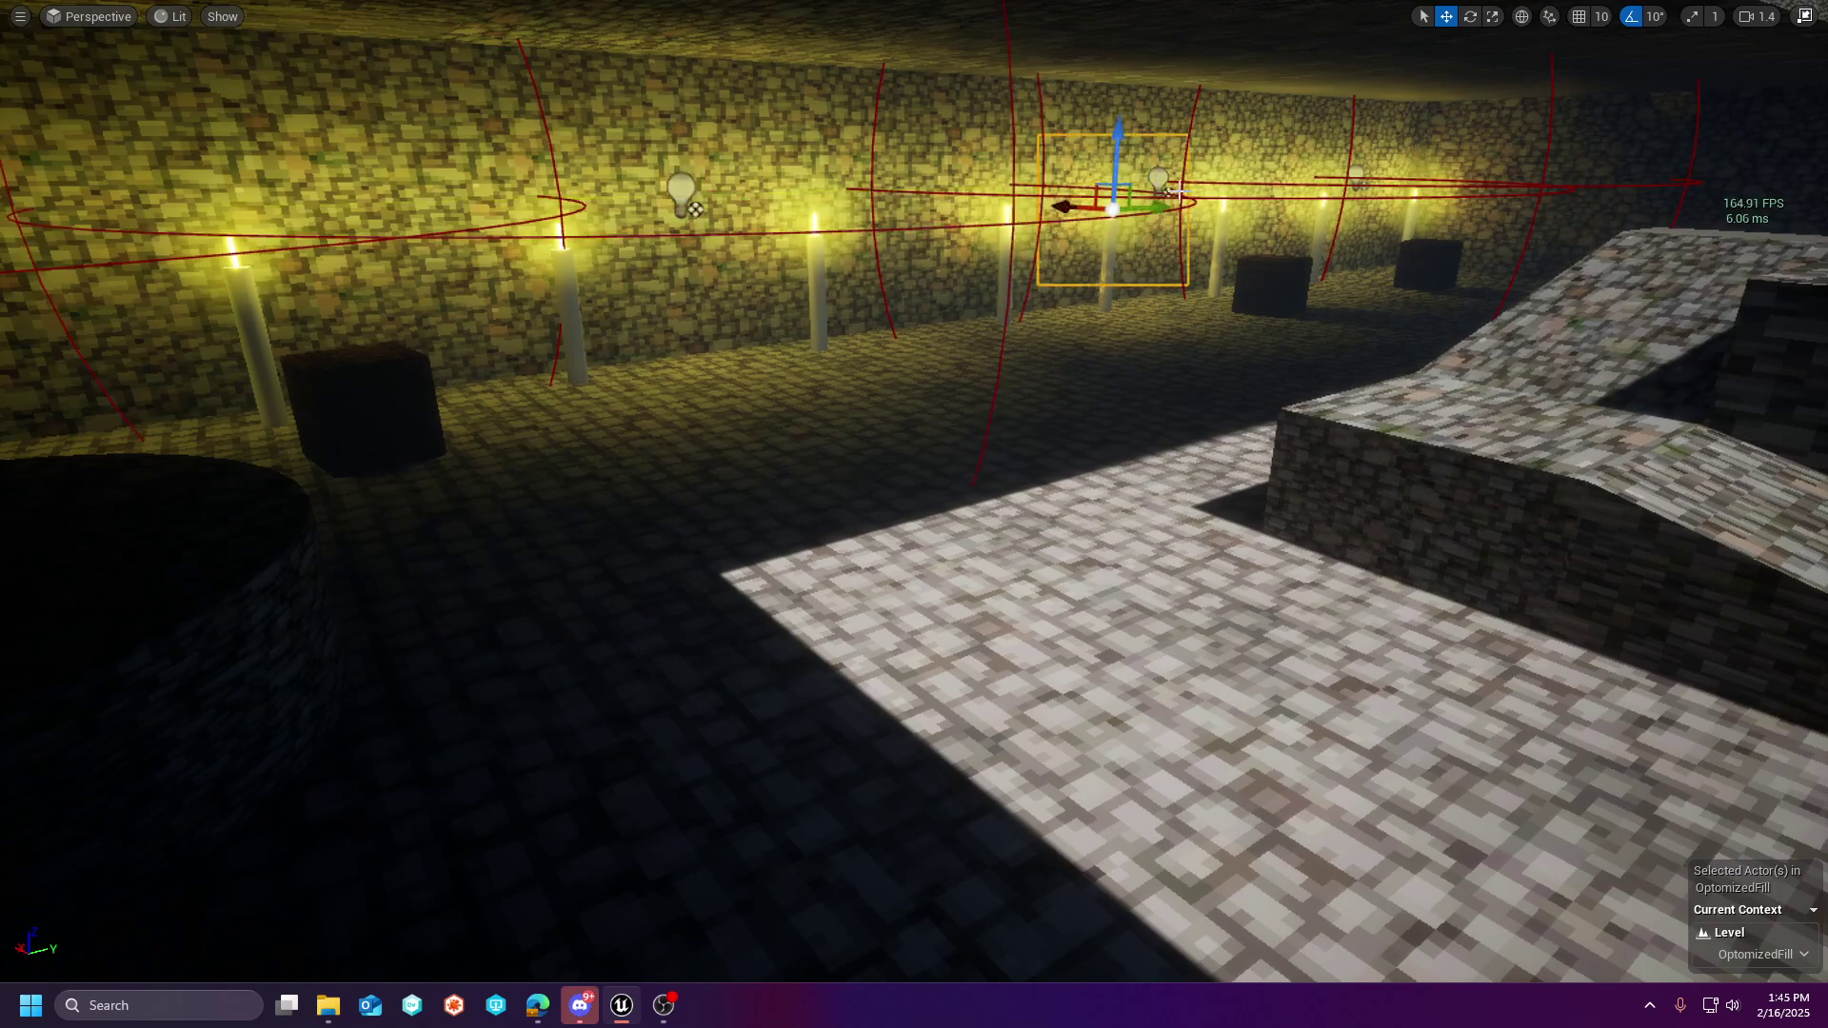
pyautogui.press('d')
pyautogui.moveTo(1237, 310); pyautogui.dragTo(1253, 346, button='right')
pyautogui.press('Escape')
pyautogui.click(1021, 134)
pyautogui.press('f')
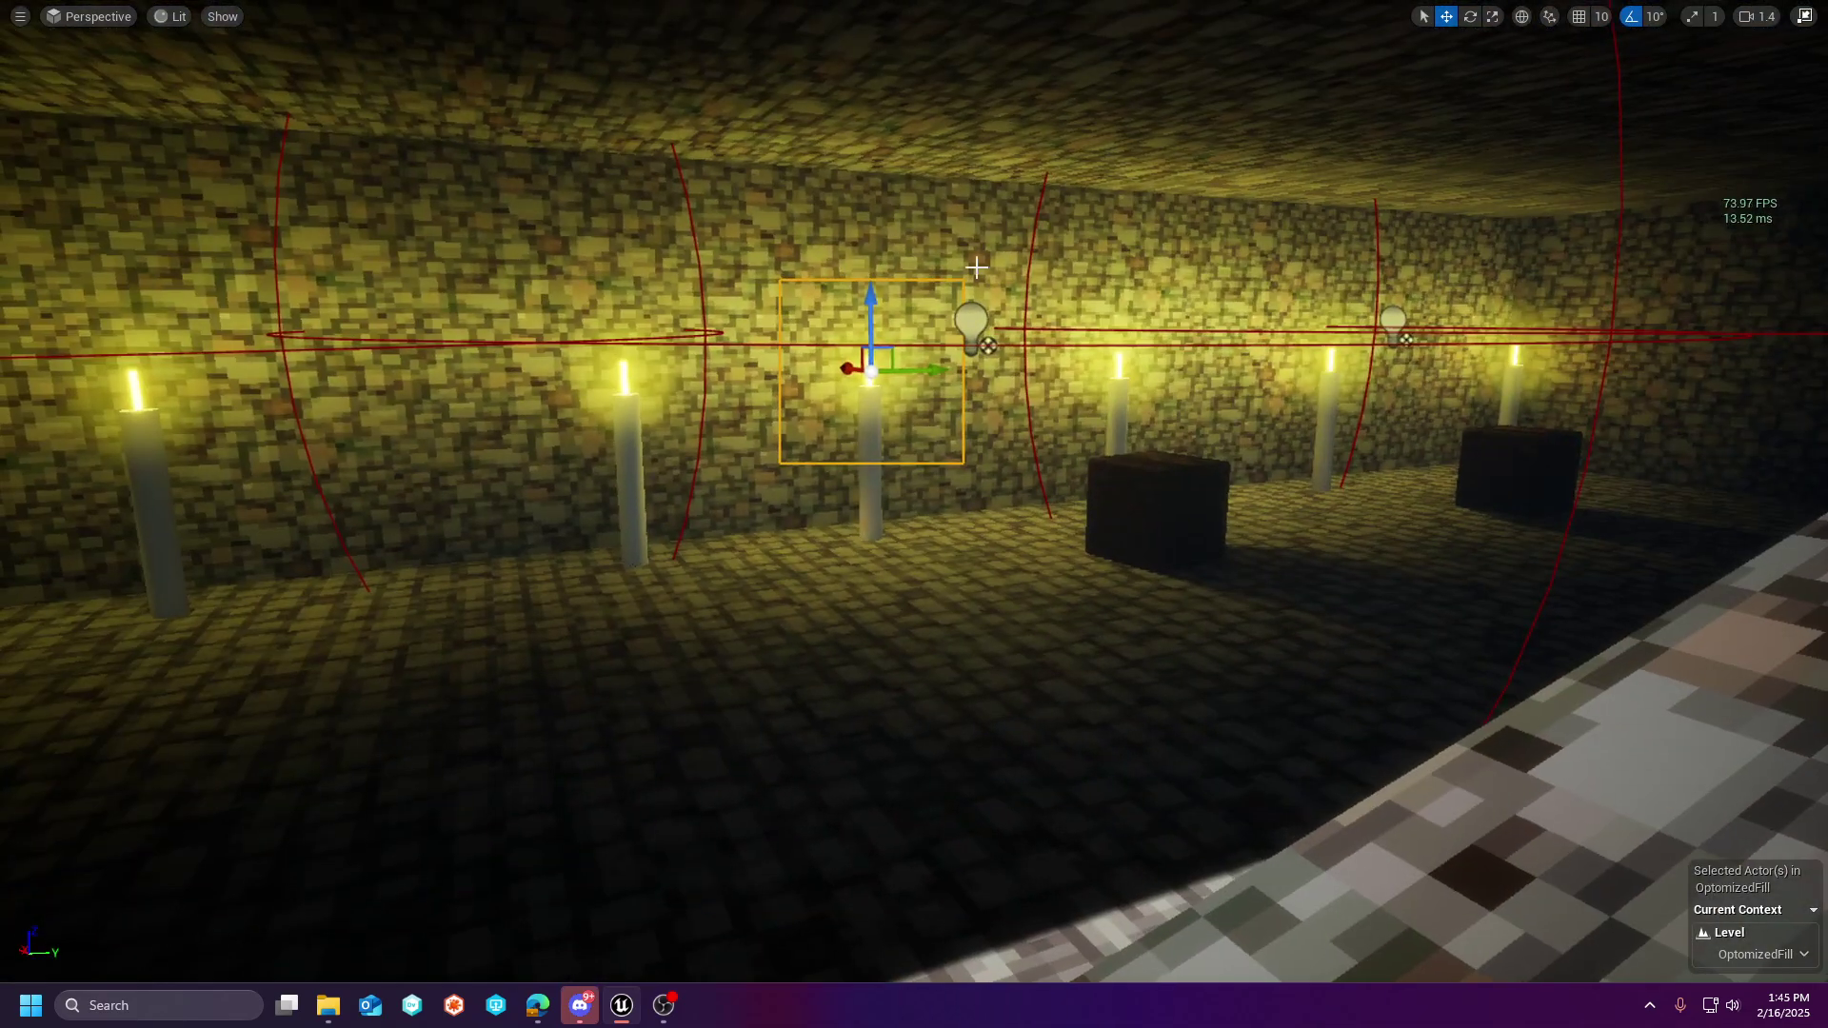
# - Select the fill point light near the middle of the candle row and examine the wall's overall lighting from the courtyard
pyautogui.click(971, 319)
pyautogui.press('s')
pyautogui.moveTo(1072, 481); pyautogui.dragTo(1032, 512, button='right')
pyautogui.press('a')
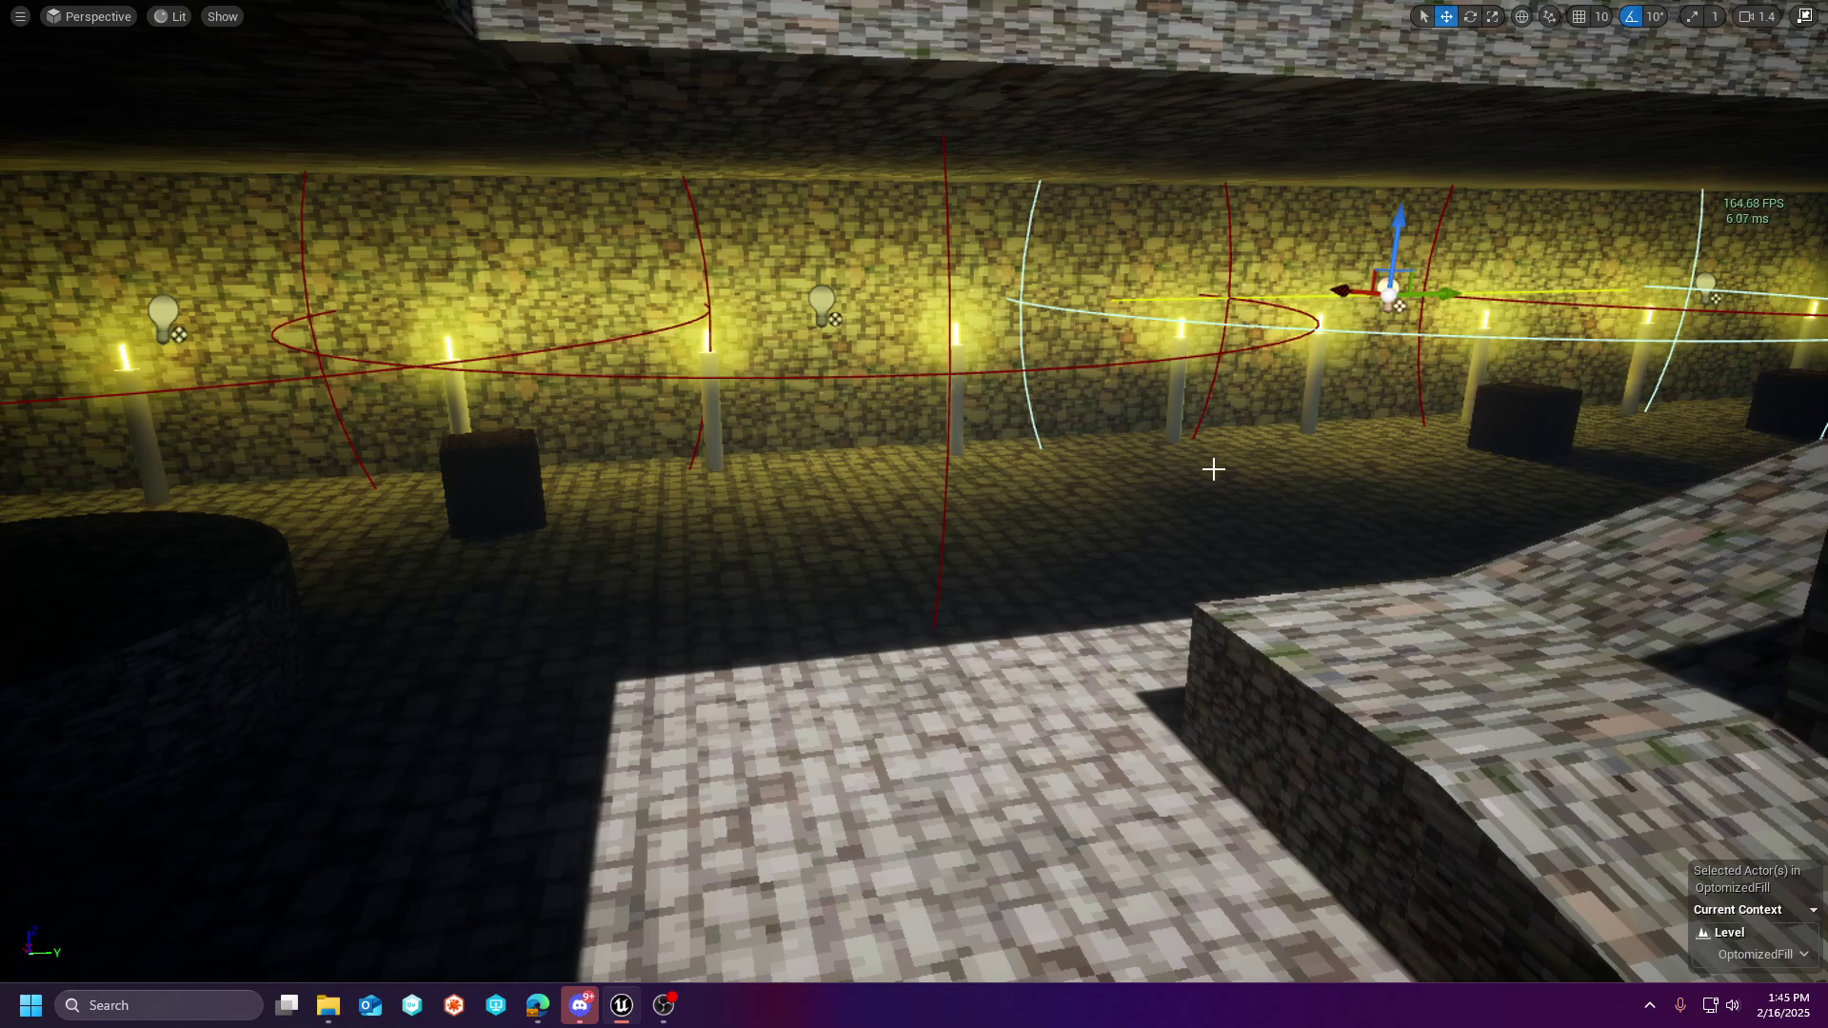
pyautogui.moveTo(1208, 456)
pyautogui.mouseDown(button='right')
pyautogui.moveTo(1095, 455)
pyautogui.moveTo(1208, 455)
pyautogui.mouseUp(button='right')
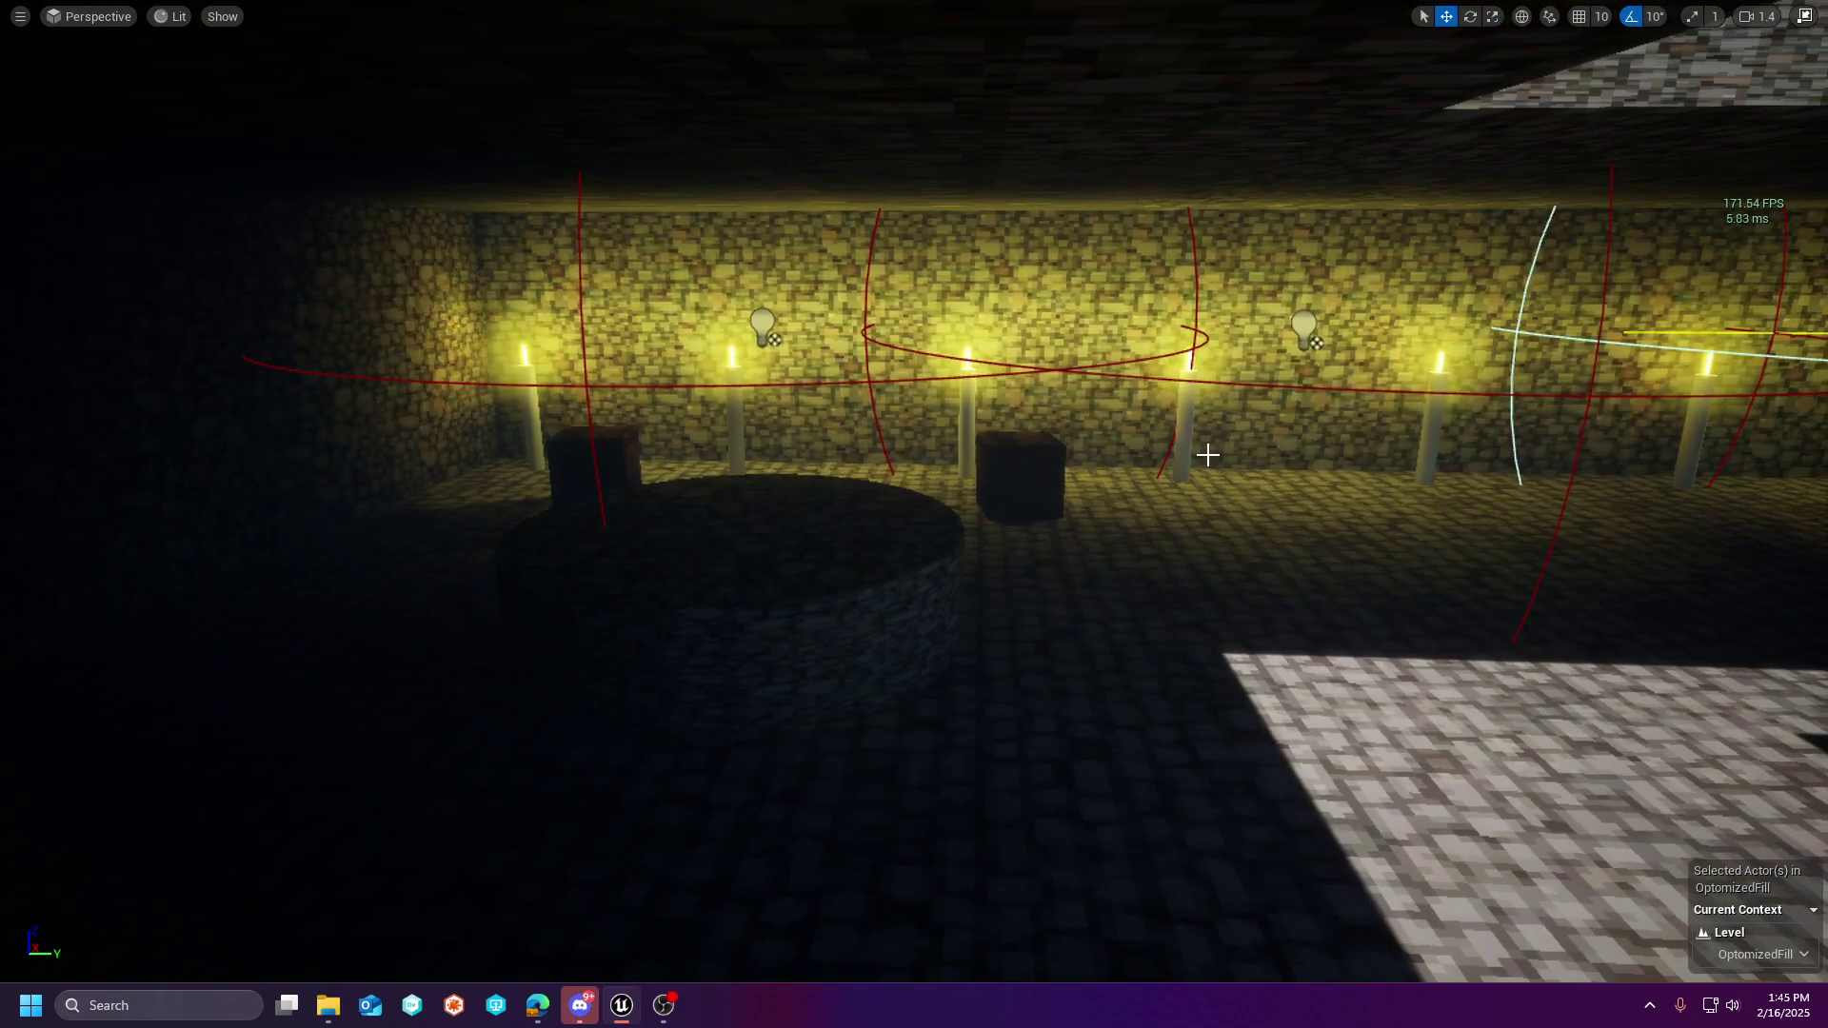
# - Leave the full-screen view and open the M_FakeBloom material from the Materials folder
pyautogui.press('F11')
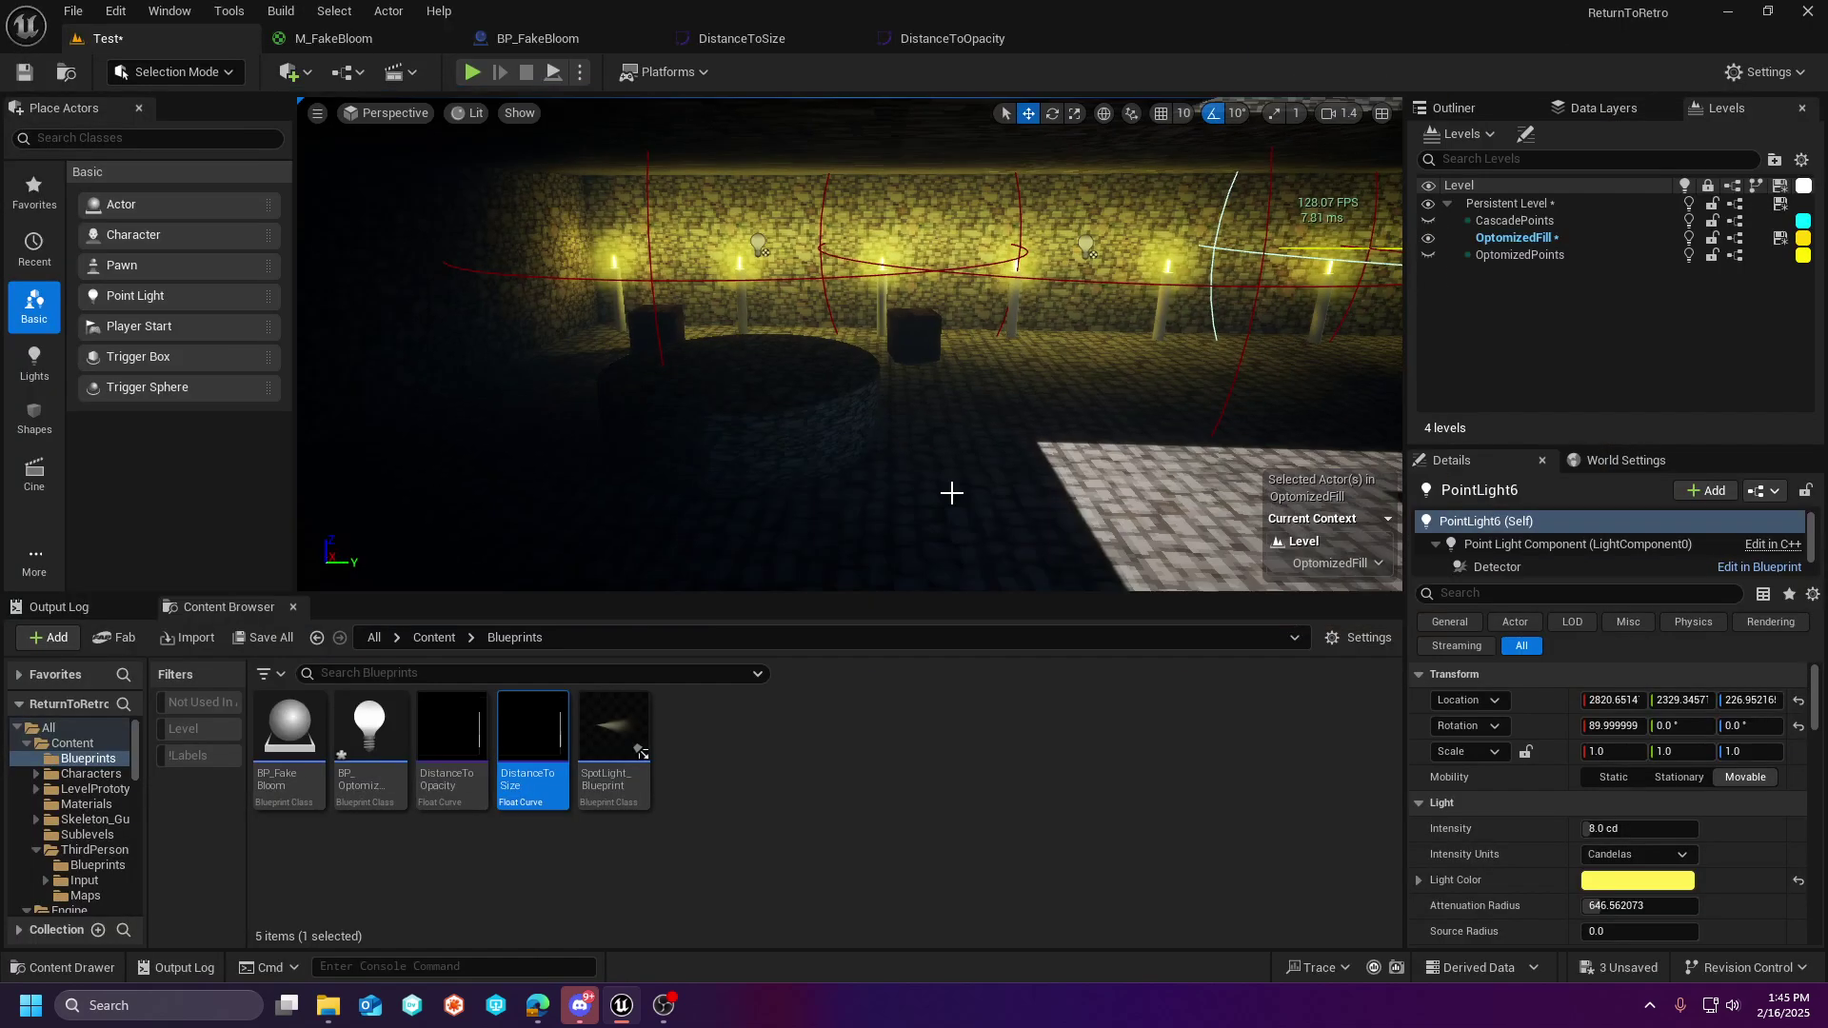
pyautogui.click(81, 773)
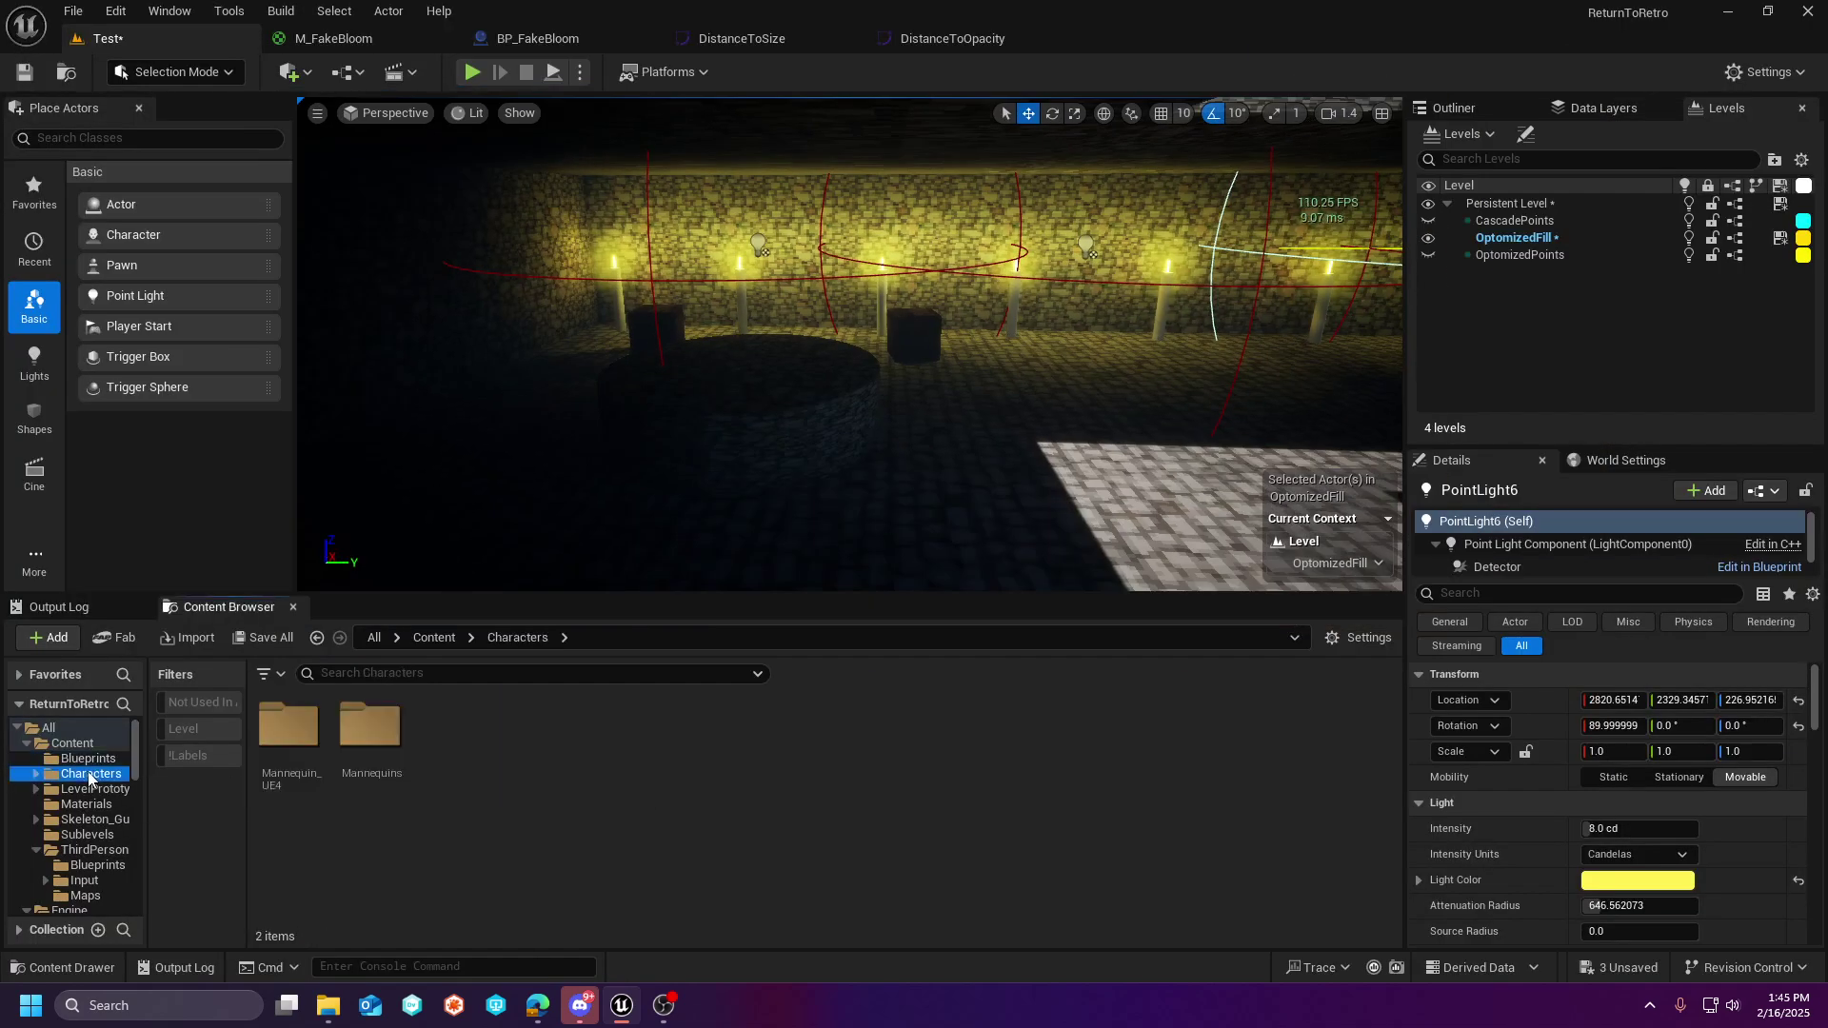
pyautogui.click(84, 803)
pyautogui.doubleClick(289, 738)
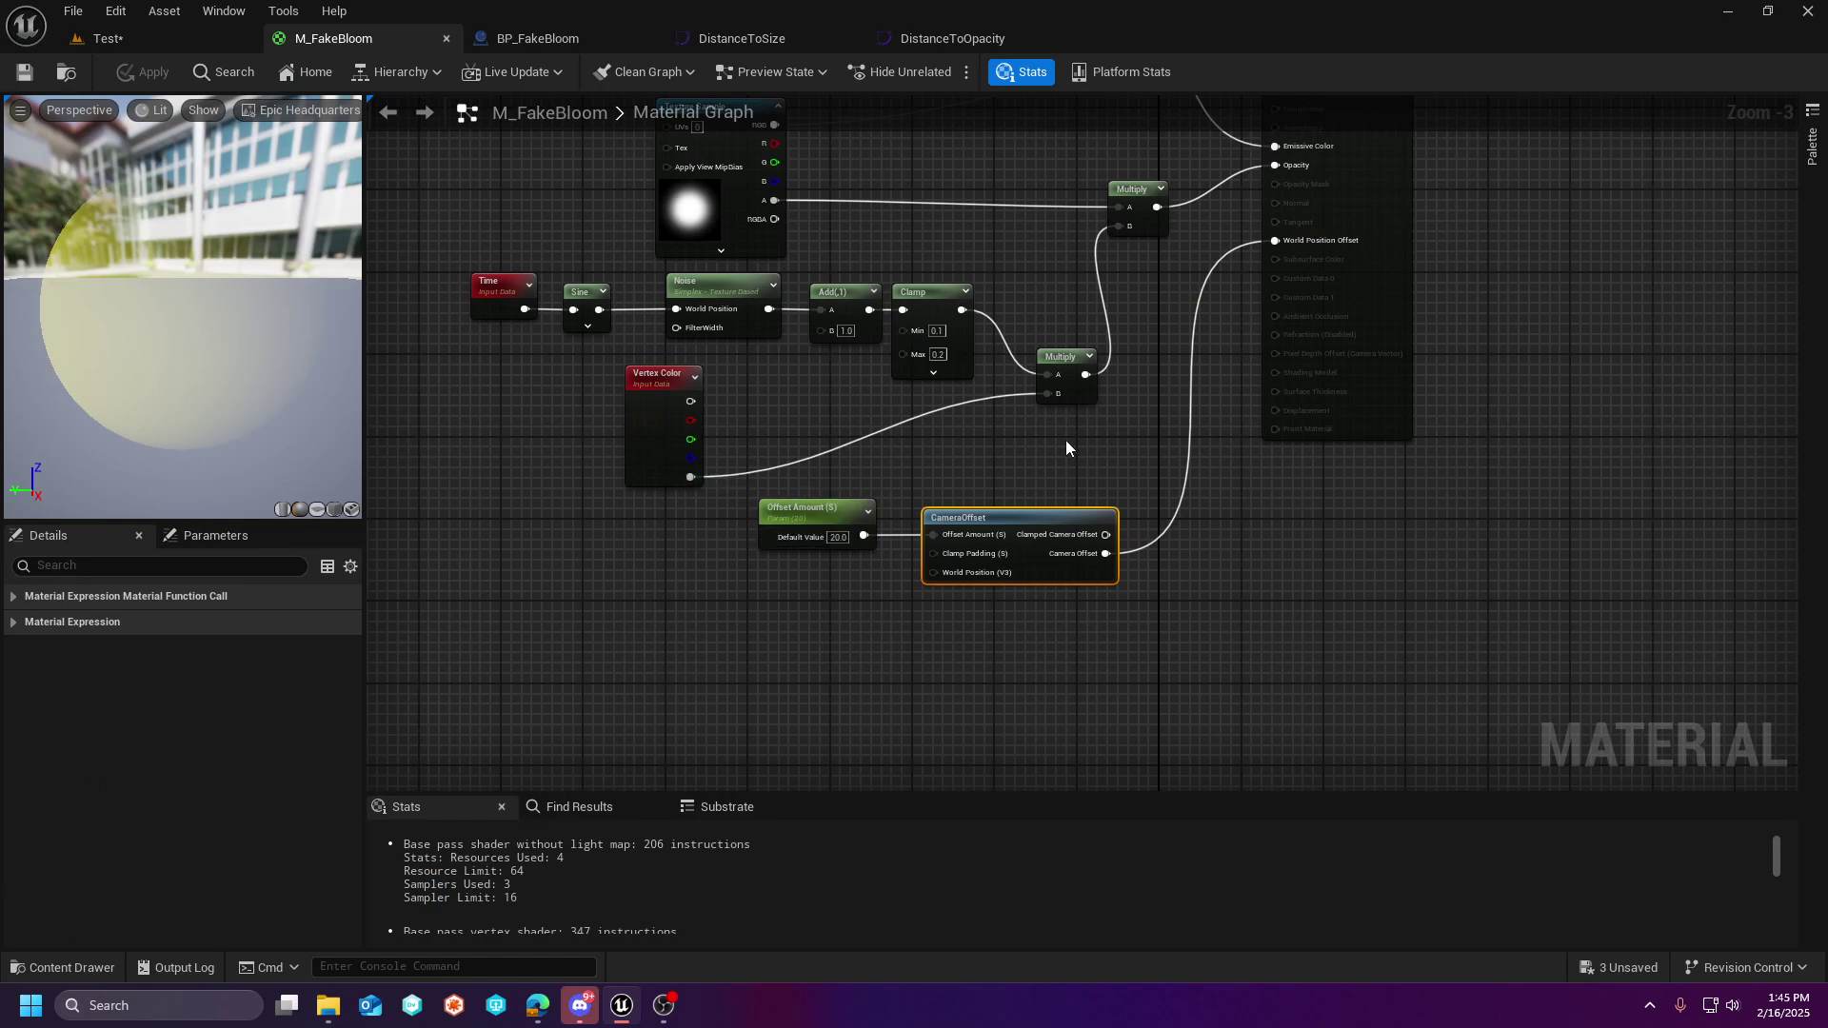
# - Select the M_FakeBloom output node to show its material settings and enlarge the shader statistics area
pyautogui.click(1294, 263)
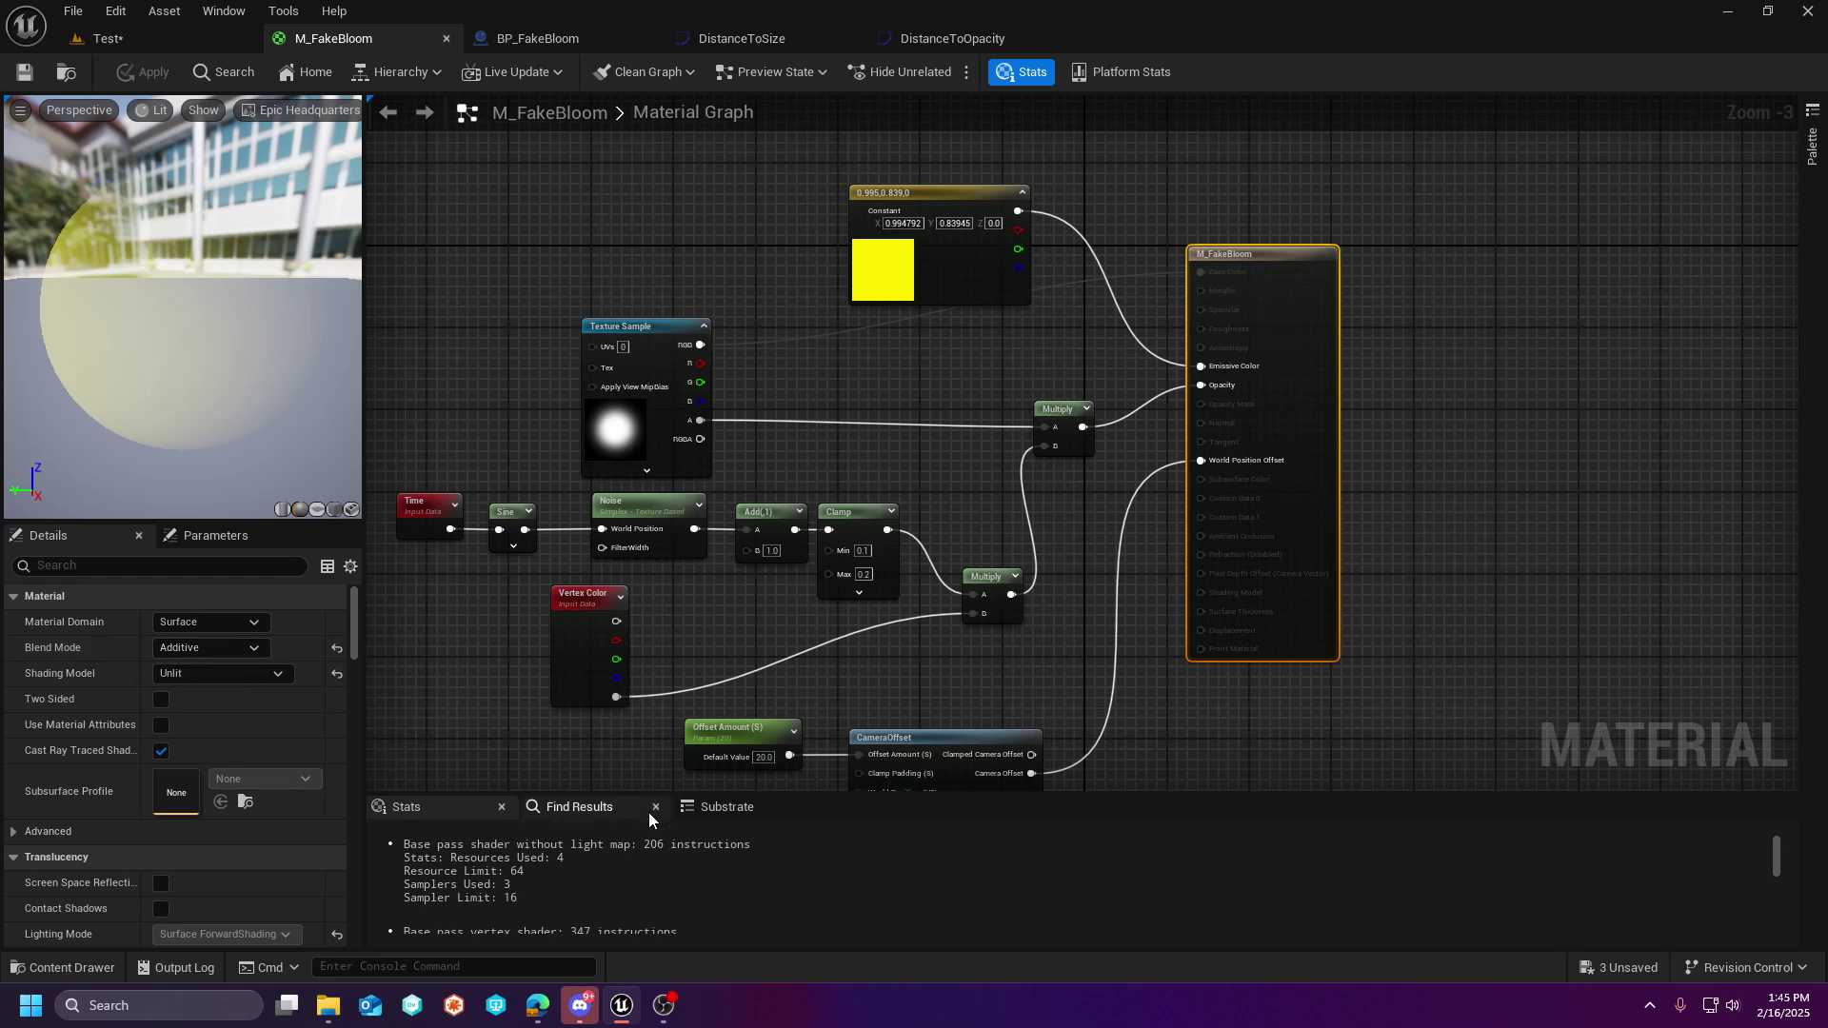
pyautogui.scroll(-1, 707, 843)
pyautogui.scroll(1, 761, 838)
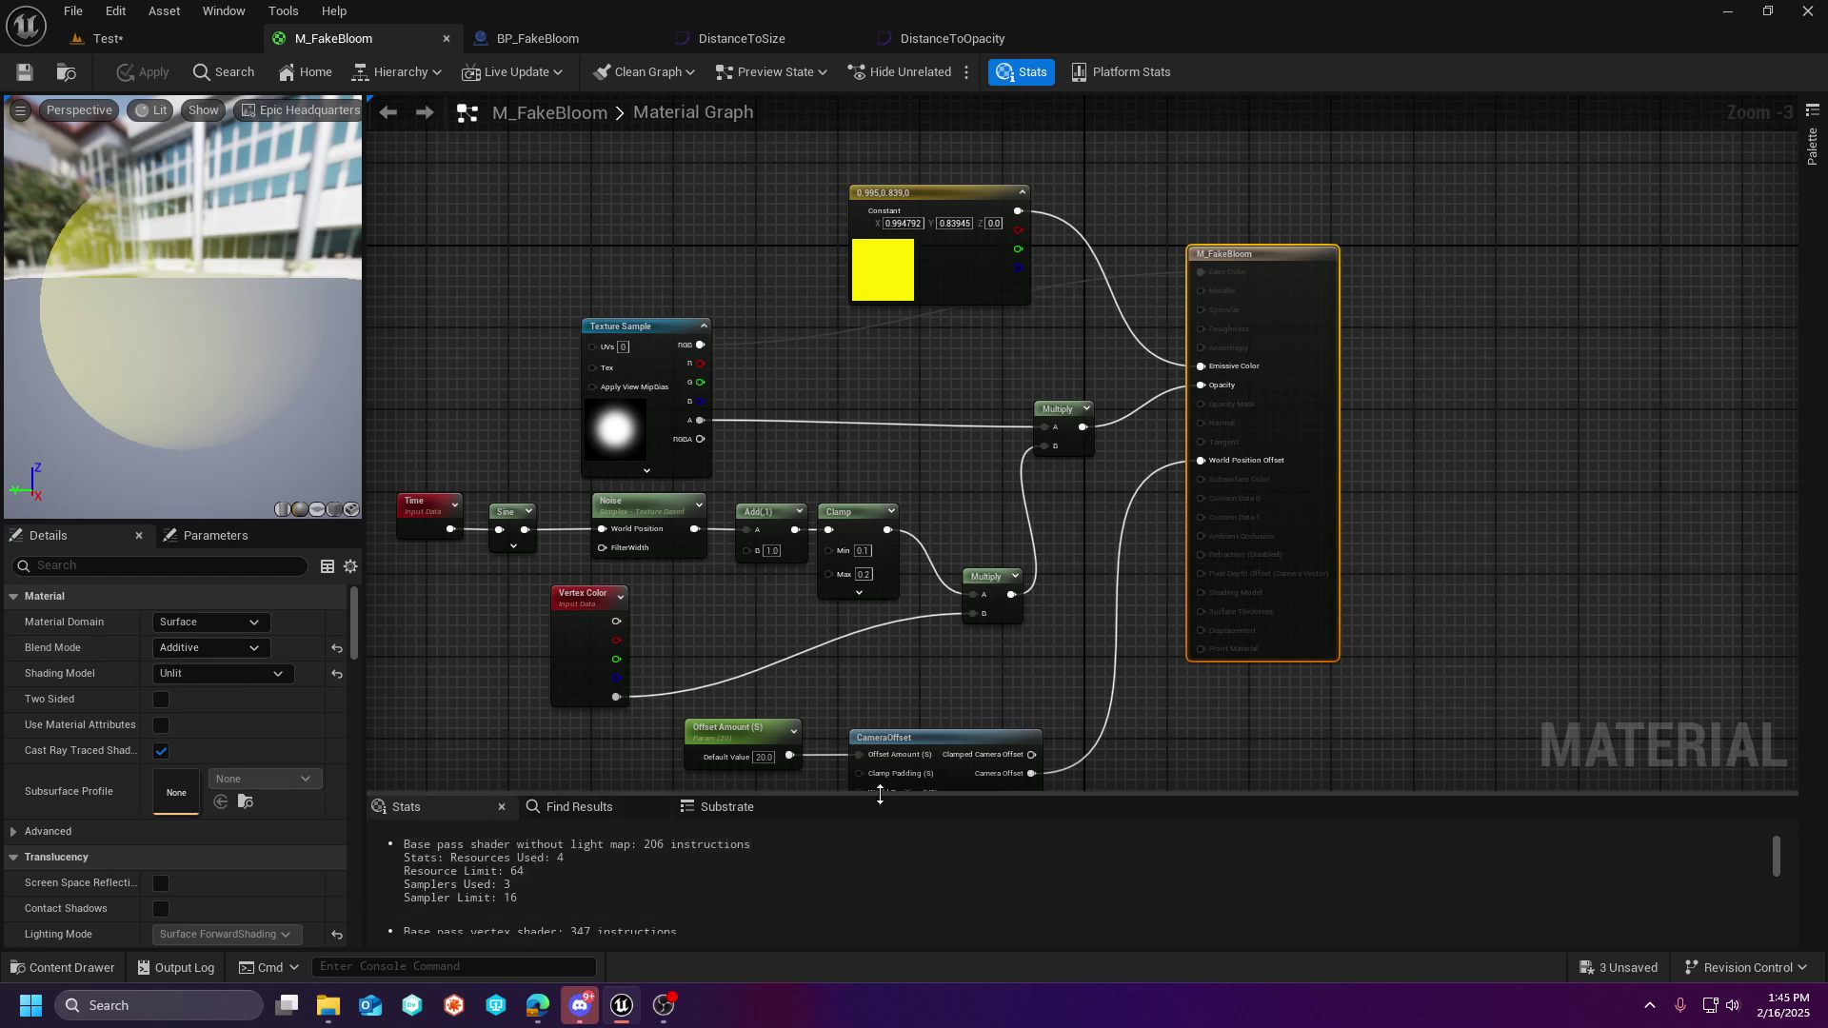
pyautogui.moveTo(877, 792); pyautogui.dragTo(942, 584)
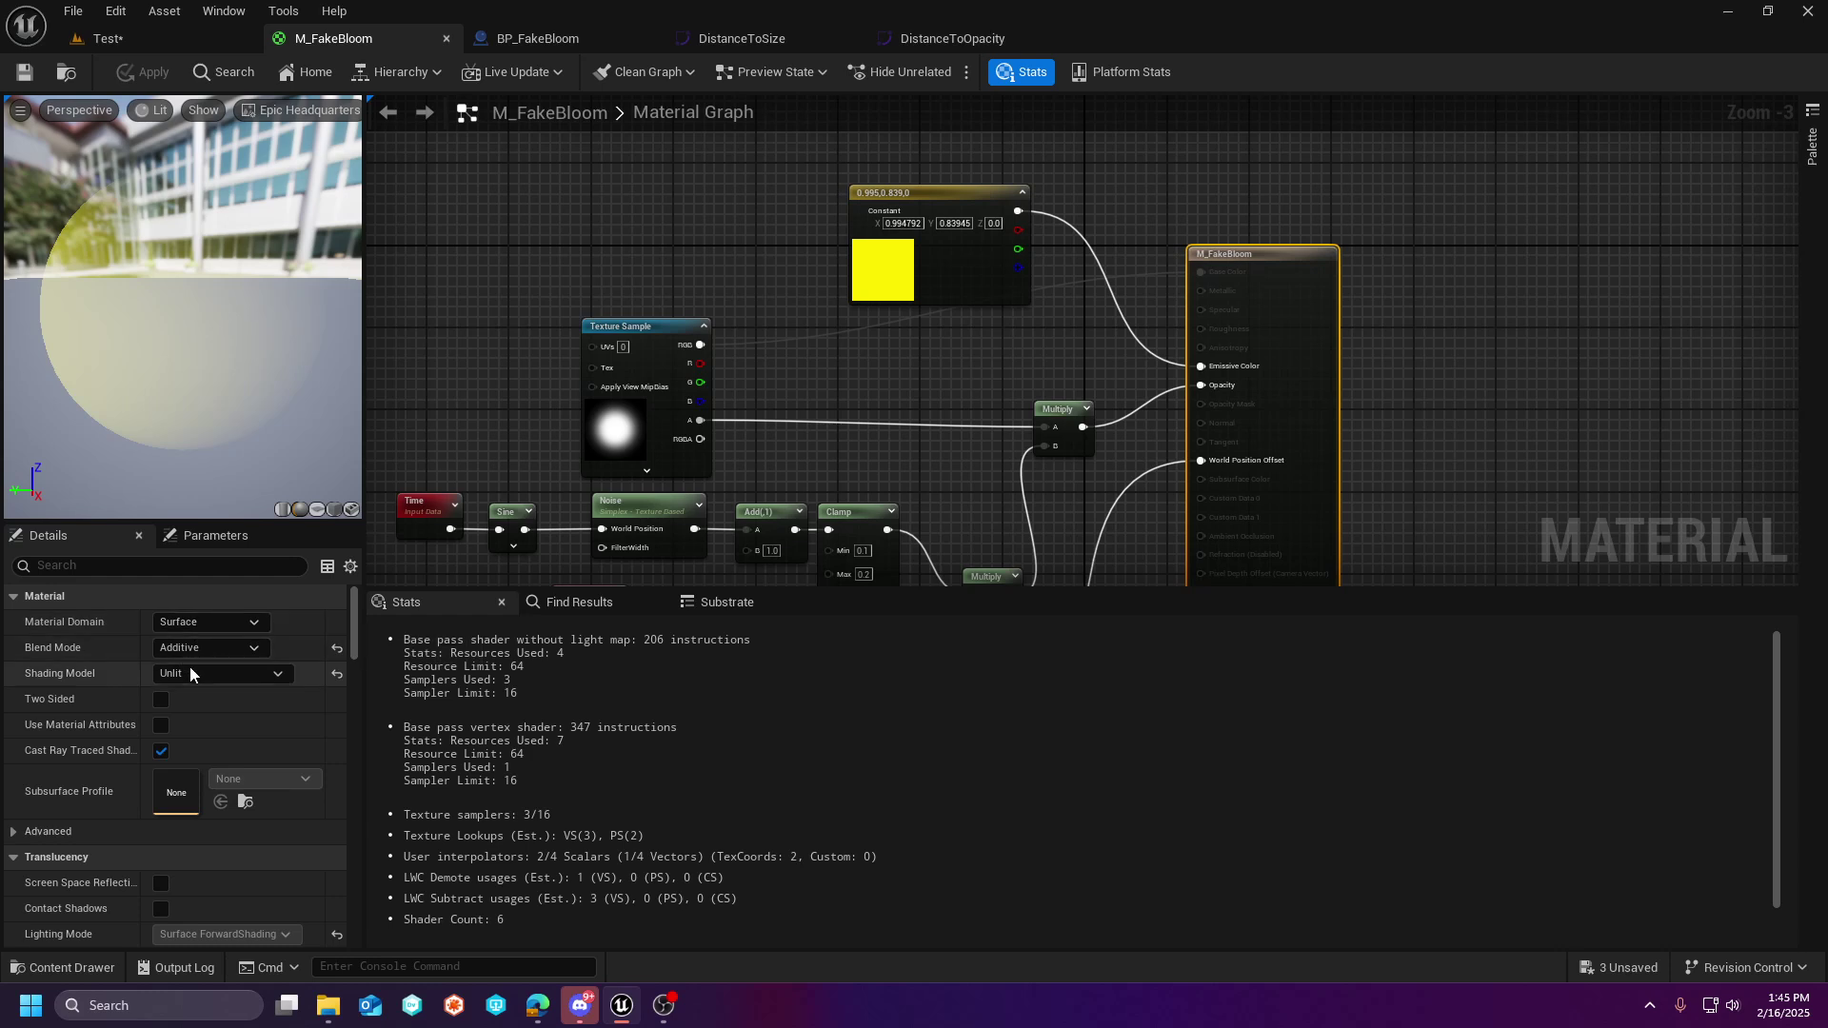
# - Set the M_FakeBloom blend mode to Translucent and apply it to compare the shader instruction counts
pyautogui.click(217, 650)
pyautogui.click(212, 704)
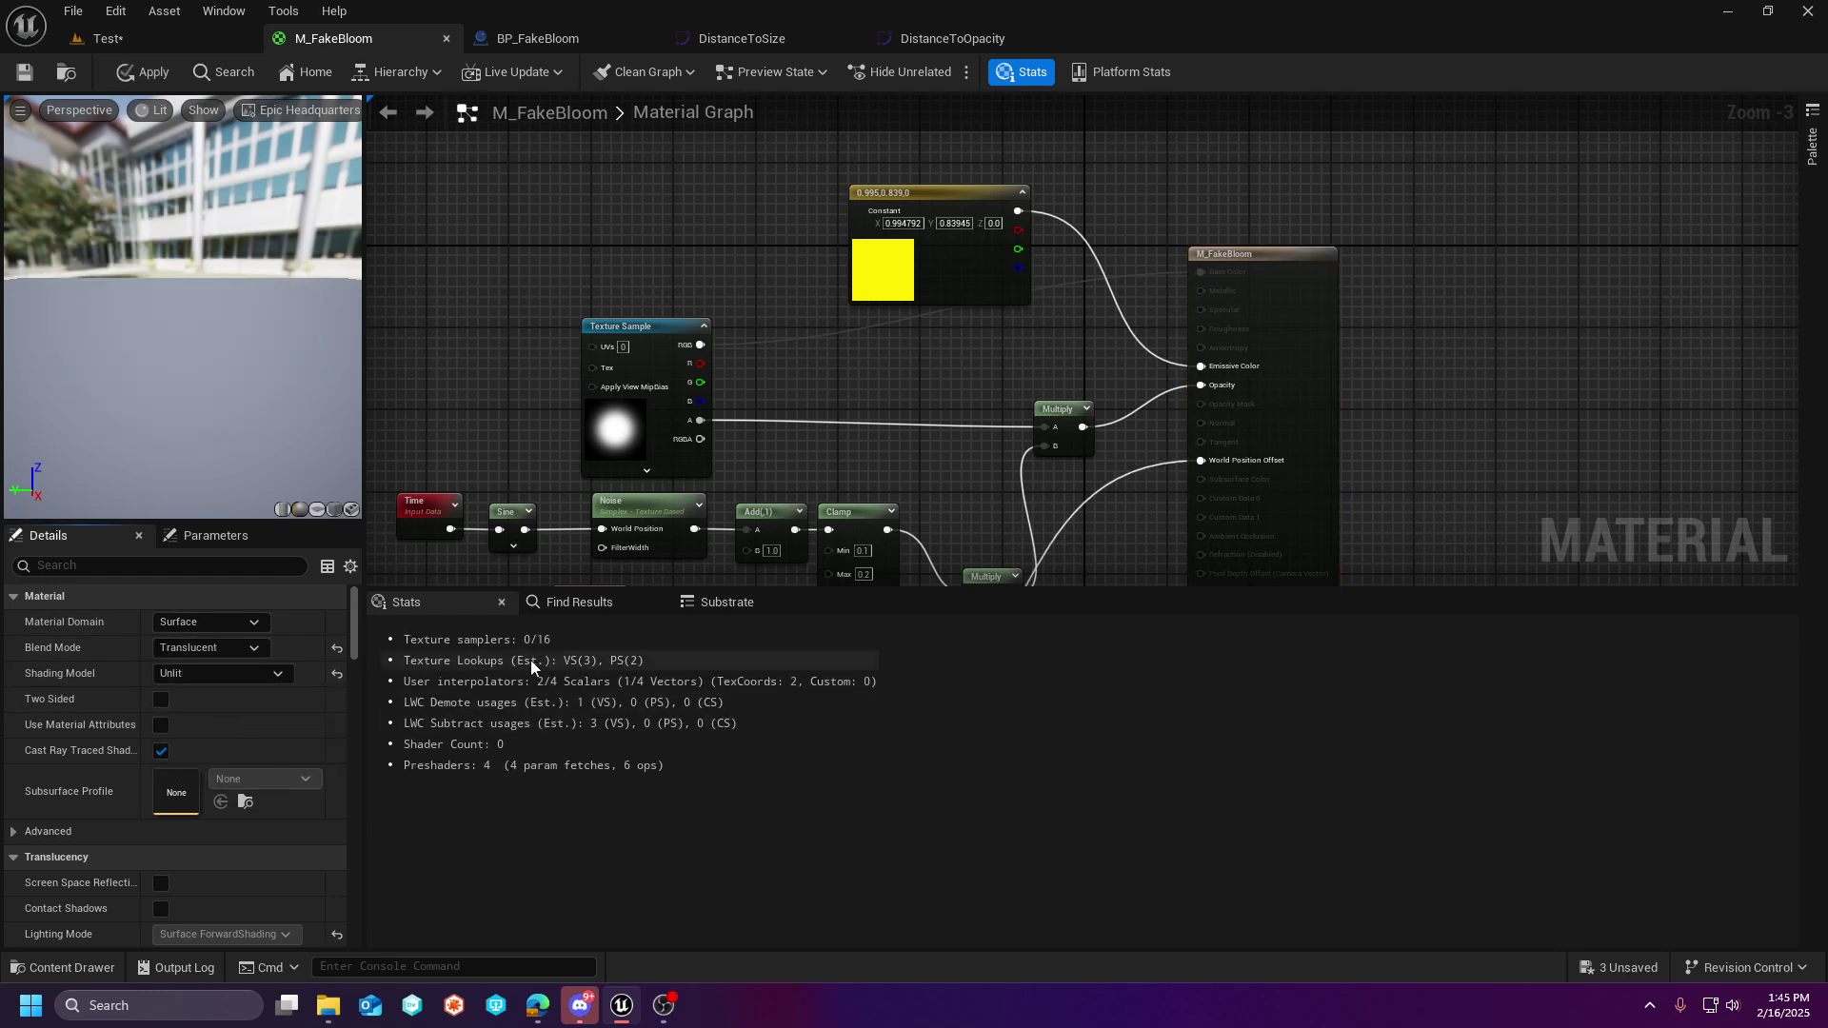
pyautogui.click(145, 73)
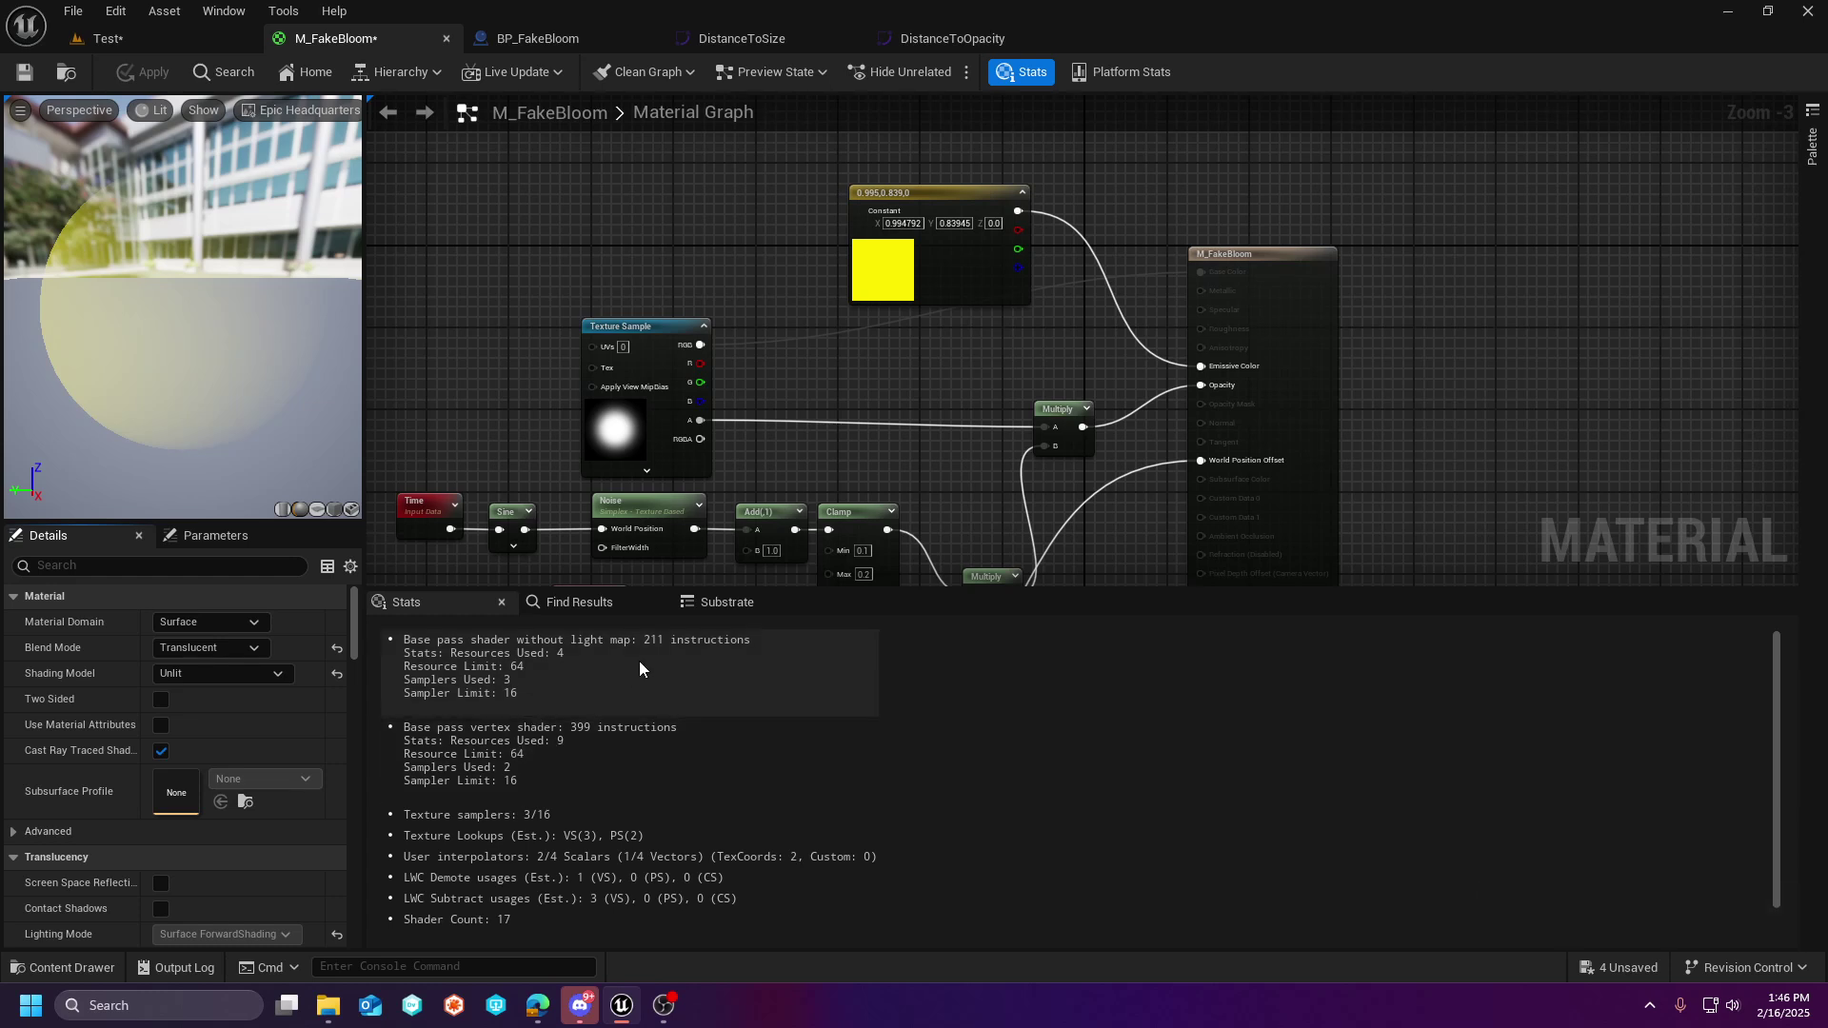
# - Set the M_FakeBloom blend mode back to Additive and save the material
pyautogui.click(214, 651)
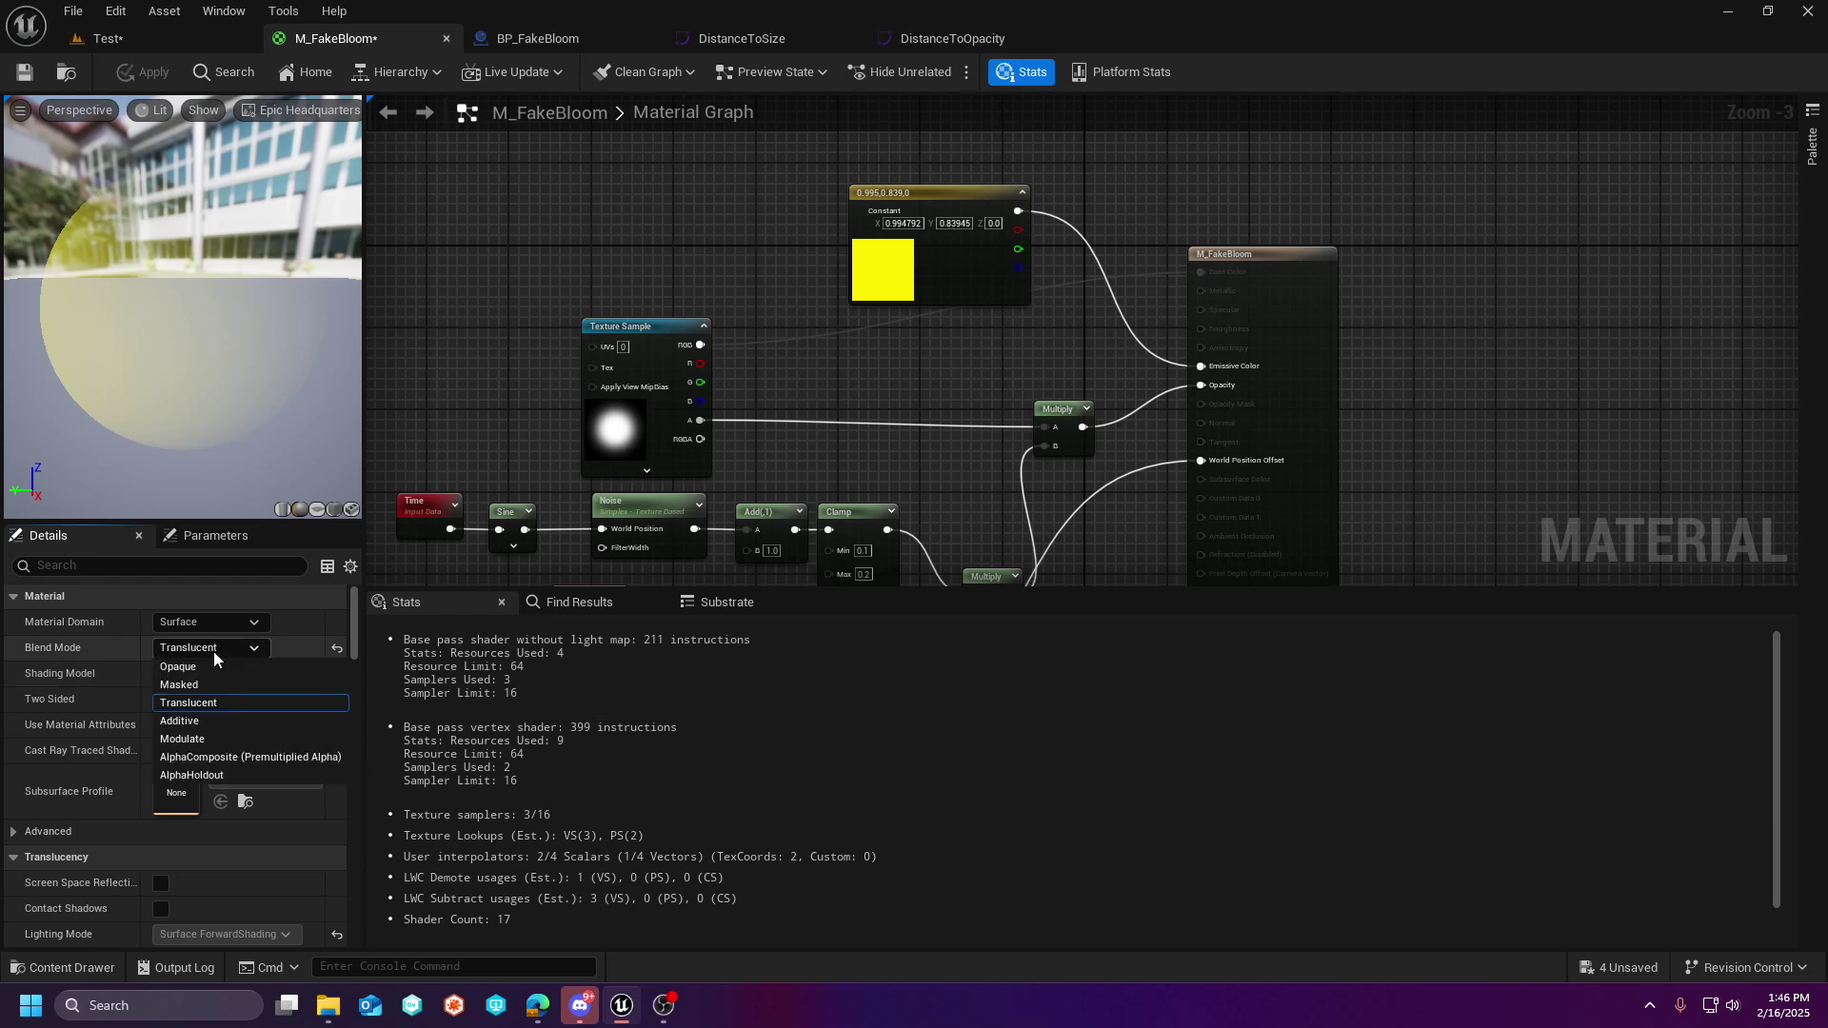
pyautogui.click(186, 720)
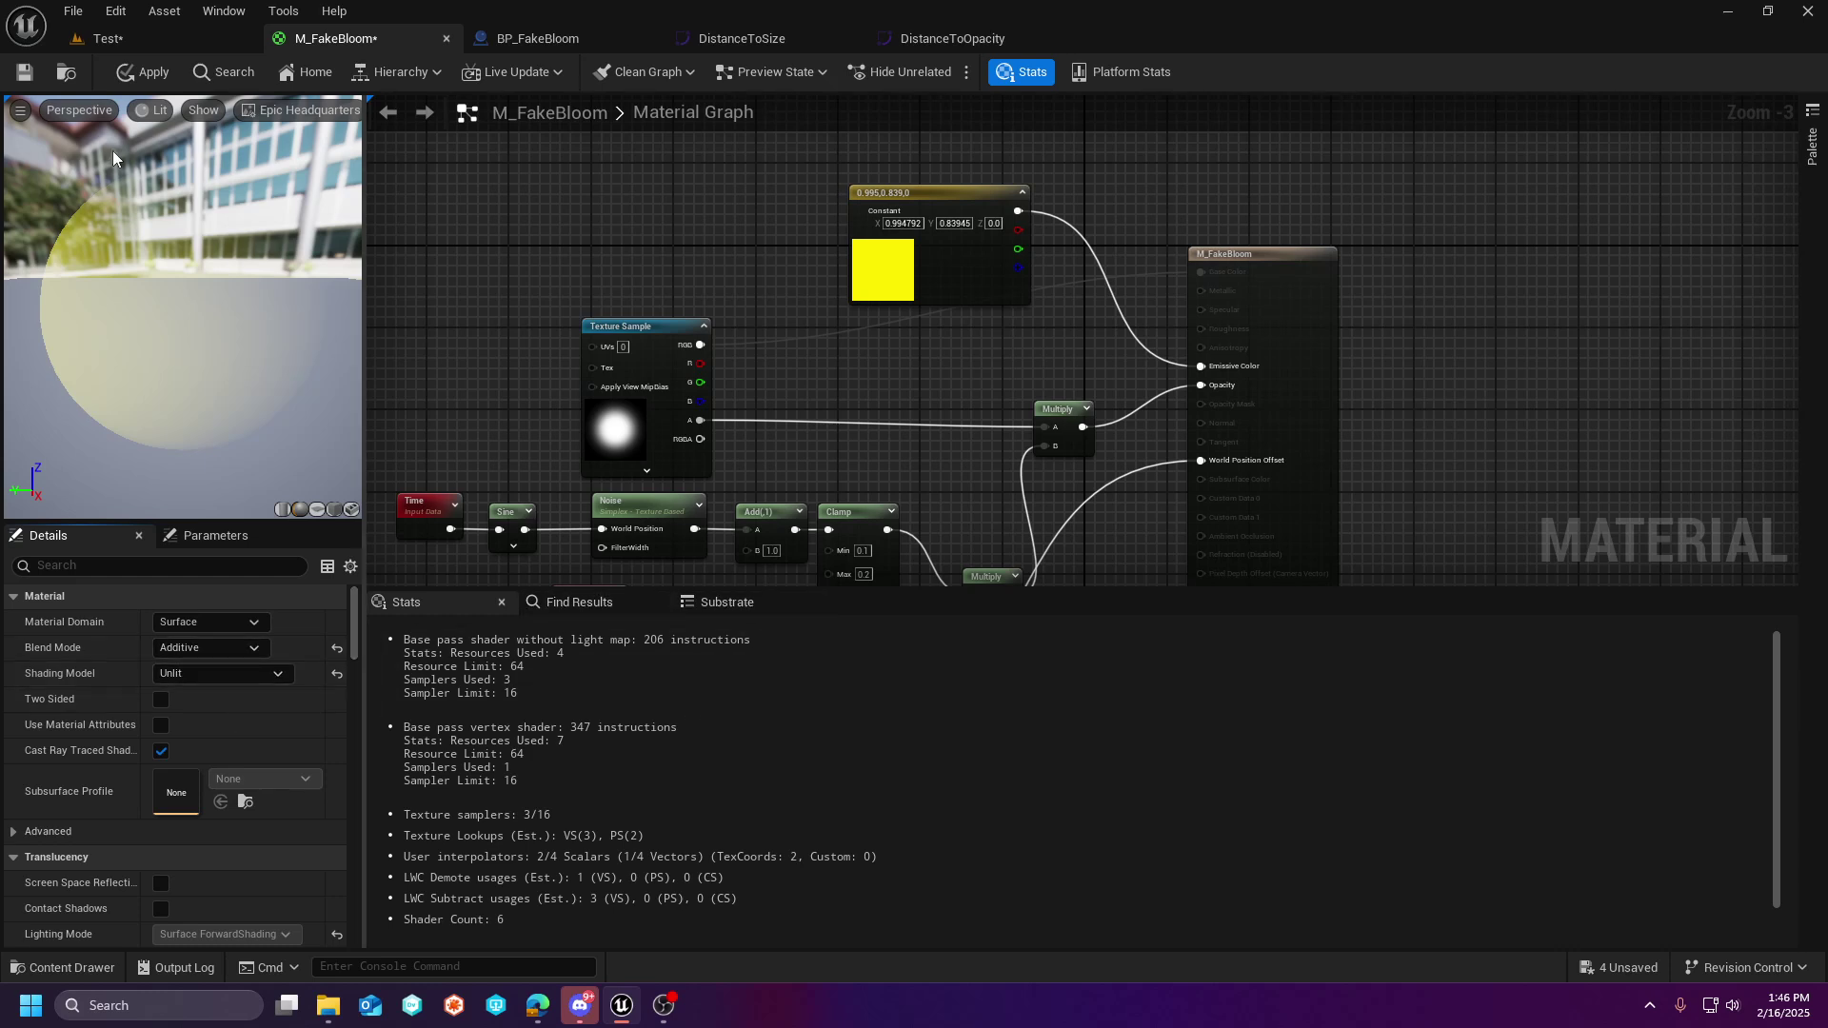
pyautogui.click(25, 72)
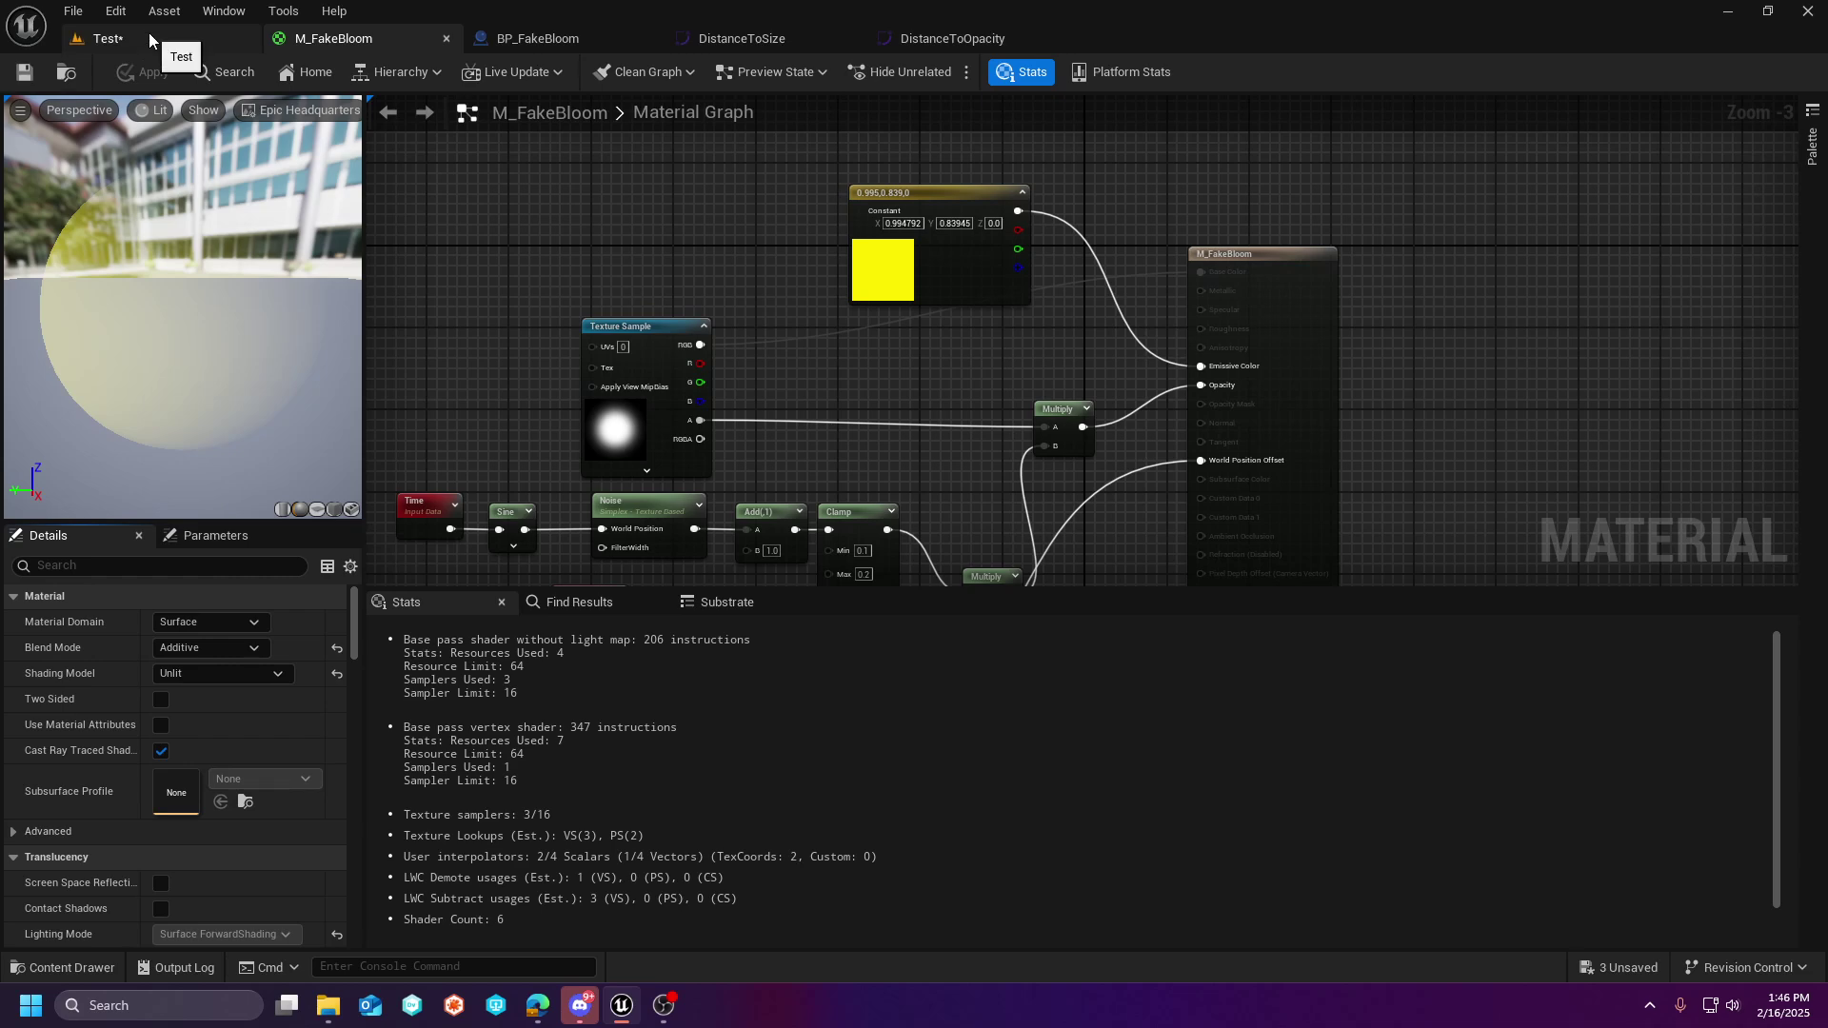
# - Insert a Multiply node between the yellow colour constant and the Emissive Color input of M_FakeBloom
pyautogui.moveTo(804, 300); pyautogui.dragTo(739, 181, button='right')
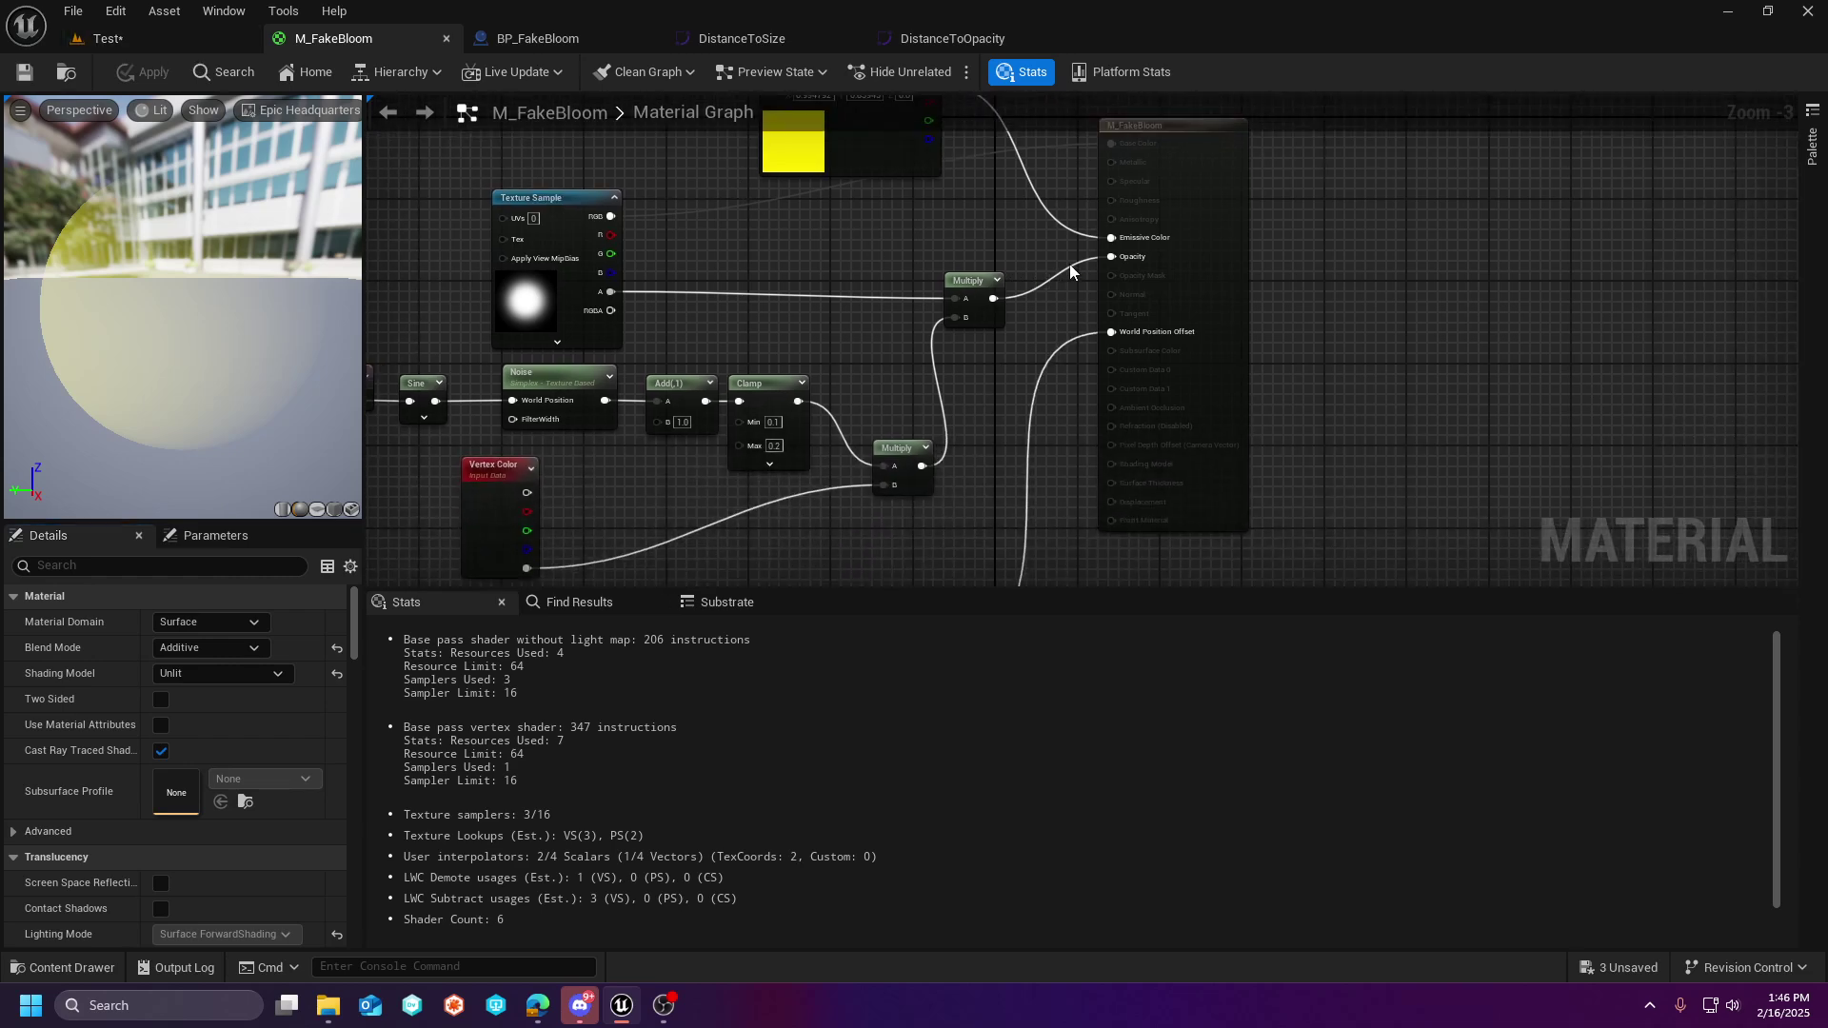
pyautogui.moveTo(994, 240); pyautogui.dragTo(997, 340, button='right')
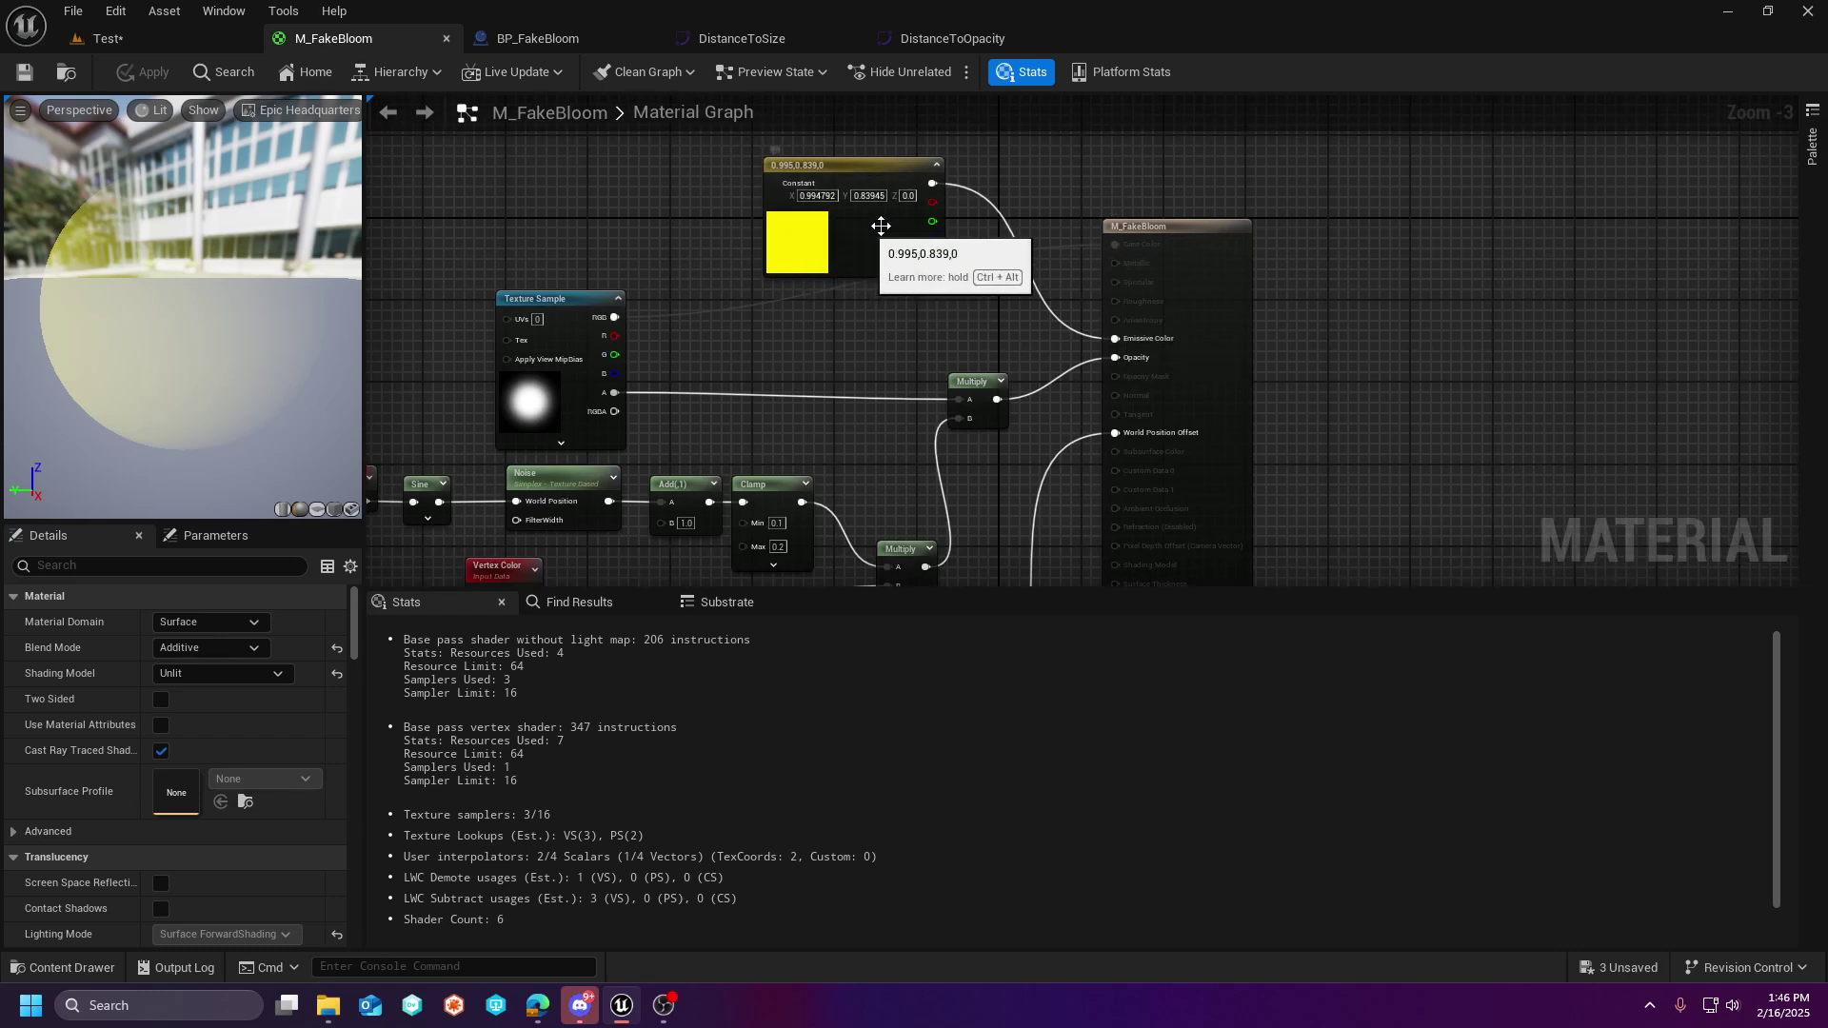
pyautogui.moveTo(1010, 334); pyautogui.dragTo(1172, 371, button='right')
pyautogui.moveTo(1034, 211); pyautogui.dragTo(1045, 303)
pyautogui.write('mul')
pyautogui.press('BackSpace')
pyautogui.press('BackSpace')
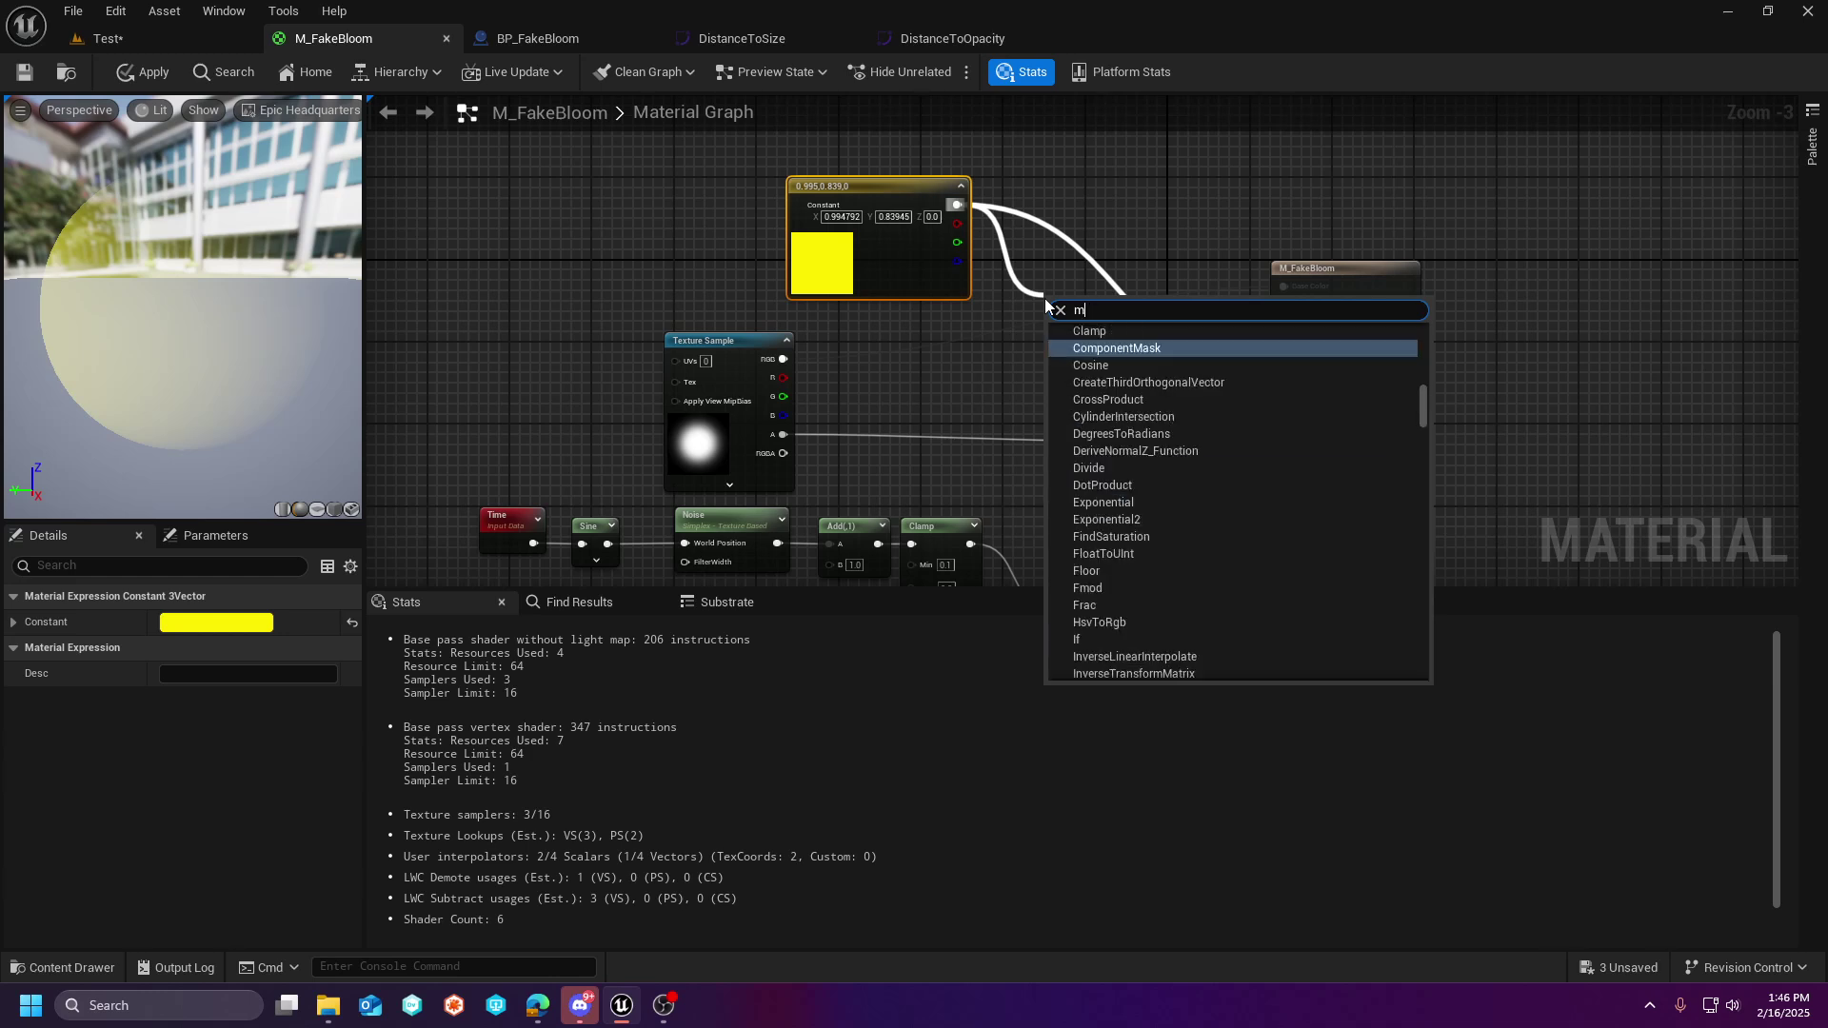
pyautogui.write('u')
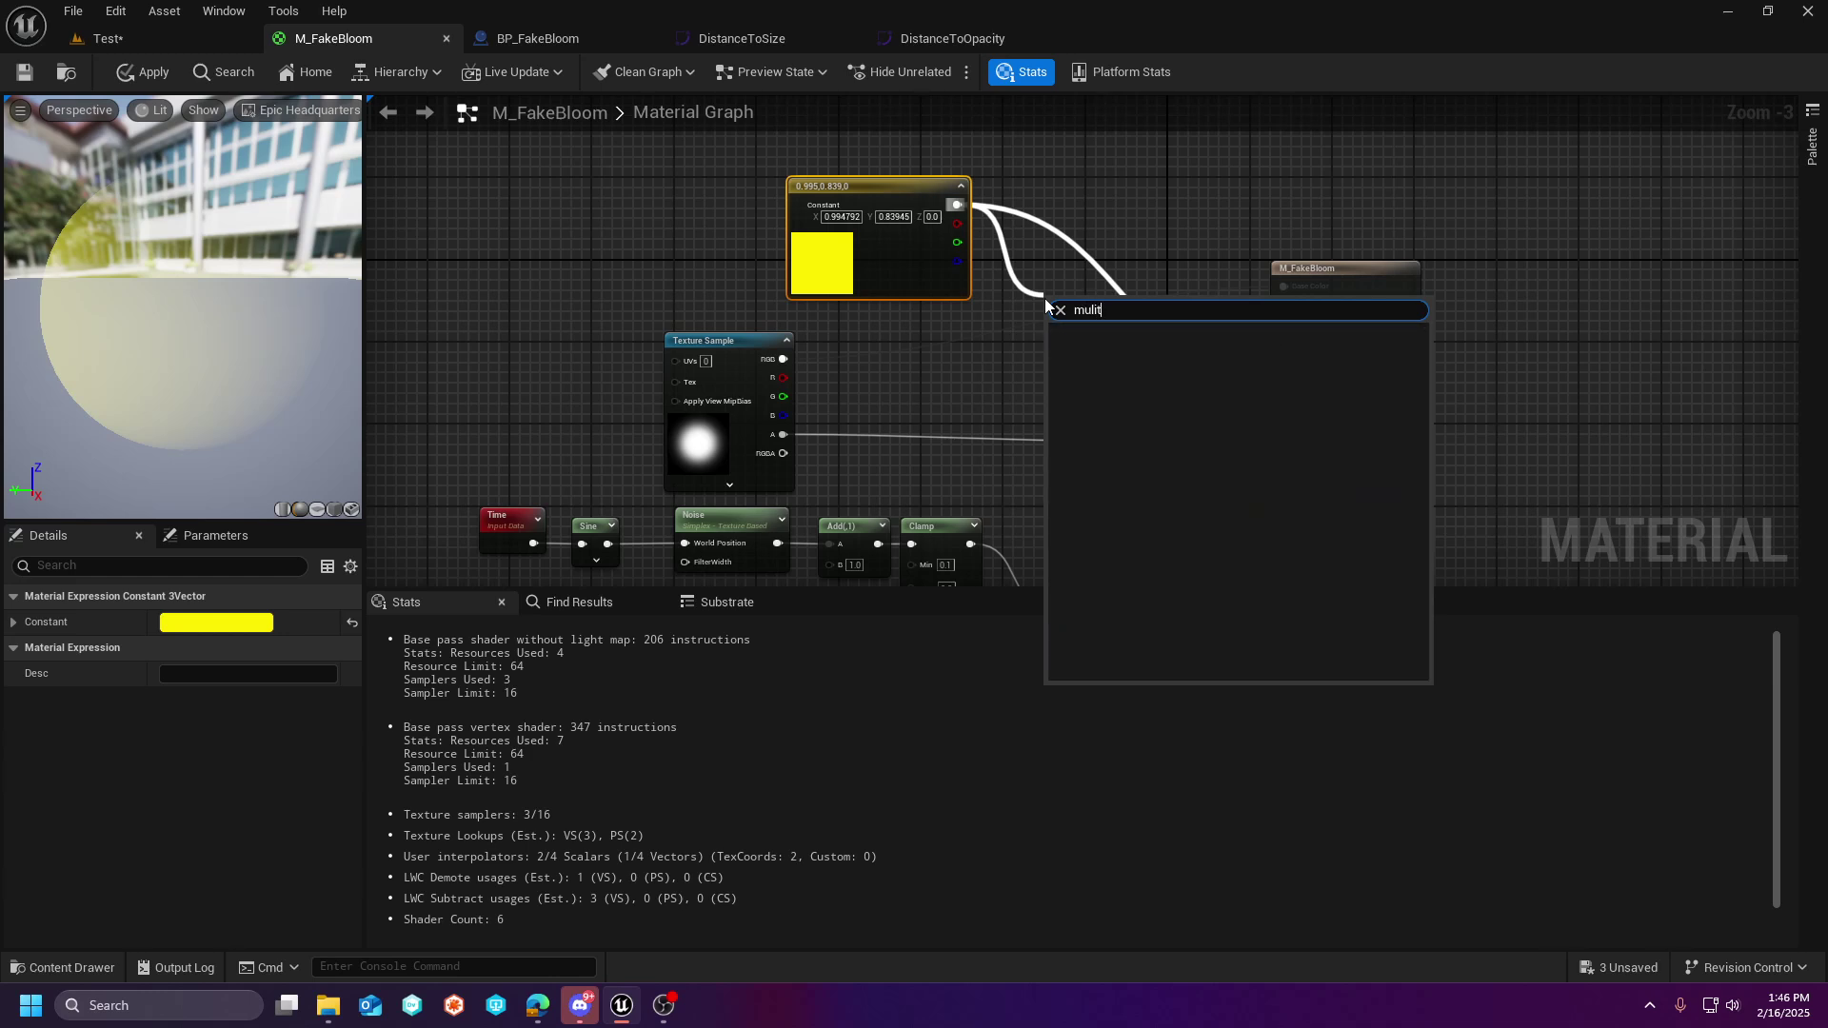
pyautogui.write('ltip')
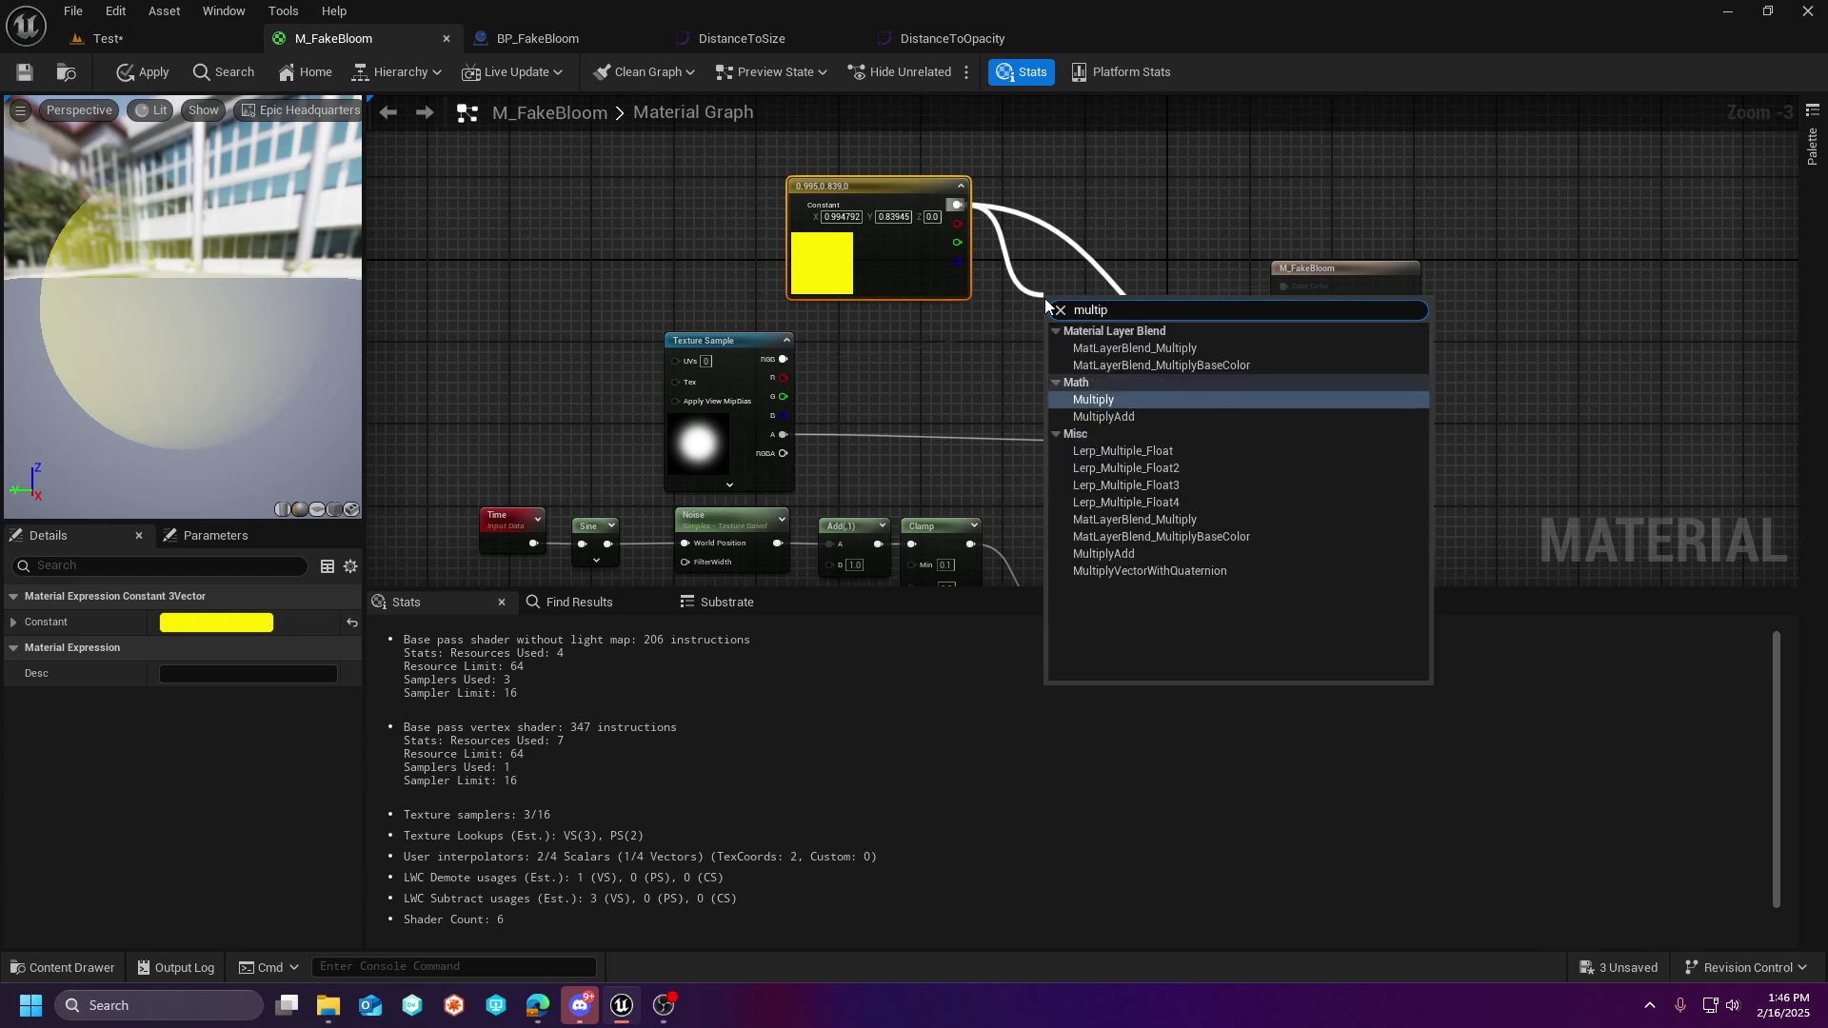
pyautogui.click(1114, 400)
pyautogui.moveTo(1105, 322); pyautogui.dragTo(1284, 380)
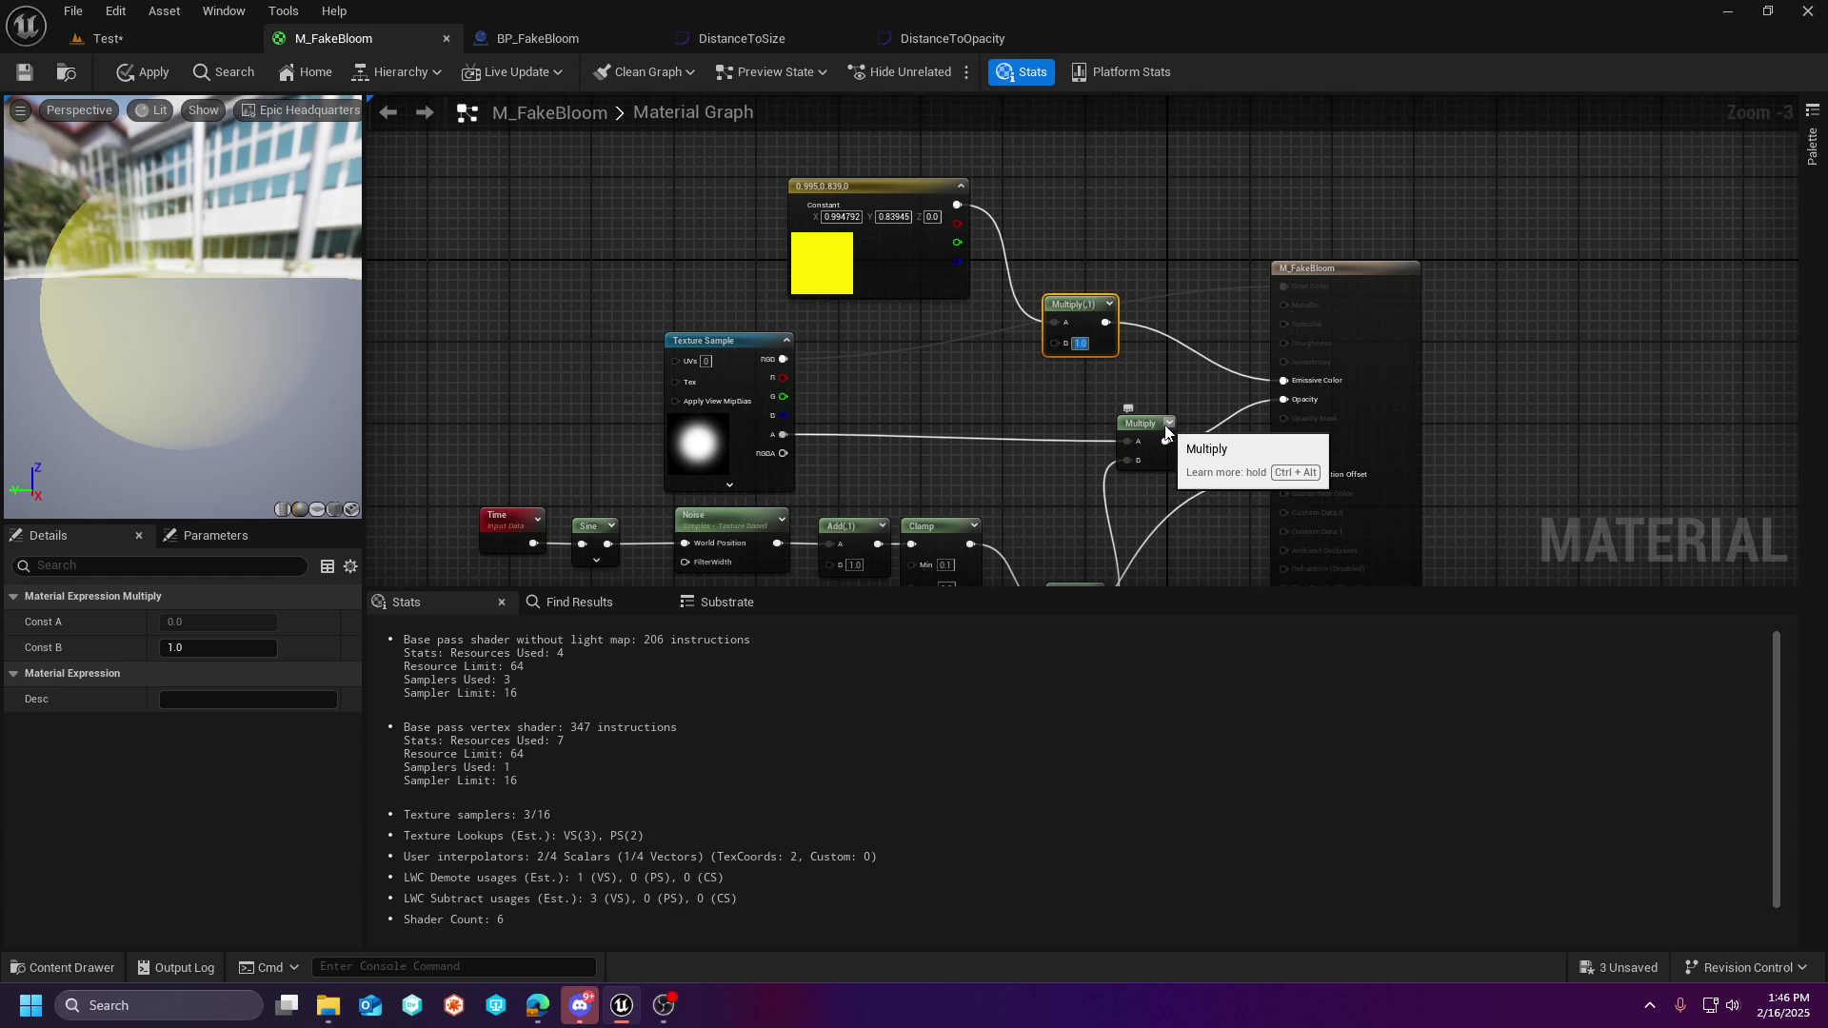
# - Set the new Multiply node's B value to 10, check the brighter glow in the preview and save the material
pyautogui.write('10')
pyautogui.press('Return')
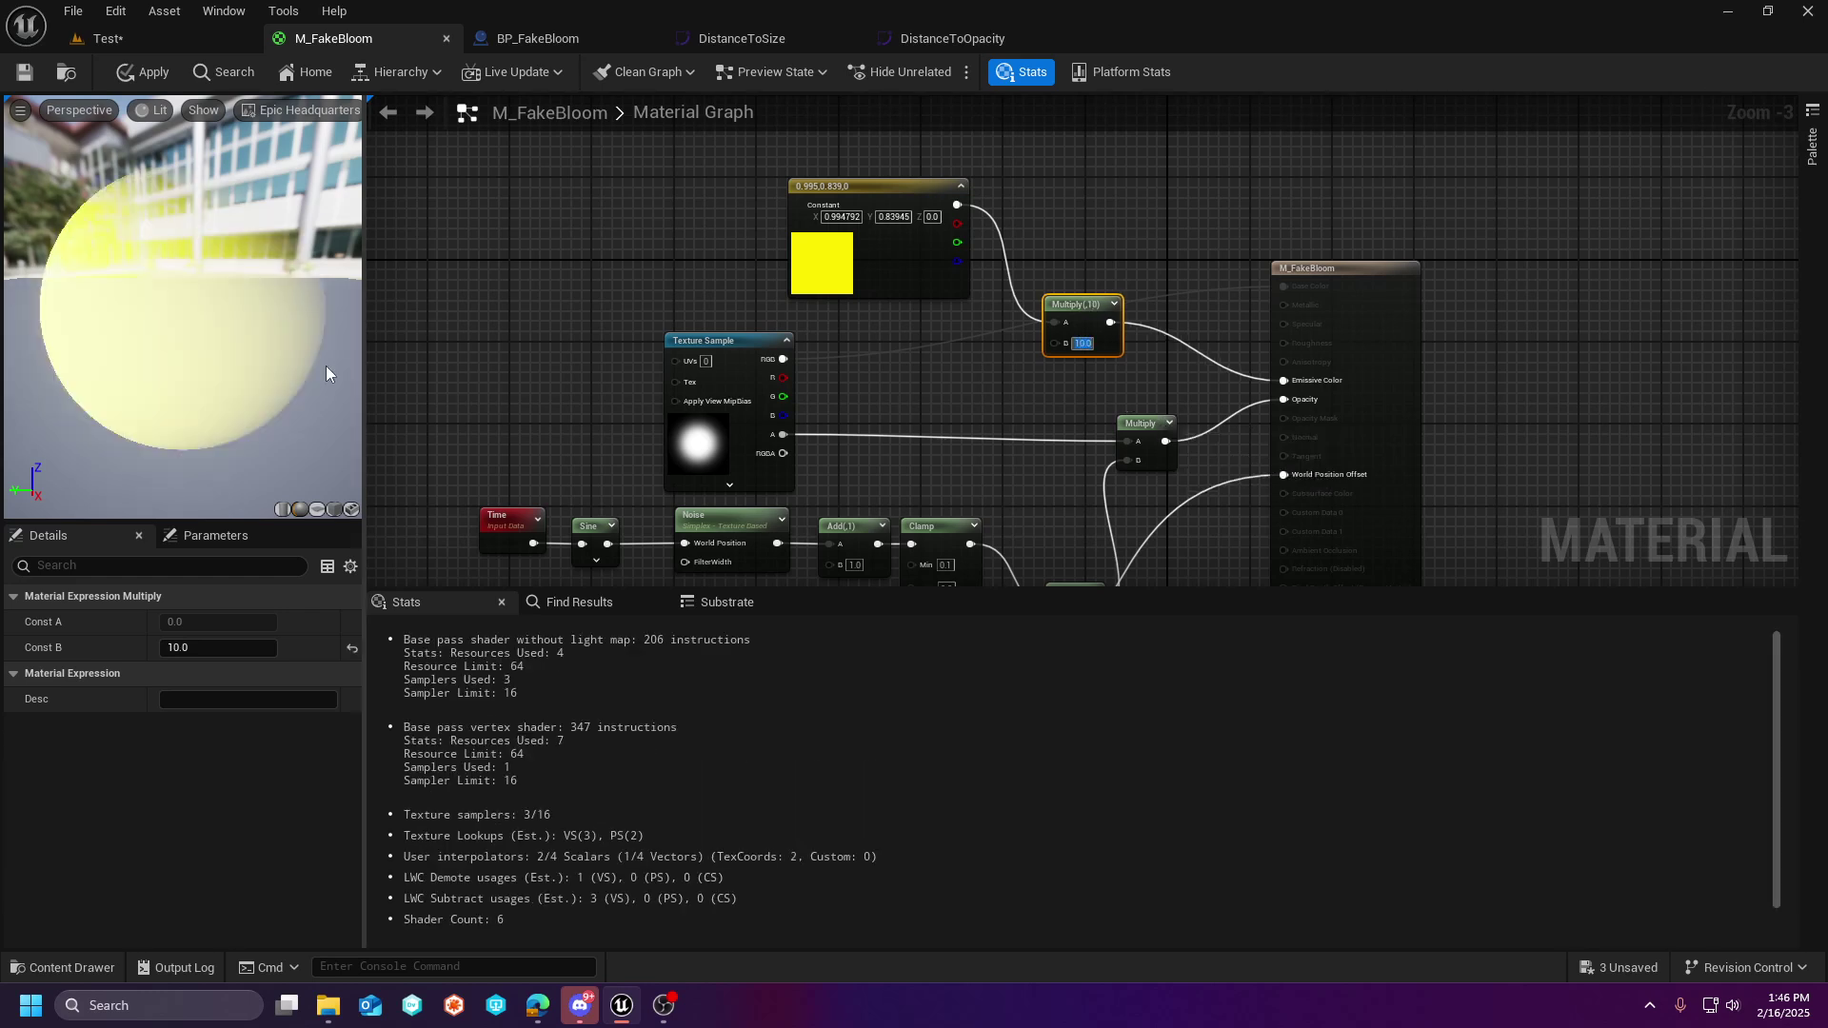
pyautogui.moveTo(127, 232)
pyautogui.mouseDown()
pyautogui.moveTo(229, 236)
pyautogui.moveTo(127, 232)
pyautogui.mouseUp()
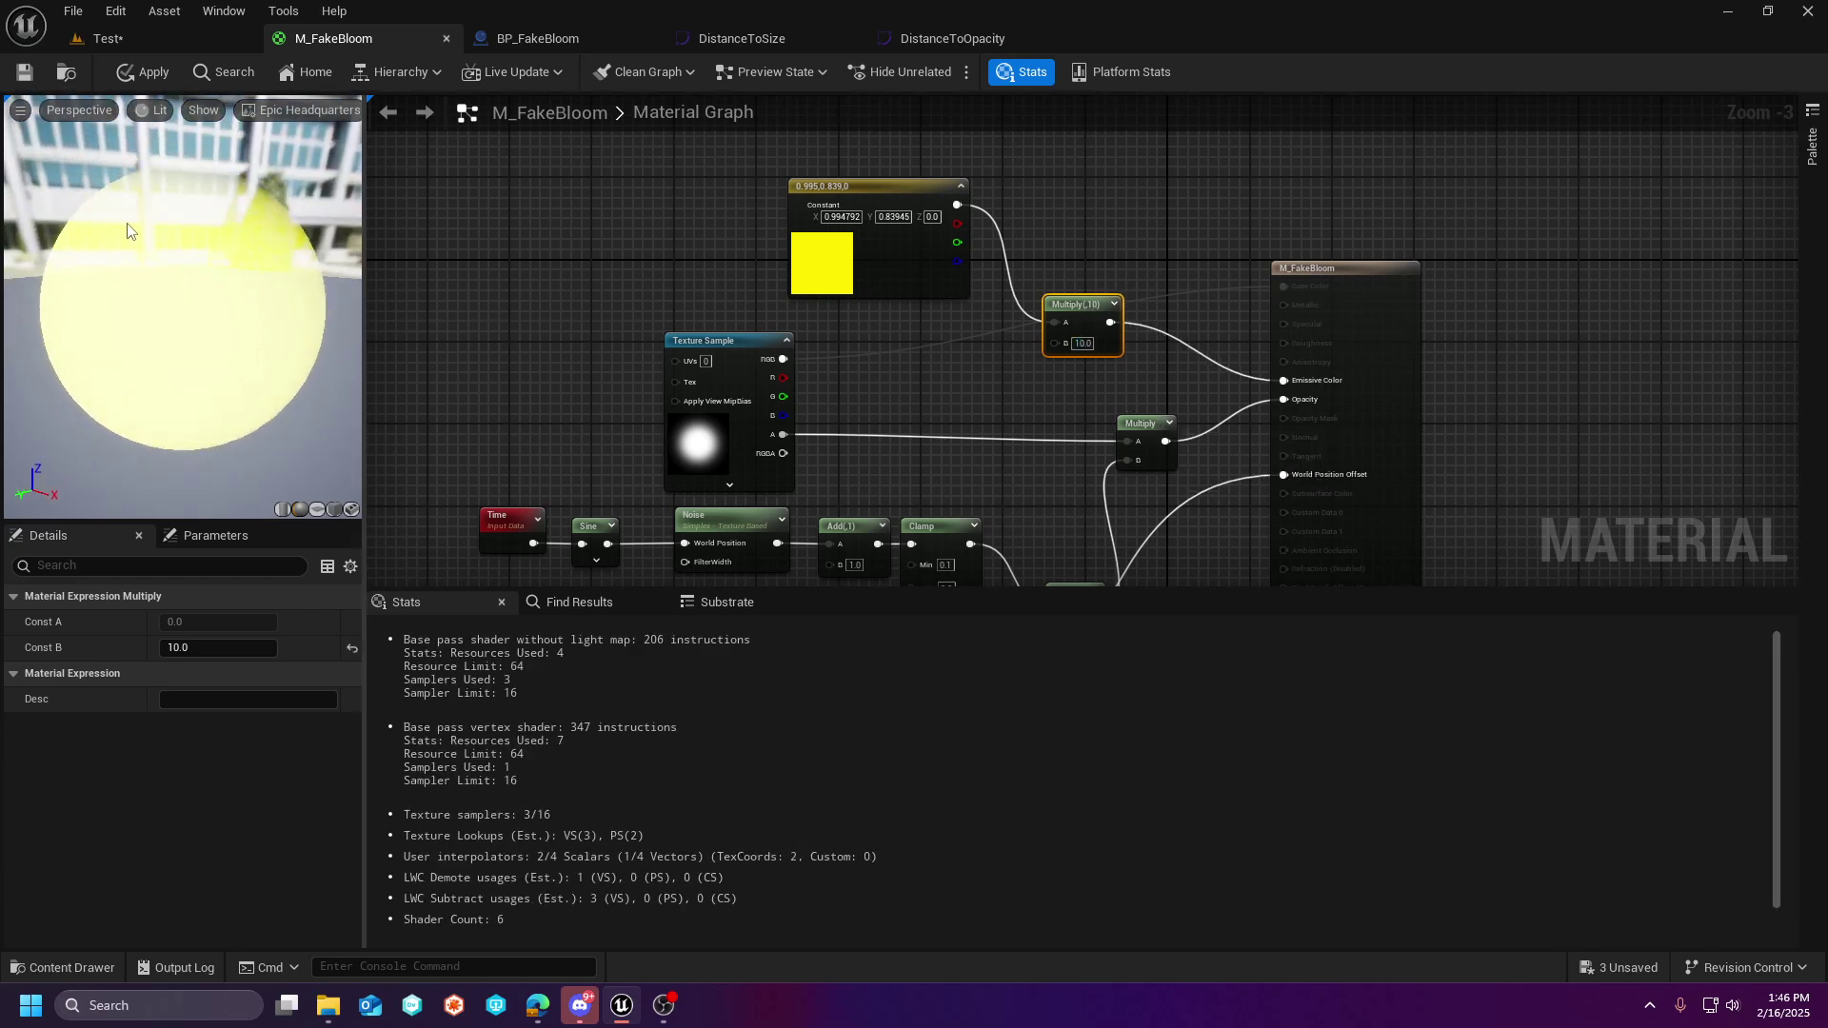
pyautogui.click(28, 76)
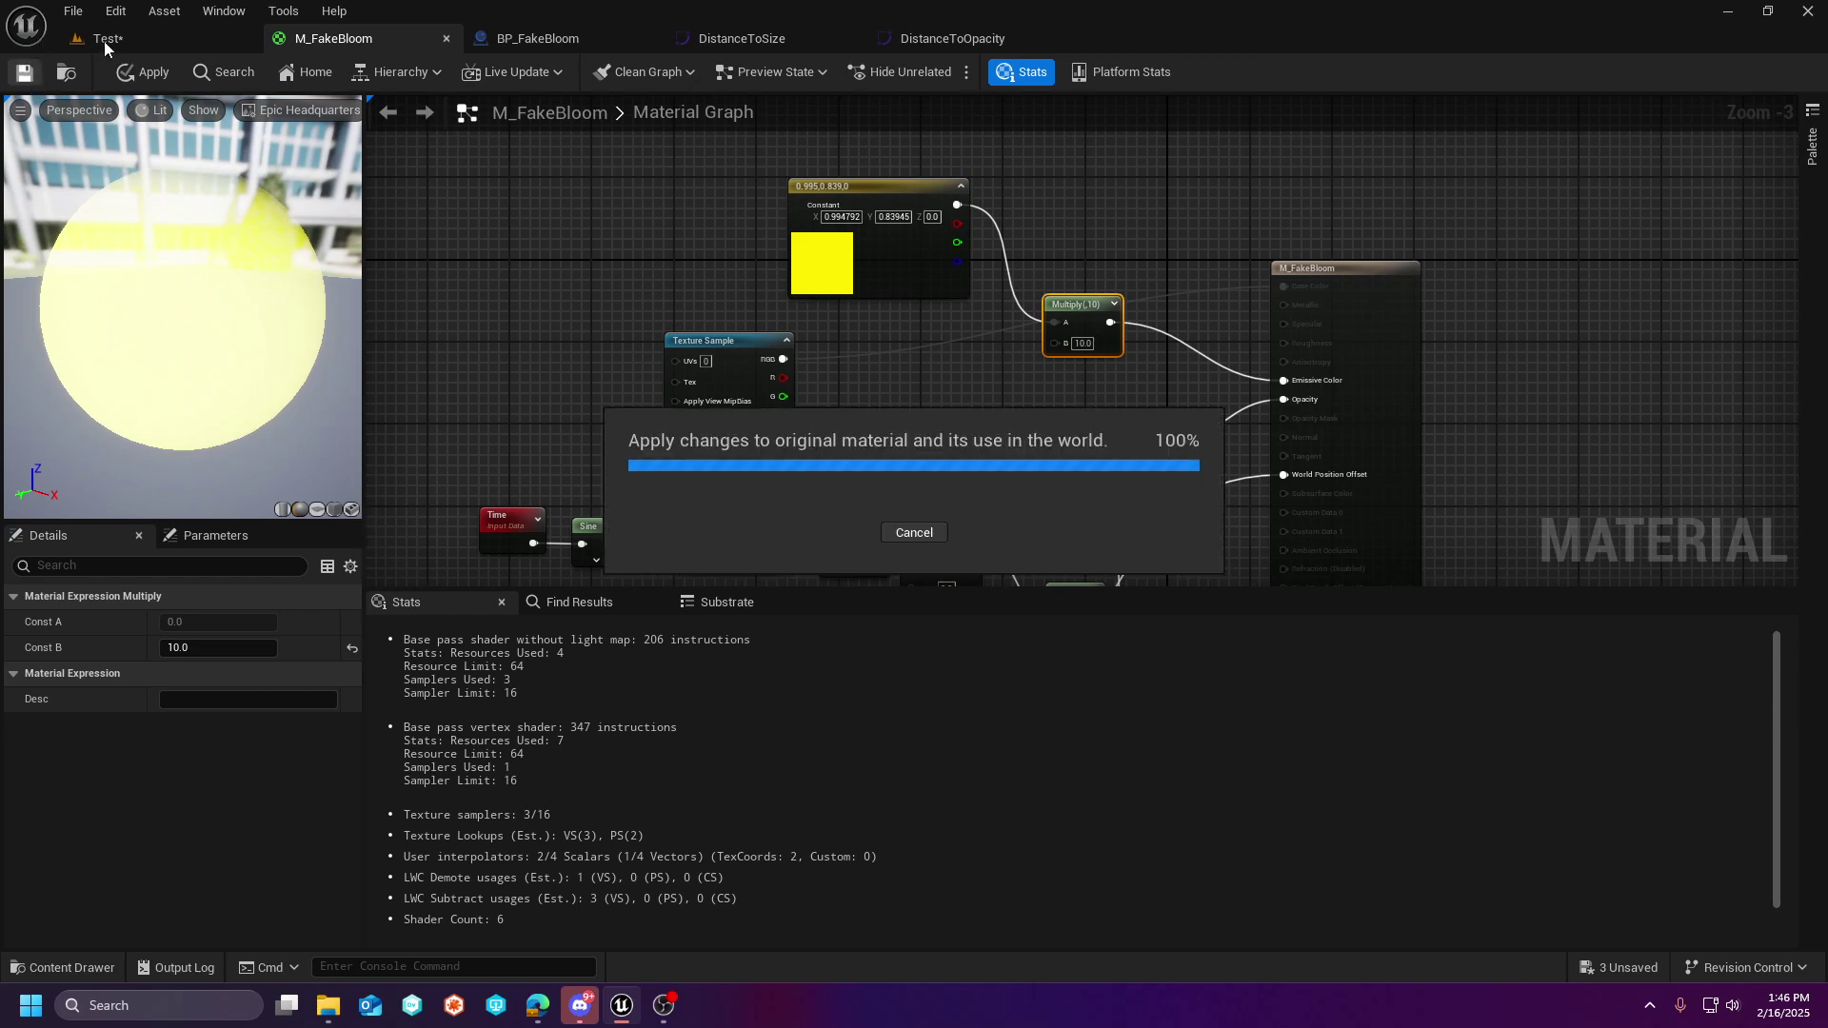
# - Return to the Test level and examine the brightened fake bloom on the candles from several distances and angles
pyautogui.click(151, 42)
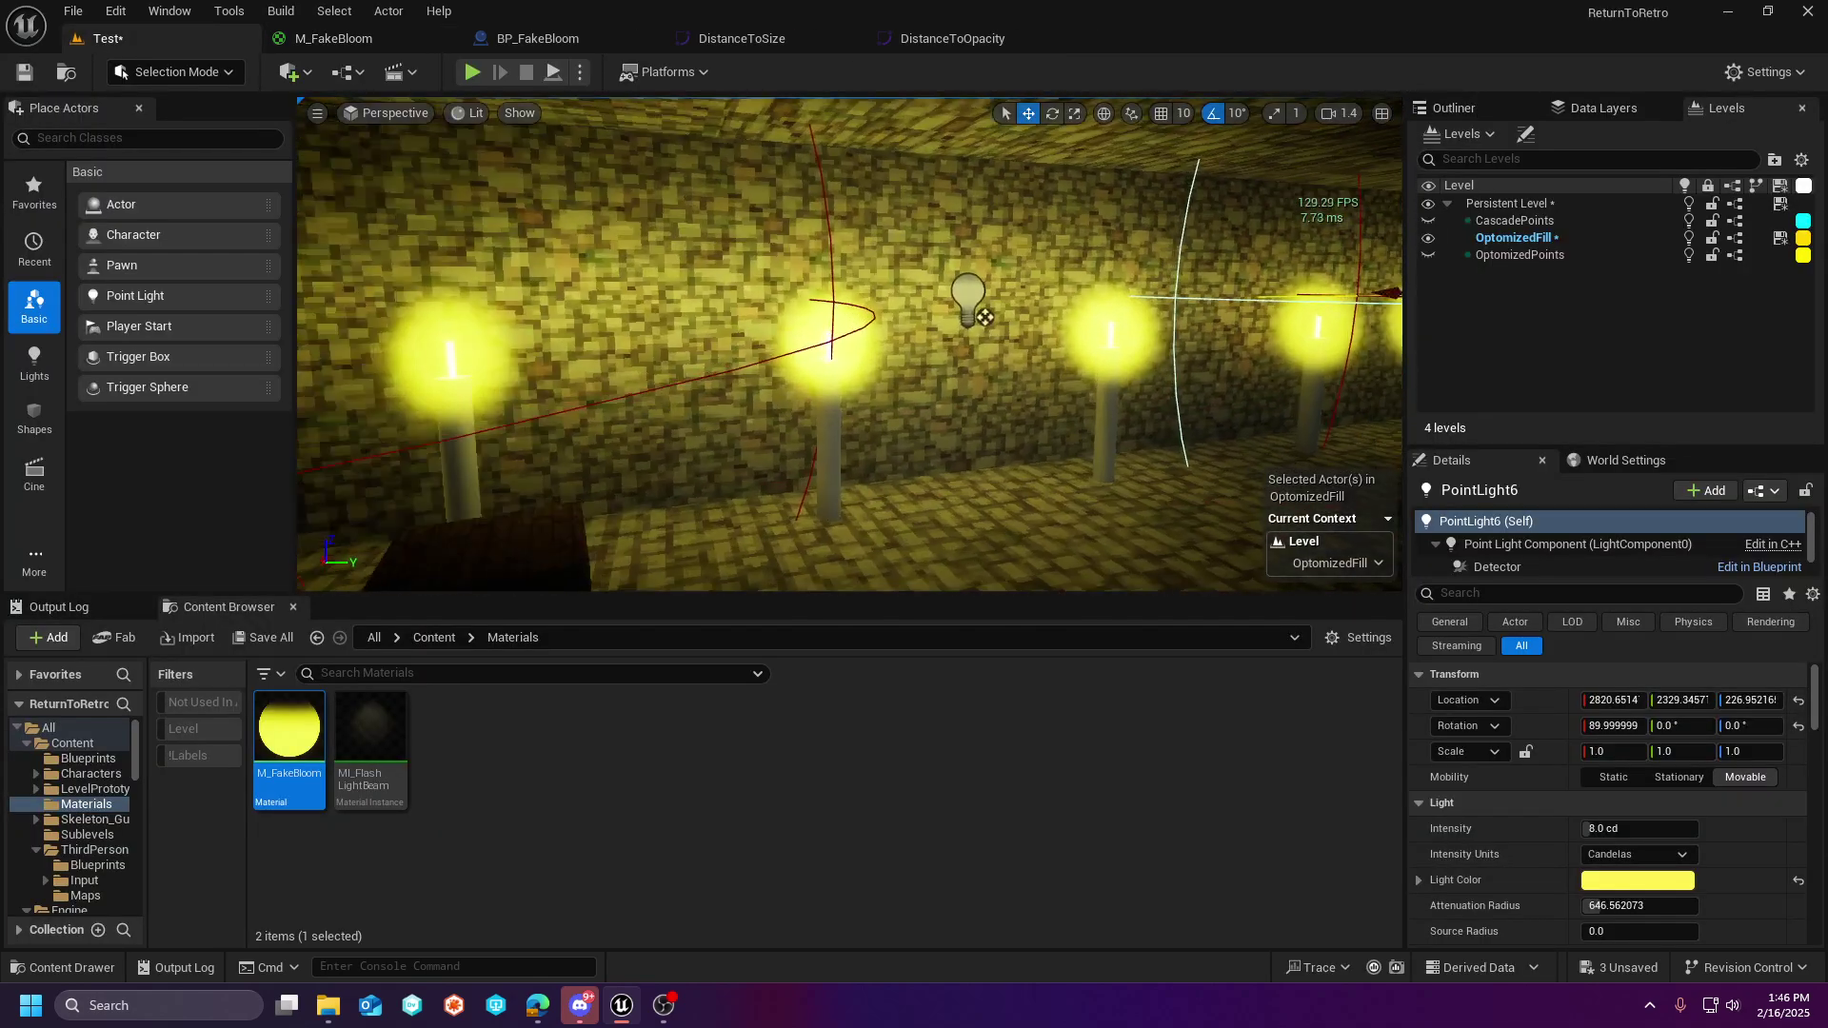
pyautogui.press('s')
pyautogui.moveTo(849, 344); pyautogui.dragTo(866, 273, button='right')
pyautogui.press('w')
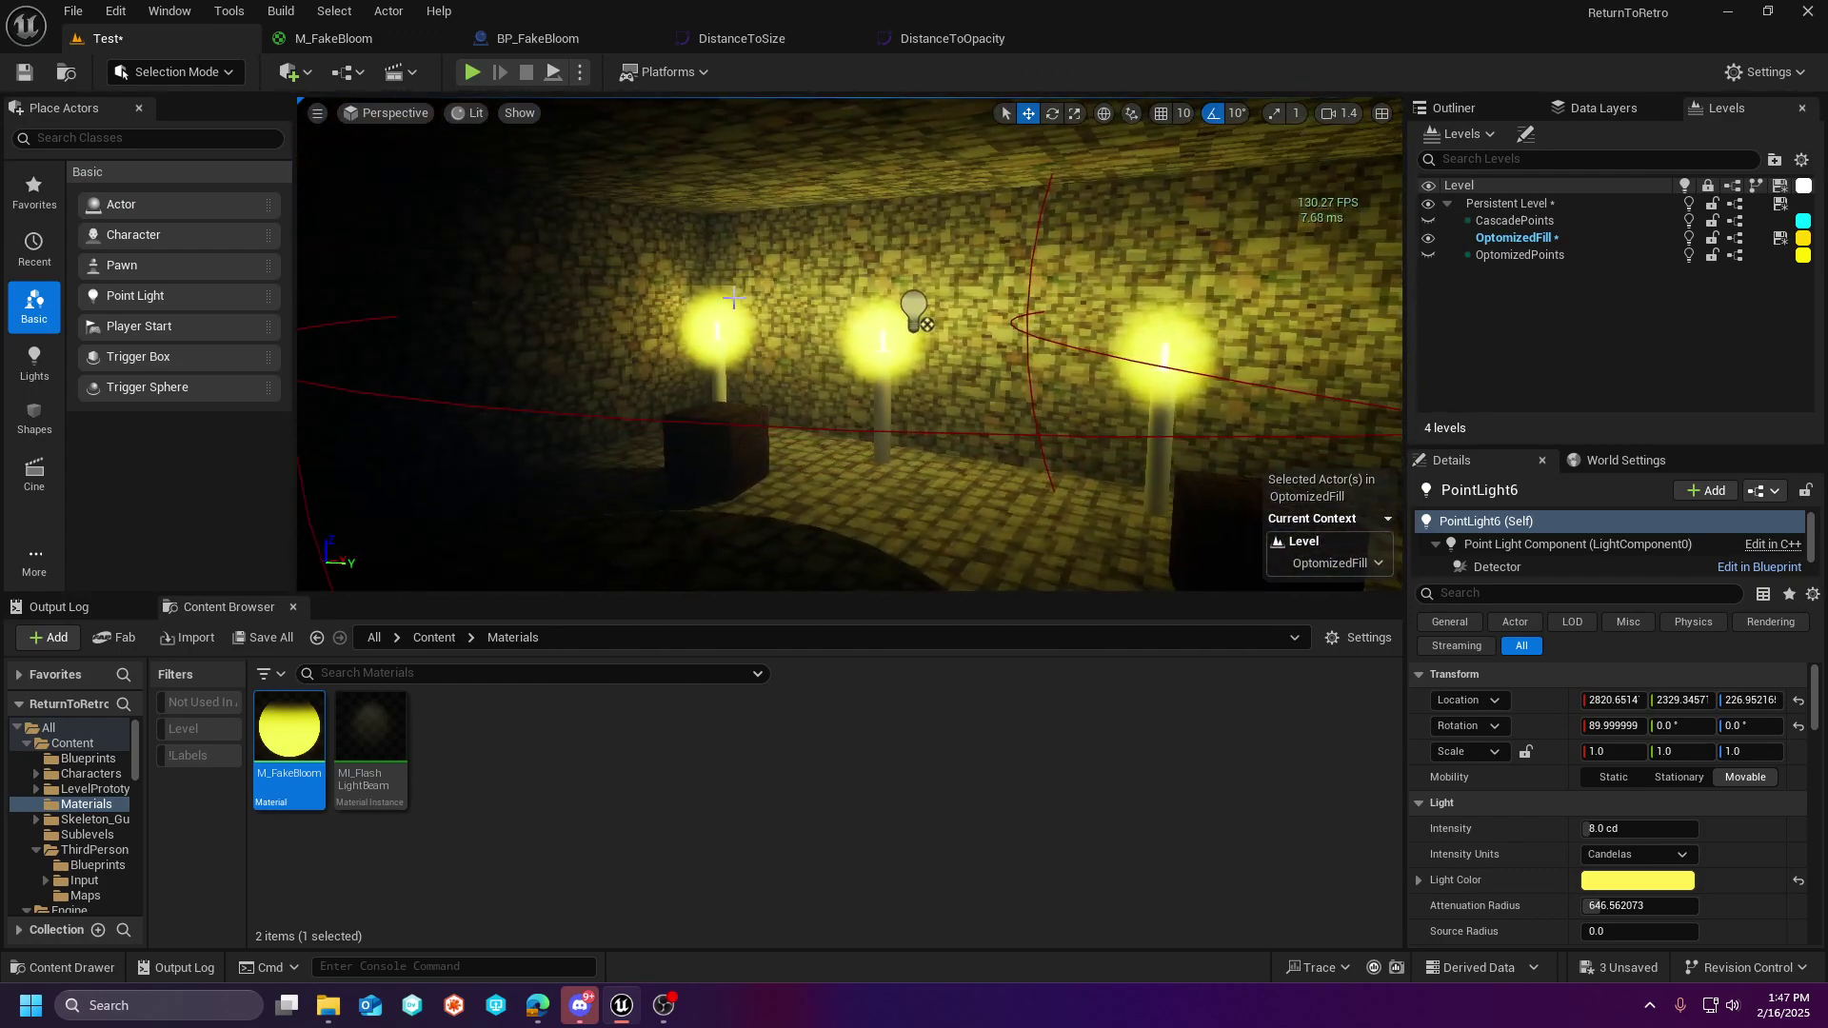
pyautogui.moveTo(781, 402); pyautogui.dragTo(862, 366, button='right')
pyautogui.press('s')
pyautogui.moveTo(743, 355); pyautogui.dragTo(665, 343, button='right')
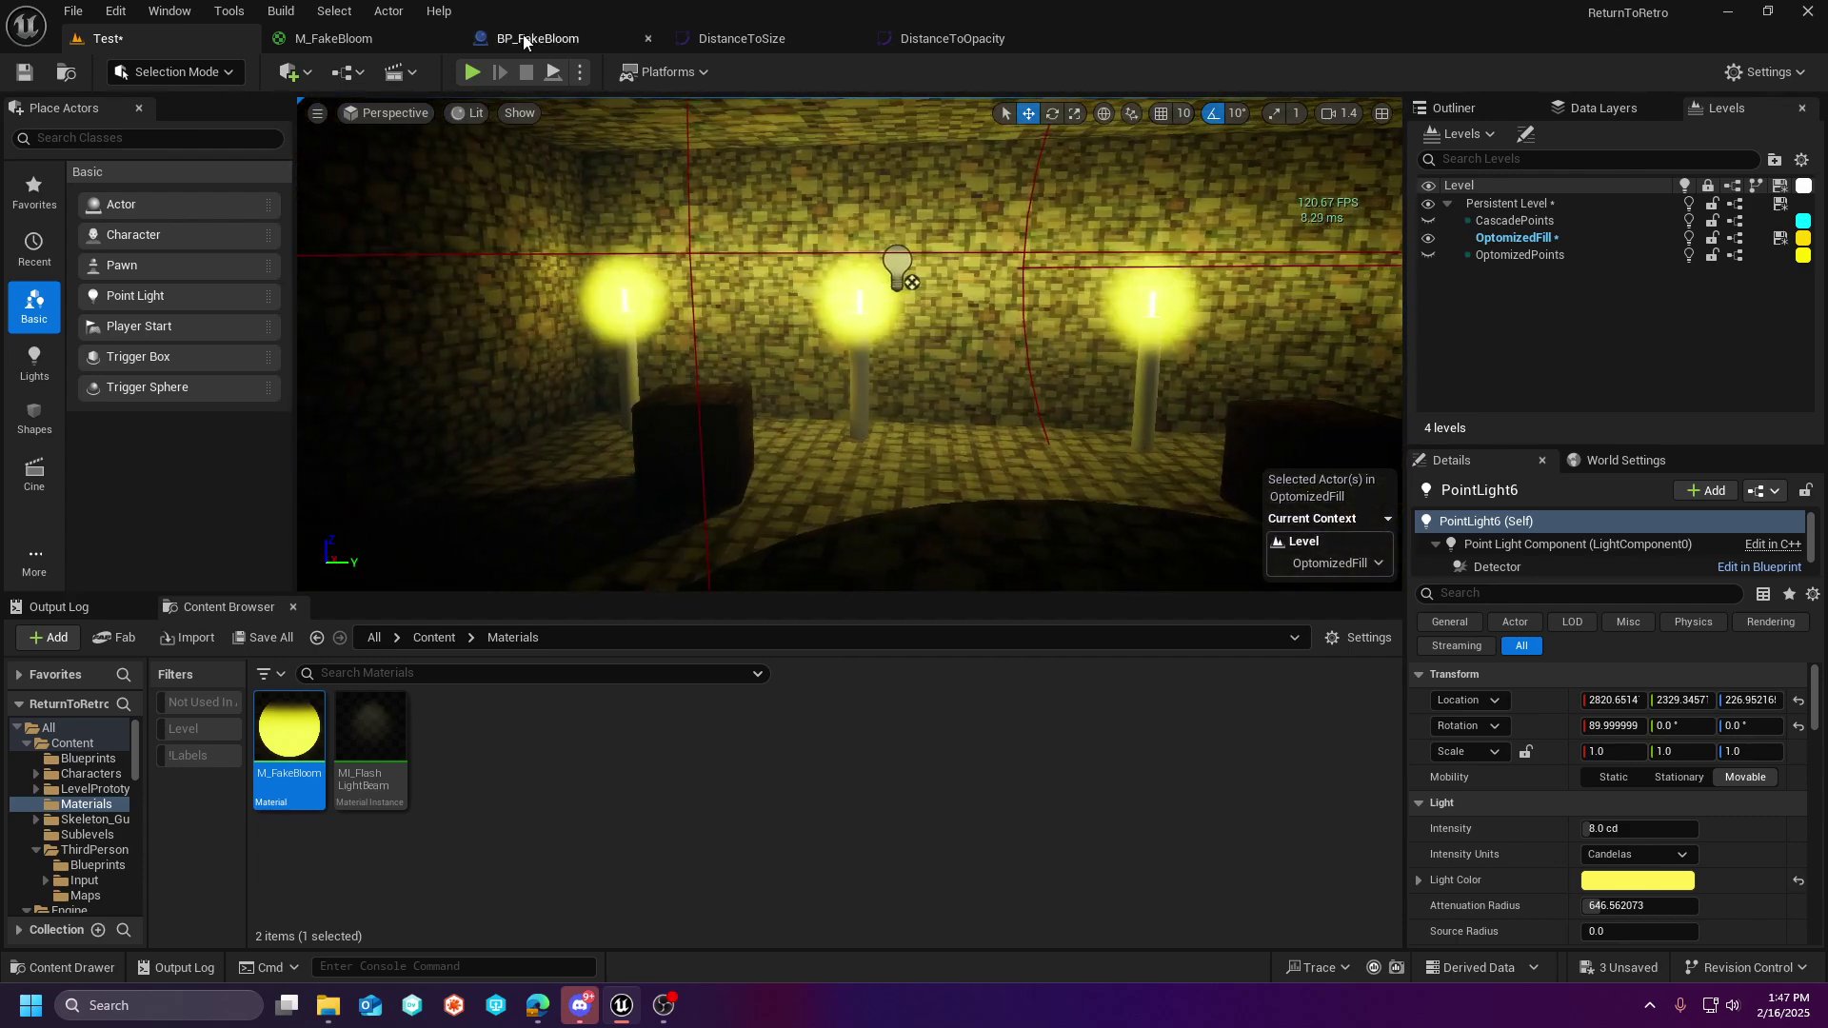
# - Wire the yellow colour constant directly to M_FakeBloom's Emissive Color input, delete the unused Multiply node with B value 10, and save the material
pyautogui.click(376, 43)
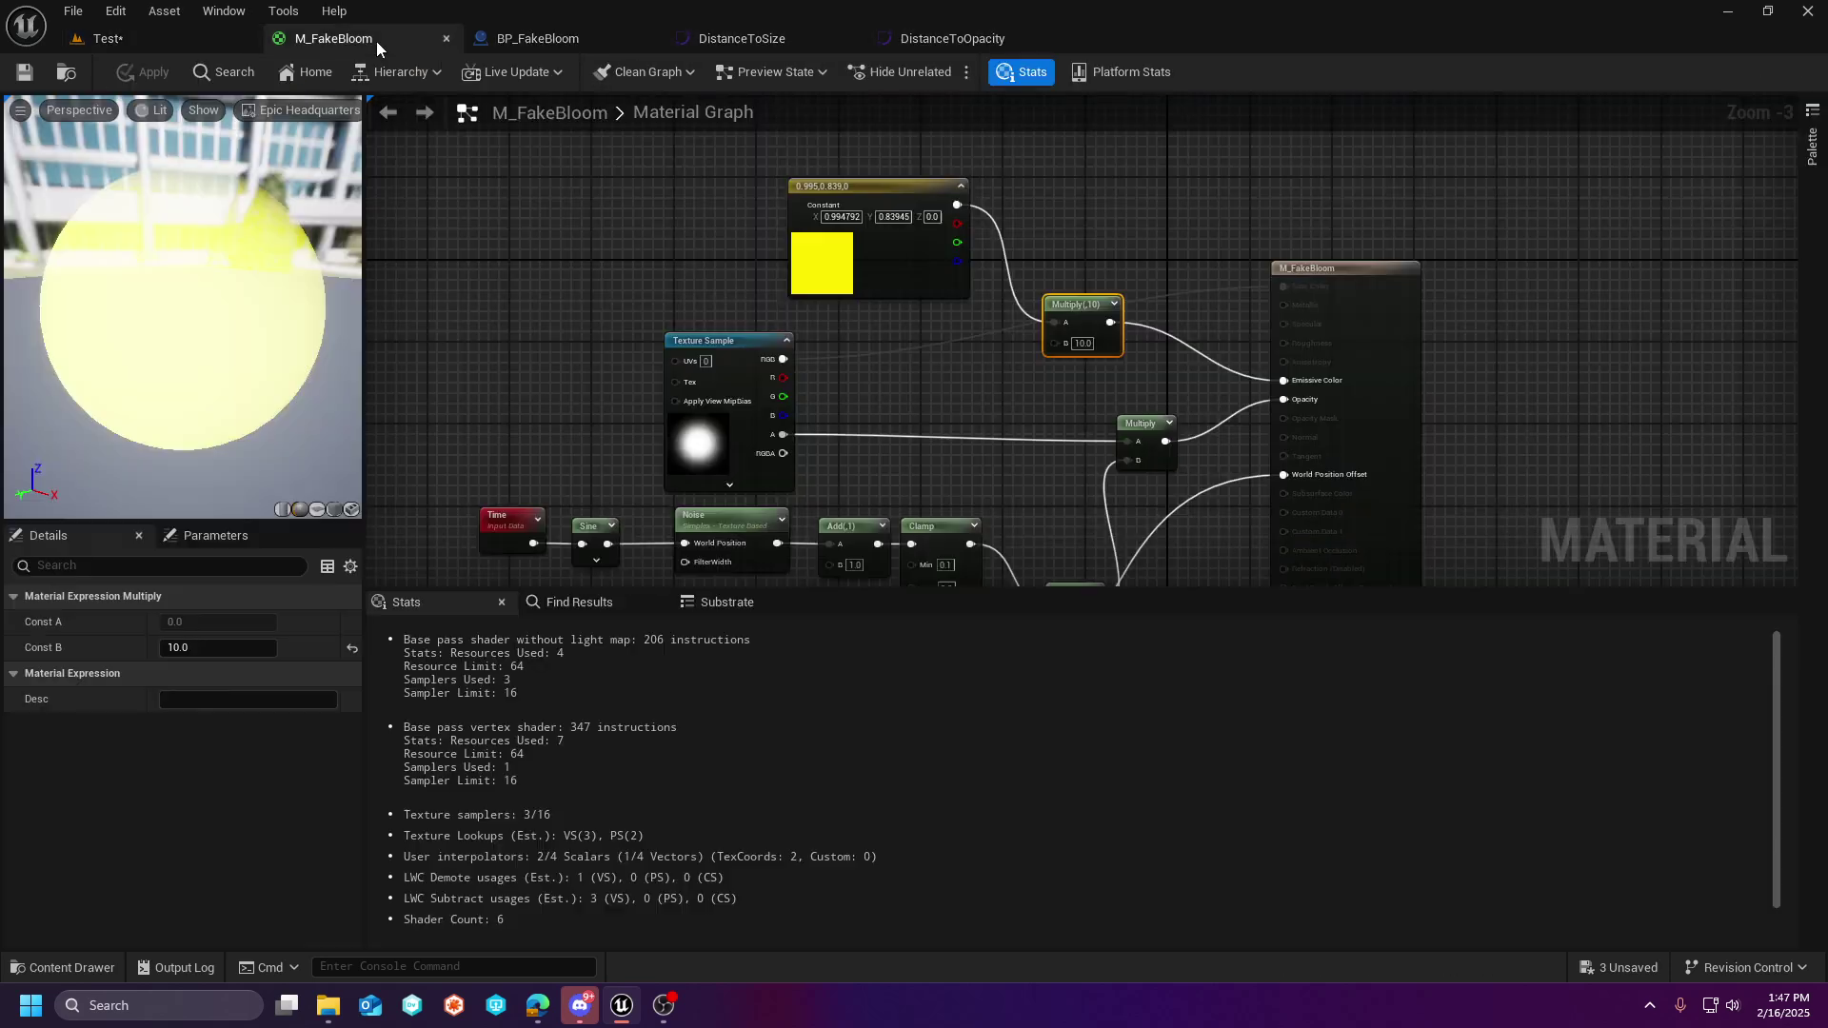
pyautogui.moveTo(952, 348); pyautogui.dragTo(862, 344, button='right')
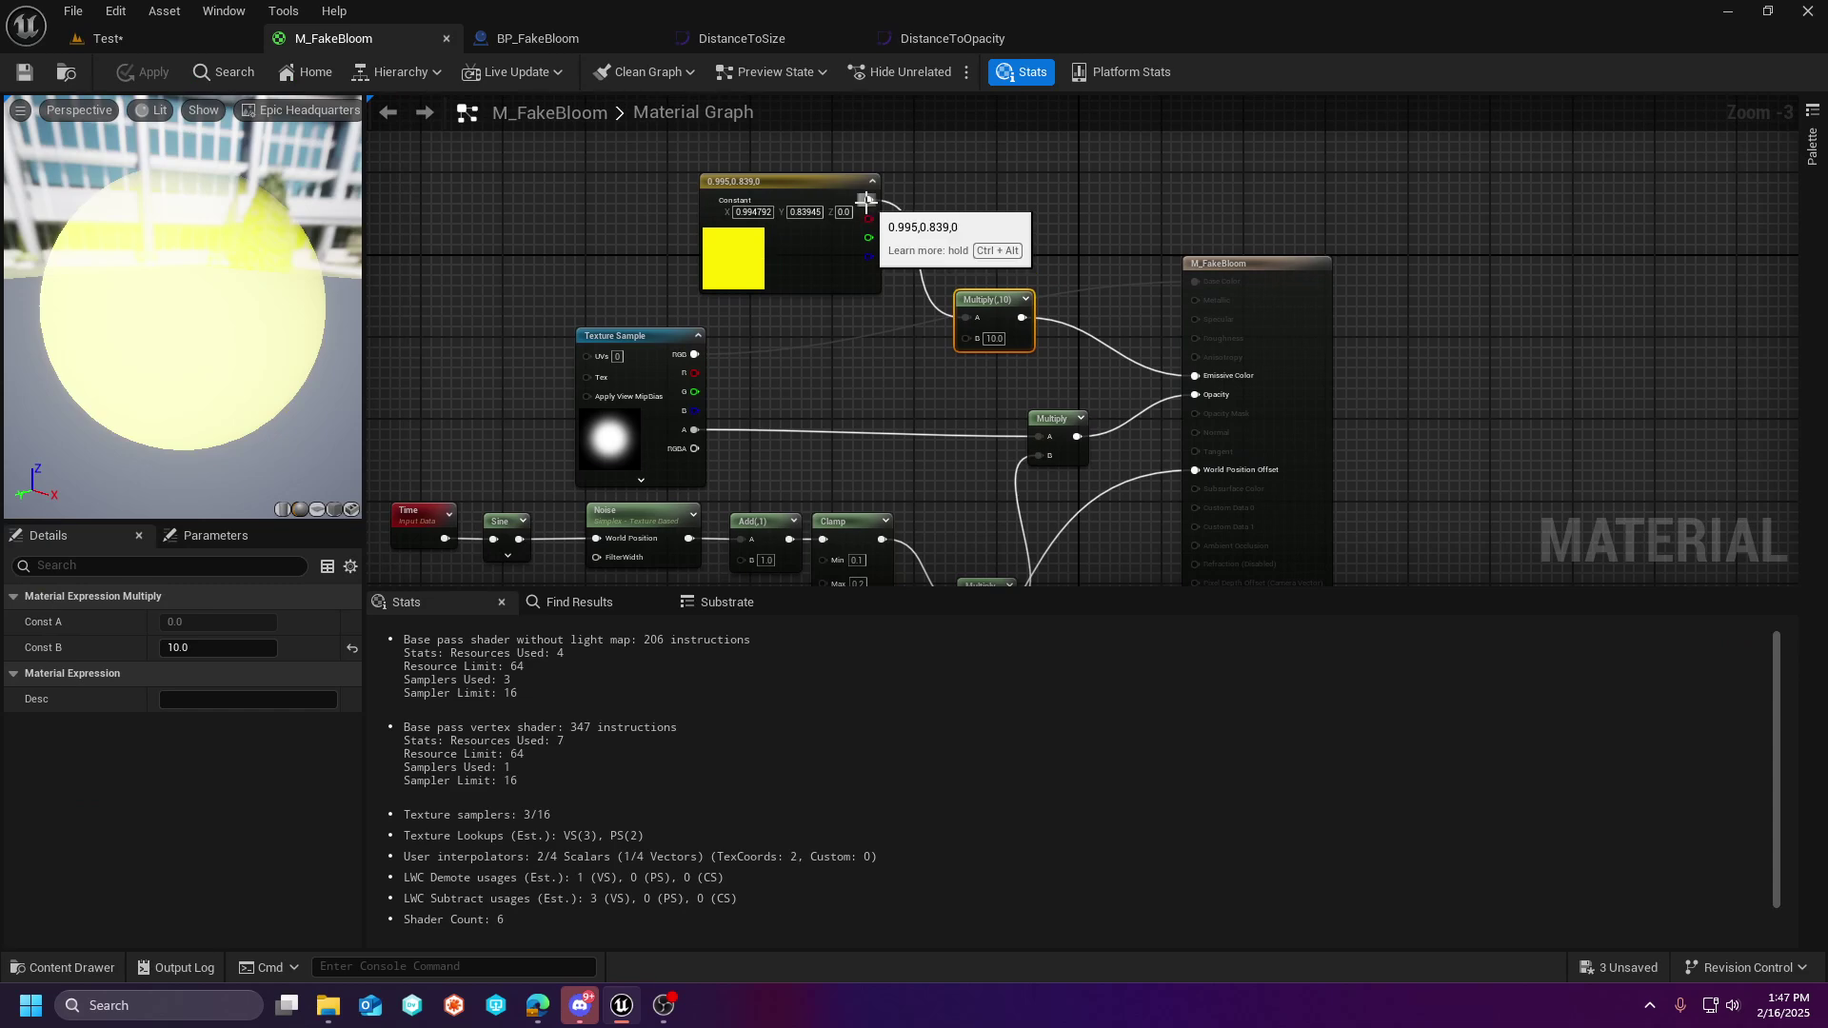
pyautogui.moveTo(864, 200)
pyautogui.mouseDown()
pyautogui.moveTo(1107, 358)
pyautogui.moveTo(1198, 378)
pyautogui.mouseUp()
pyautogui.press('Delete')
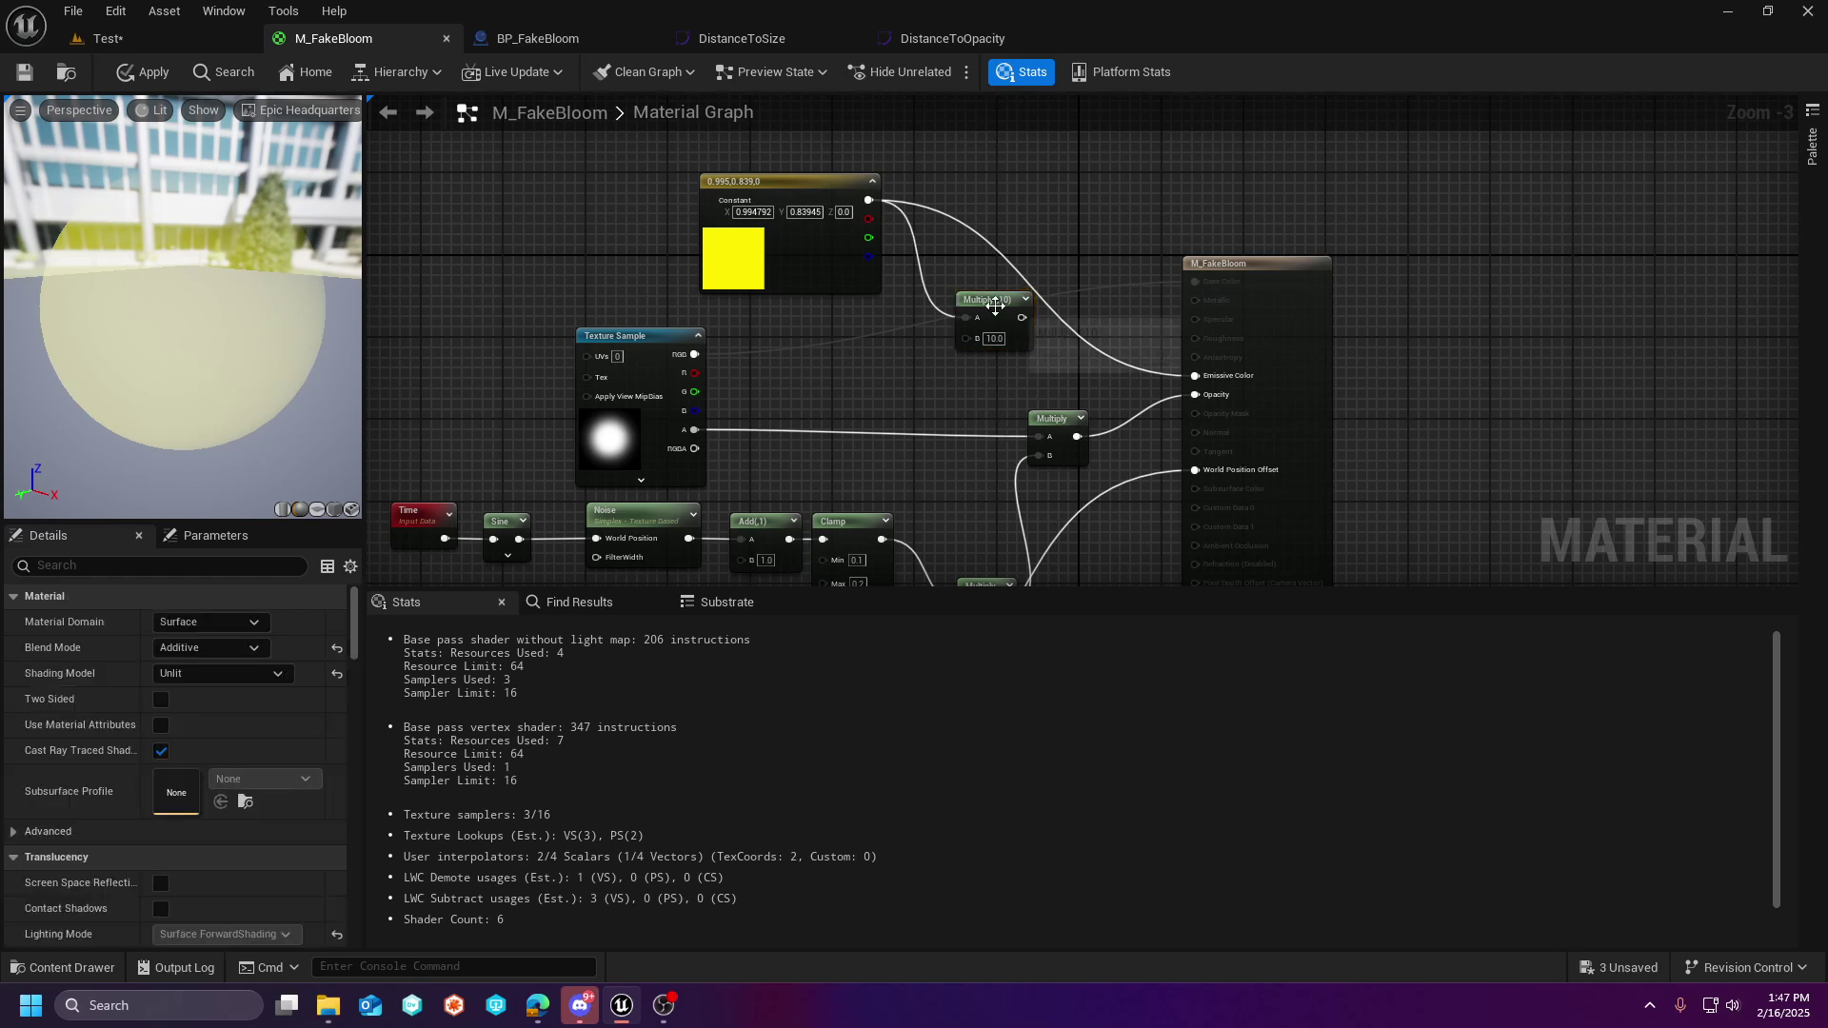
pyautogui.click(21, 76)
# - Return to the Test level and examine the candles' fake bloom without the emissive multiplier from several angles
pyautogui.click(100, 39)
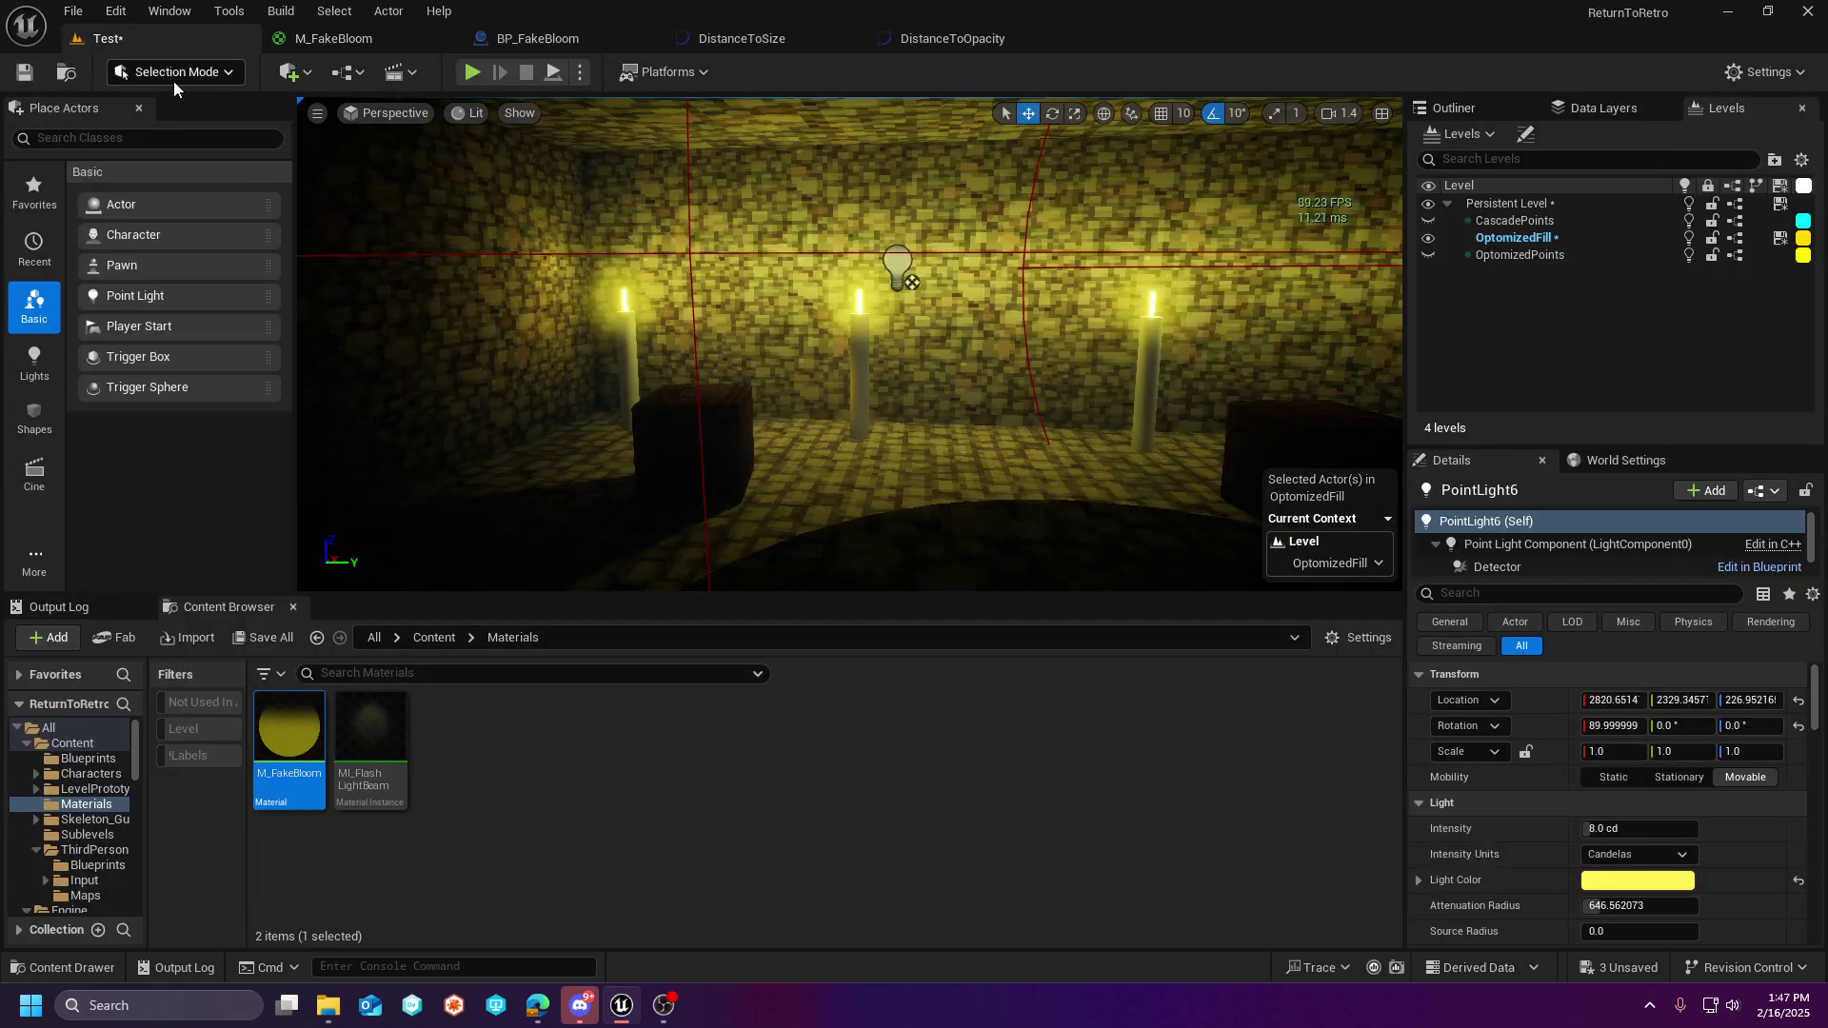
pyautogui.moveTo(1118, 304); pyautogui.dragTo(1118, 302, button='right')
pyautogui.moveTo(598, 330); pyautogui.dragTo(599, 331, button='right')
pyautogui.moveTo(642, 388); pyautogui.dragTo(642, 388, button='right')
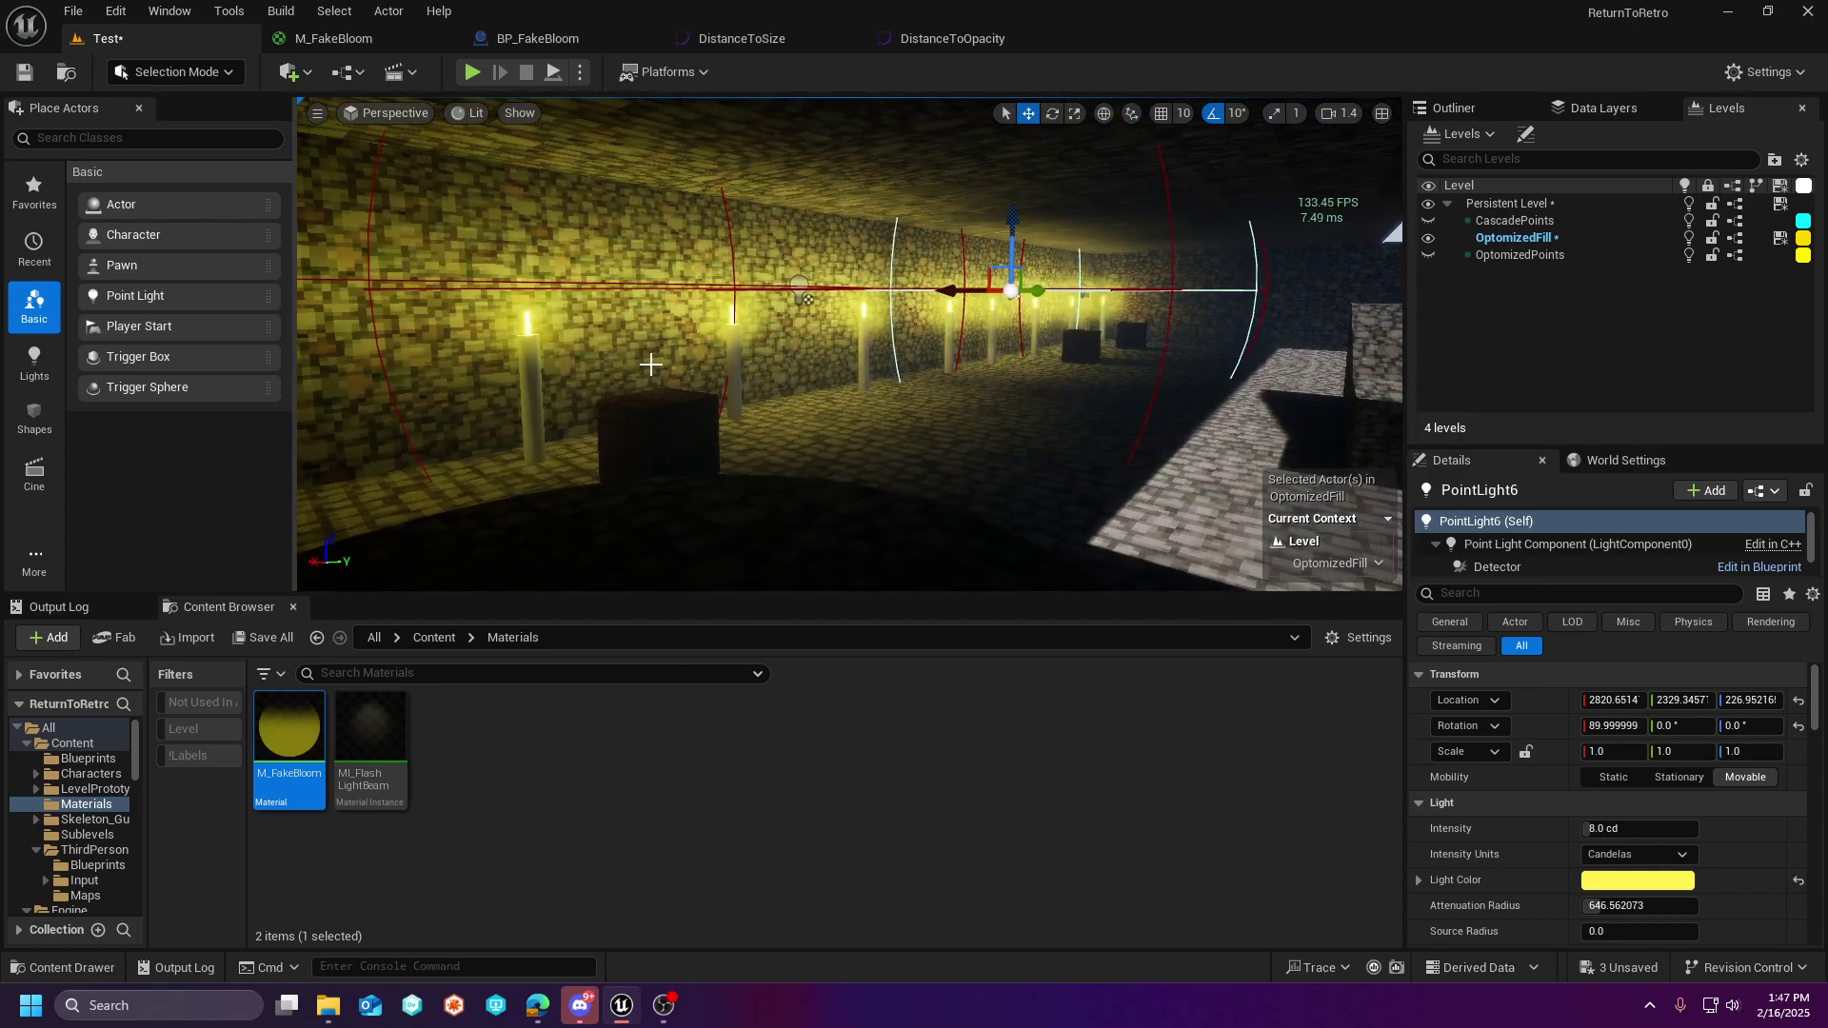
# - Check the MaterialBillboard component in BP_FakeBloom and select the fake bloom on a candle in the Test level
pyautogui.click(511, 44)
pyautogui.click(133, 190)
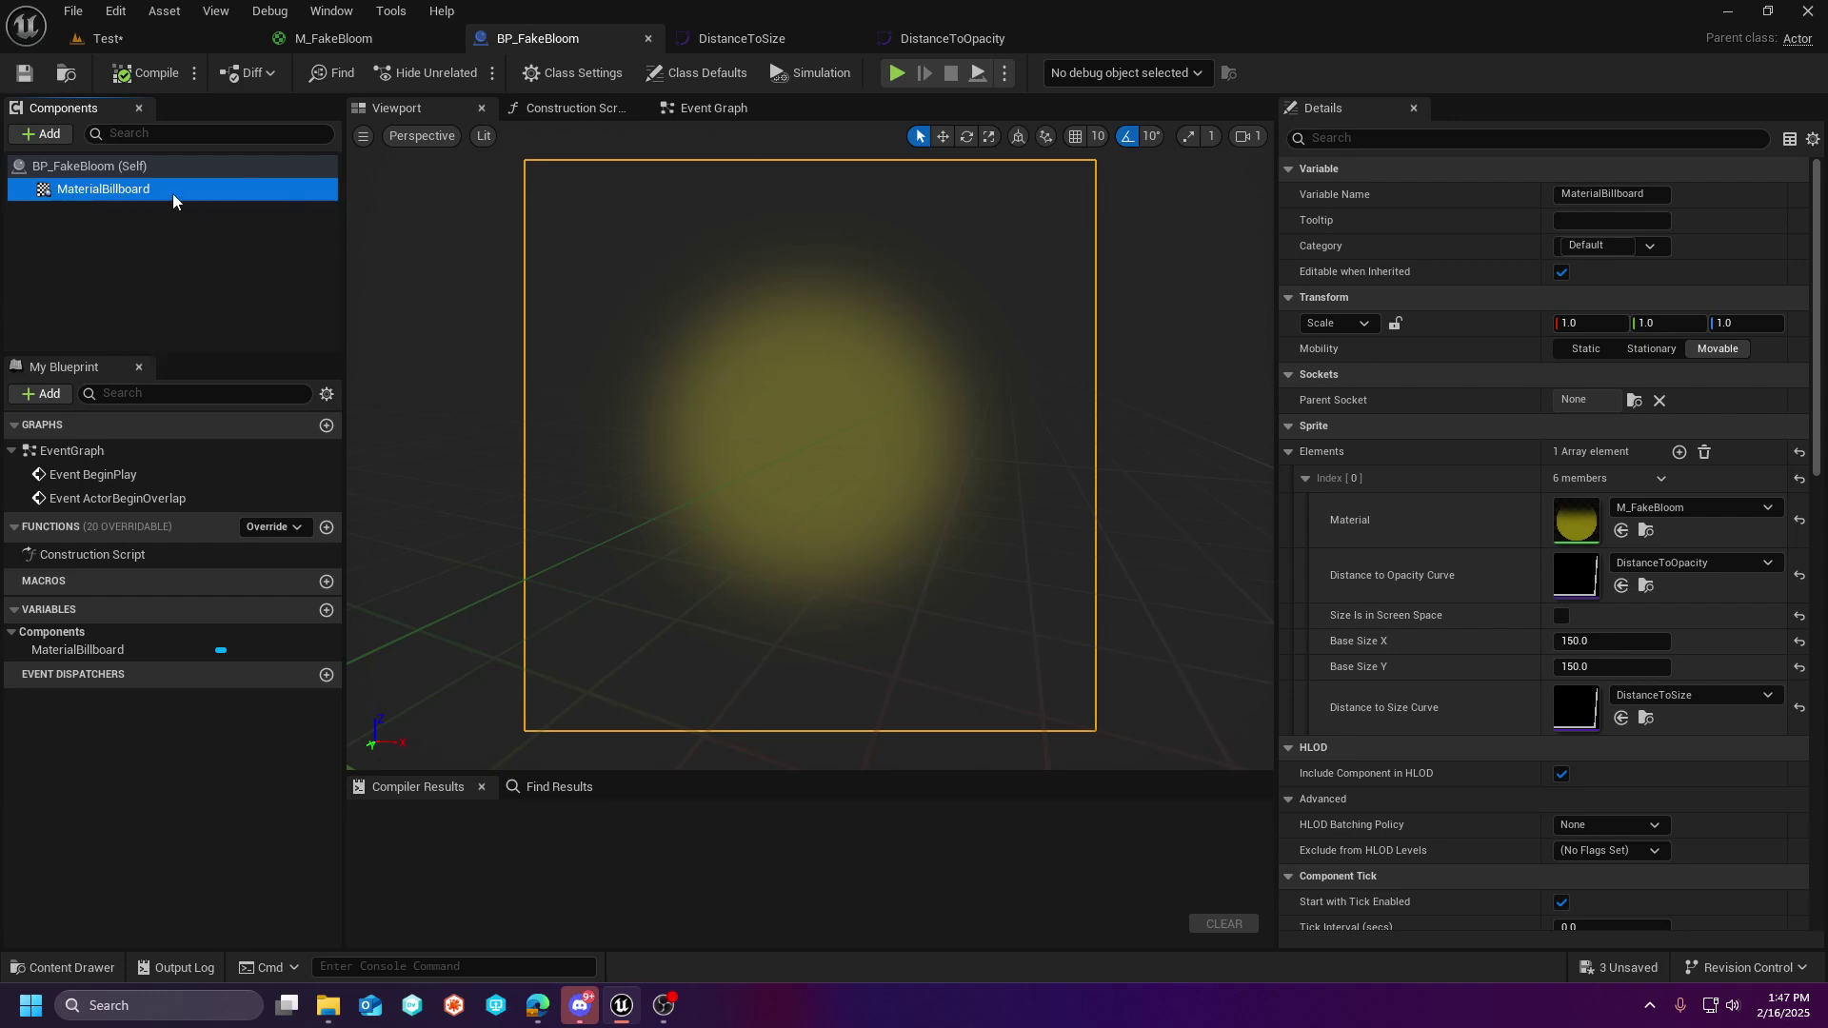
pyautogui.click(139, 40)
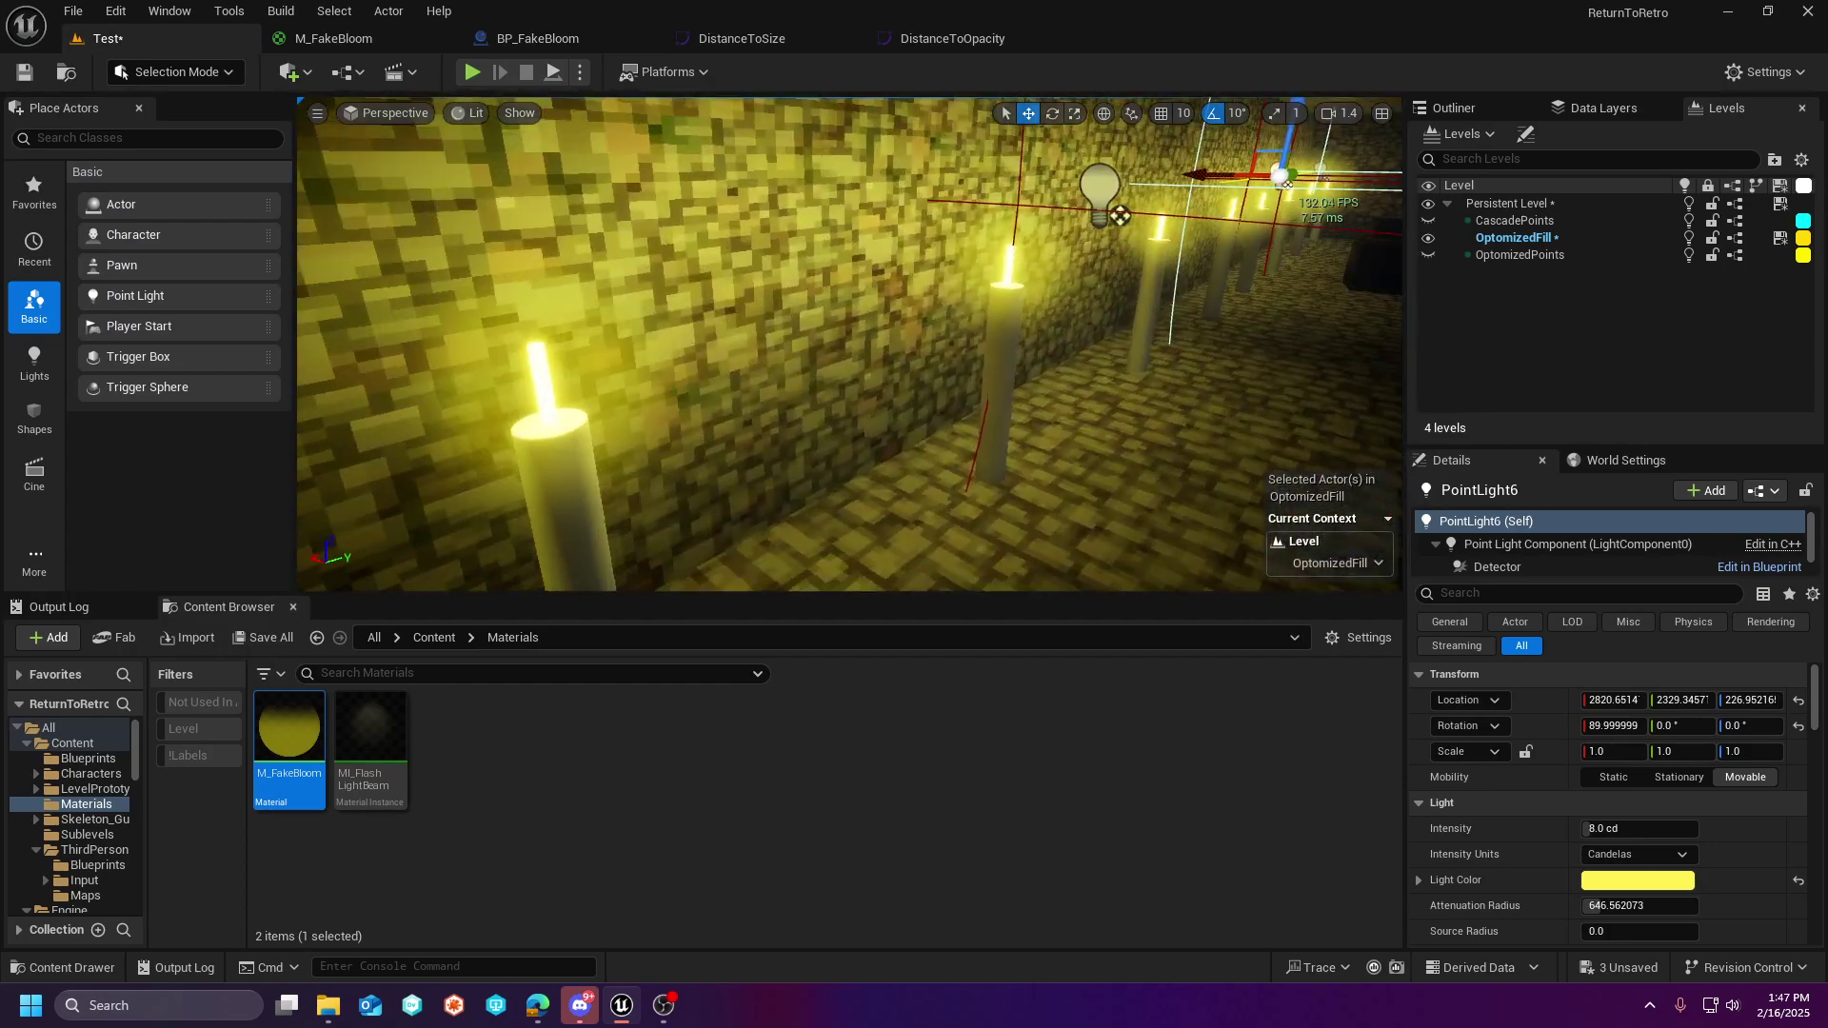
pyautogui.press('s')
pyautogui.moveTo(702, 371)
pyautogui.mouseDown(button='right')
pyautogui.moveTo(821, 366)
pyautogui.moveTo(714, 358)
pyautogui.mouseUp(button='right')
pyautogui.click(705, 371)
pyautogui.press('a')
pyautogui.press('d')
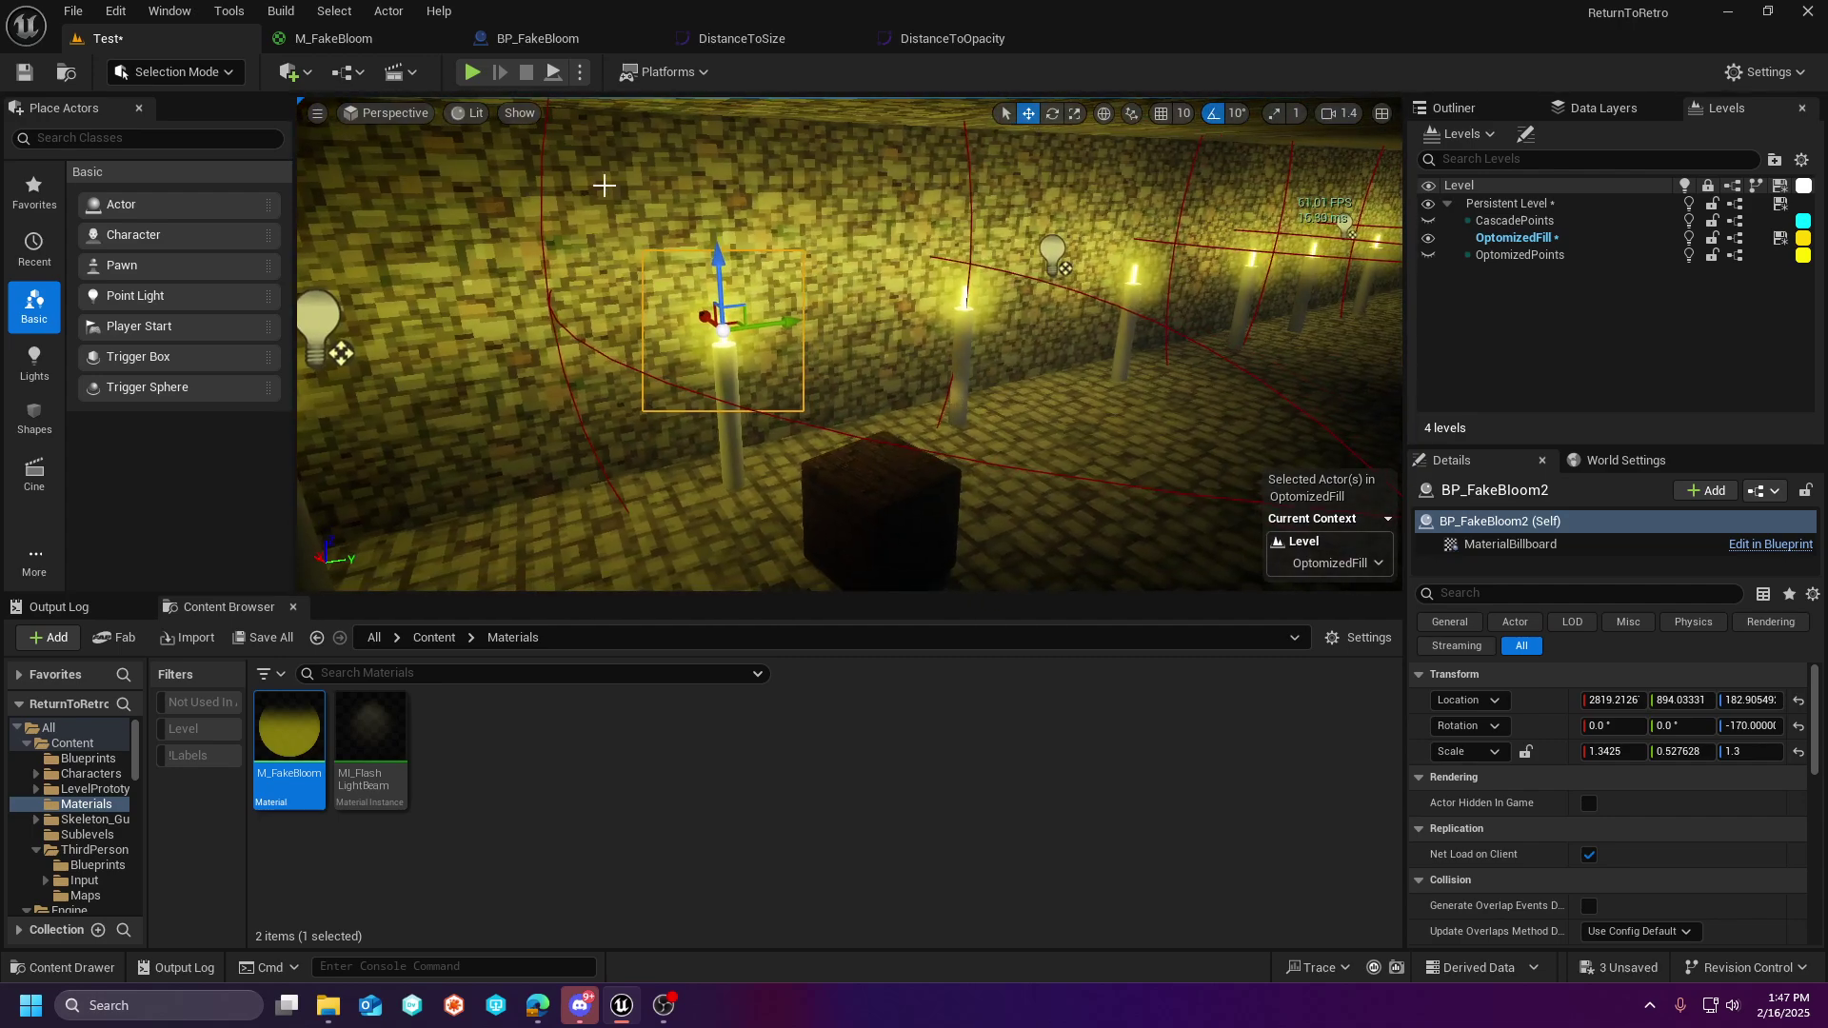
# - Set the default value of the Offset Amount parameter feeding CameraOffset in M_FakeBloom to 0 and apply the material
pyautogui.click(333, 38)
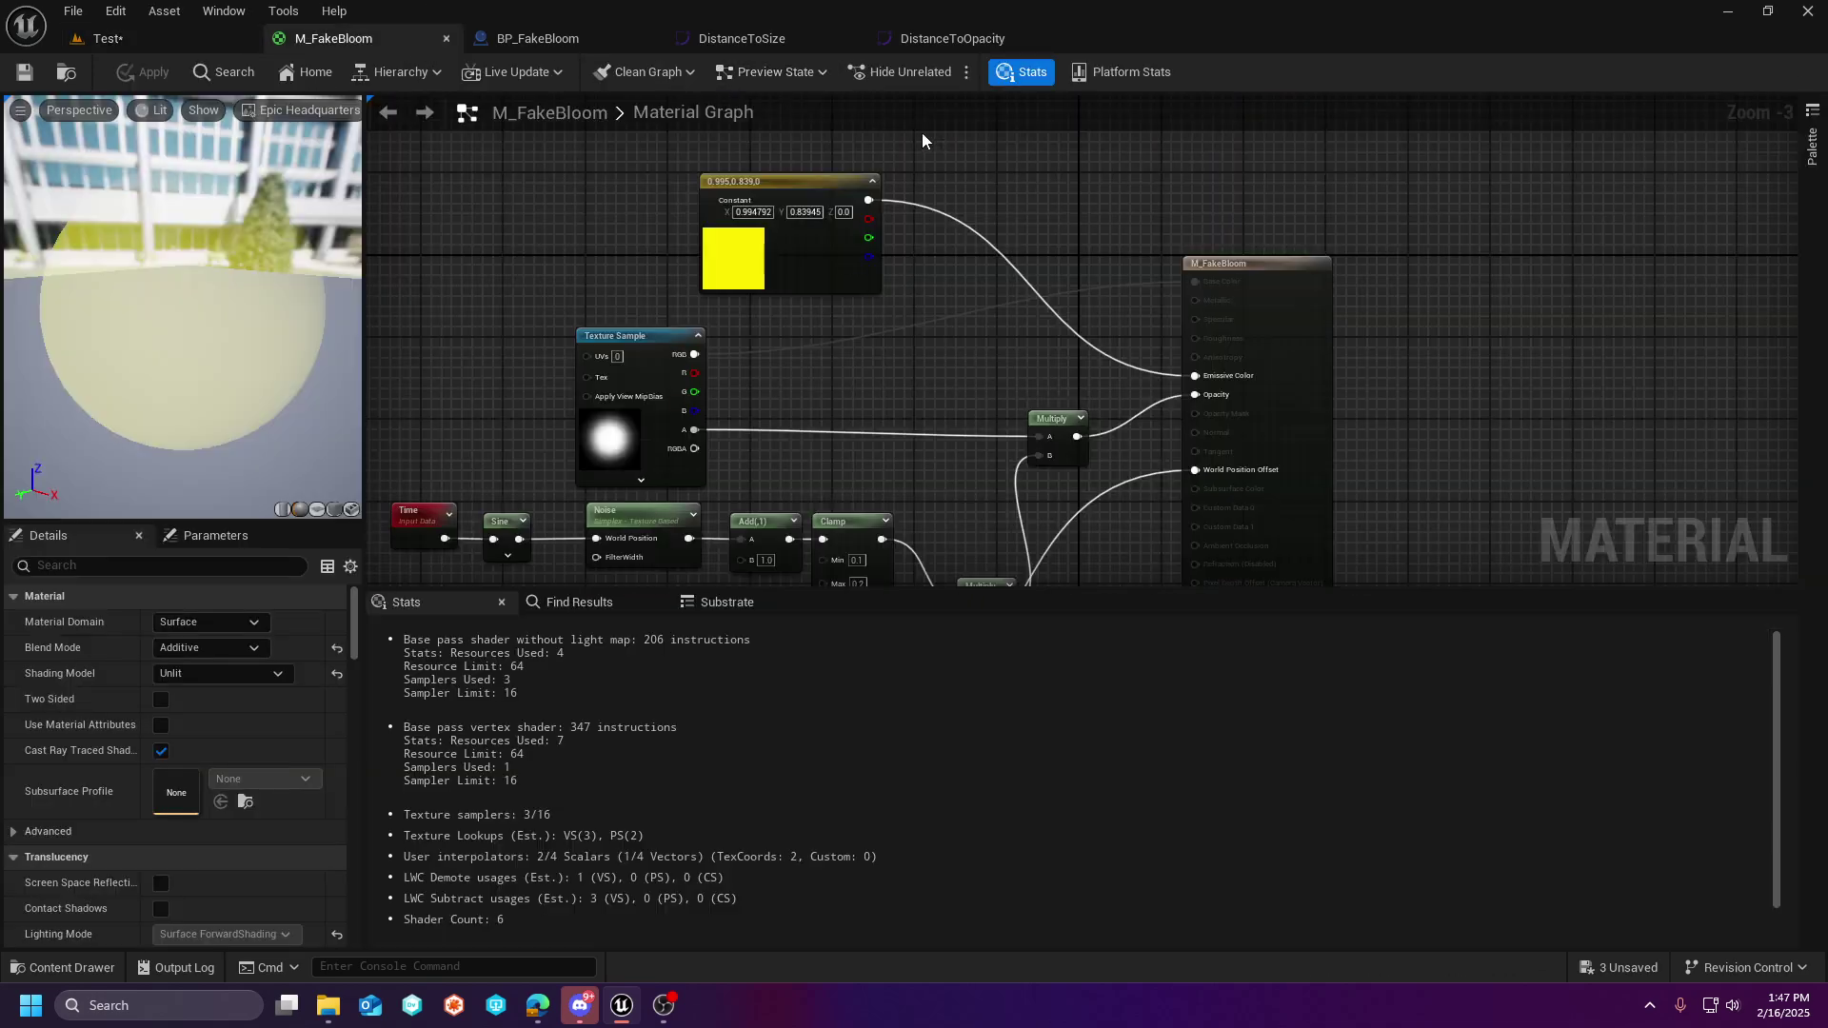
pyautogui.moveTo(915, 496); pyautogui.dragTo(988, 213, button='right')
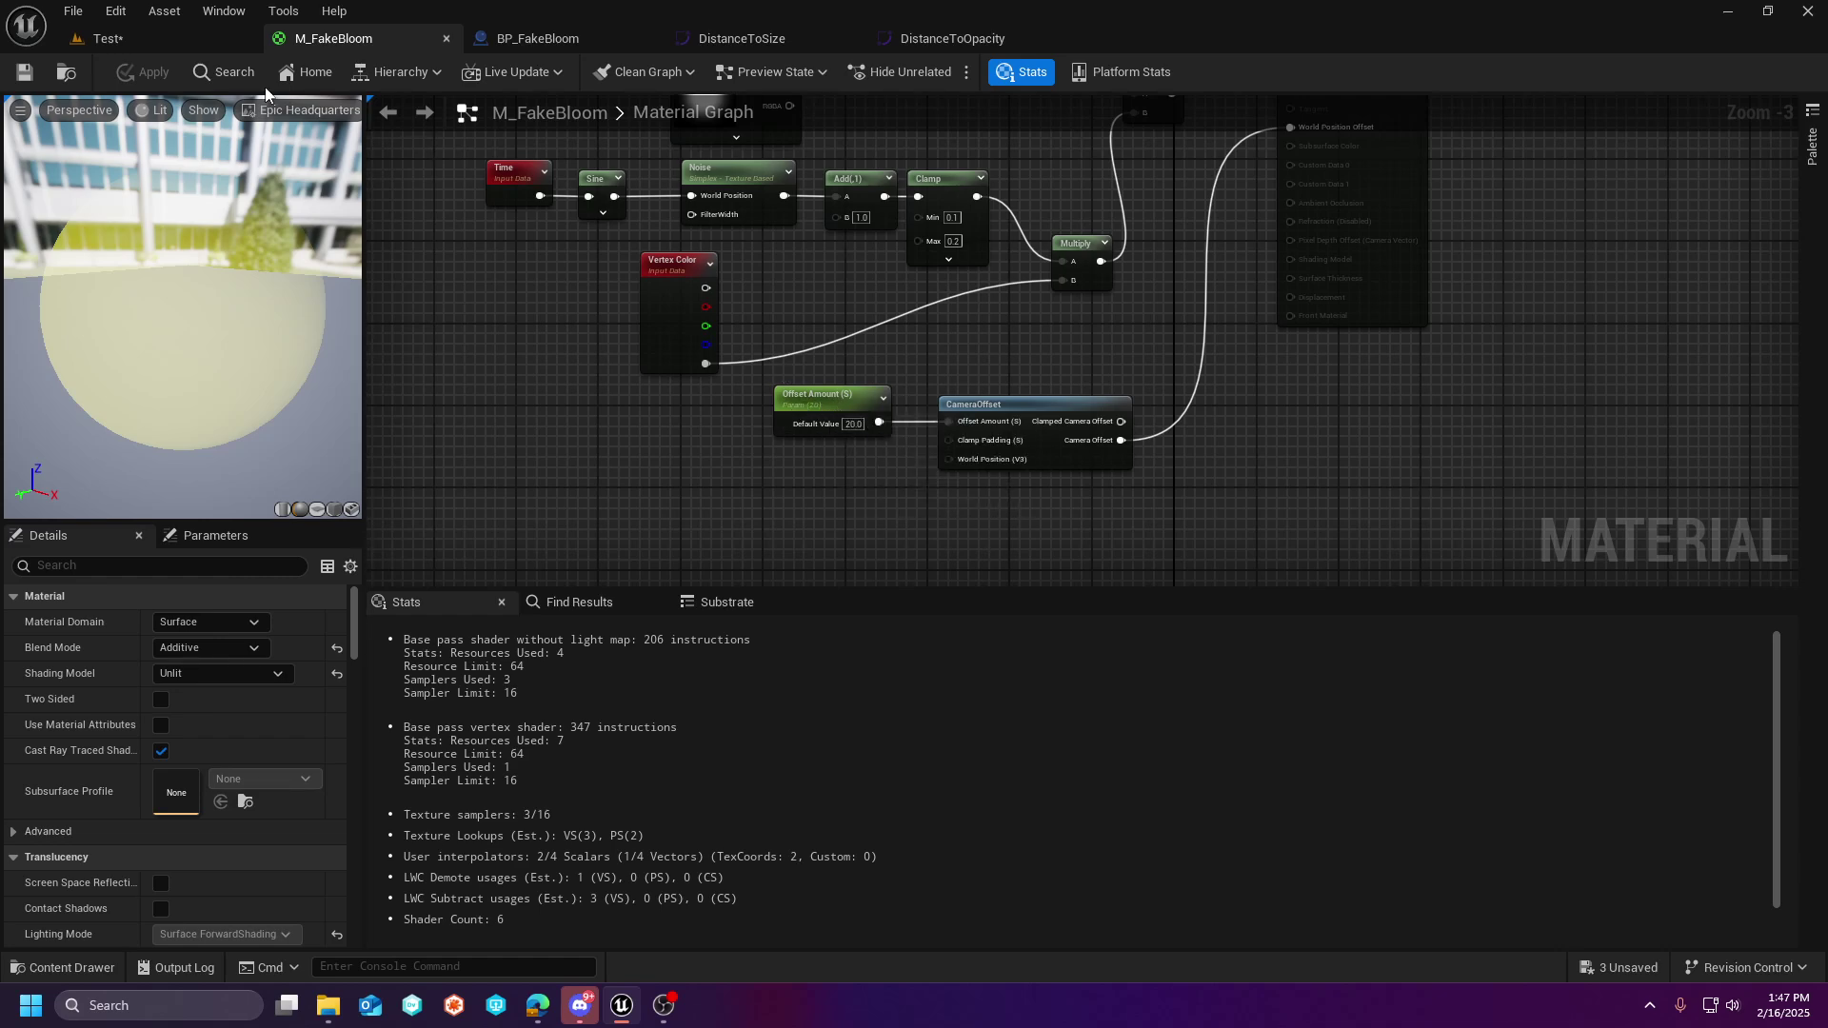
pyautogui.click(143, 38)
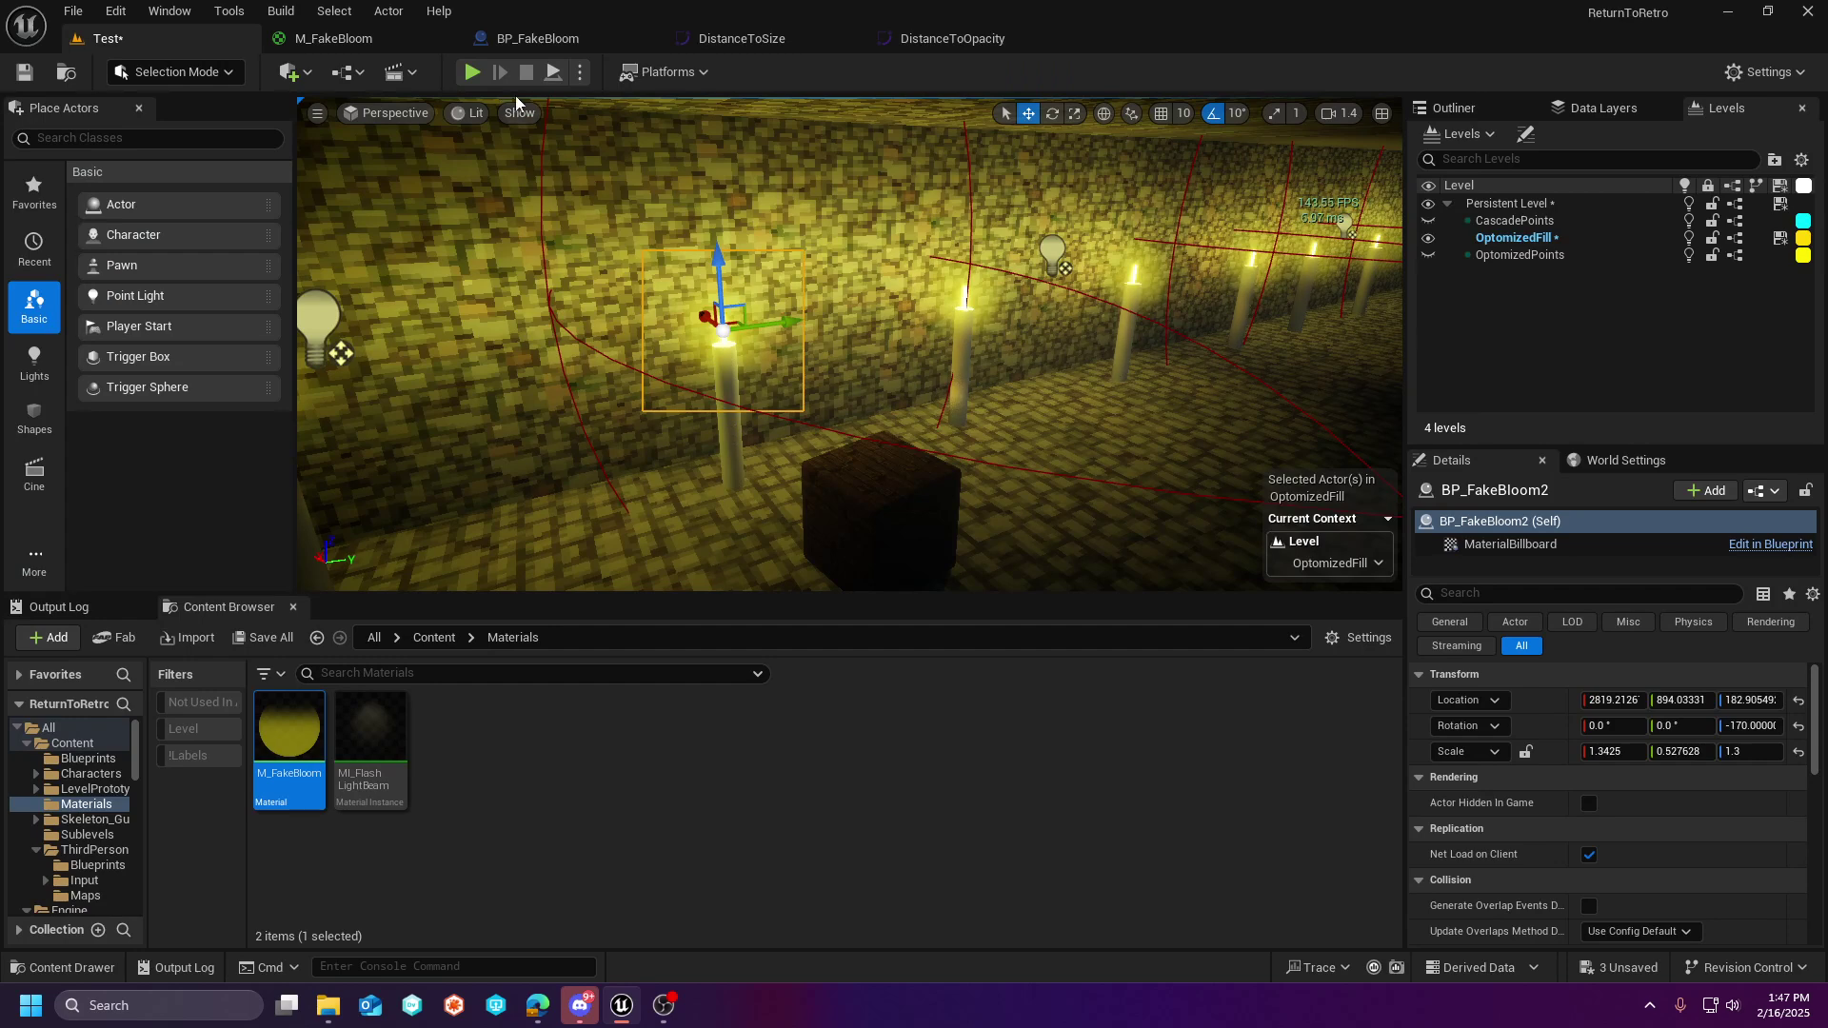
pyautogui.click(334, 38)
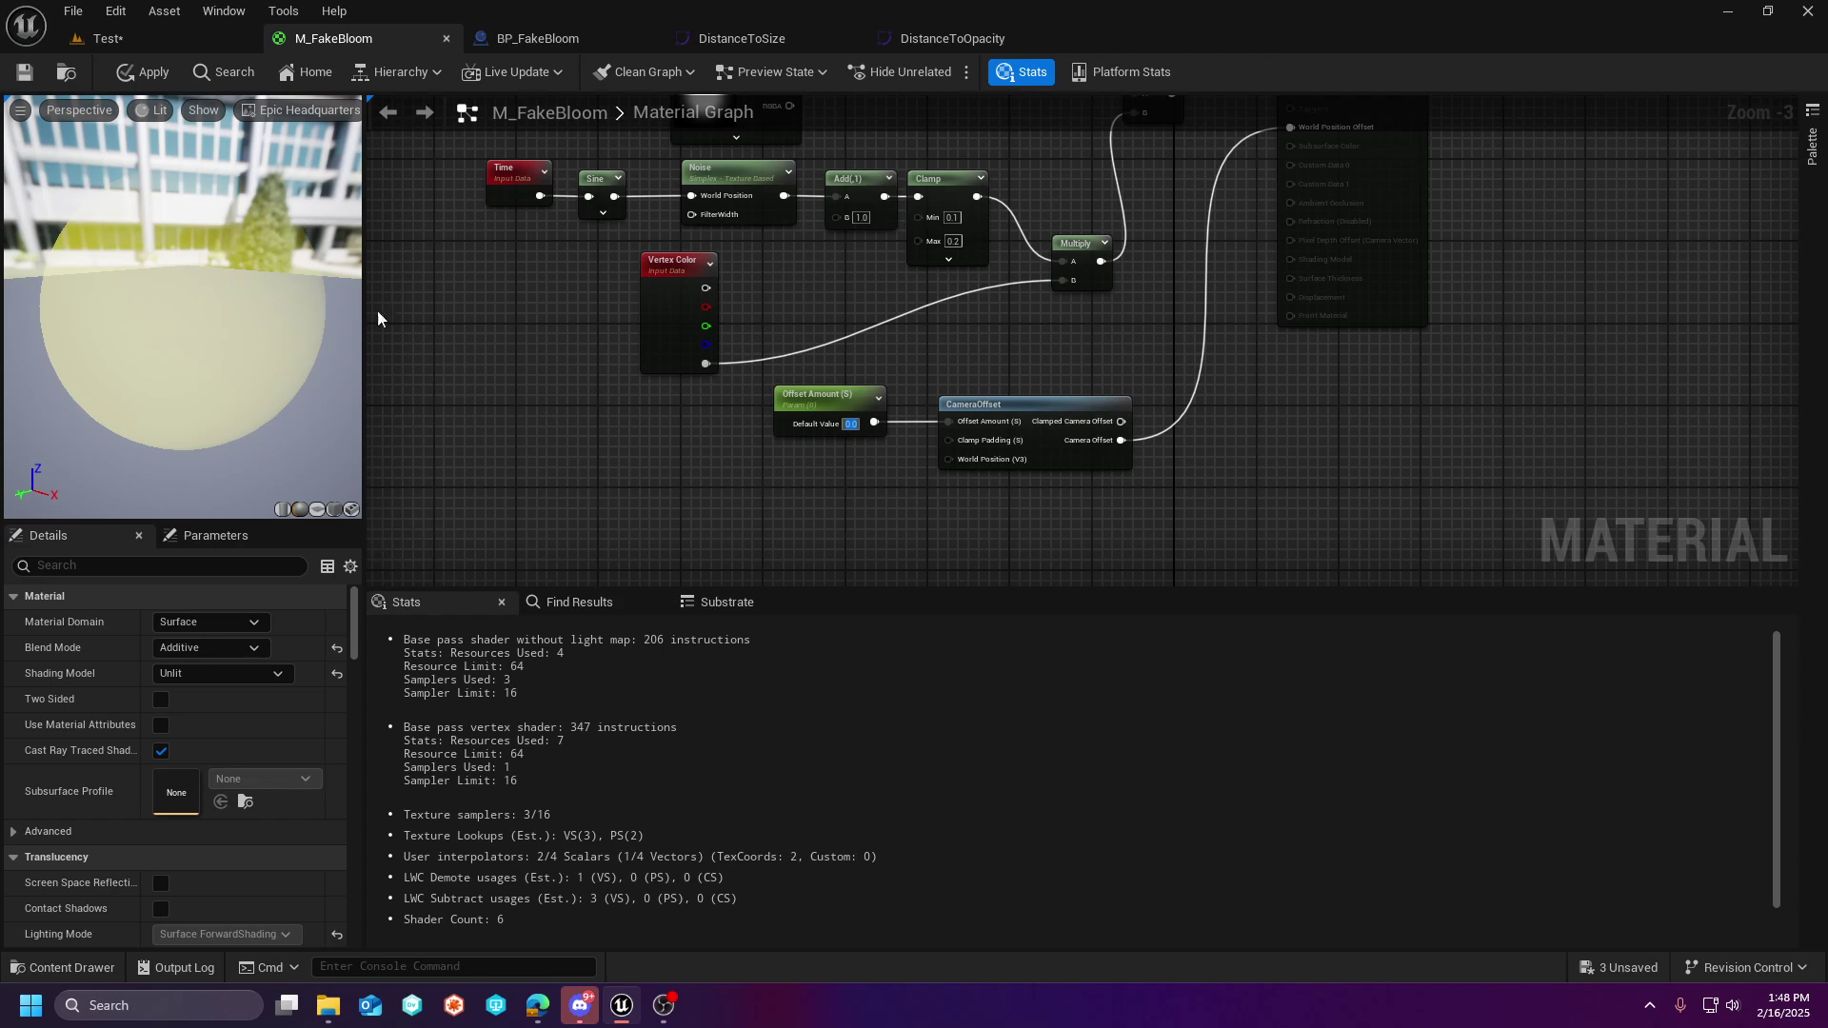
pyautogui.click(143, 71)
# - Return to the Test level and examine how the bloom meets the candles without camera offset, both close up and from farther away
pyautogui.click(143, 43)
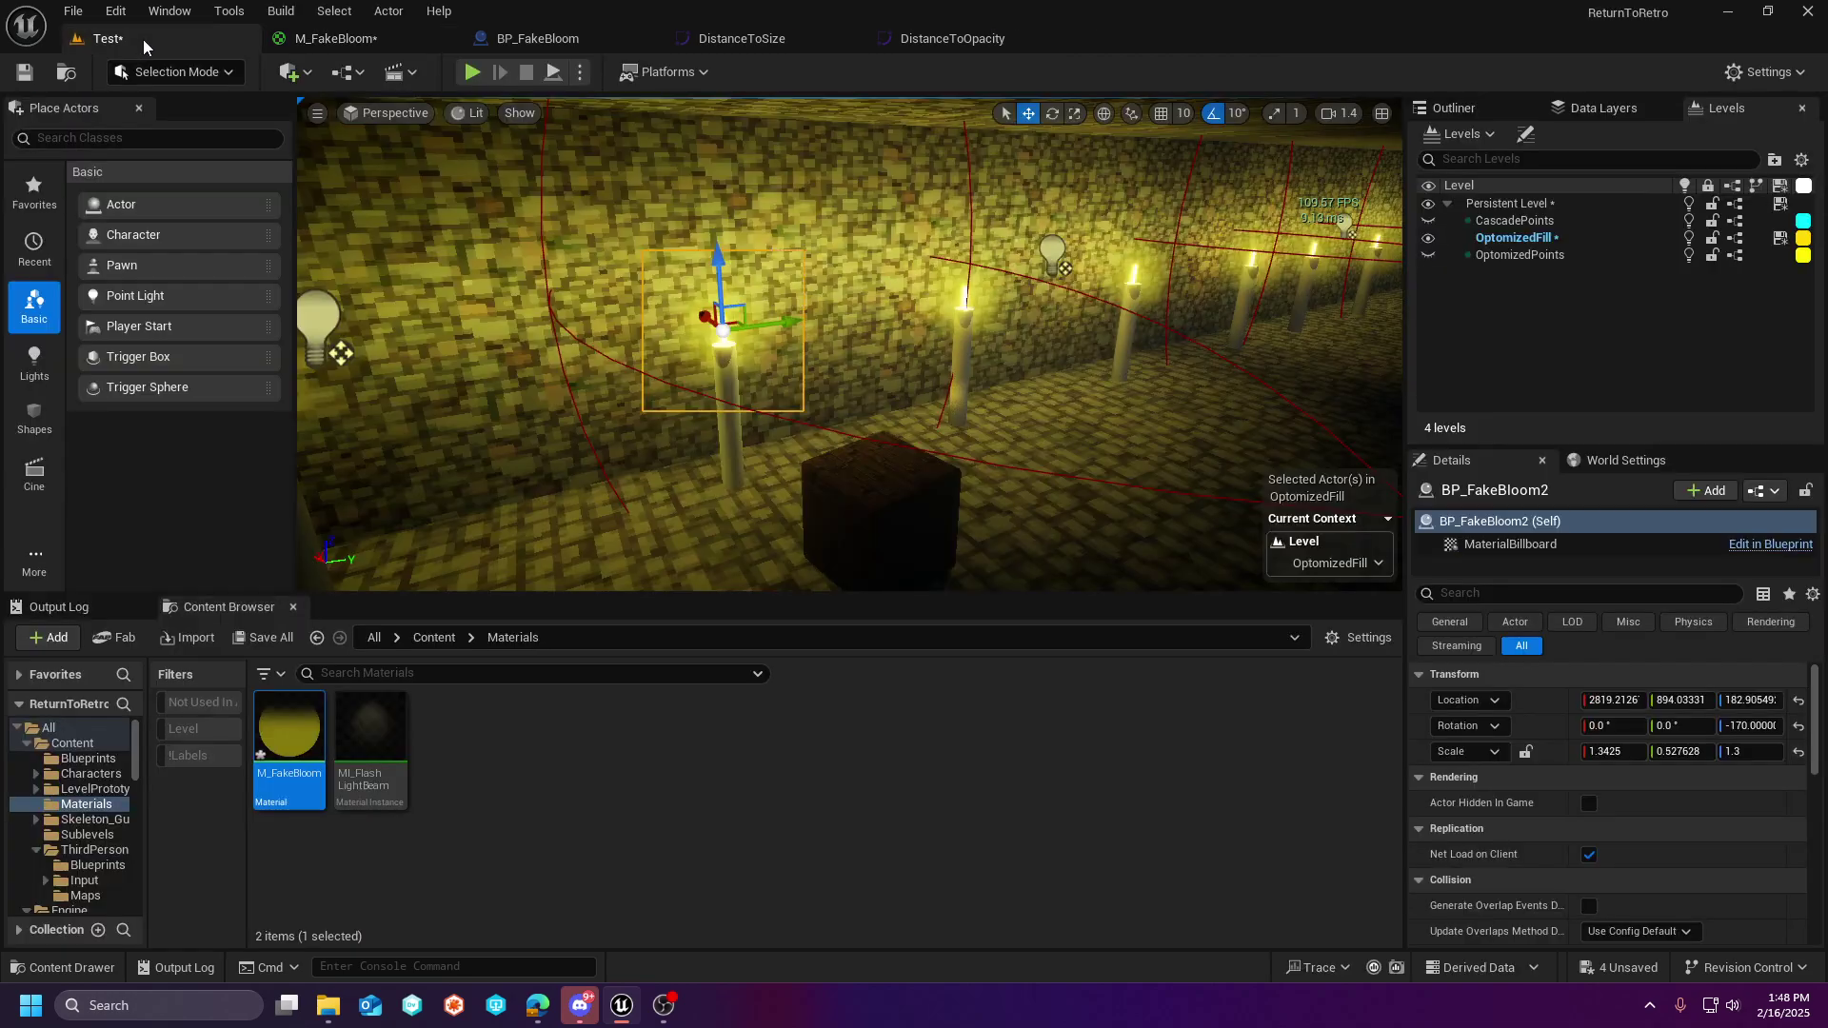
pyautogui.moveTo(779, 315)
pyautogui.mouseDown(button='right')
pyautogui.moveTo(752, 343)
pyautogui.moveTo(778, 315)
pyautogui.mouseUp(button='right')
pyautogui.press('w')
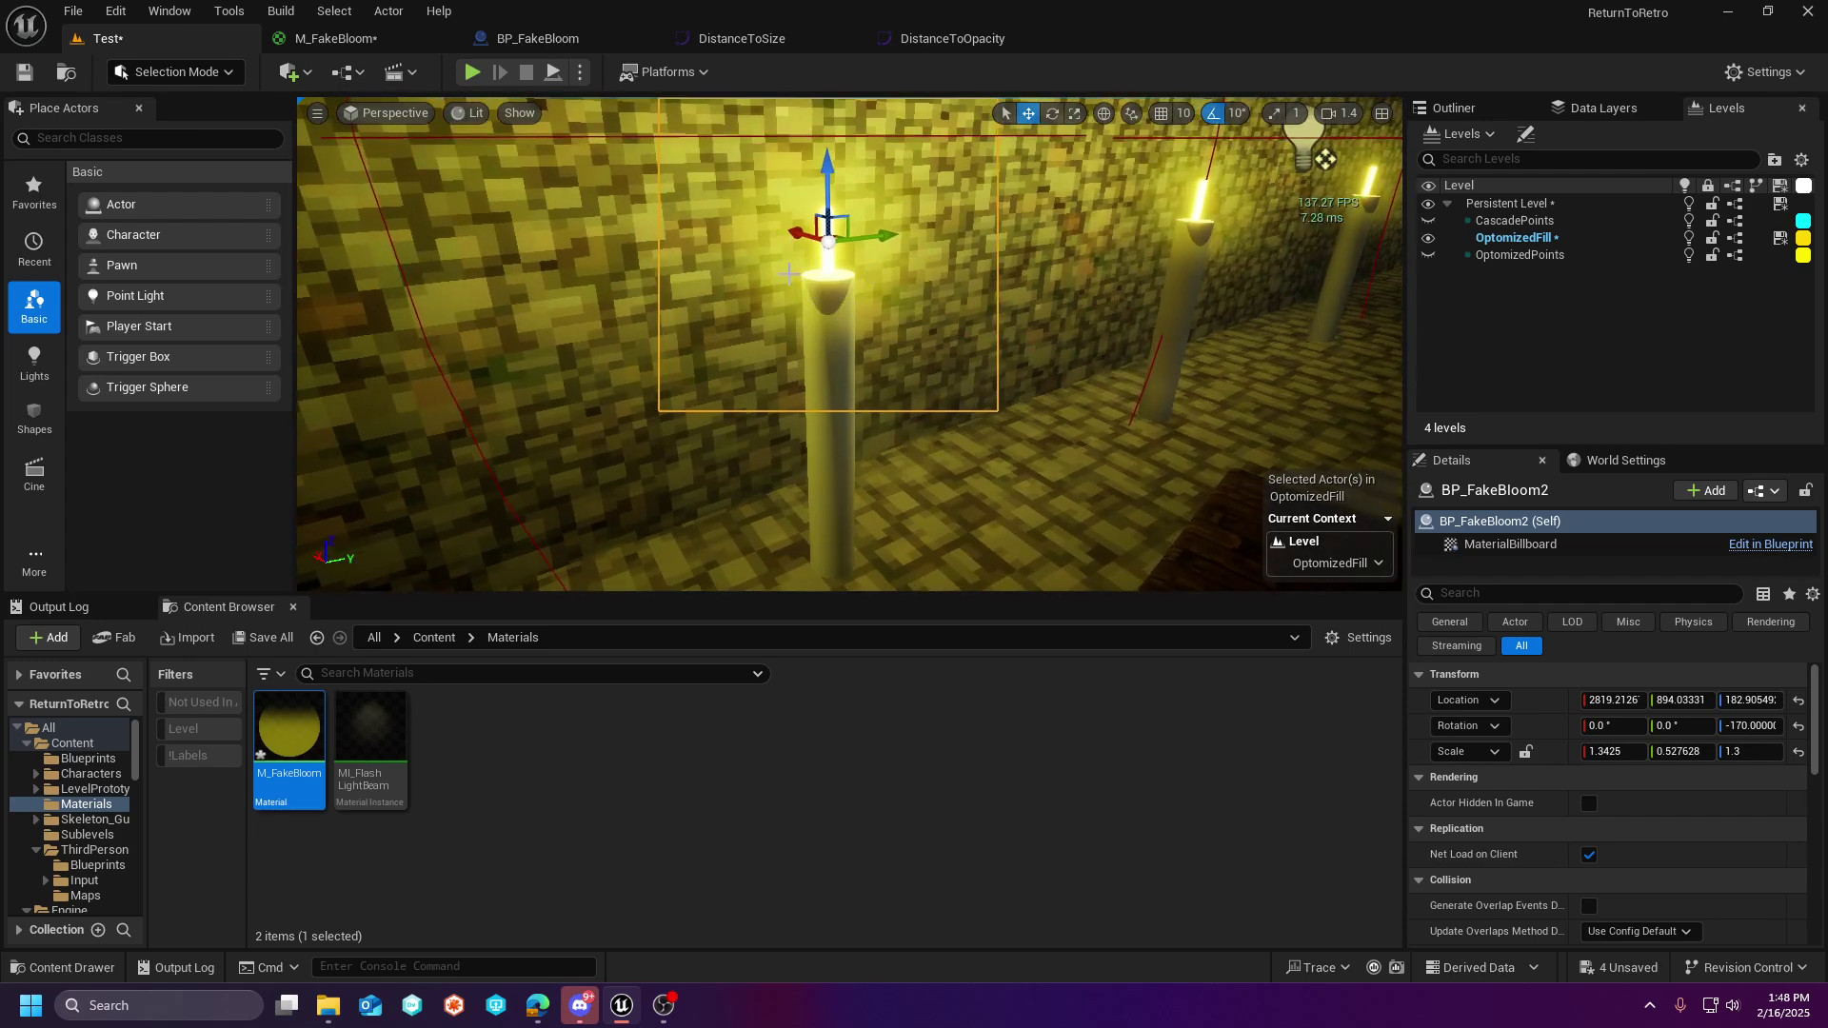
pyautogui.press('a')
pyautogui.moveTo(970, 343); pyautogui.dragTo(950, 300, button='right')
pyautogui.press('w')
pyautogui.press('s')
pyautogui.press('w')
pyautogui.press('s')
pyautogui.press('w')
pyautogui.press('s')
pyautogui.press('a')
pyautogui.press('w')
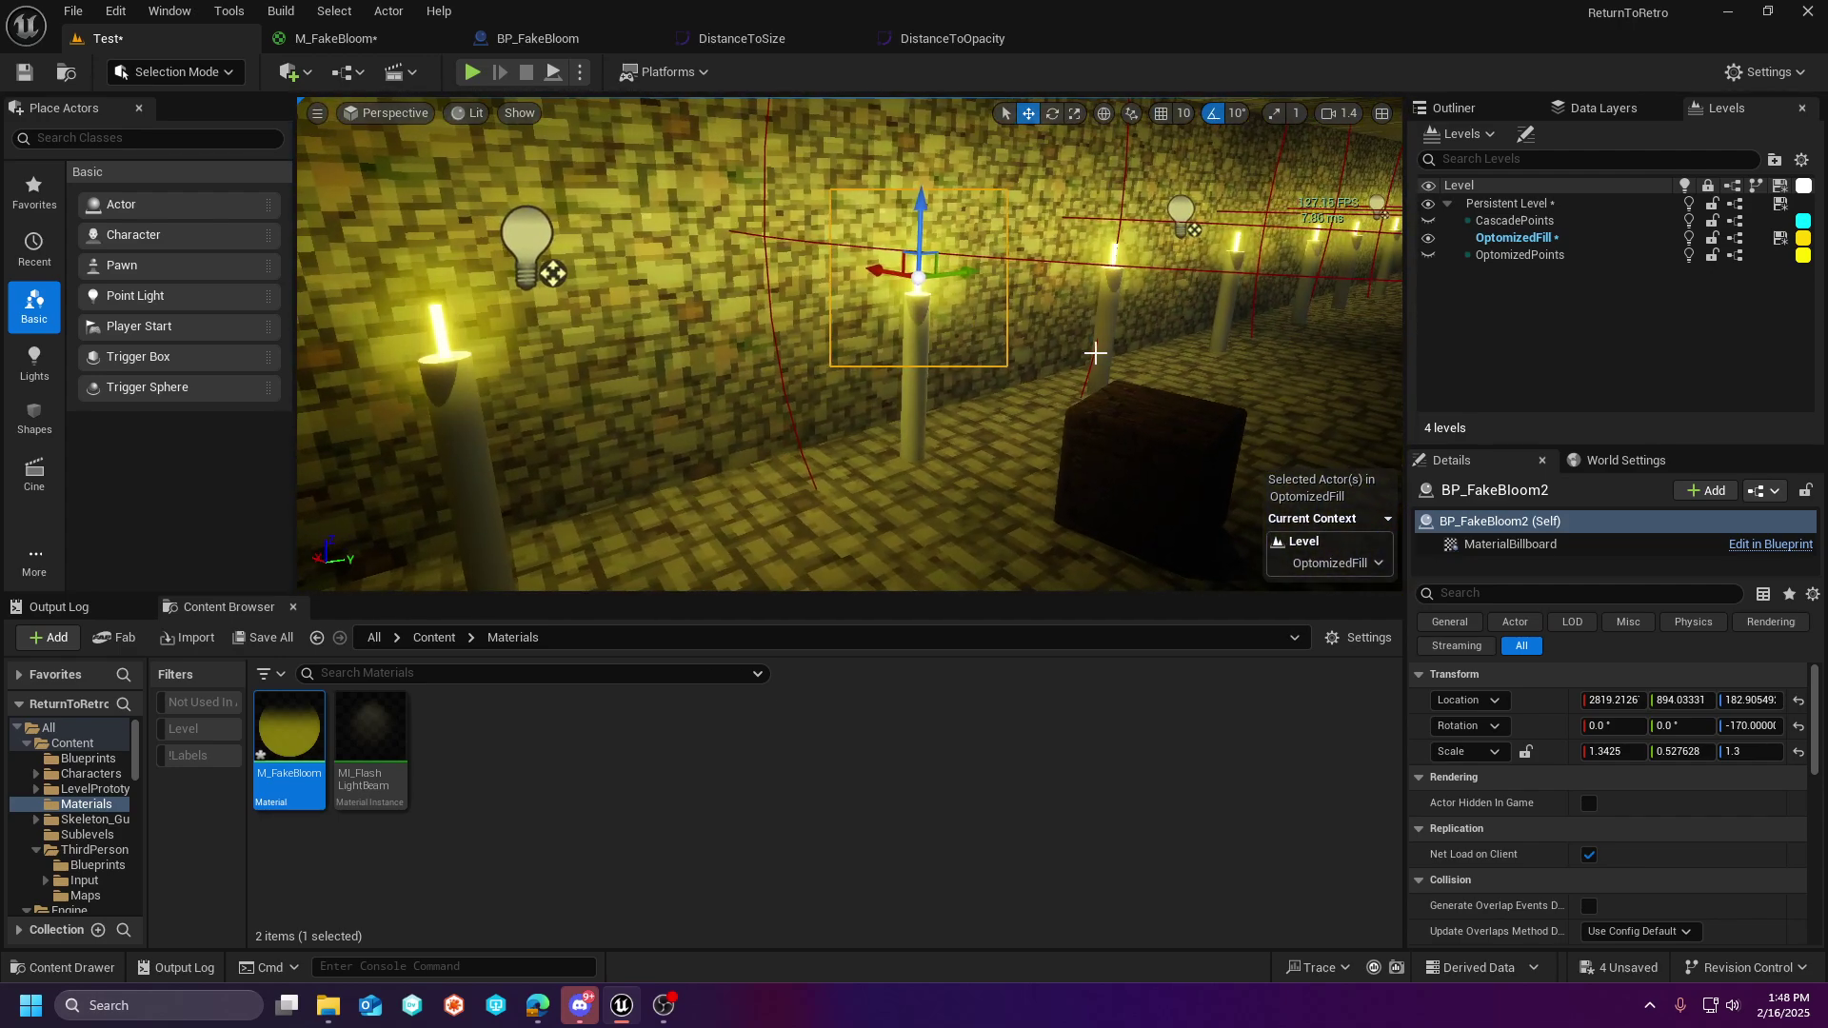
pyautogui.moveTo(1127, 372)
pyautogui.mouseDown(button='right')
pyautogui.moveTo(1181, 376)
pyautogui.moveTo(1156, 384)
pyautogui.mouseUp(button='right')
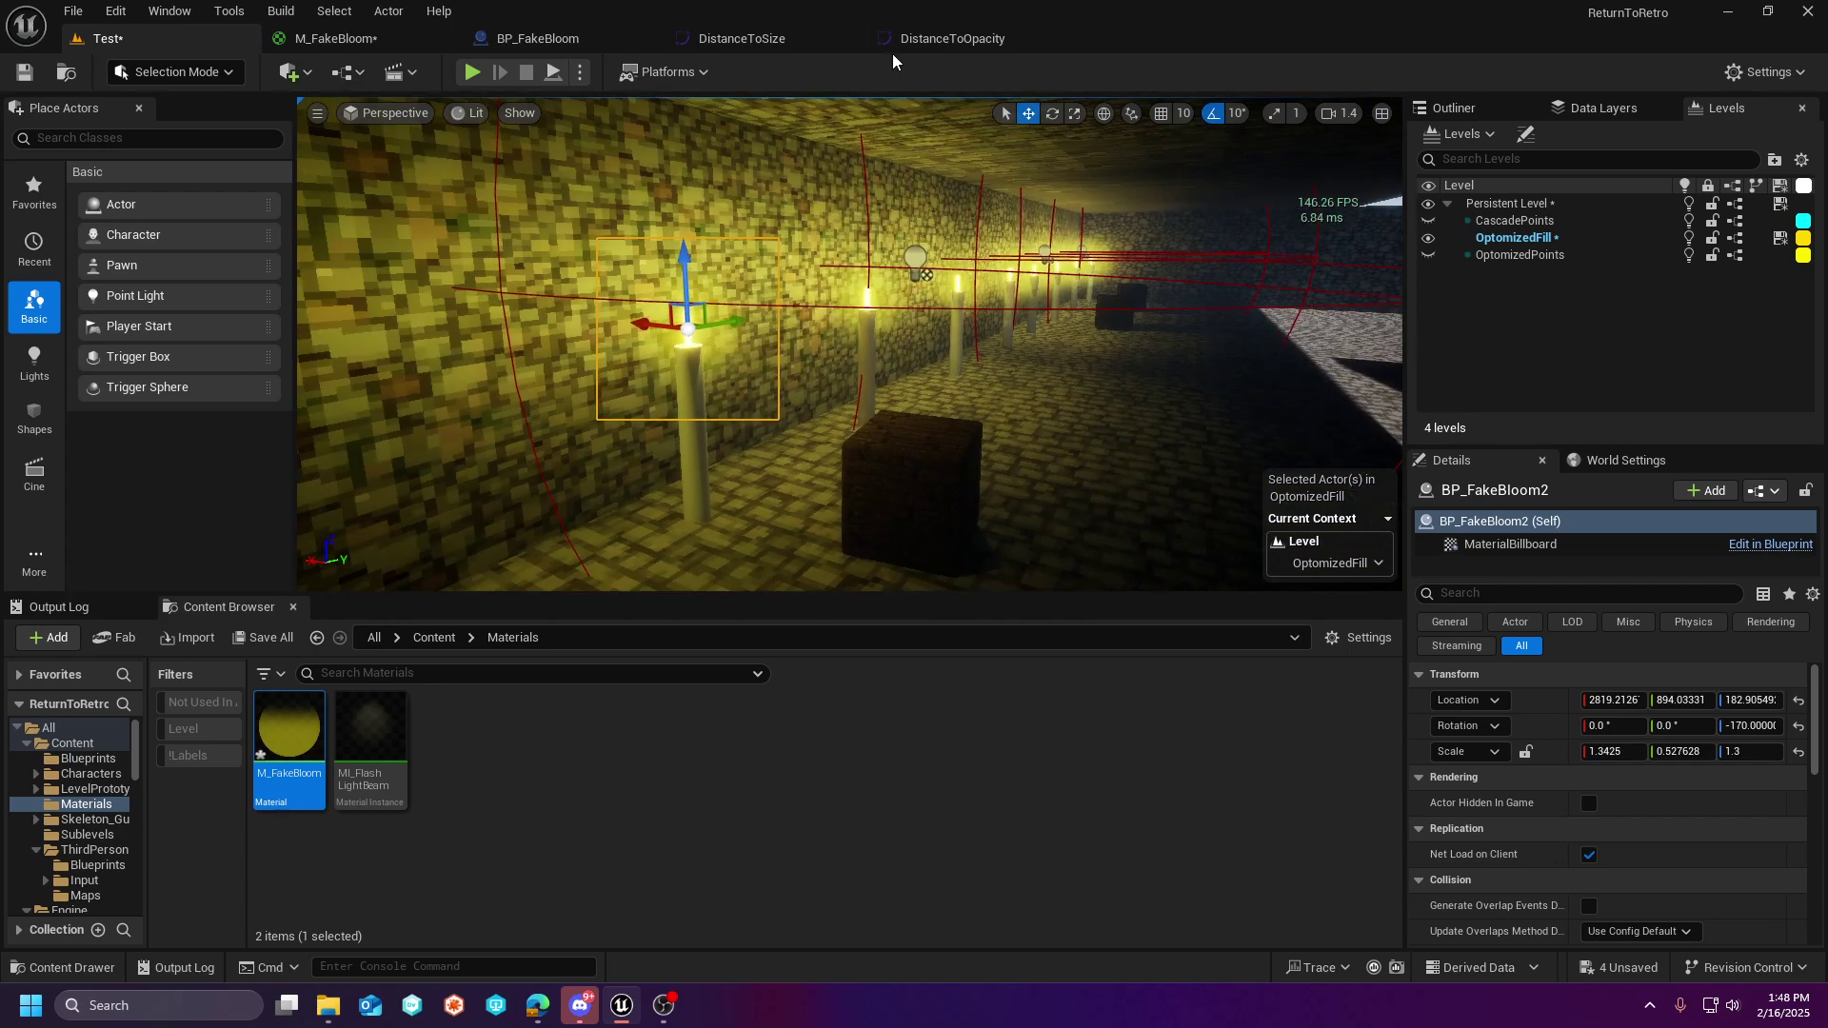
# - Restore the Offset Amount parameter's original default value in M_FakeBloom, apply the change and save the material
pyautogui.click(385, 50)
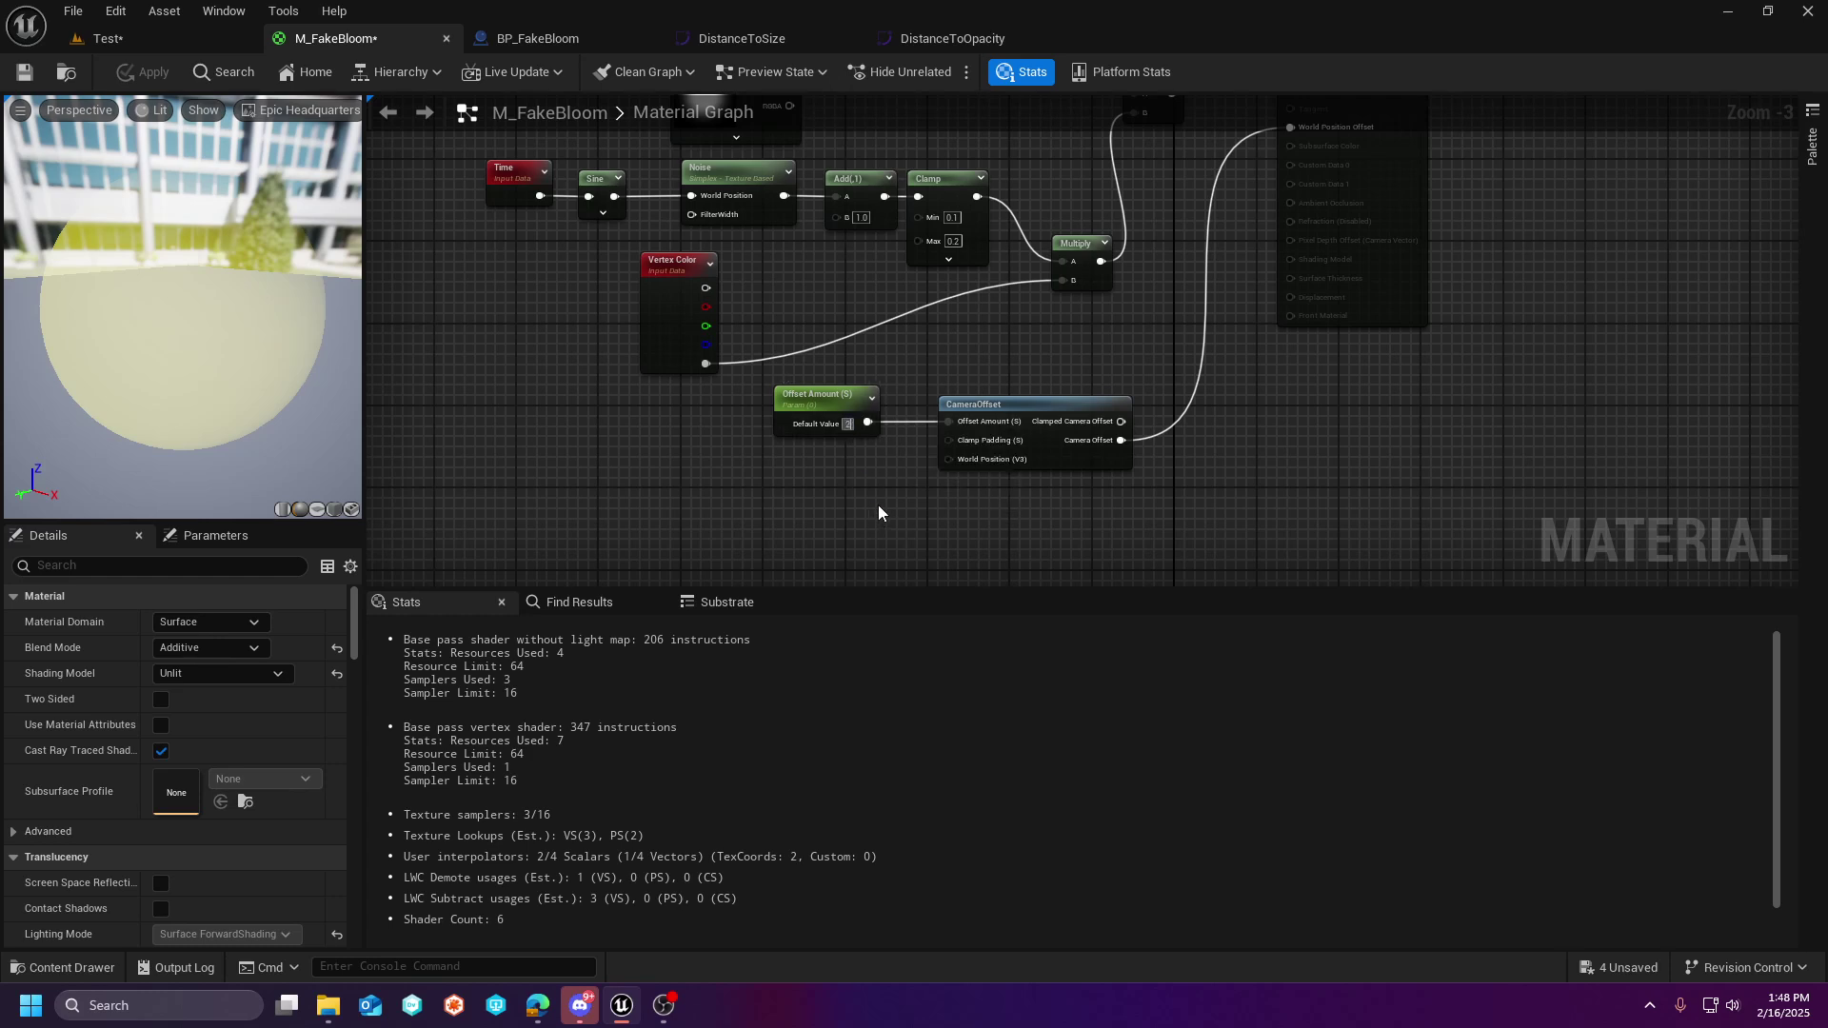
pyautogui.click(143, 71)
pyautogui.click(28, 73)
# - Inspect the candle row in the Test level and focus on the fake bloom of a candle near the corner
pyautogui.click(106, 38)
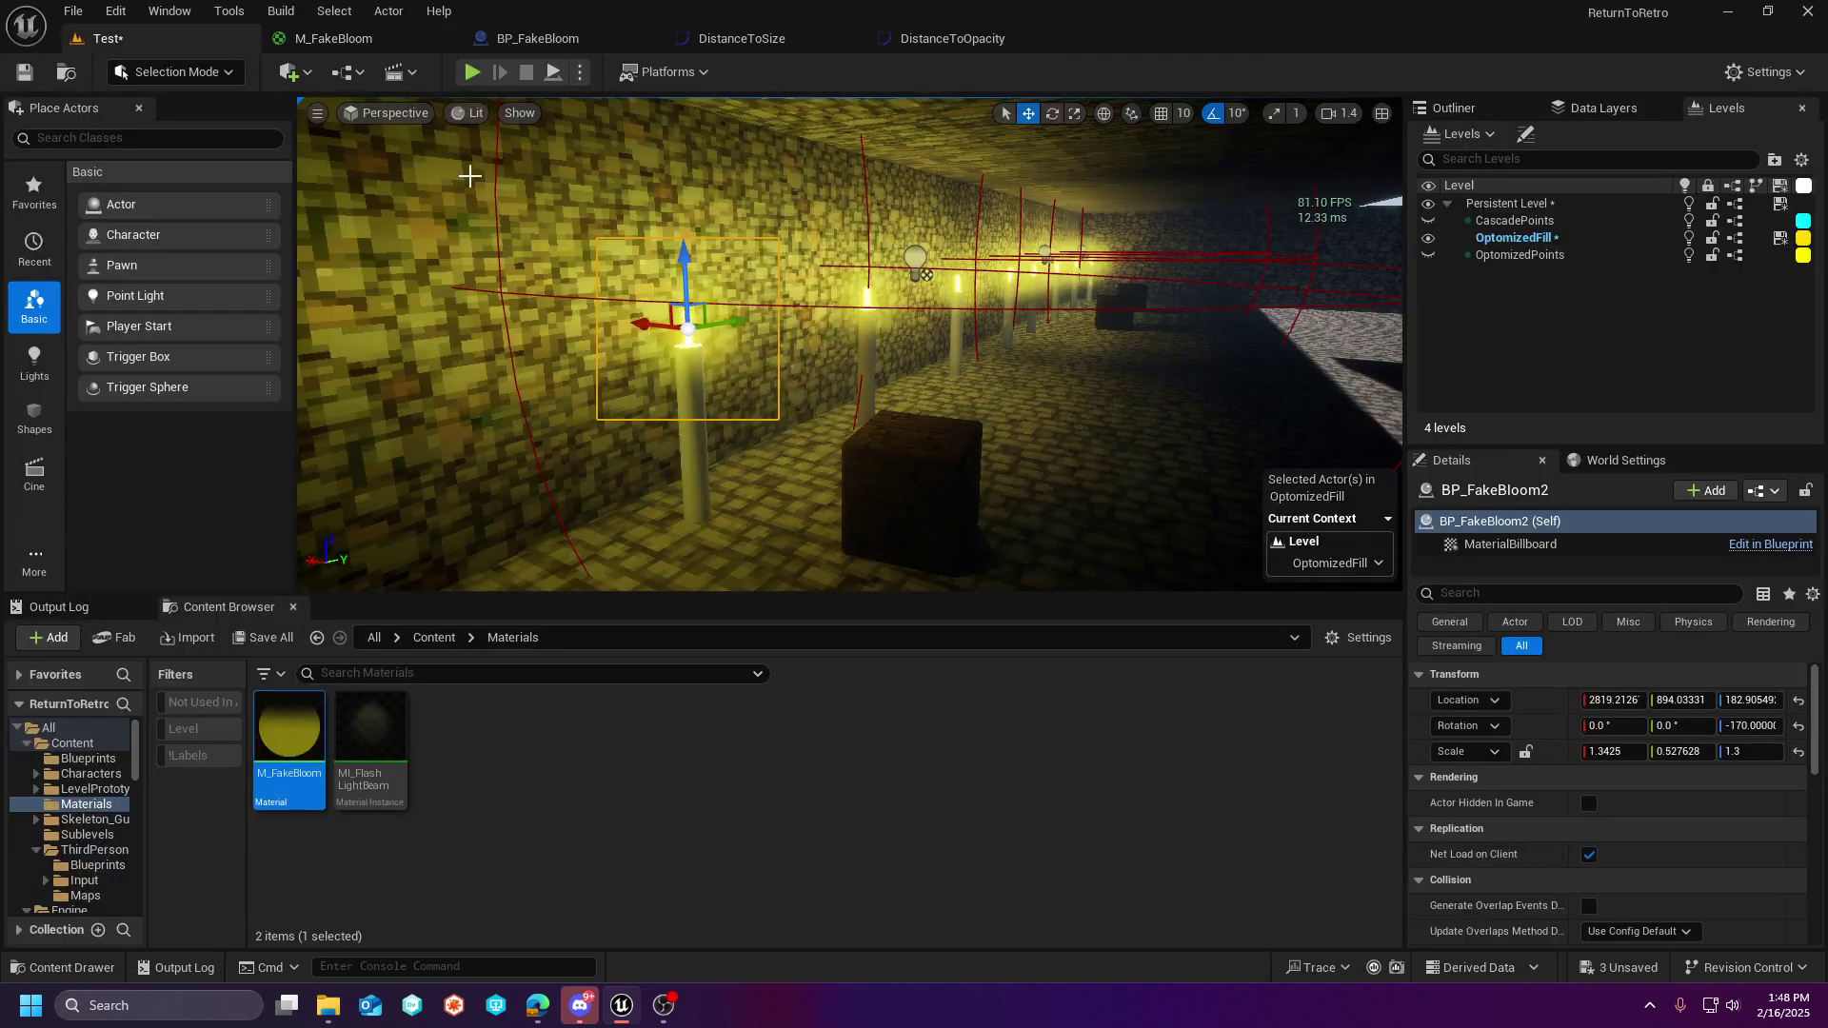
pyautogui.moveTo(885, 316); pyautogui.dragTo(809, 321, button='right')
pyautogui.moveTo(890, 283); pyautogui.dragTo(866, 333)
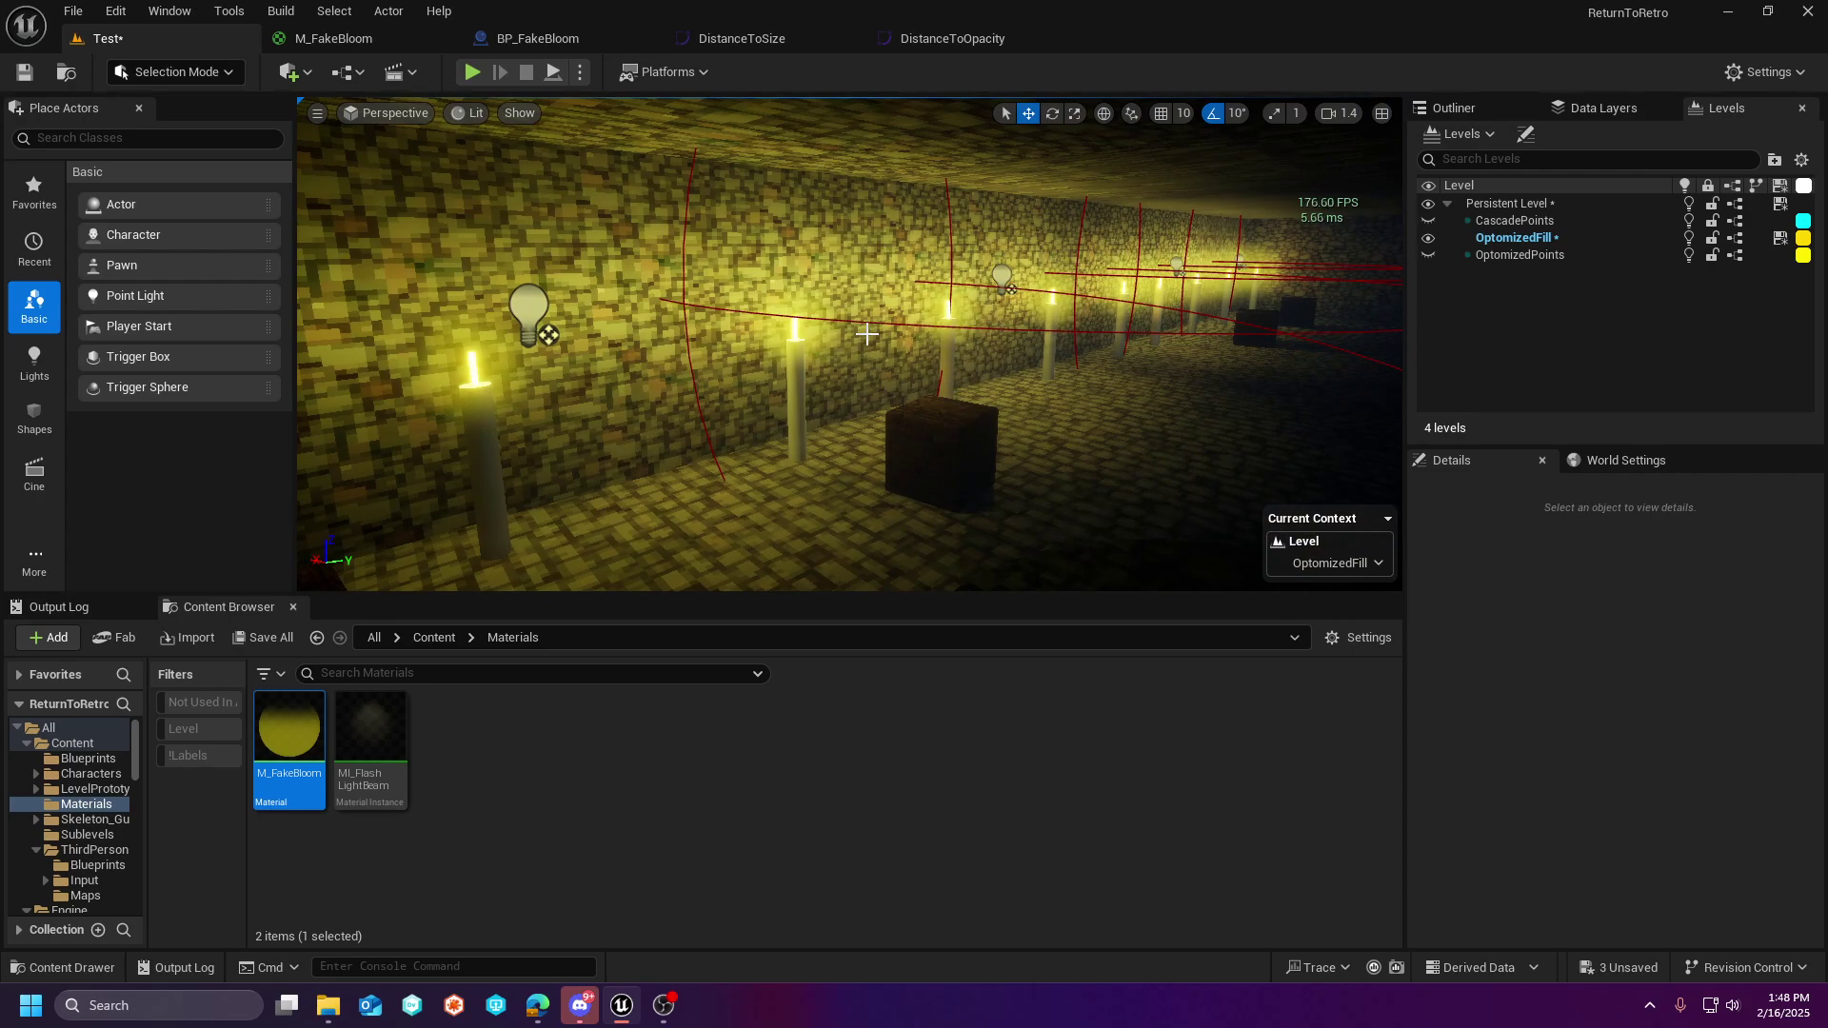
pyautogui.press('s')
pyautogui.moveTo(1123, 369); pyautogui.dragTo(962, 352, button='right')
pyautogui.click(738, 384)
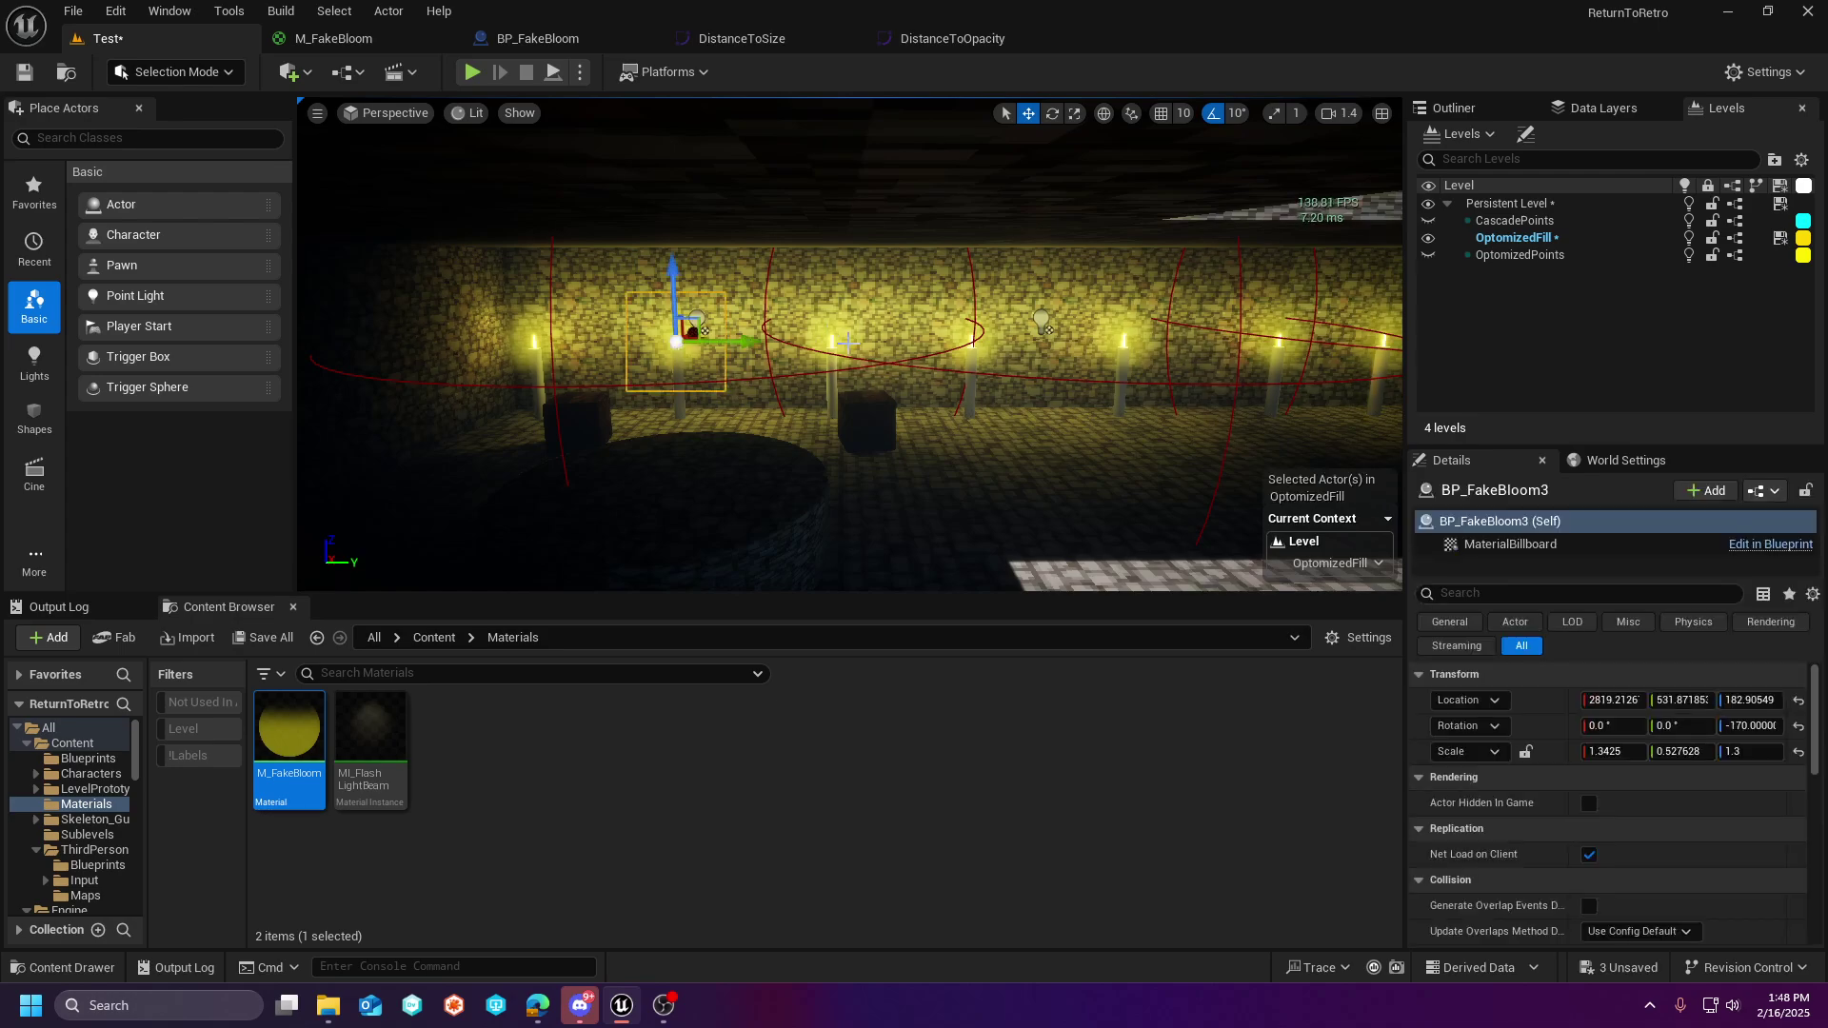
pyautogui.press('f')
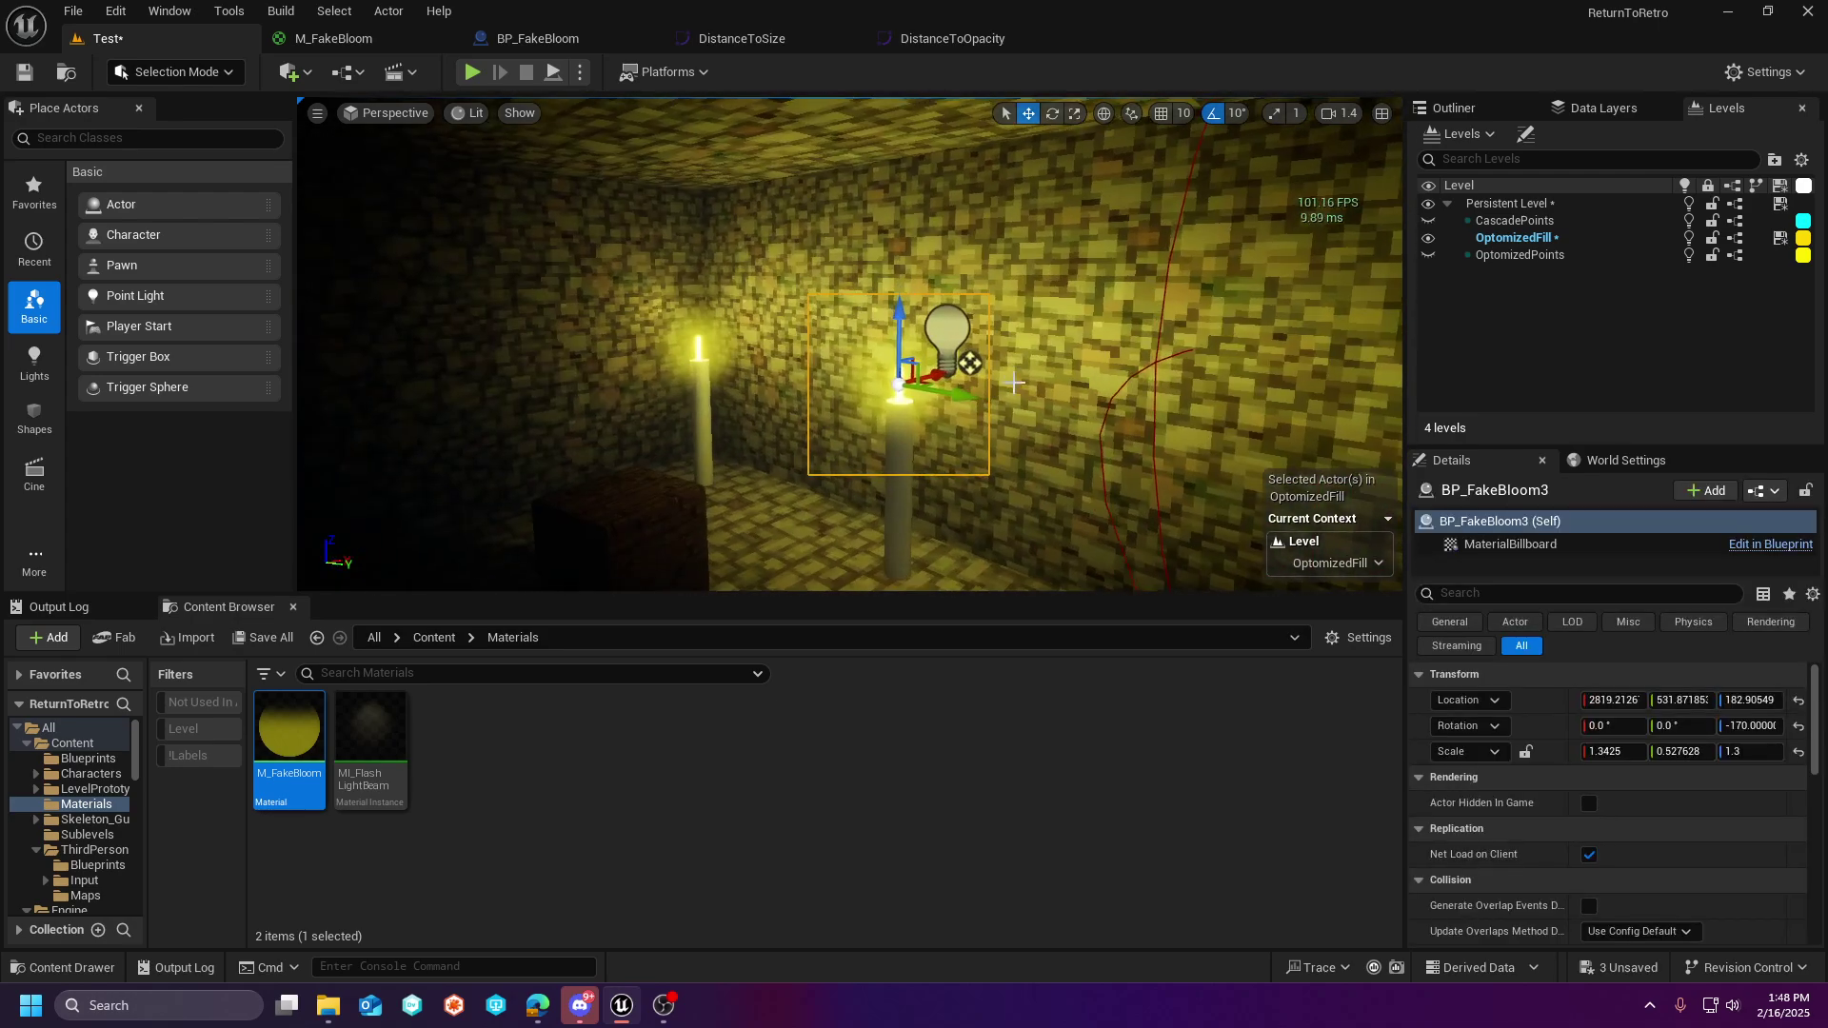
# - Inspect the OptomizedFill point lights placed between the candles, starting at the corner and moving along the wall
pyautogui.click(949, 330)
pyautogui.press('f')
pyautogui.moveTo(948, 329); pyautogui.dragTo(1133, 386, button='right')
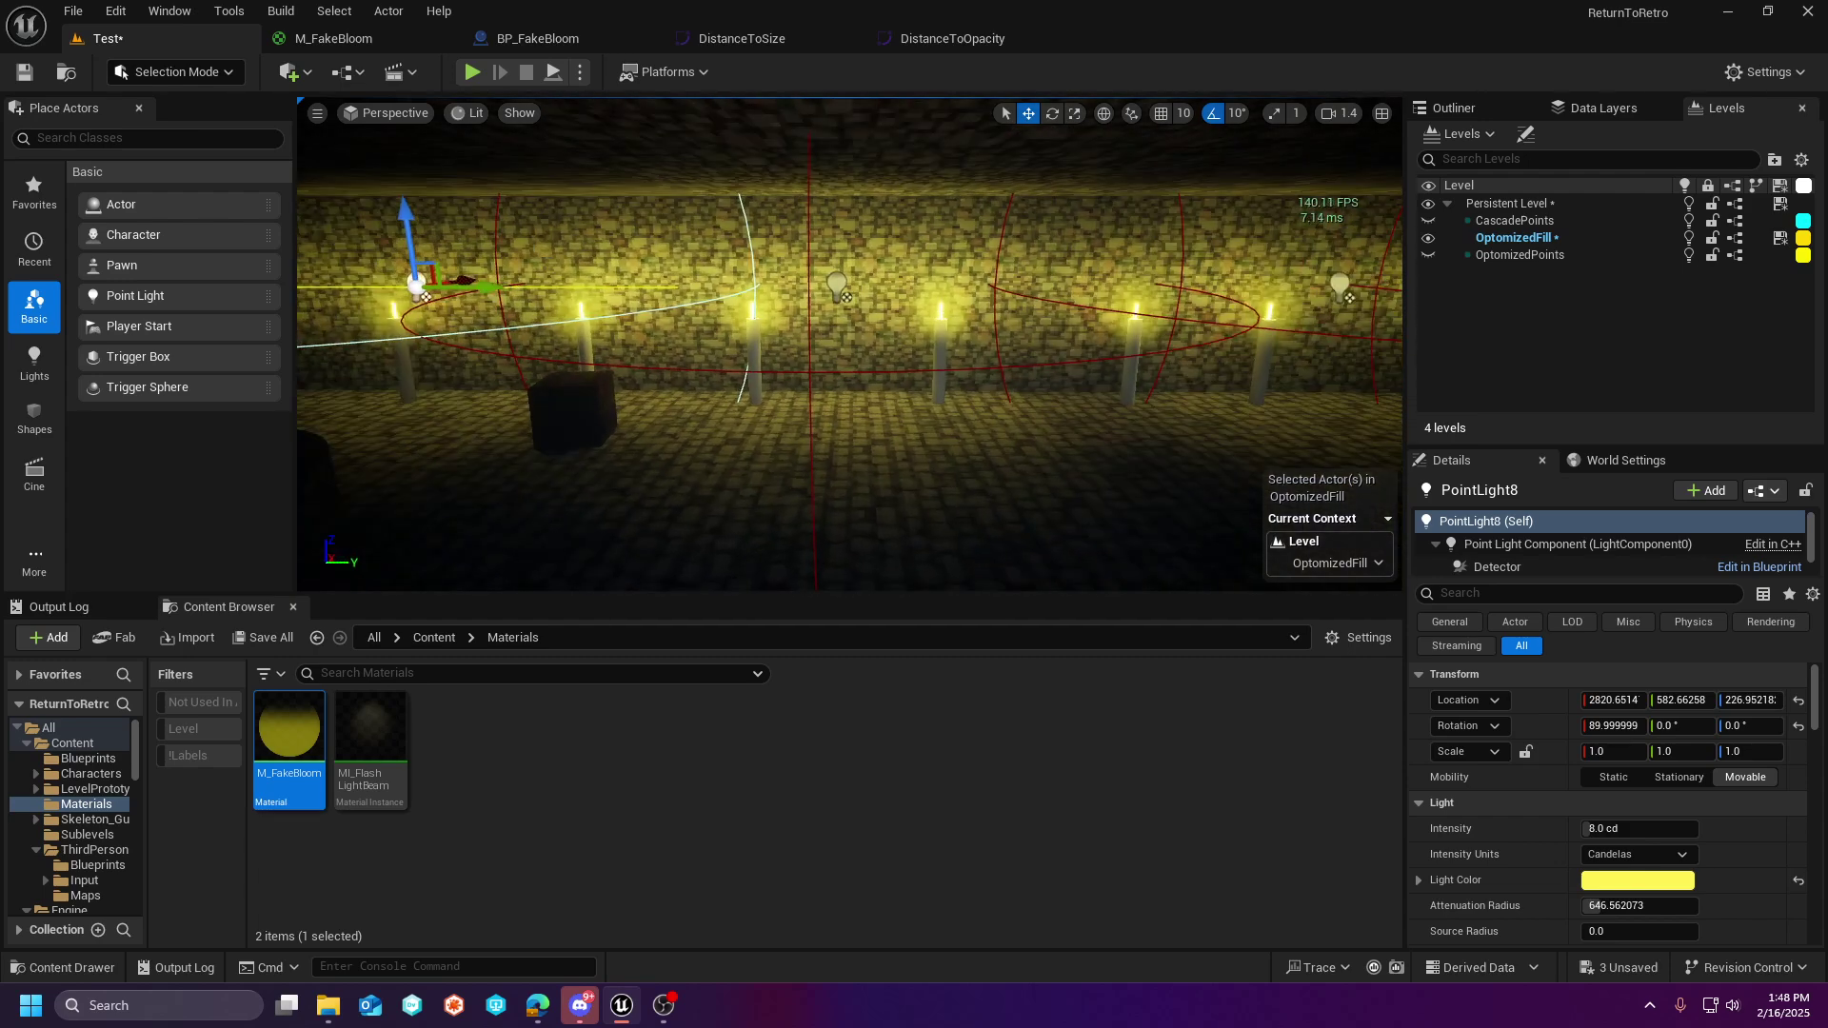
pyautogui.click(828, 282)
pyautogui.moveTo(934, 402); pyautogui.dragTo(1010, 410, button='right')
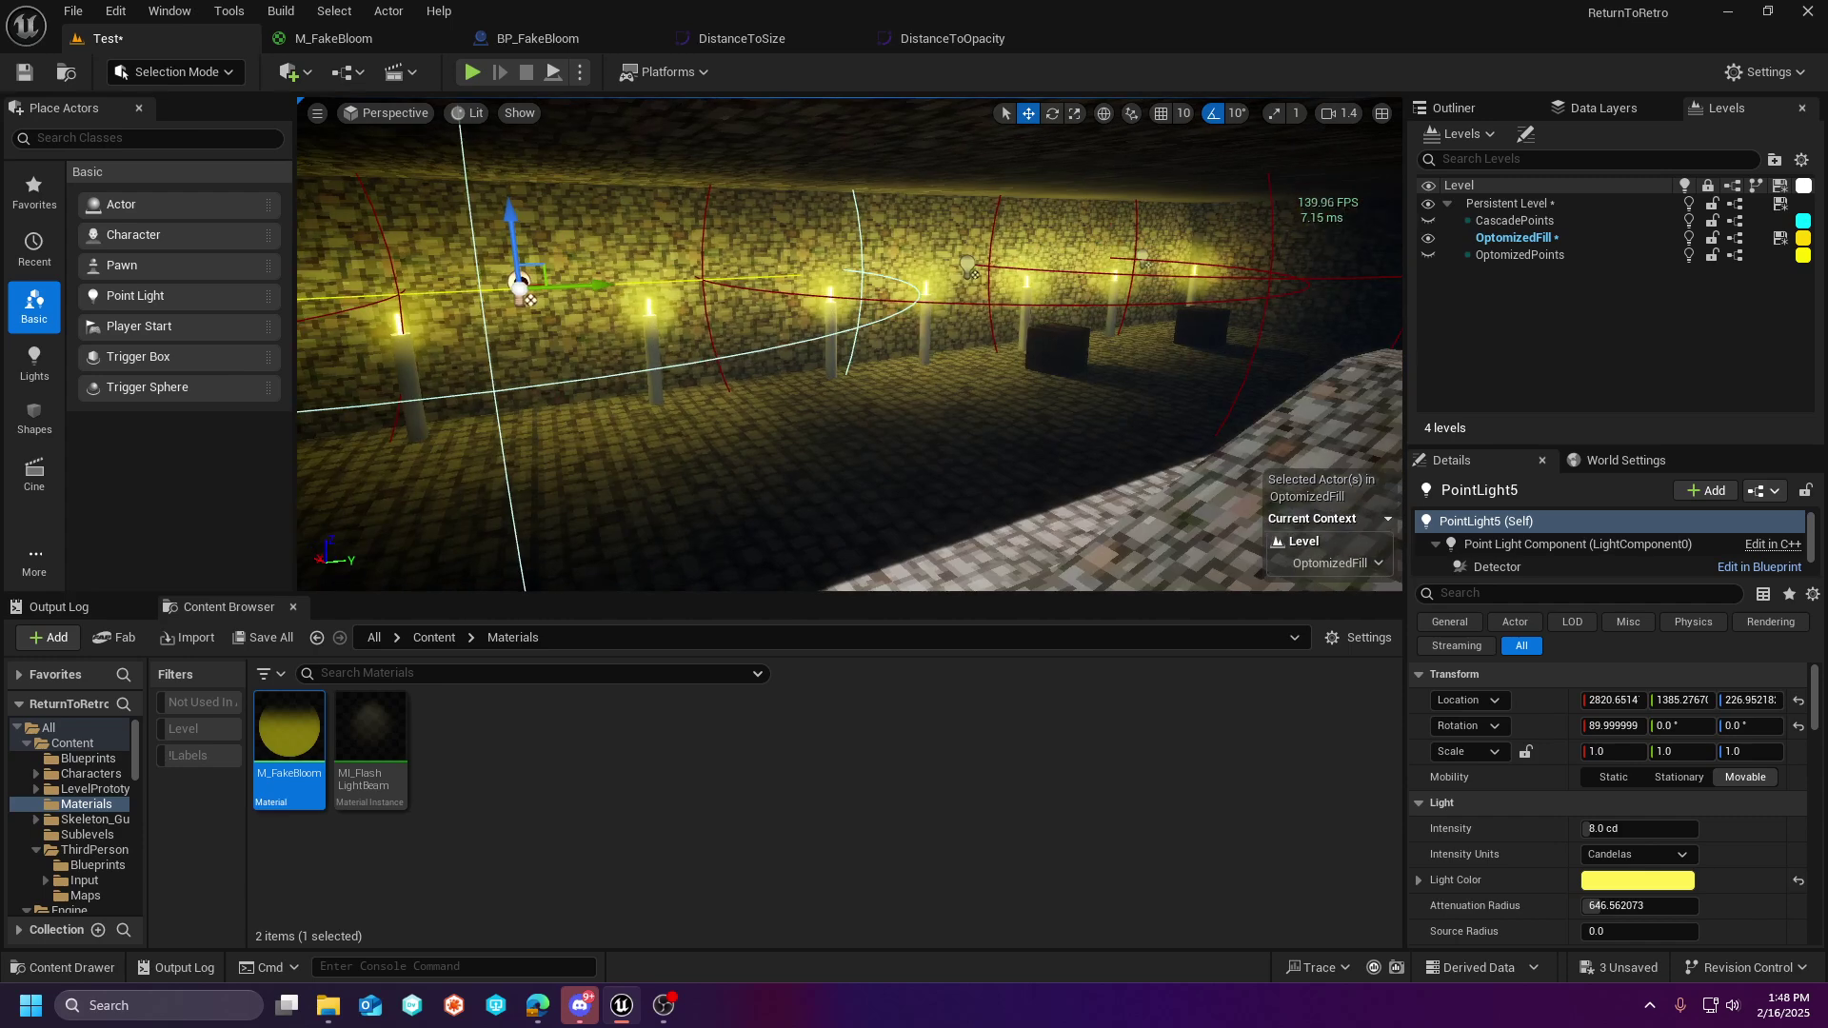
pyautogui.click(971, 274)
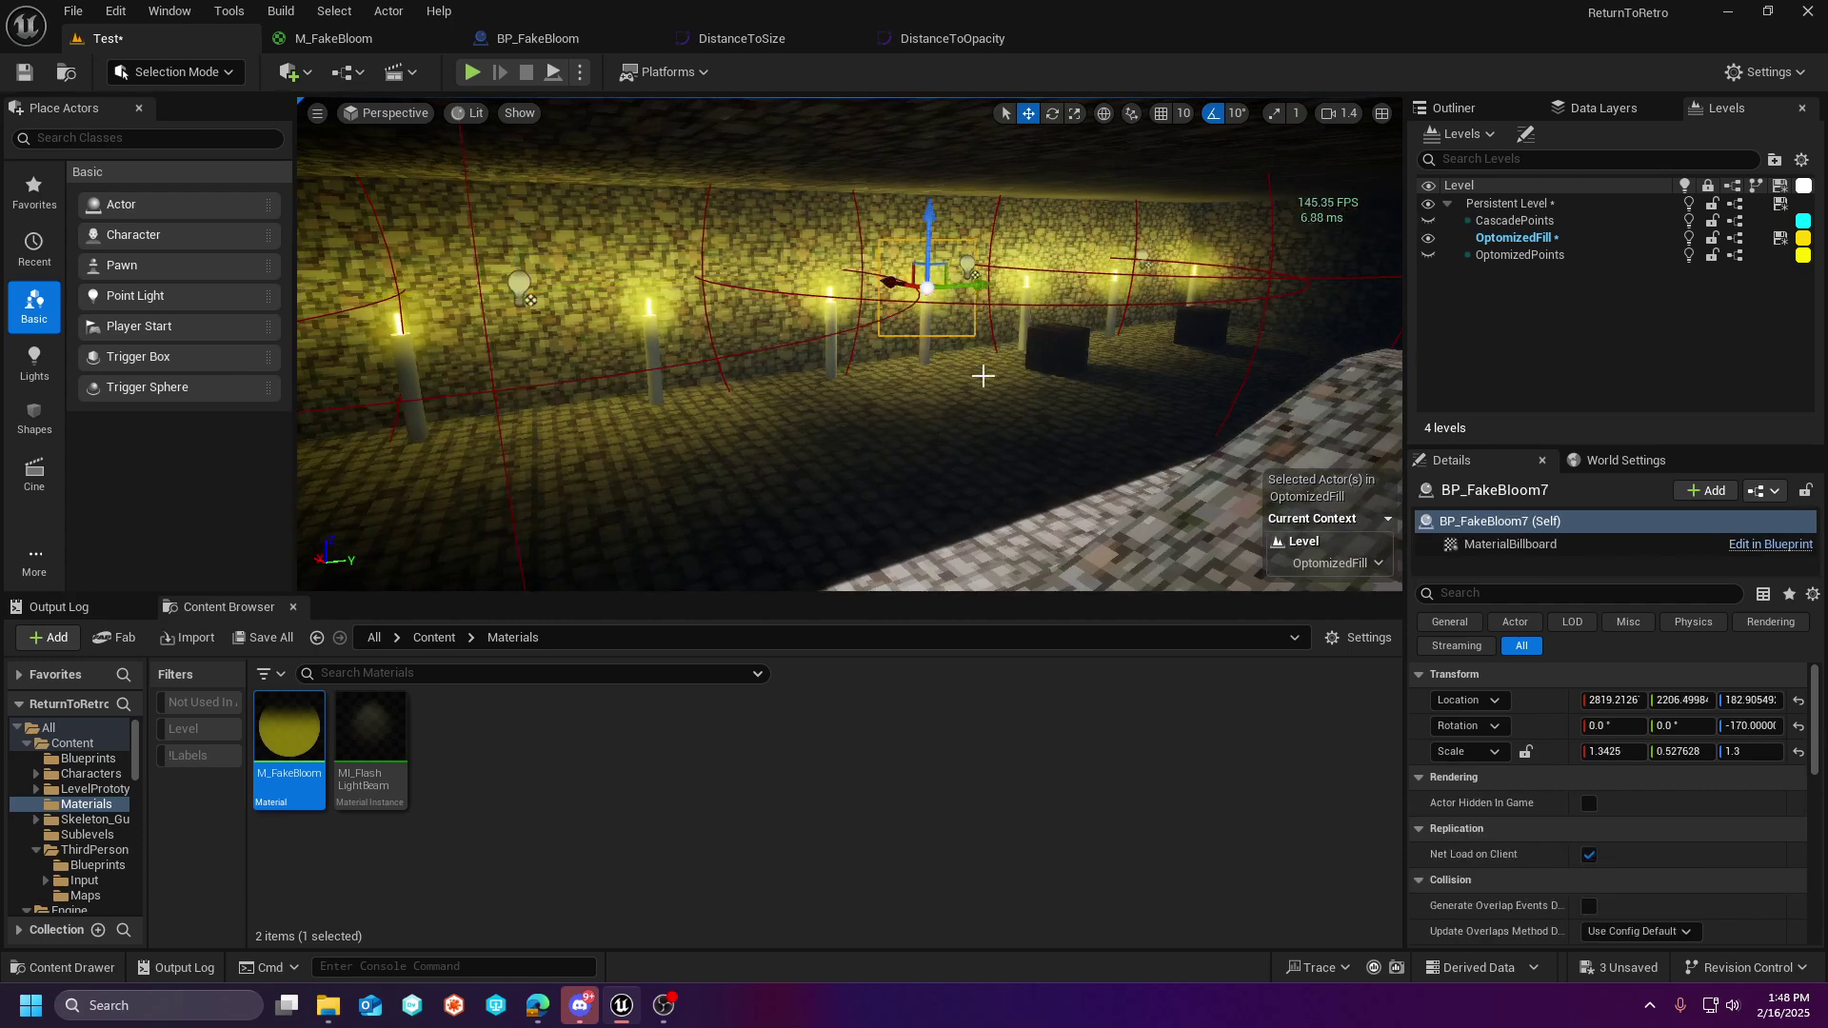
# - Show the level viewport full screen and examine the lit candle wall from several distances across the courtyard
pyautogui.press('F11')
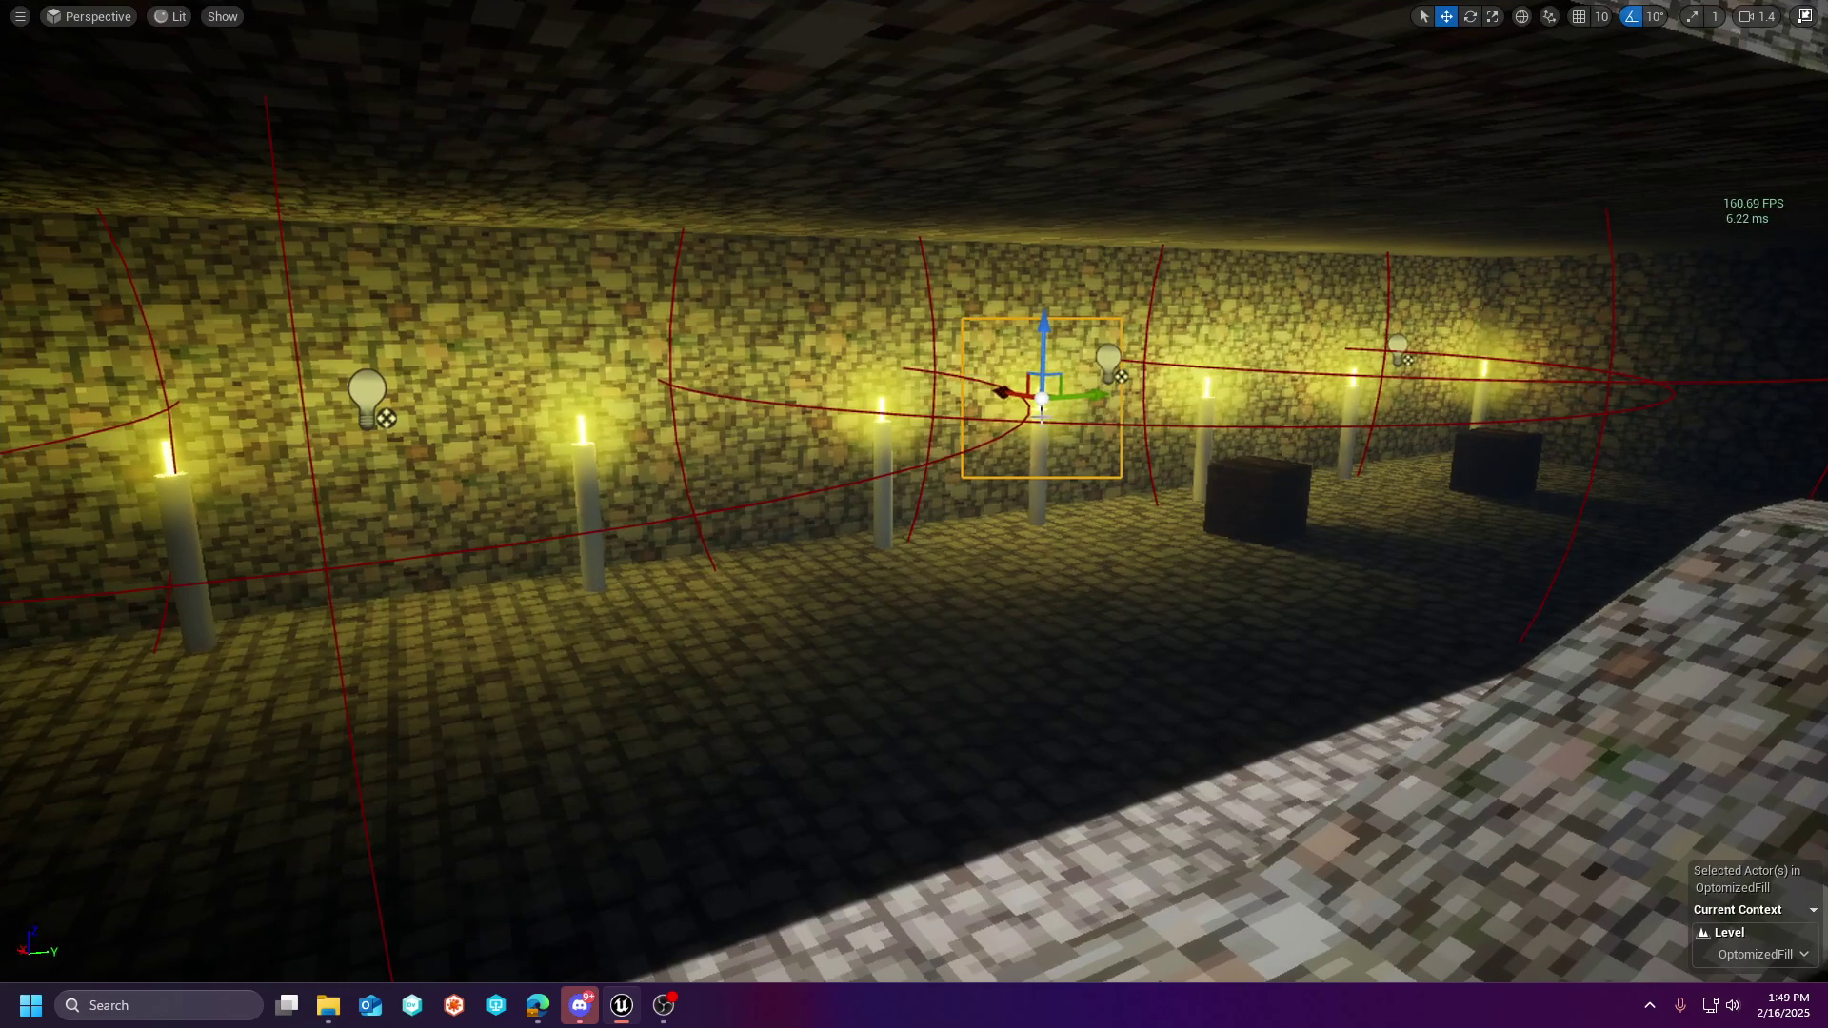
pyautogui.press('Escape')
pyautogui.moveTo(952, 574); pyautogui.dragTo(912, 464, button='right')
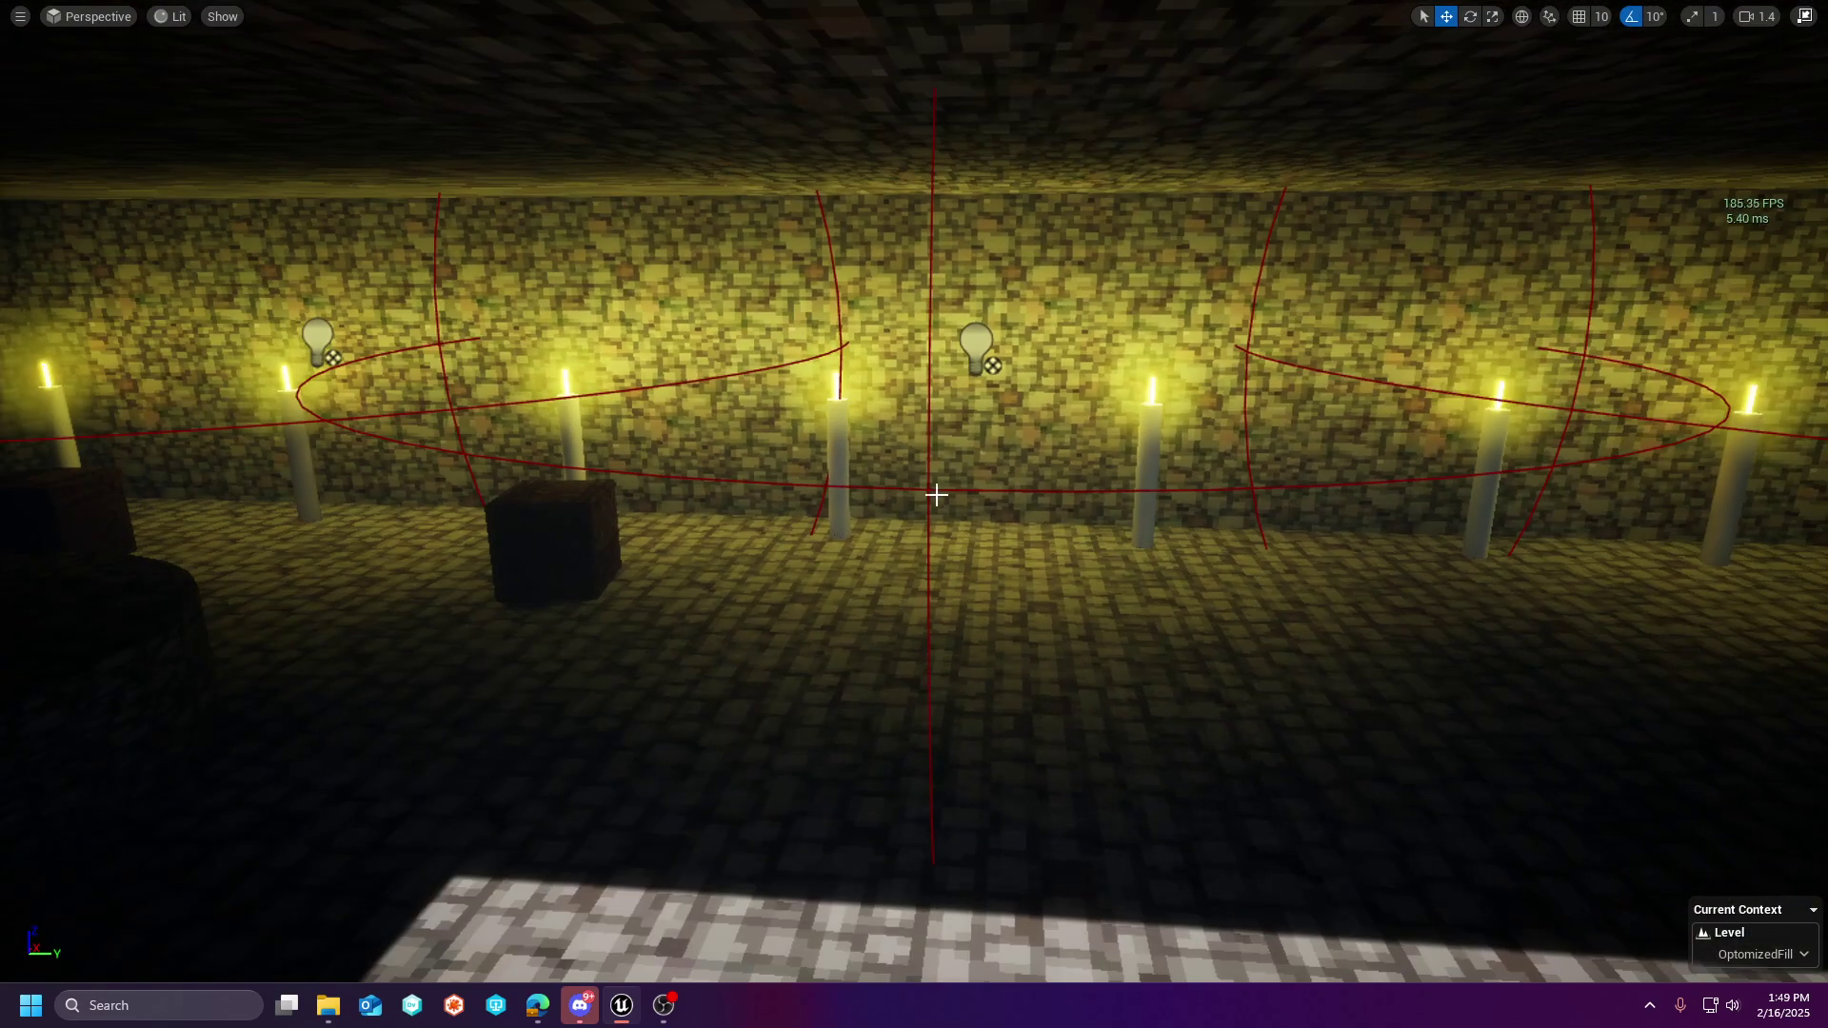
pyautogui.click(878, 404)
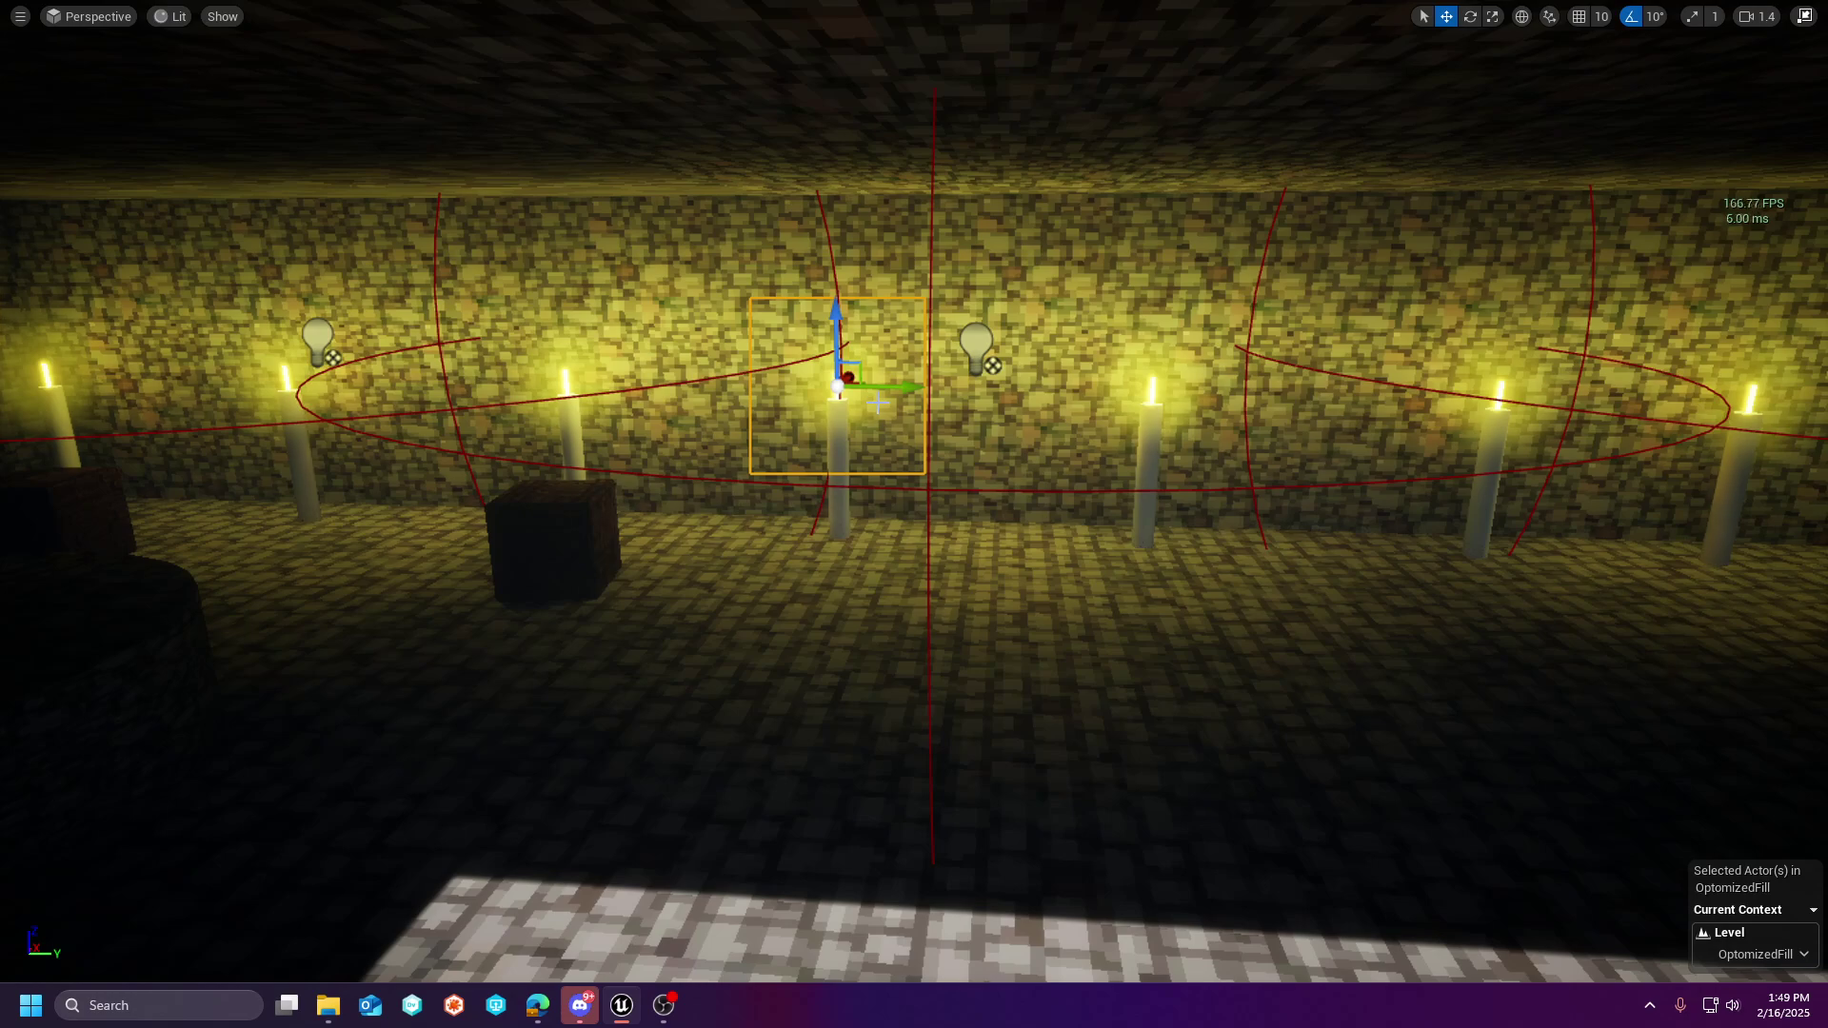
pyautogui.moveTo(901, 430); pyautogui.dragTo(985, 465, button='right')
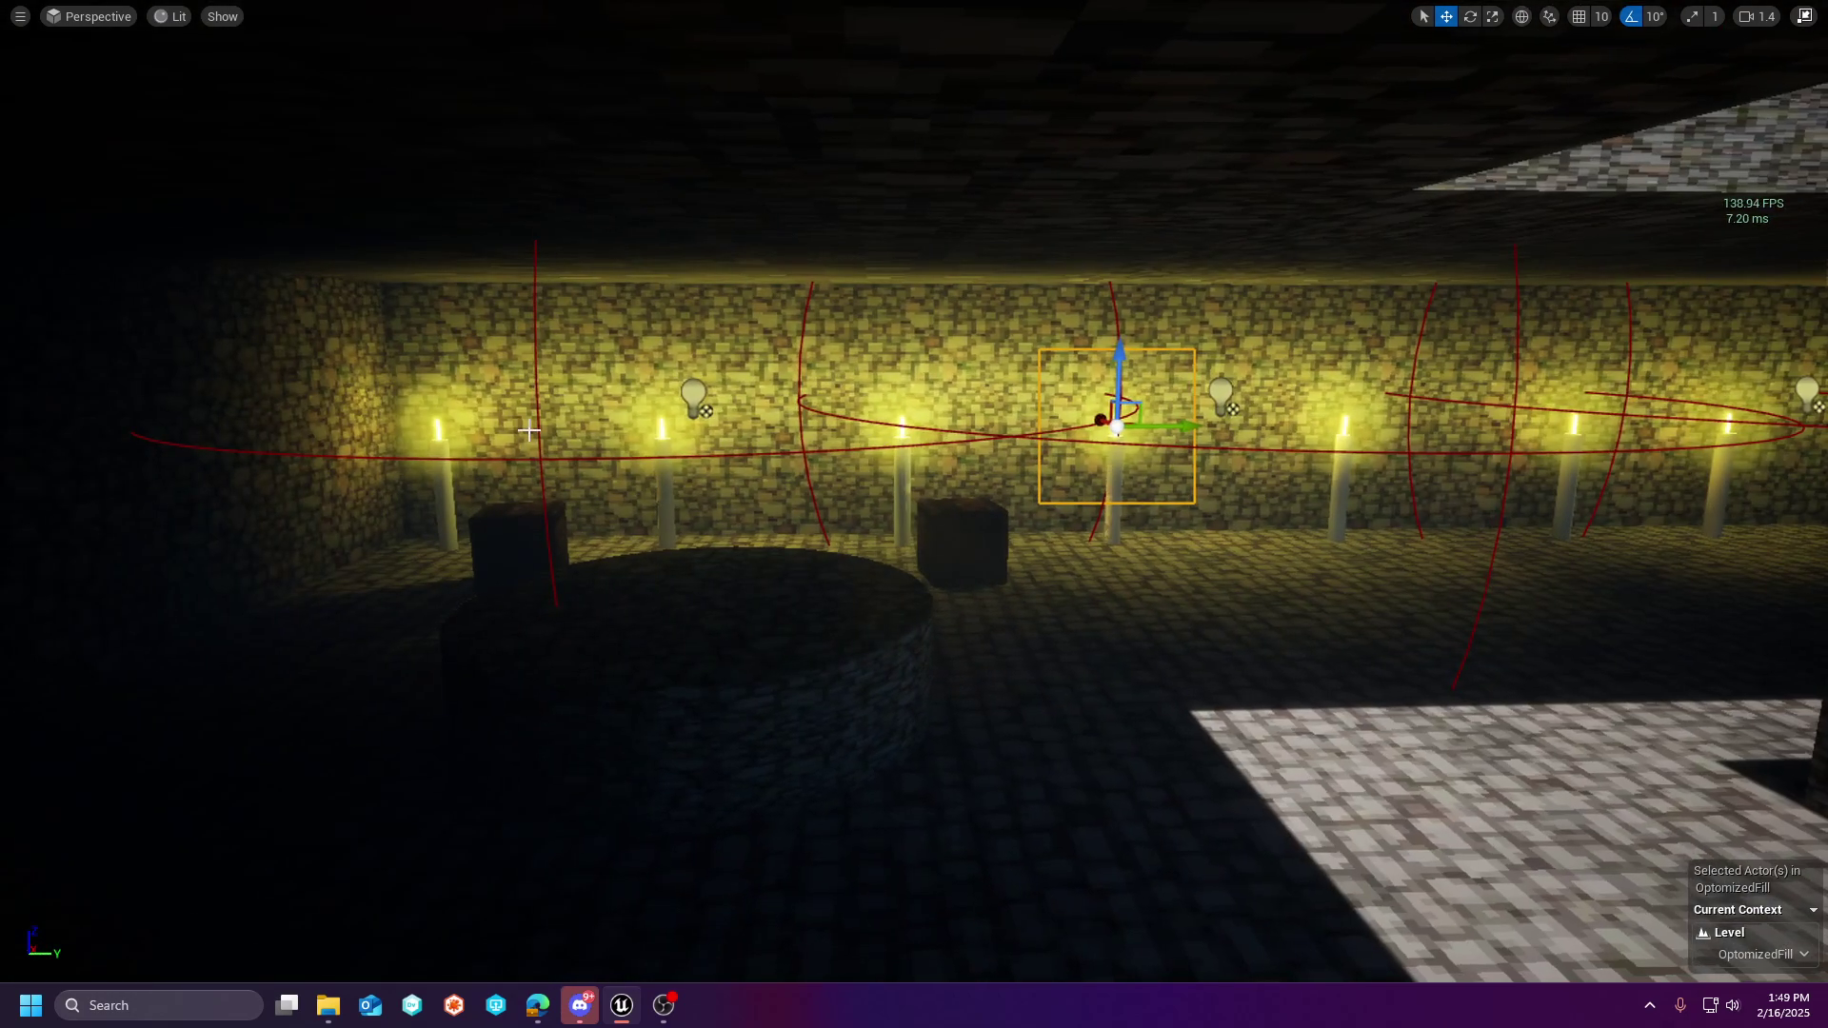
pyautogui.moveTo(1174, 444); pyautogui.dragTo(1509, 394, button='right')
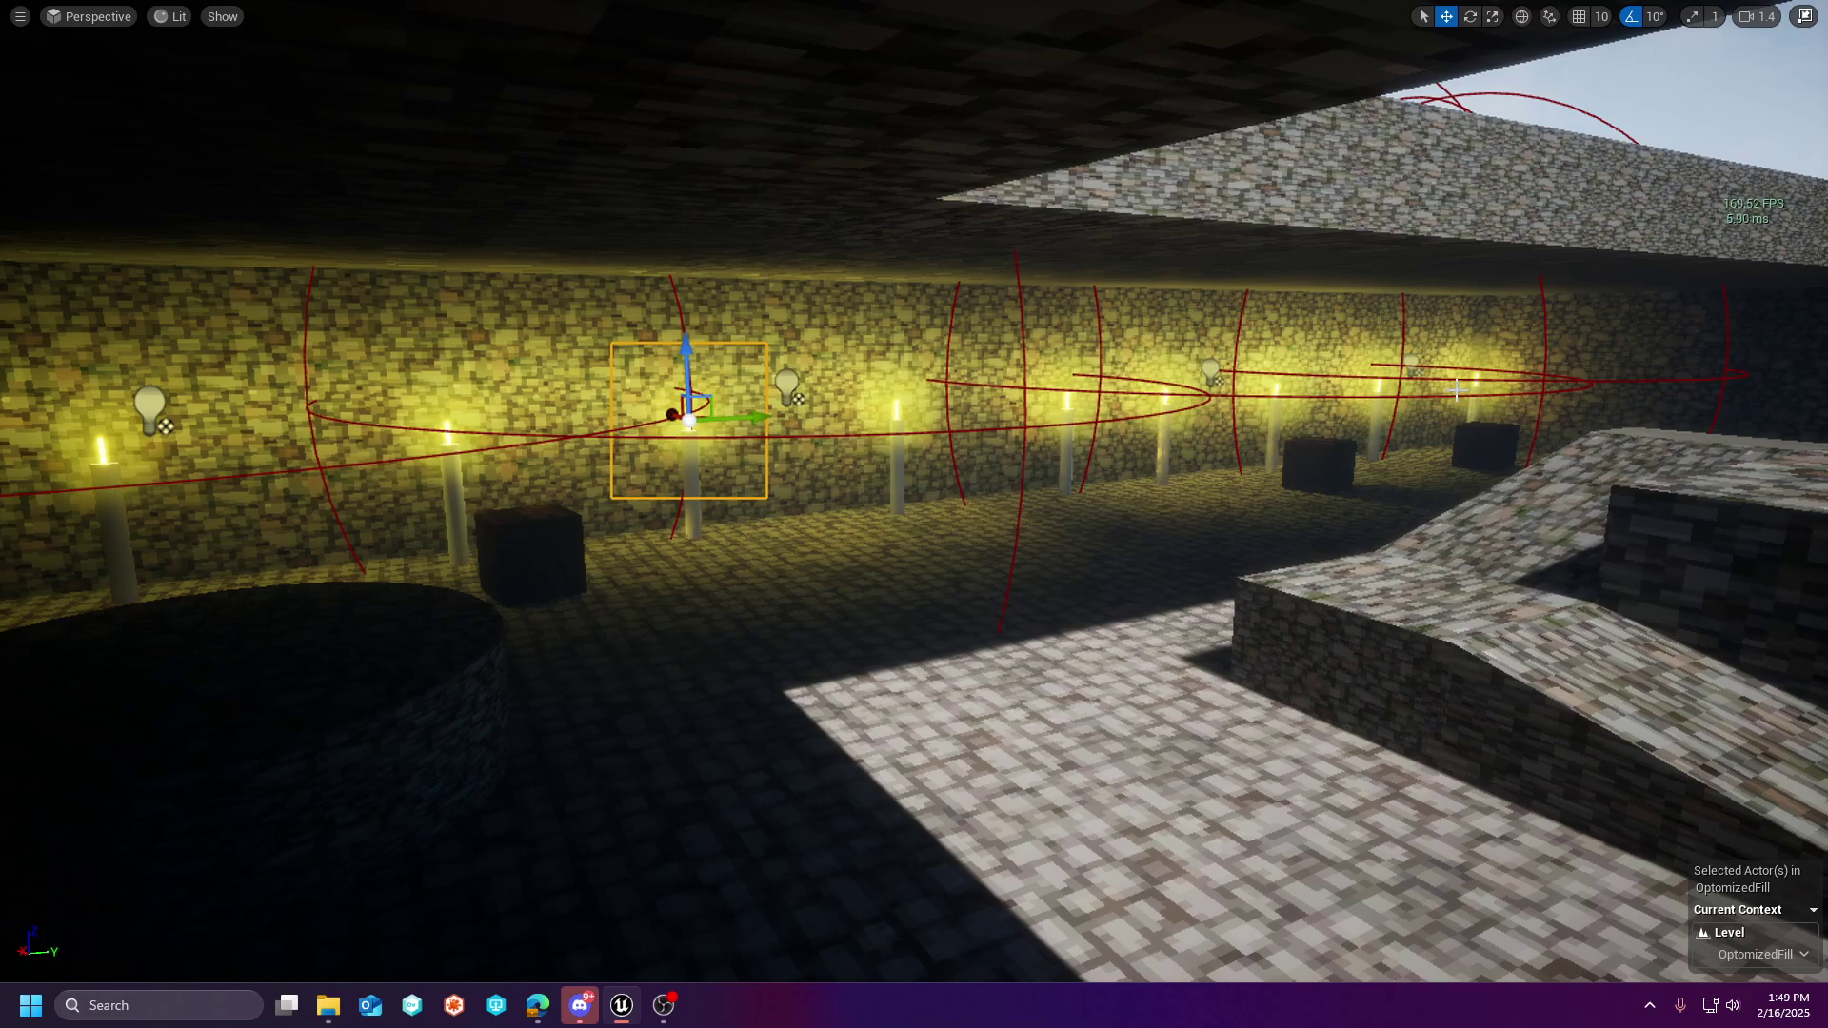
pyautogui.moveTo(1413, 444); pyautogui.dragTo(1259, 499, button='right')
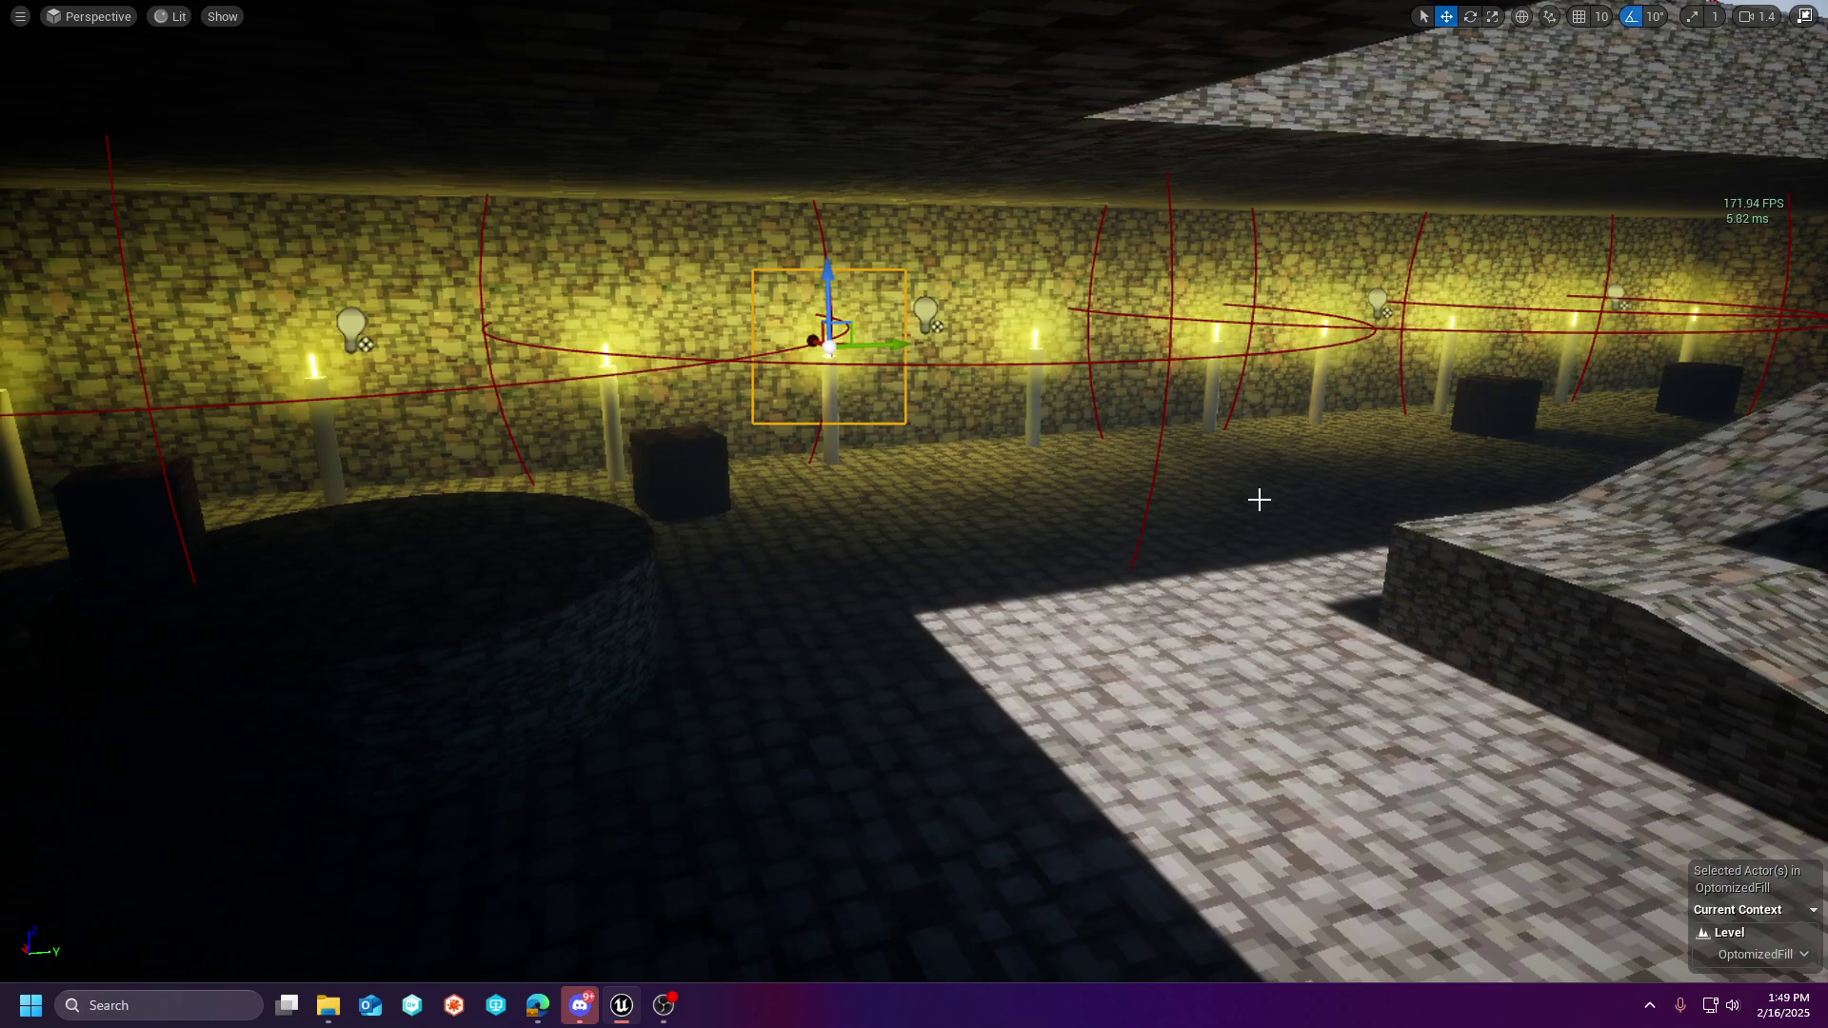
# - Play the level and run the character across the dark courtyard to the candle row
pyautogui.hotkey('alt', 'p')
pyautogui.click(1258, 498)
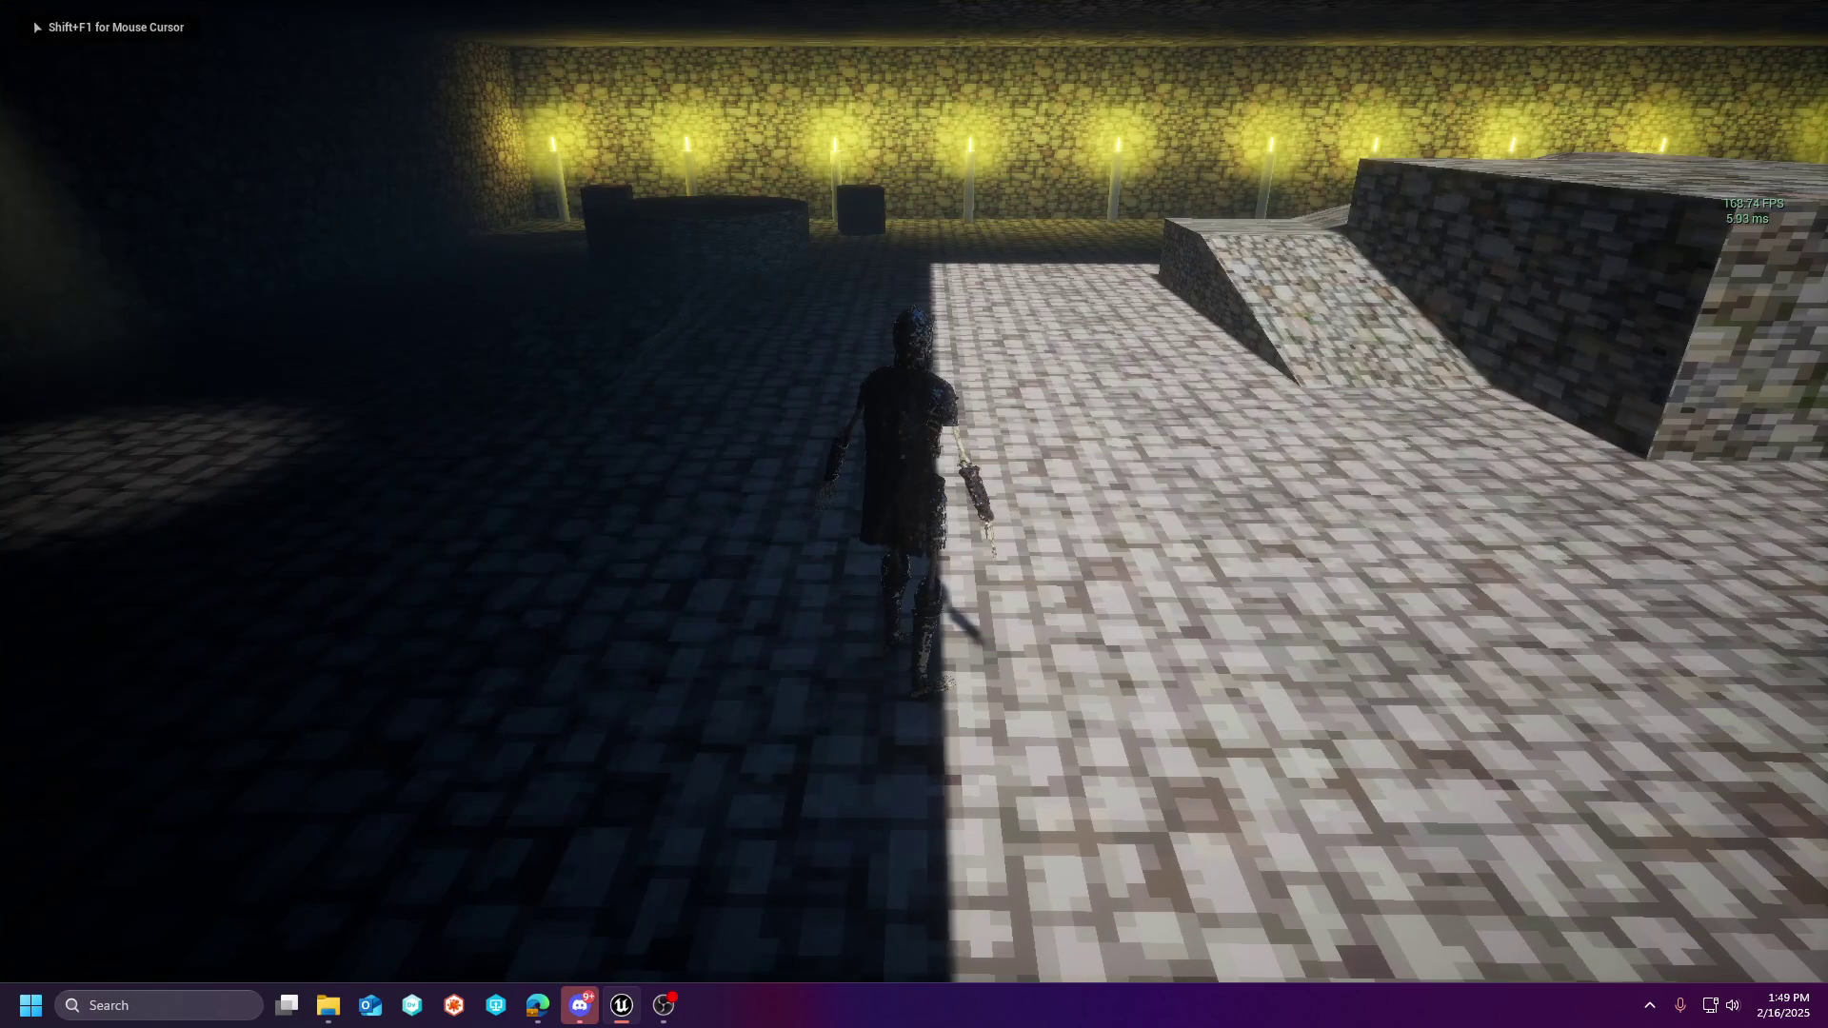
pyautogui.press('w')
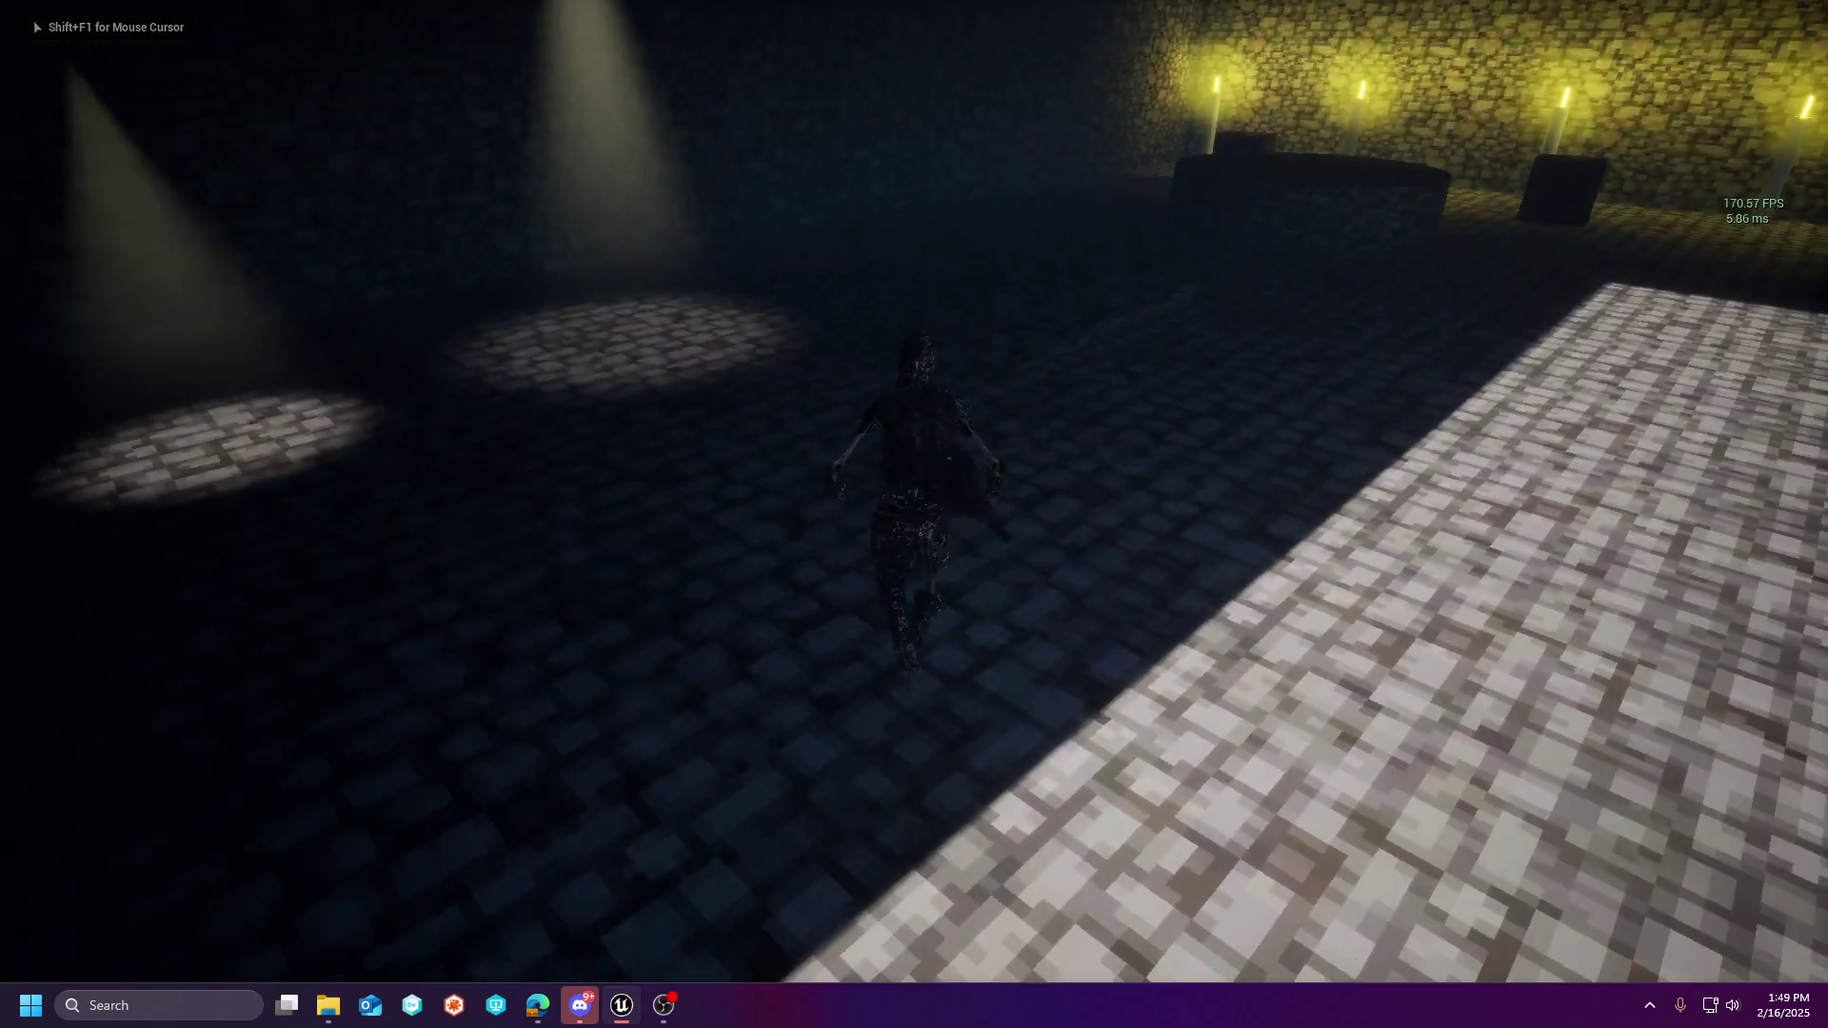
pyautogui.press('w')
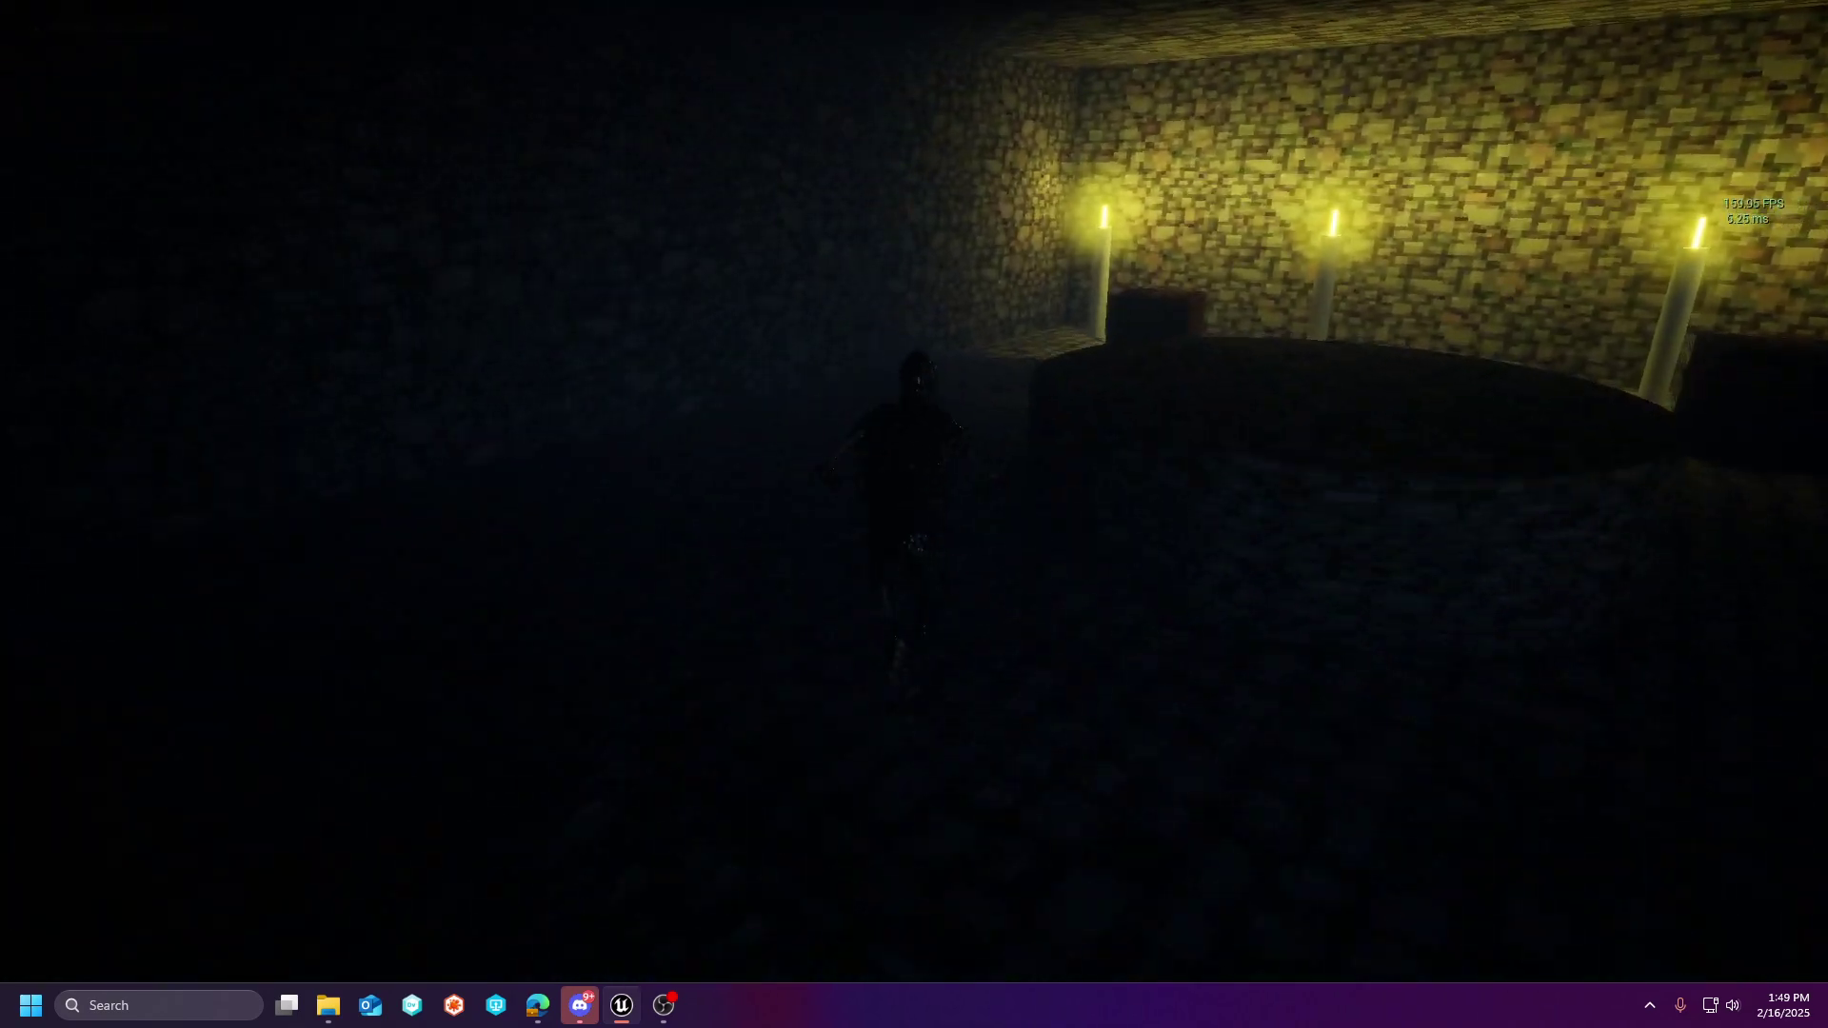
pyautogui.press('w')
pyautogui.press('w')
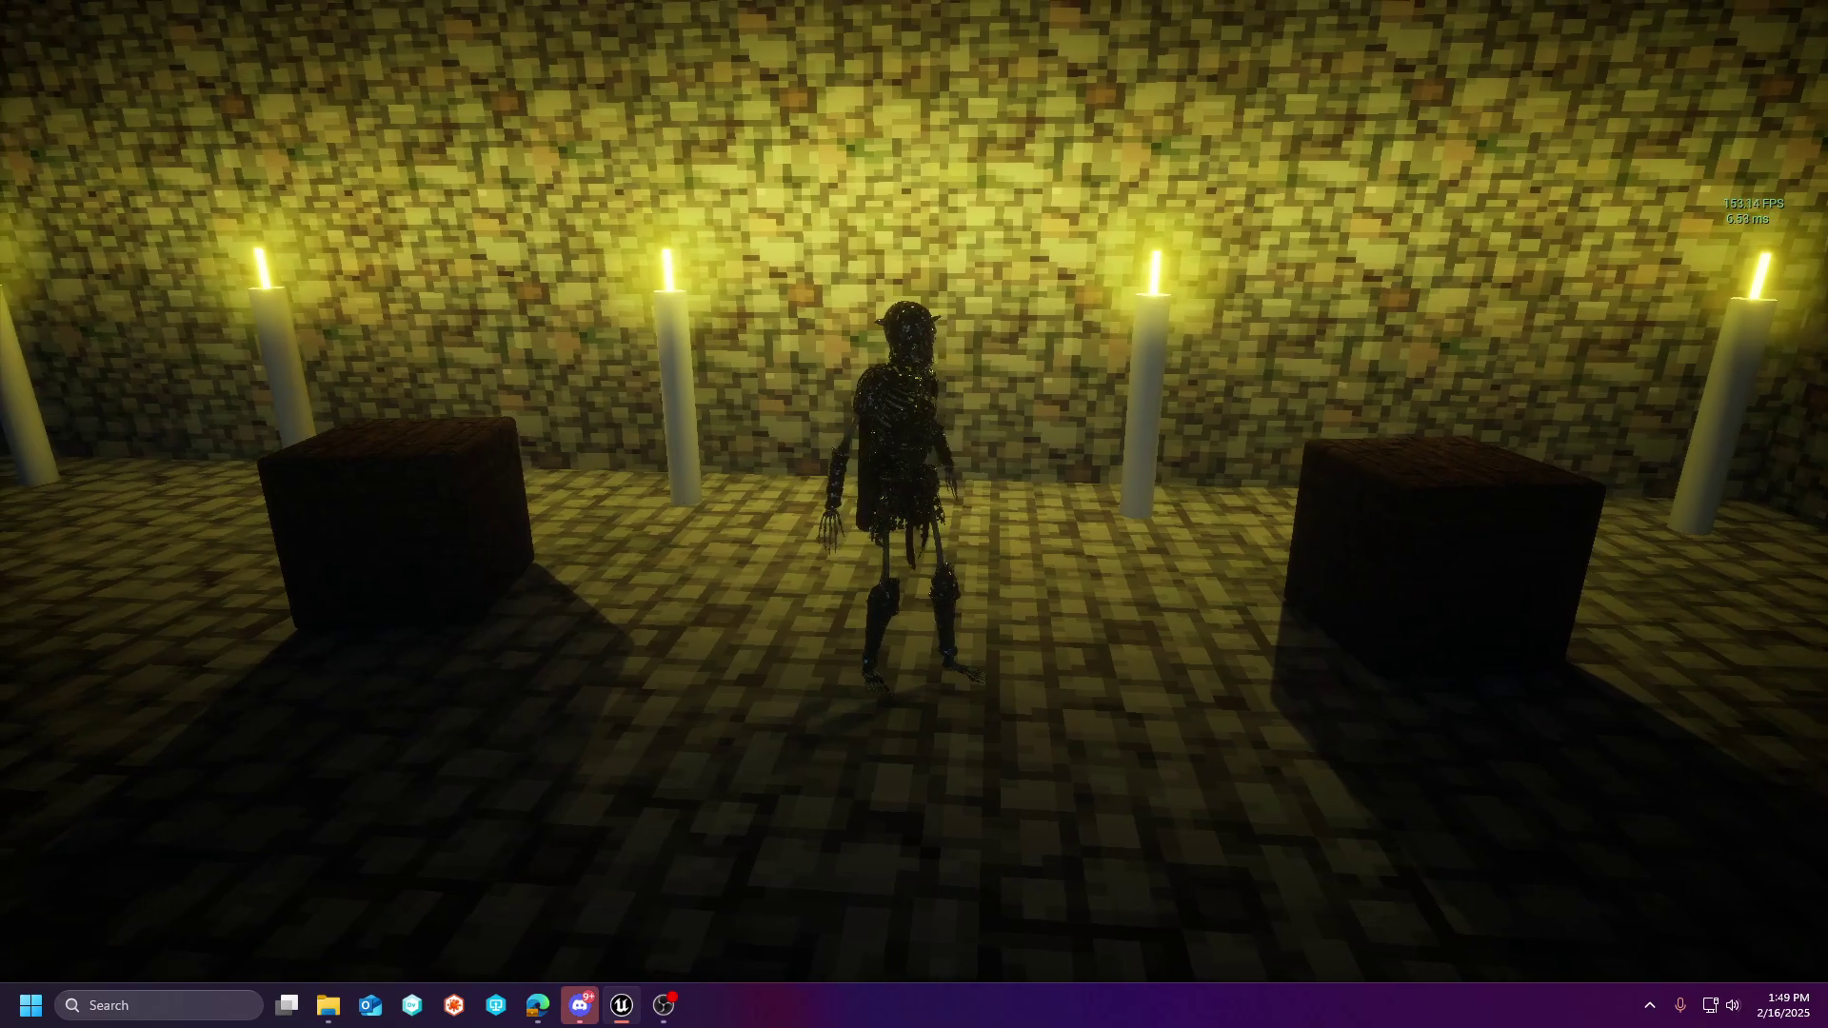
# - Run the character beside the candles and out into the sunlit courtyard, viewing the bloom from both near and far
pyautogui.press('w')
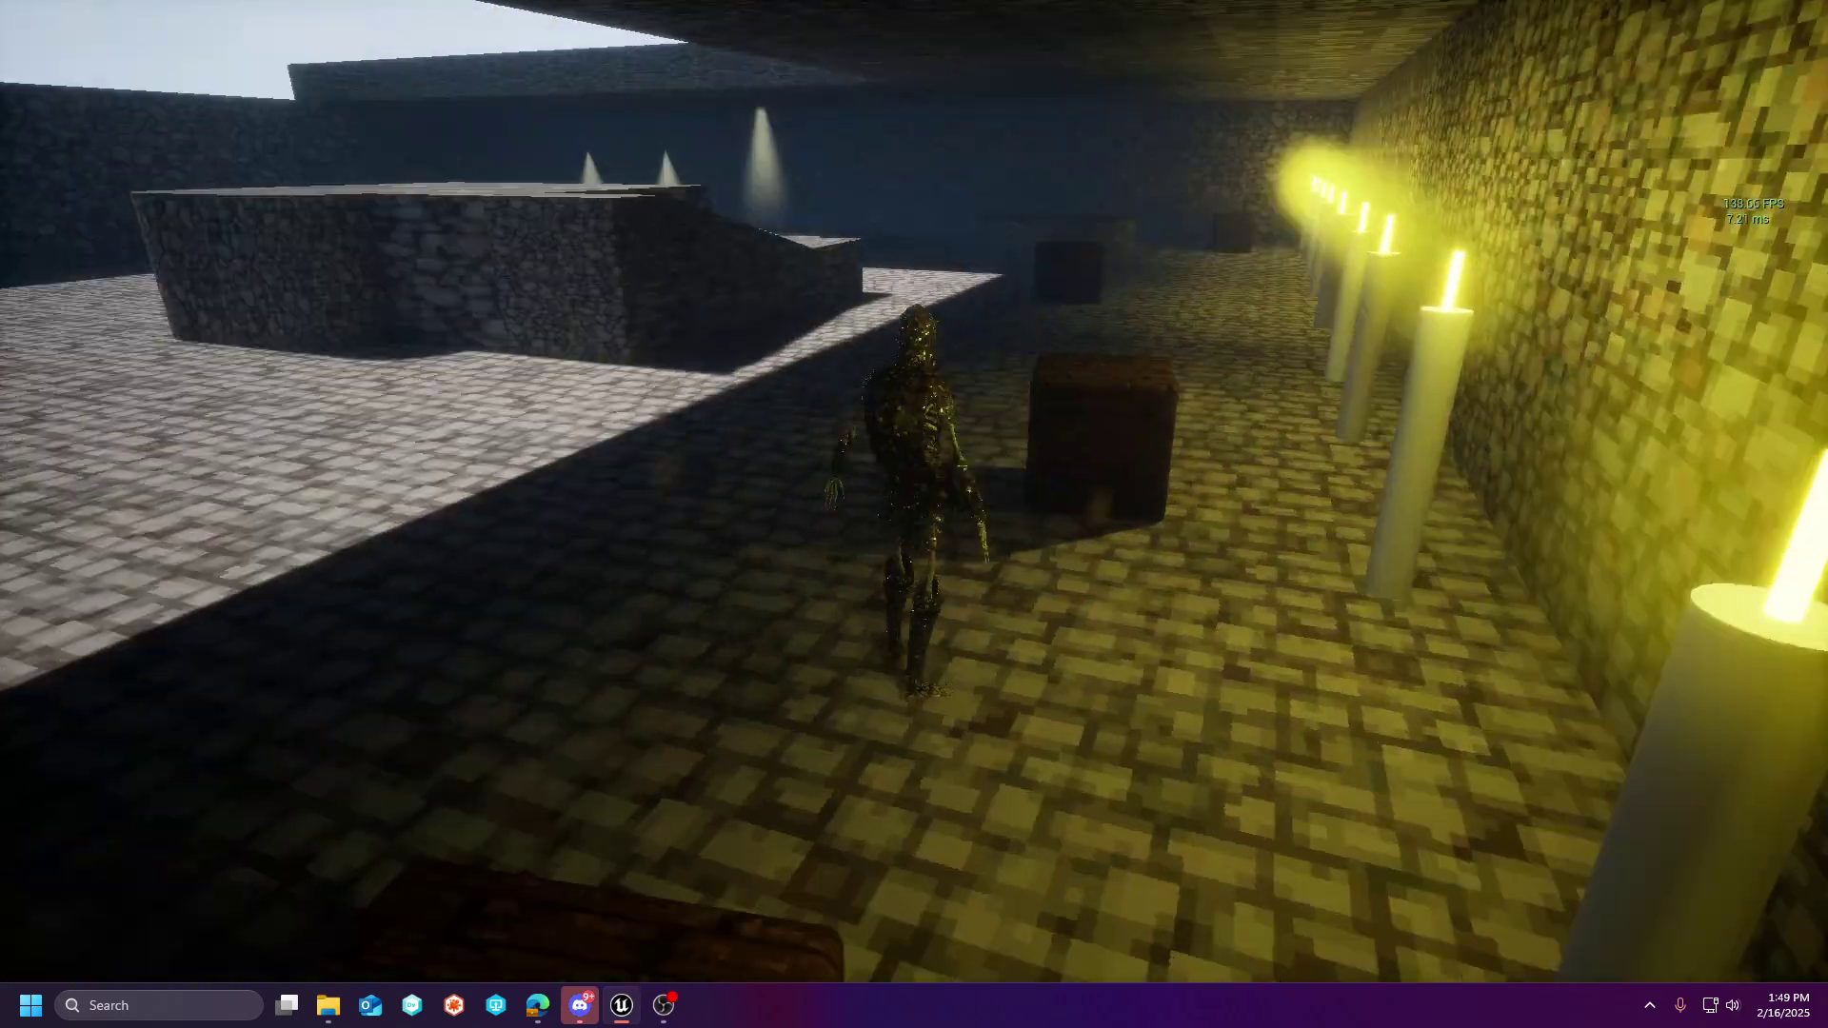
pyautogui.press('w')
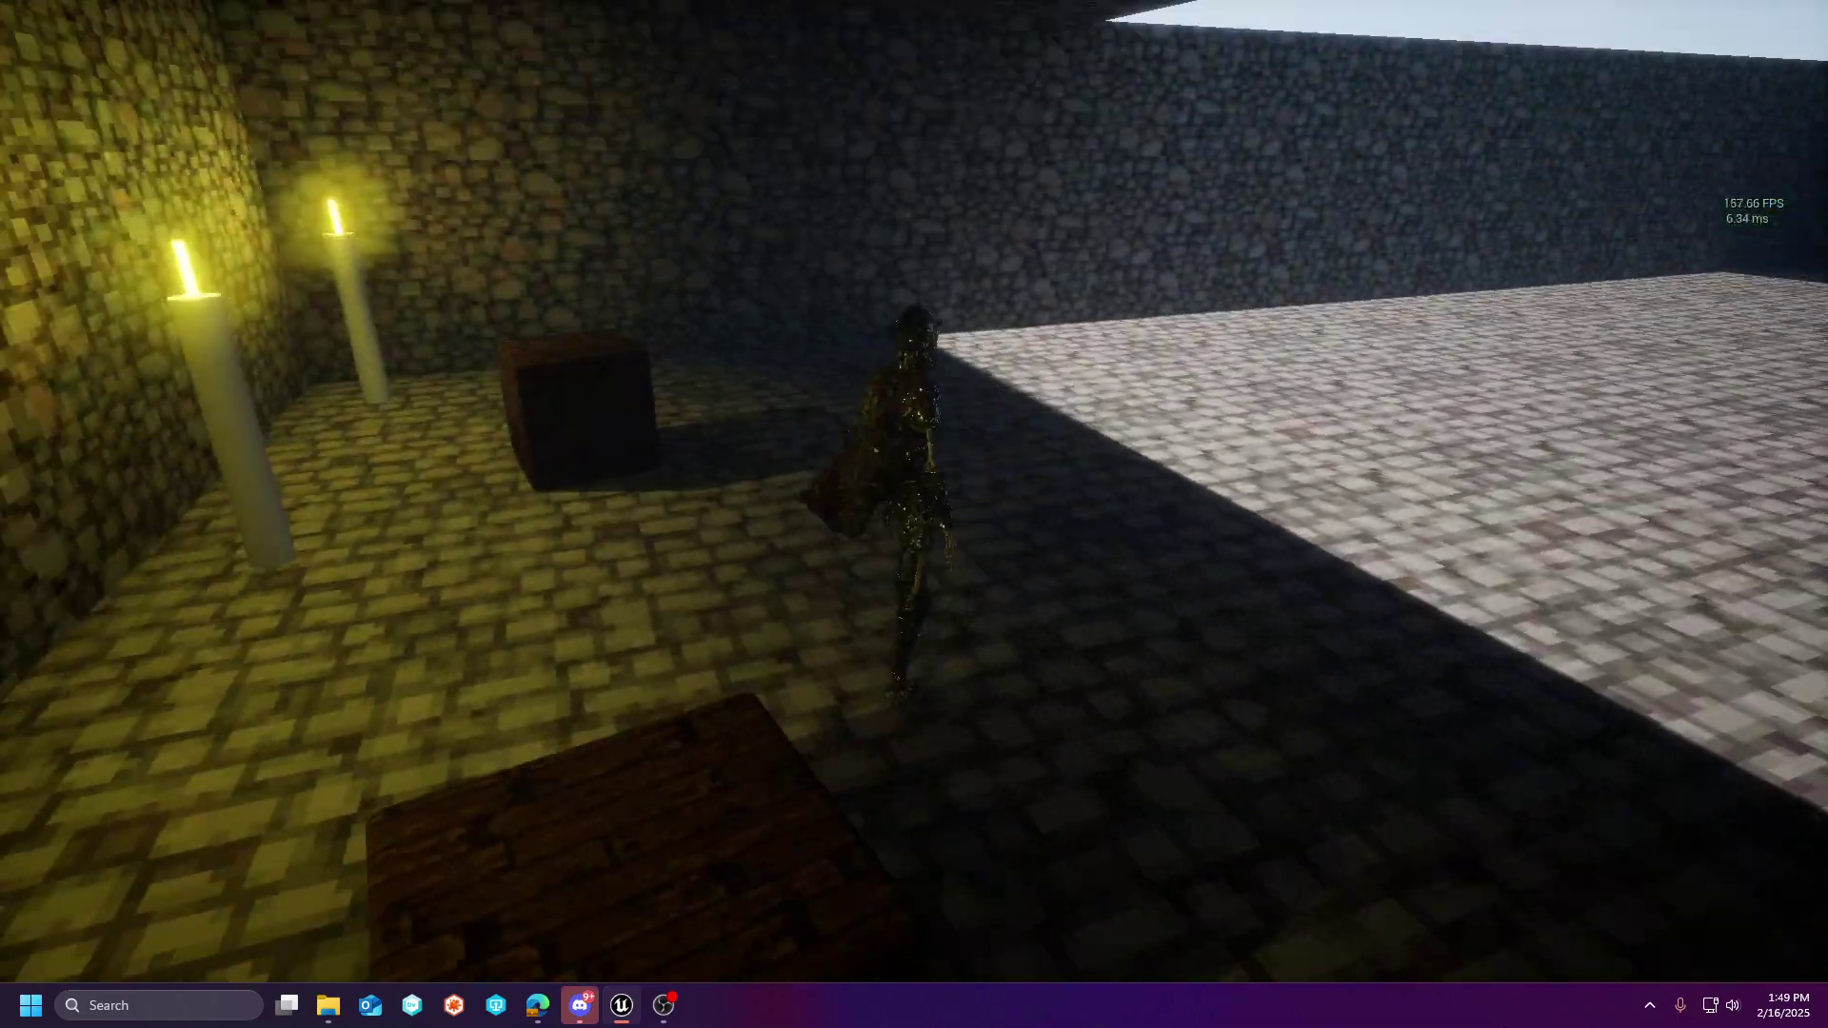
pyautogui.press('w')
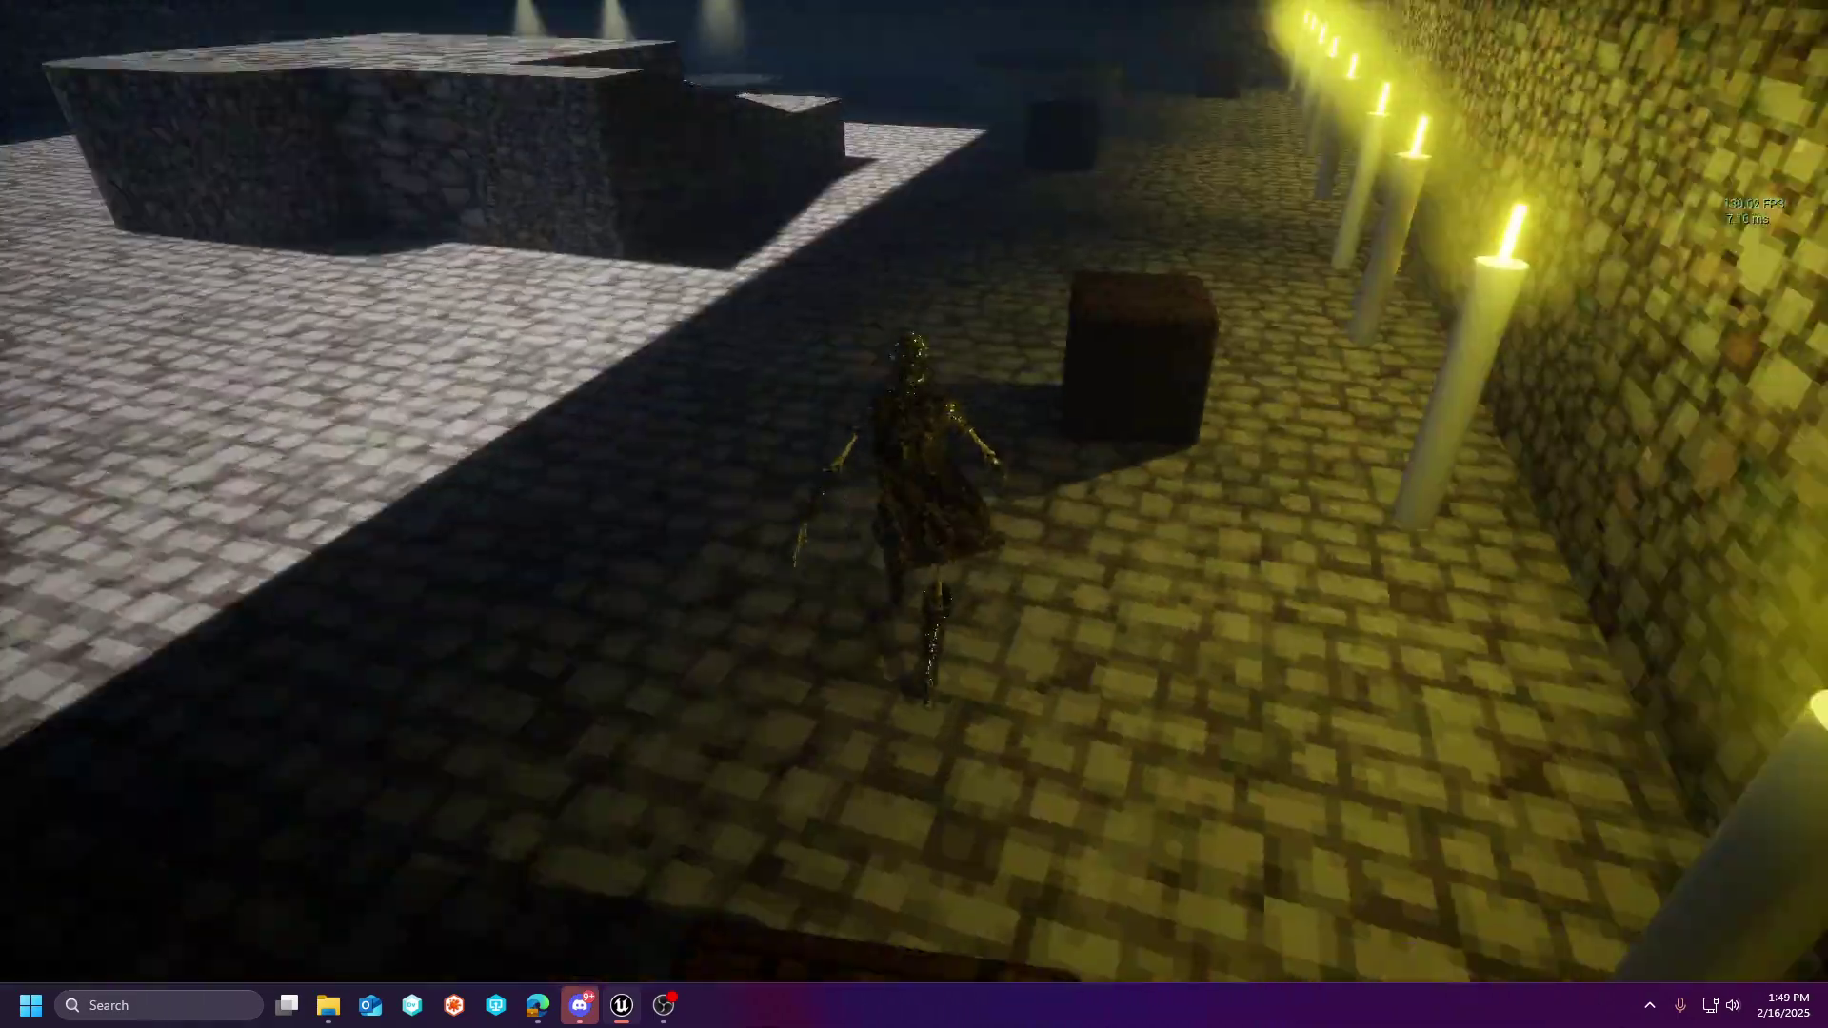
pyautogui.press('w')
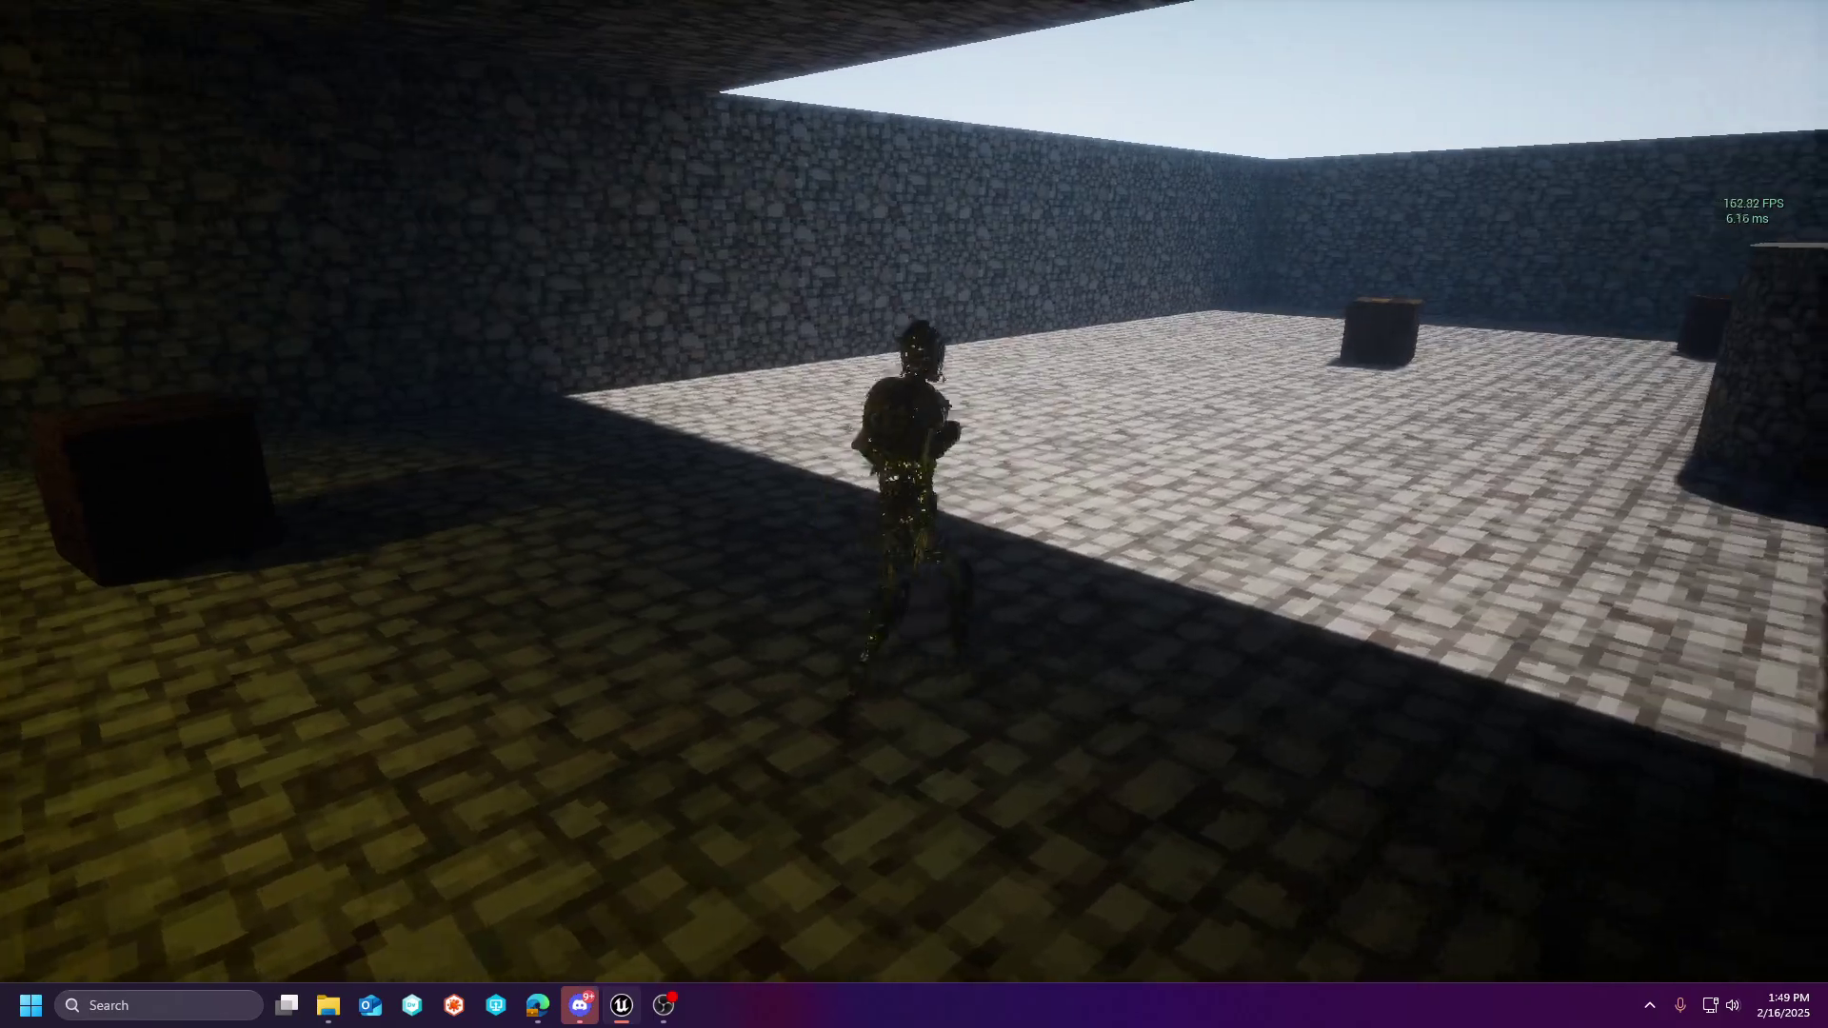
pyautogui.press('w')
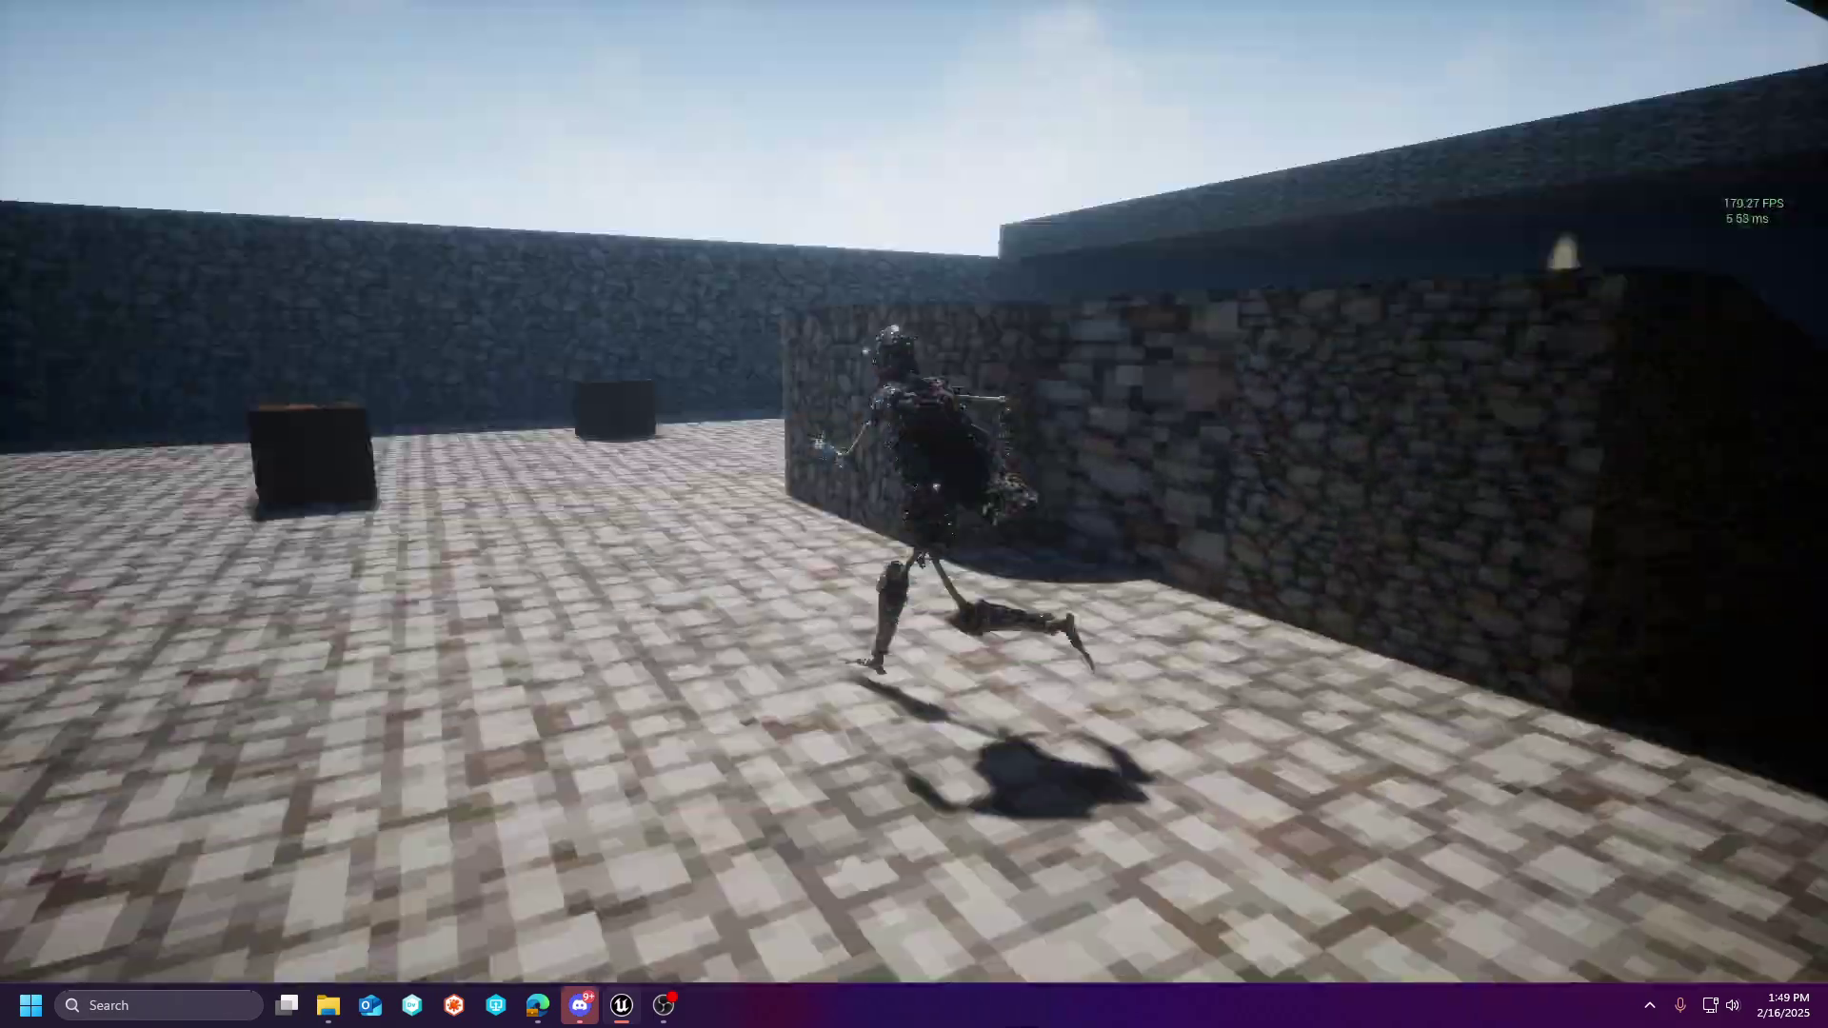
pyautogui.press('s')
pyautogui.press('w')
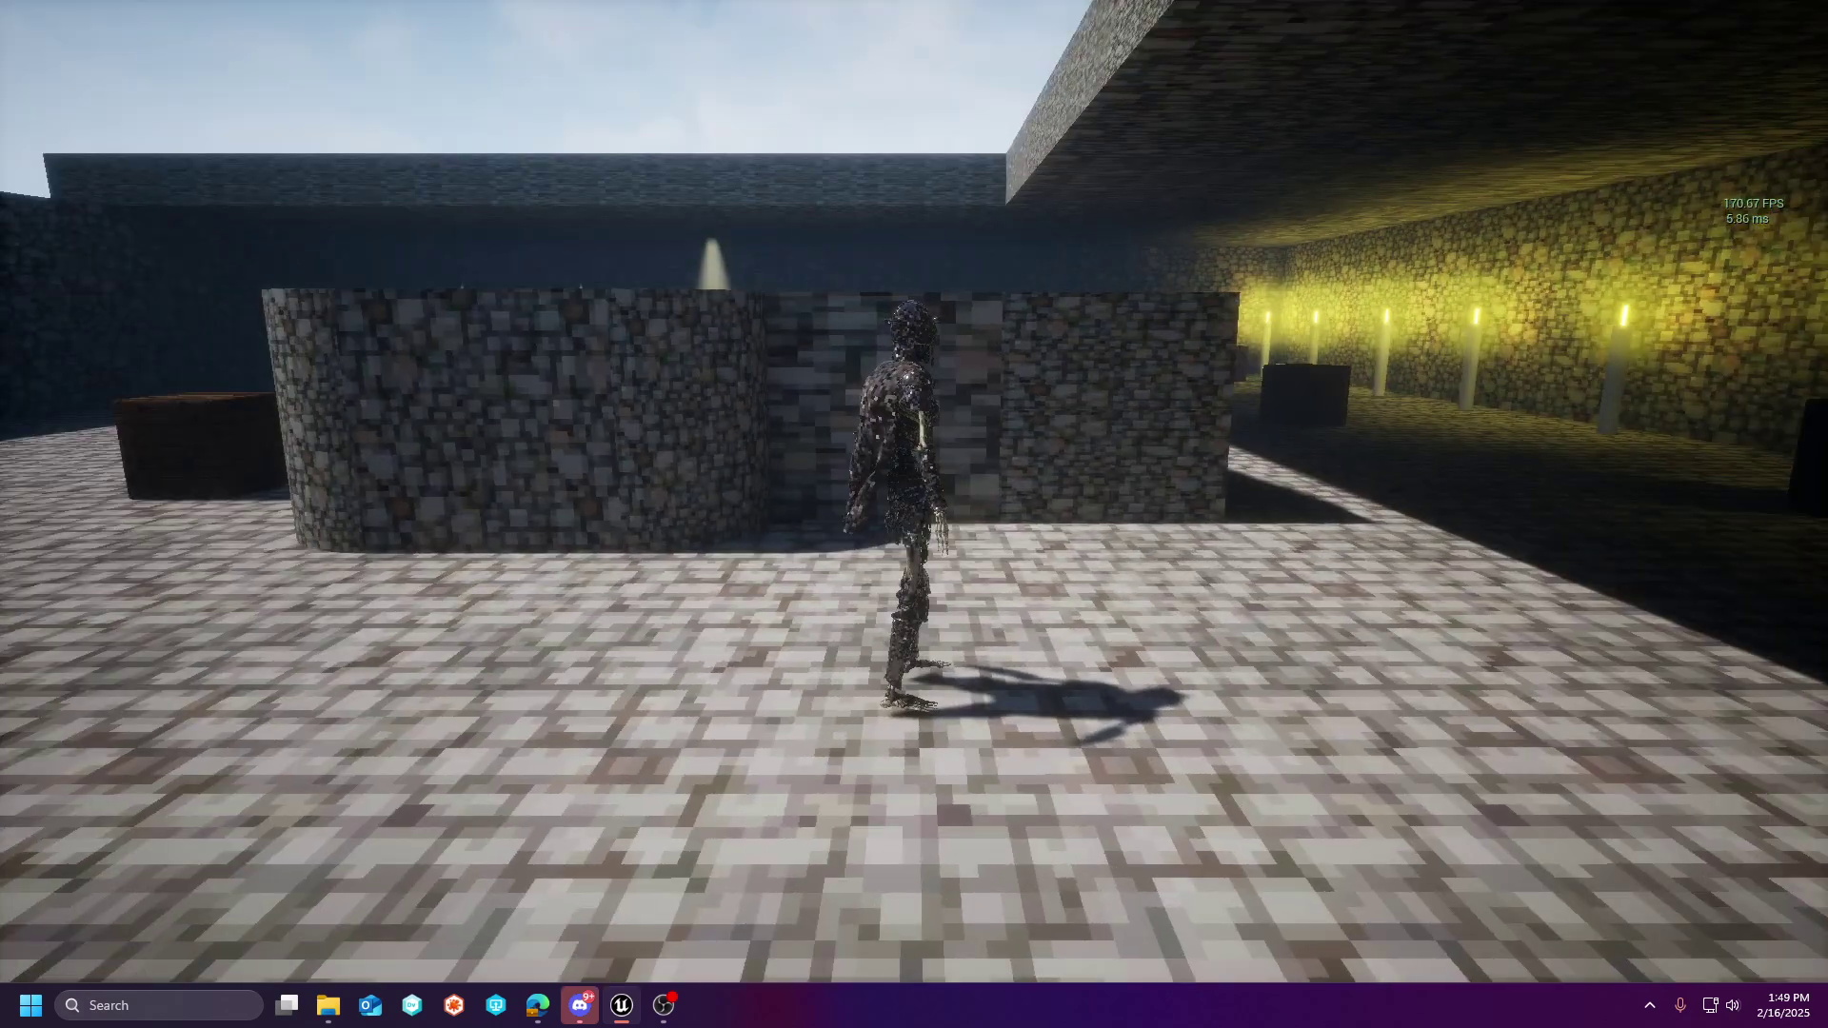